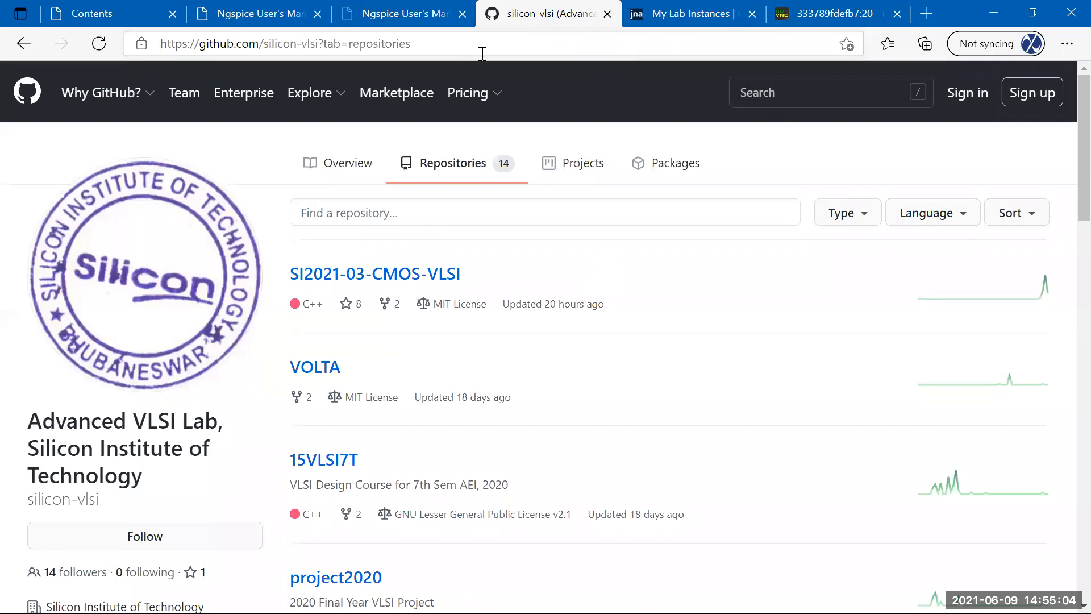
# Switch to the VNC lab tab showing the remote desktop terminal, briefly revisiting the GitHub repositories page.
pyautogui.click(814, 13)
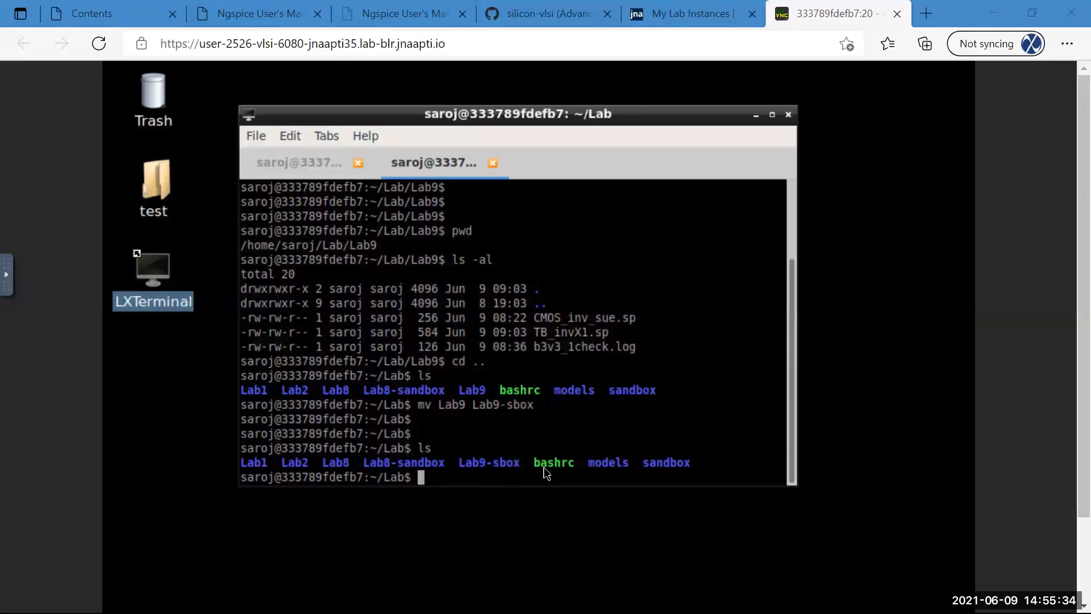
pyautogui.click(546, 13)
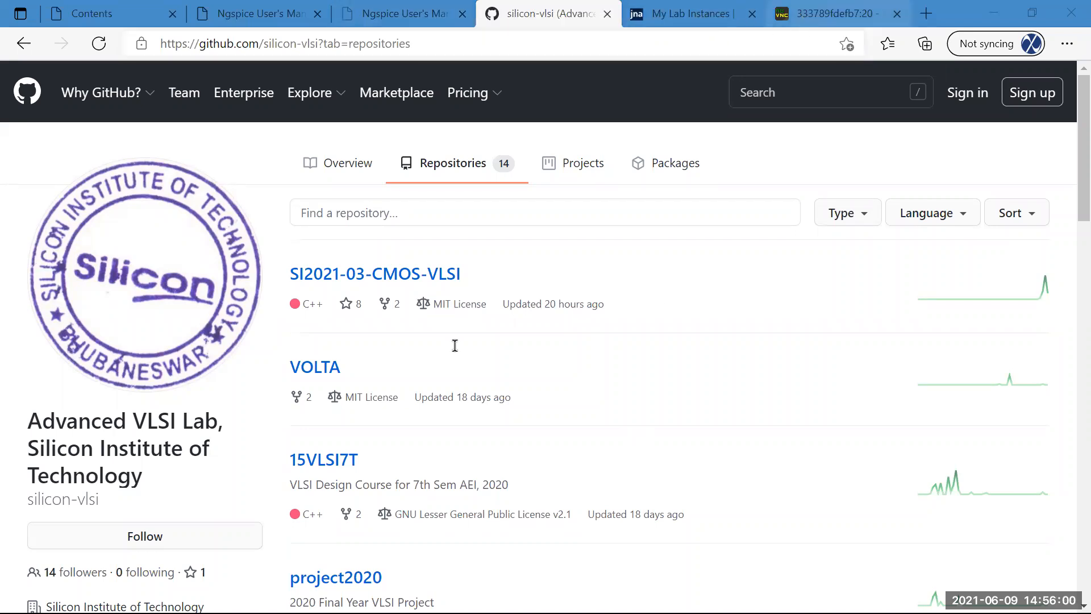
pyautogui.hotkey('alt', 'Tab')
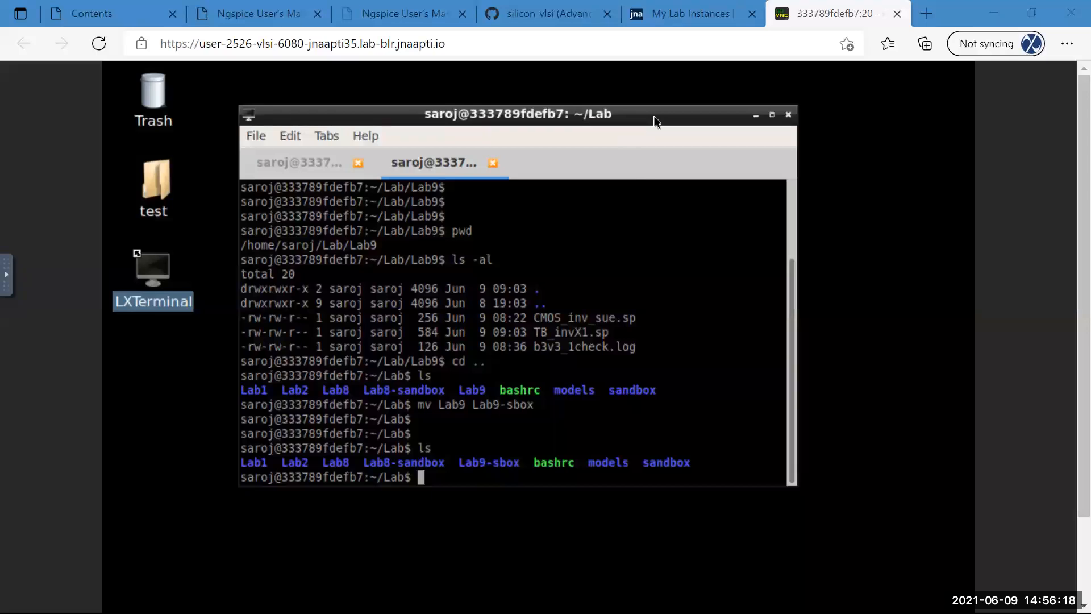
# Enlarge the LXTerminal font two sizes and reposition the terminal window.
pyautogui.moveTo(655, 121); pyautogui.dragTo(654, 111)
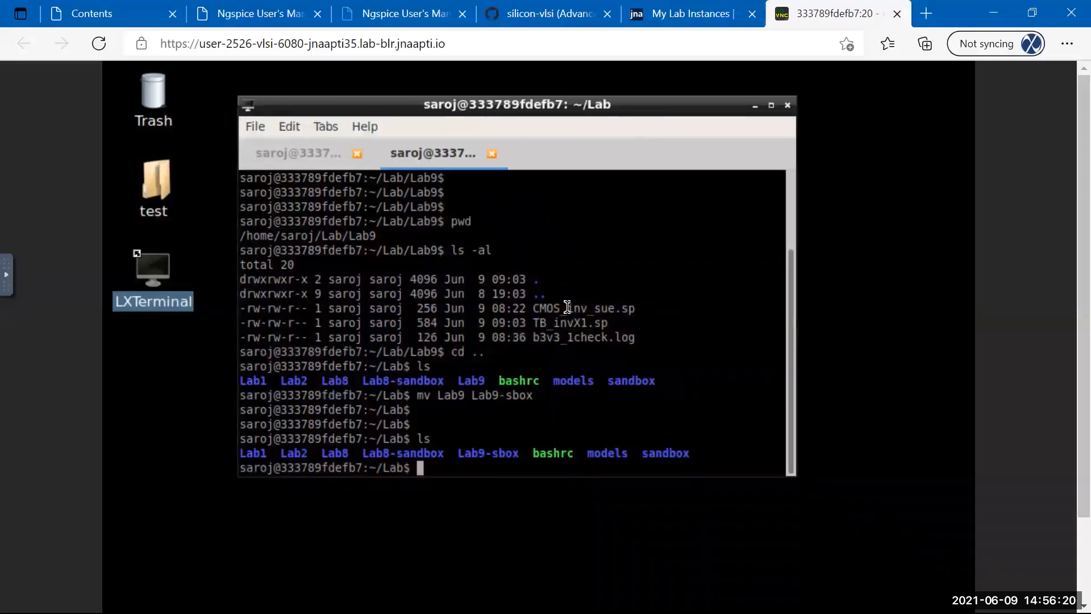
pyautogui.press('Return')
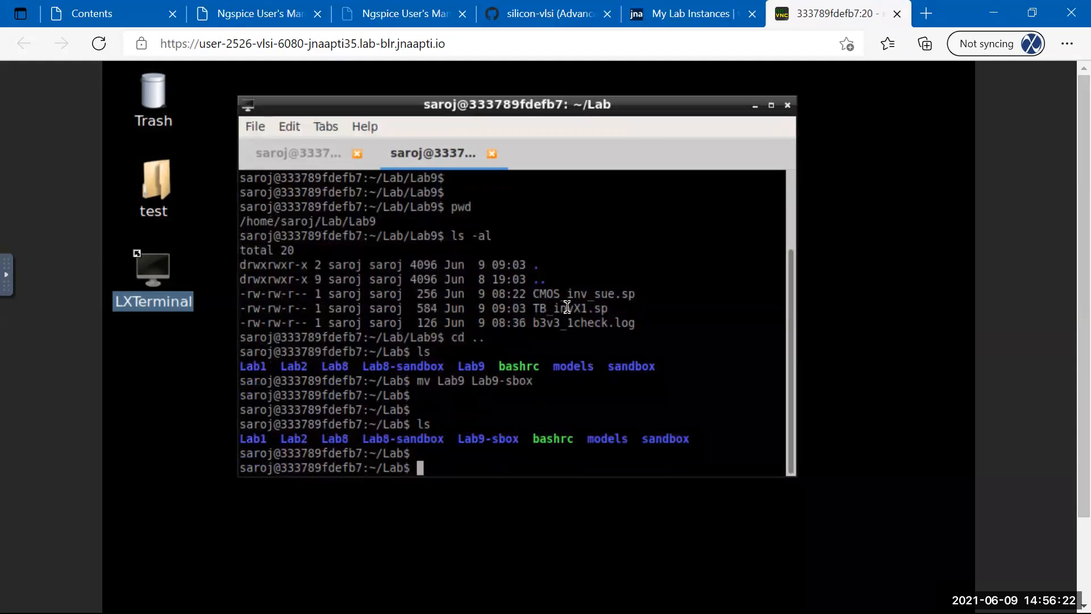
pyautogui.press('Return')
pyautogui.press('Return')
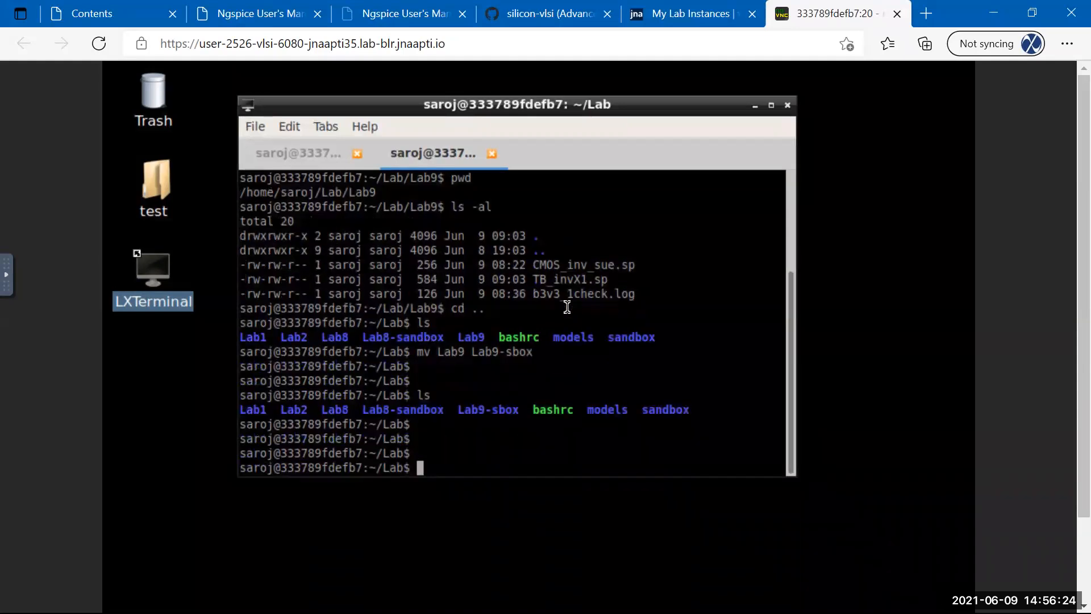
pyautogui.press('Return')
pyautogui.press('Return')
pyautogui.write('pwd')
pyautogui.press('BackSpace')
pyautogui.press('BackSpace')
pyautogui.press('BackSpace')
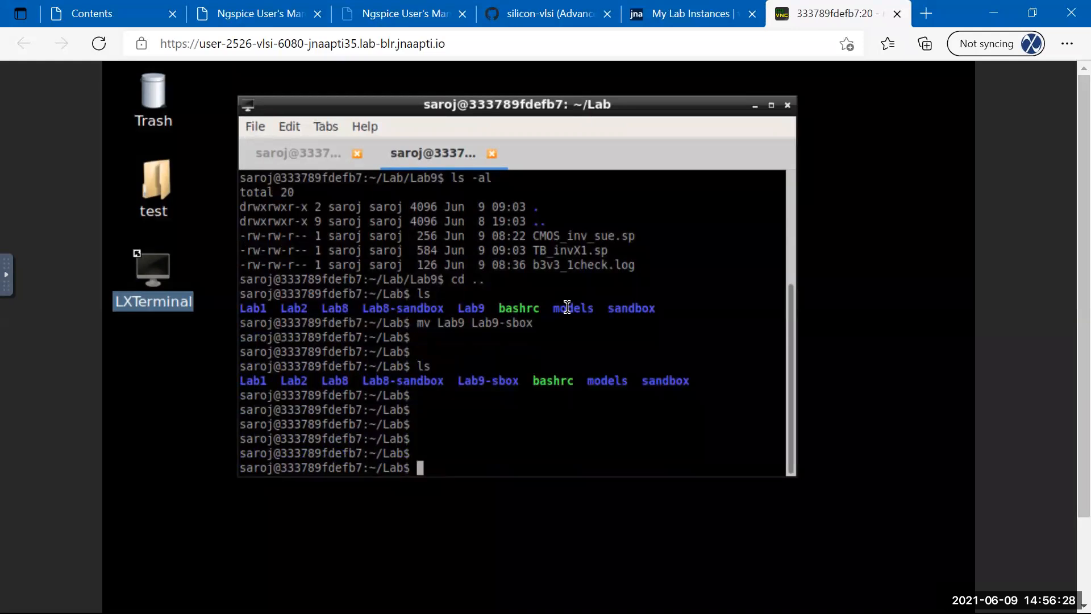
pyautogui.hotkey('ctrl', '+')
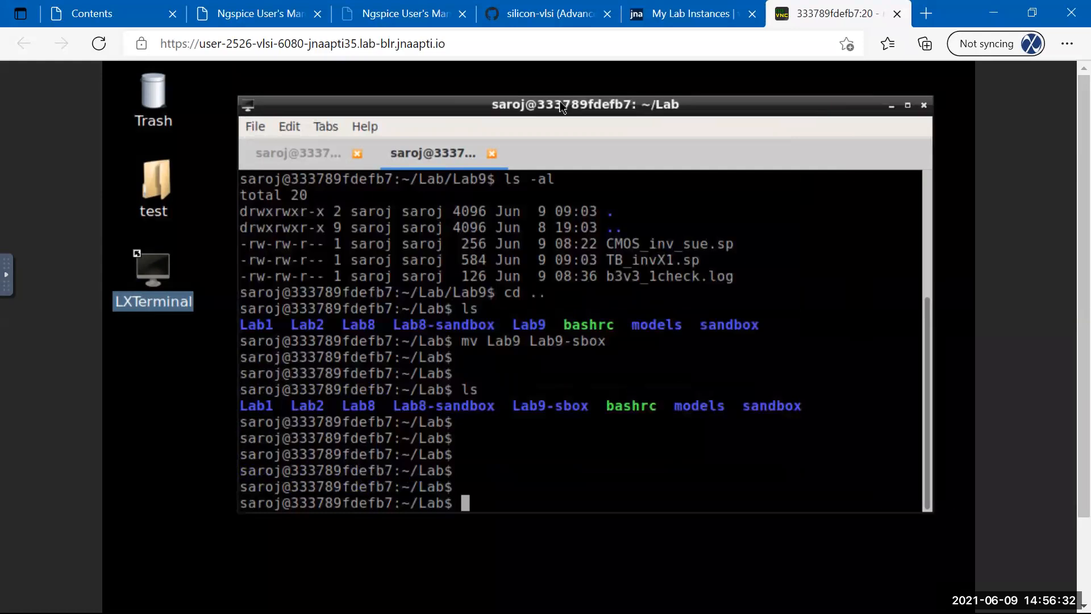
pyautogui.hotkey('ctrl', '+')
pyautogui.moveTo(517, 89); pyautogui.dragTo(520, 88)
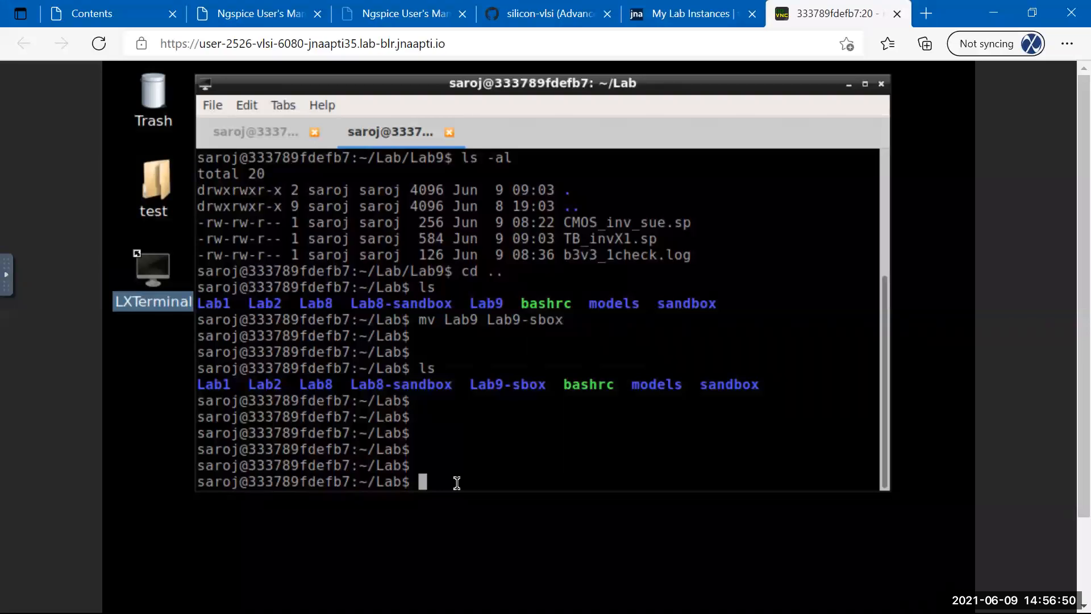
# Create the Lab9 folder with mkdir, confirm it with ls, and cd into it.
pyautogui.write('mkdir Lab9')
pyautogui.press('Return')
pyautogui.press('Return')
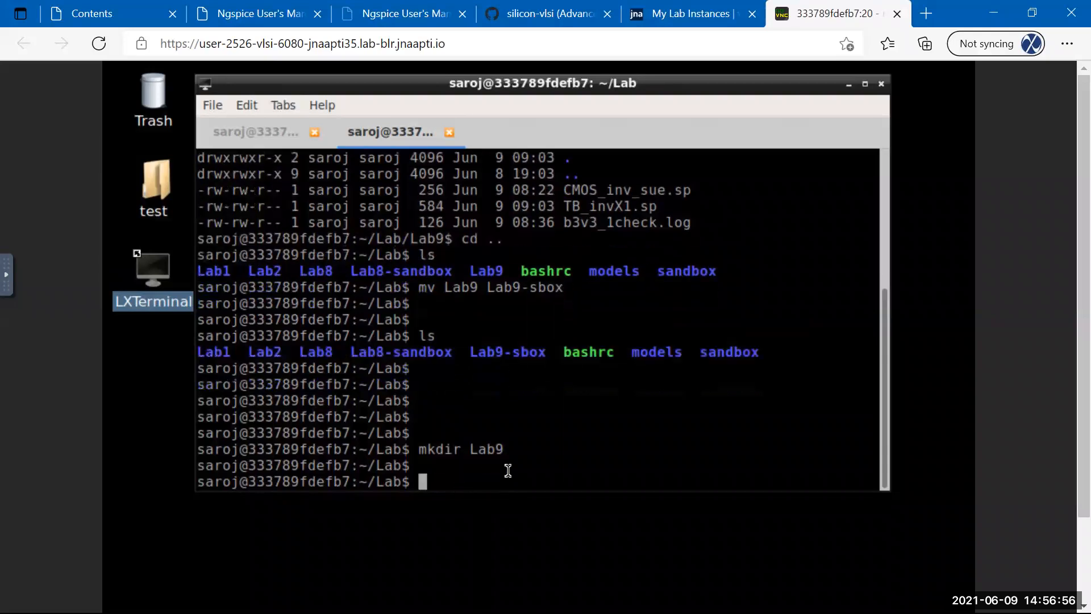
pyautogui.press('Return')
pyautogui.press('Return')
pyautogui.press('Return')
pyautogui.write('ls')
pyautogui.press('Return')
pyautogui.write('cd ')
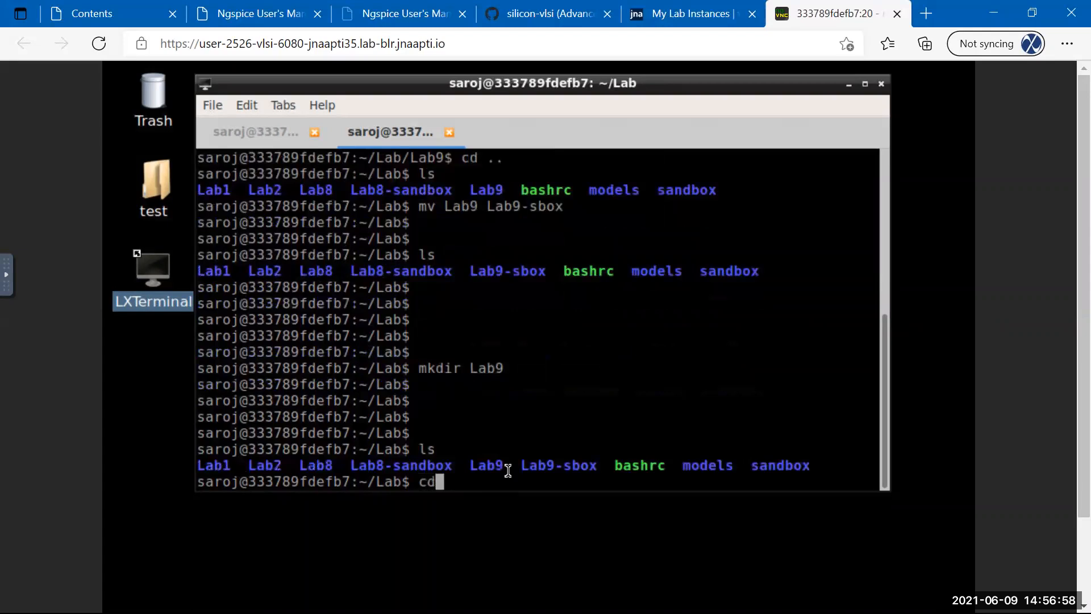
pyautogui.write('Lab9')
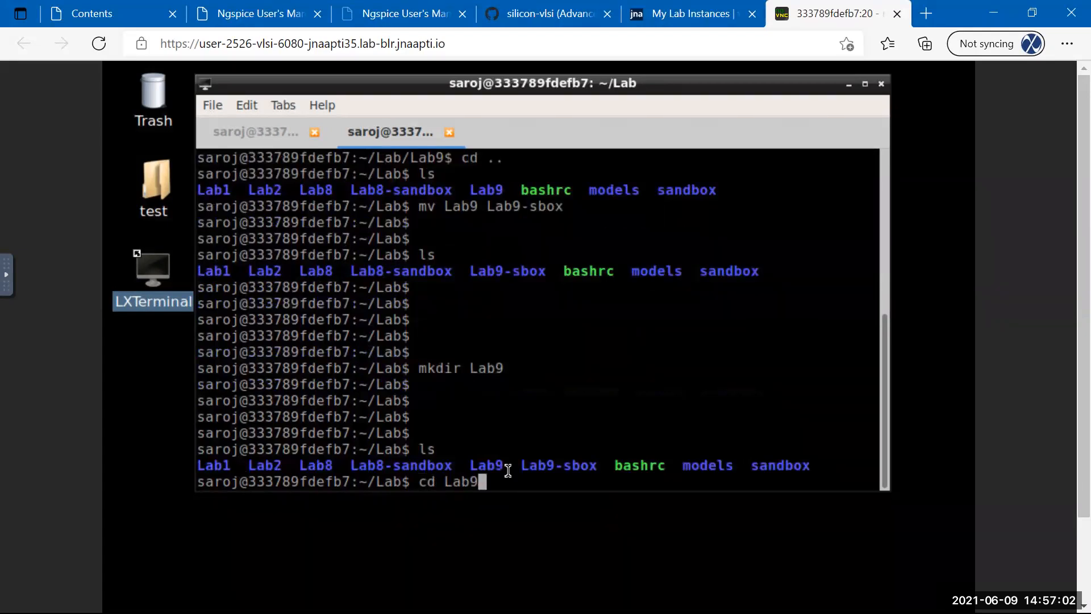
pyautogui.press('Return')
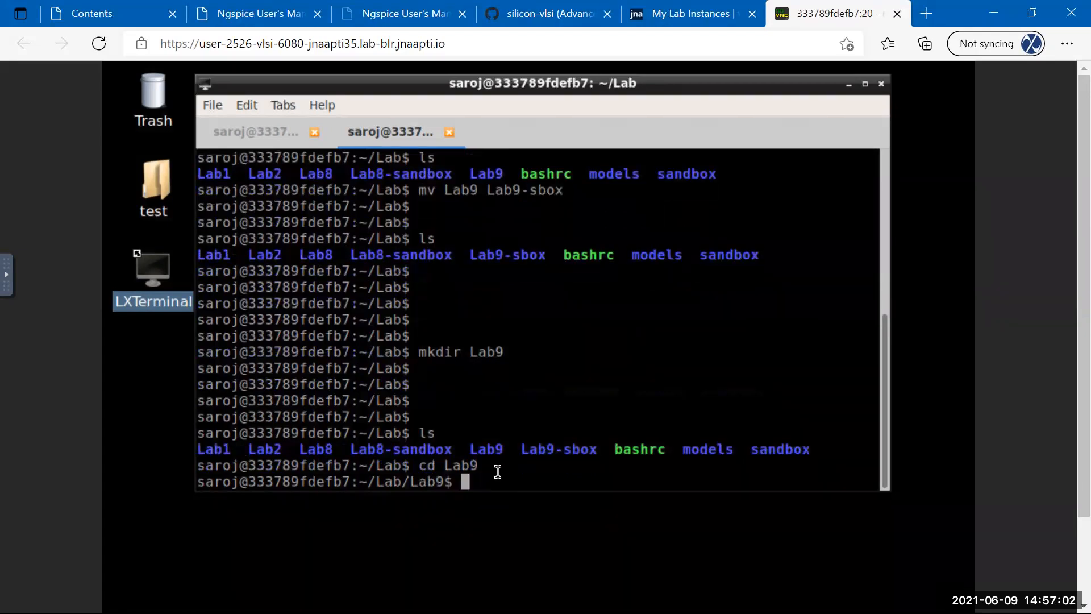
# In the first terminal tab, move into ~/Lab/Lab9 and enter the sue2 & command.
pyautogui.click(261, 133)
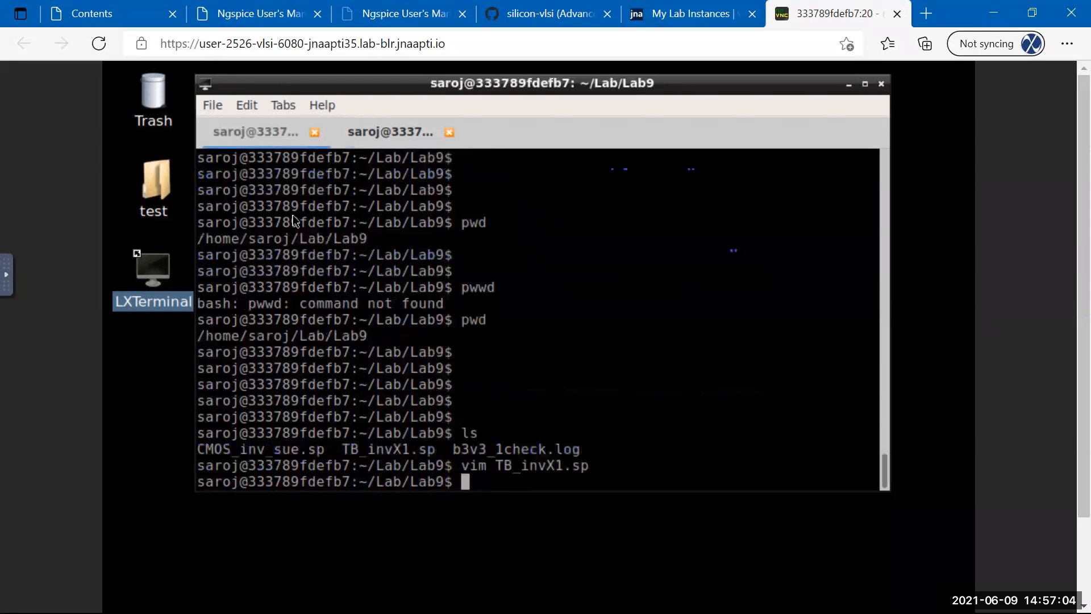
pyautogui.write('cd ..')
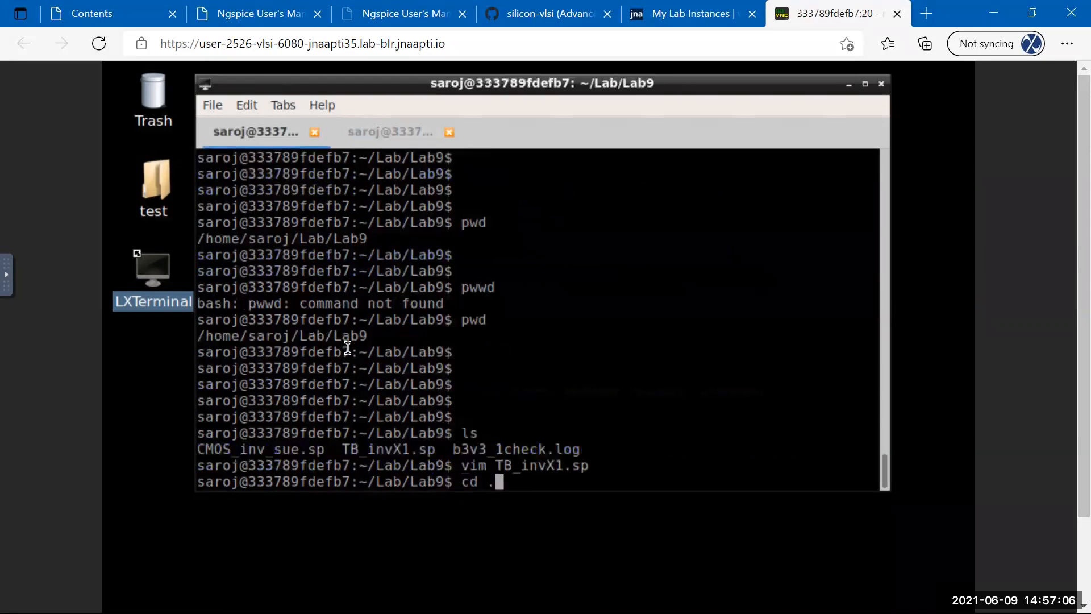
pyautogui.press('Return')
pyautogui.press('Return')
pyautogui.press('Return')
pyautogui.press('Return')
pyautogui.press('Return')
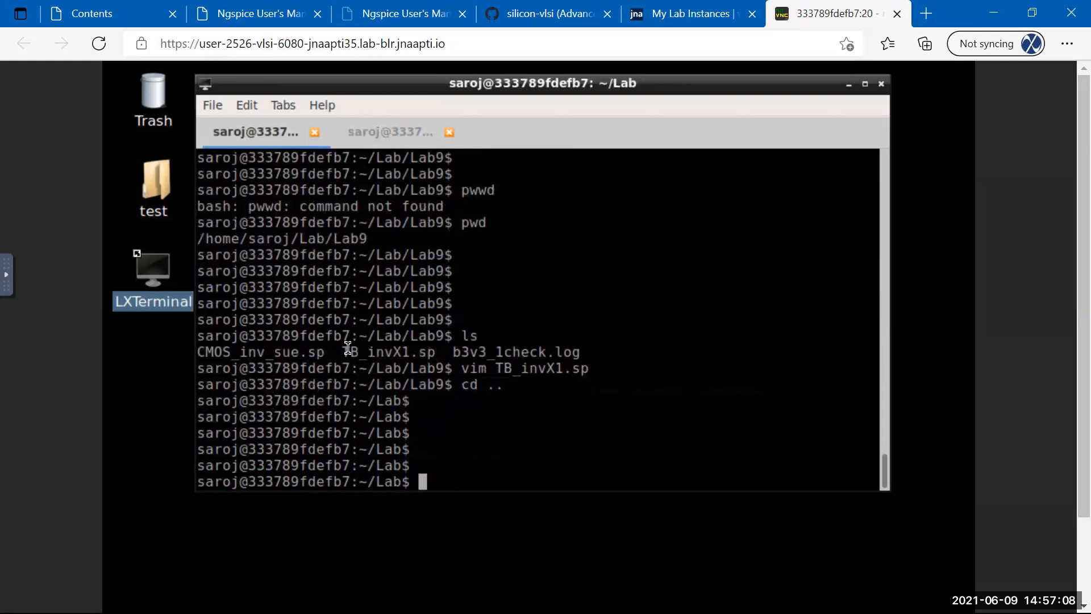
pyautogui.write('ls')
pyautogui.press('Return')
pyautogui.write('c')
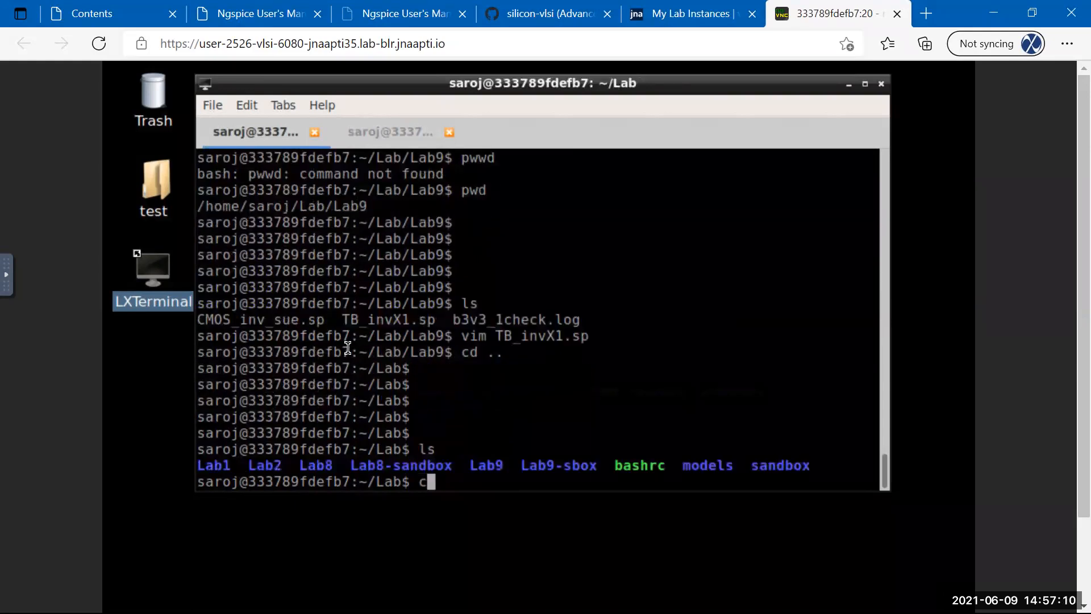
pyautogui.write('d Lab9')
pyautogui.press('Return')
pyautogui.press('Return')
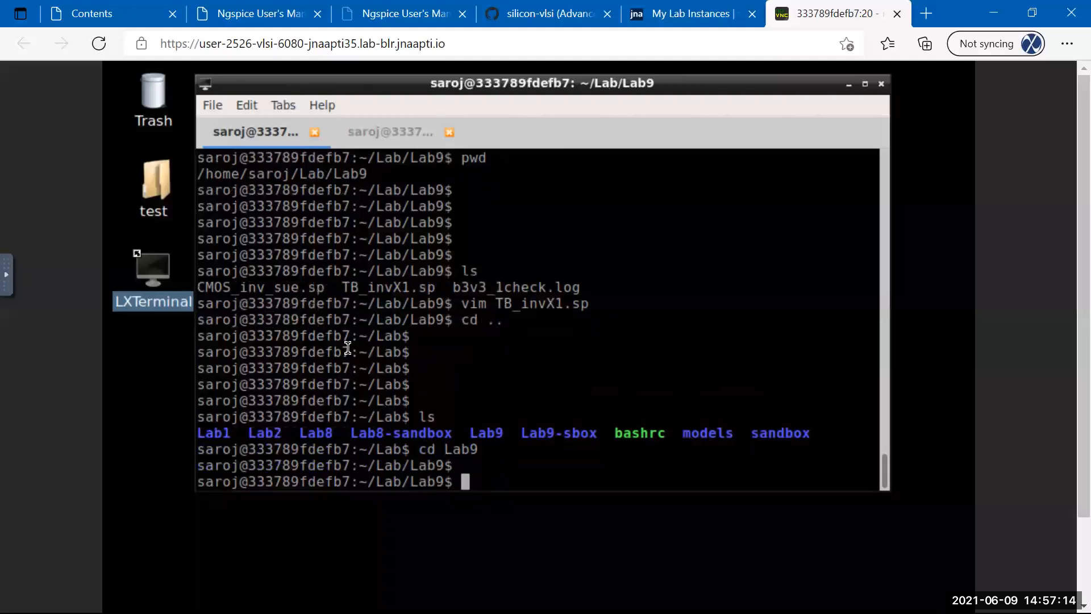
pyautogui.press('Return')
pyautogui.press('Return')
pyautogui.press('Return')
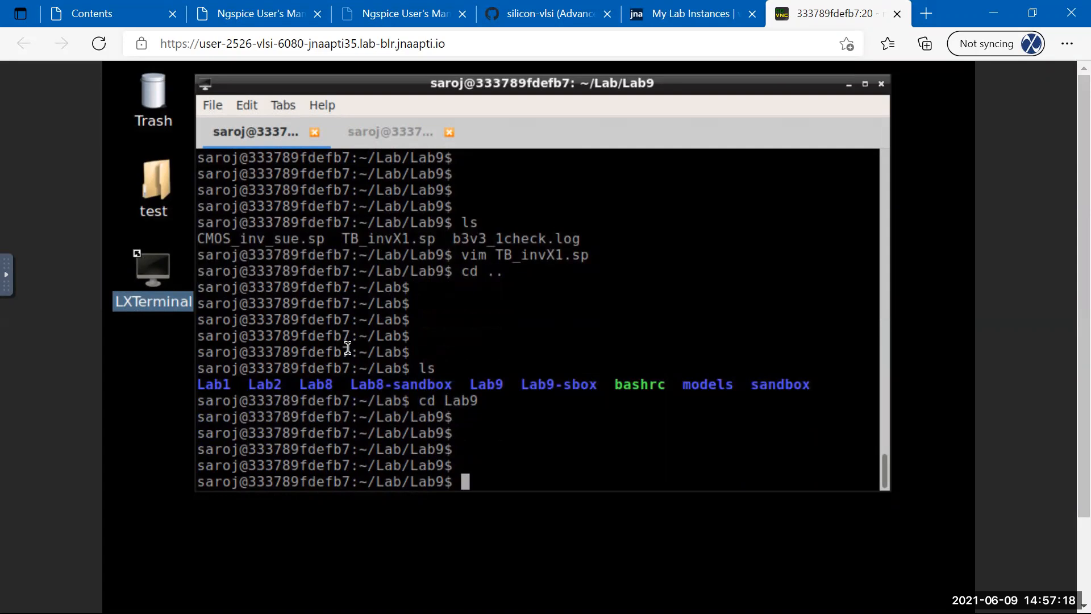
pyautogui.write('sue2 ')
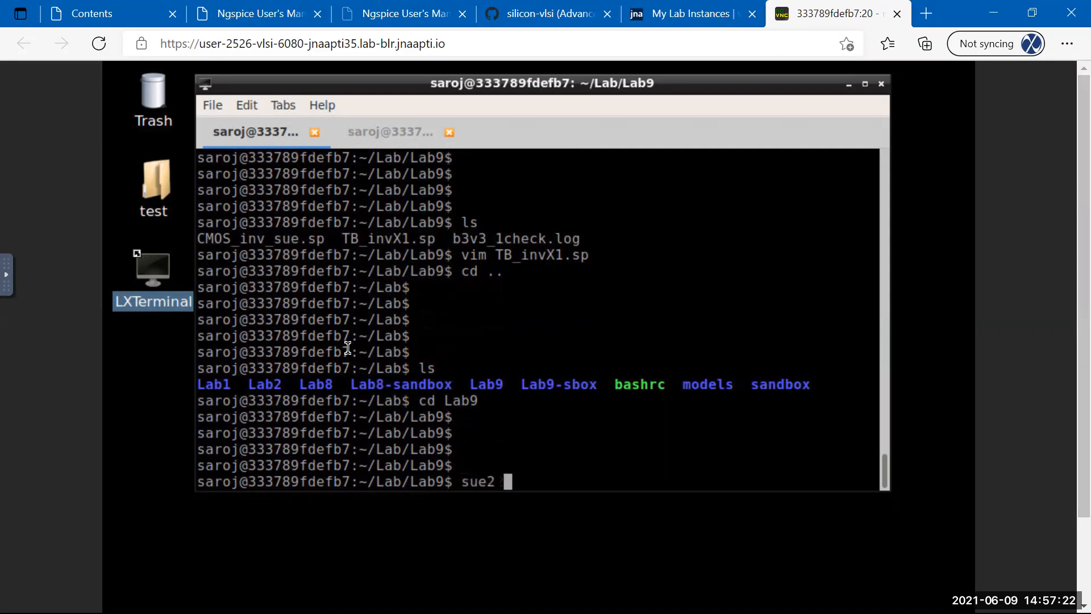
pyautogui.write('&')
# Launch Sue2 from Lab9, then move its window up-left and stretch it taller to fit the desktop.
pyautogui.press('Return')
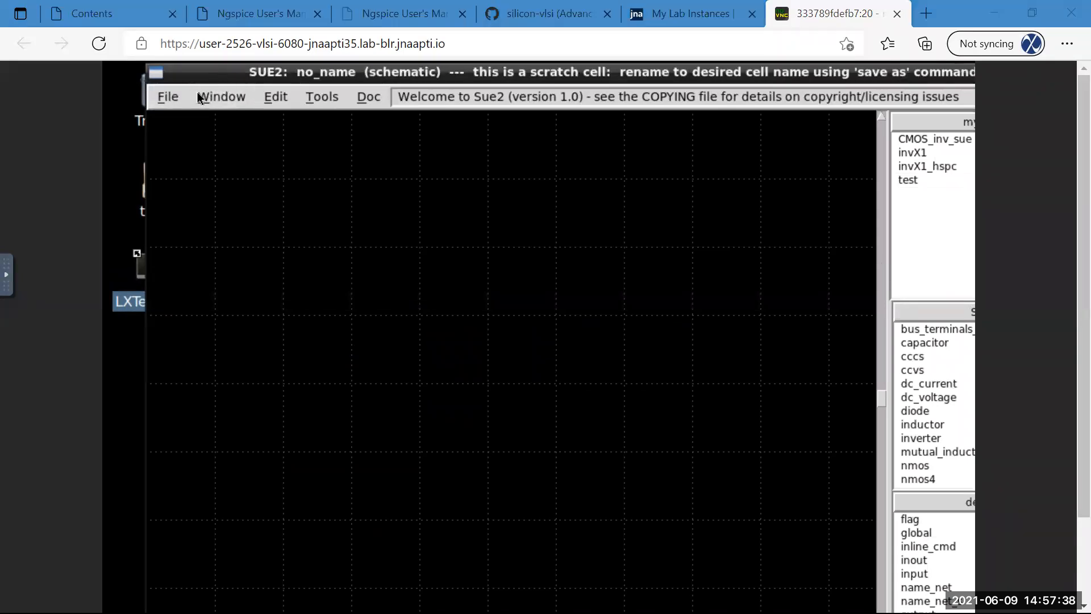
pyautogui.moveTo(149, 70); pyautogui.dragTo(142, 81)
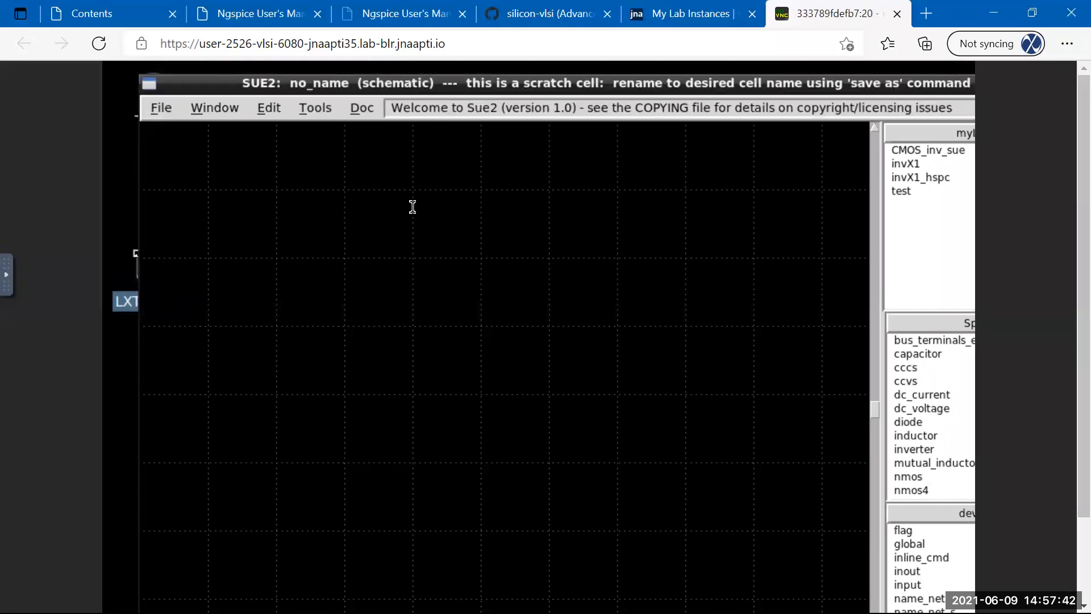
pyautogui.moveTo(521, 256); pyautogui.dragTo(317, 119)
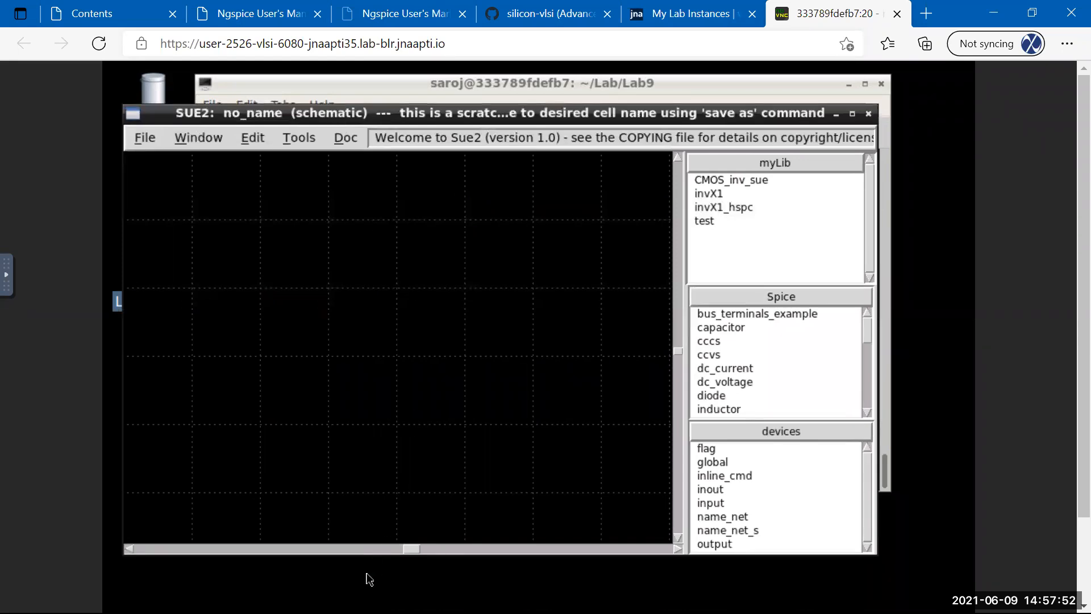
pyautogui.moveTo(367, 549); pyautogui.dragTo(371, 581)
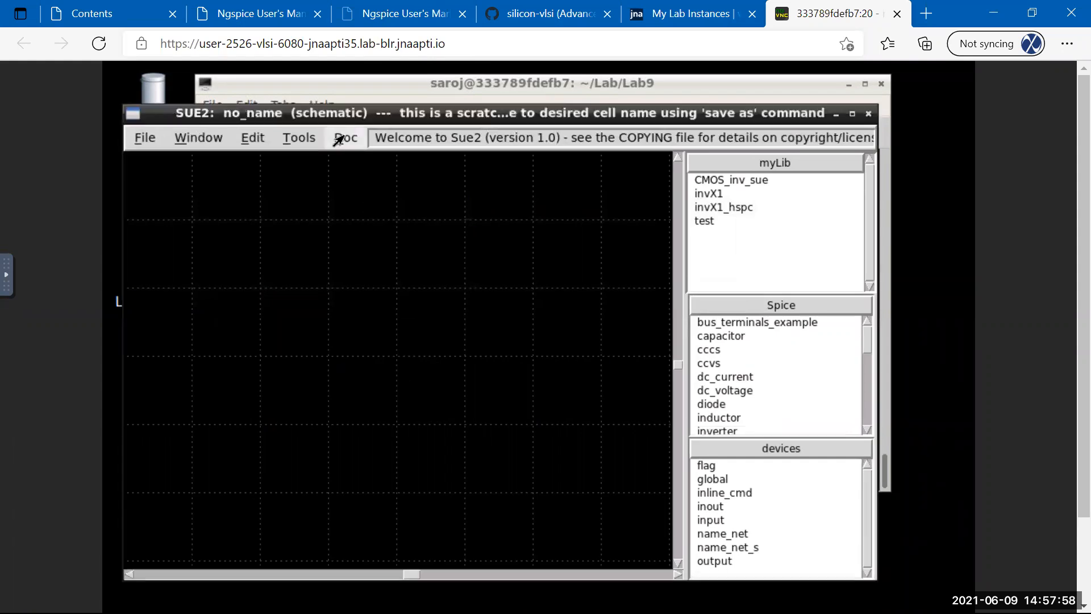
# Open the NGspice within CppSim Primer from the bundled manuals and scroll through its simulation steps.
pyautogui.click(341, 138)
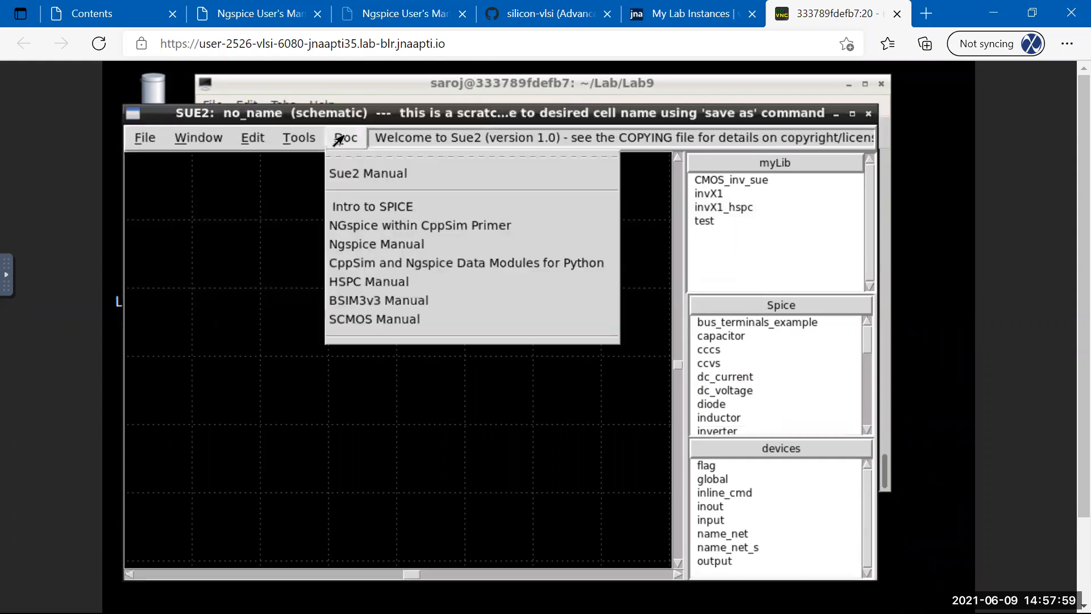
pyautogui.click(370, 229)
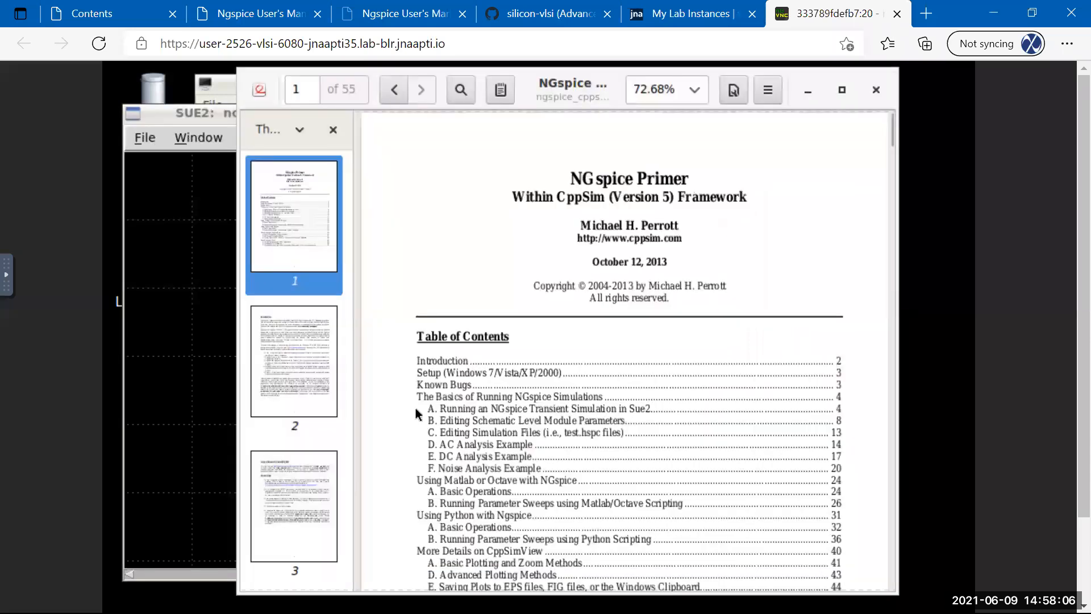
pyautogui.scroll(-10, 408, 363)
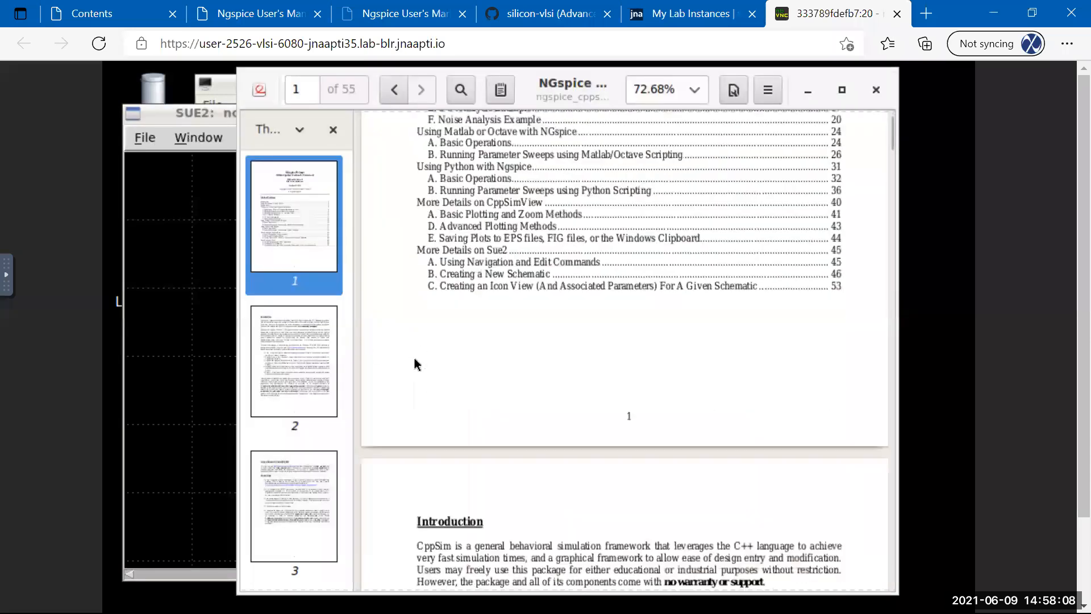
pyautogui.scroll(-12, 413, 362)
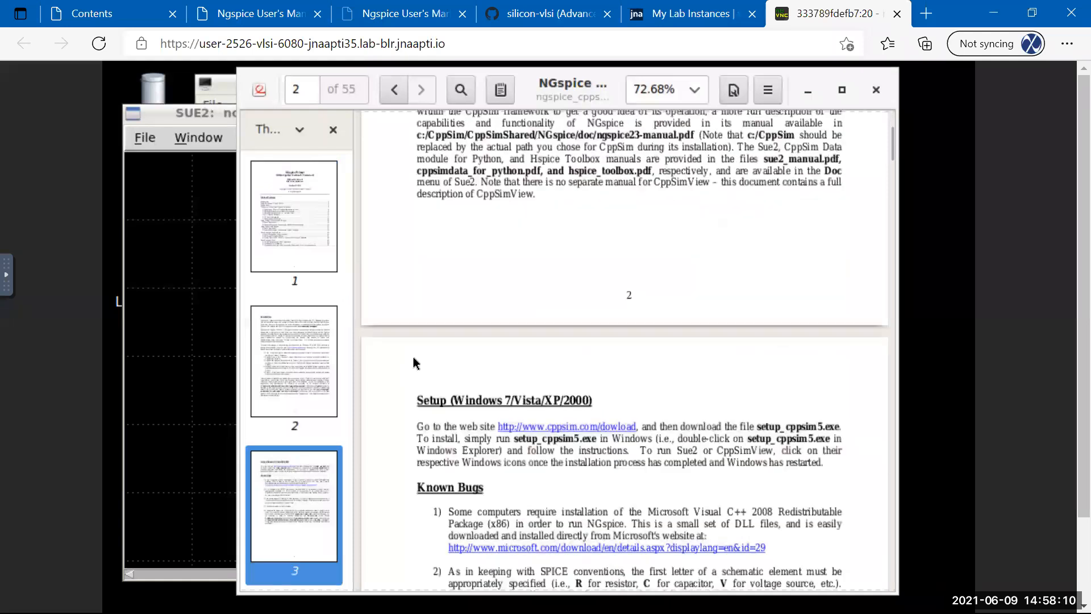
pyautogui.scroll(-2, 414, 361)
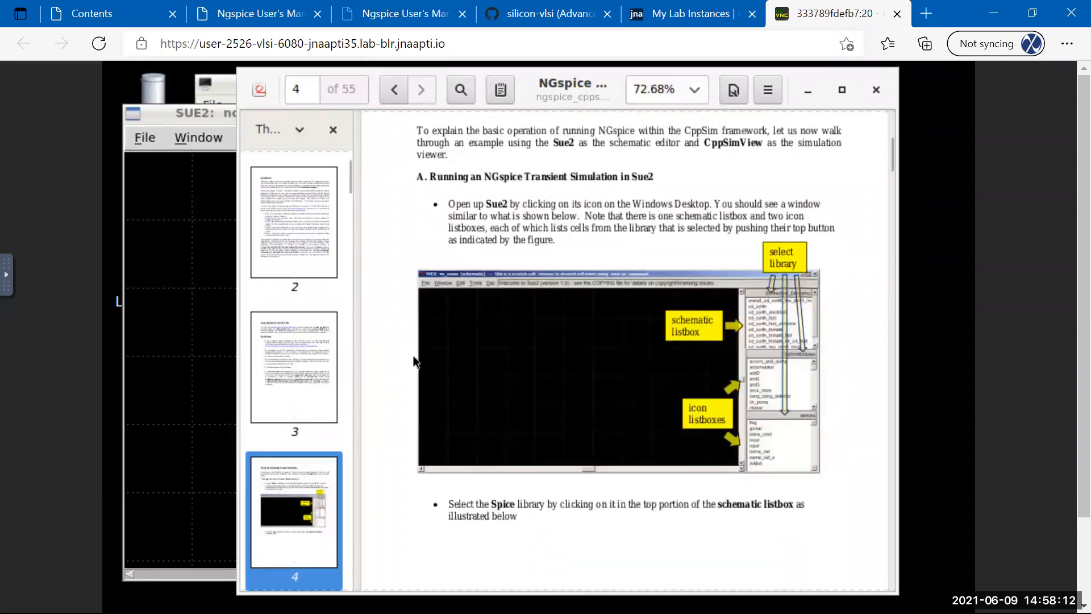
pyautogui.scroll(-3, 521, 336)
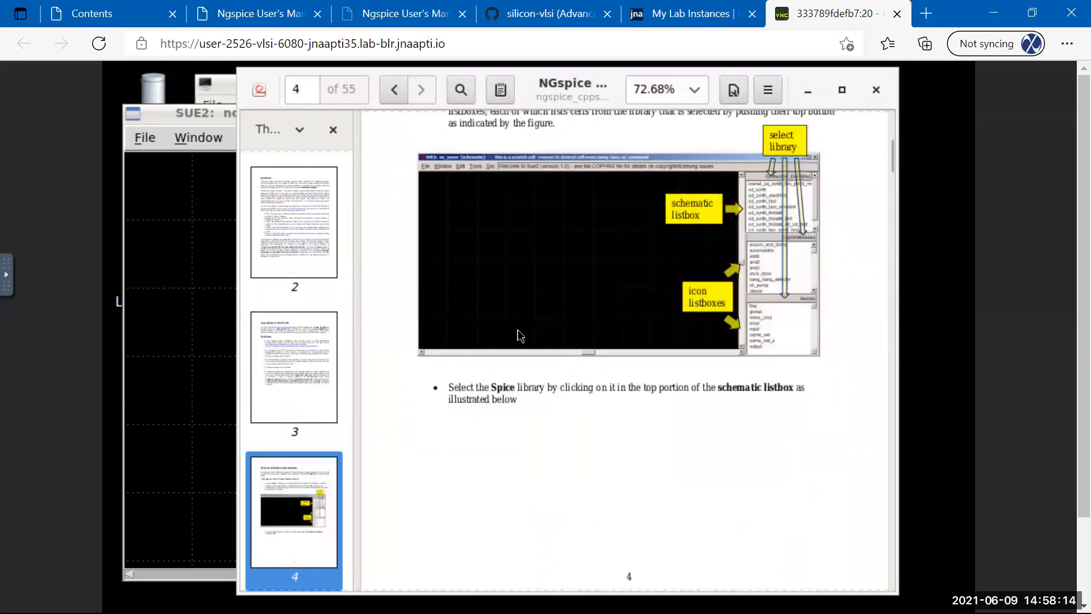
pyautogui.scroll(-8, 518, 328)
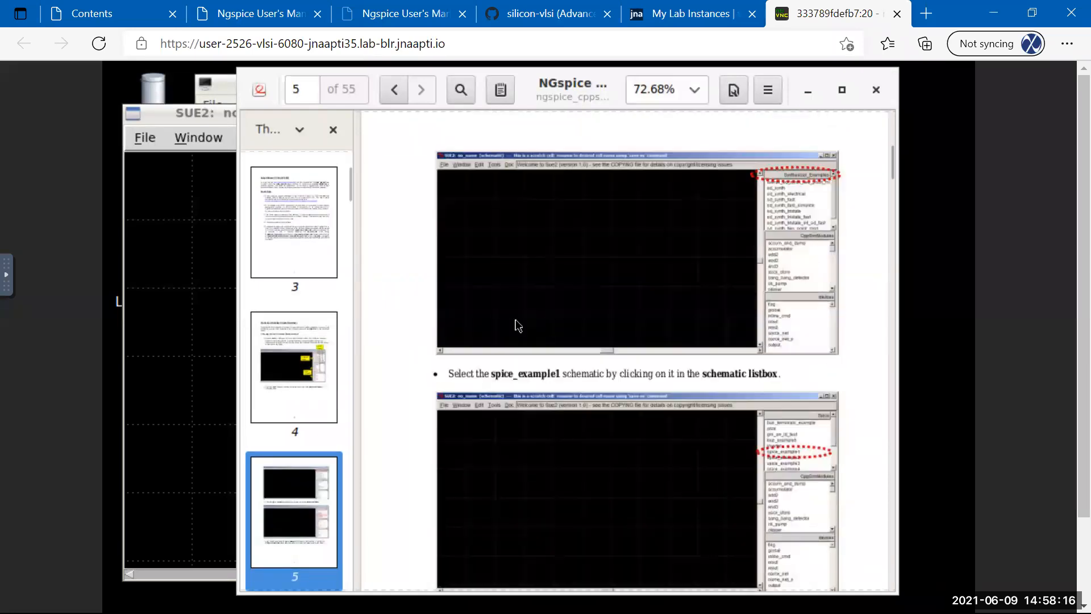
pyautogui.scroll(-8, 518, 326)
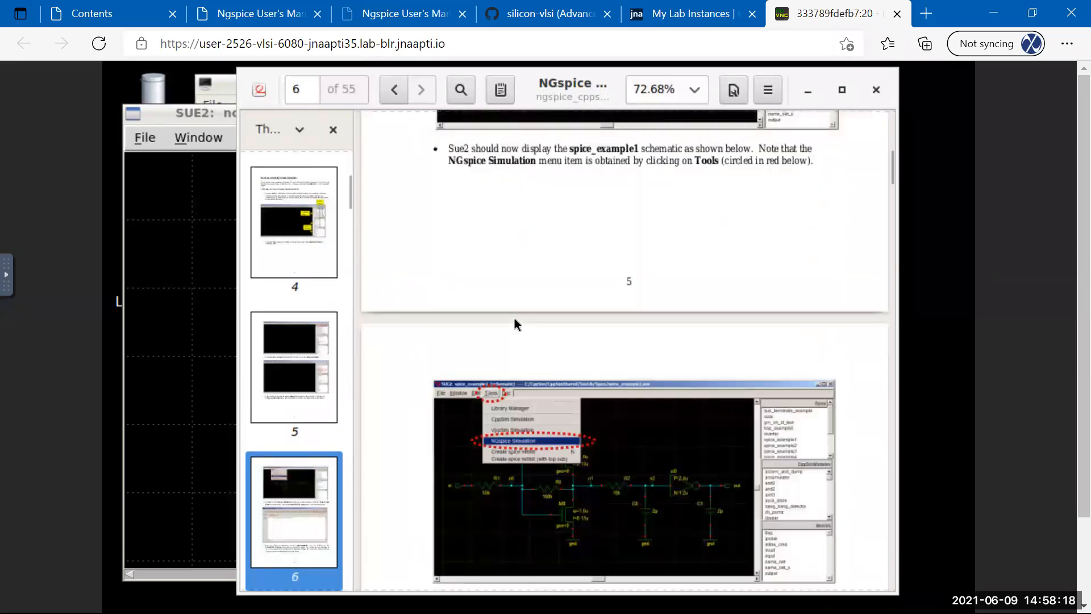
pyautogui.scroll(-2, 506, 312)
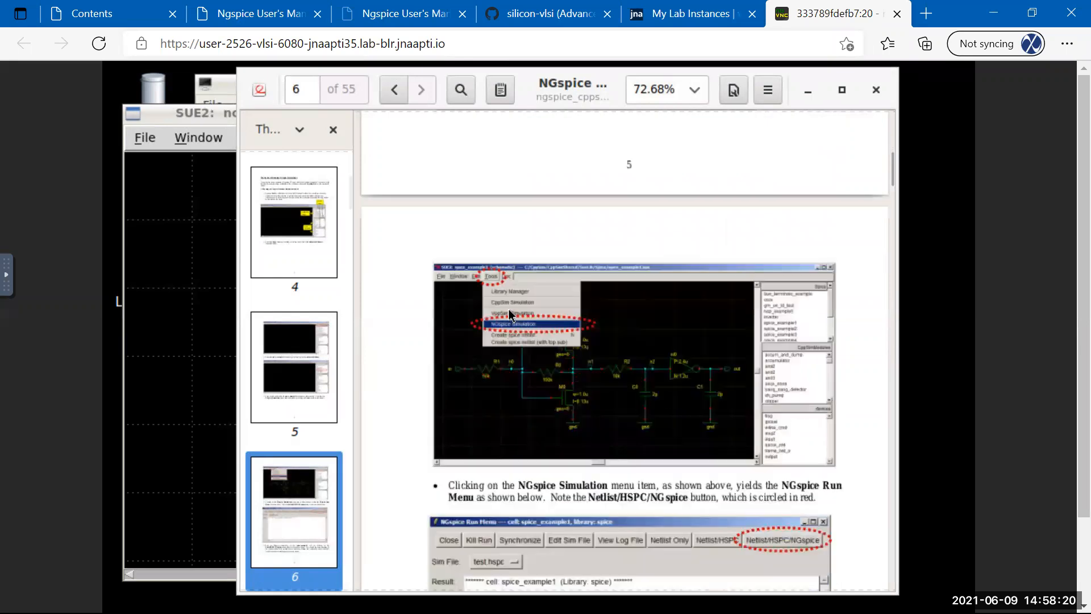
pyautogui.scroll(-2, 528, 312)
pyautogui.scroll(-3, 578, 199)
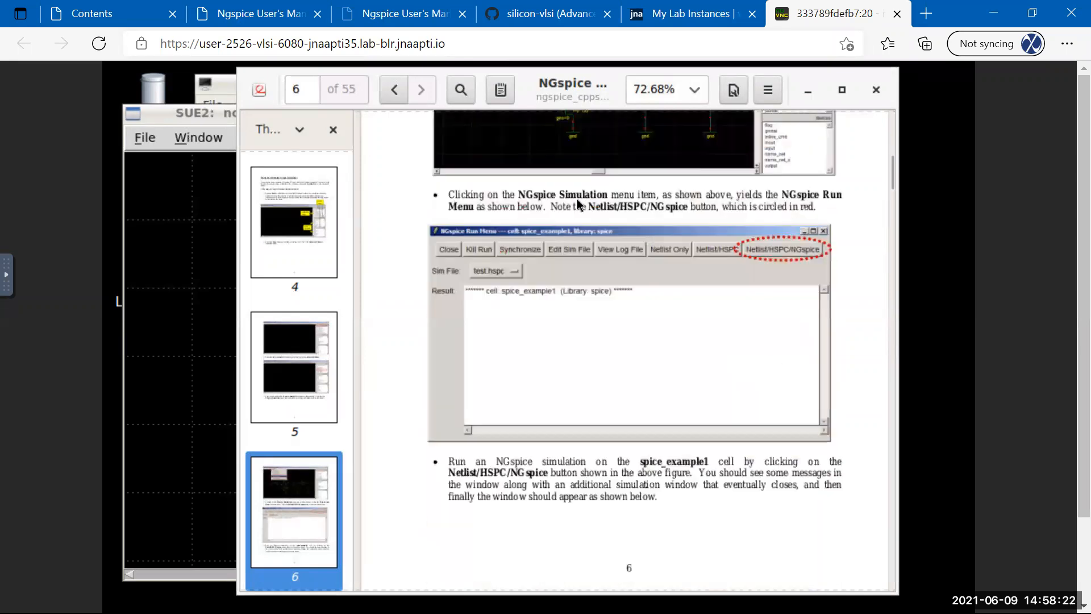
pyautogui.scroll(4, 577, 203)
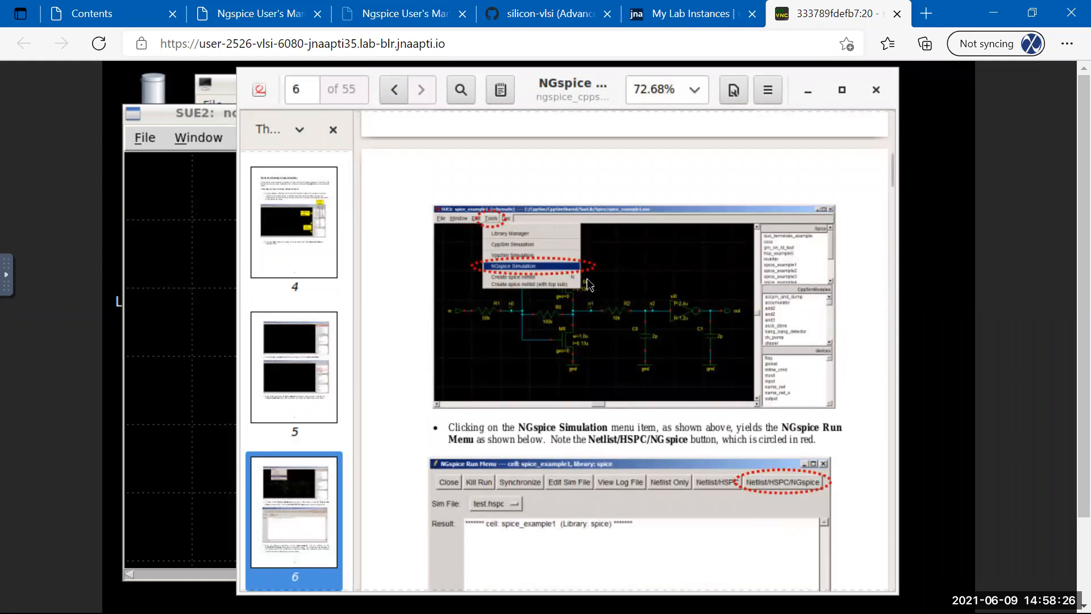
pyautogui.scroll(-12, 566, 282)
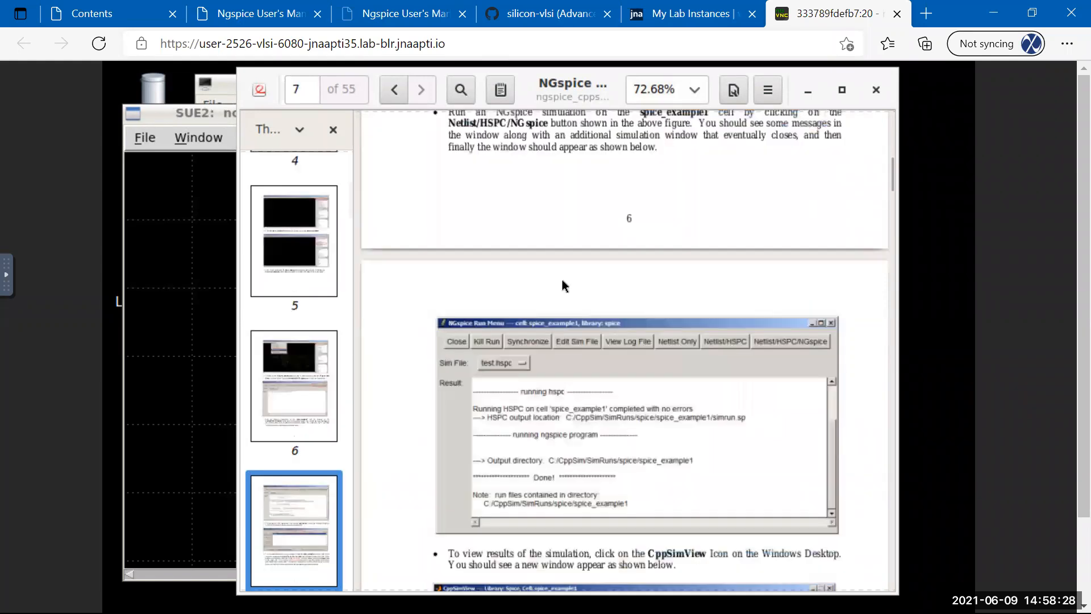
pyautogui.scroll(-5, 545, 282)
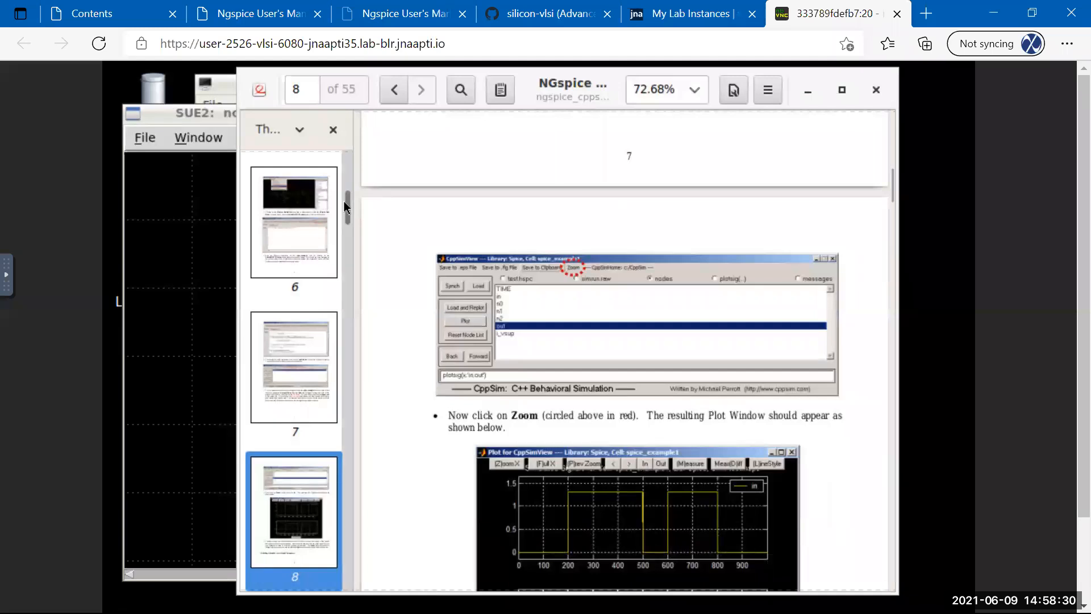
# Jump to page 54, scroll back to the wiring section on page 52, then close the viewer.
pyautogui.moveTo(348, 207); pyautogui.dragTo(343, 577)
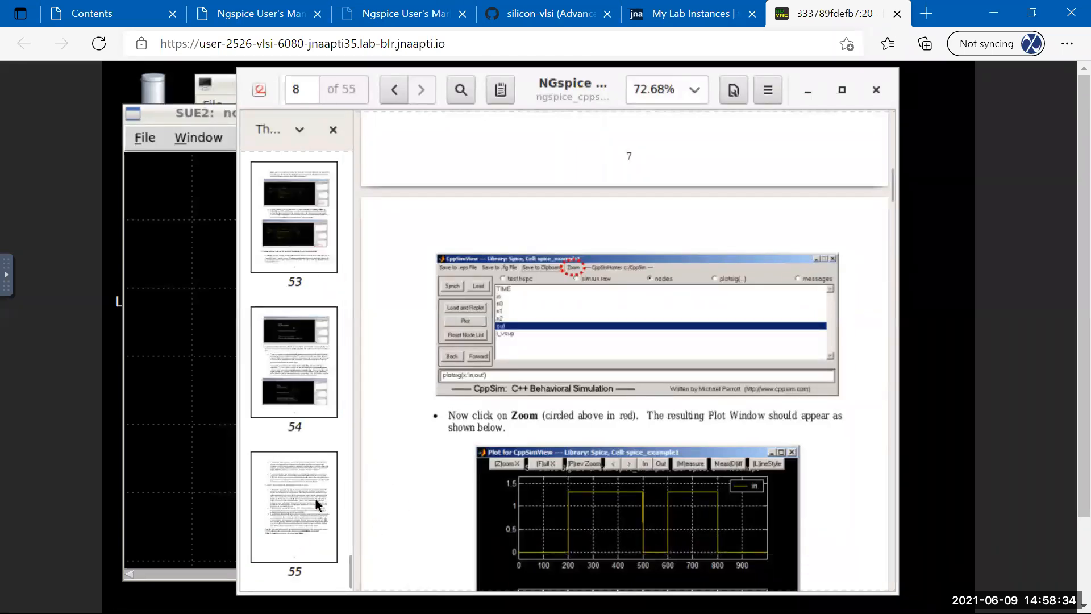
pyautogui.click(301, 392)
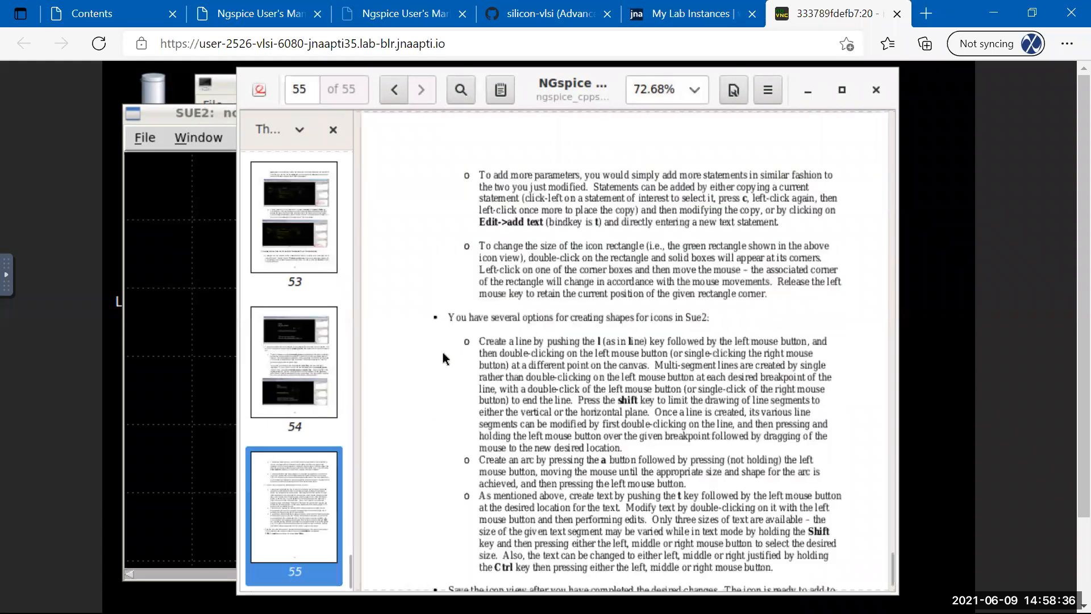
pyautogui.scroll(5, 459, 352)
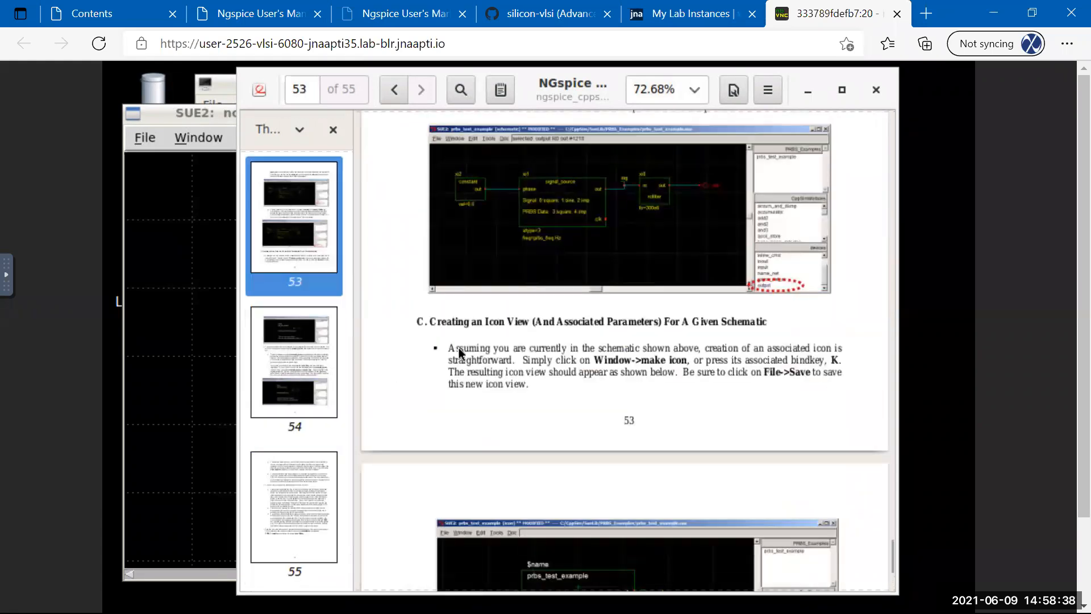
pyautogui.scroll(10, 460, 352)
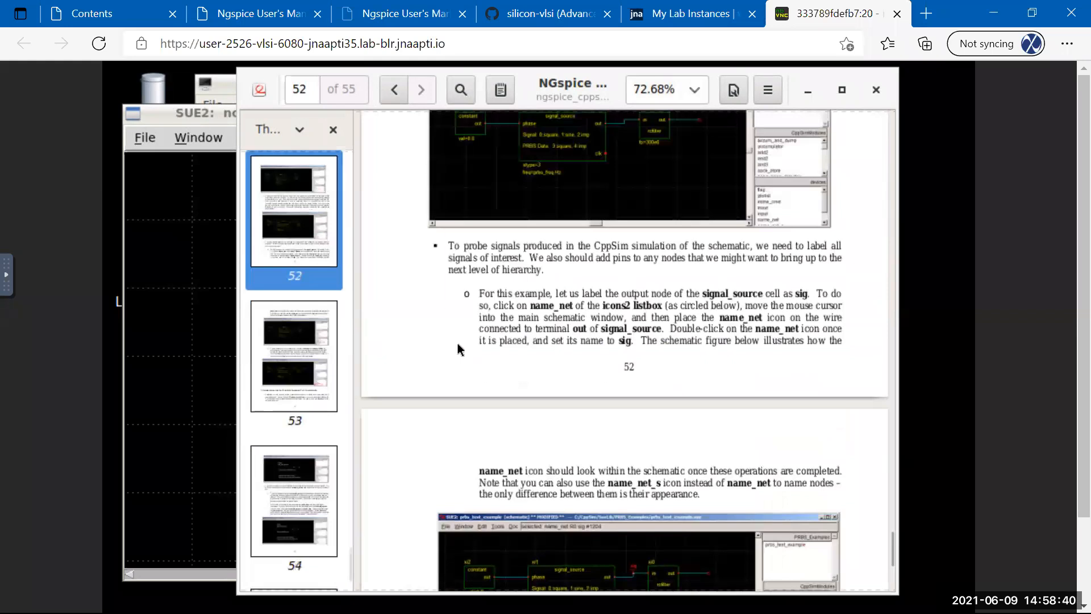
pyautogui.scroll(2, 461, 349)
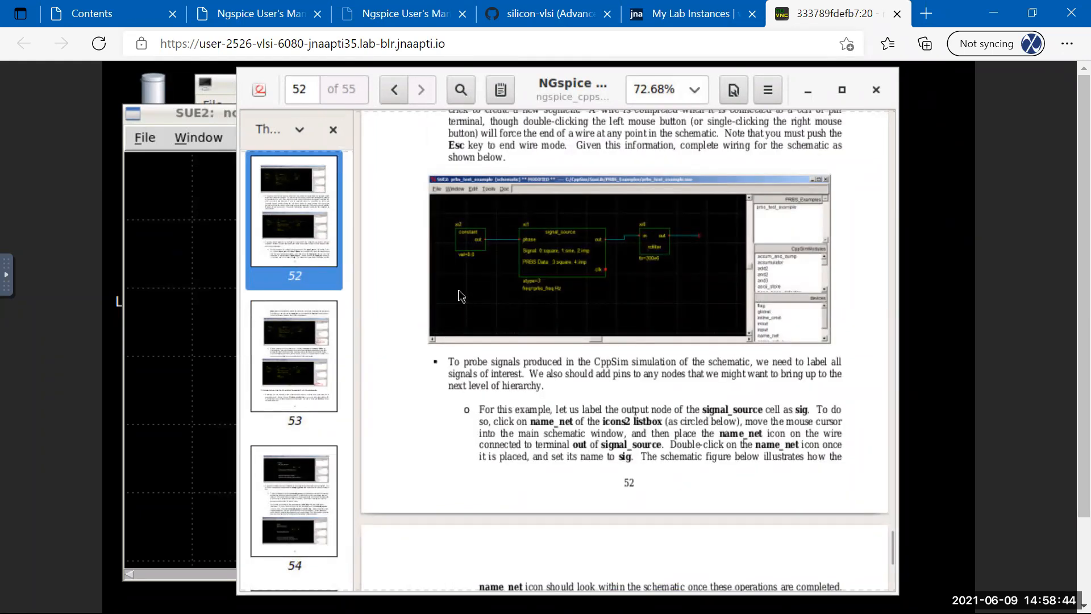
pyautogui.scroll(2, 460, 296)
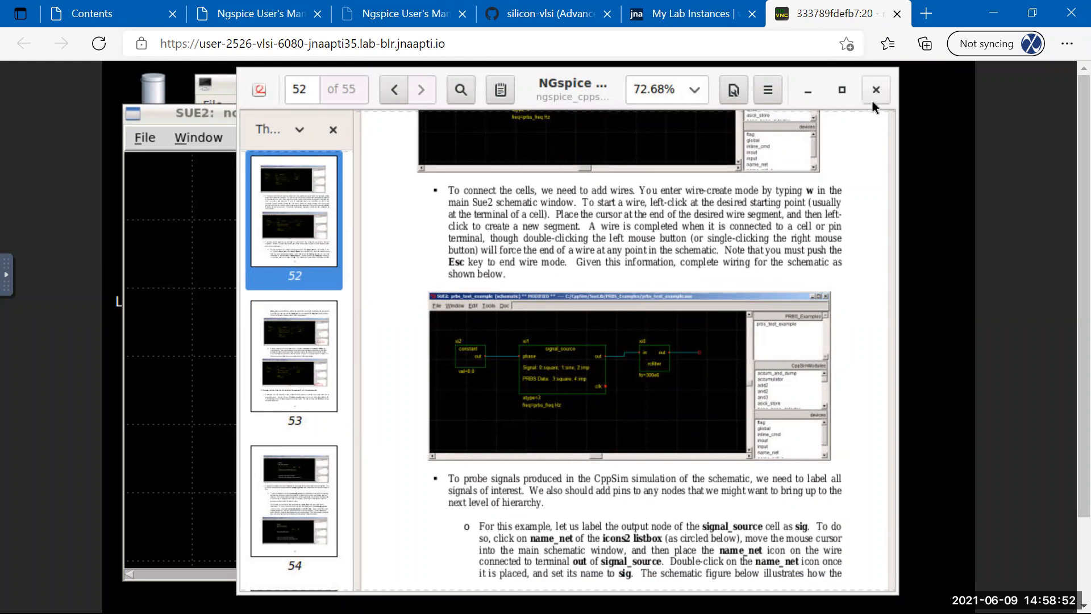
pyautogui.click(874, 94)
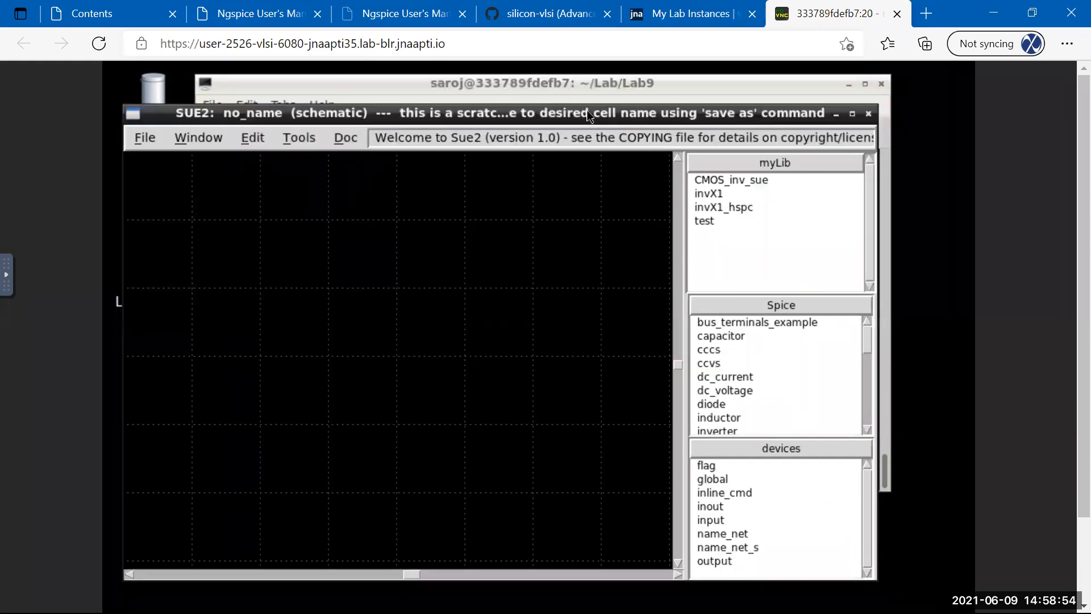
pyautogui.moveTo(588, 116); pyautogui.dragTo(603, 116)
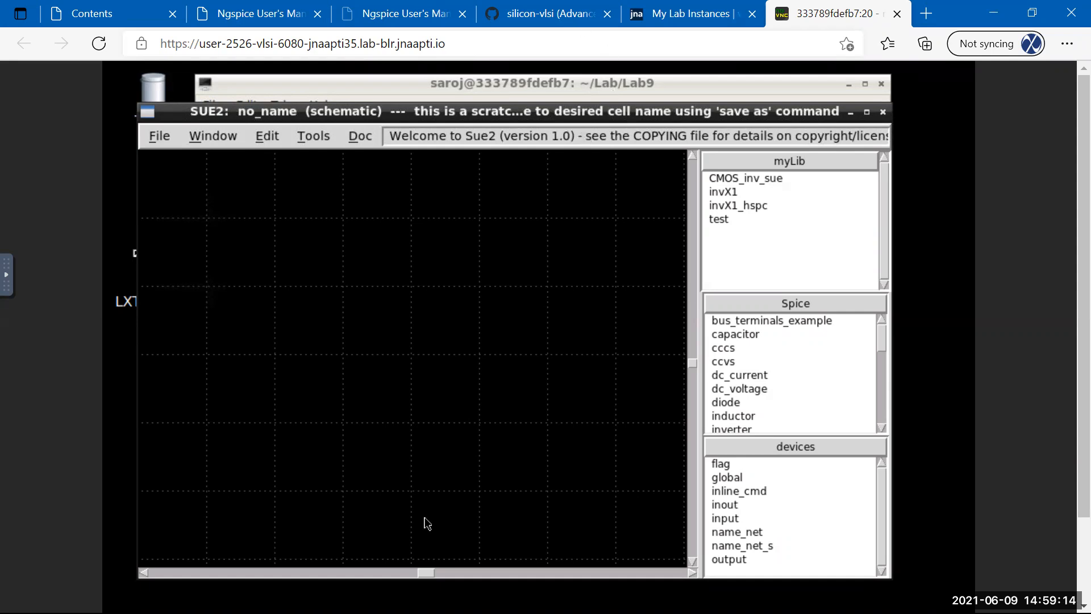
pyautogui.click(574, 120)
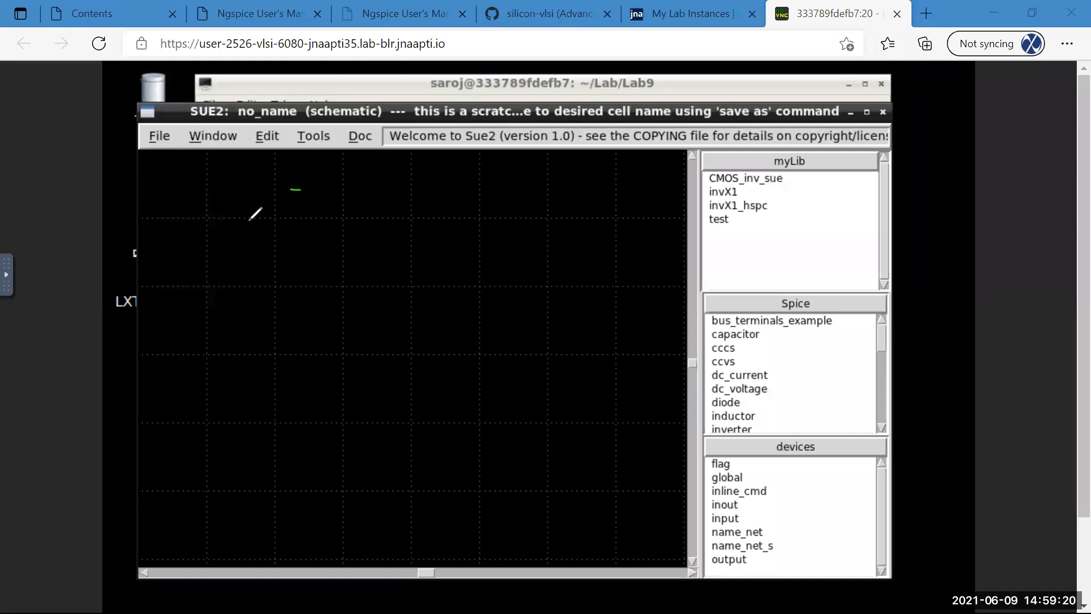
# Sketch a small Cout box inside a large outline labelled testbench.
pyautogui.moveTo(228, 226)
pyautogui.mouseDown()
pyautogui.moveTo(220, 304)
pyautogui.moveTo(294, 219)
pyautogui.moveTo(306, 297)
pyautogui.mouseUp()
pyautogui.moveTo(232, 296); pyautogui.dragTo(307, 297)
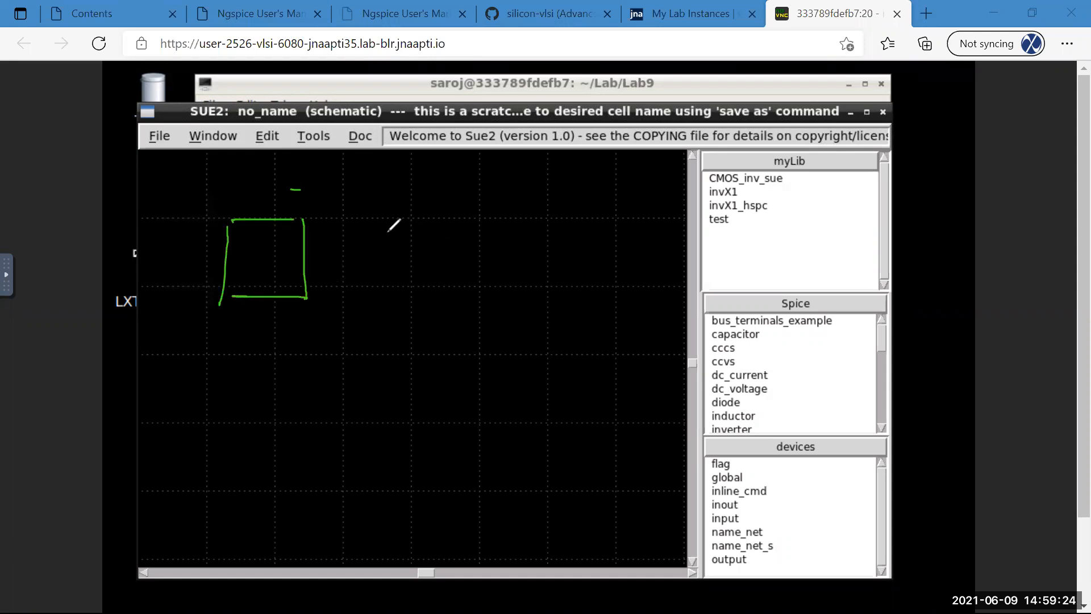
pyautogui.moveTo(204, 198)
pyautogui.mouseDown()
pyautogui.moveTo(185, 364)
pyautogui.moveTo(386, 452)
pyautogui.moveTo(425, 378)
pyautogui.moveTo(274, 175)
pyautogui.moveTo(200, 210)
pyautogui.mouseUp()
pyautogui.moveTo(251, 262)
pyautogui.mouseDown()
pyautogui.moveTo(252, 274)
pyautogui.moveTo(282, 280)
pyautogui.mouseUp()
pyautogui.moveTo(276, 268); pyautogui.dragTo(284, 265)
pyautogui.moveTo(232, 170)
pyautogui.mouseDown()
pyautogui.moveTo(260, 174)
pyautogui.moveTo(273, 157)
pyautogui.moveTo(285, 170)
pyautogui.moveTo(341, 166)
pyautogui.mouseUp()
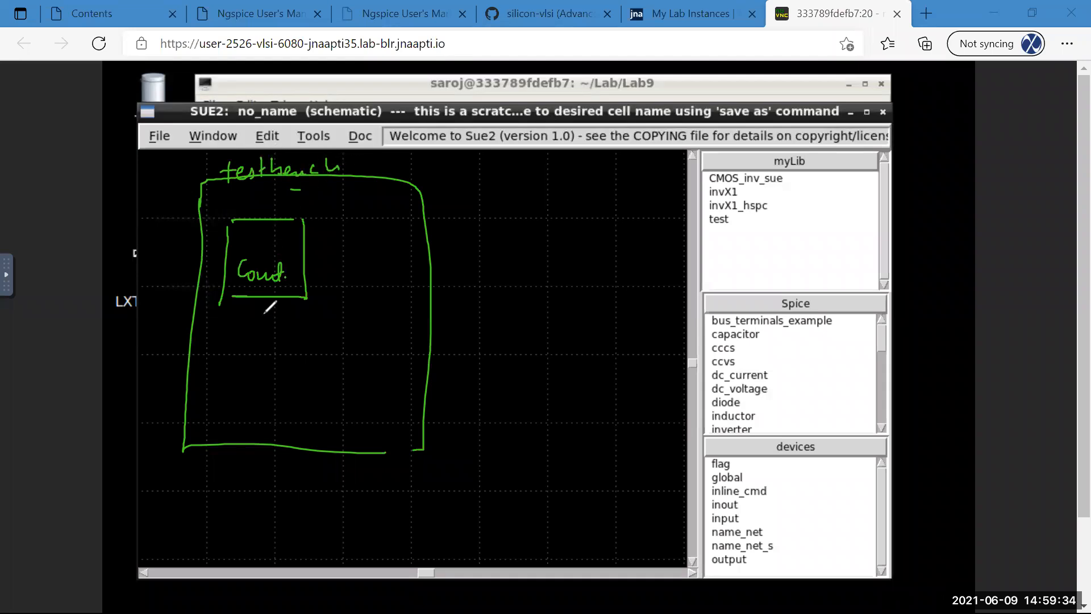
pyautogui.moveTo(222, 321); pyautogui.dragTo(230, 324)
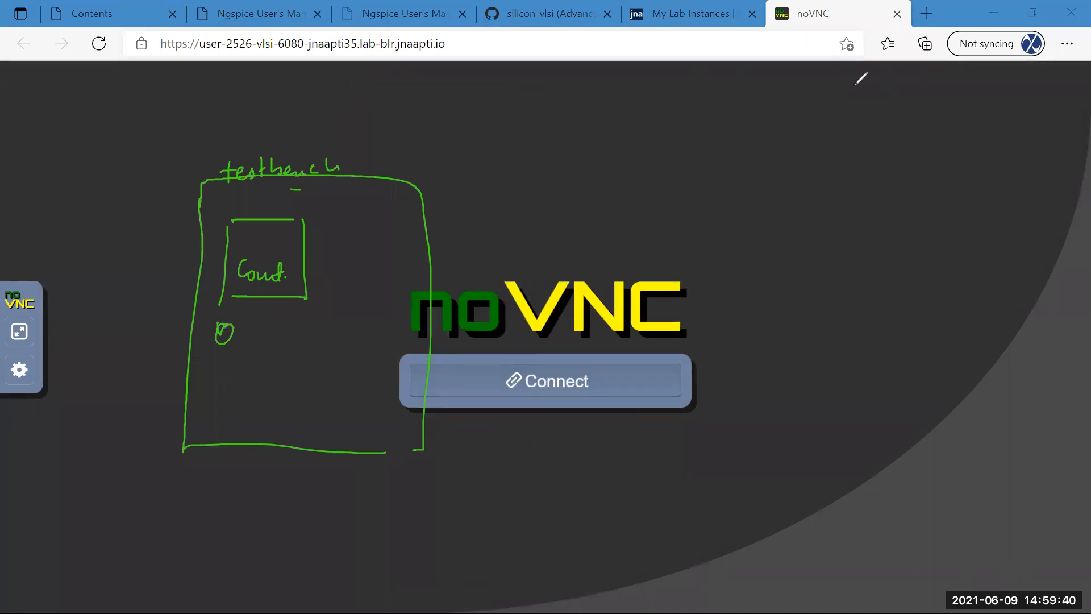
# Reconnect the remote session, finish the circle symbol, then erase the Cout box sketch.
pyautogui.click(557, 382)
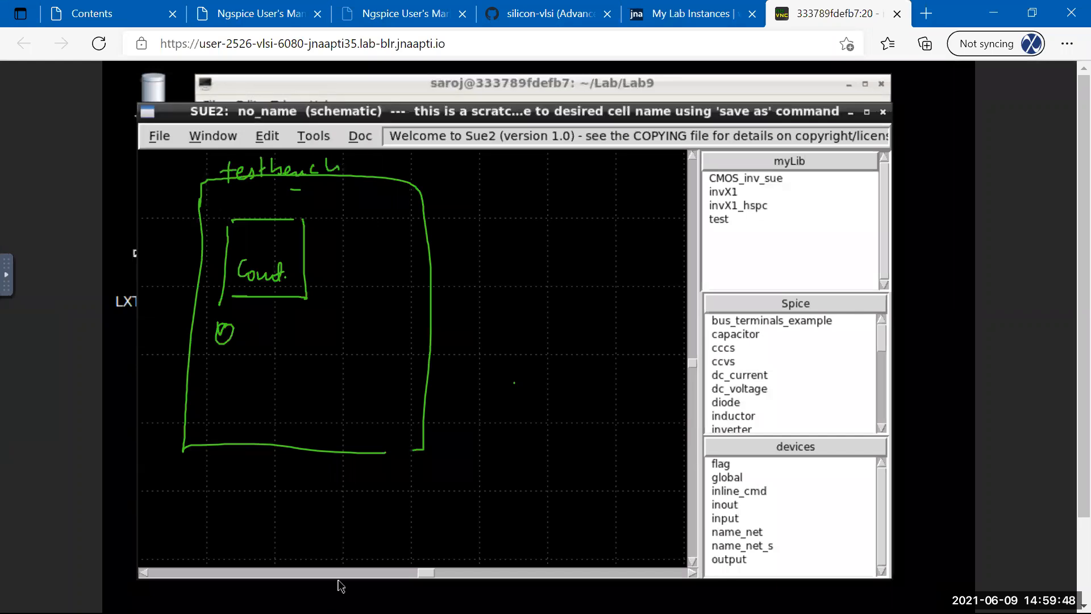
pyautogui.moveTo(219, 326)
pyautogui.mouseDown()
pyautogui.moveTo(229, 339)
pyautogui.moveTo(225, 309)
pyautogui.moveTo(239, 309)
pyautogui.mouseUp()
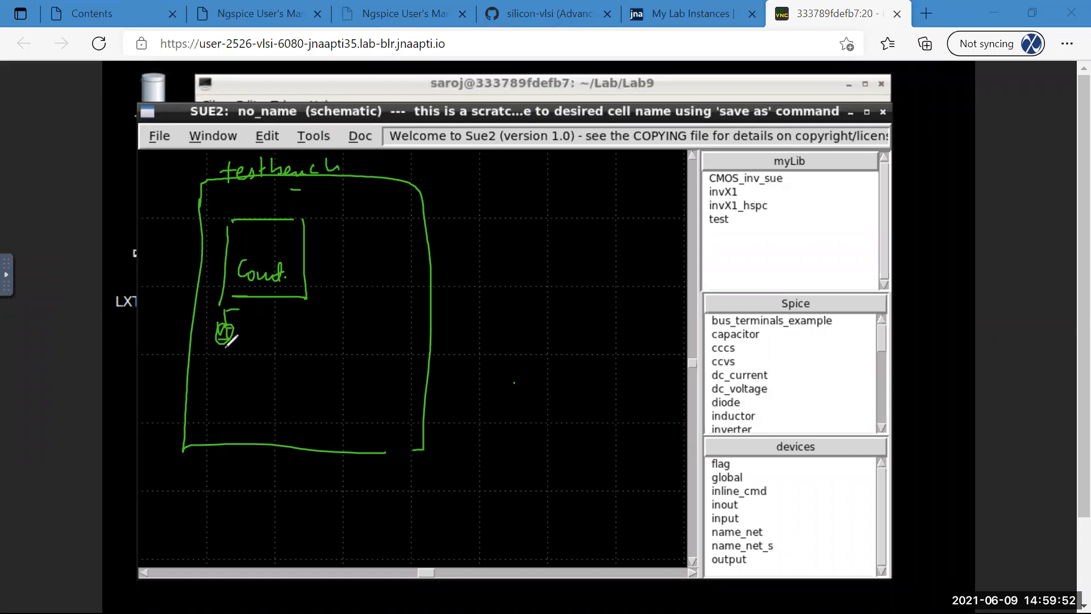
pyautogui.moveTo(213, 366); pyautogui.dragTo(238, 366)
pyautogui.moveTo(256, 311)
pyautogui.mouseDown()
pyautogui.moveTo(213, 269)
pyautogui.moveTo(219, 288)
pyautogui.moveTo(219, 258)
pyautogui.moveTo(300, 268)
pyautogui.mouseUp()
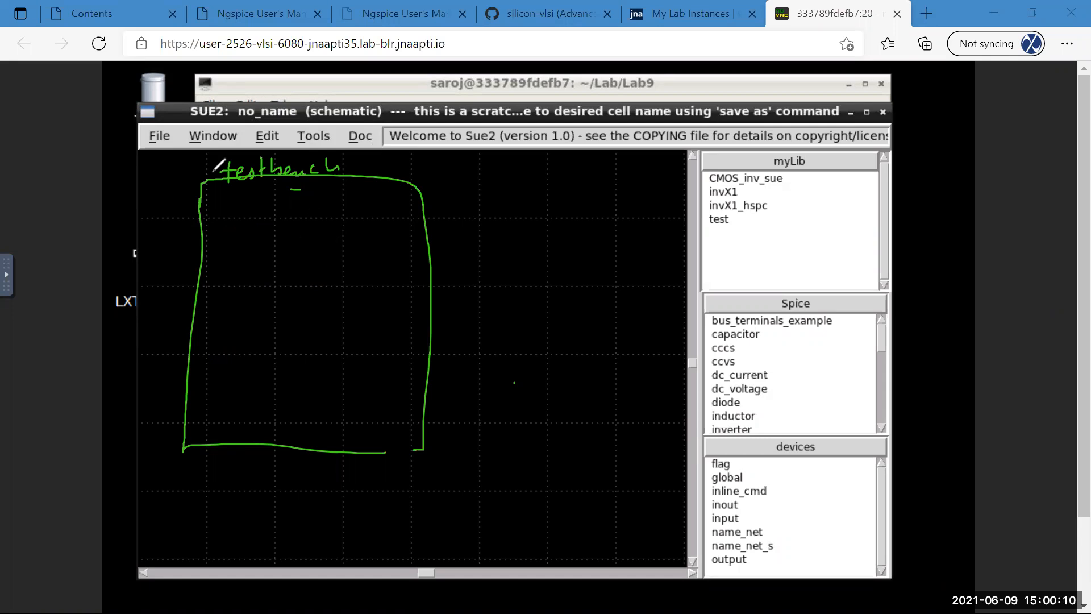
pyautogui.click(227, 229)
# Draw a rectangle with 'in' and 'out' pin labels inside the testbench outline.
pyautogui.moveTo(232, 257)
pyautogui.mouseDown()
pyautogui.moveTo(309, 233)
pyautogui.moveTo(238, 265)
pyautogui.moveTo(219, 248)
pyautogui.mouseUp()
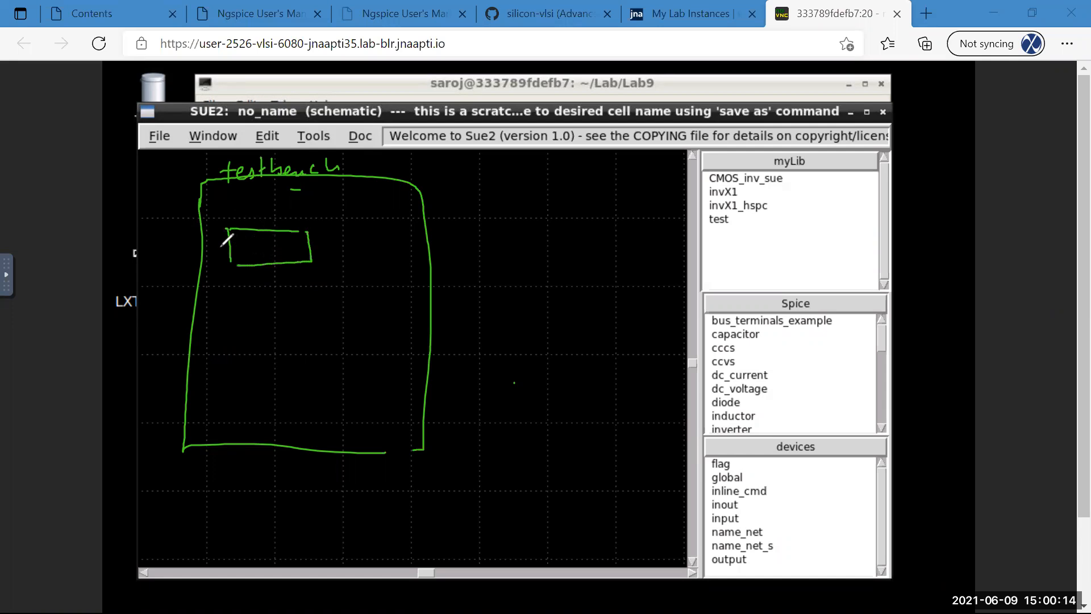
pyautogui.moveTo(320, 246); pyautogui.dragTo(311, 247)
pyautogui.moveTo(234, 246)
pyautogui.mouseDown()
pyautogui.moveTo(234, 258)
pyautogui.moveTo(248, 257)
pyautogui.mouseUp()
pyautogui.moveTo(319, 247); pyautogui.dragTo(350, 254)
pyautogui.moveTo(353, 240); pyautogui.dragTo(357, 246)
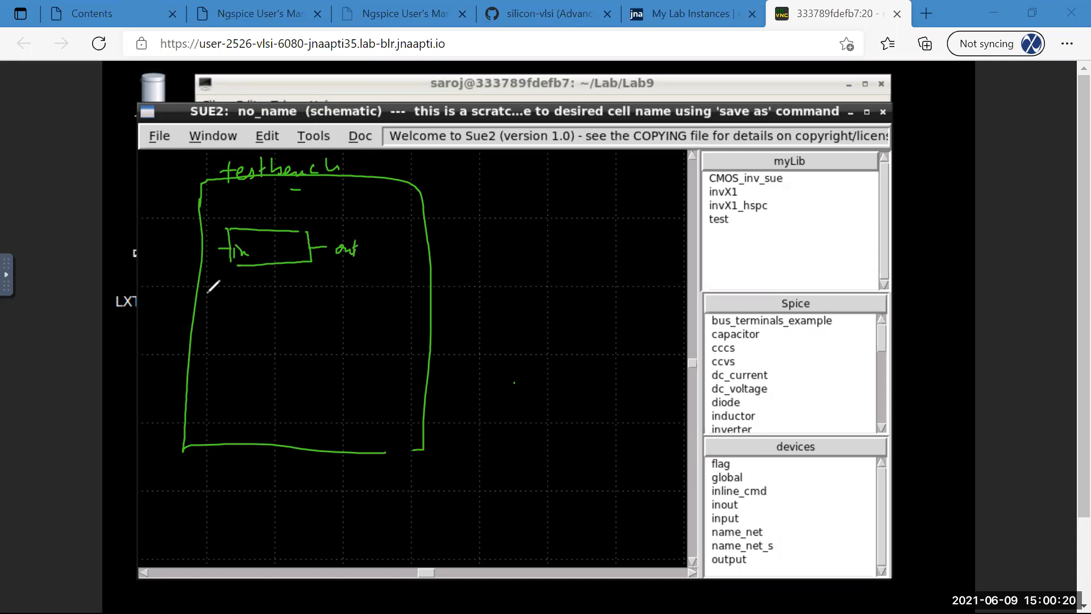
# Write the source line 'Vin in vout DC 0' below the box.
pyautogui.moveTo(206, 283); pyautogui.dragTo(214, 283)
pyautogui.moveTo(219, 290); pyautogui.dragTo(220, 300)
pyautogui.click(219, 283)
pyautogui.moveTo(224, 291); pyautogui.dragTo(254, 308)
pyautogui.click(251, 287)
pyautogui.moveTo(259, 296); pyautogui.dragTo(296, 300)
pyautogui.moveTo(307, 301); pyautogui.dragTo(326, 306)
pyautogui.moveTo(321, 296)
pyautogui.mouseDown()
pyautogui.moveTo(360, 311)
pyautogui.moveTo(403, 294)
pyautogui.mouseUp()
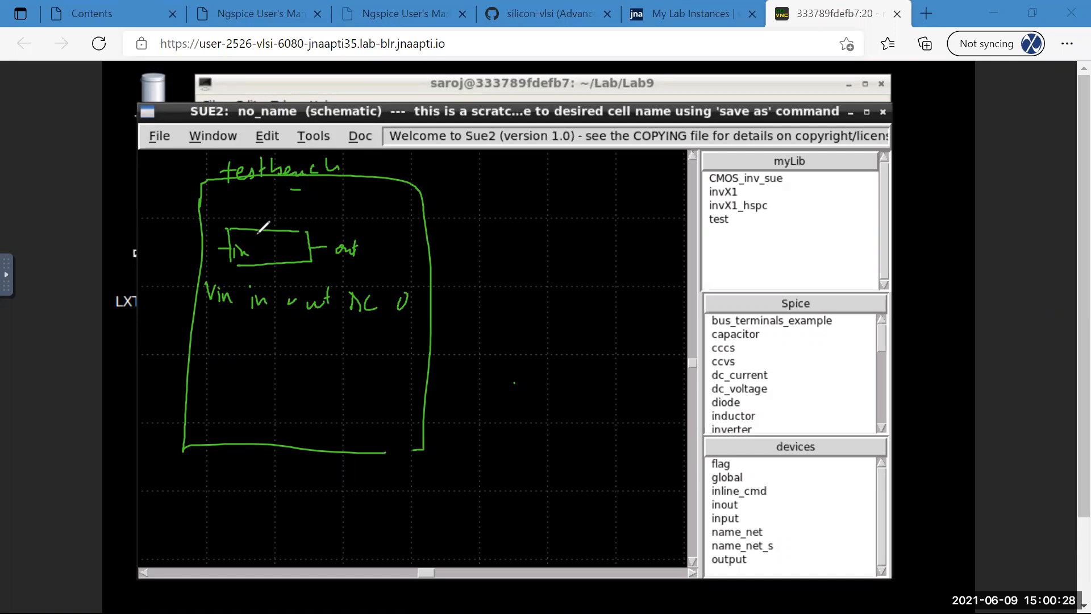
# Add a transistor symbol in the rectangle, then underline and circle the Vin line and inverter block.
pyautogui.moveTo(265, 231); pyautogui.dragTo(264, 258)
pyautogui.click(273, 259)
pyautogui.moveTo(195, 330)
pyautogui.mouseDown()
pyautogui.moveTo(232, 330)
pyautogui.moveTo(225, 357)
pyautogui.mouseUp()
pyautogui.moveTo(299, 330)
pyautogui.mouseDown()
pyautogui.moveTo(322, 333)
pyautogui.moveTo(246, 275)
pyautogui.moveTo(362, 339)
pyautogui.mouseUp()
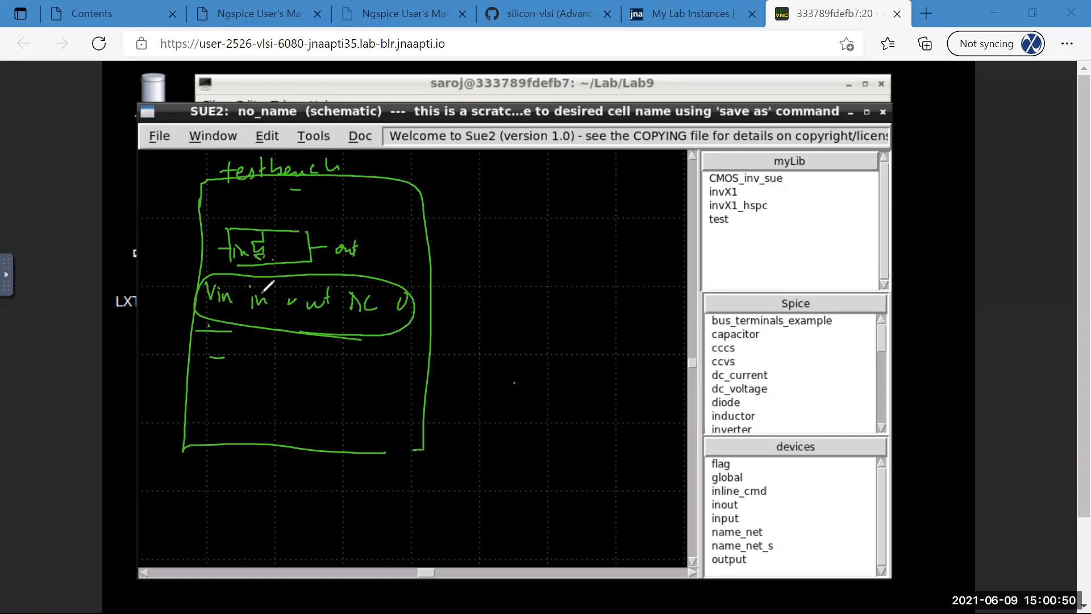
pyautogui.moveTo(214, 313); pyautogui.dragTo(401, 335)
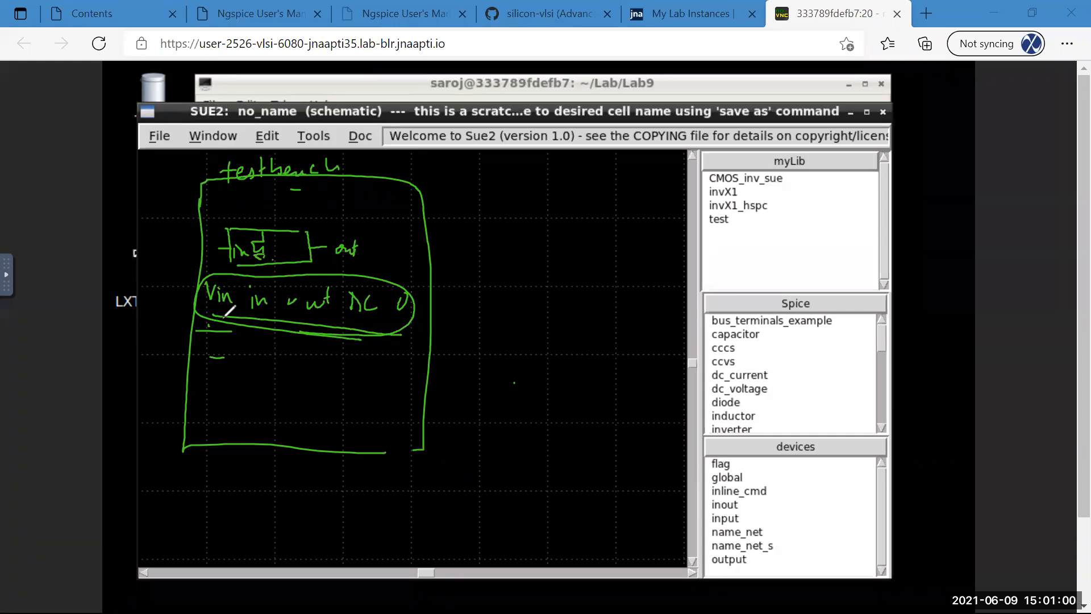
pyautogui.moveTo(208, 322)
pyautogui.mouseDown()
pyautogui.moveTo(307, 336)
pyautogui.moveTo(285, 340)
pyautogui.mouseUp()
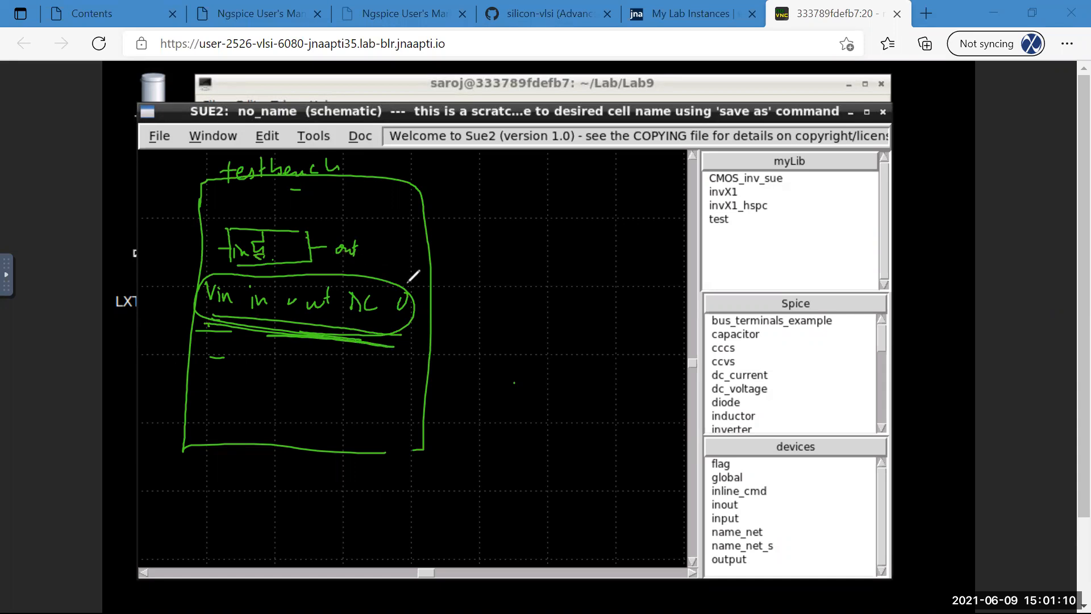
pyautogui.moveTo(254, 209)
pyautogui.mouseDown()
pyautogui.moveTo(311, 259)
pyautogui.moveTo(246, 276)
pyautogui.moveTo(323, 233)
pyautogui.mouseUp()
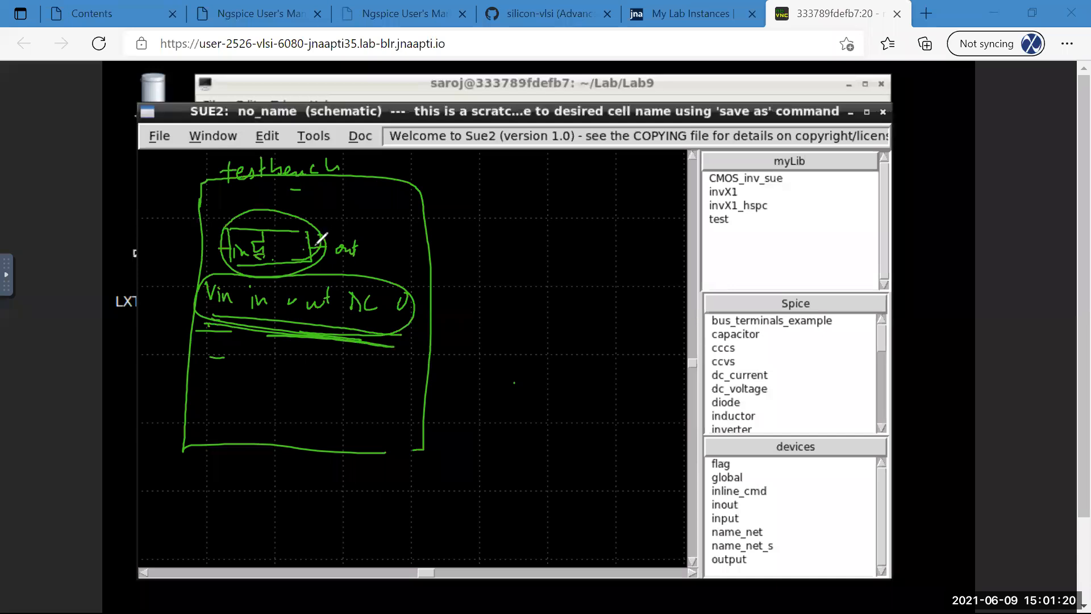
pyautogui.moveTo(280, 242)
pyautogui.mouseDown()
pyautogui.moveTo(297, 236)
pyautogui.moveTo(229, 231)
pyautogui.moveTo(275, 262)
pyautogui.mouseUp()
pyautogui.moveTo(250, 312)
pyautogui.mouseDown()
pyautogui.moveTo(247, 393)
pyautogui.moveTo(267, 379)
pyautogui.mouseUp()
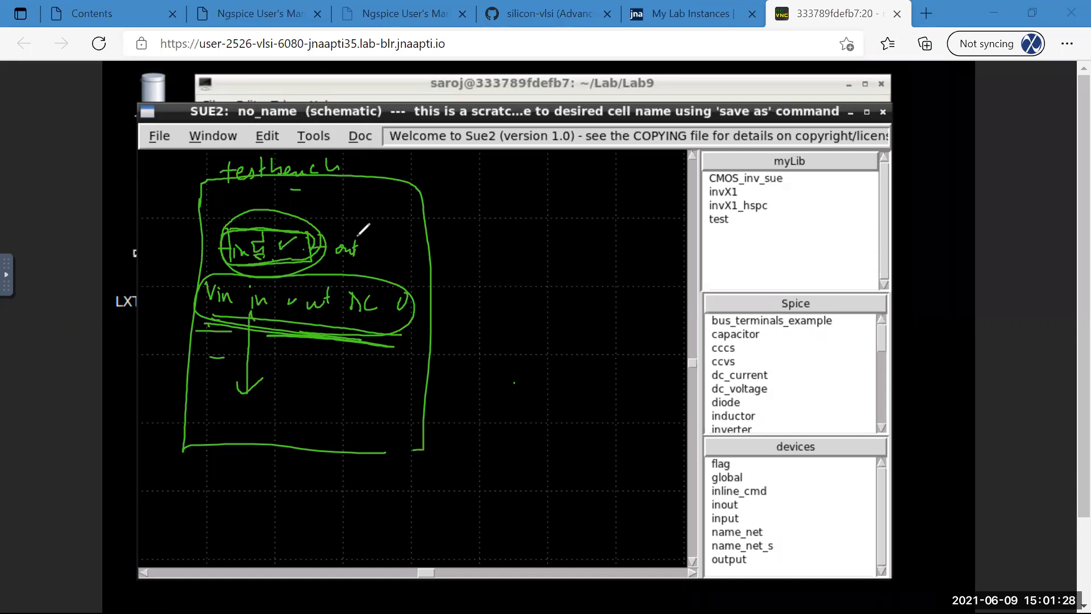
# Sketch an arrow from the block to an inverter symbol with input and output lines.
pyautogui.moveTo(299, 244); pyautogui.dragTo(484, 225)
pyautogui.moveTo(476, 217); pyautogui.dragTo(519, 263)
pyautogui.moveTo(523, 230)
pyautogui.mouseDown()
pyautogui.moveTo(556, 228)
pyautogui.moveTo(518, 263)
pyautogui.moveTo(515, 246)
pyautogui.mouseUp()
pyautogui.moveTo(504, 255); pyautogui.dragTo(516, 254)
pyautogui.moveTo(562, 243)
pyautogui.mouseDown()
pyautogui.moveTo(574, 242)
pyautogui.moveTo(566, 252)
pyautogui.mouseUp()
pyautogui.moveTo(561, 261); pyautogui.dragTo(572, 260)
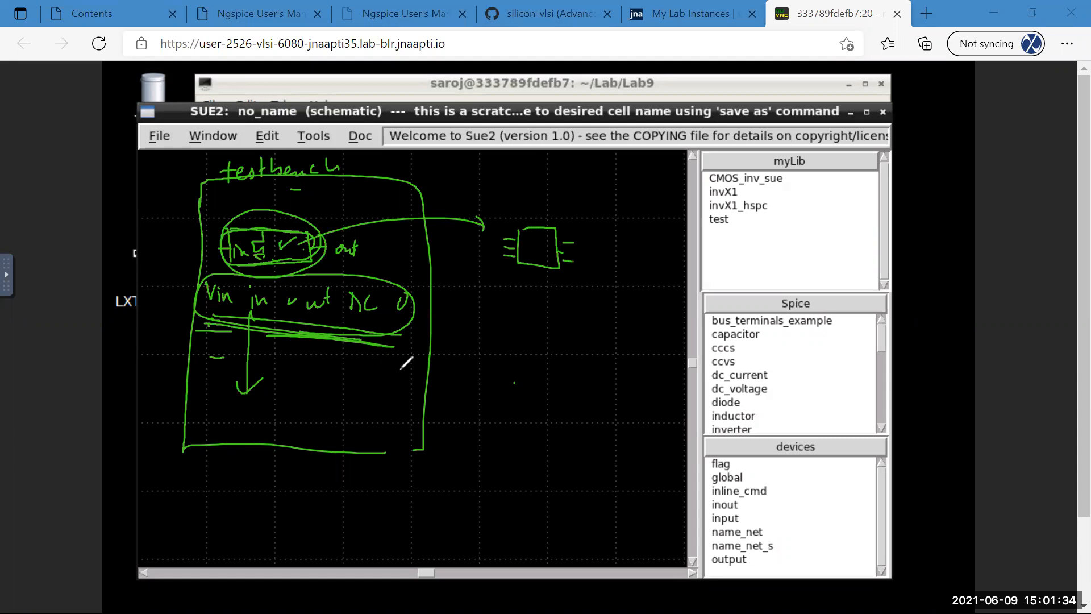
# Add a box and a source circle beside the inverter, then clear all annotations.
pyautogui.moveTo(489, 306); pyautogui.dragTo(528, 348)
pyautogui.moveTo(487, 307)
pyautogui.mouseDown()
pyautogui.moveTo(479, 327)
pyautogui.moveTo(539, 340)
pyautogui.moveTo(492, 312)
pyautogui.moveTo(489, 329)
pyautogui.moveTo(501, 256)
pyautogui.mouseUp()
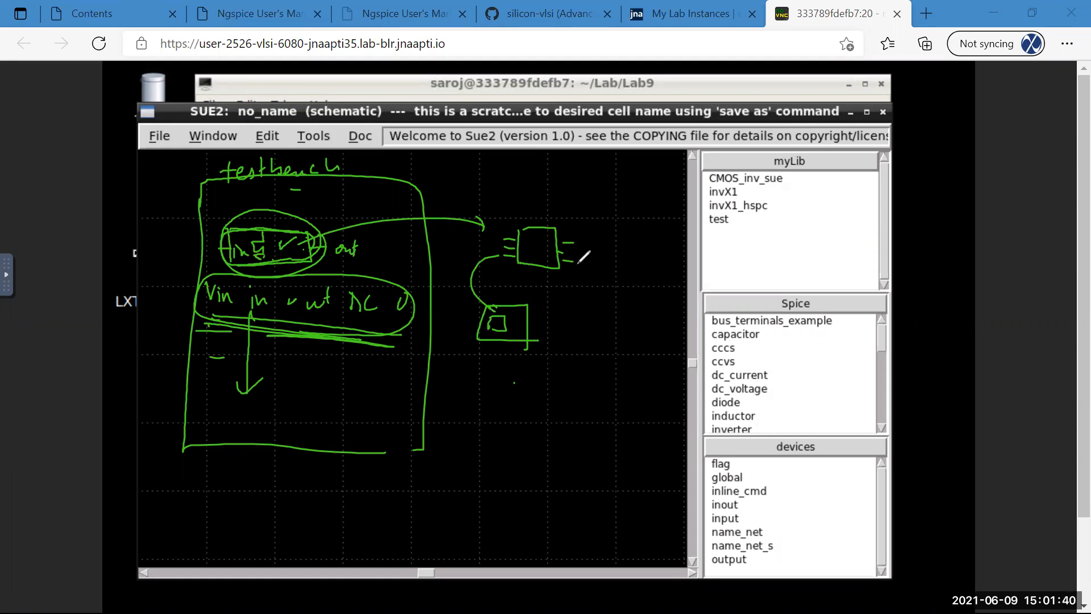
pyautogui.moveTo(586, 250); pyautogui.dragTo(611, 260)
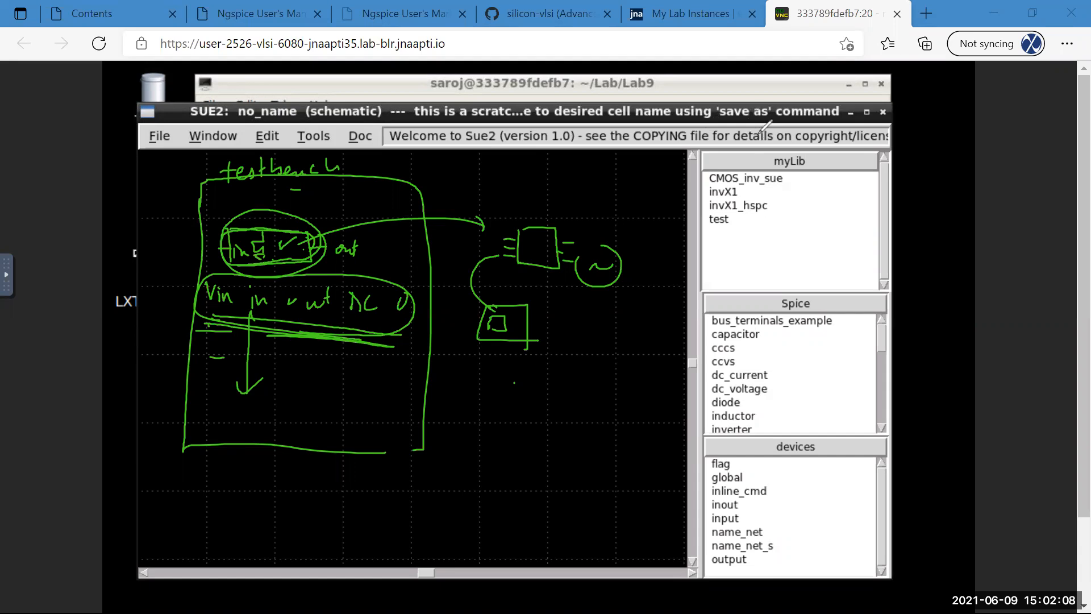
pyautogui.click(760, 134)
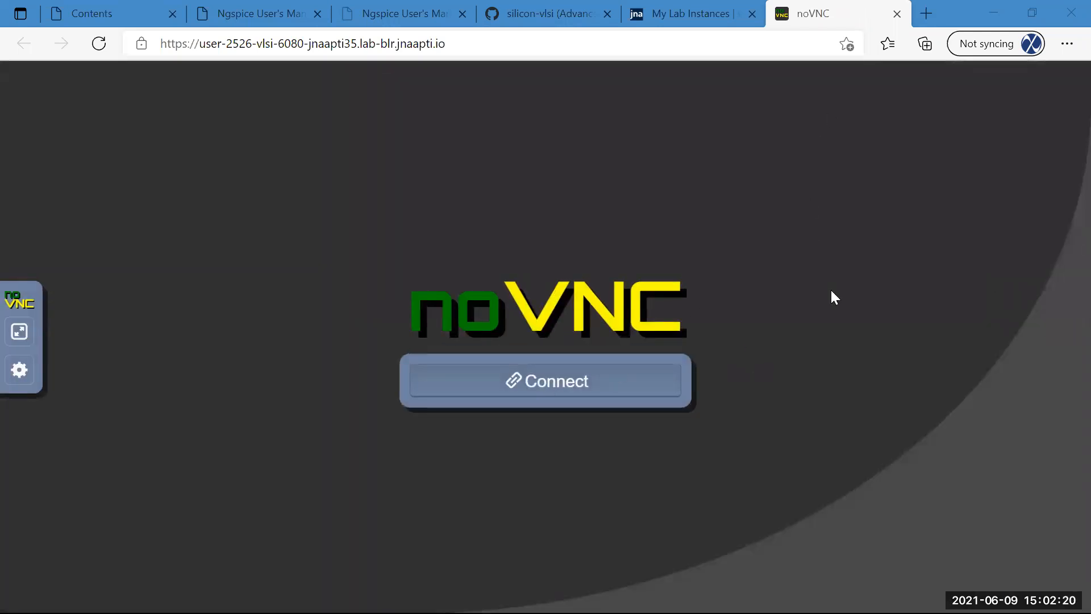
# Reconnect the remote session and open the myLib invX1 inverter schematic (w=0.6u, l=0.4u).
pyautogui.click(549, 385)
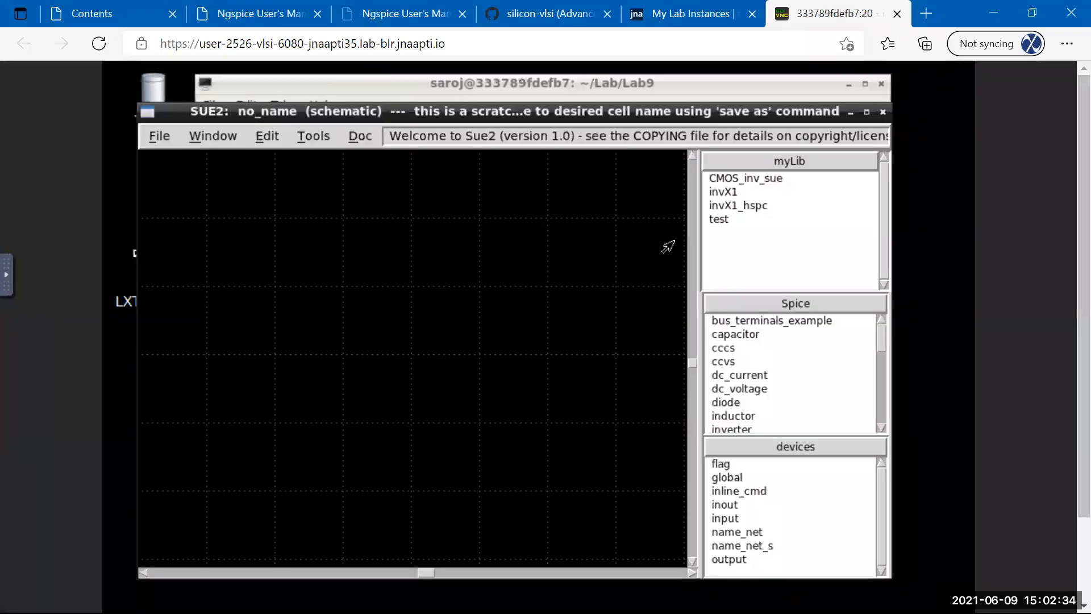
pyautogui.click(707, 234)
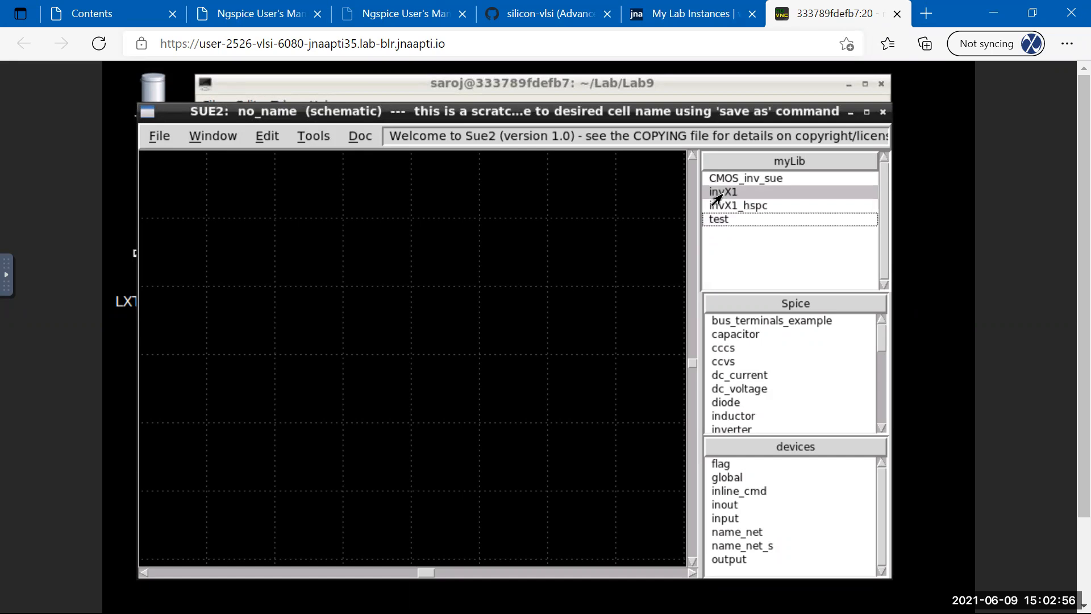
pyautogui.click(711, 196)
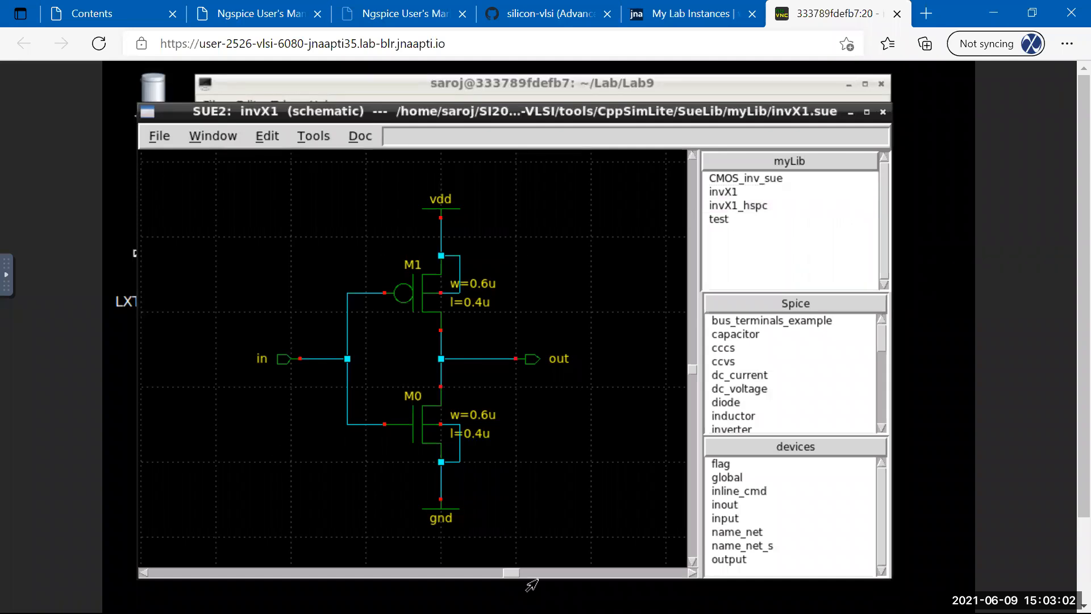
pyautogui.click(751, 166)
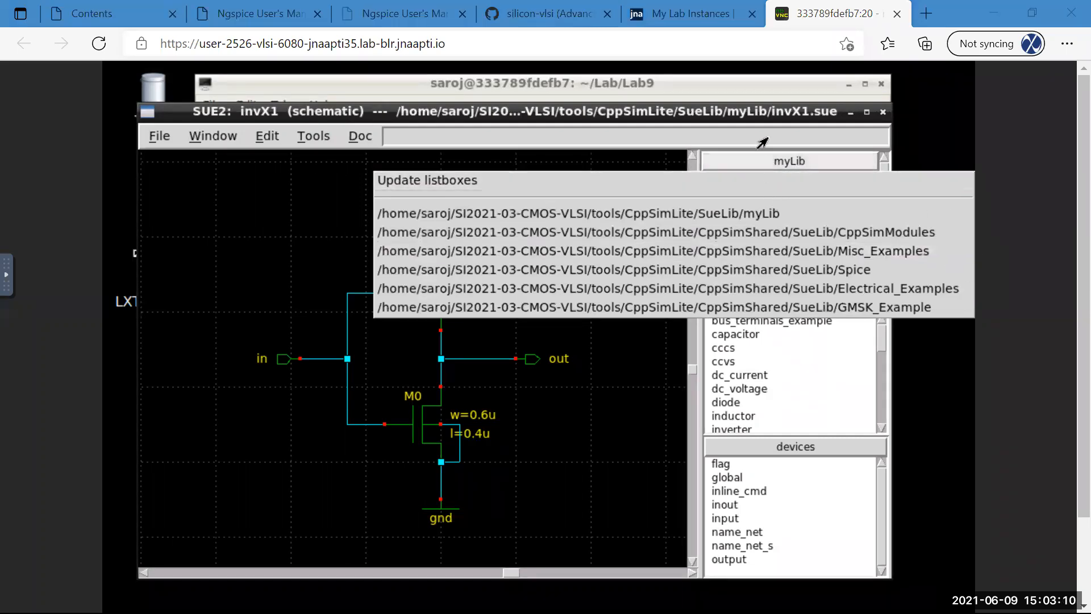
pyautogui.click(835, 181)
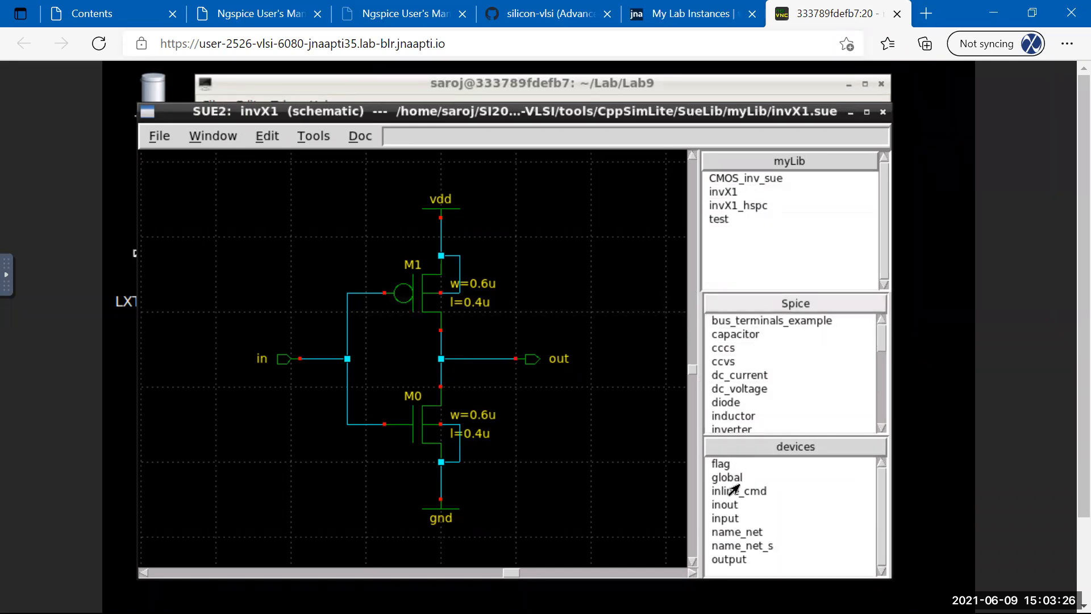
pyautogui.click(762, 305)
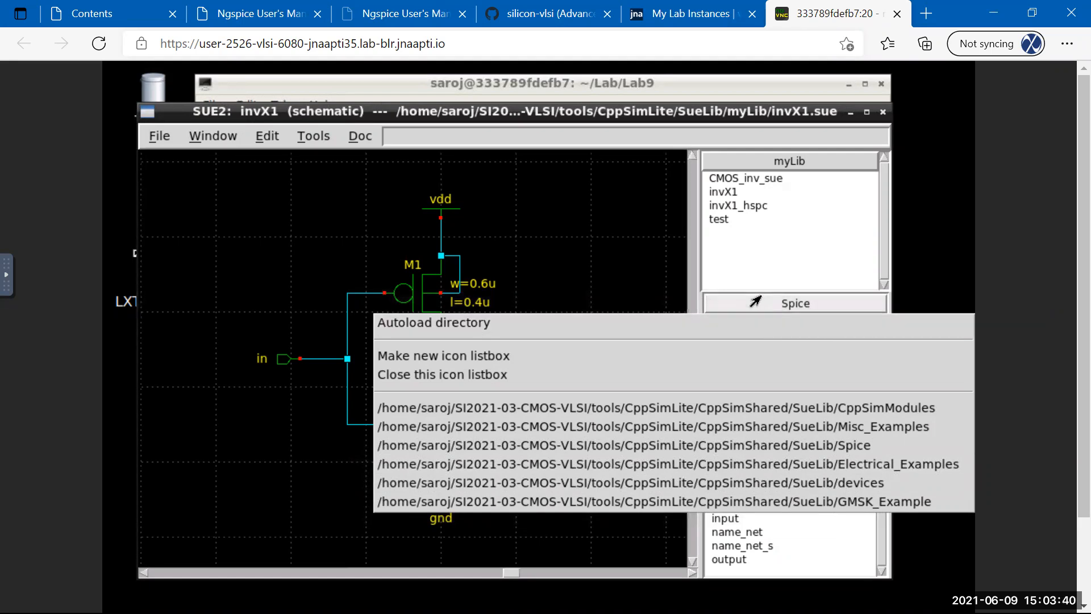
pyautogui.click(681, 567)
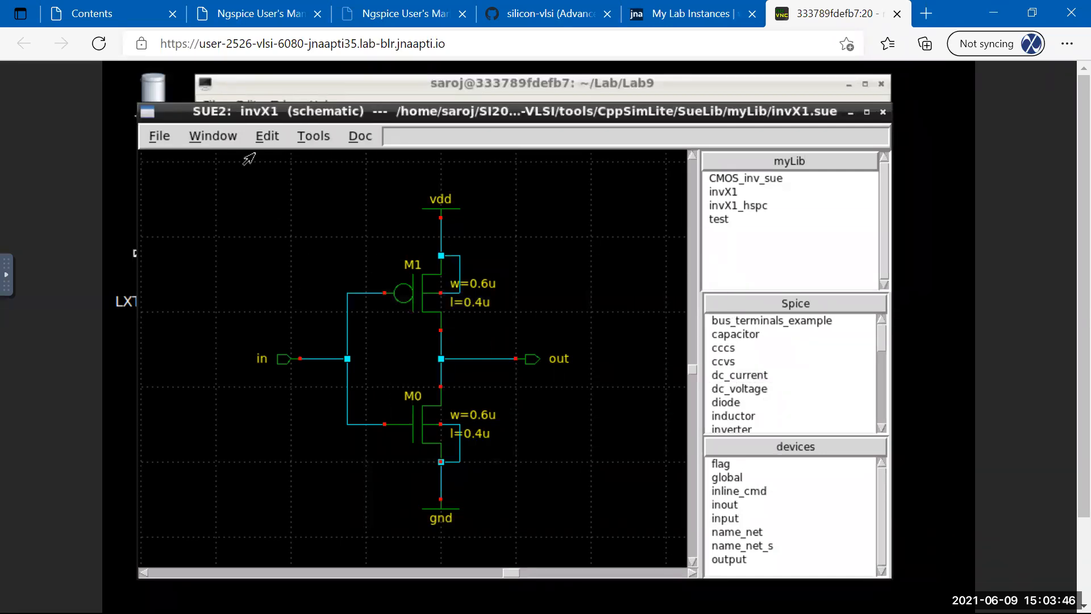
pyautogui.moveTo(282, 121); pyautogui.dragTo(292, 118)
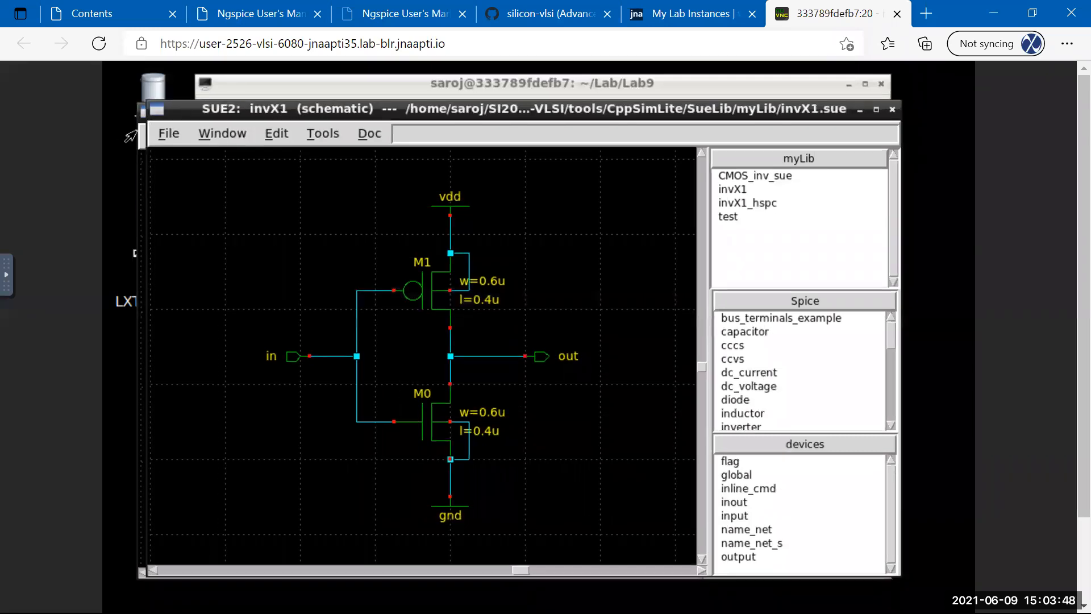
pyautogui.click(168, 137)
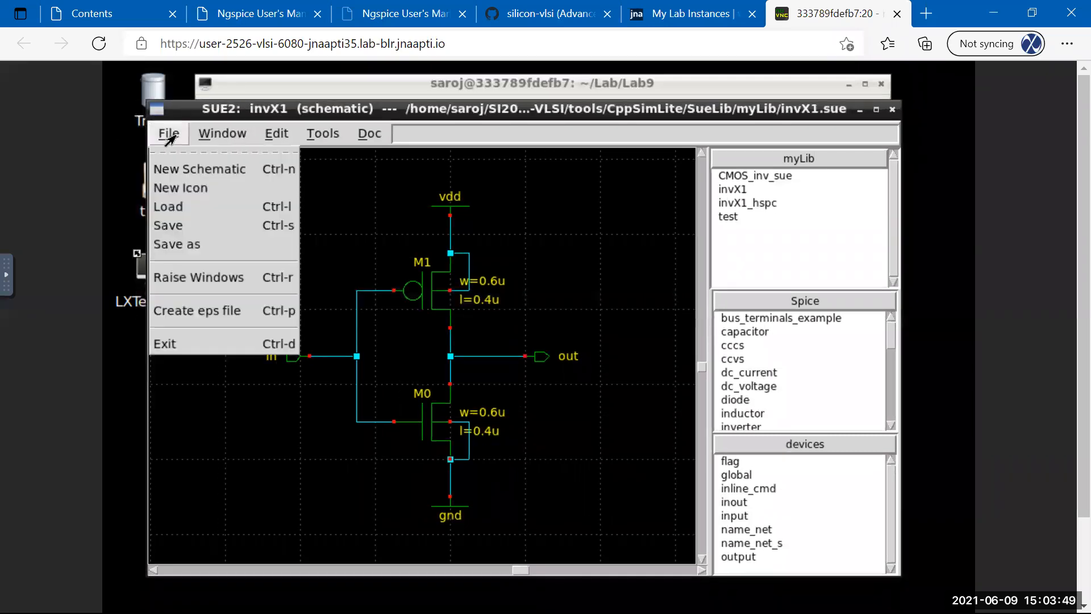
pyautogui.click(188, 171)
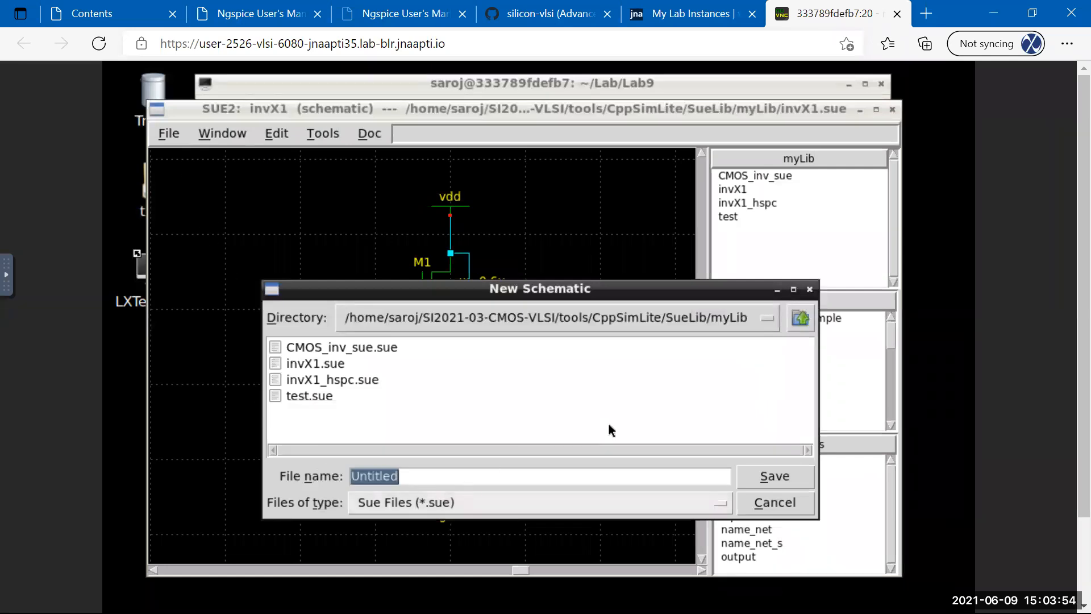
pyautogui.click(703, 321)
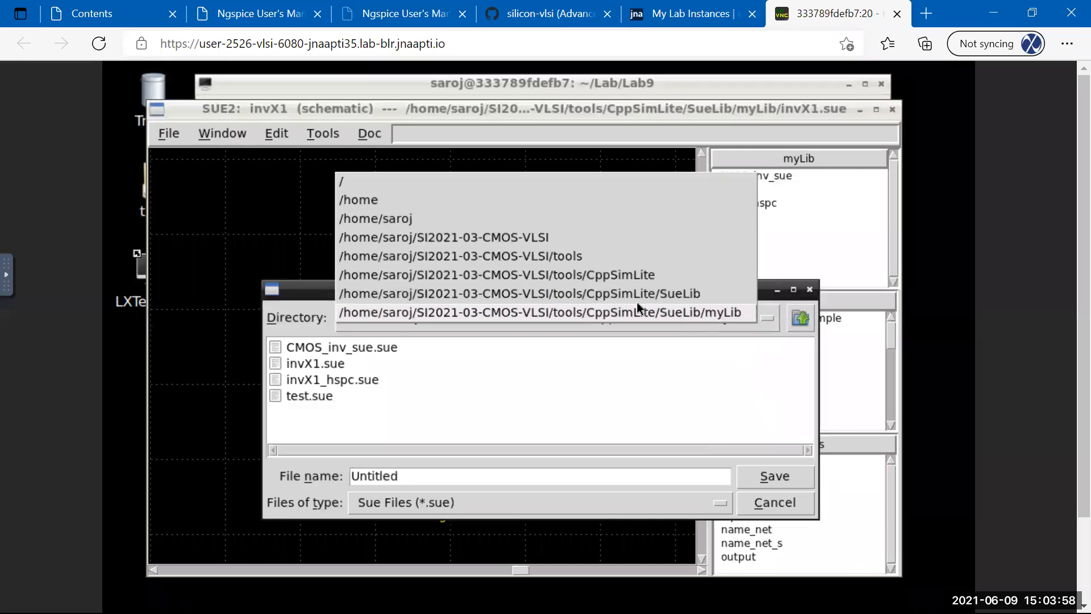
pyautogui.click(450, 221)
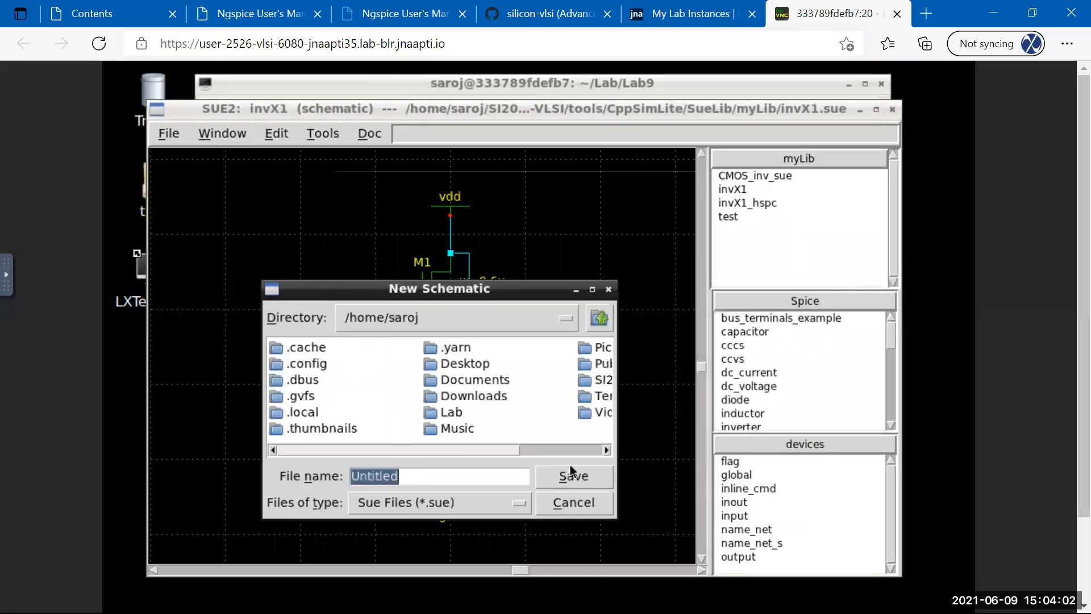
pyautogui.click(591, 452)
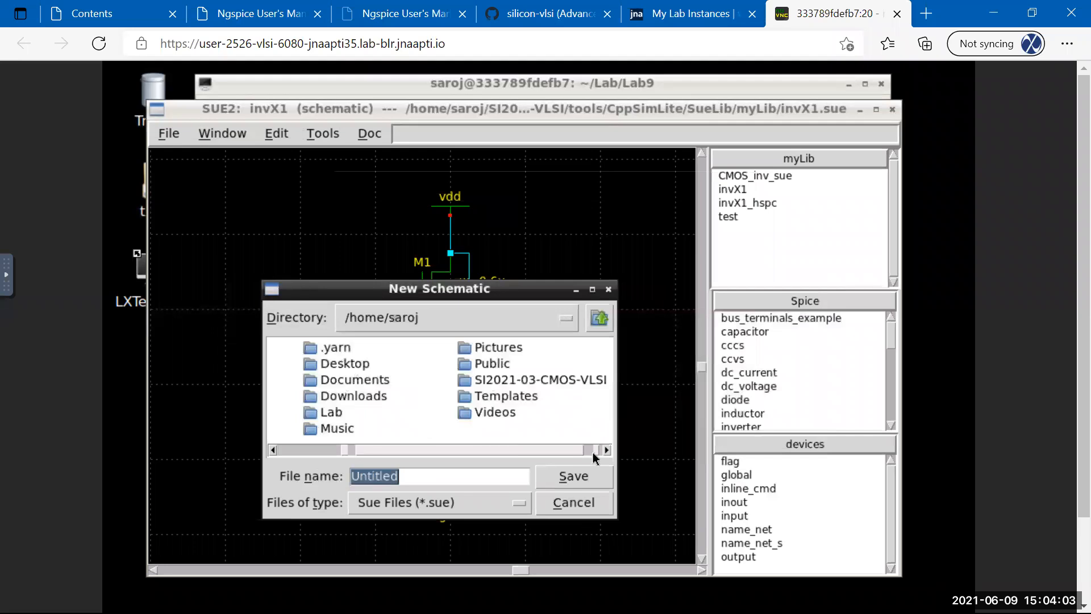
pyautogui.doubleClick(316, 413)
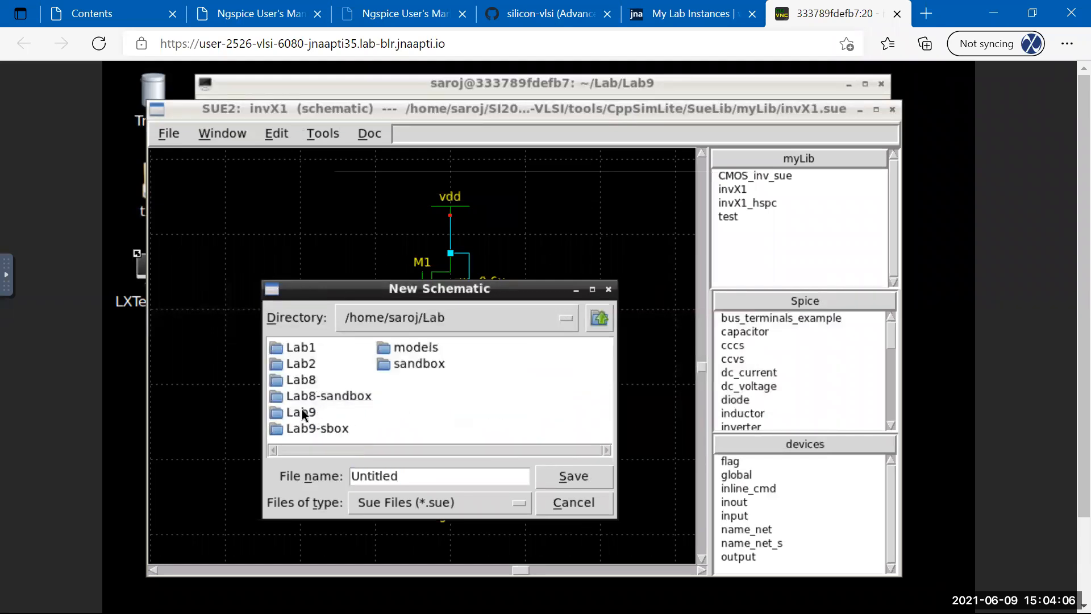
pyautogui.doubleClick(304, 413)
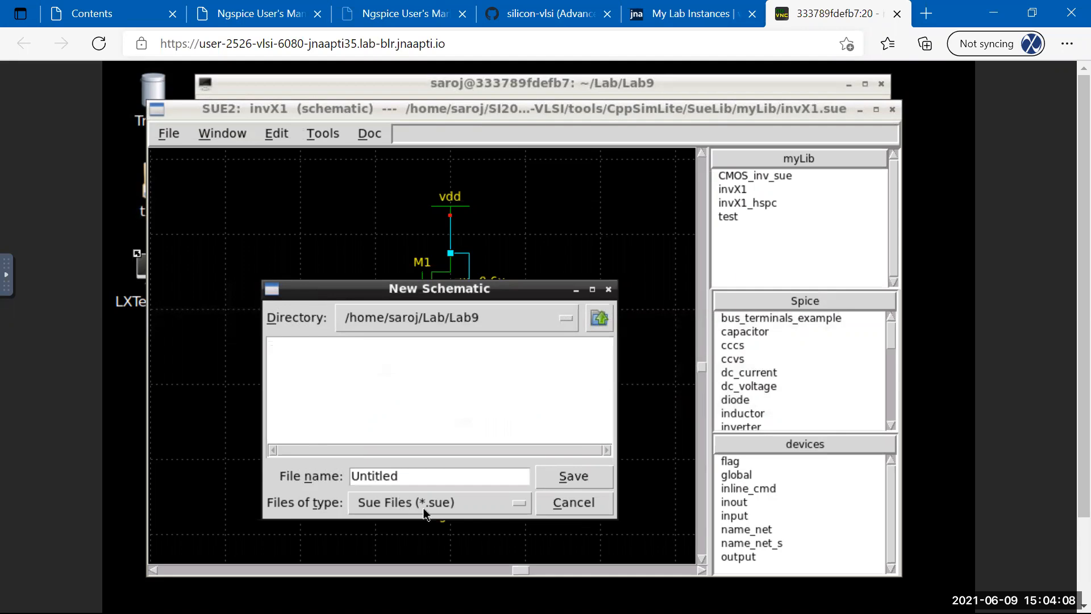
pyautogui.moveTo(492, 291); pyautogui.dragTo(539, 219)
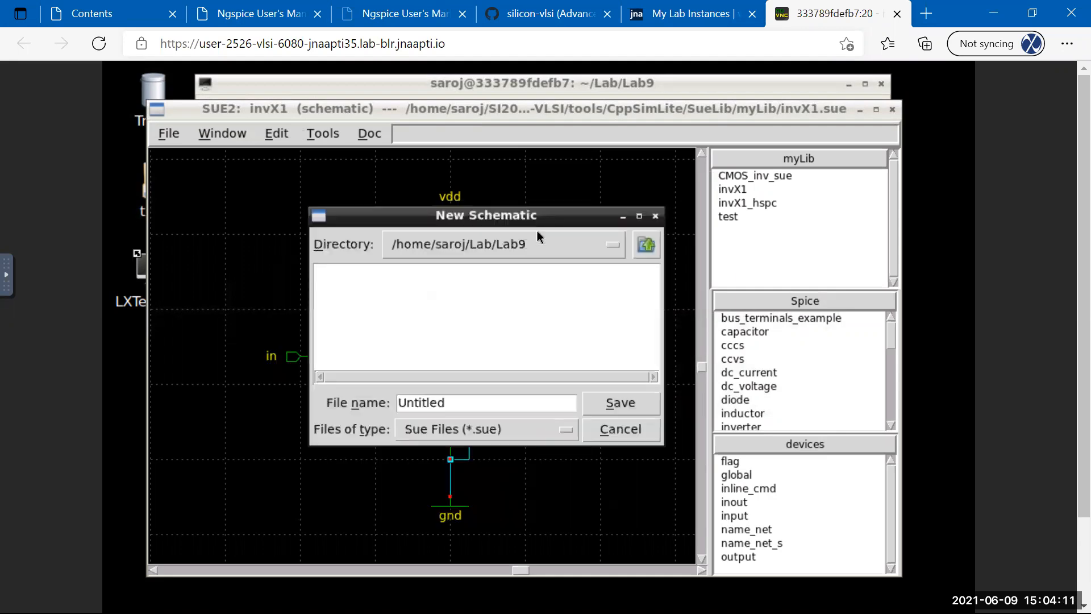
pyautogui.click(453, 435)
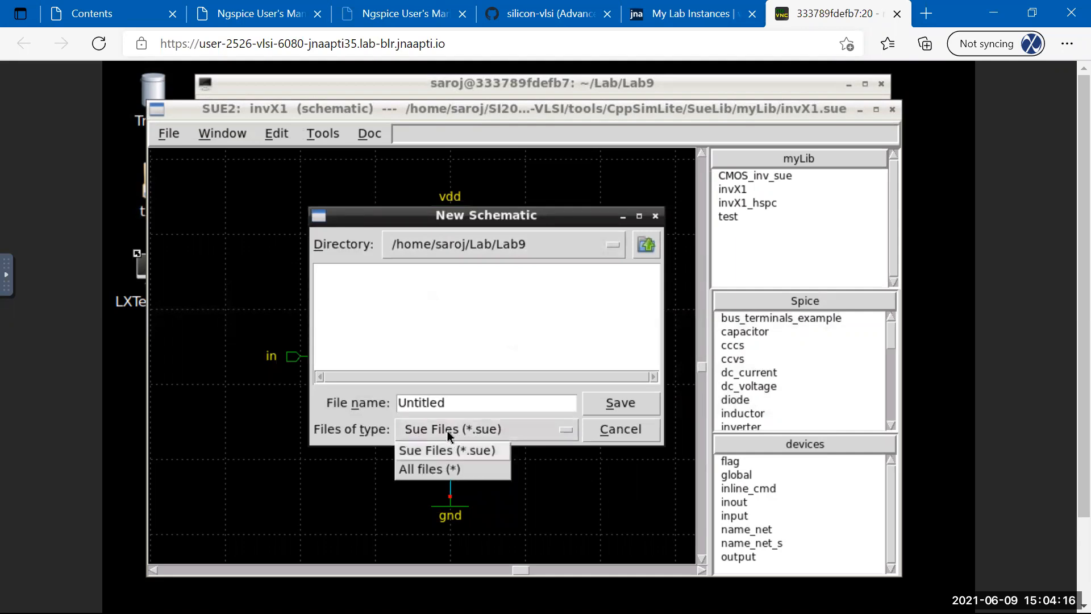
pyautogui.click(432, 469)
pyautogui.doubleClick(458, 402)
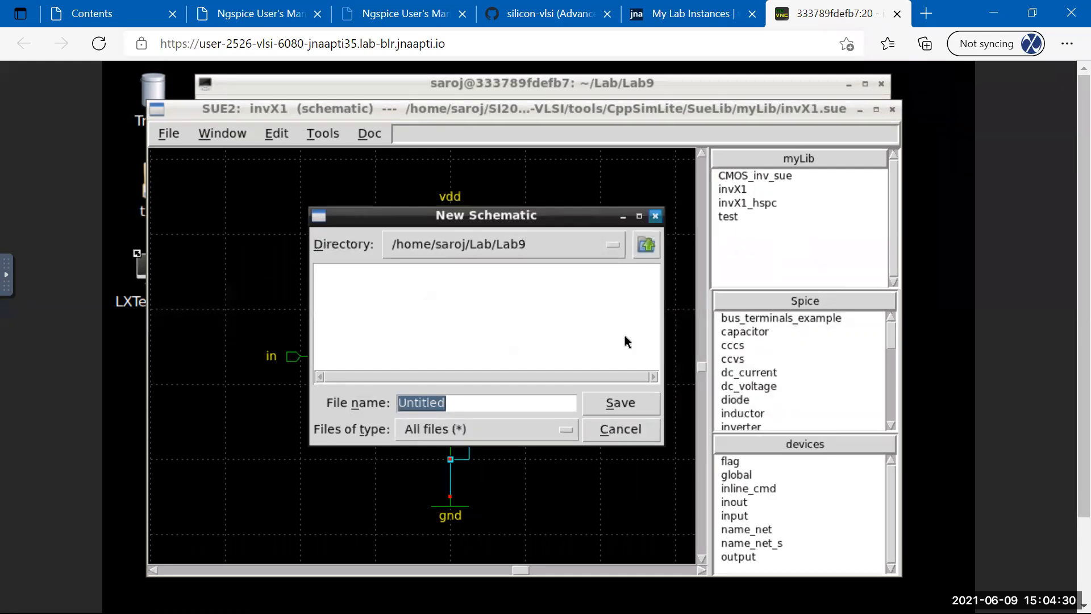
pyautogui.click(607, 435)
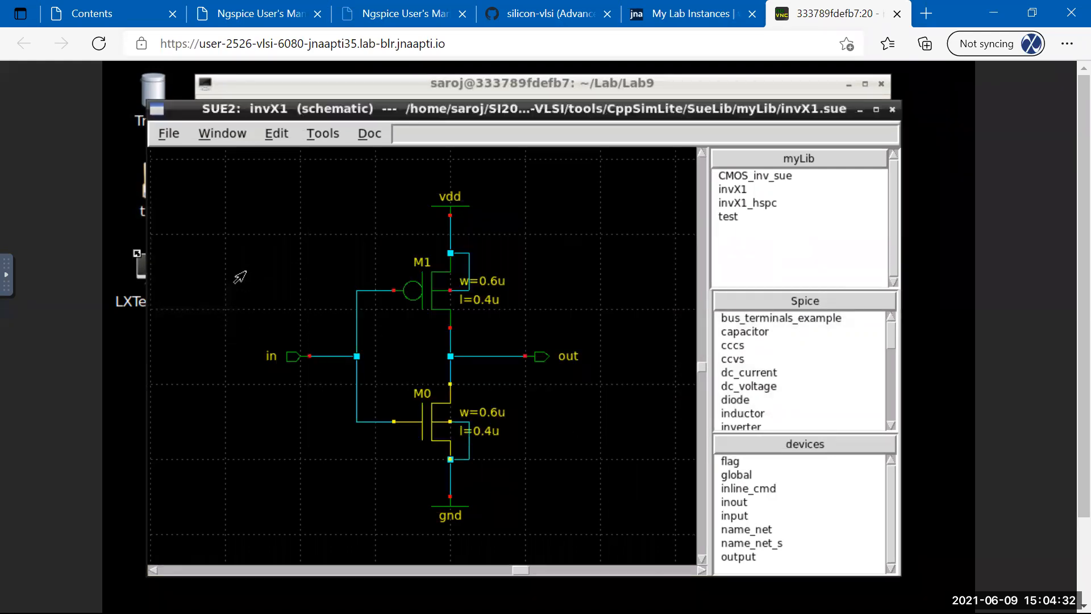
pyautogui.click(158, 143)
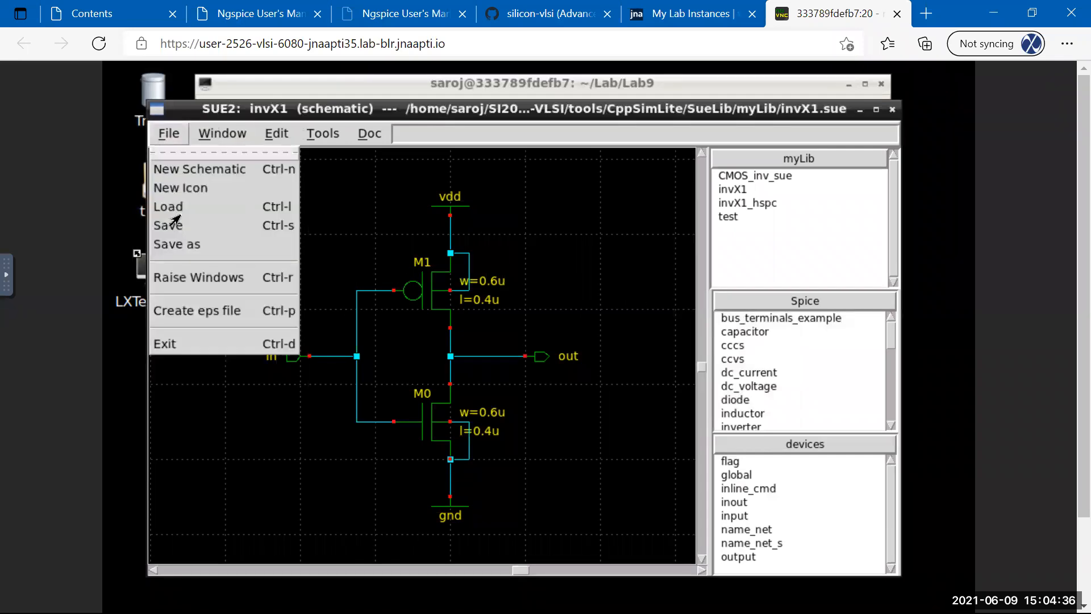
# Create a new schematic saved as Lab9_inv in the myLib library.
pyautogui.click(190, 170)
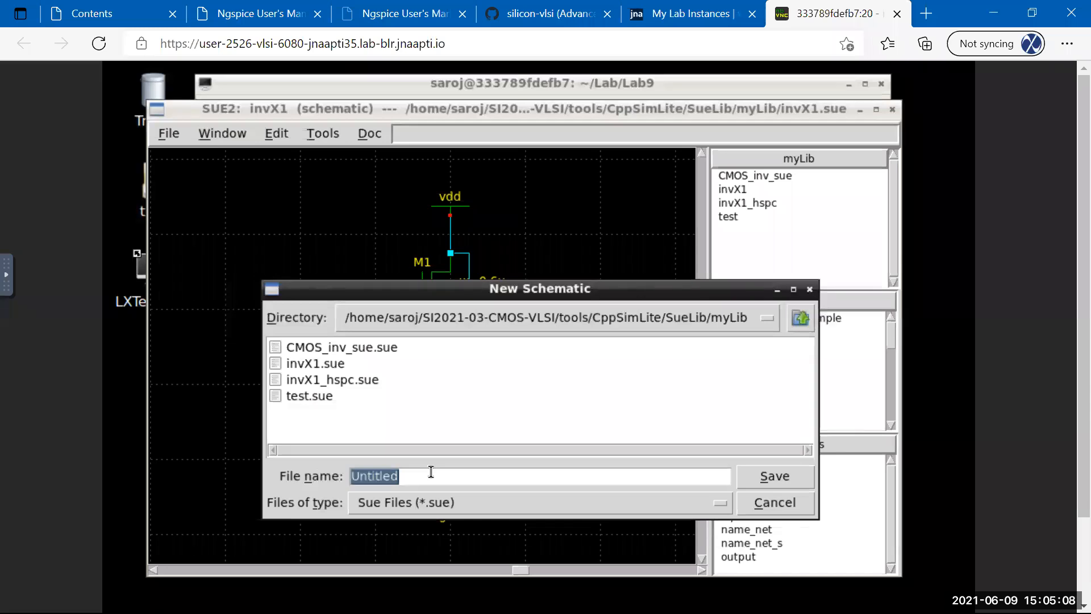
pyautogui.write('Lab9_inv')
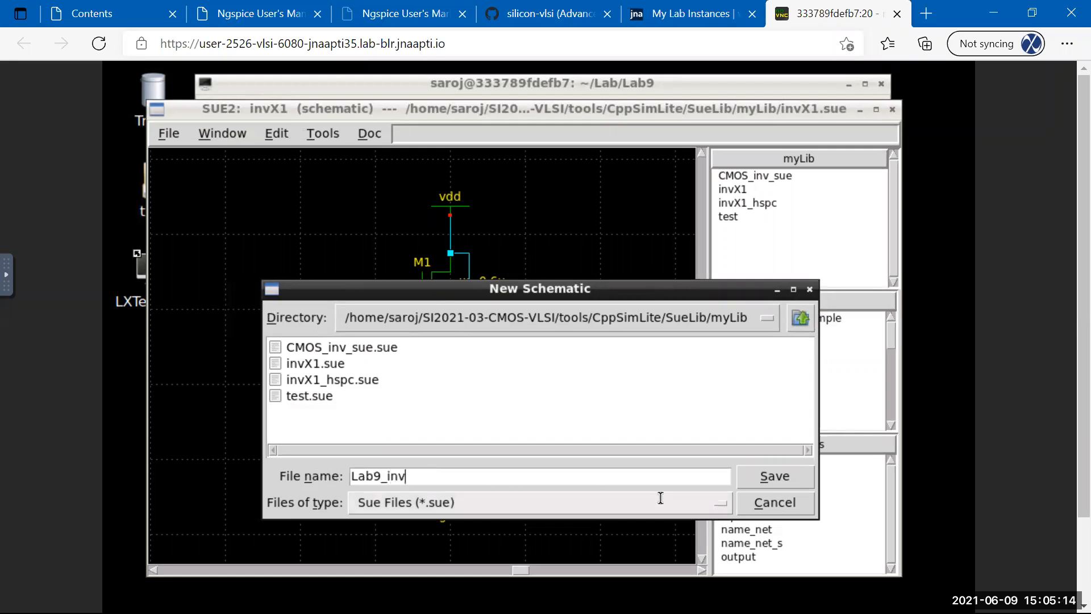
pyautogui.click(763, 479)
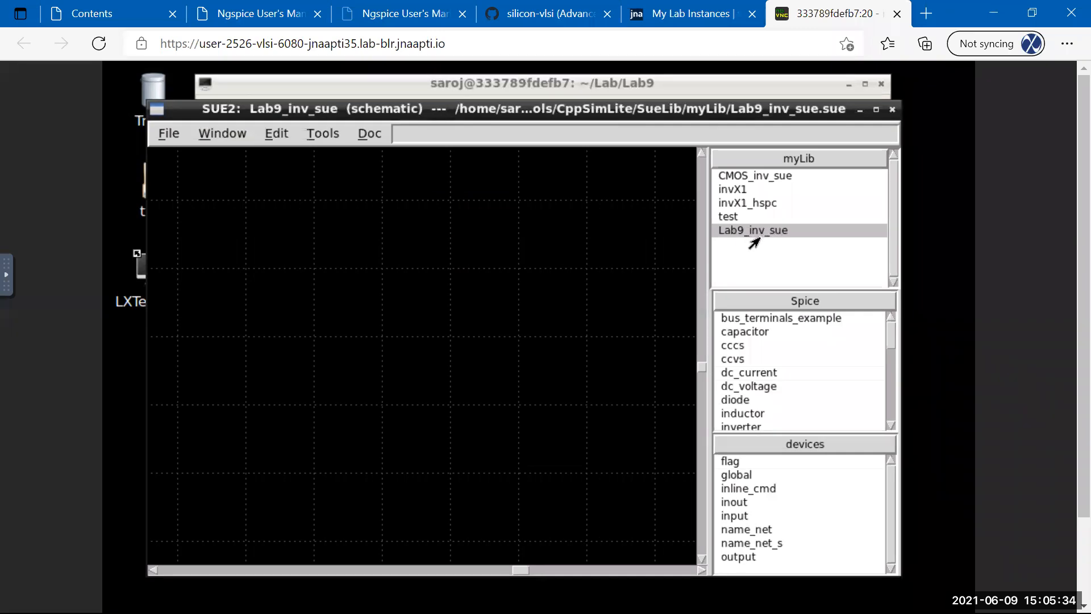
pyautogui.click(169, 133)
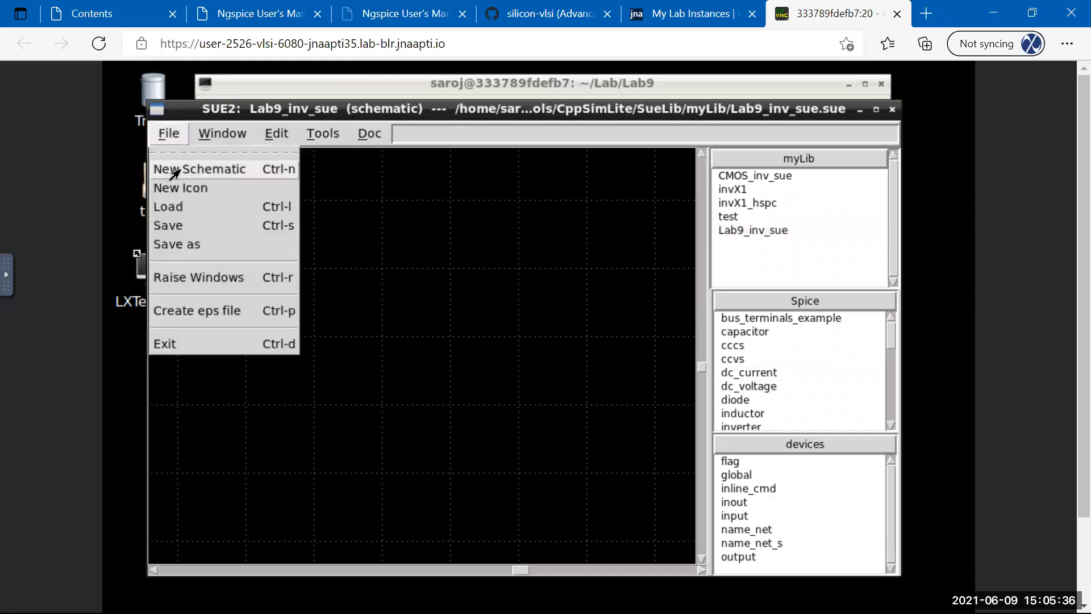
# Cancel a second New Schematic dialog after switching to All files (*), and shift the window right.
pyautogui.click(175, 169)
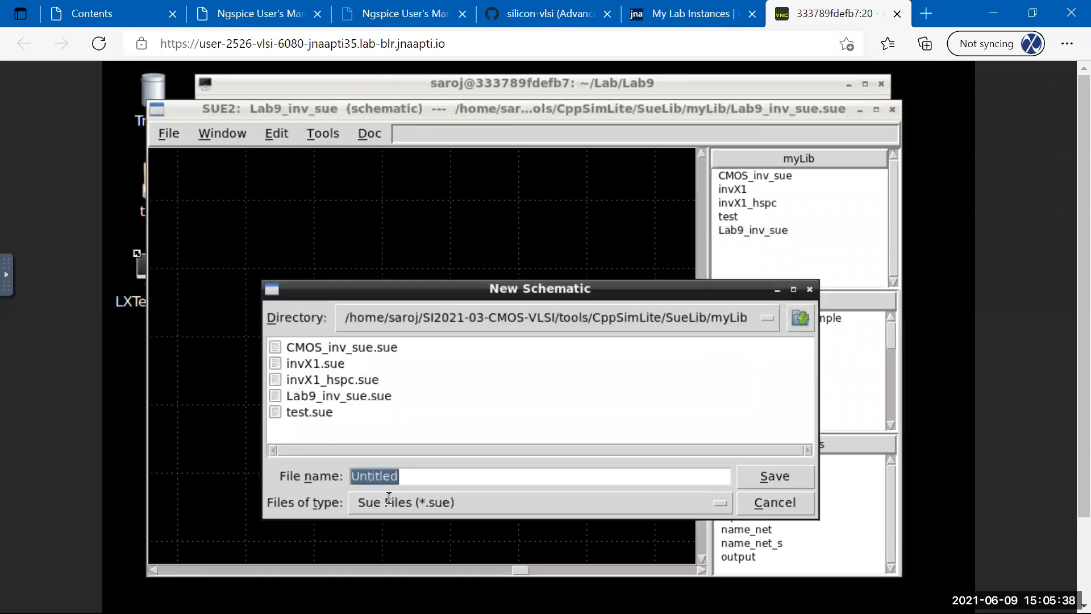
pyautogui.click(389, 504)
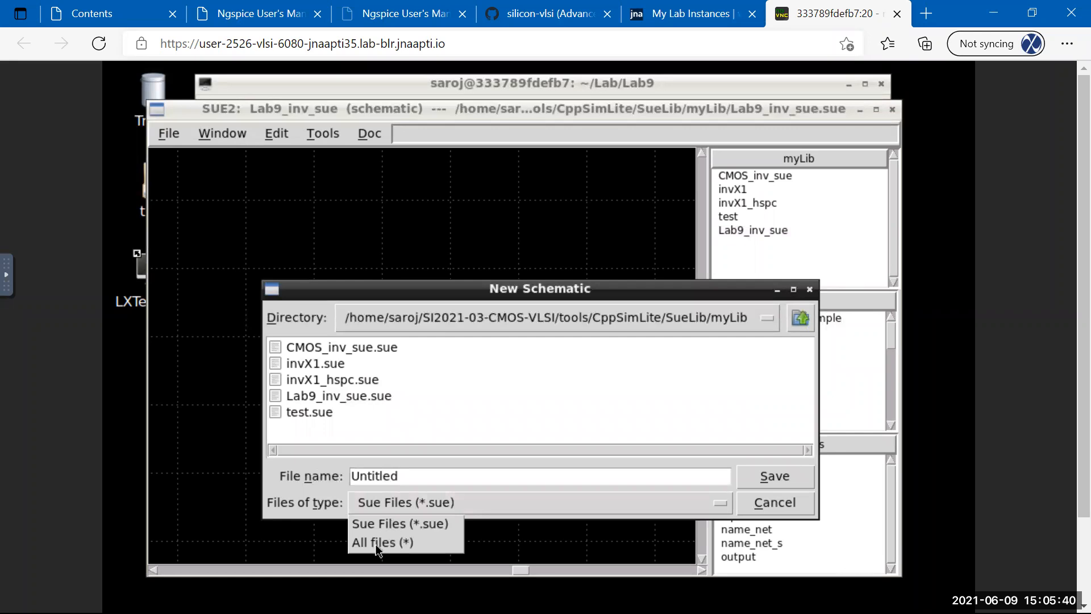
pyautogui.click(378, 543)
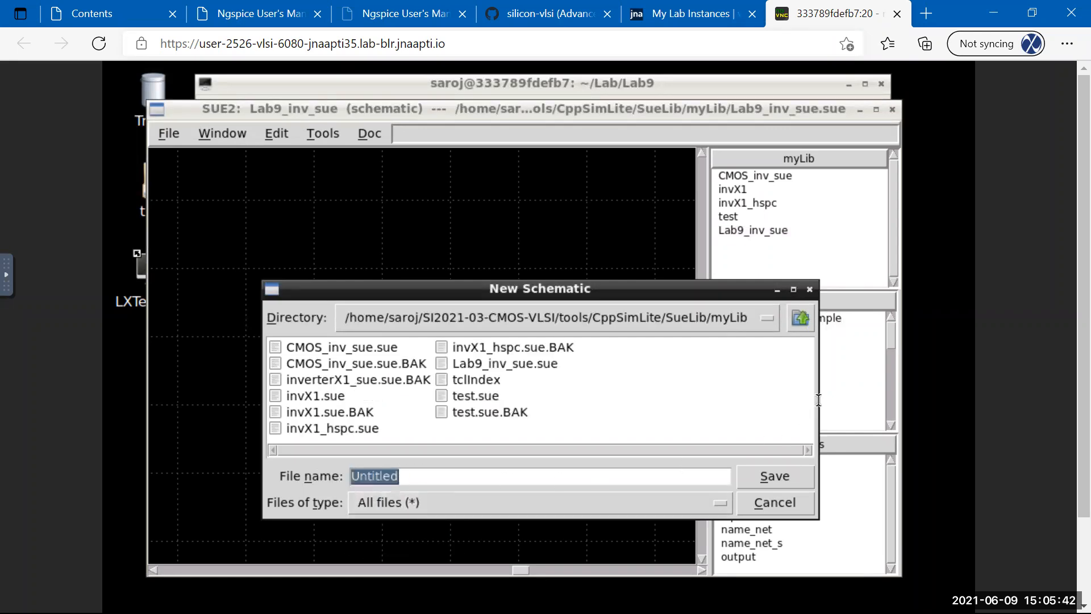
pyautogui.click(764, 504)
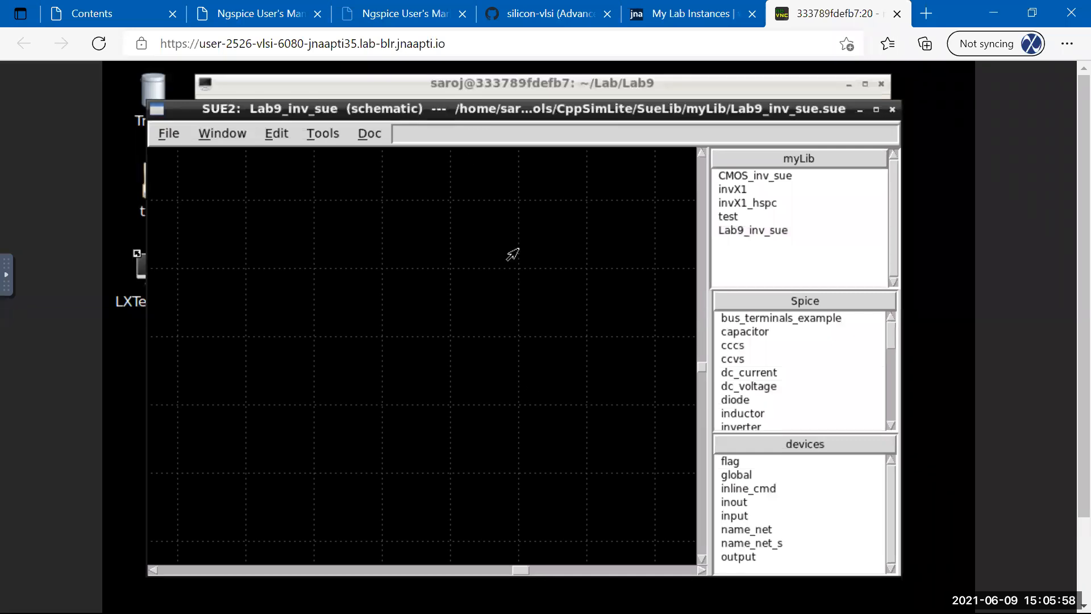
pyautogui.moveTo(459, 114); pyautogui.dragTo(493, 117)
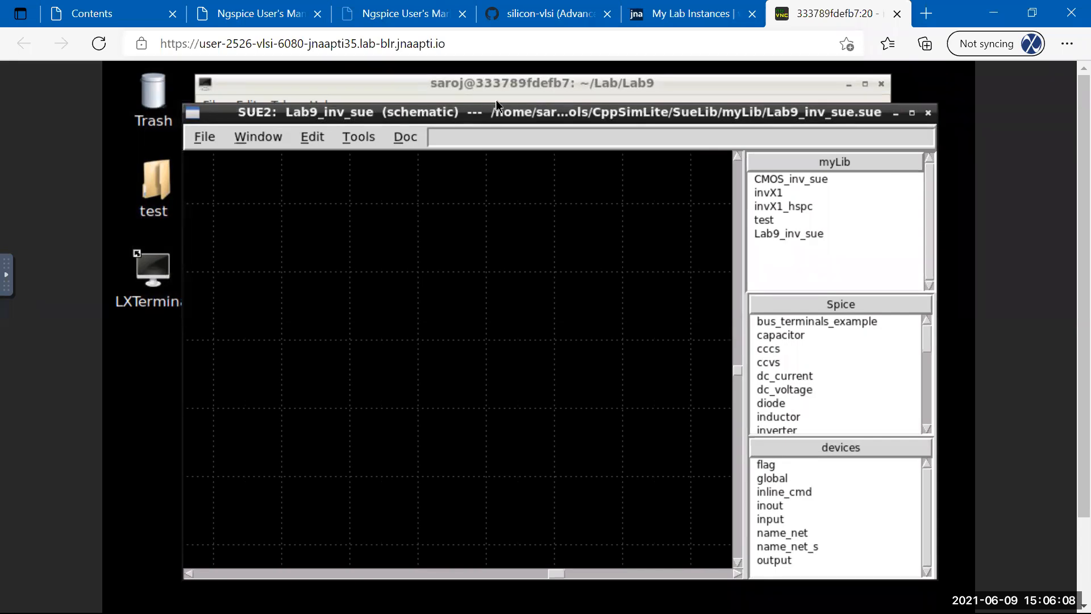
pyautogui.moveTo(500, 112); pyautogui.dragTo(452, 98)
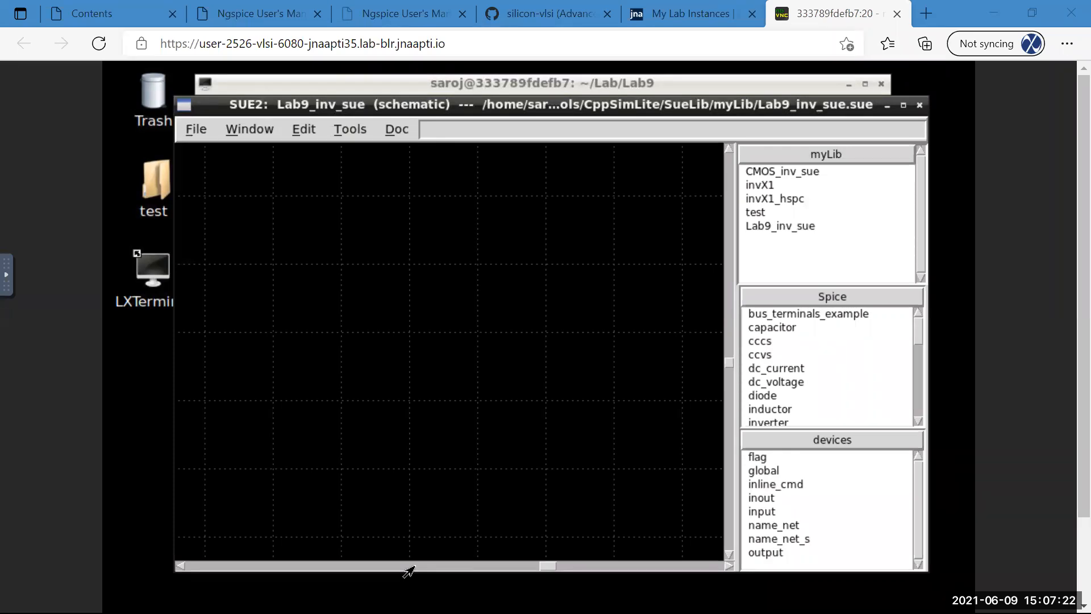
pyautogui.click(533, 107)
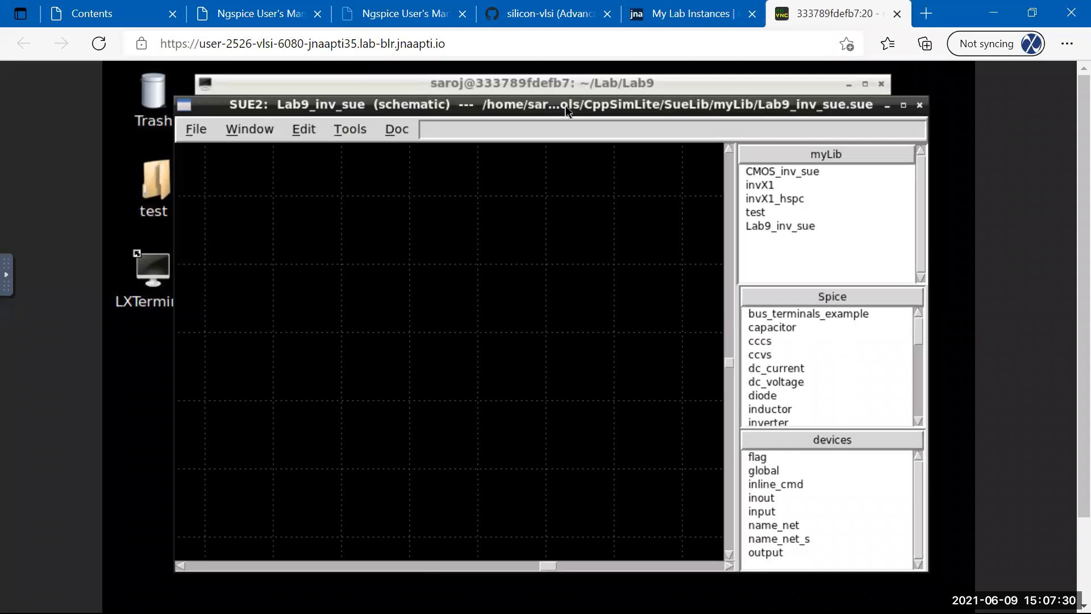
pyautogui.click(768, 173)
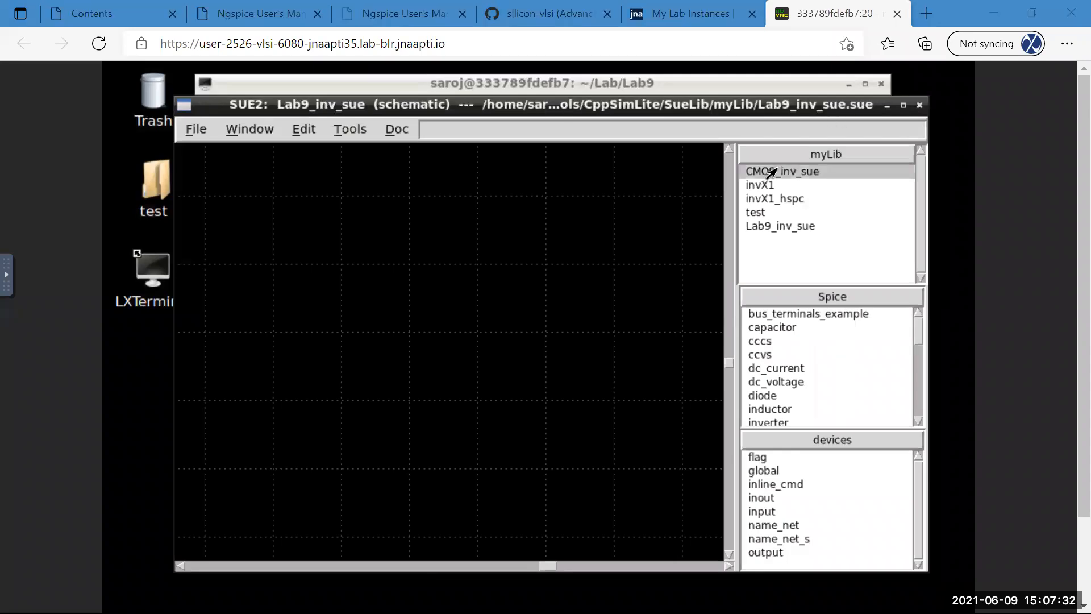
pyautogui.click(794, 368)
pyautogui.click(774, 355)
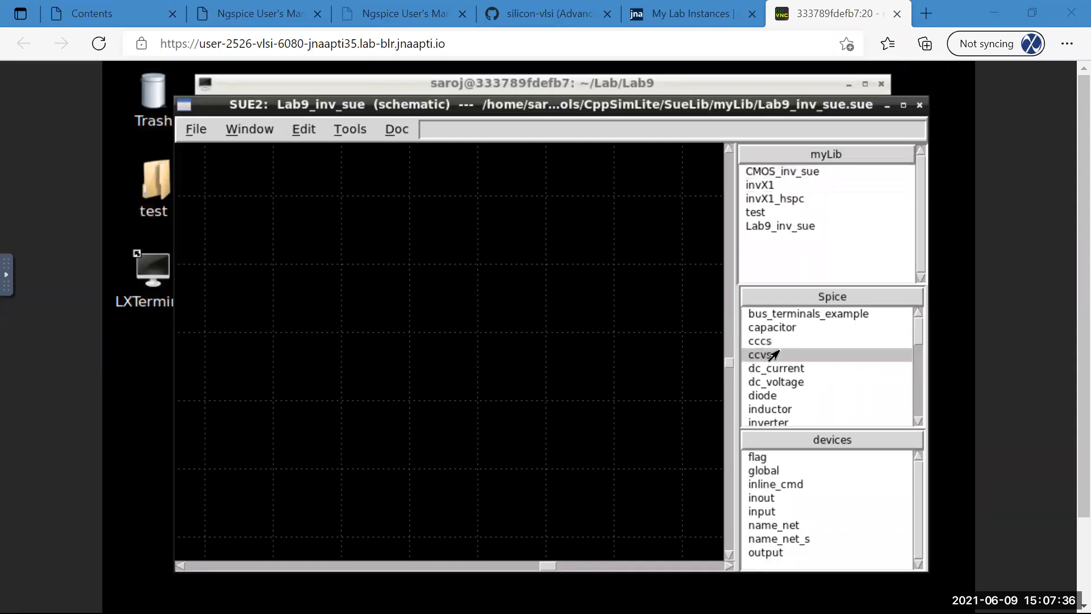
pyautogui.click(773, 341)
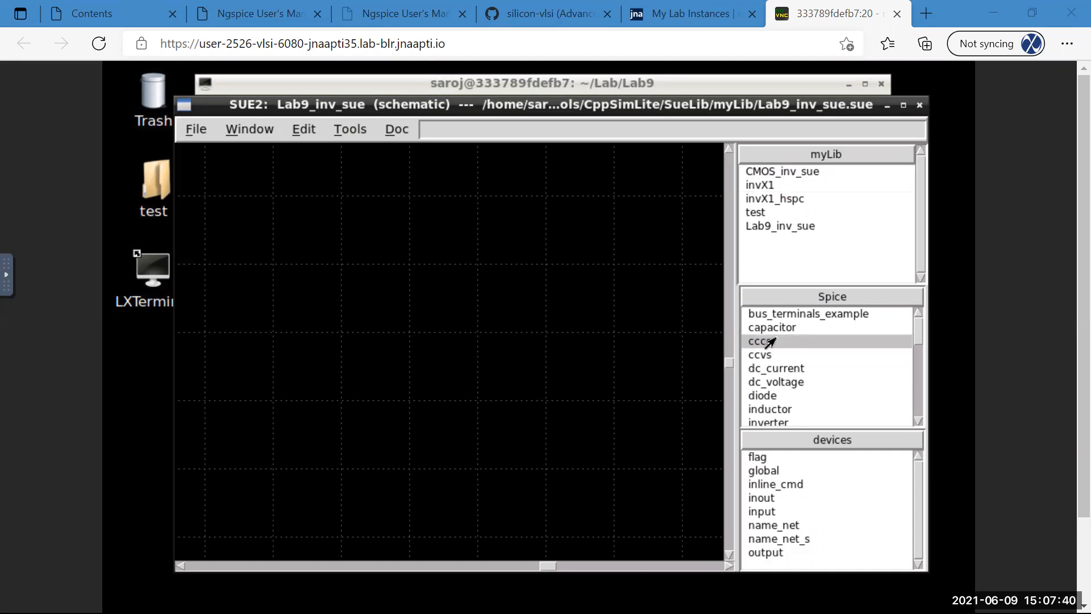
pyautogui.click(836, 225)
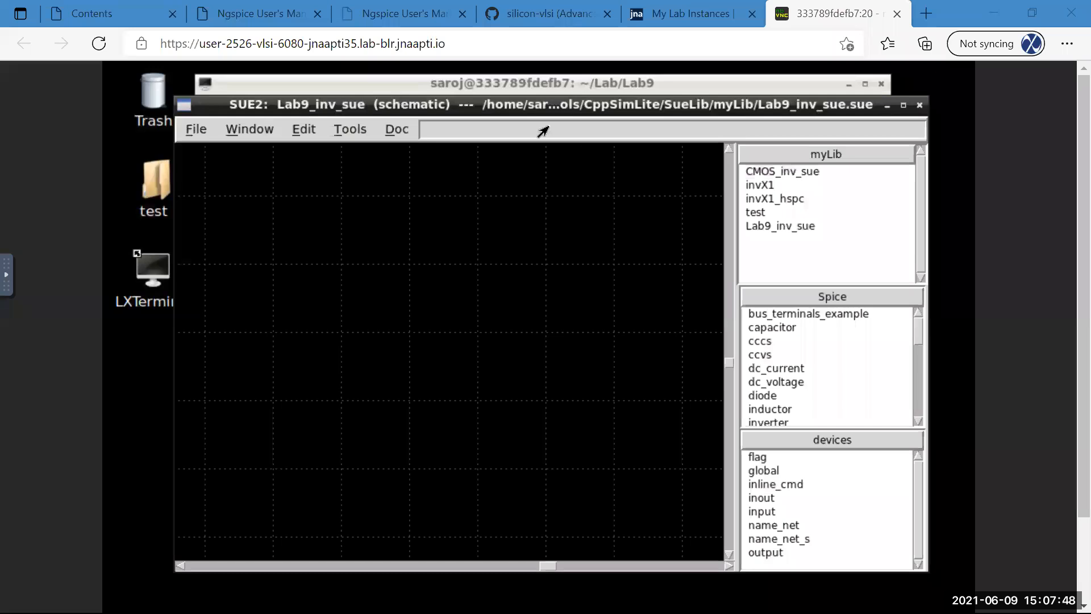
pyautogui.click(1017, 111)
pyautogui.click(181, 134)
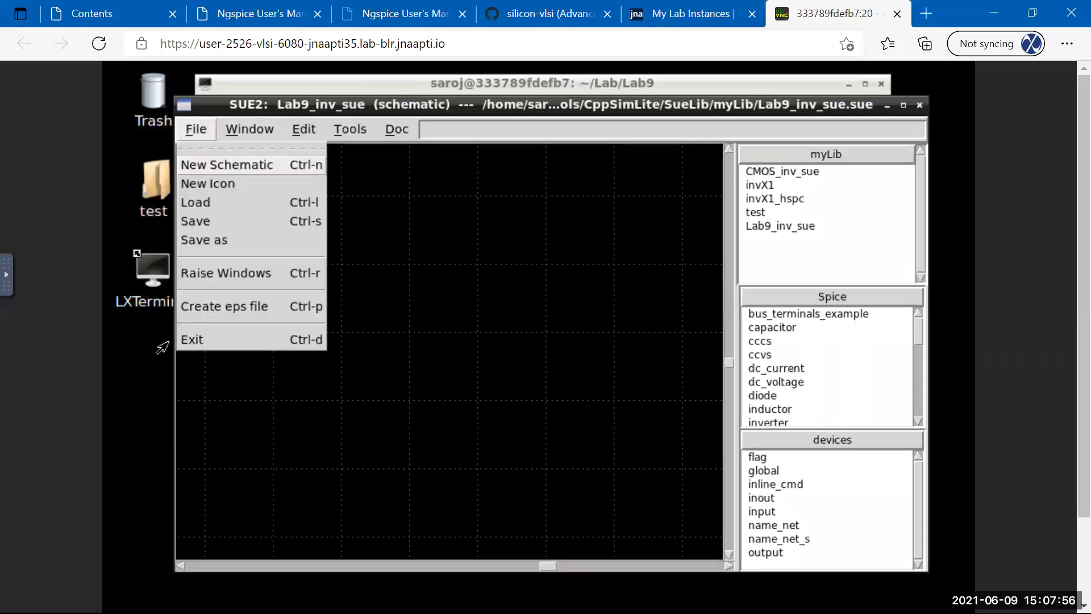
# Exit Sue2 from its File menu.
pyautogui.click(188, 341)
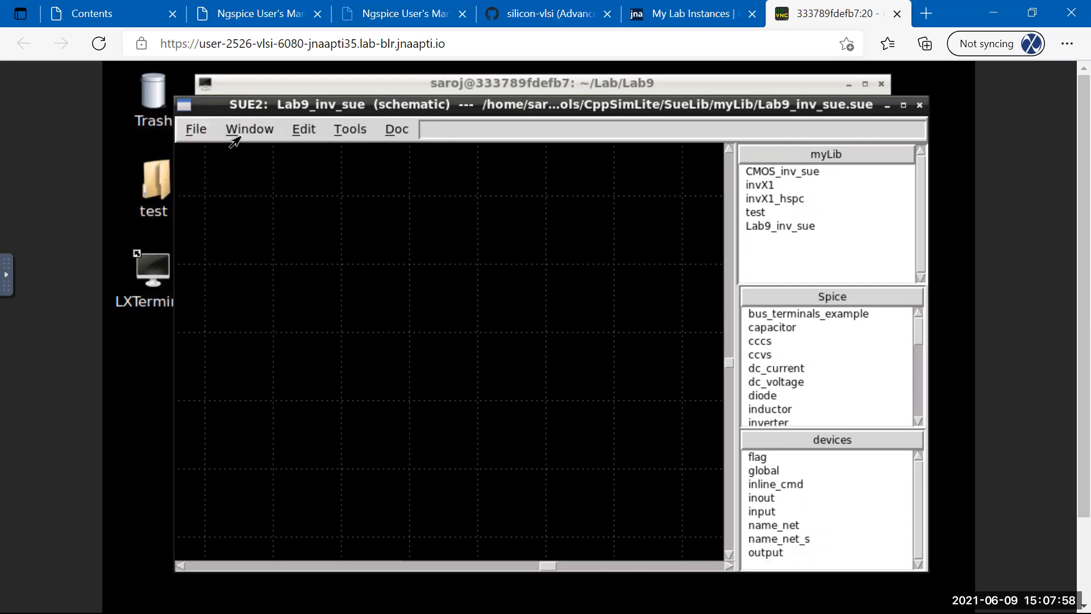
pyautogui.click(190, 132)
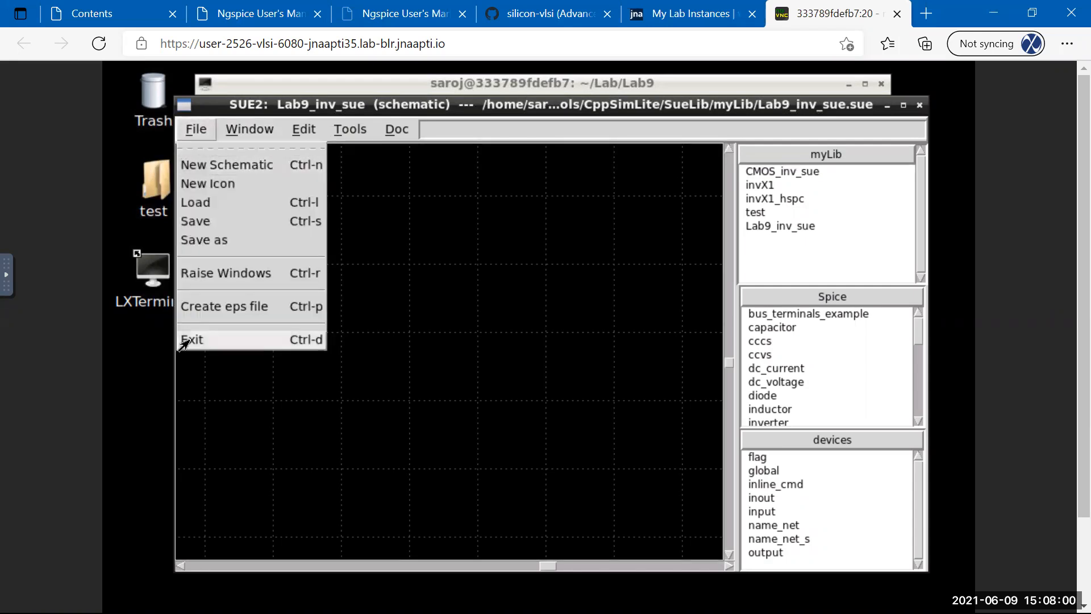
pyautogui.click(297, 341)
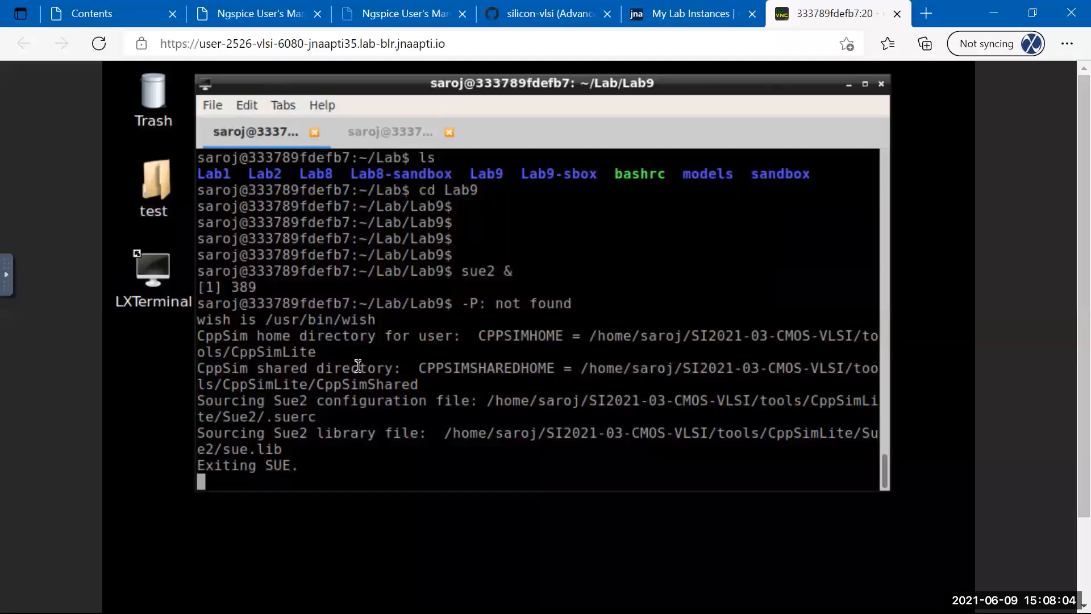
# Relaunch Sue2 from LXTerminal with 'sue2 &' and place its new window.
pyautogui.press('Return')
pyautogui.press('Return')
pyautogui.press('Return')
pyautogui.press('Return')
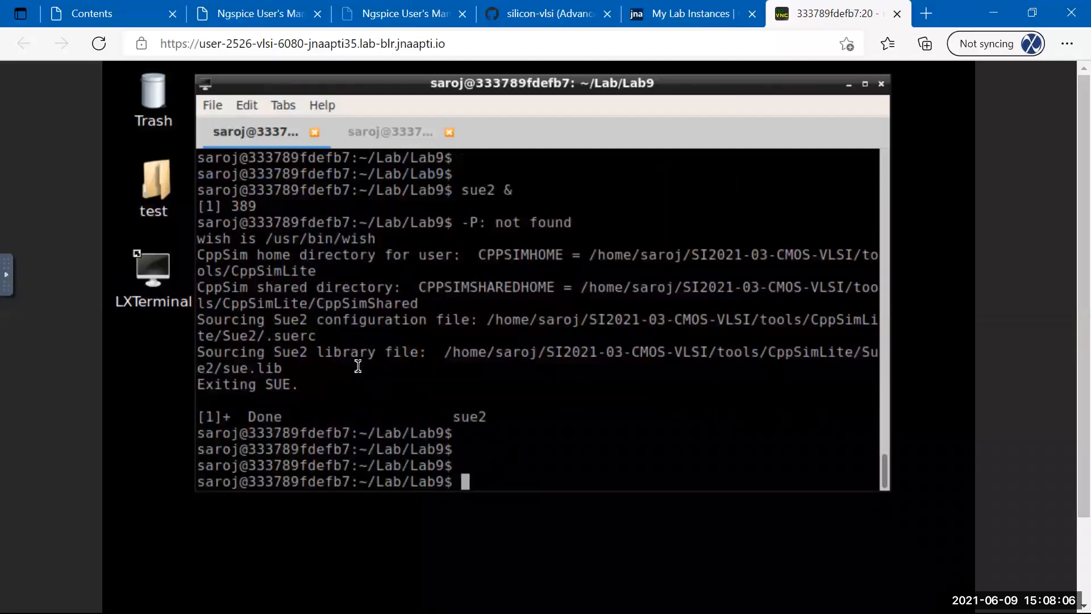
pyautogui.write('sue2')
pyautogui.write('&')
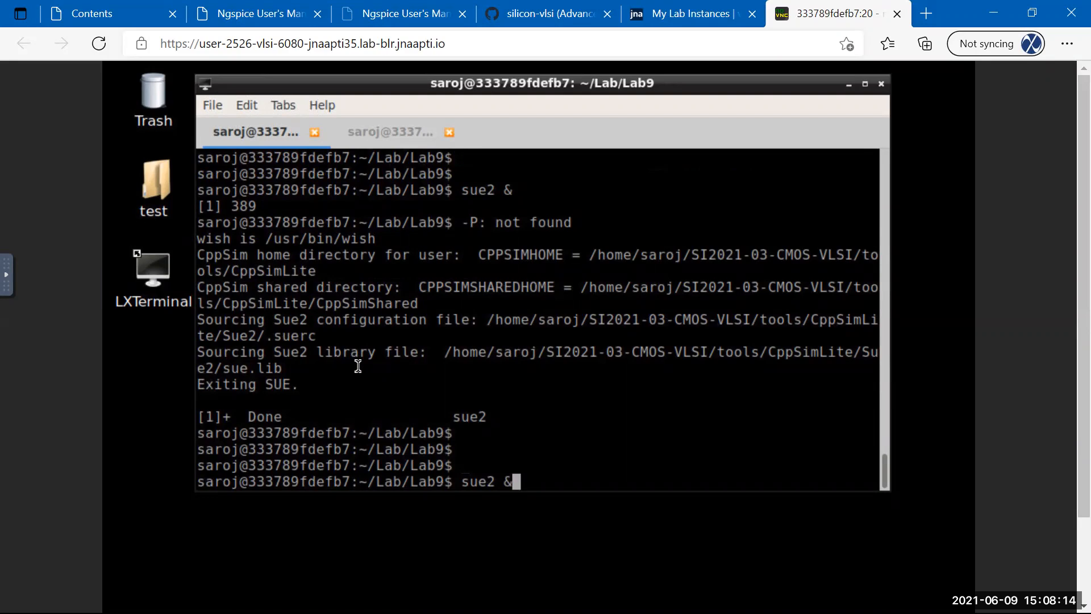
pyautogui.press('Return')
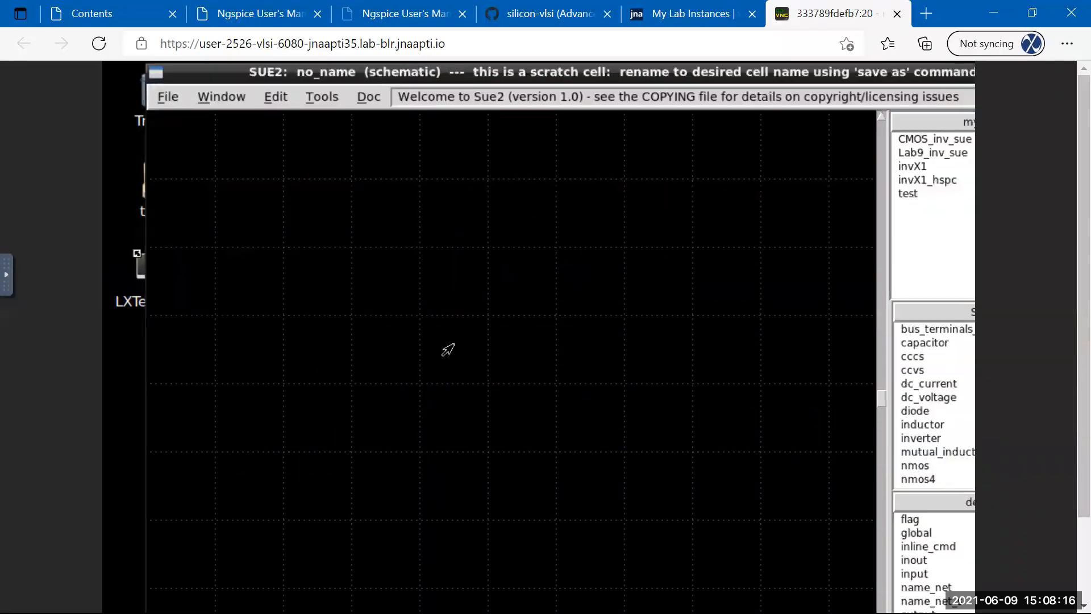
pyautogui.click(247, 150)
pyautogui.moveTo(401, 165); pyautogui.dragTo(291, 104)
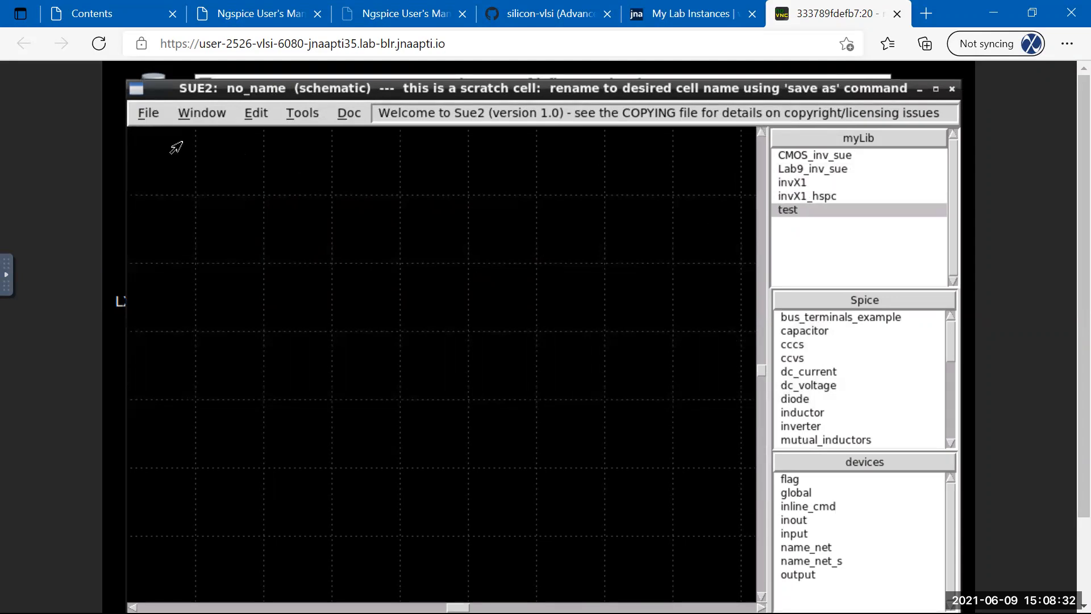
pyautogui.click(144, 114)
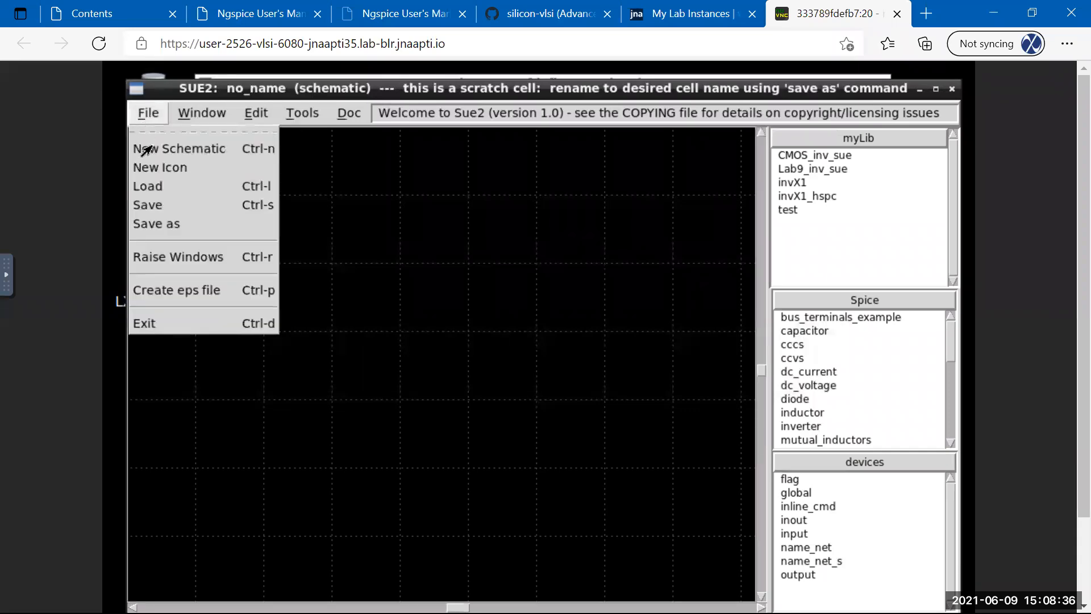
pyautogui.click(147, 150)
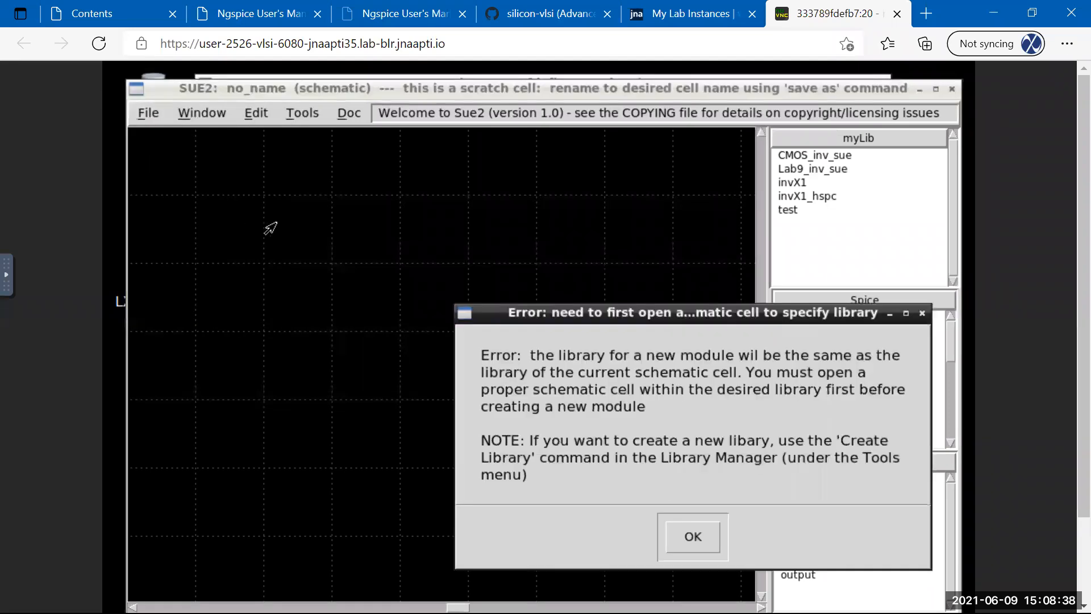
pyautogui.click(677, 524)
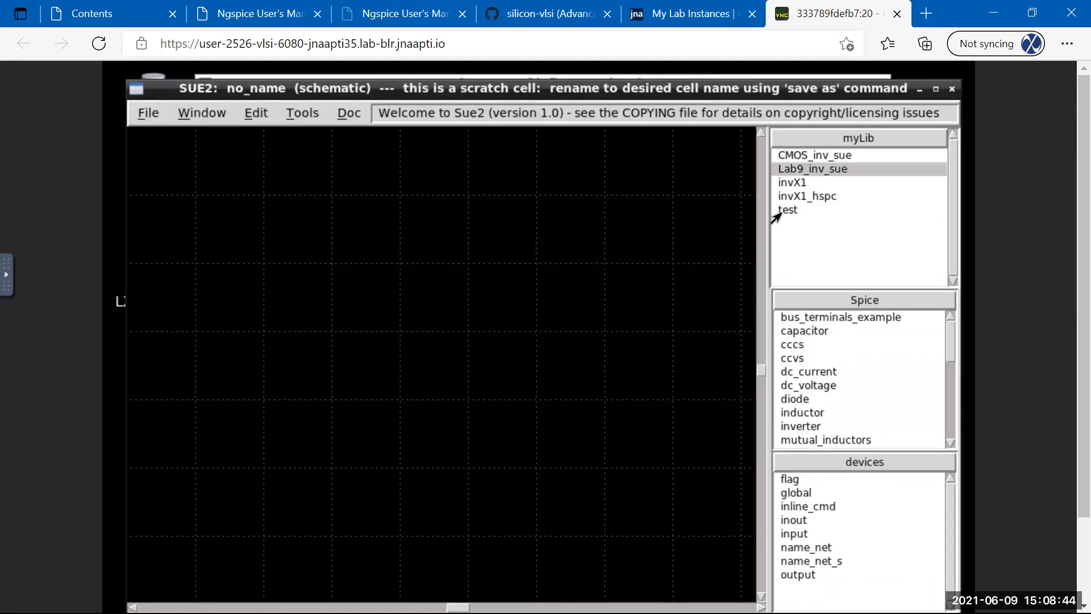
pyautogui.click(787, 187)
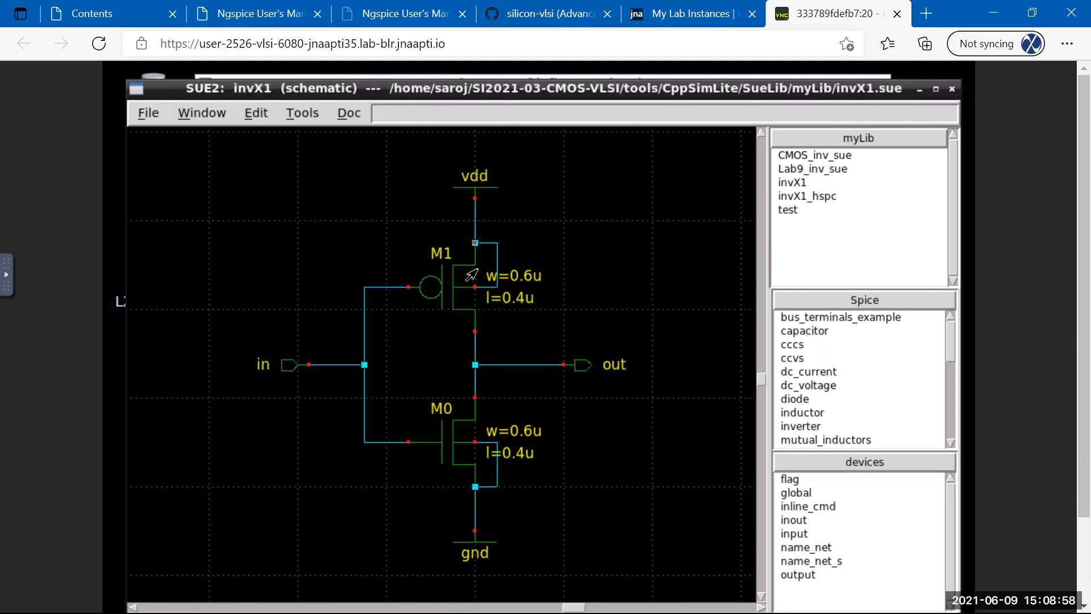
# Open the CppSim Library Manager from Tools, then close it again.
pyautogui.click(295, 113)
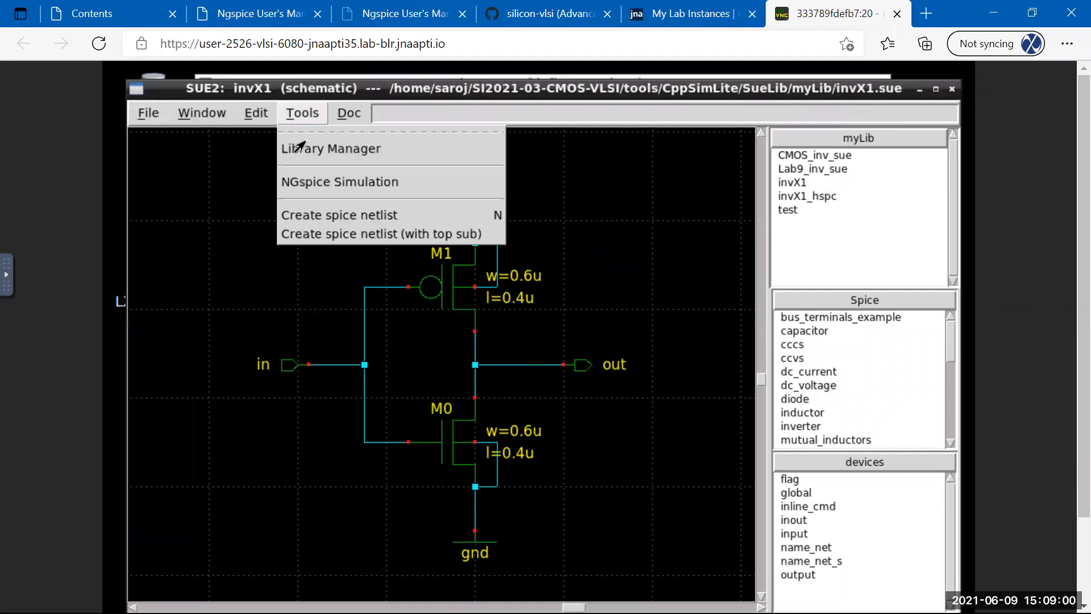
pyautogui.click(331, 148)
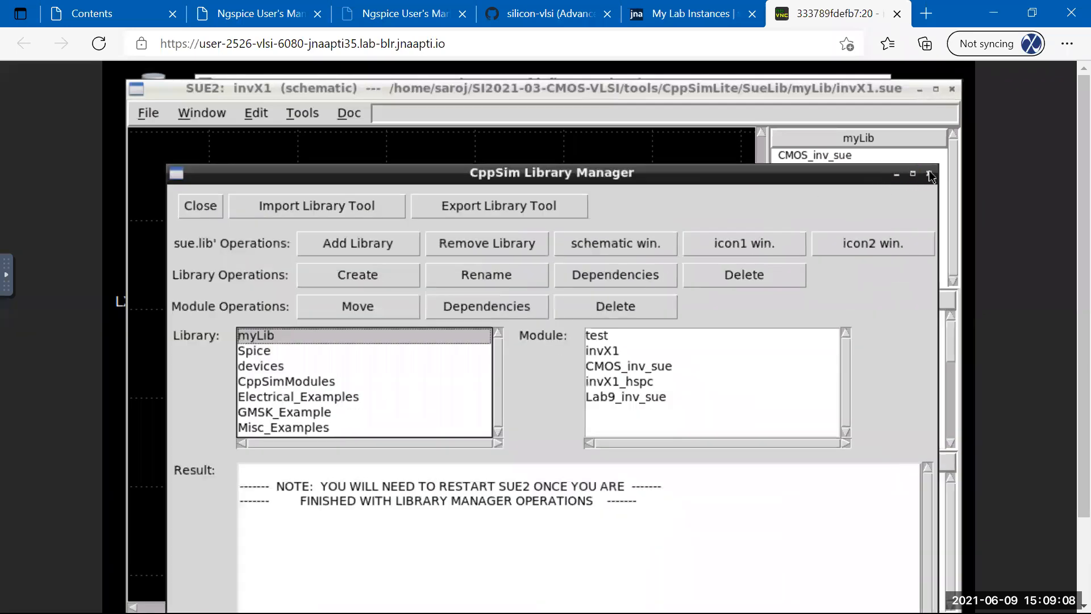
pyautogui.click(929, 174)
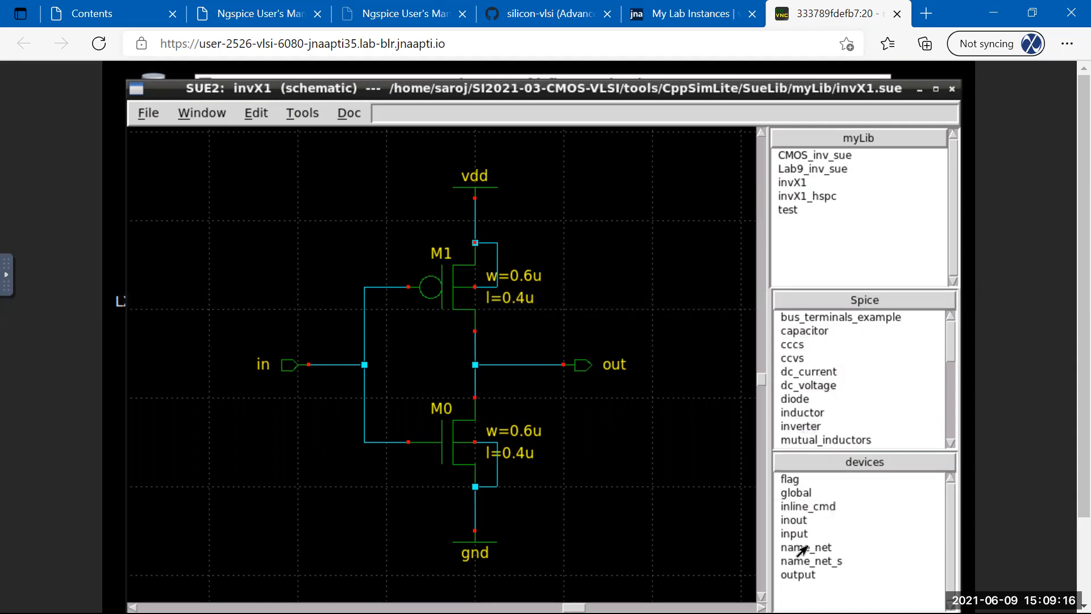
# Create a new myLib schematic saved as Lab9_inv, with All files (*) shown.
pyautogui.click(147, 113)
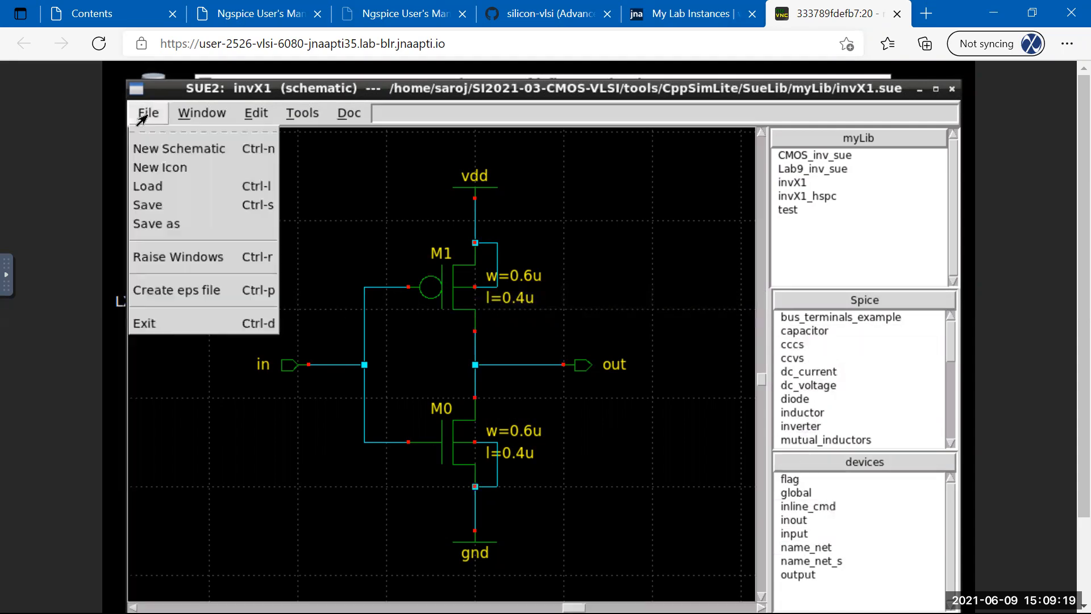
pyautogui.click(145, 149)
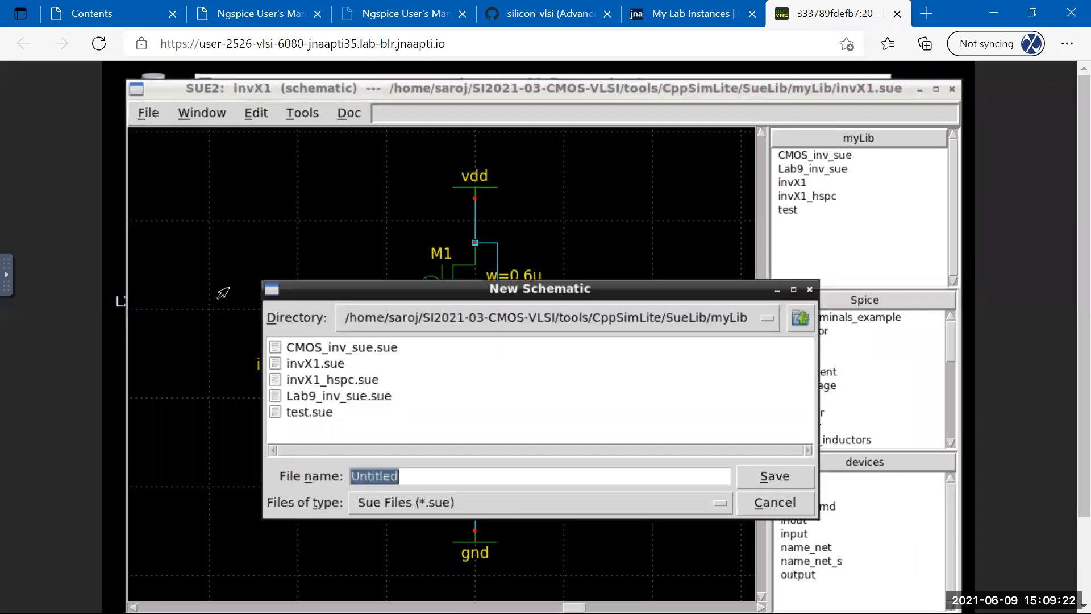
pyautogui.click(376, 501)
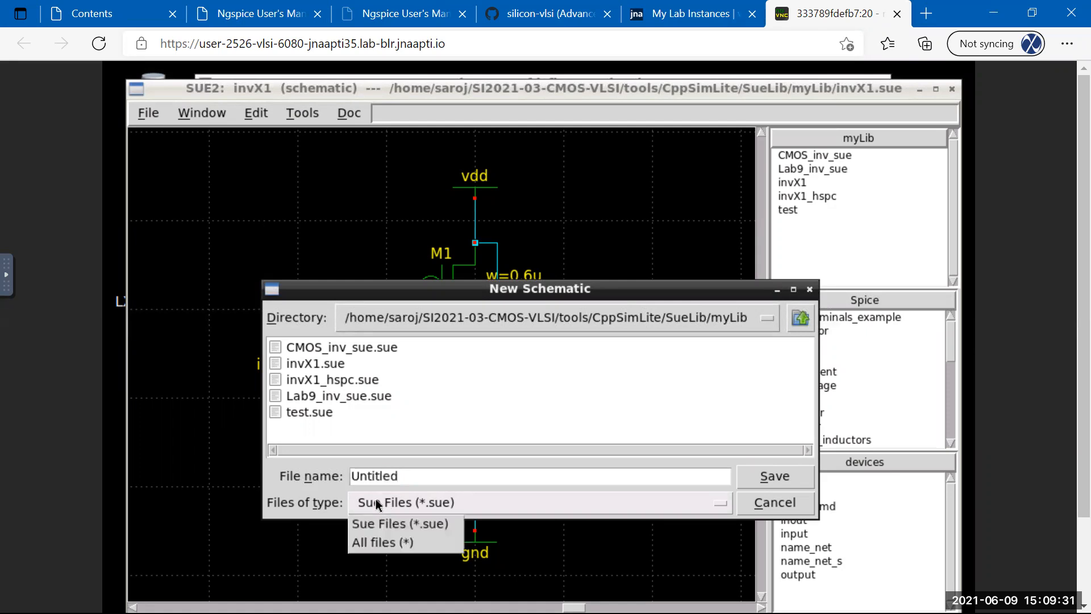
pyautogui.click(373, 545)
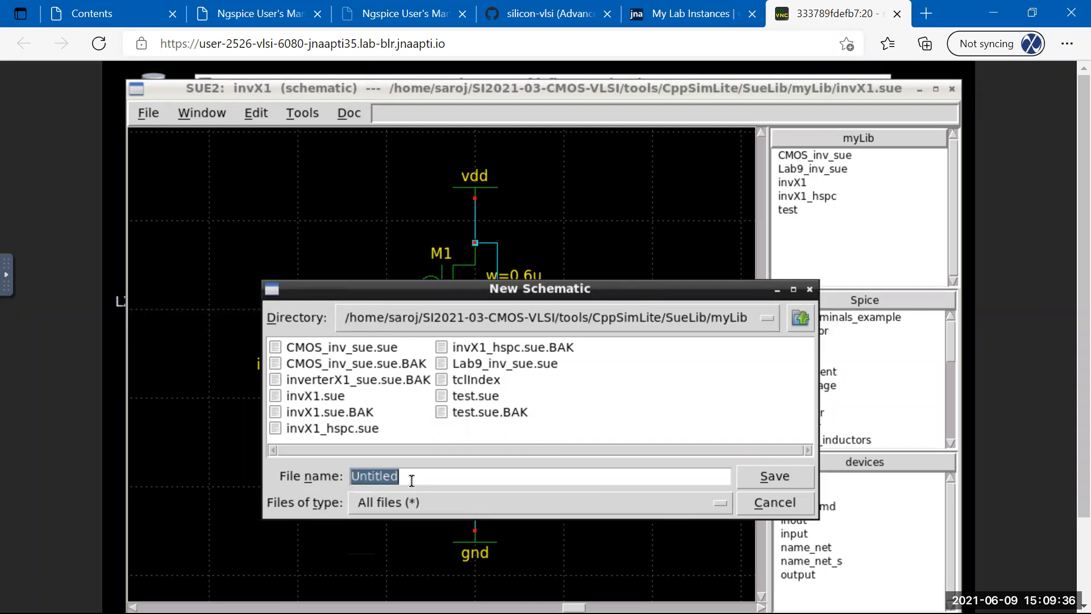
pyautogui.write('Lab9_inv')
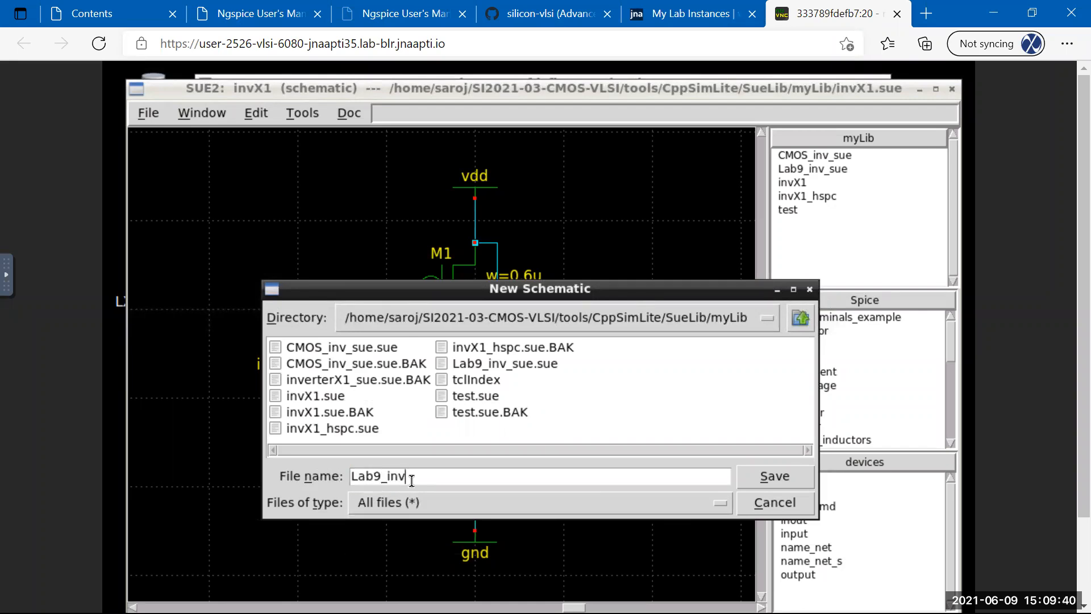
pyautogui.click(783, 481)
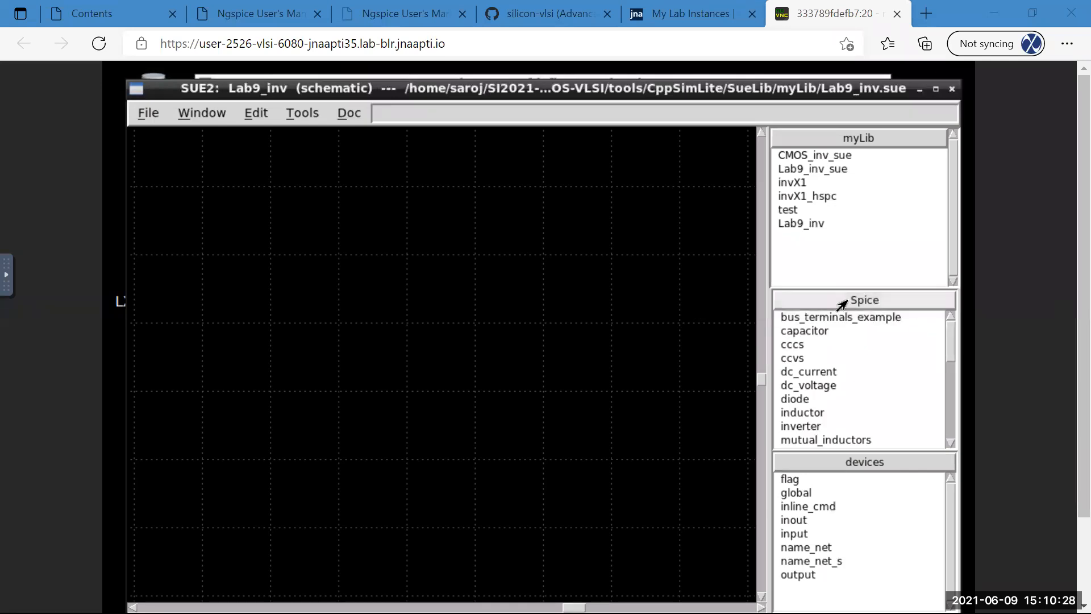
# Scroll the Spice part list down and pick the scmosn4 NMOS transistor.
pyautogui.moveTo(947, 336); pyautogui.dragTo(945, 392)
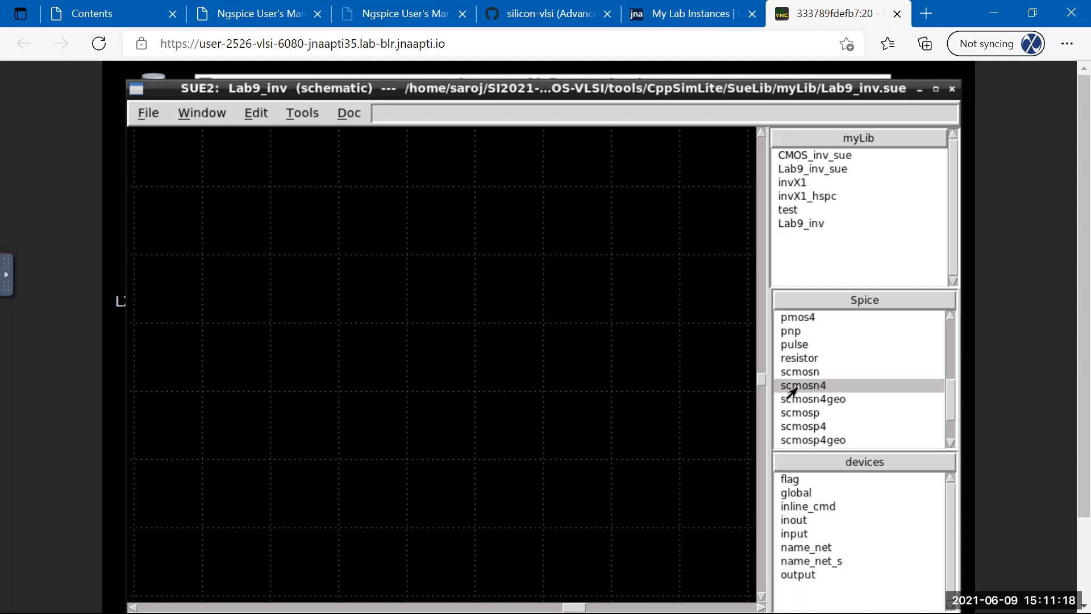
pyautogui.click(796, 388)
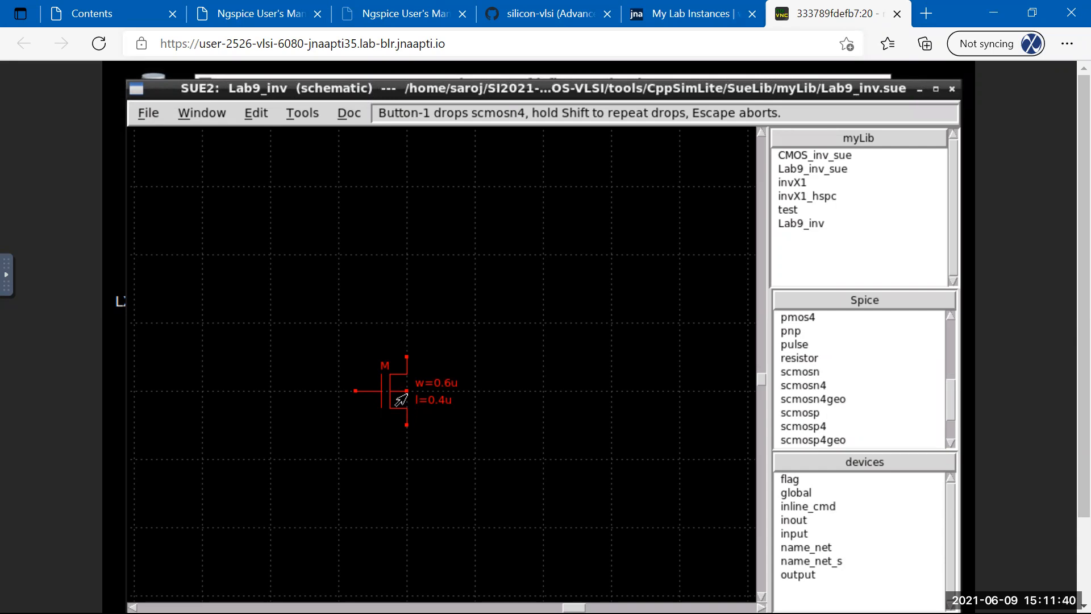
# Drop the scmosn4 NMOS mid-schematic and name it M1.
pyautogui.click(401, 400)
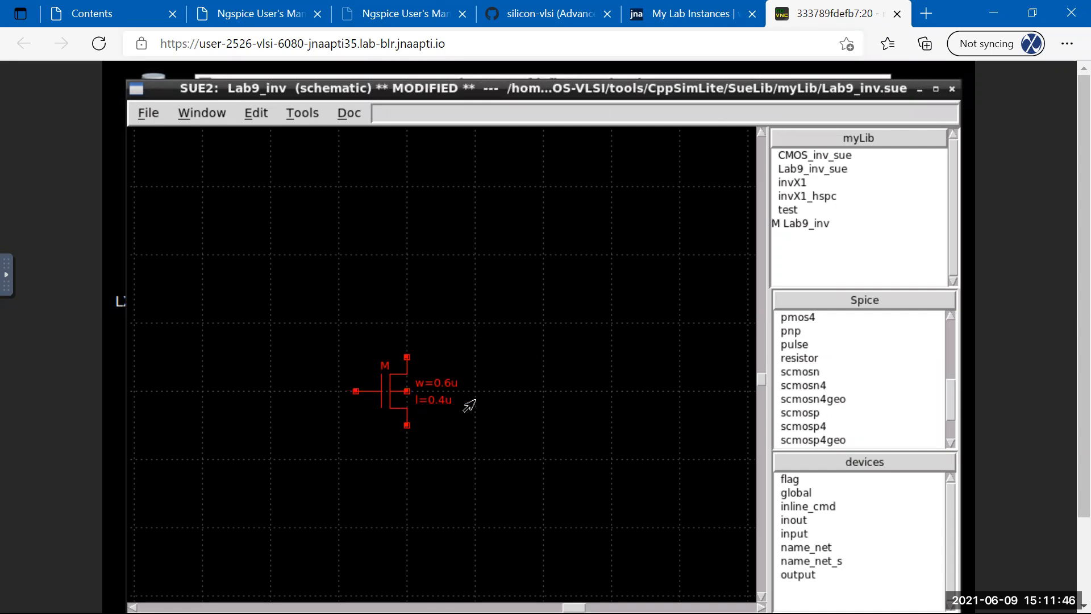
pyautogui.click(465, 433)
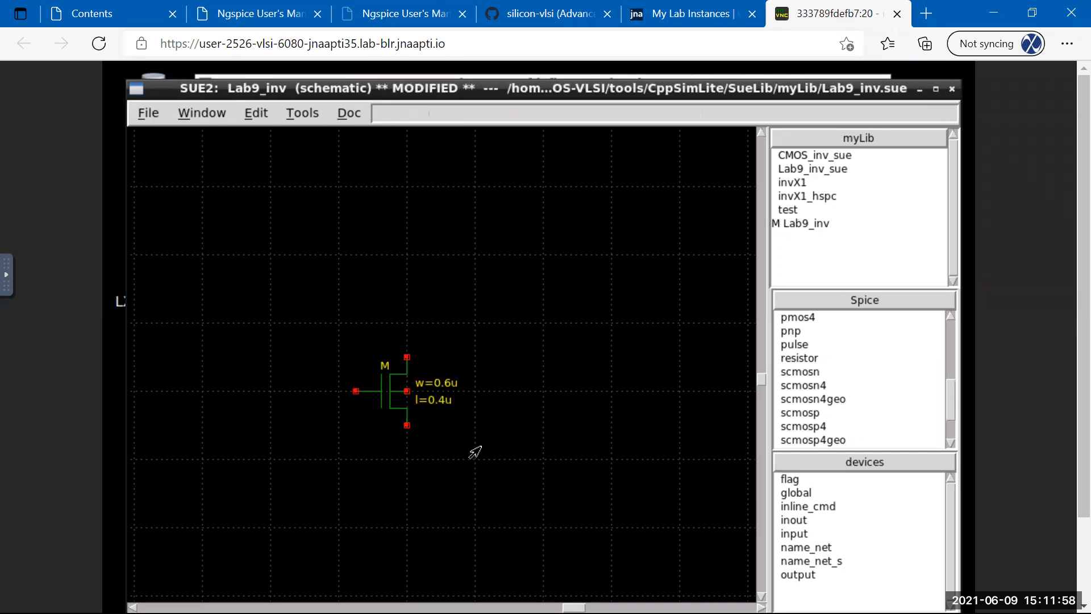
pyautogui.click(374, 399)
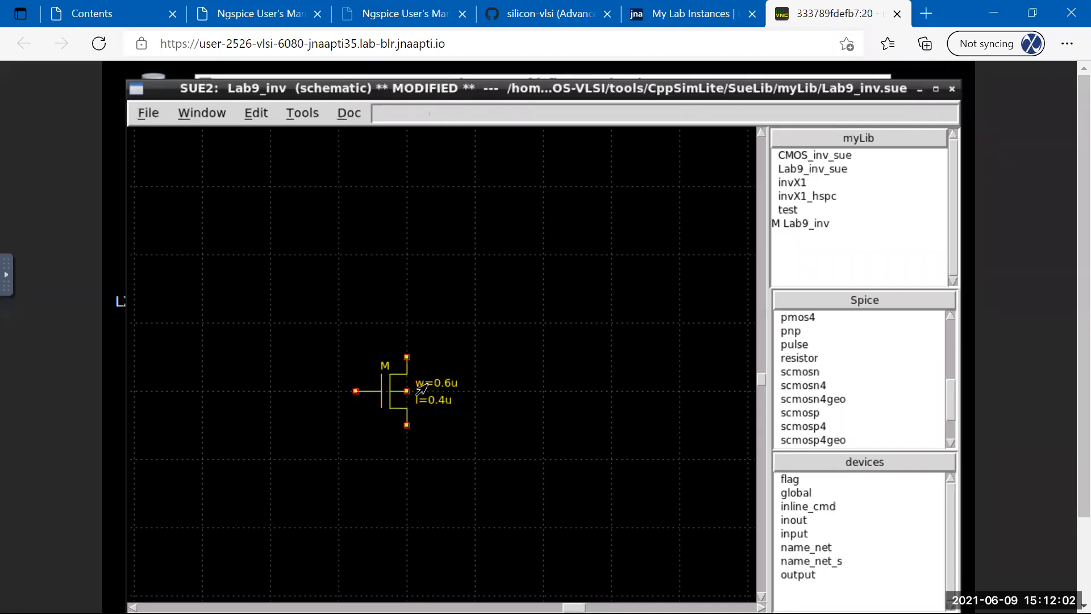
pyautogui.doubleClick(379, 397)
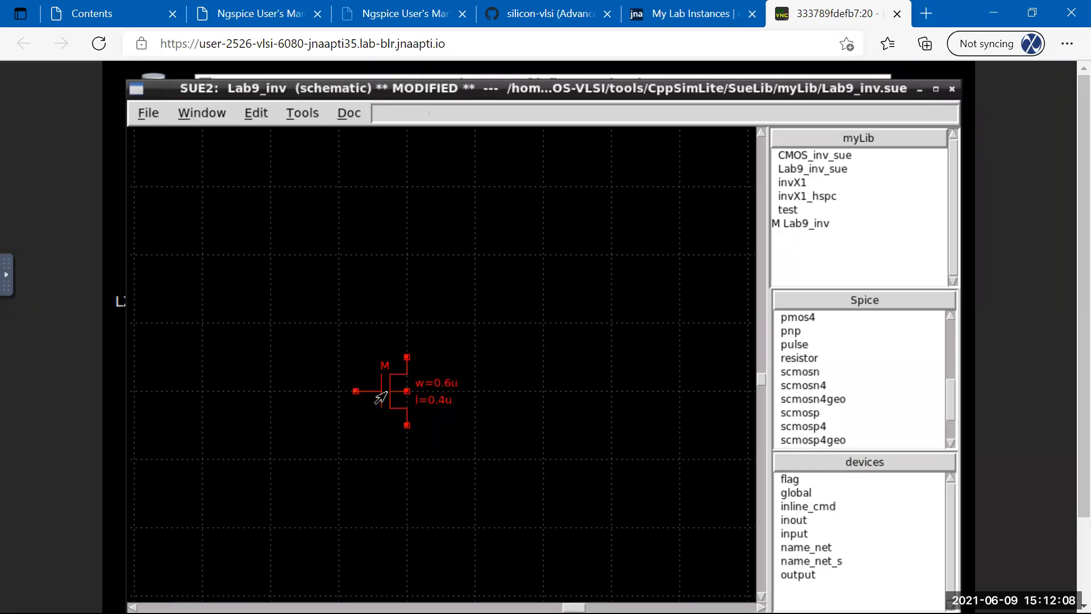
pyautogui.moveTo(455, 407); pyautogui.dragTo(537, 384)
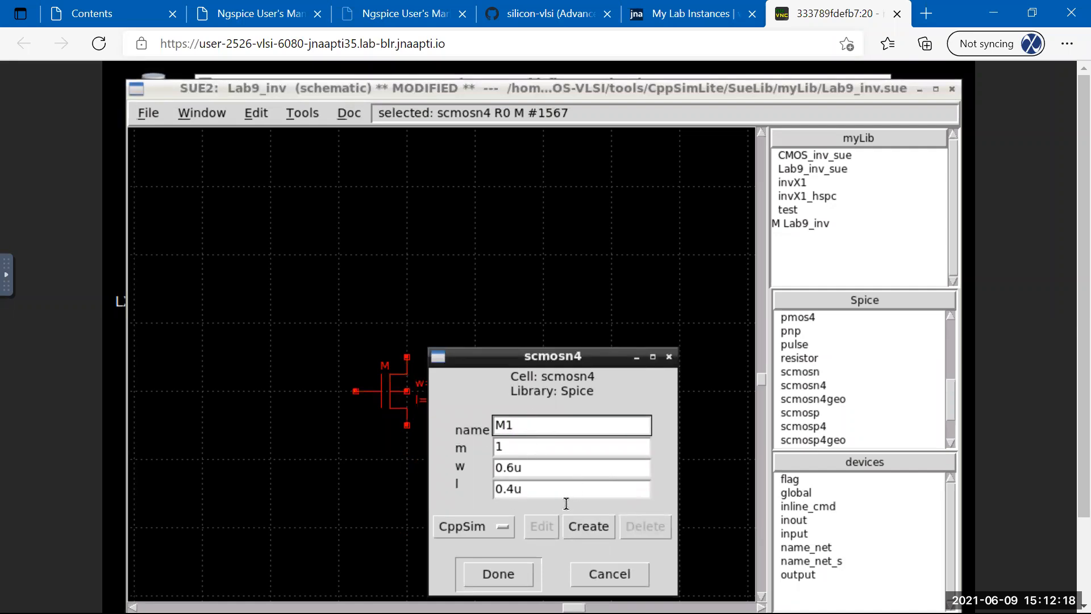
pyautogui.moveTo(566, 355); pyautogui.dragTo(589, 327)
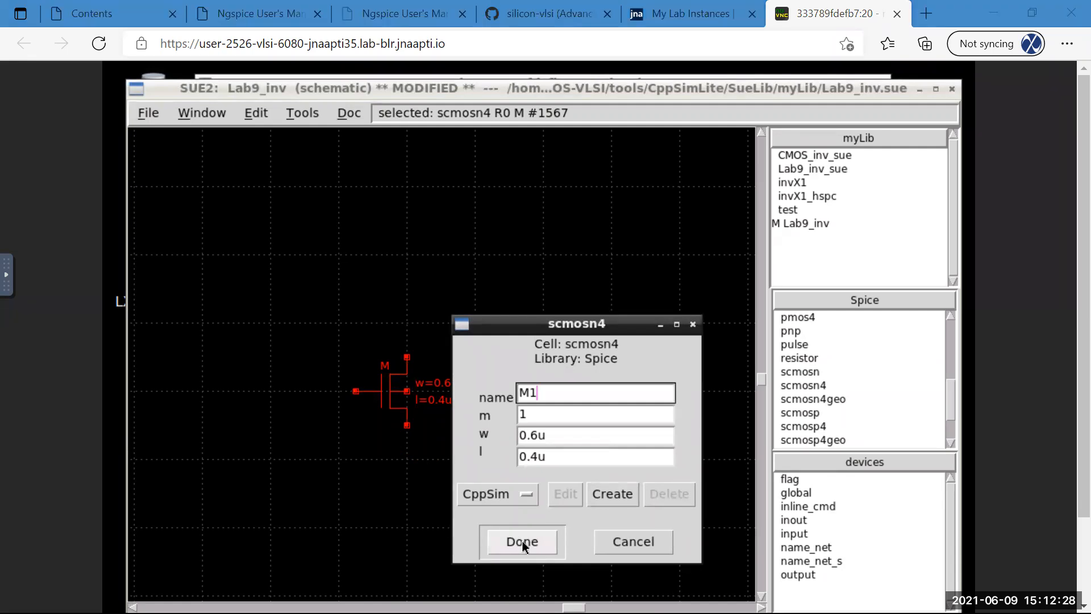
pyautogui.click(523, 541)
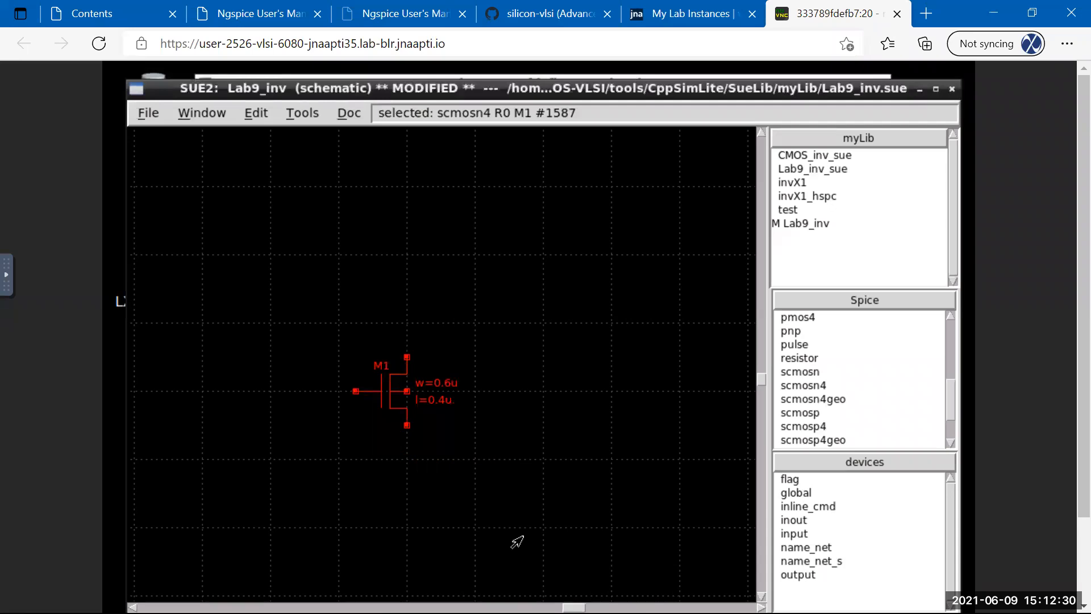
pyautogui.click(517, 541)
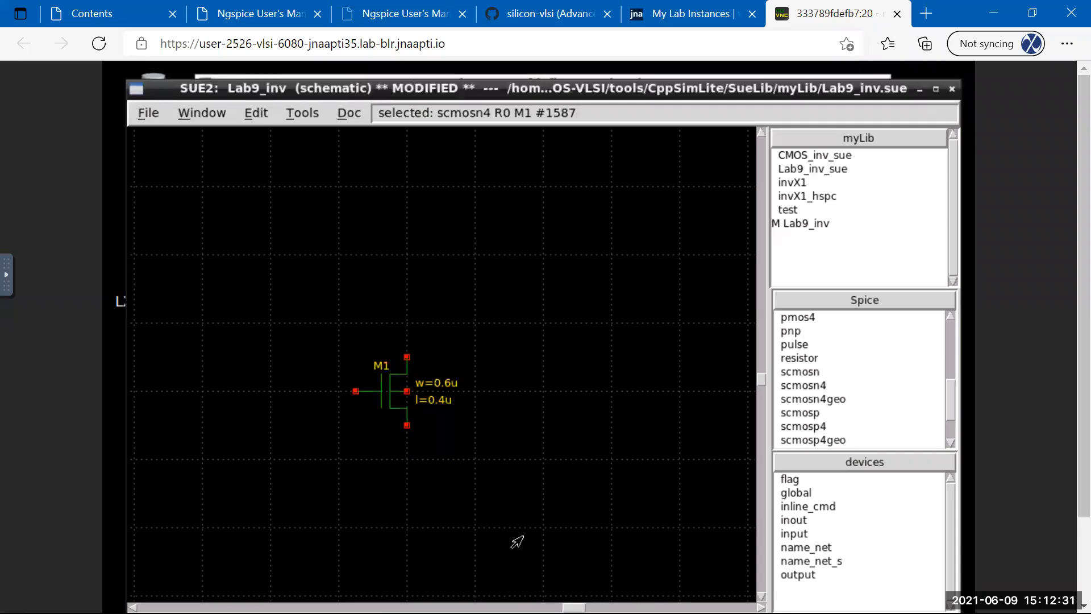
pyautogui.click(806, 428)
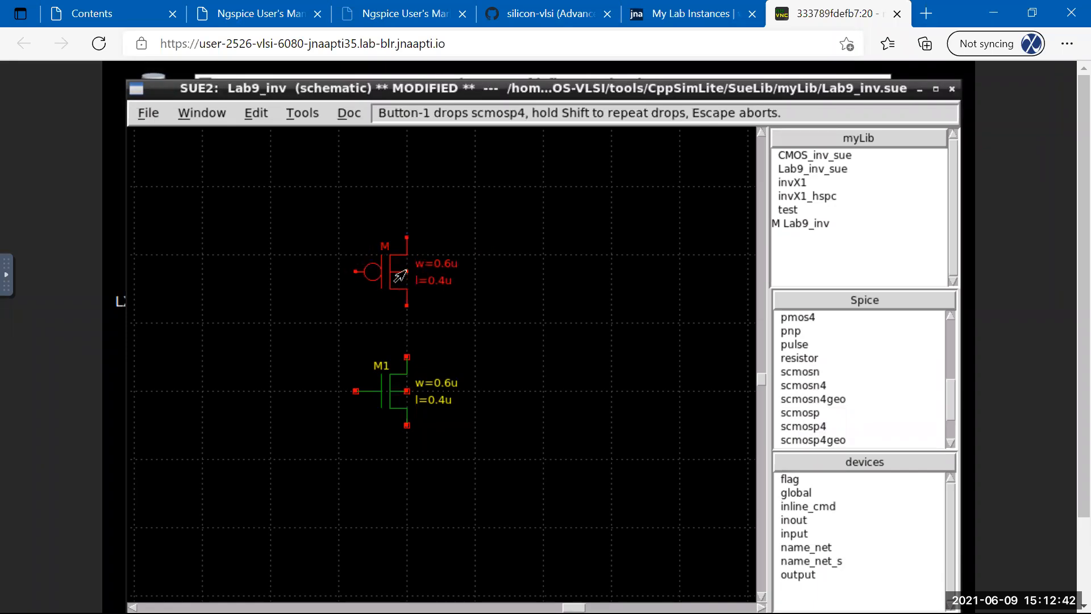
# Drop the scmosp4 PMOS directly above M1 and rename it M2.
pyautogui.click(405, 272)
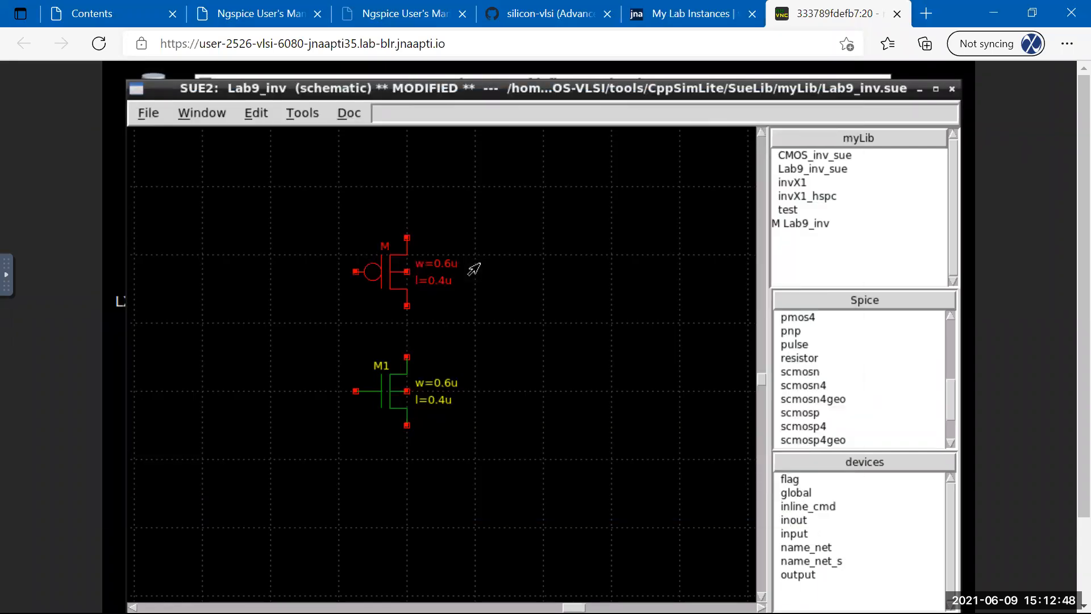
pyautogui.click(449, 307)
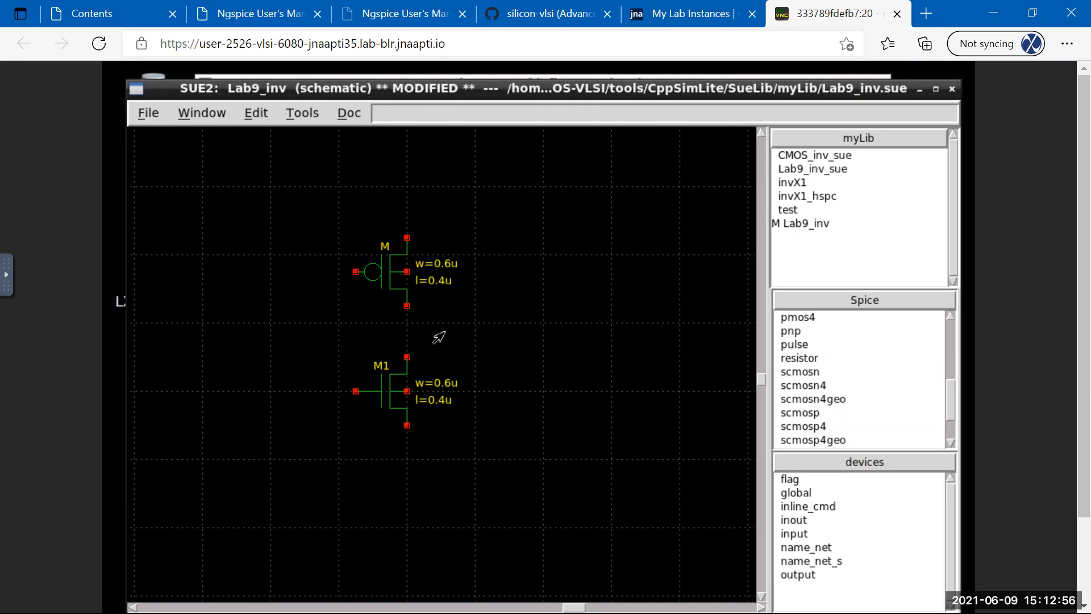
pyautogui.doubleClick(387, 286)
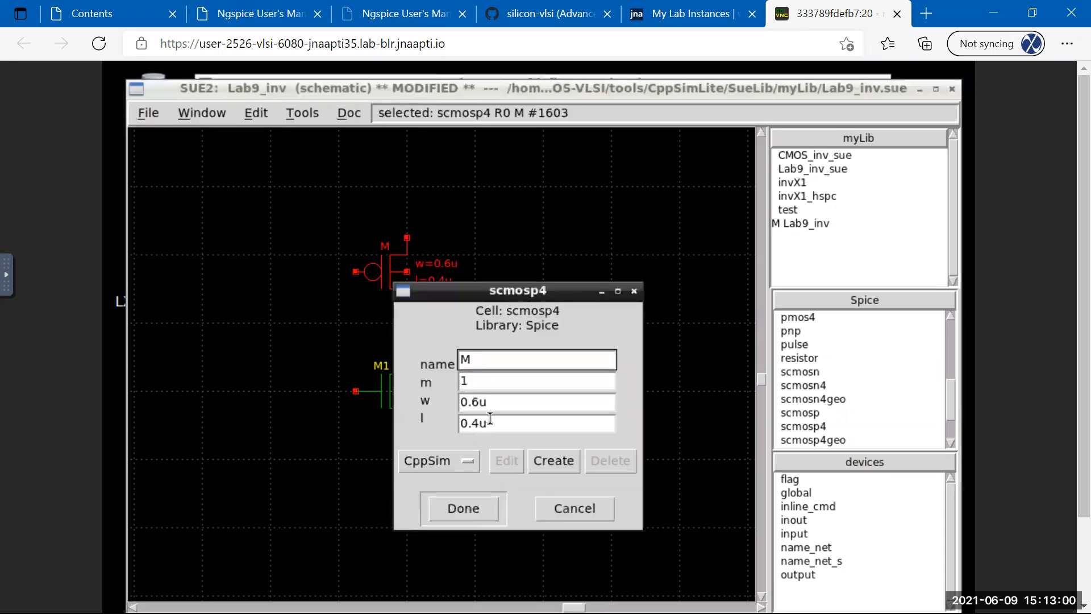
pyautogui.click(478, 356)
pyautogui.write('2')
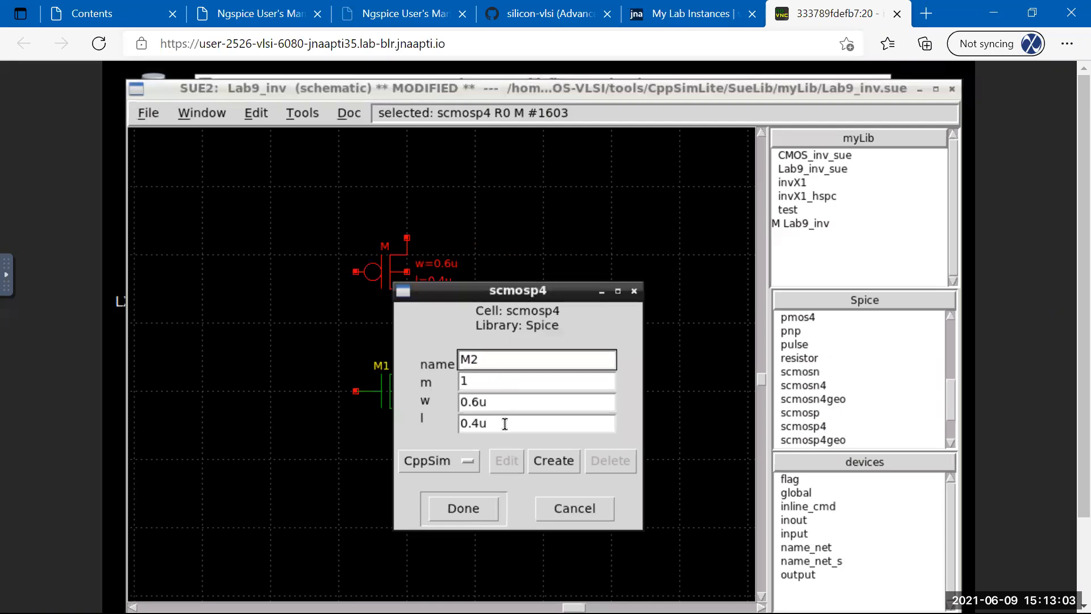
pyautogui.click(461, 513)
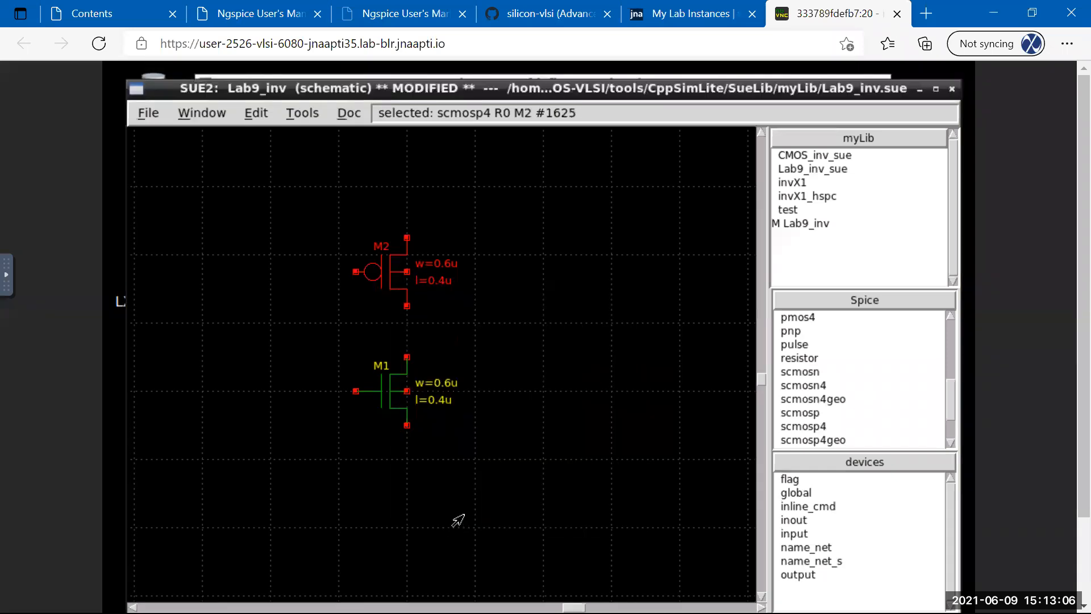
pyautogui.click(474, 489)
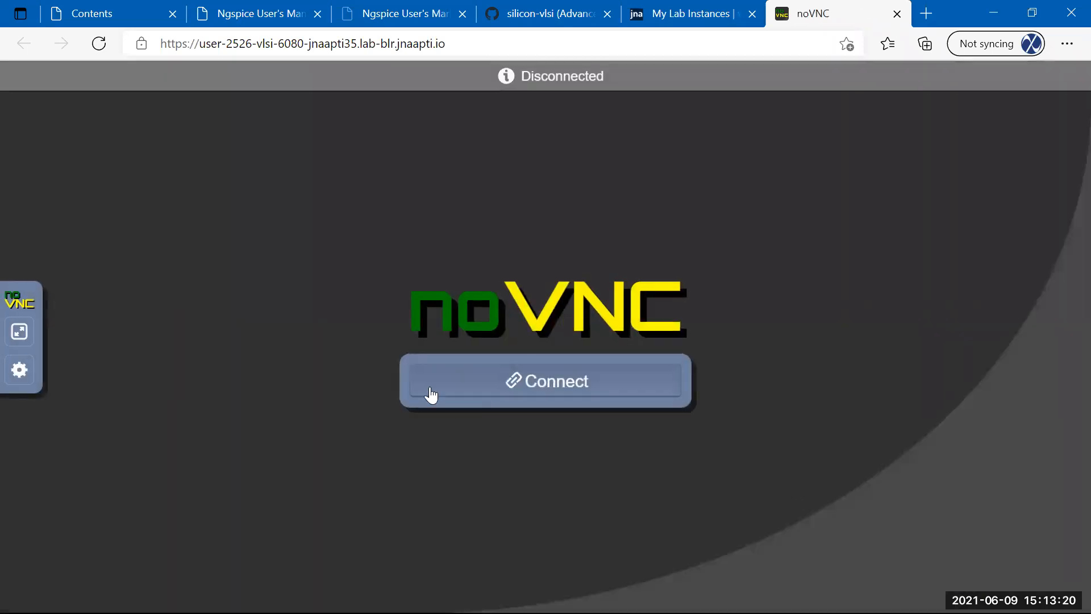
# Reconnect the dropped noVNC session to the remote desktop.
pyautogui.click(473, 379)
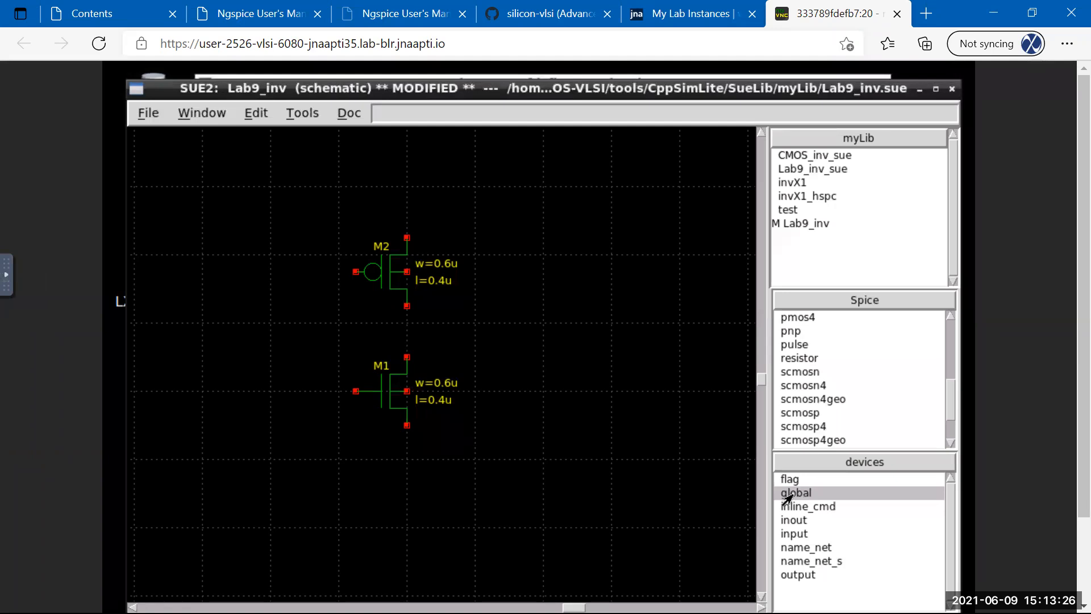
# Place one global terminal below M1's bottom pin and another on M2's top pin.
pyautogui.click(790, 496)
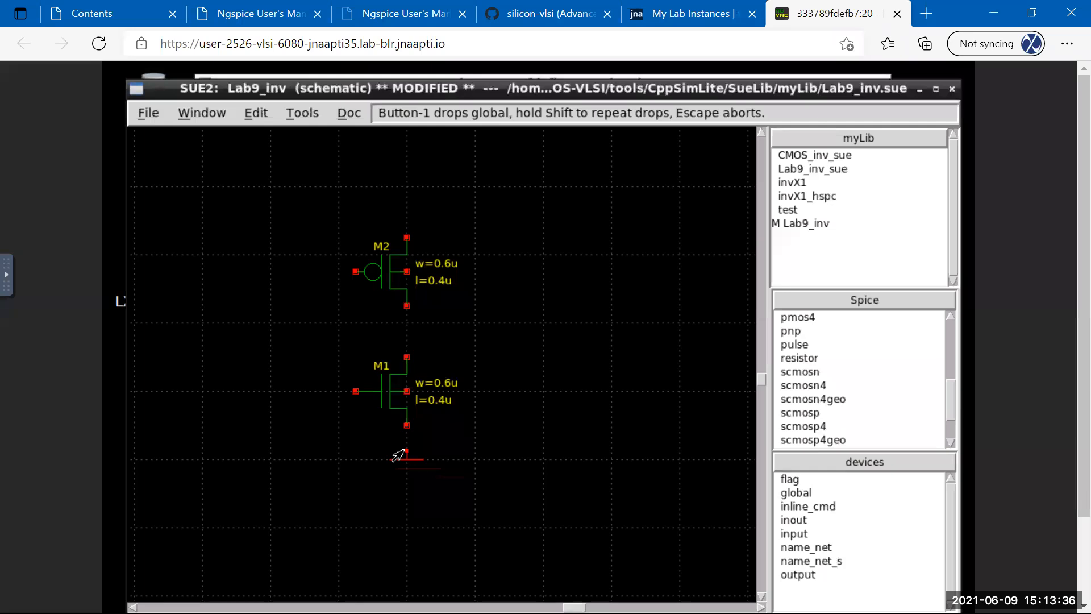
pyautogui.click(398, 455)
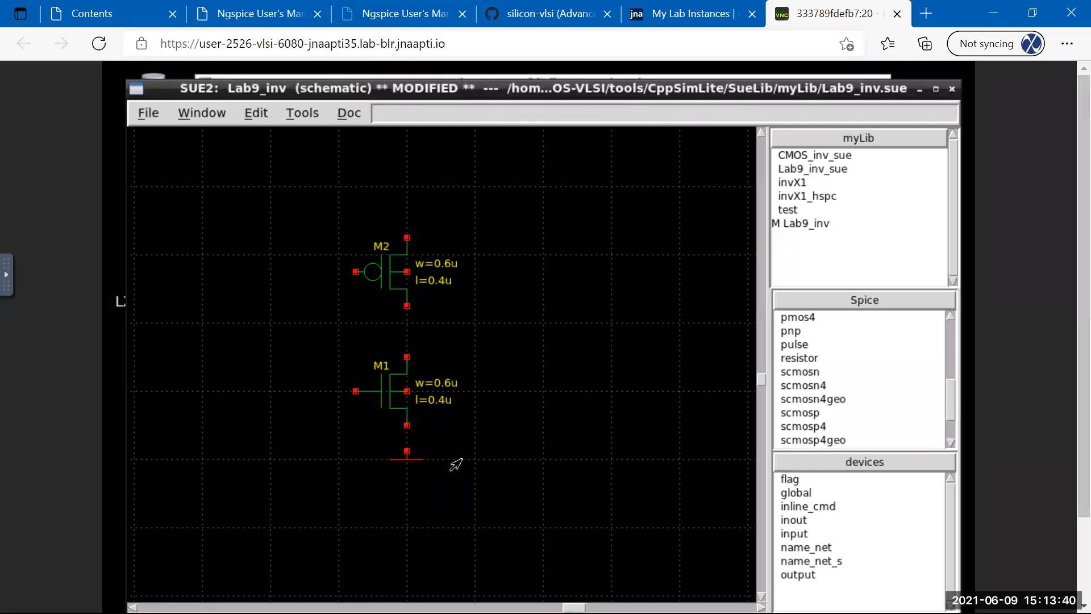
pyautogui.click(402, 460)
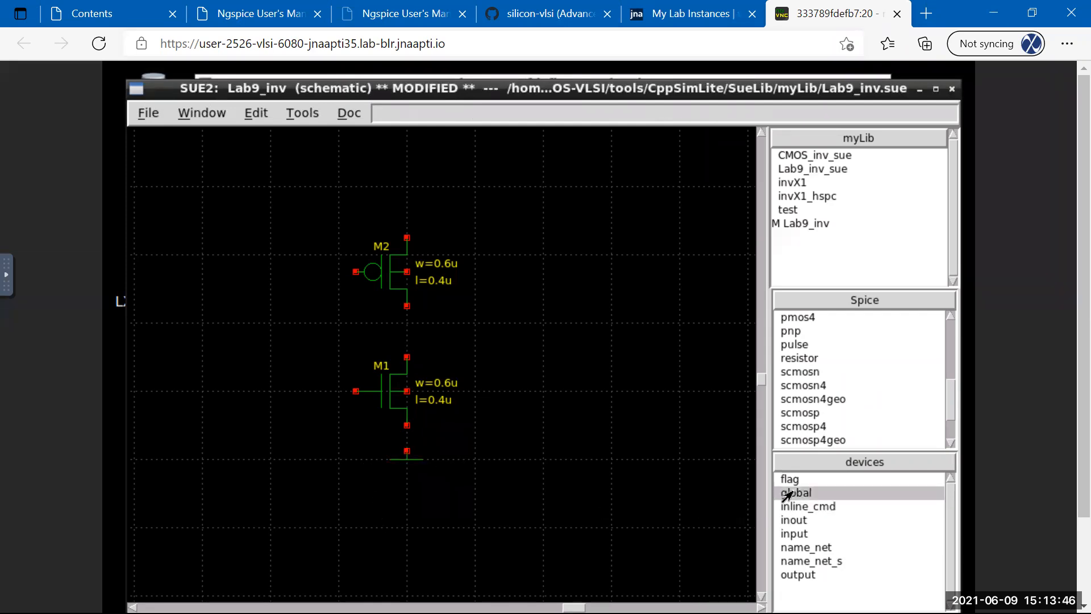
pyautogui.click(787, 495)
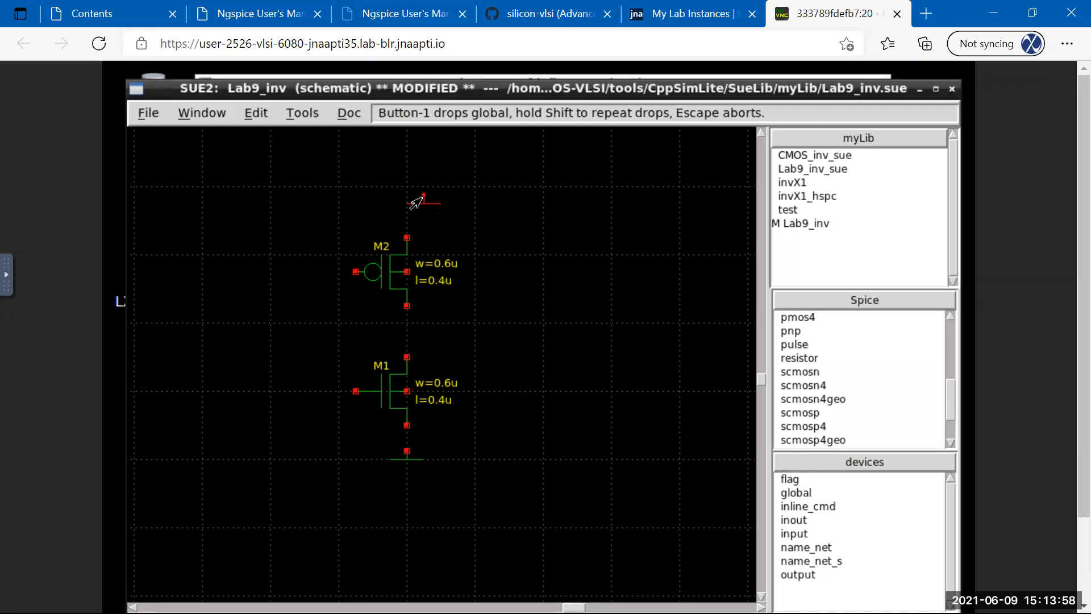
pyautogui.click(421, 198)
pyautogui.moveTo(421, 199); pyautogui.dragTo(407, 213)
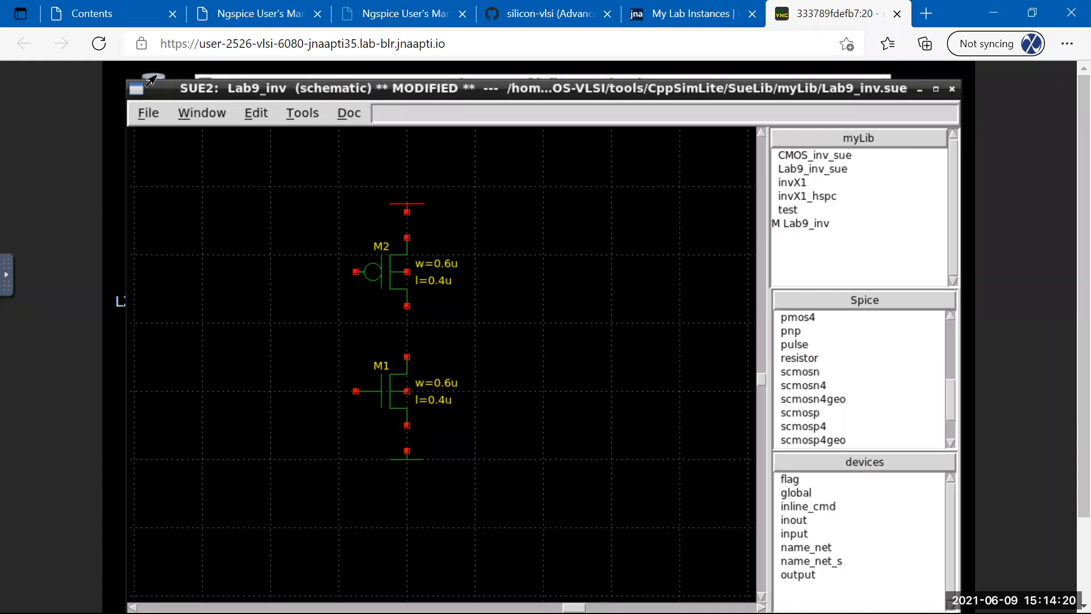
pyautogui.click(149, 112)
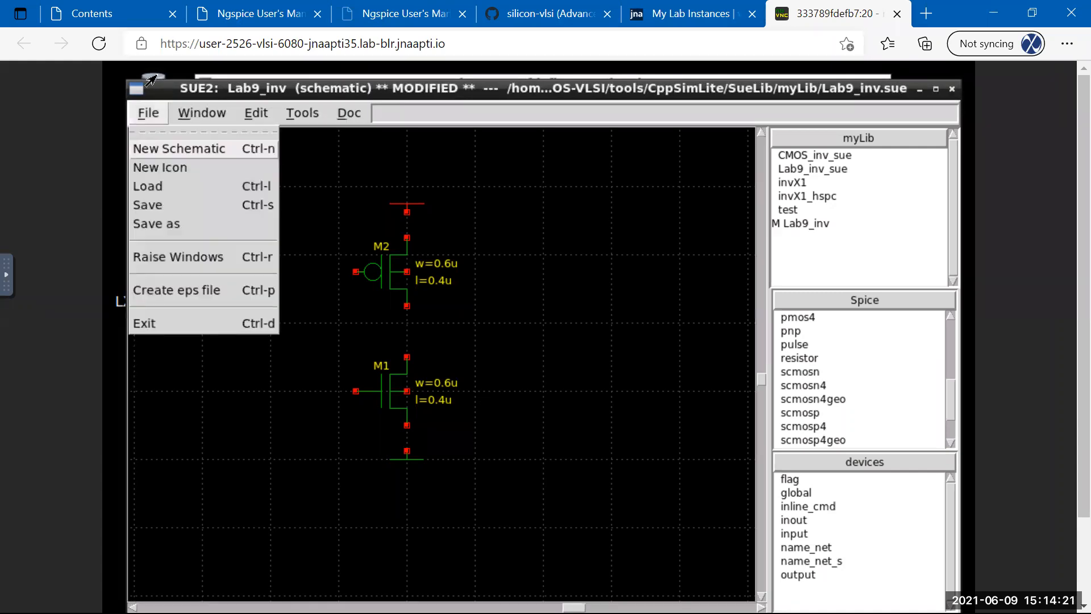
# Try saving, dismiss the two unnamed-pin errors, and name the top global vdd.
pyautogui.click(149, 205)
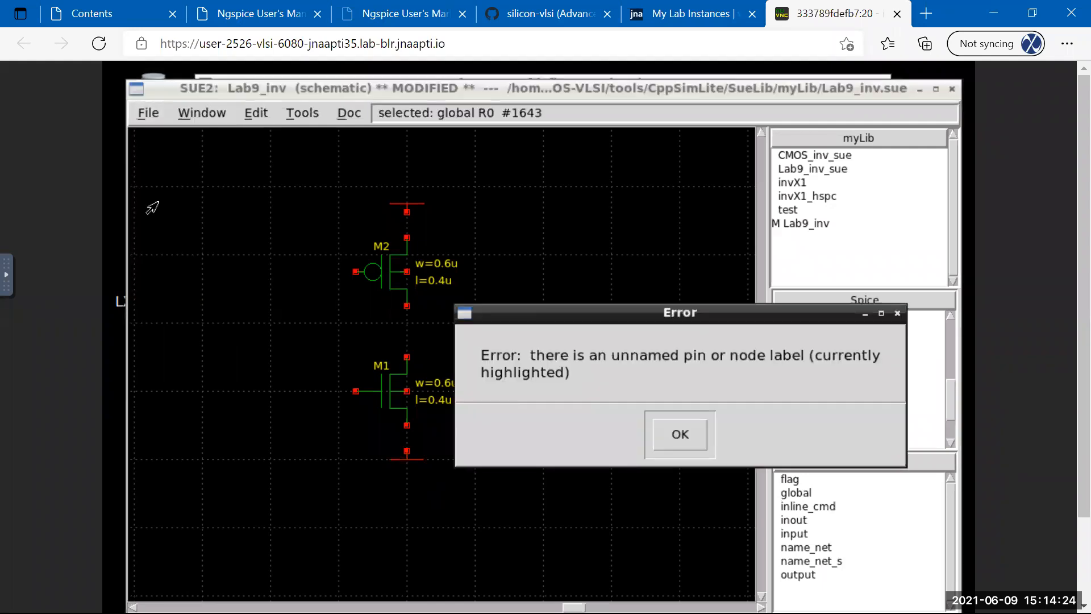
pyautogui.click(682, 441)
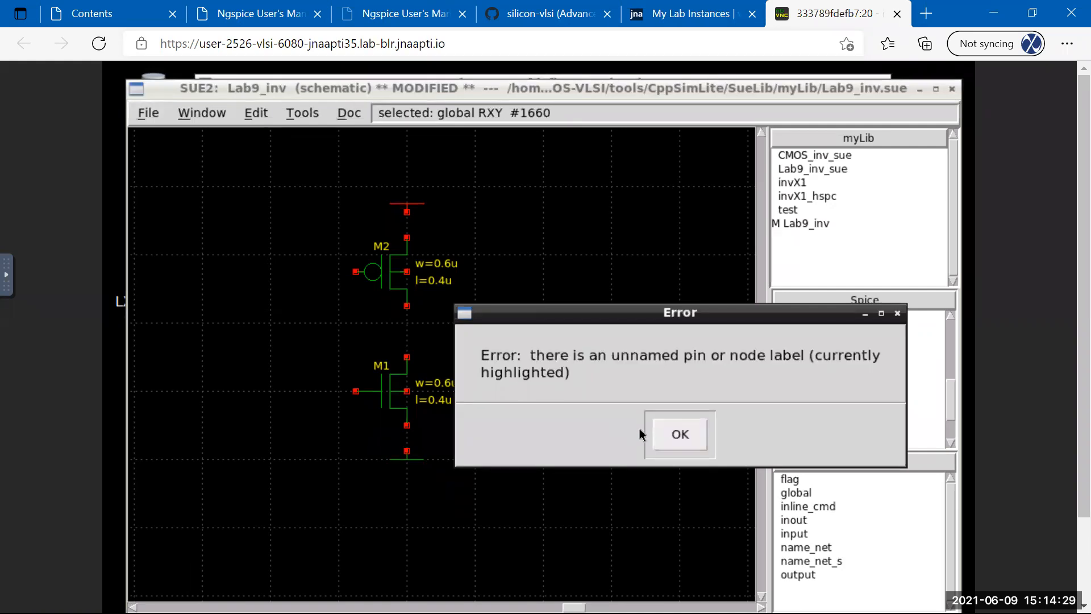
pyautogui.click(671, 434)
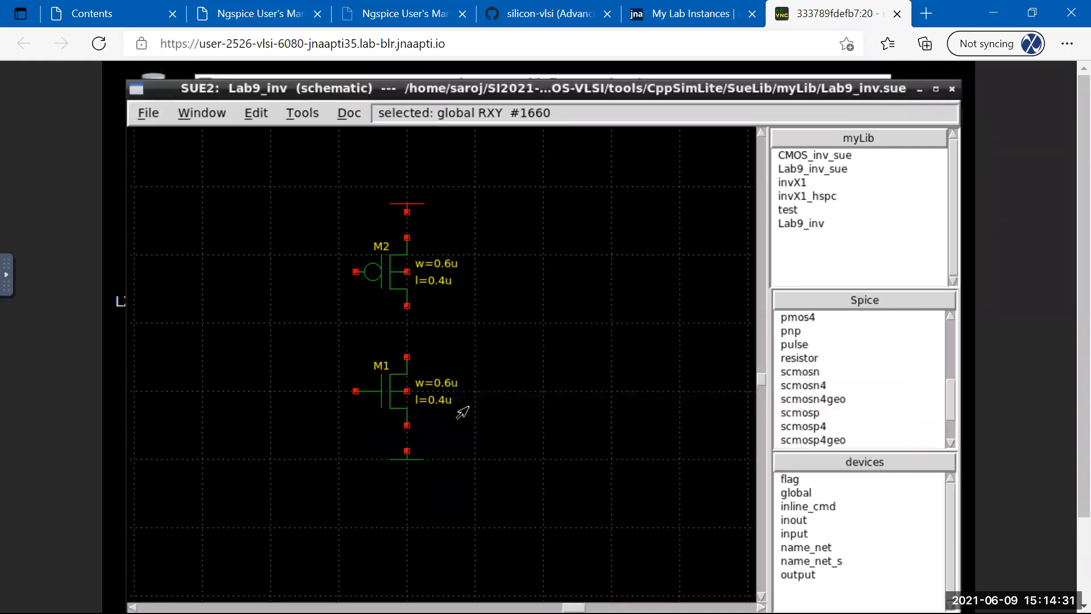
pyautogui.click(407, 206)
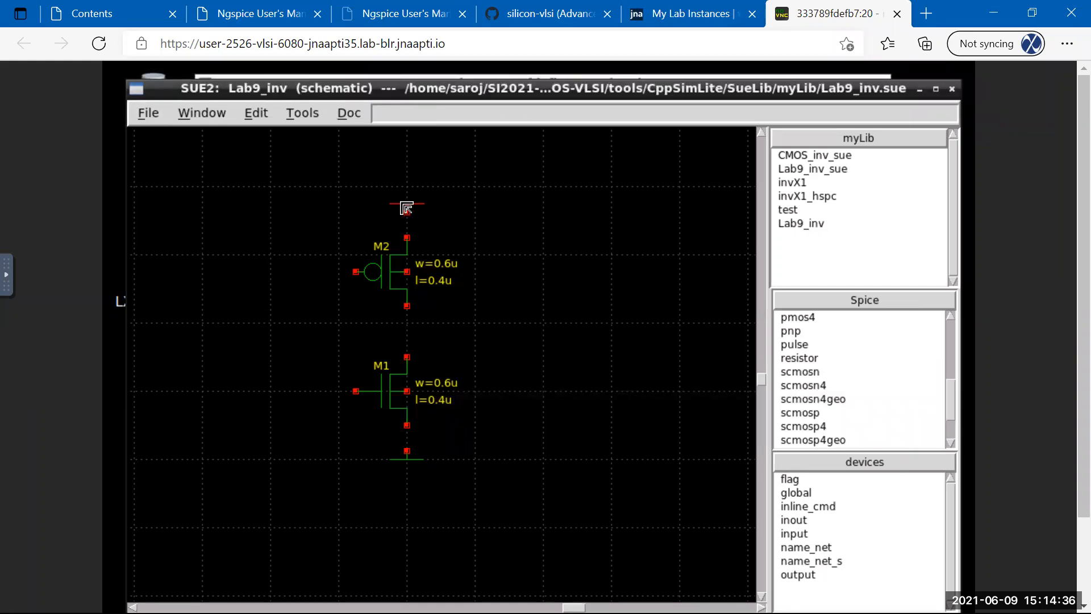
pyautogui.doubleClick(407, 207)
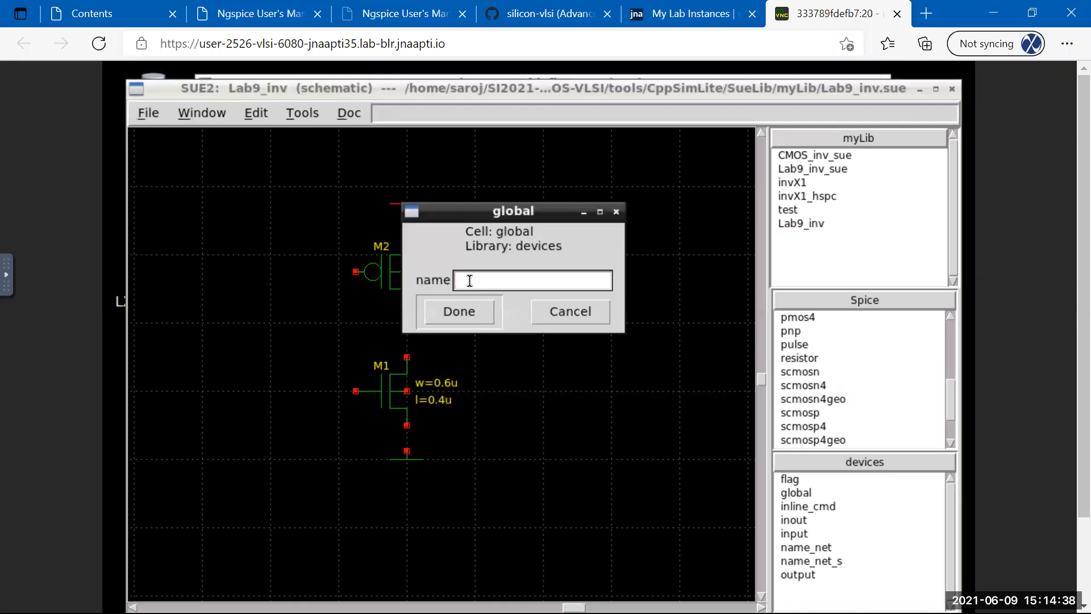
pyautogui.write('vdd')
pyautogui.click(460, 315)
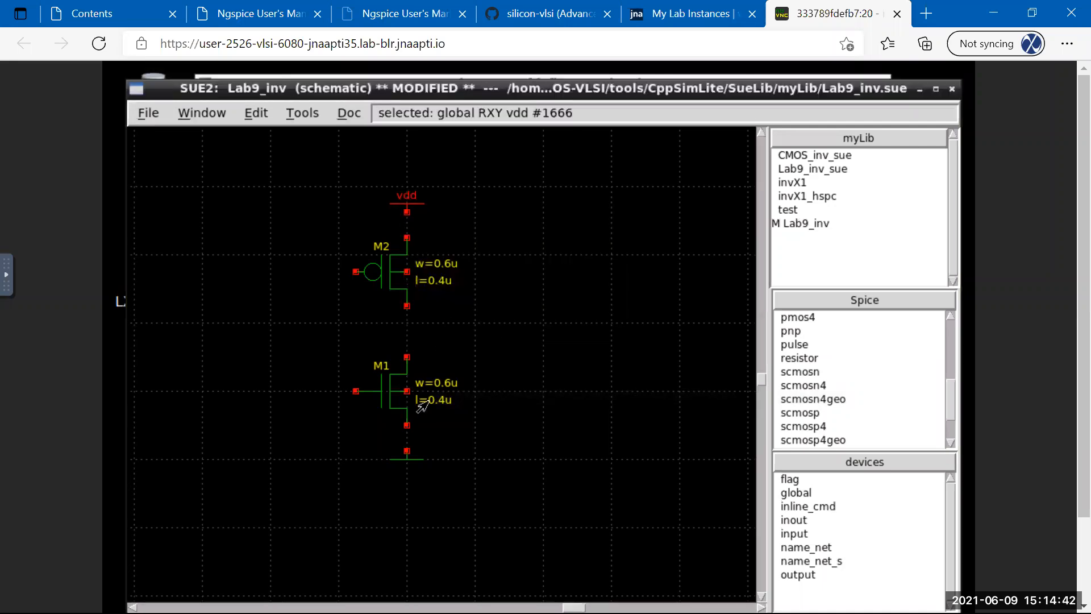
# Name the global terminal below M1 gnd.
pyautogui.click(400, 461)
pyautogui.click(400, 460)
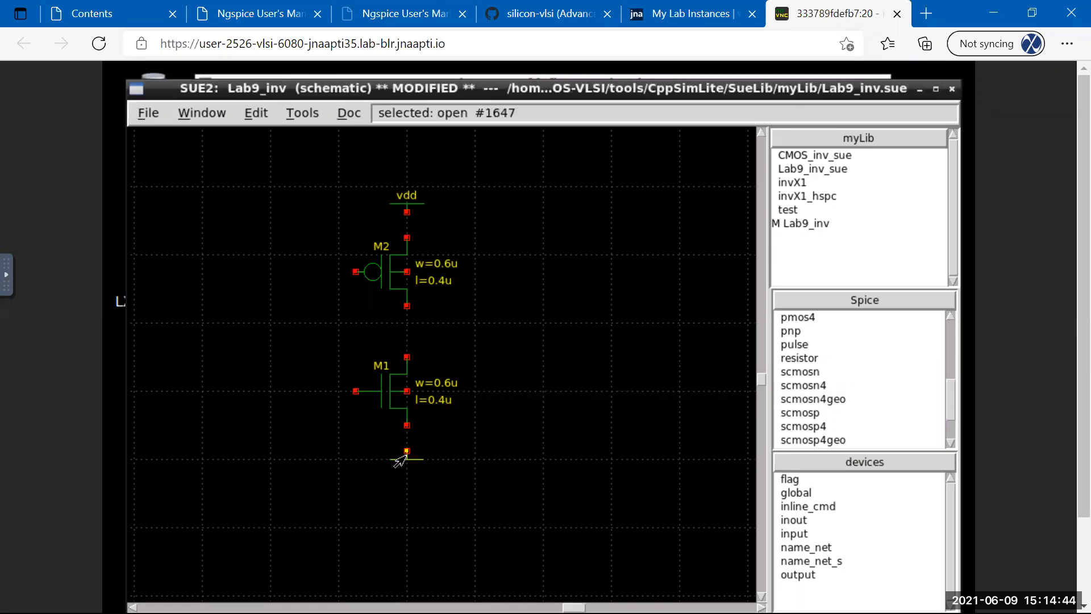
pyautogui.doubleClick(400, 460)
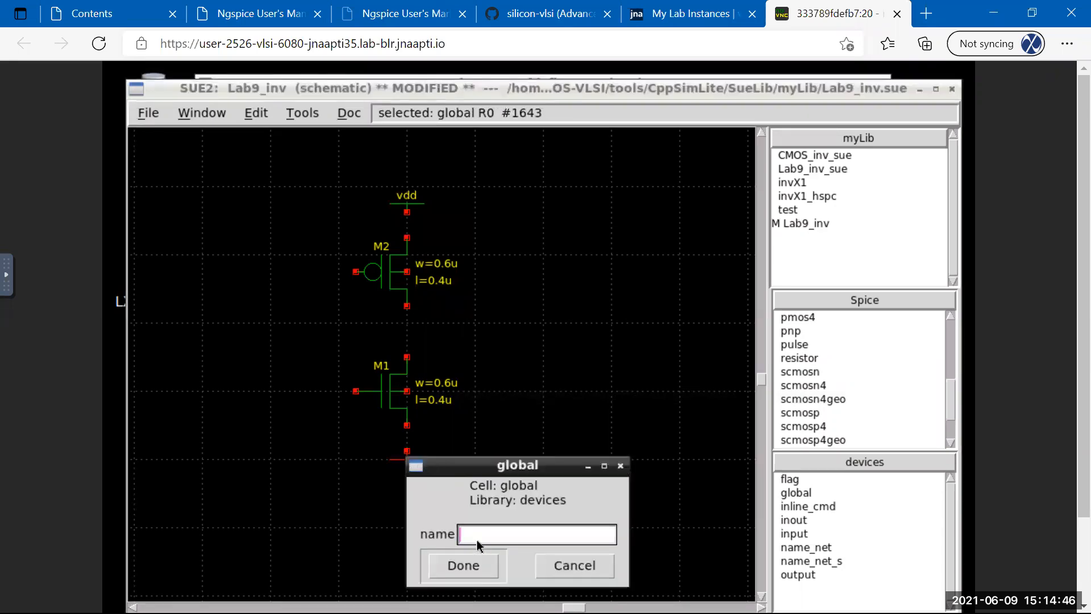
pyautogui.write('gnd')
pyautogui.click(469, 566)
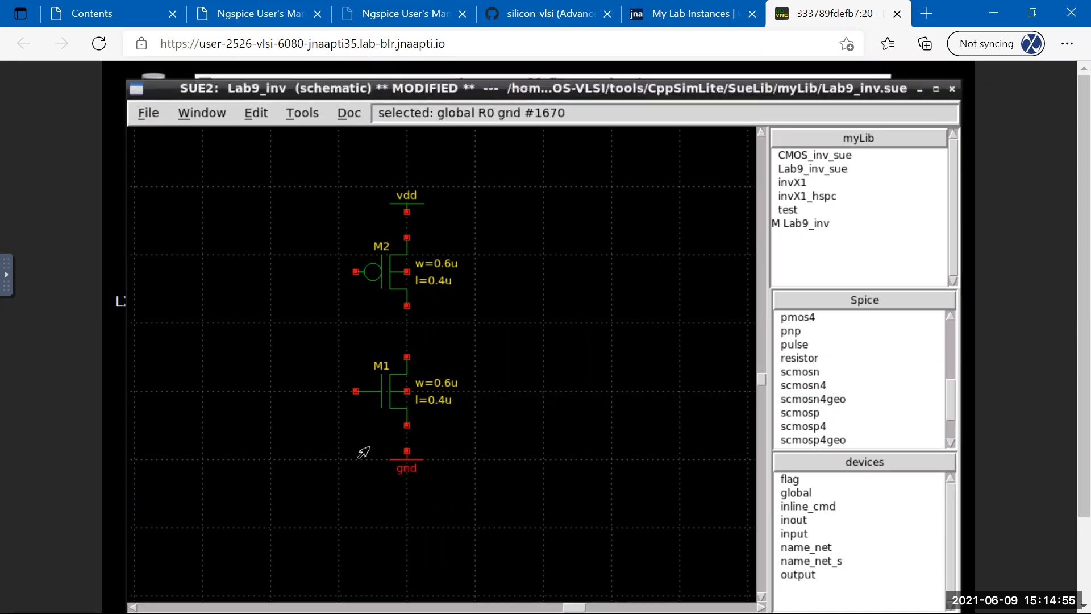
pyautogui.click(464, 515)
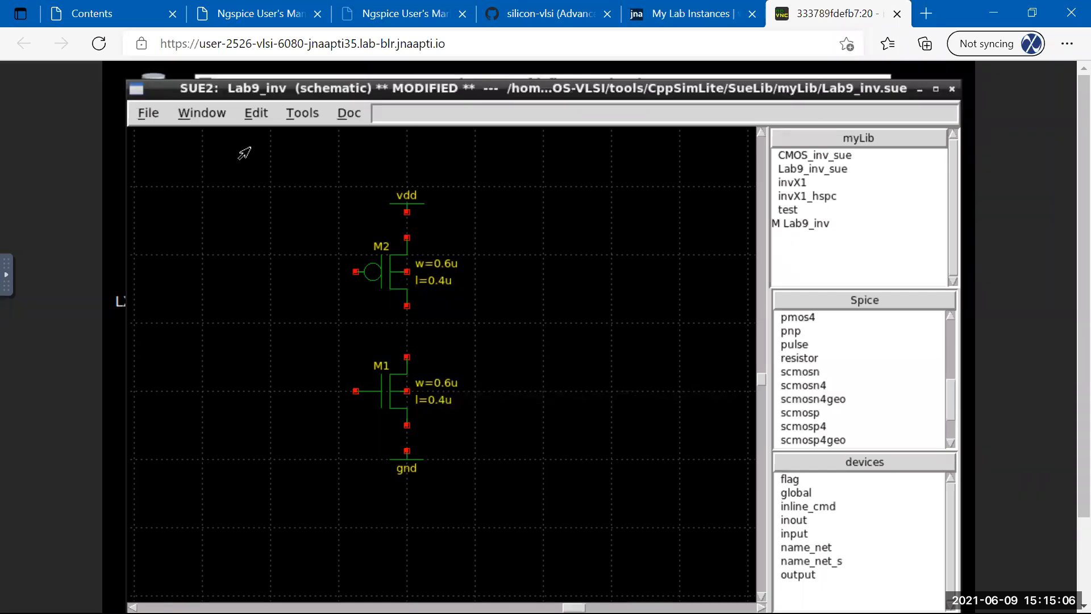
# Select Lab9_inv in the myLib list and save it with File > Save.
pyautogui.click(256, 113)
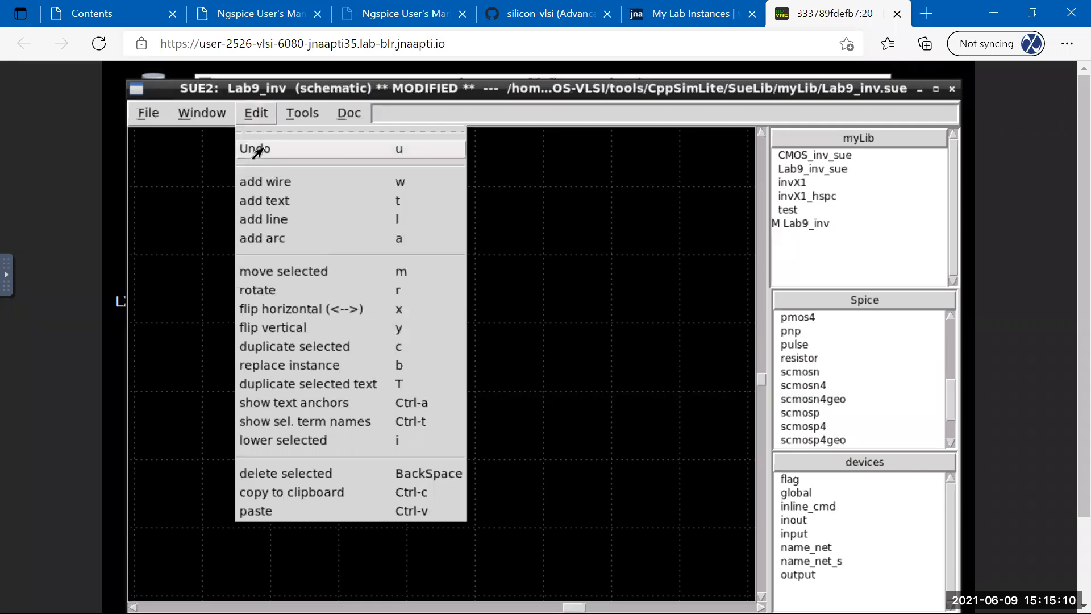
pyautogui.click(263, 92)
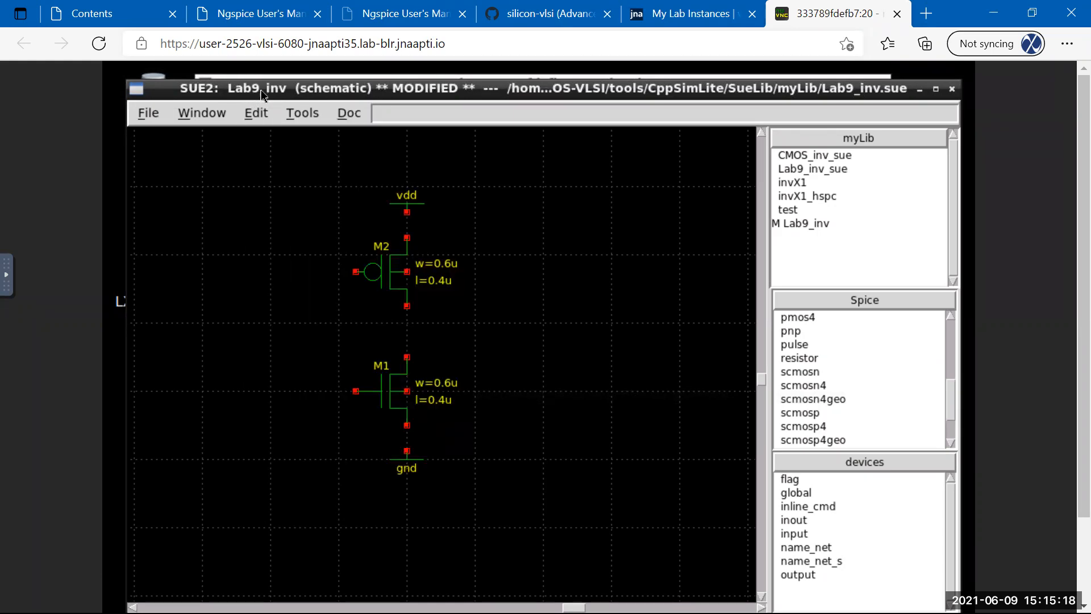
pyautogui.click(776, 226)
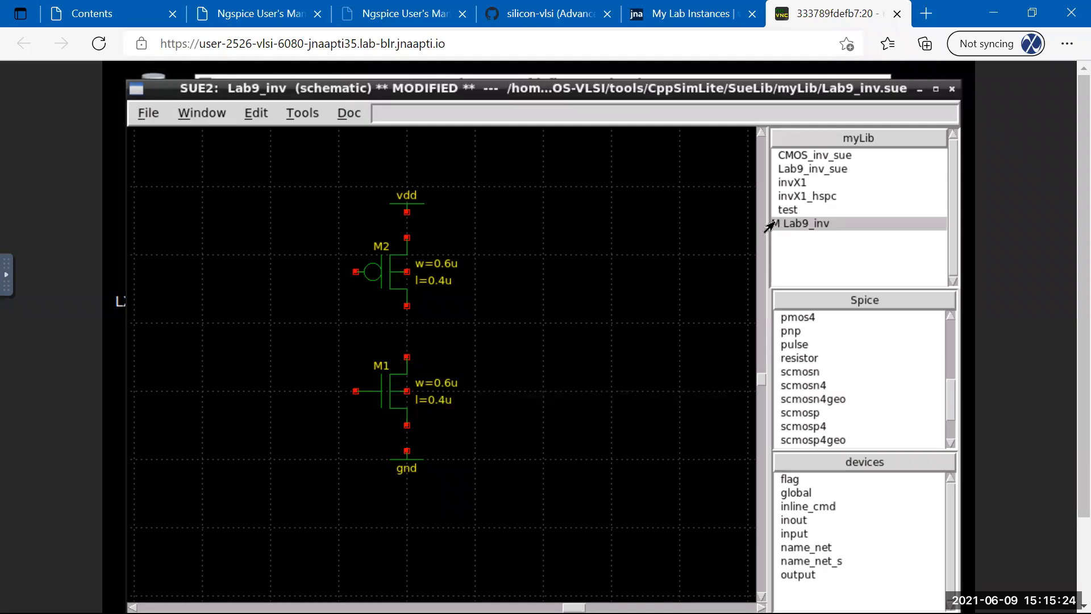
pyautogui.click(146, 114)
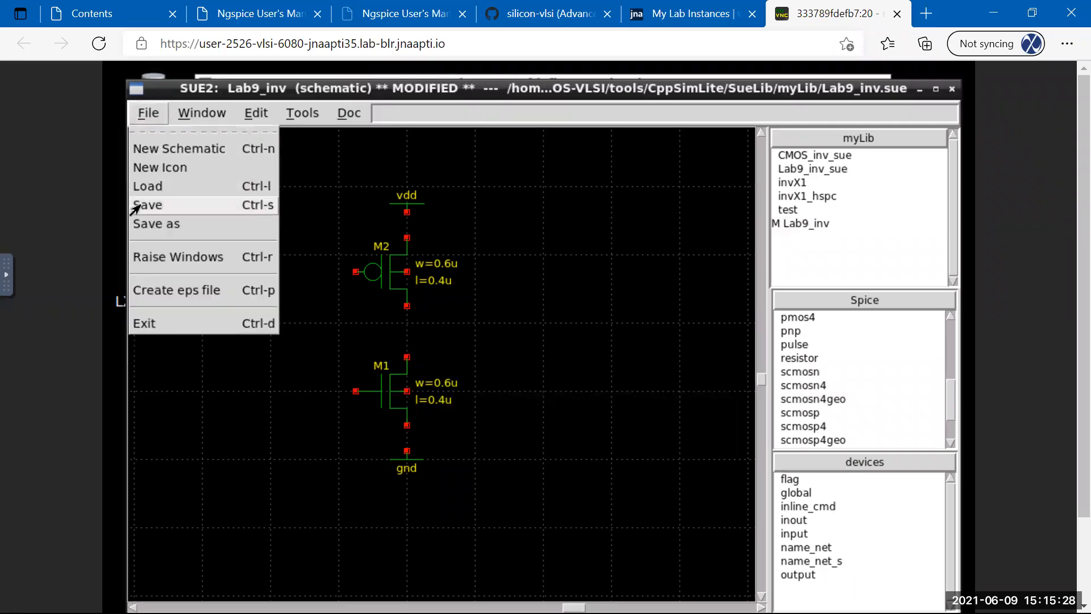
pyautogui.click(138, 205)
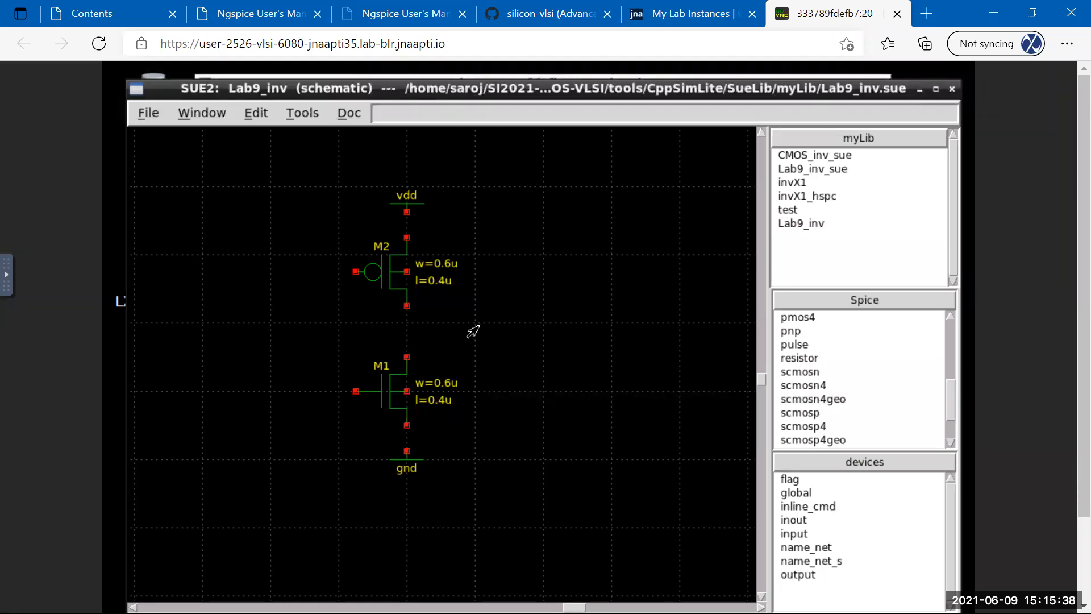
pyautogui.click(257, 113)
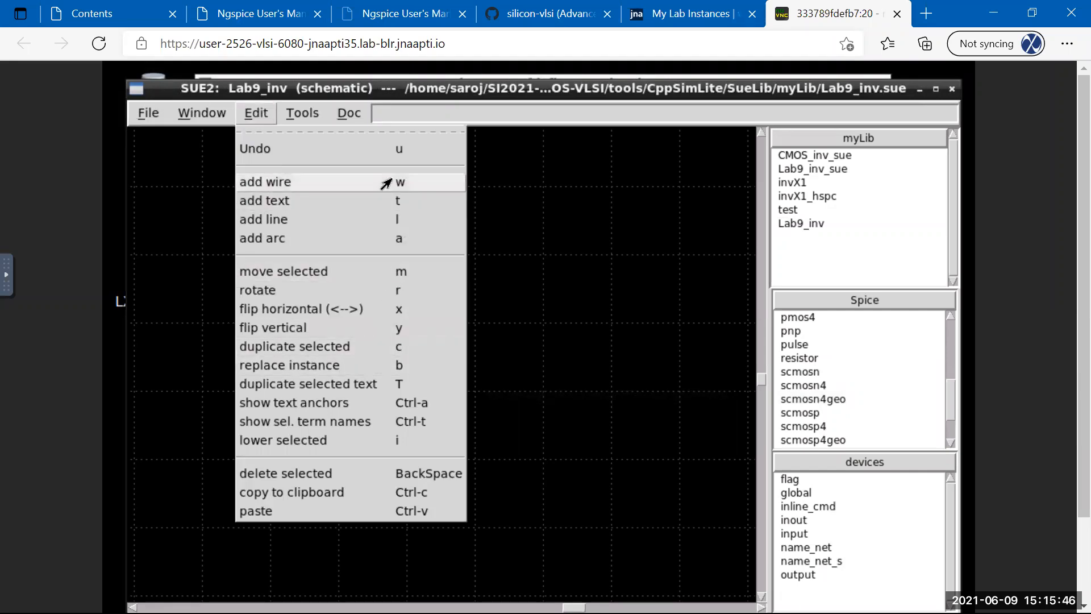
pyautogui.click(388, 89)
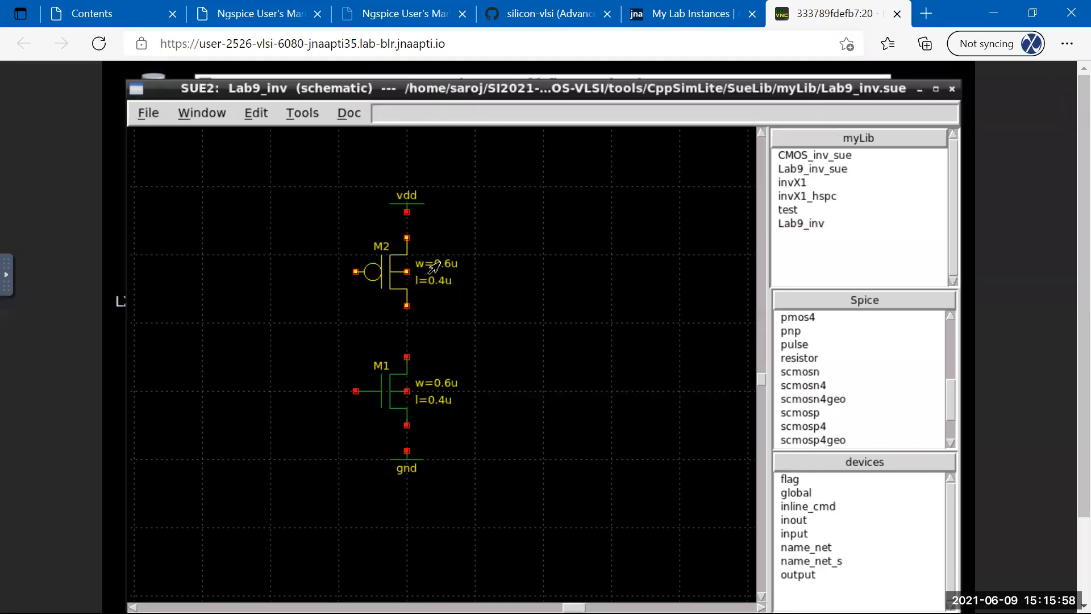
pyautogui.press('w')
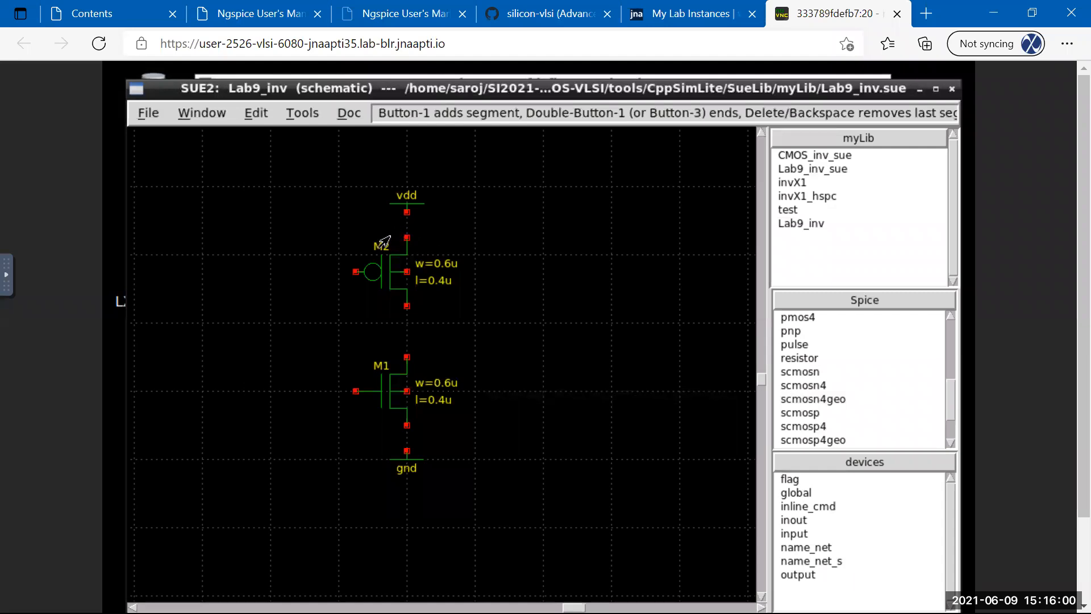
pyautogui.scroll(-2, 1064, 213)
pyautogui.scroll(1, 1064, 186)
pyautogui.scroll(1, 1065, 187)
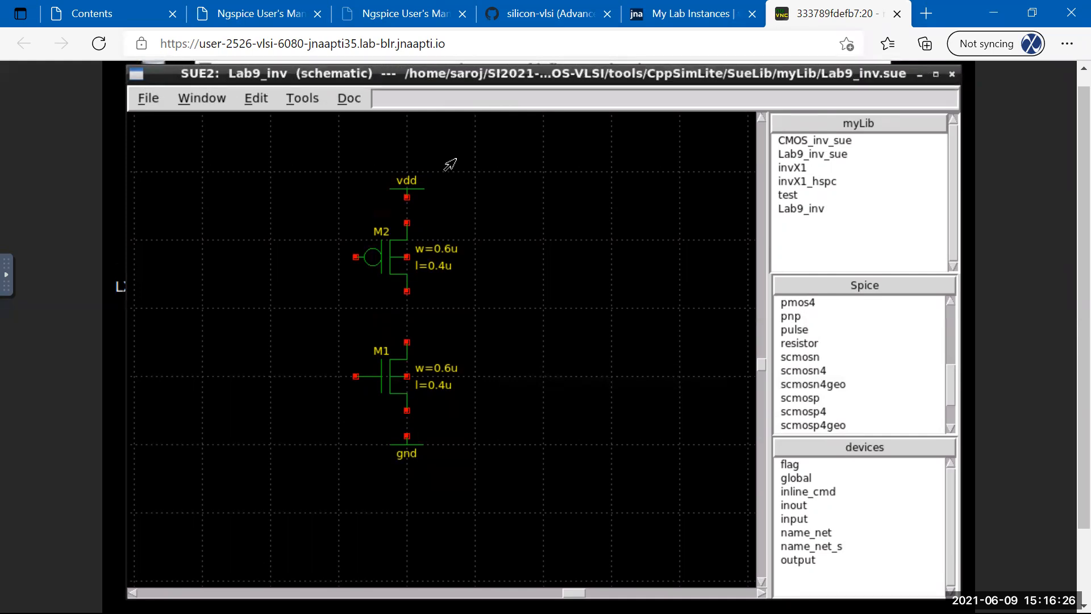
# Wire M2's top to vdd, join the M1 and M2 drains, and connect M1's bottom to gnd.
pyautogui.press('w')
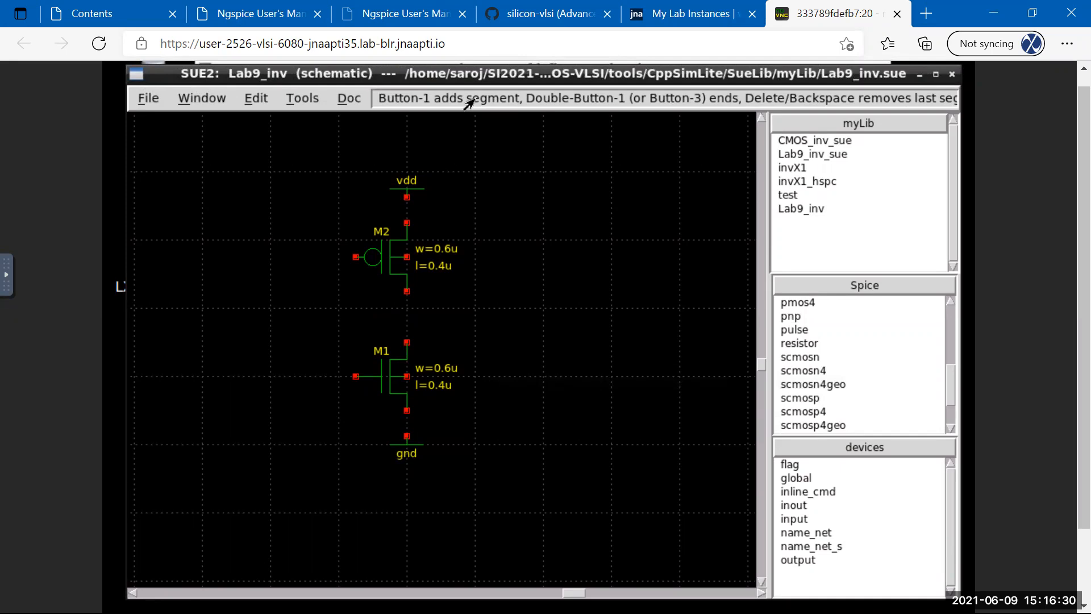
pyautogui.doubleClick(406, 197)
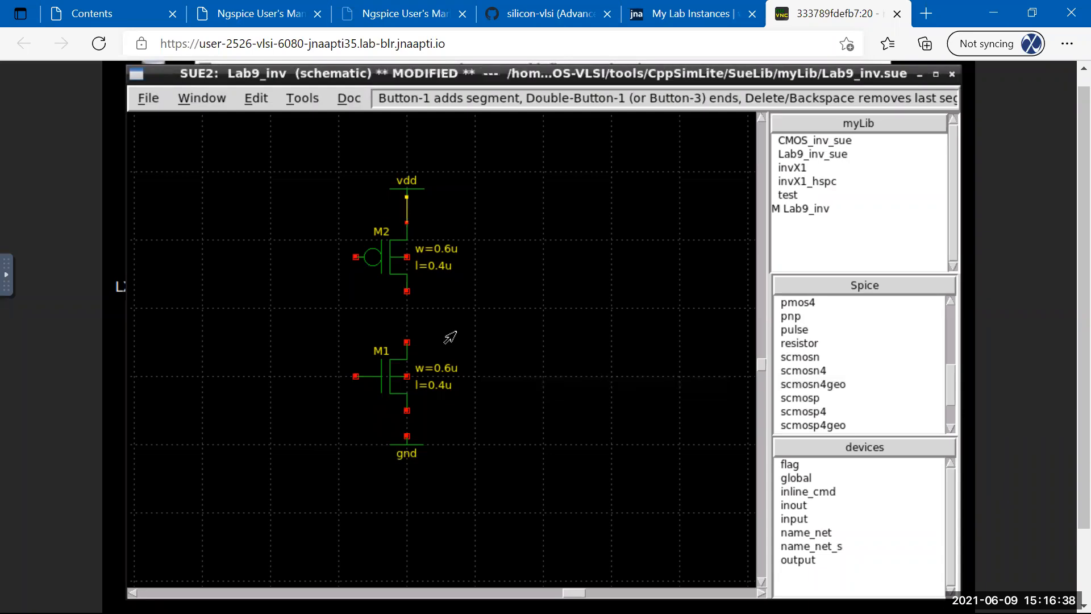
pyautogui.click(406, 343)
pyautogui.doubleClick(406, 291)
pyautogui.doubleClick(407, 411)
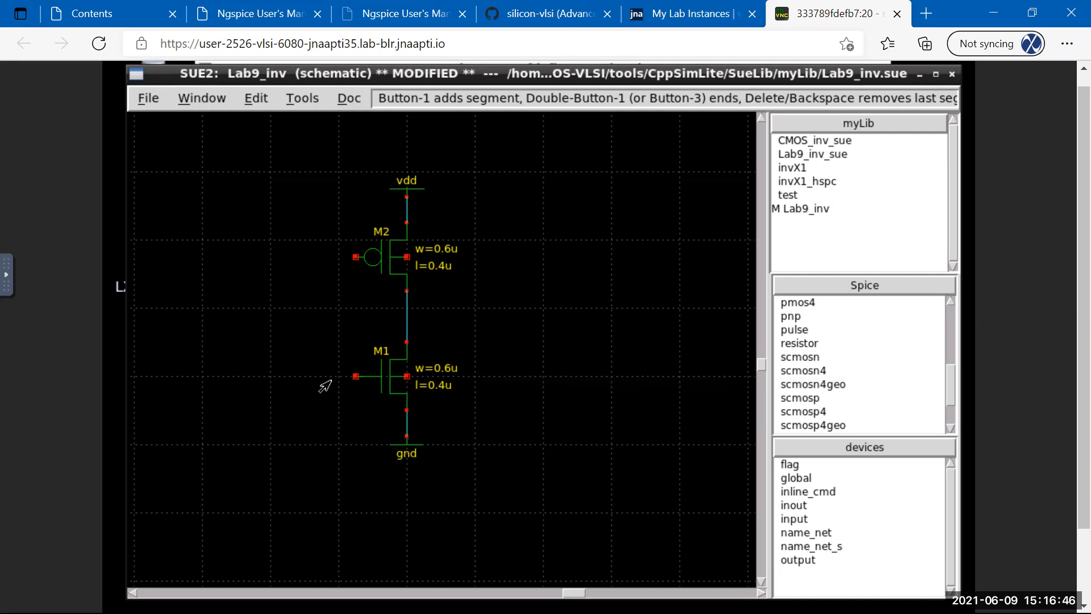
# Tie the M1 and M2 gates together and run M2's body wire up to vdd.
pyautogui.click(331, 256)
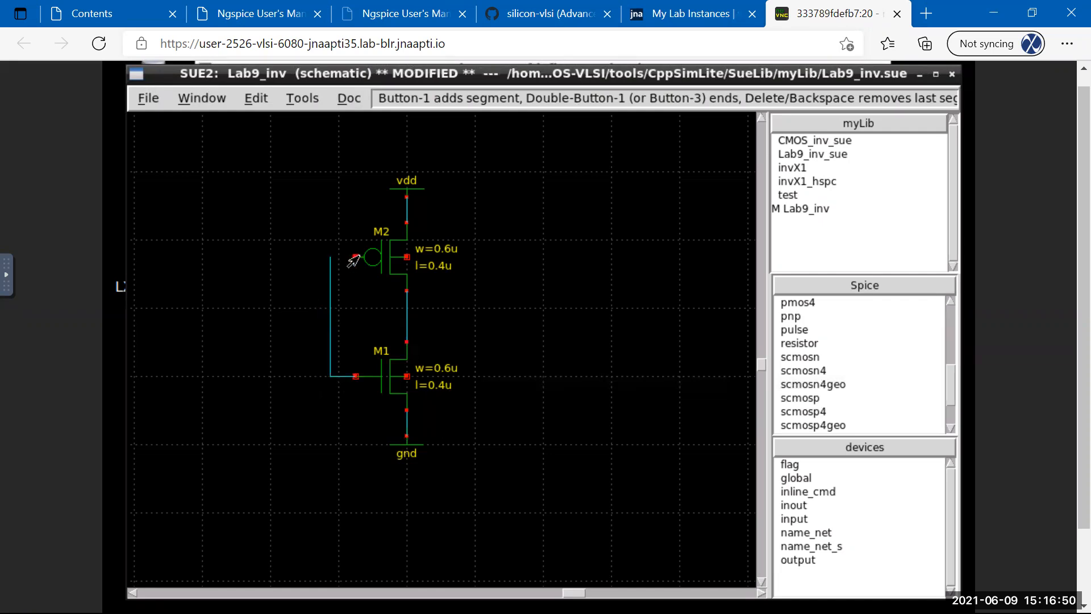
pyautogui.doubleClick(356, 257)
pyautogui.click(428, 208)
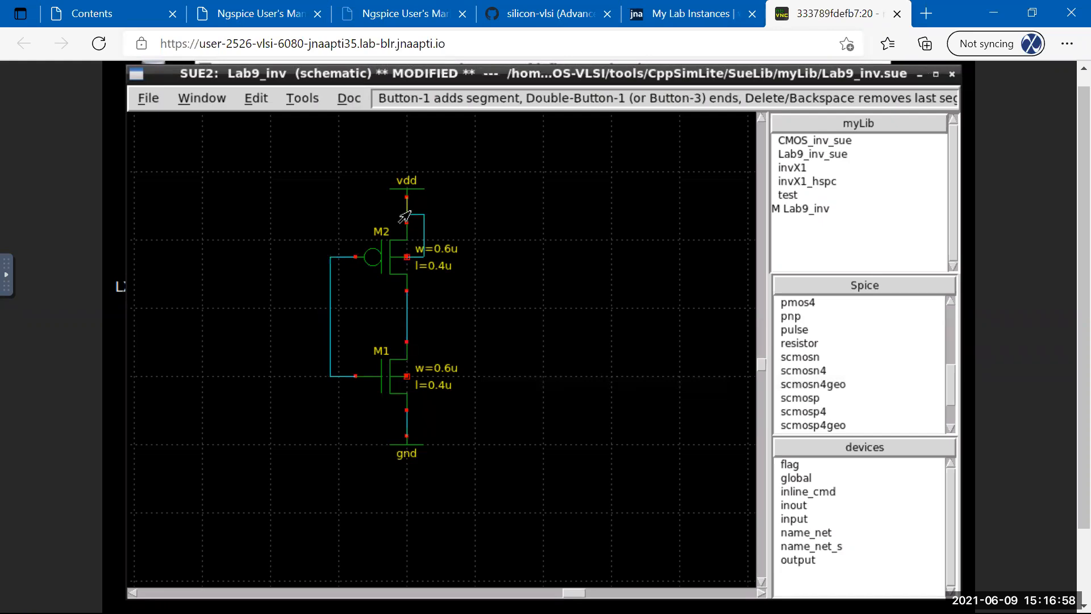
pyautogui.doubleClick(407, 215)
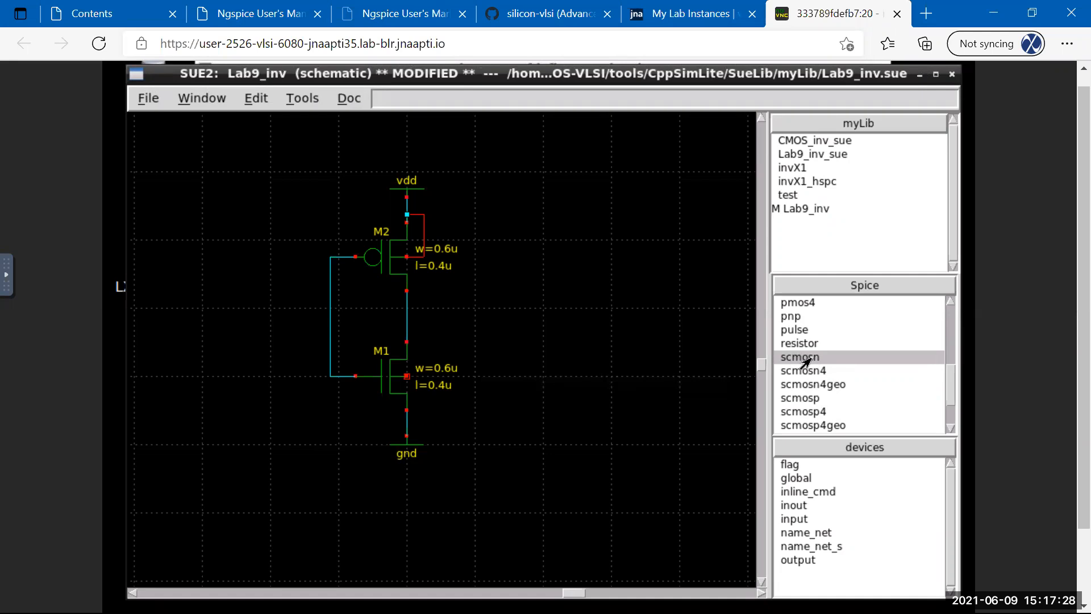
pyautogui.click(810, 358)
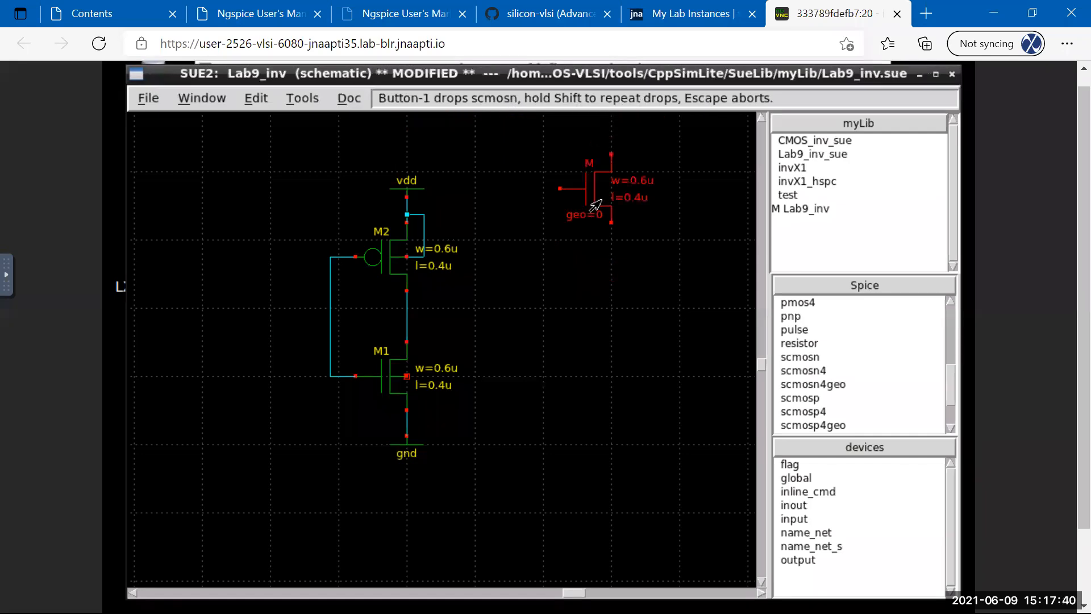
pyautogui.click(596, 207)
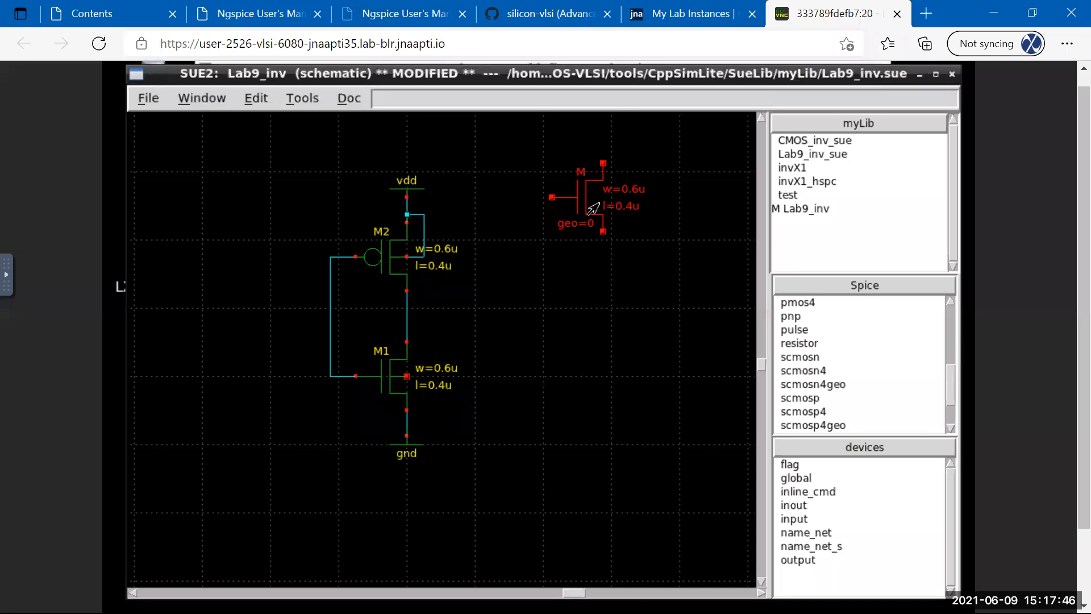
pyautogui.press('Delete')
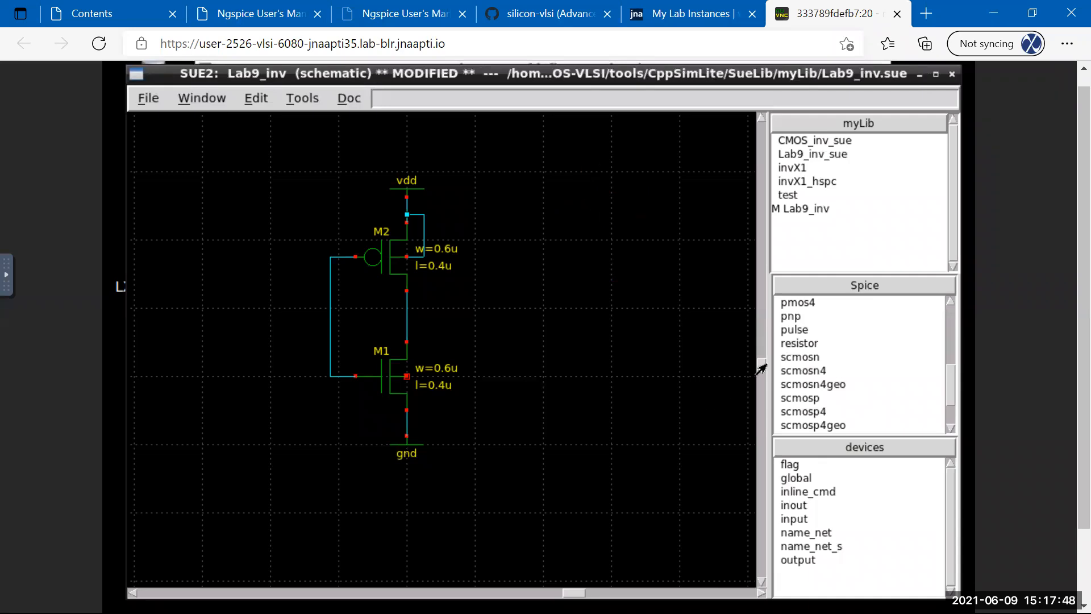
pyautogui.click(788, 359)
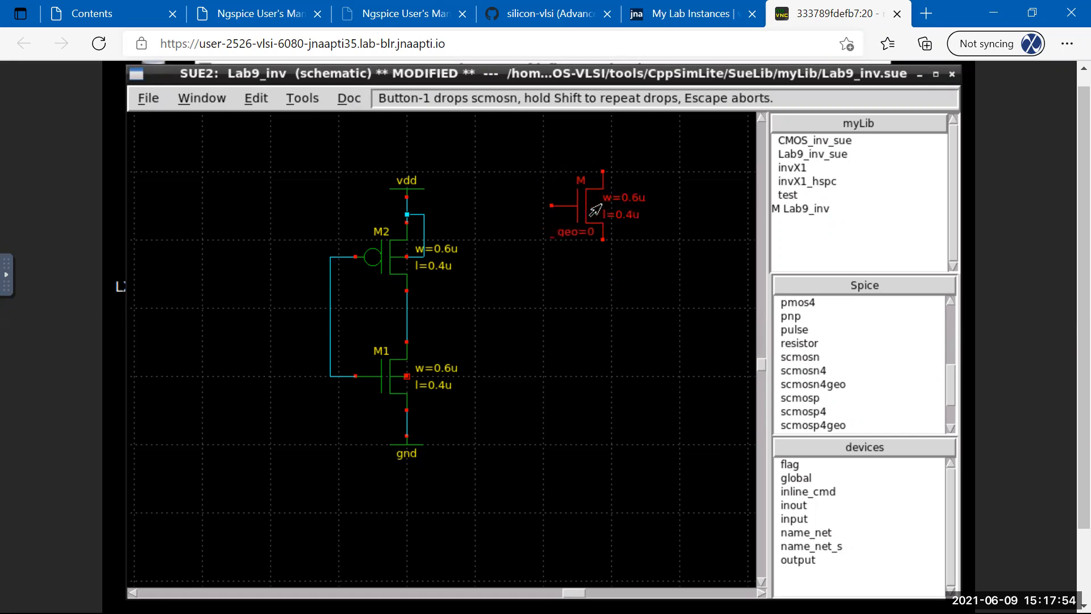
pyautogui.keyDown('shift'); pyautogui.click(595, 210); pyautogui.keyUp('shift')
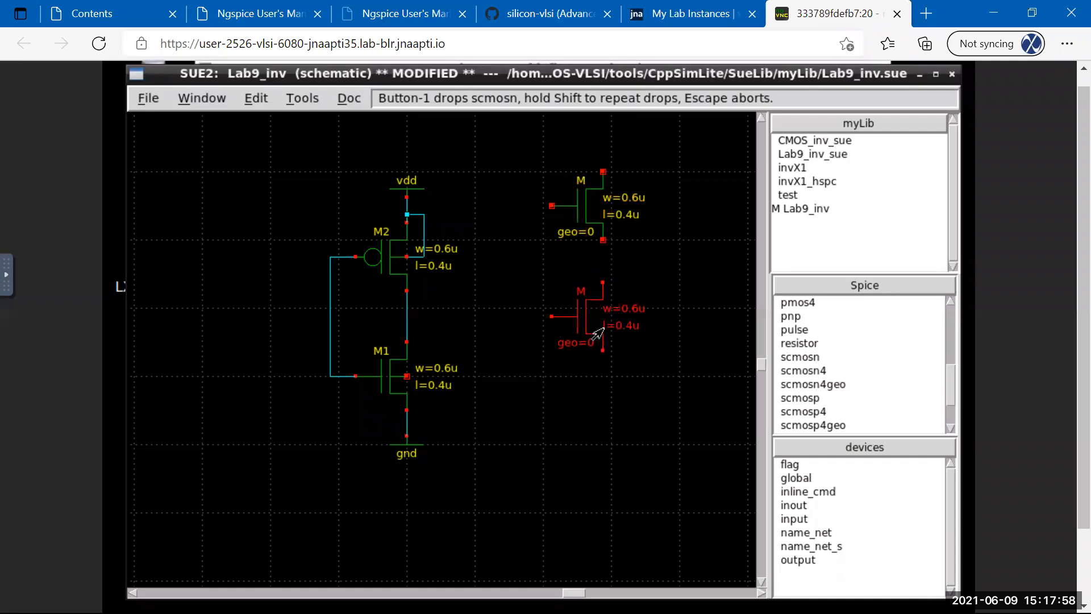
pyautogui.keyDown('shift'); pyautogui.click(595, 310); pyautogui.keyUp('shift')
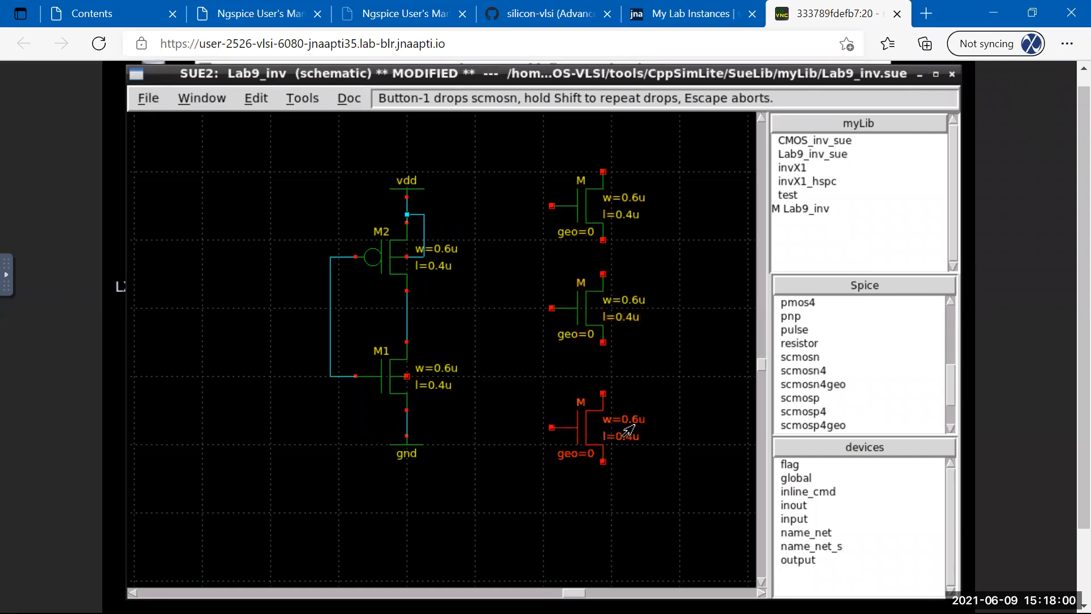
pyautogui.click(597, 429)
pyautogui.click(594, 206)
pyautogui.press('Delete')
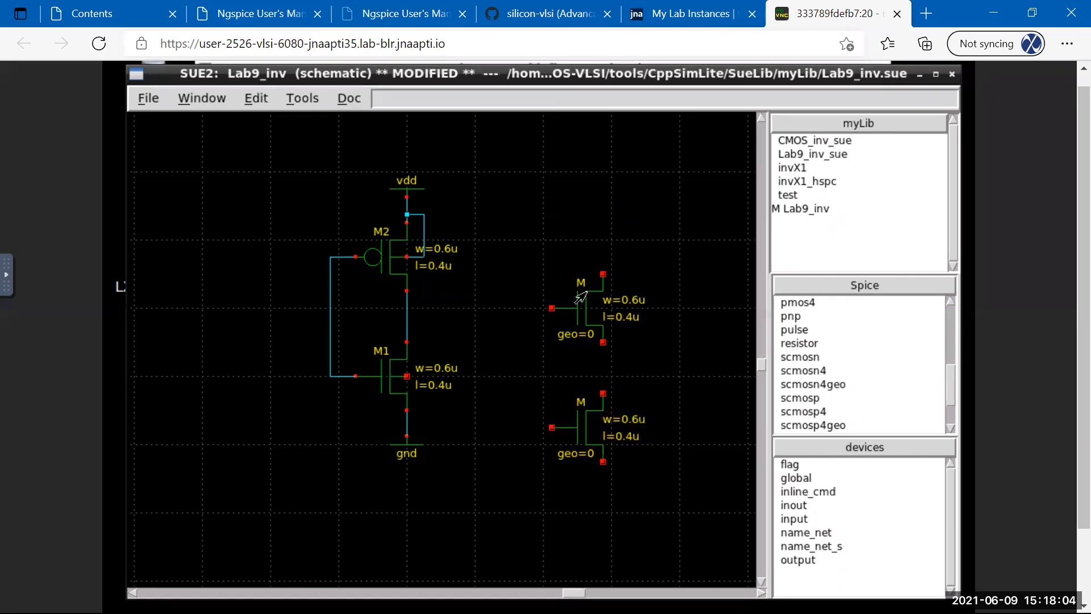
pyautogui.click(581, 306)
pyautogui.press('Delete')
pyautogui.click(578, 409)
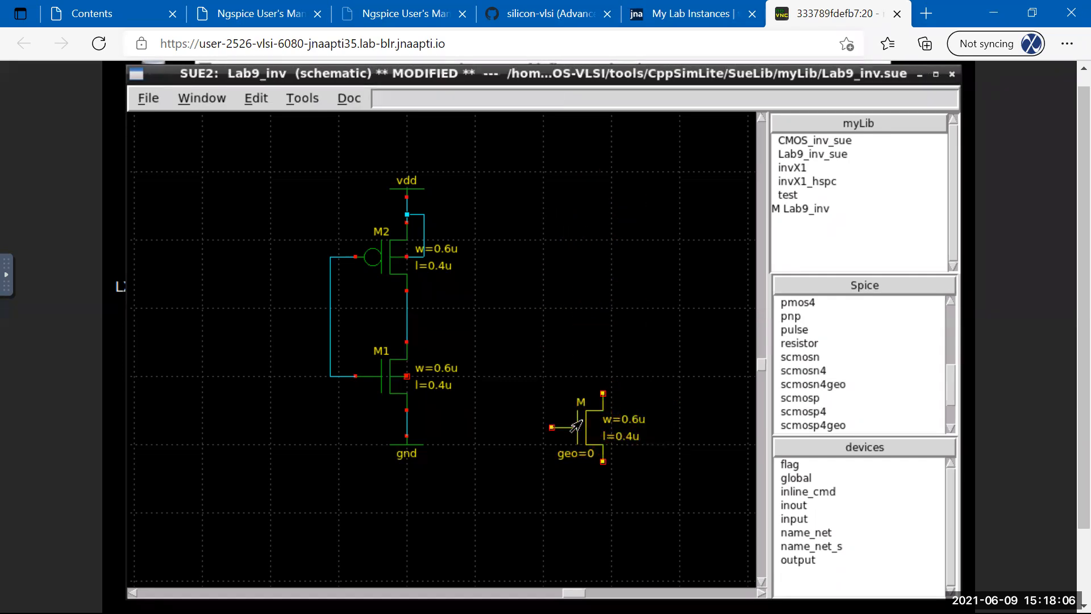
pyautogui.press('Delete')
pyautogui.click(385, 381)
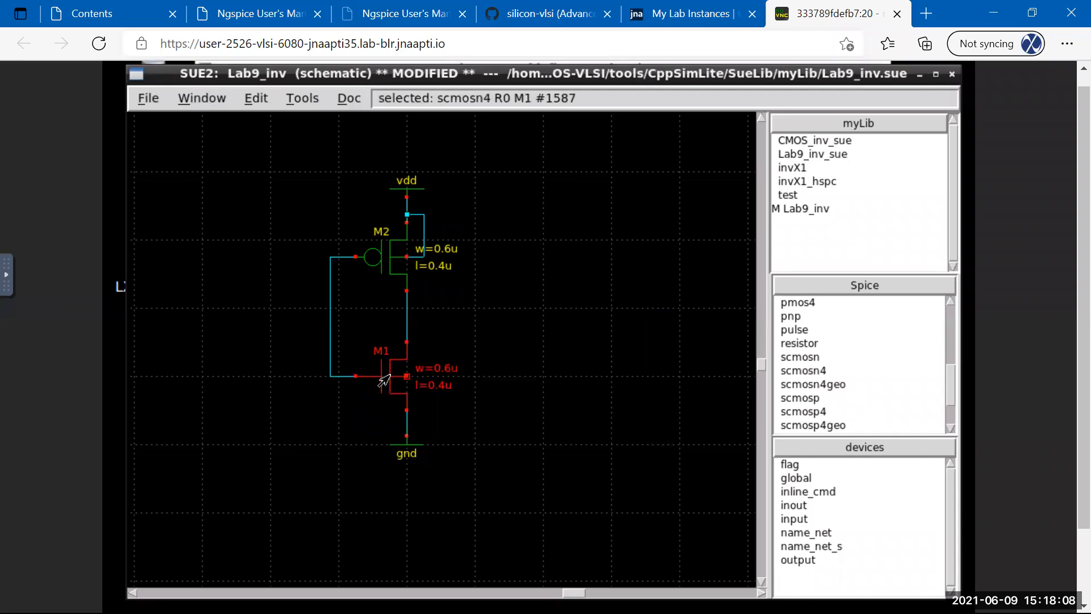
# Nudge M1 into place, confirm its scmosn4 settings, and wire its bulk terminal to gnd.
pyautogui.moveTo(385, 381); pyautogui.dragTo(395, 380)
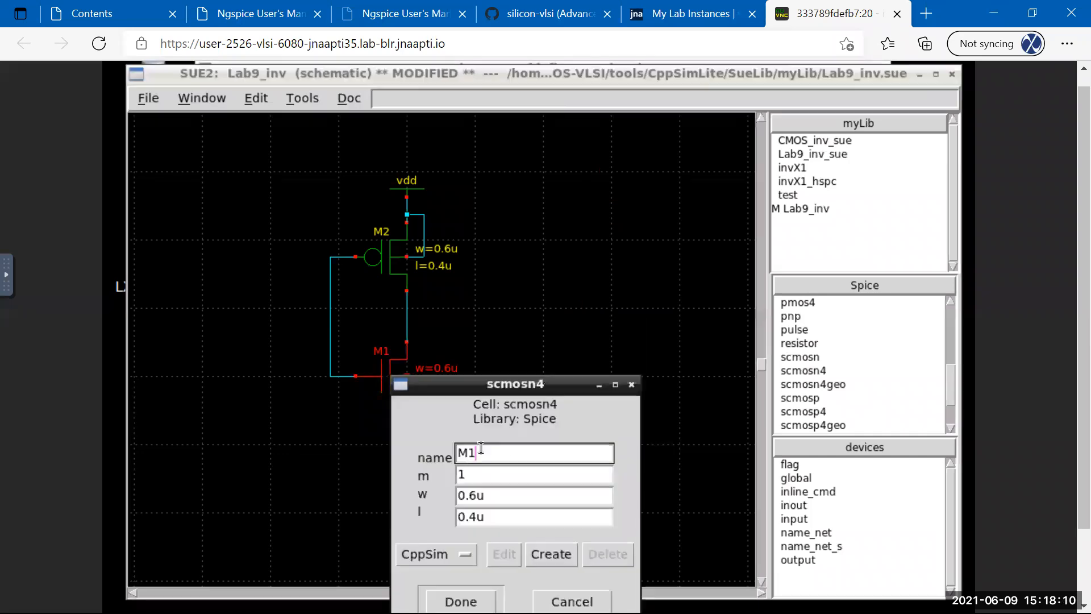
pyautogui.click(630, 385)
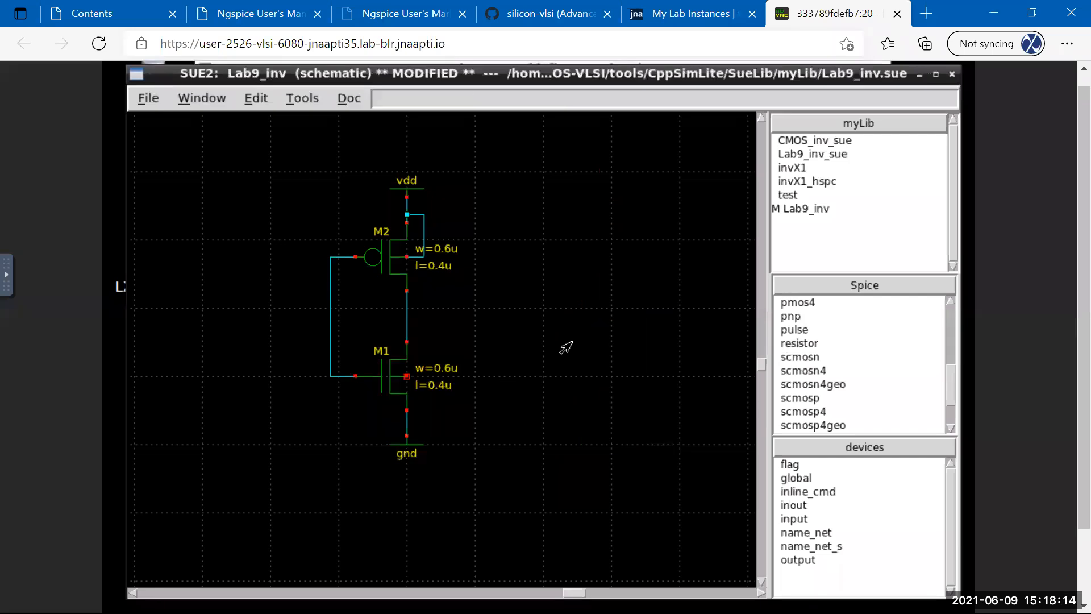
pyautogui.click(407, 376)
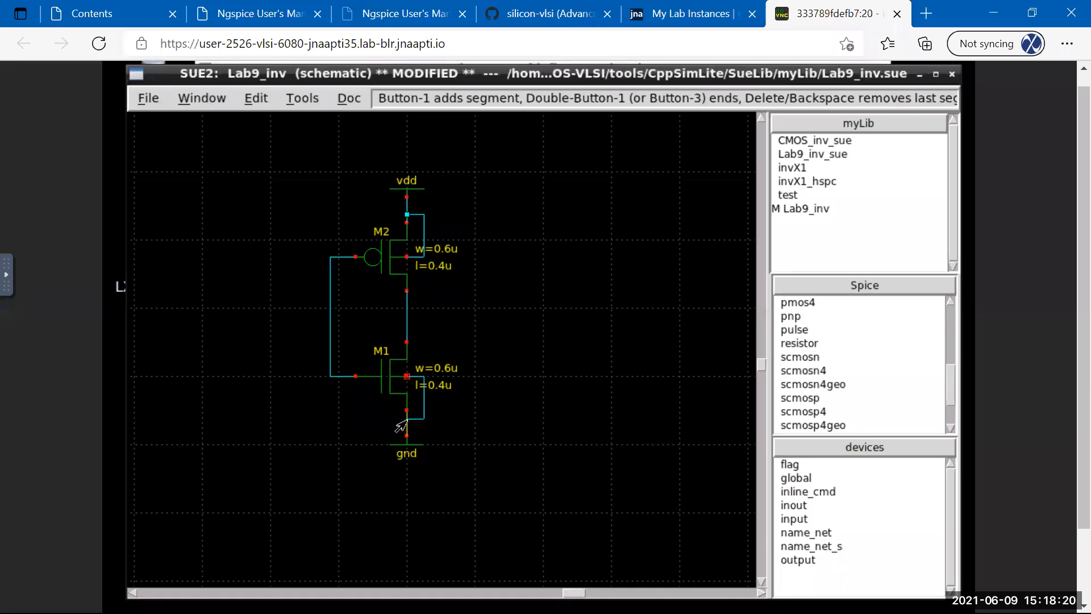
pyautogui.doubleClick(405, 418)
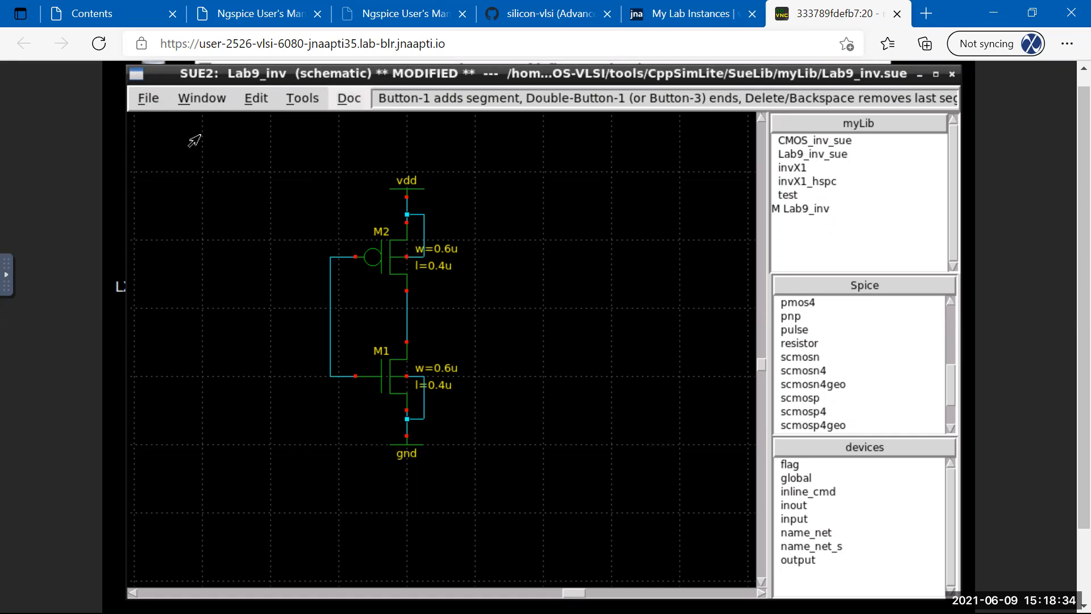
# Save the Lab9_inv schematic with File > Save.
pyautogui.click(148, 103)
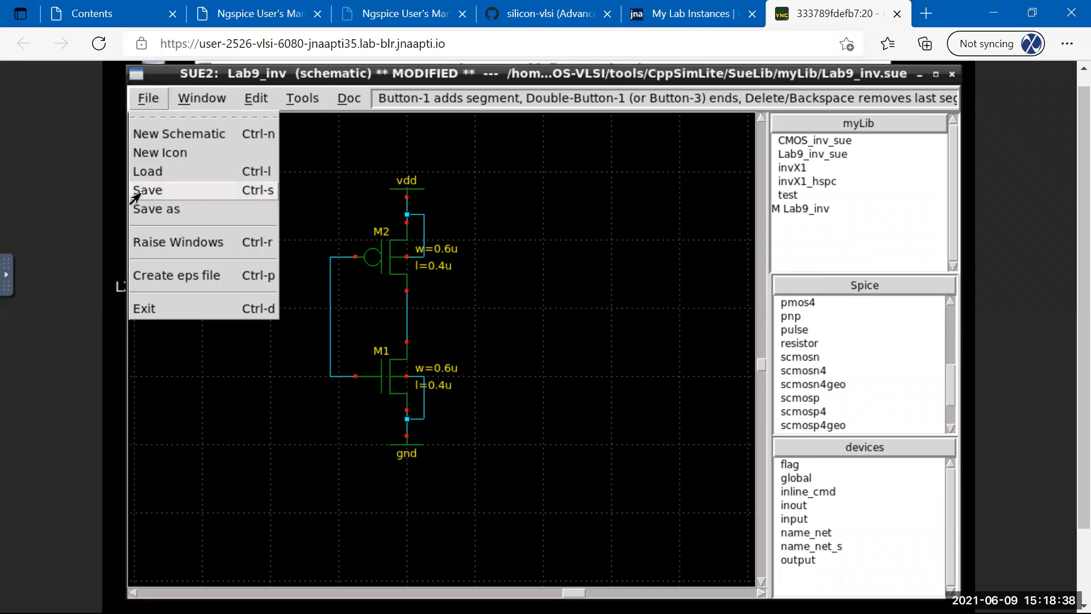
pyautogui.click(138, 195)
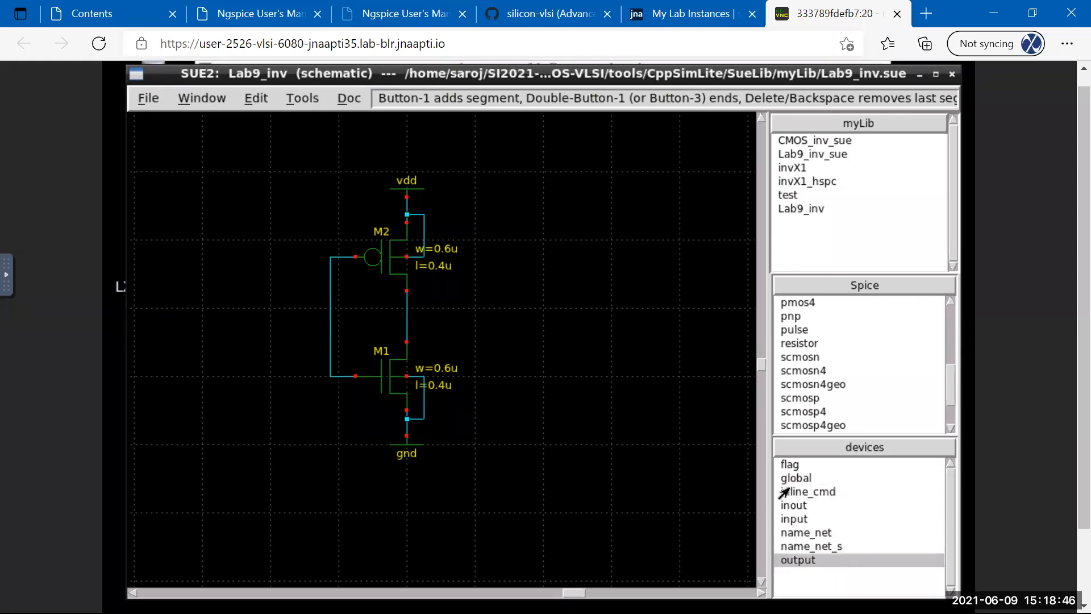
# Place an input pin left of the transistors and an output pin right of them.
pyautogui.click(790, 520)
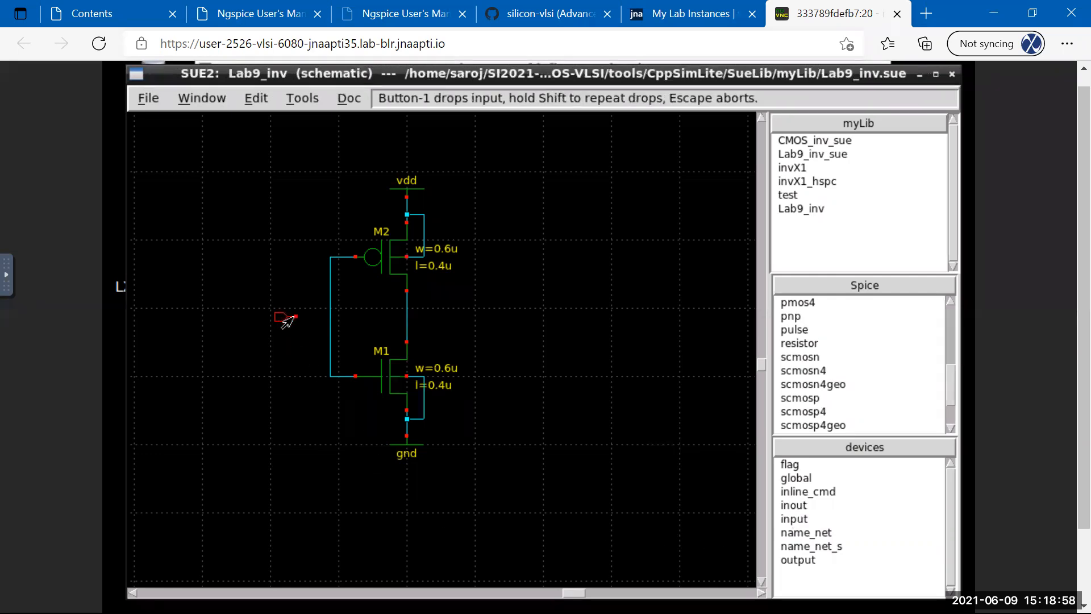
pyautogui.click(287, 322)
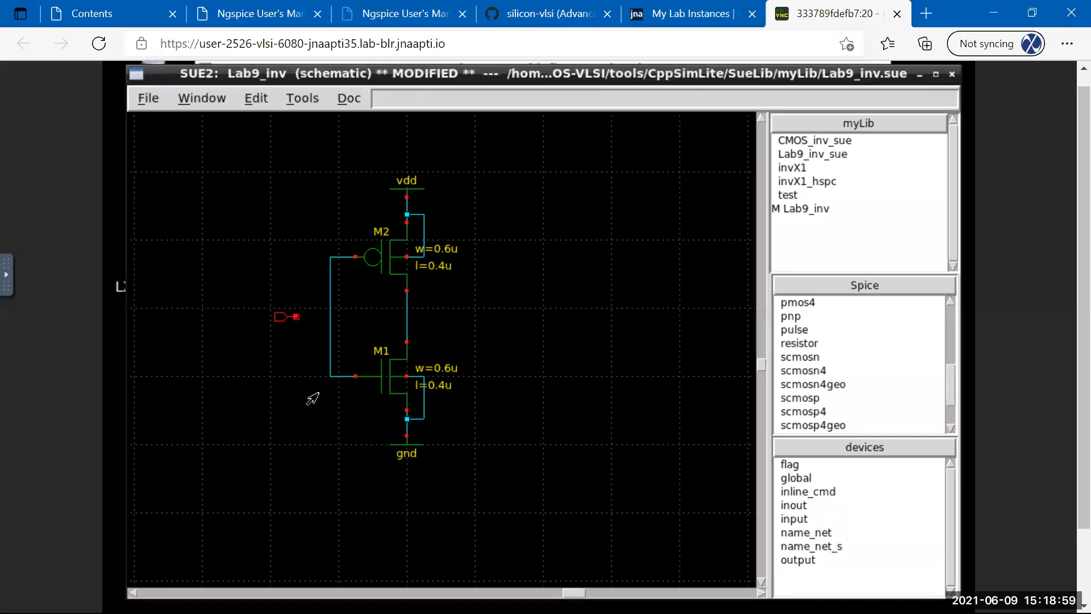
pyautogui.click(795, 559)
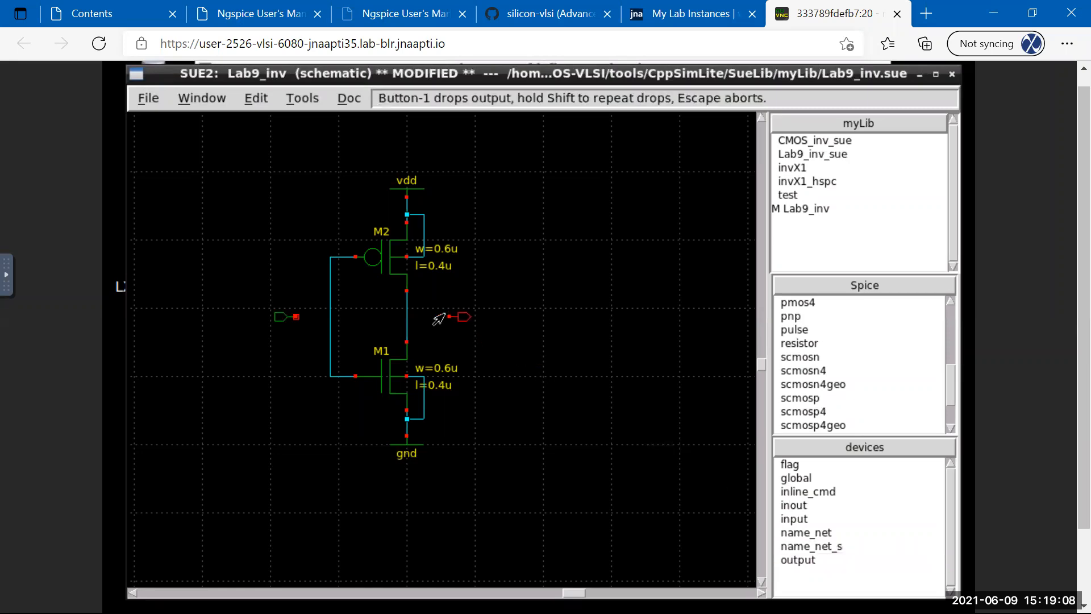
pyautogui.click(439, 315)
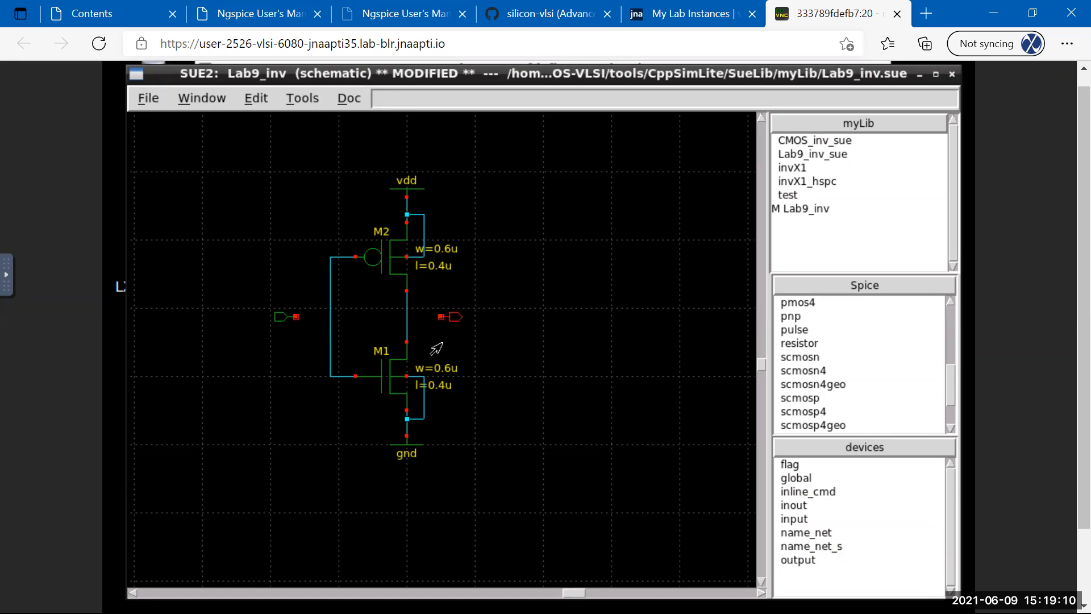
# Name the pins vin and vout, then wire vin to the gate line.
pyautogui.doubleClick(278, 319)
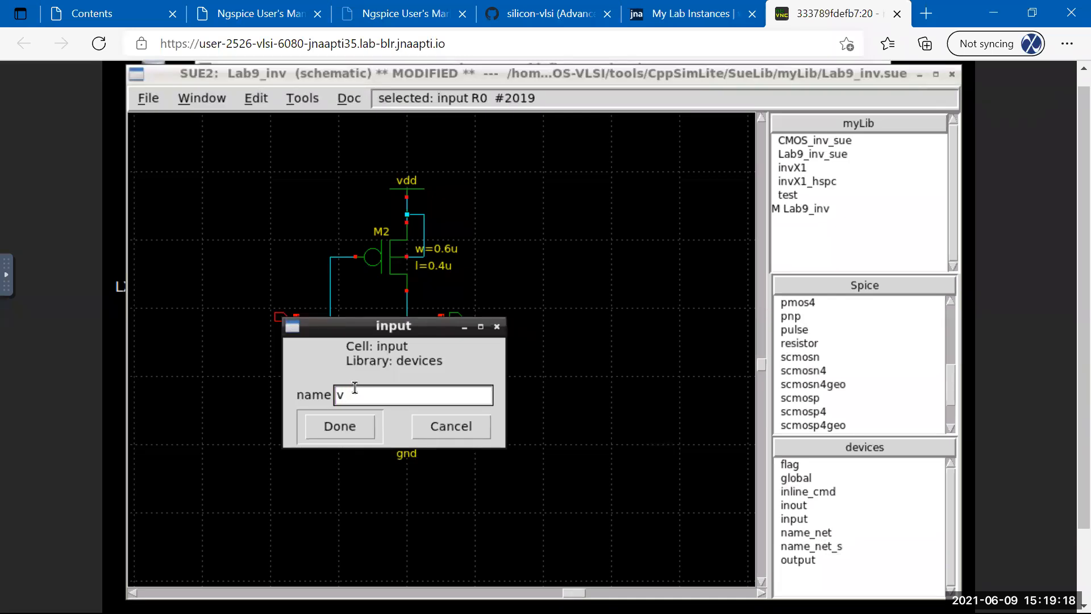
pyautogui.click(340, 426)
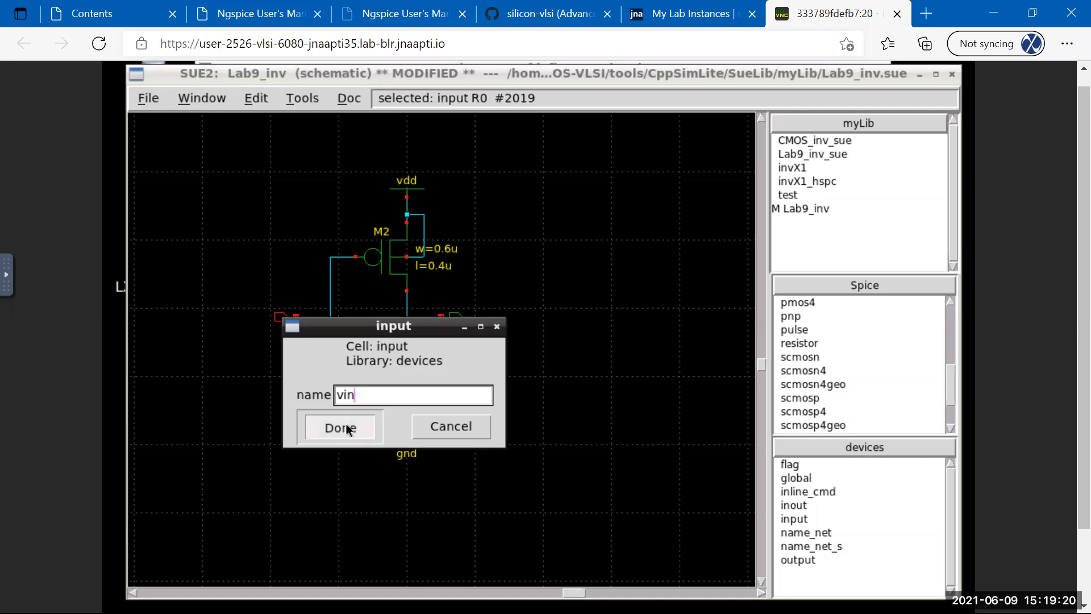
pyautogui.doubleClick(452, 317)
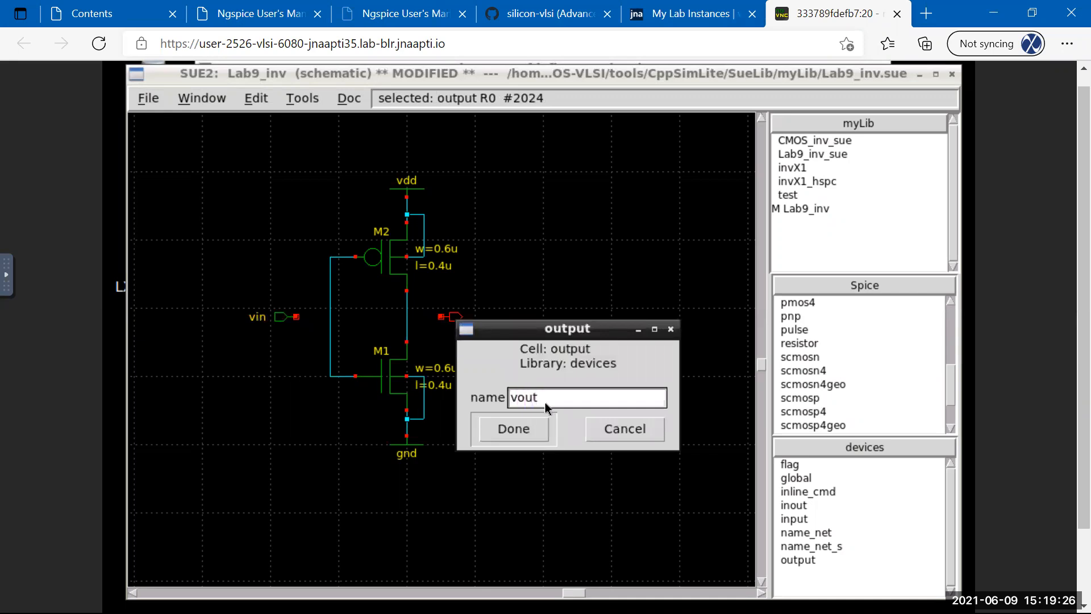
pyautogui.click(506, 432)
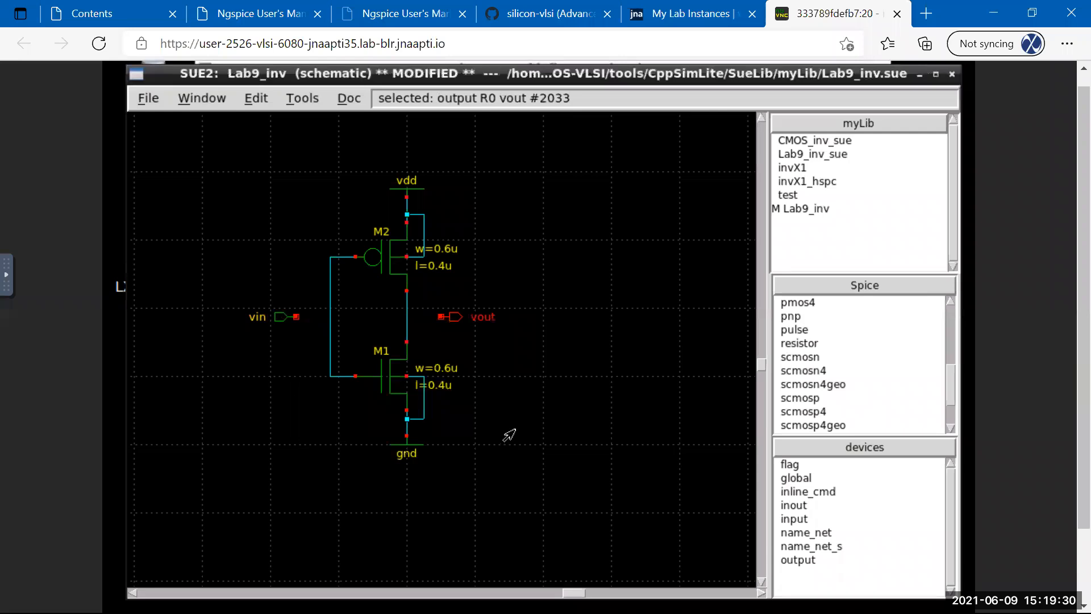
pyautogui.click(515, 429)
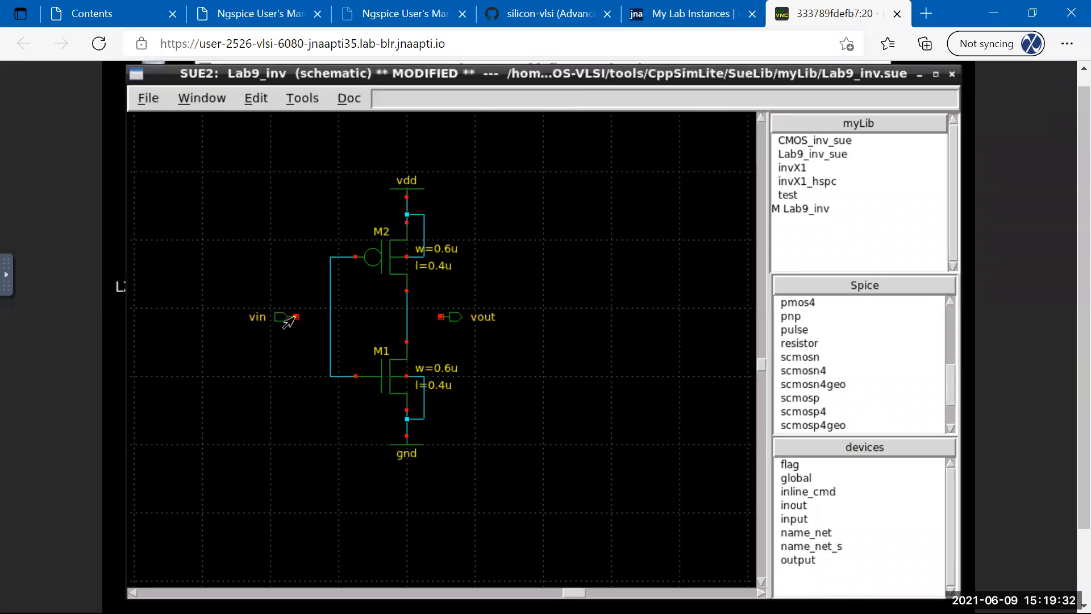
pyautogui.click(292, 318)
pyautogui.doubleClick(330, 316)
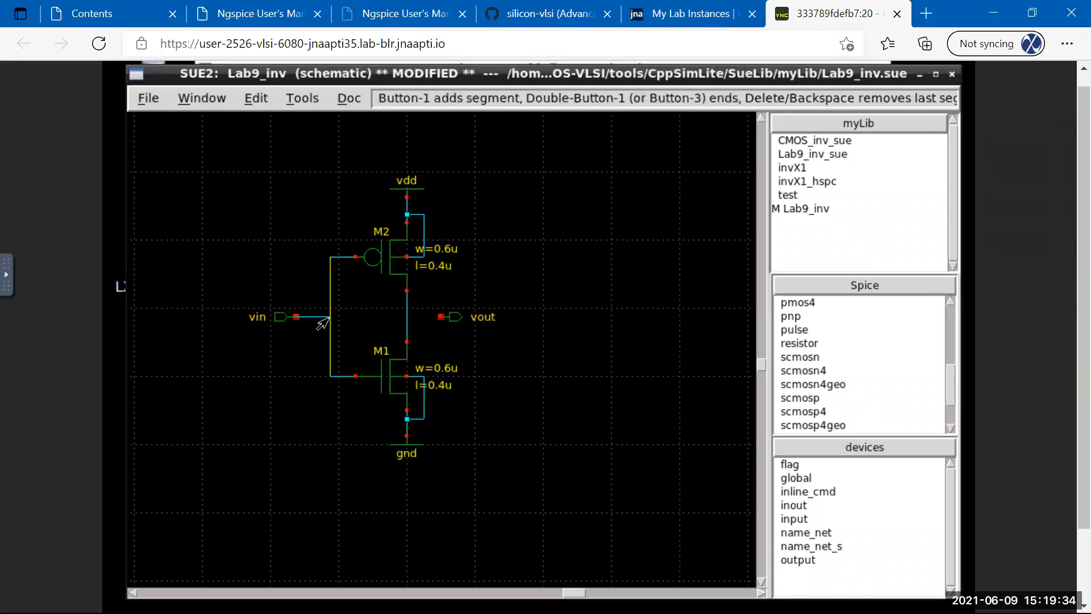
# Wire the vout pin to the drain line.
pyautogui.click(441, 318)
pyautogui.doubleClick(402, 324)
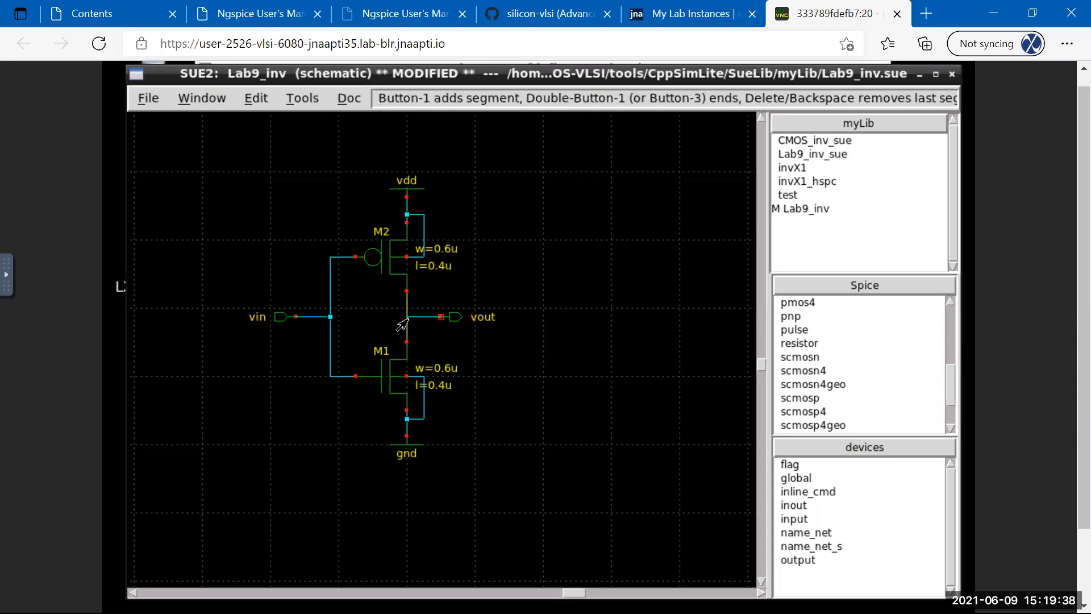
pyautogui.click(407, 341)
# Save the schematic, then delete the wire from vin up to M2's gate.
pyautogui.click(148, 98)
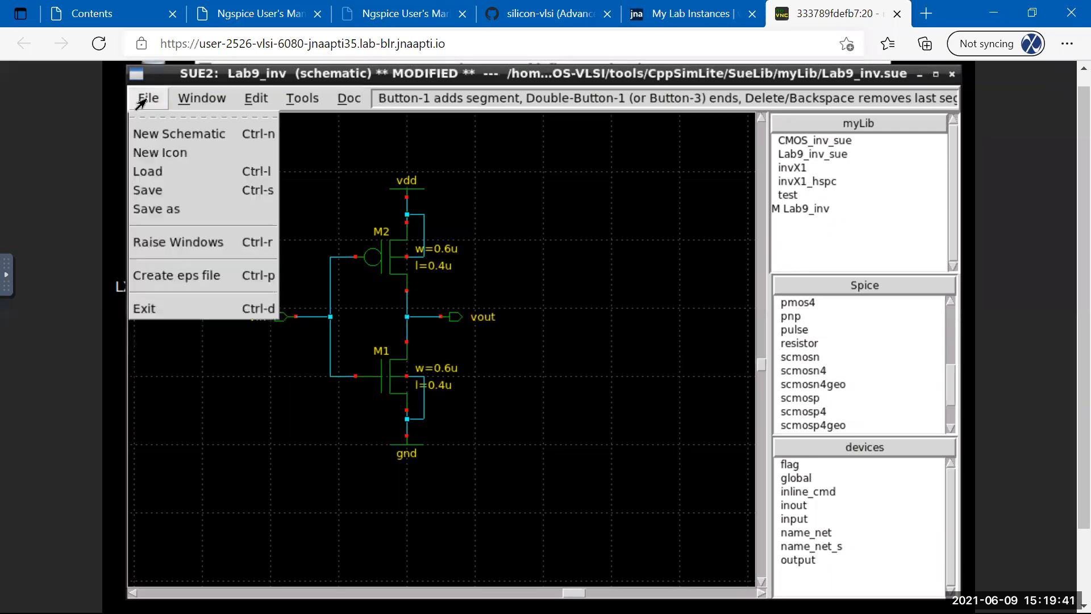
pyautogui.click(142, 190)
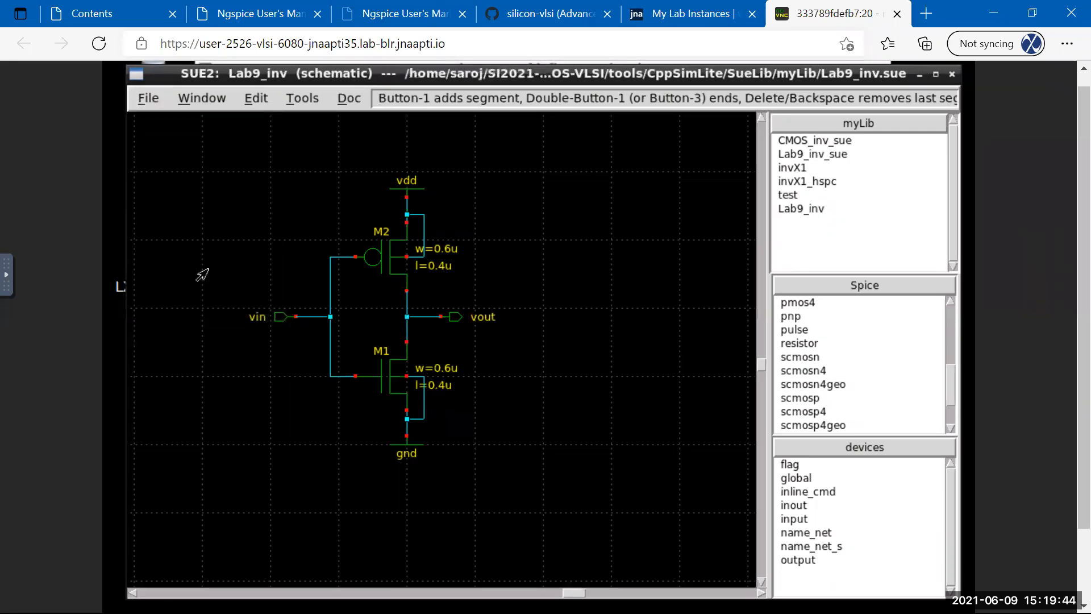
pyautogui.click(330, 287)
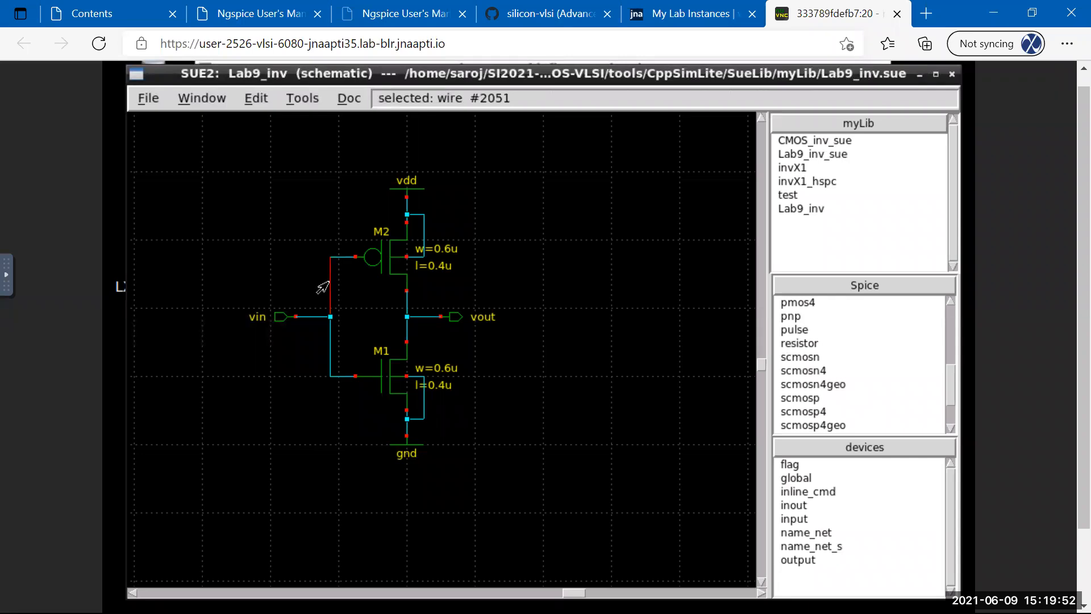
pyautogui.press('Delete')
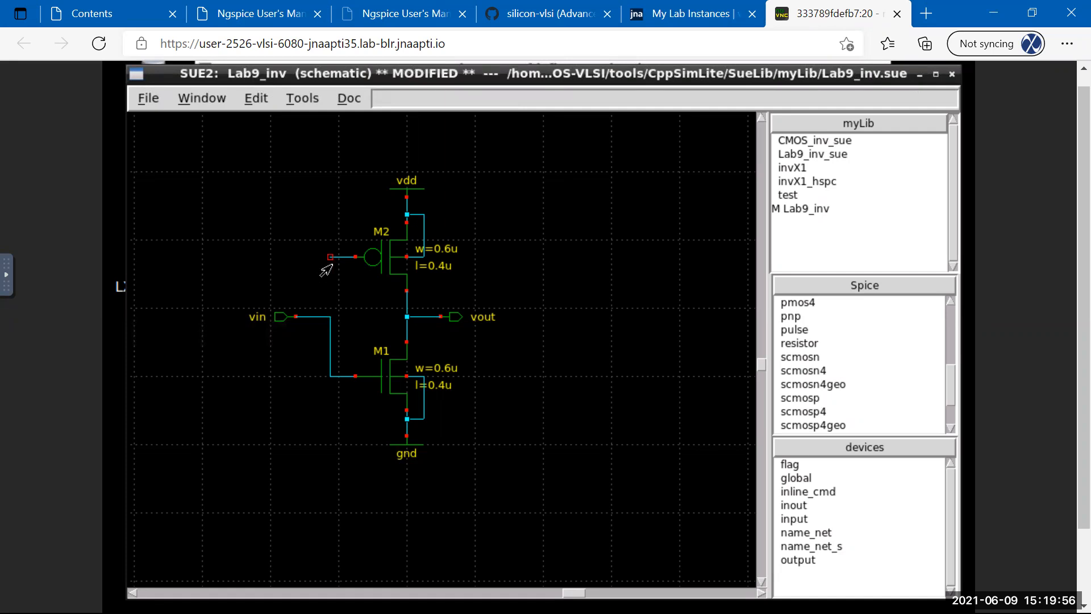
# Wire M2's gate down to the vin junction so vin drives both gates.
pyautogui.click(330, 257)
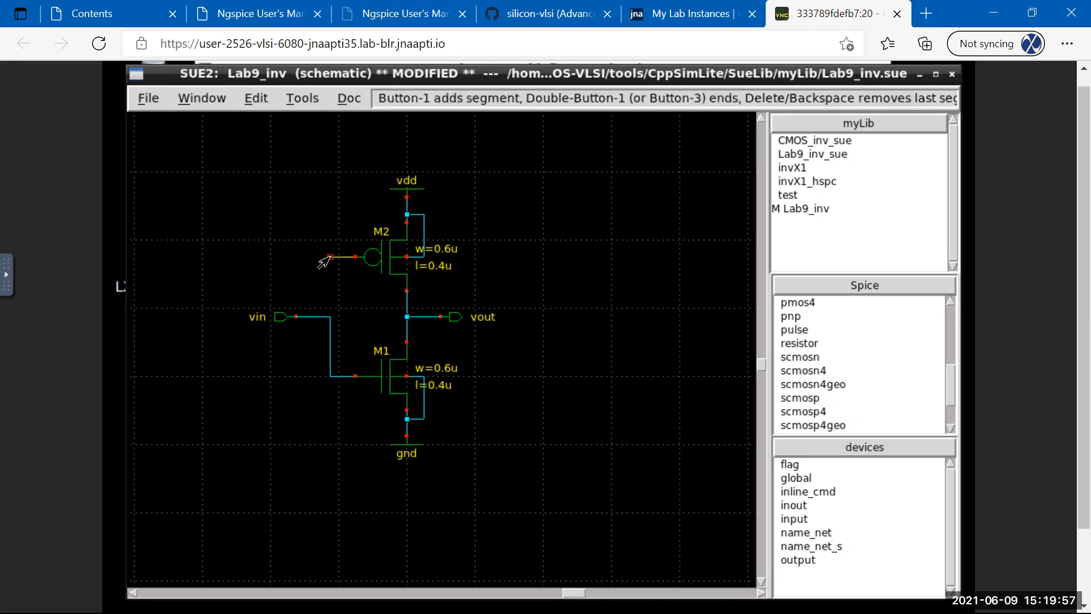
pyautogui.doubleClick(329, 316)
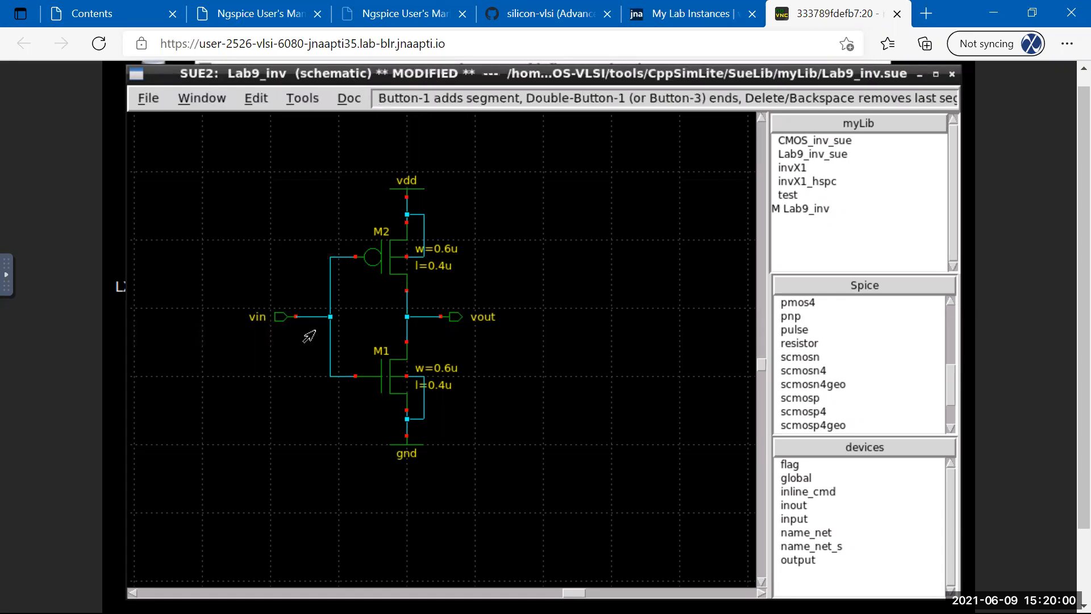
pyautogui.press('Escape')
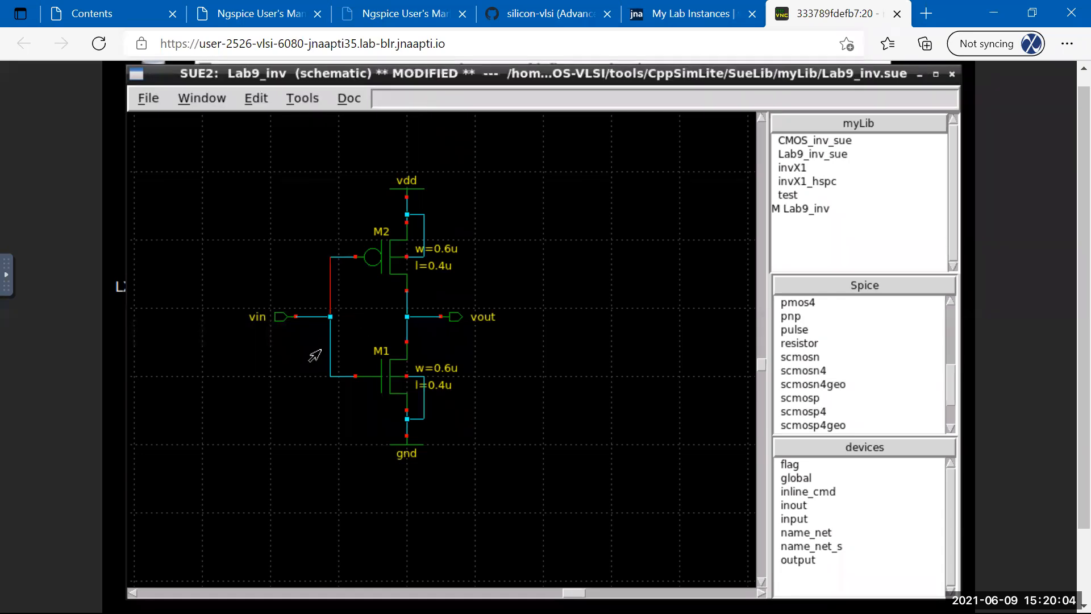
pyautogui.click(285, 358)
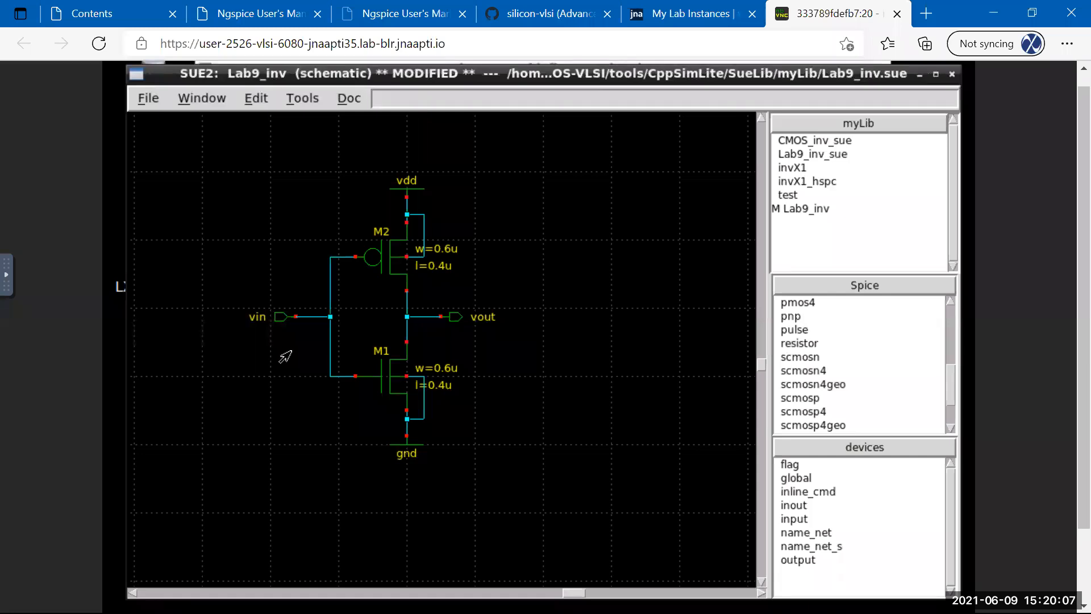
# Save the Lab9_inv schematic via File > Save.
pyautogui.click(248, 100)
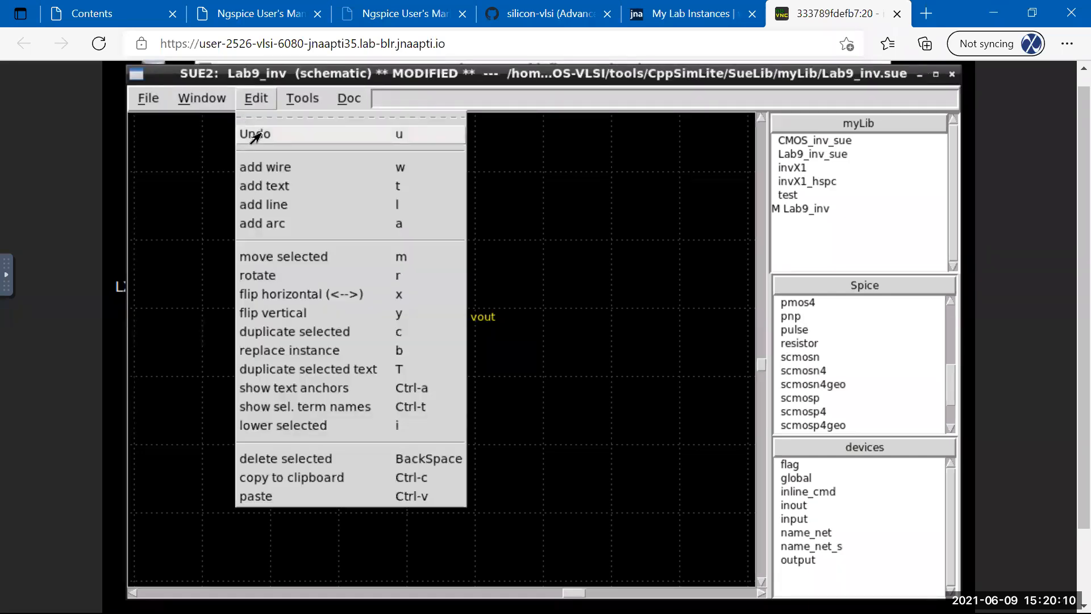
pyautogui.click(547, 147)
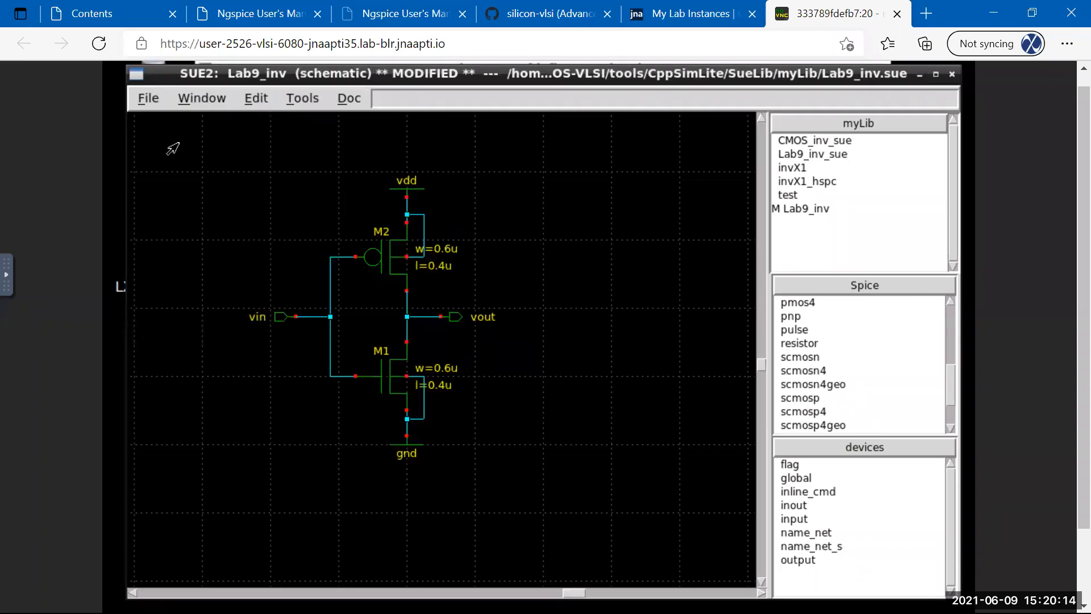
pyautogui.click(139, 101)
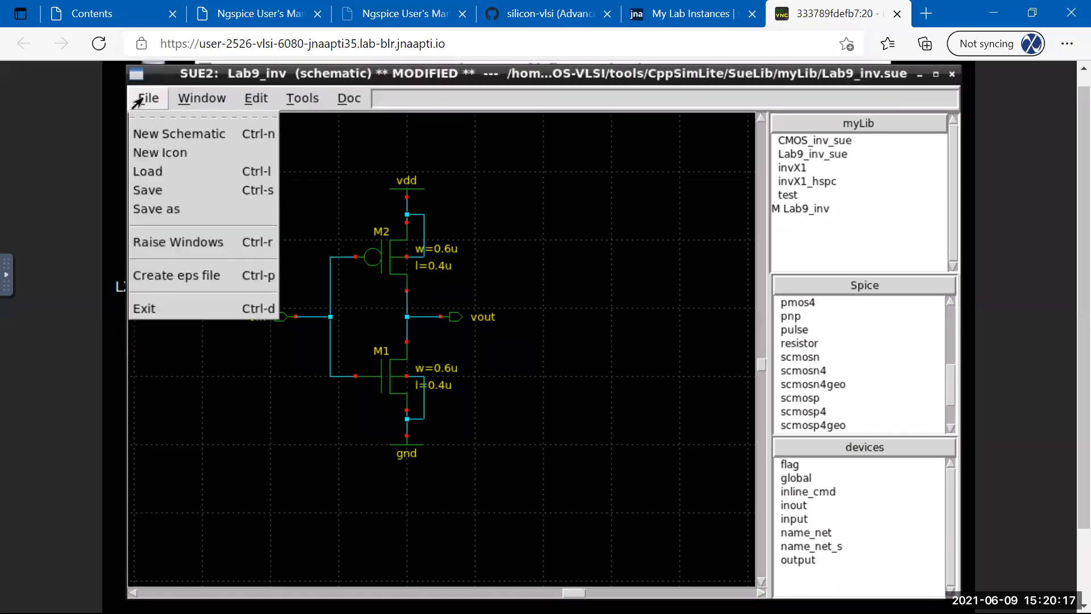
pyautogui.click(138, 193)
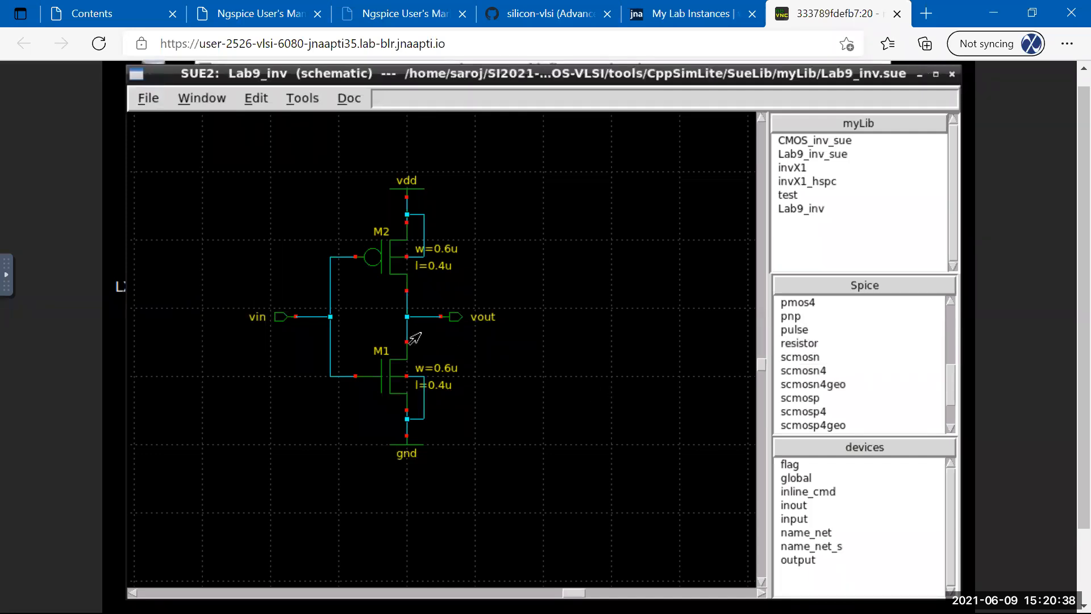
pyautogui.press('w')
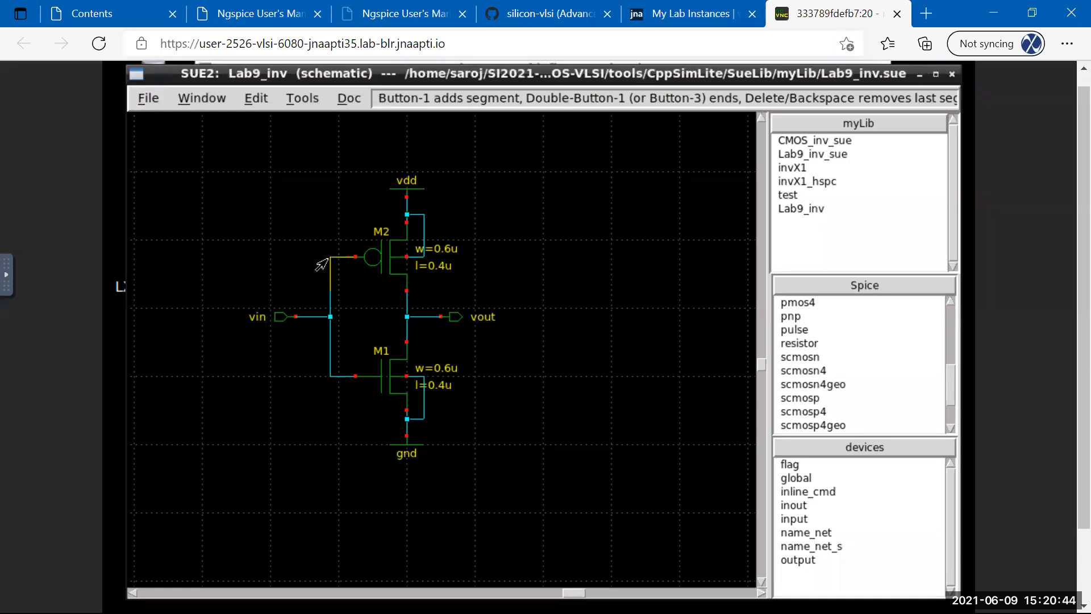
# Drop an extra NMOS at the right, then undo several edits with Edit > Undo.
pyautogui.click(791, 360)
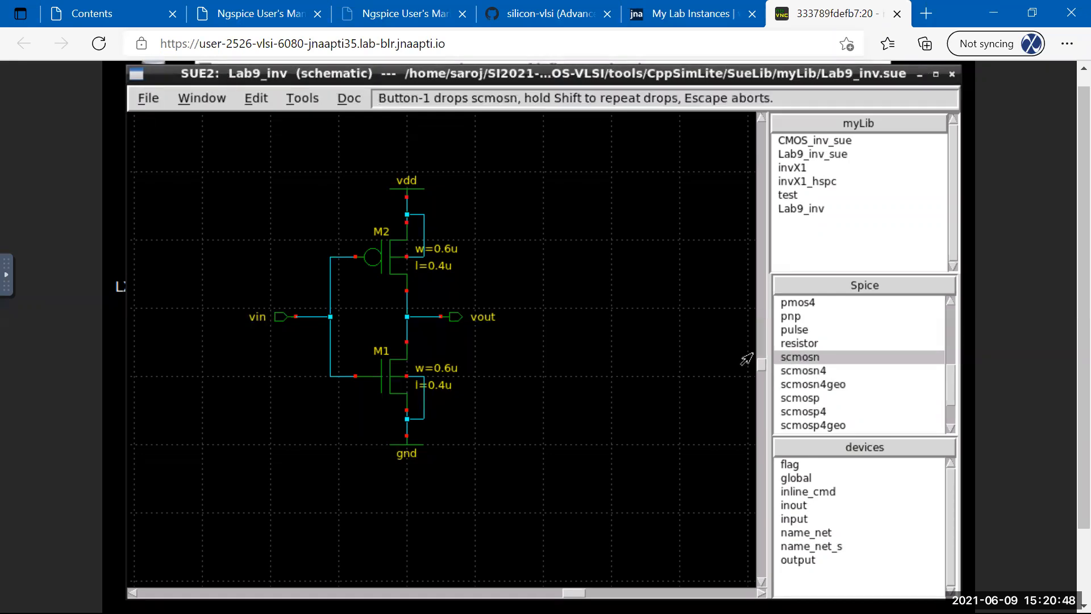
pyautogui.click(614, 312)
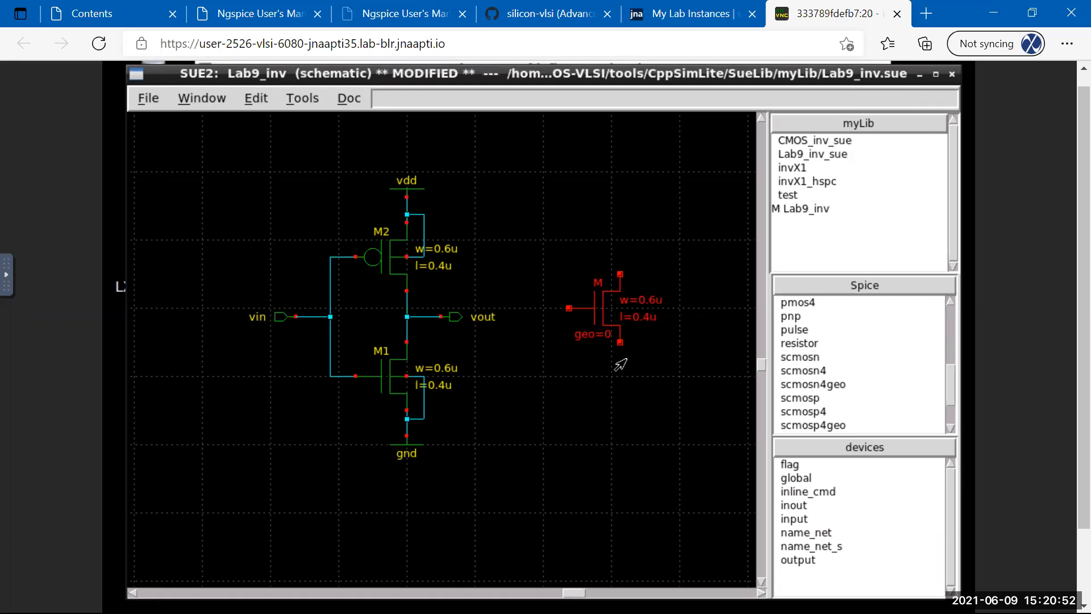
pyautogui.press('Tab')
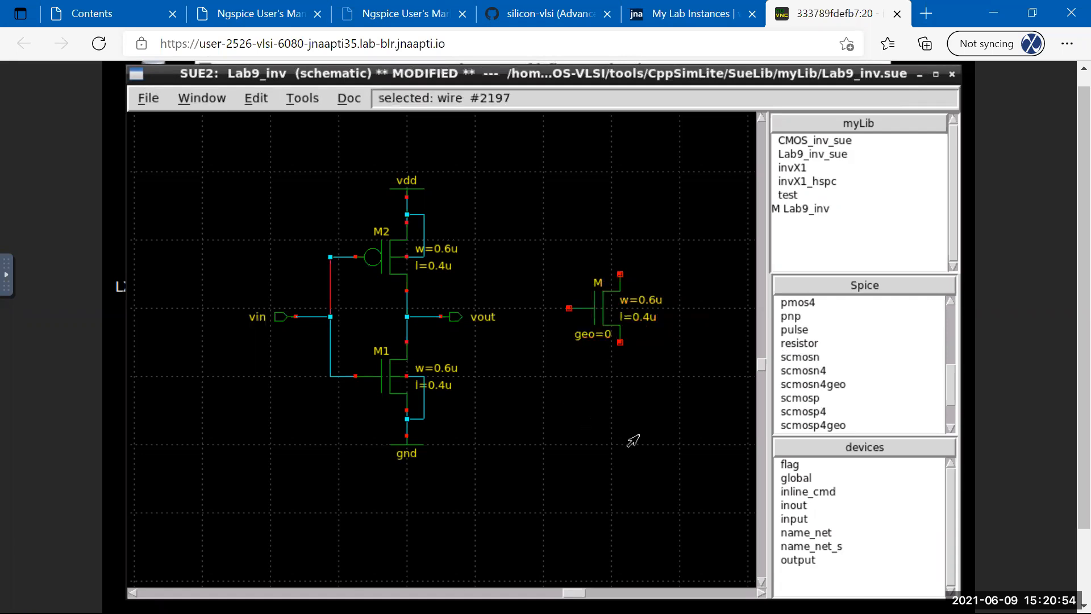
pyautogui.press('u')
pyautogui.press('u')
pyautogui.press('u')
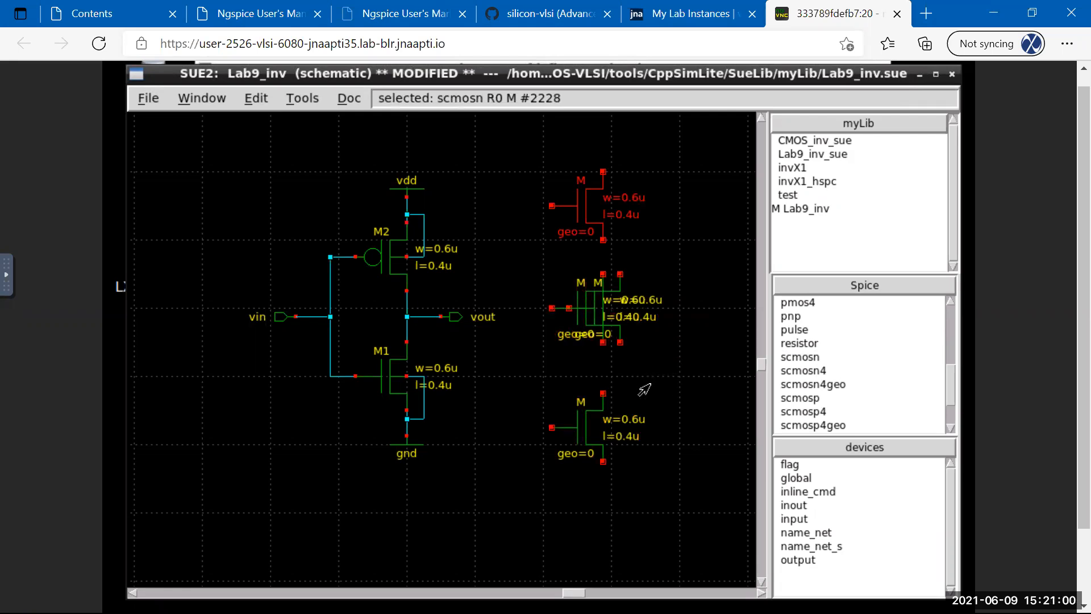
pyautogui.click(250, 102)
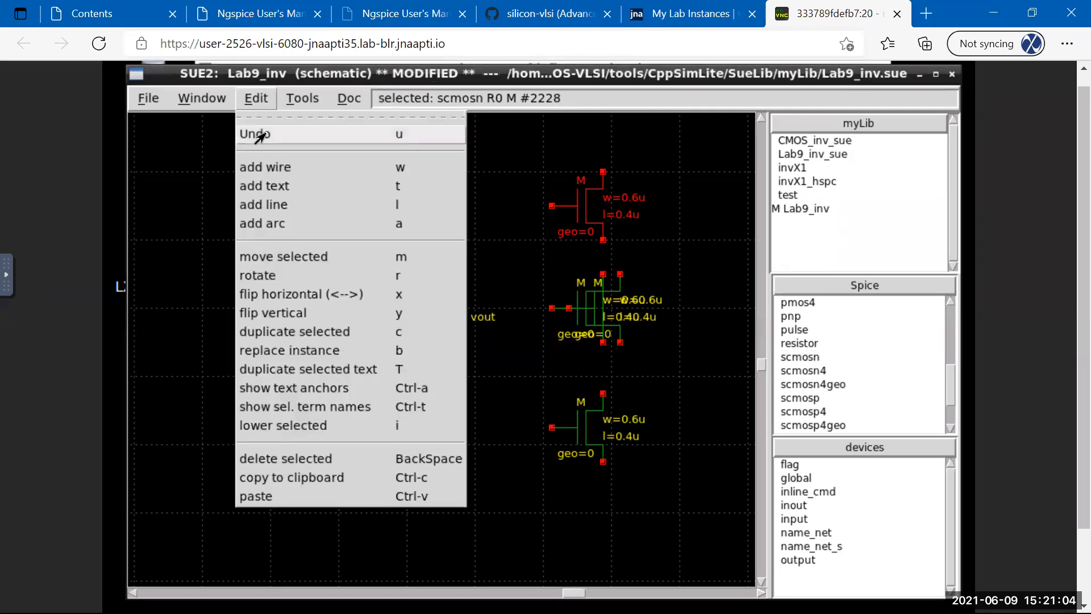
pyautogui.click(260, 134)
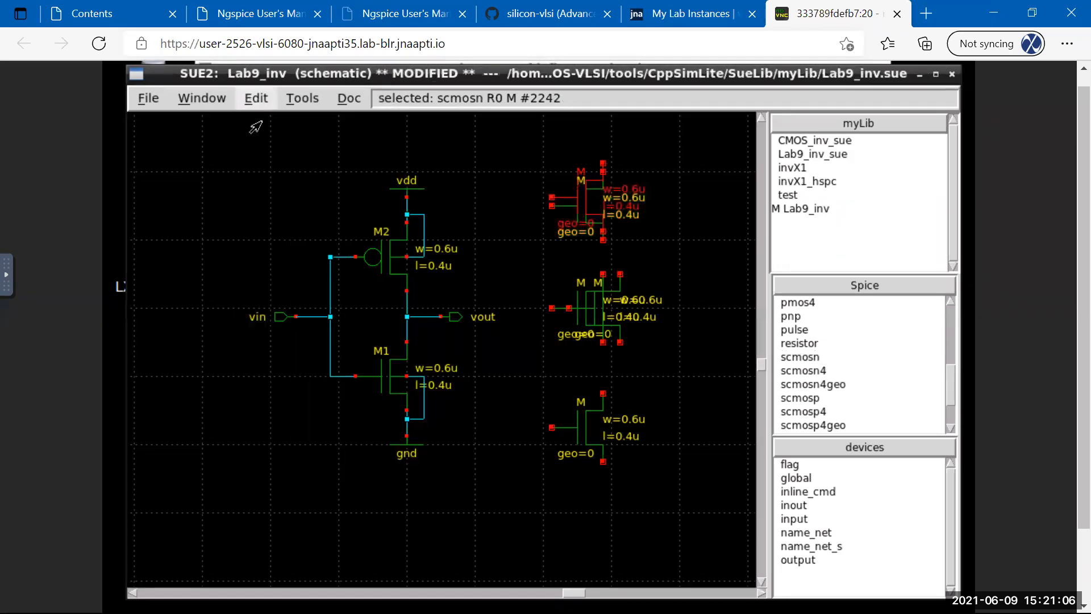
pyautogui.click(253, 99)
pyautogui.click(260, 133)
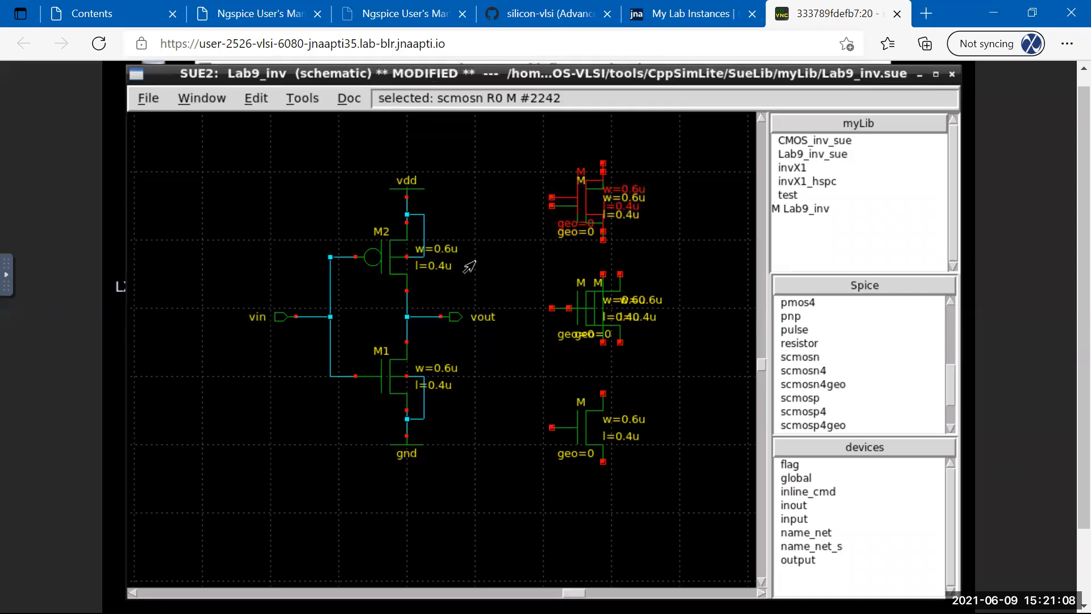
# Delete every stray transistor copy to the right of the inverter.
pyautogui.click(607, 381)
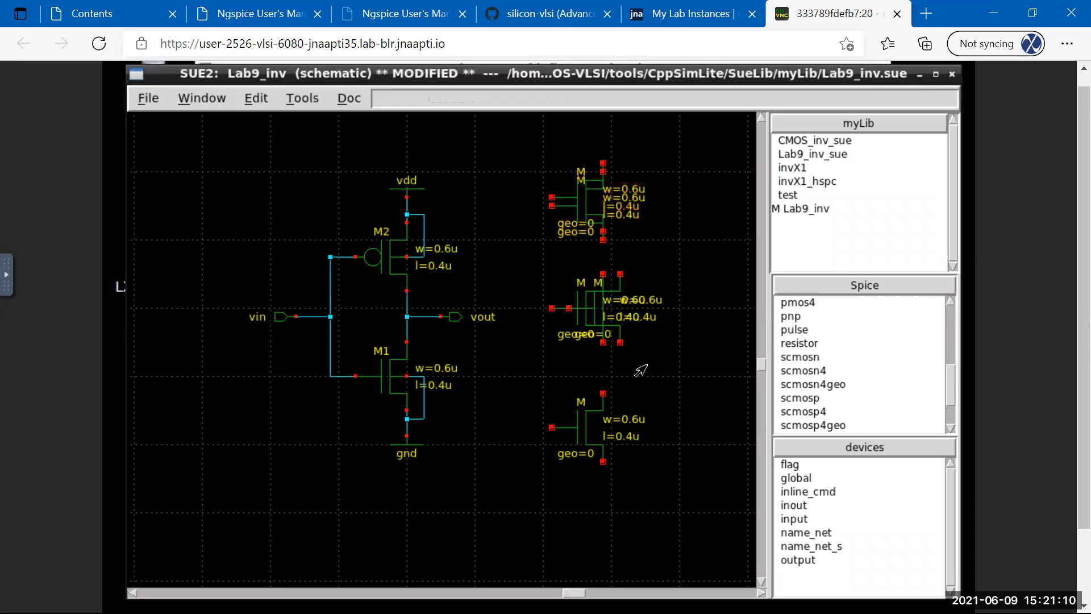
pyautogui.click(584, 317)
pyautogui.press('Delete')
pyautogui.click(585, 318)
pyautogui.press('Delete')
pyautogui.click(584, 197)
pyautogui.press('Delete')
pyautogui.click(584, 197)
pyautogui.press('Delete')
pyautogui.press('Delete')
pyautogui.click(582, 415)
pyautogui.press('Delete')
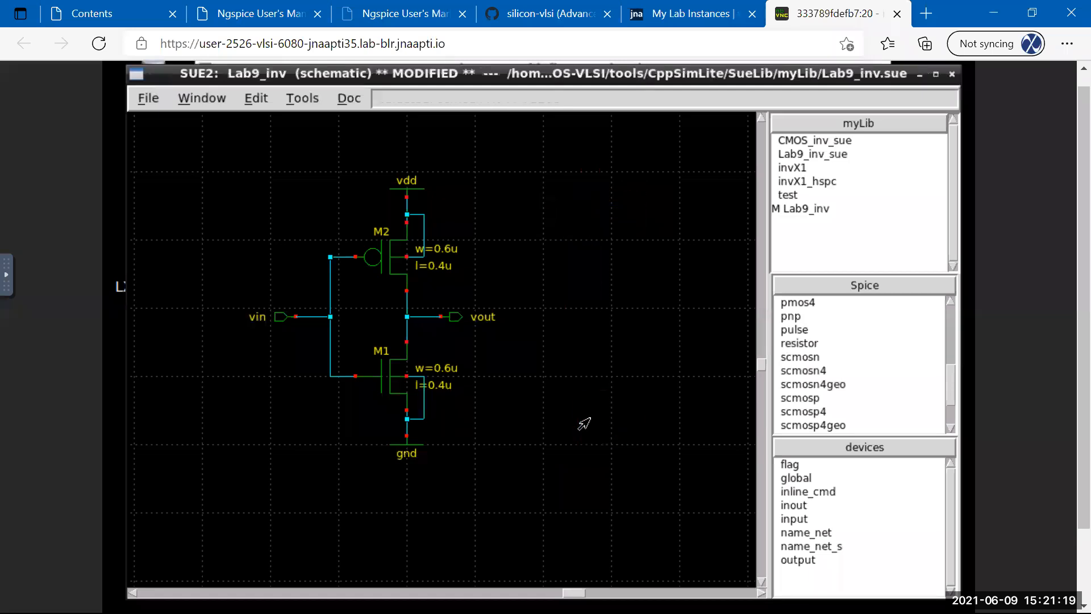
# Save the finished Lab9_inv inverter via File > Save.
pyautogui.click(249, 100)
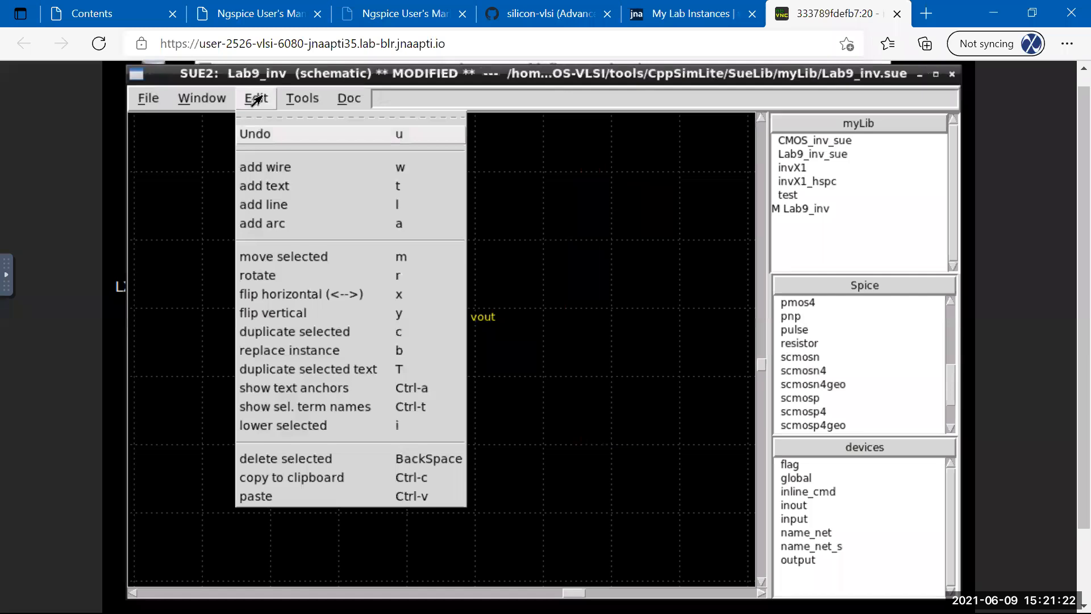
pyautogui.click(591, 171)
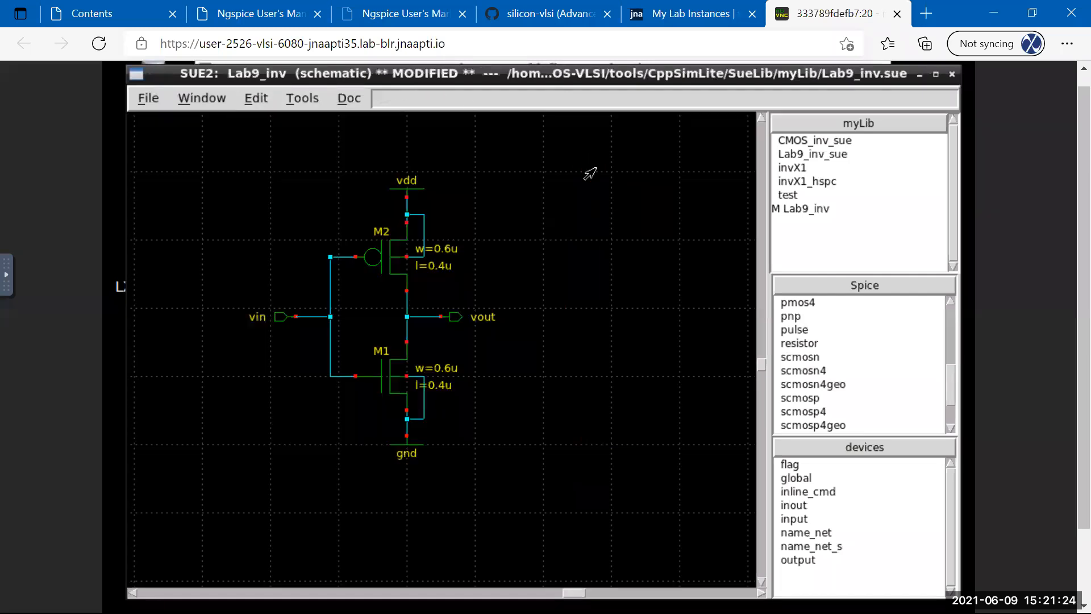
pyautogui.click(152, 98)
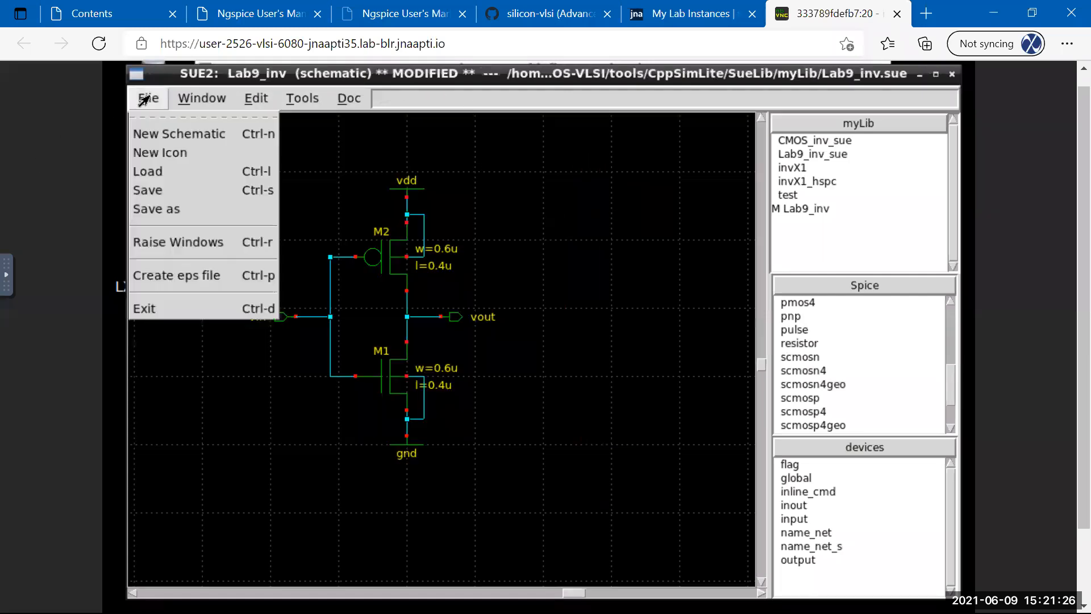
pyautogui.click(147, 190)
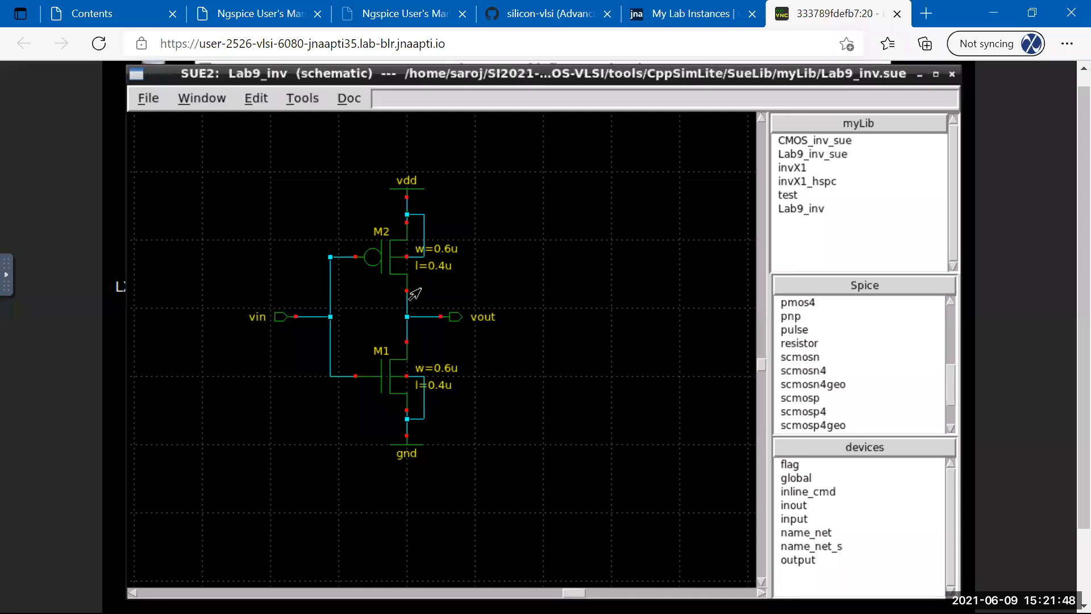
pyautogui.click(415, 321)
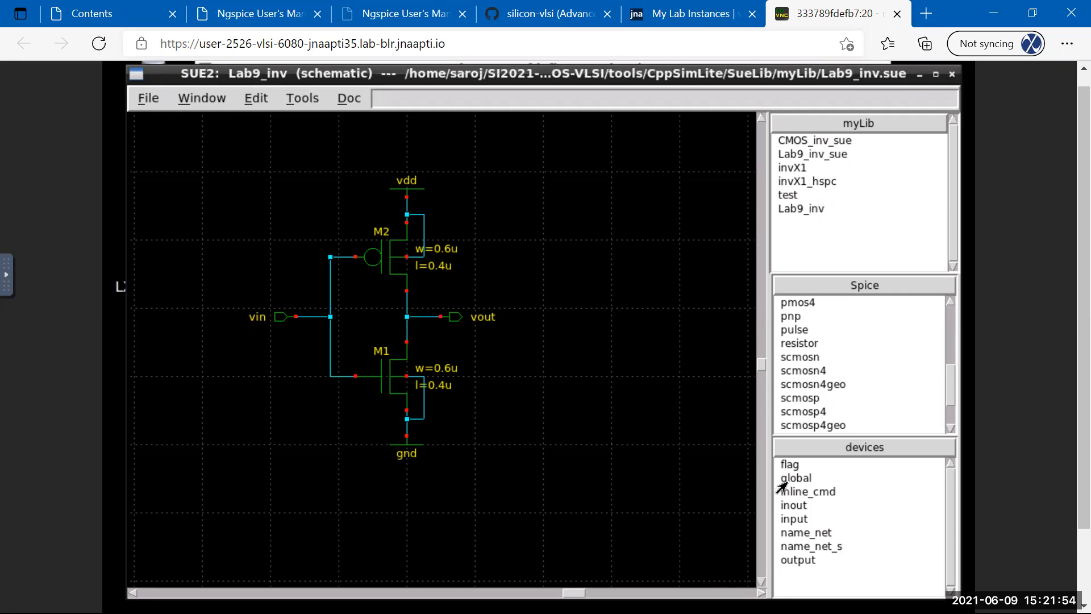
pyautogui.doubleClick(403, 187)
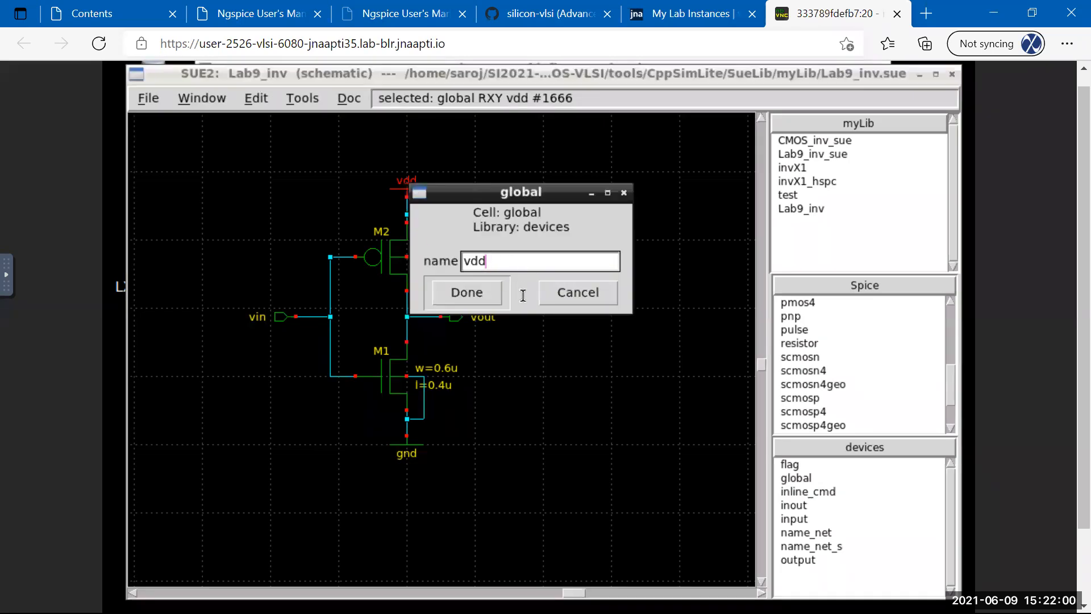
pyautogui.click(571, 297)
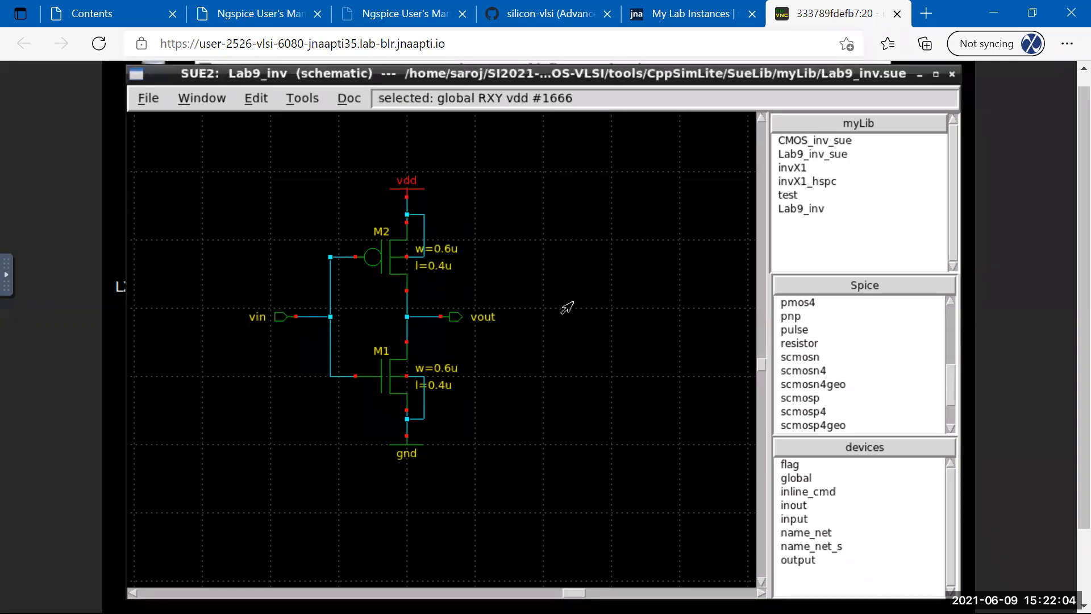
pyautogui.click(586, 392)
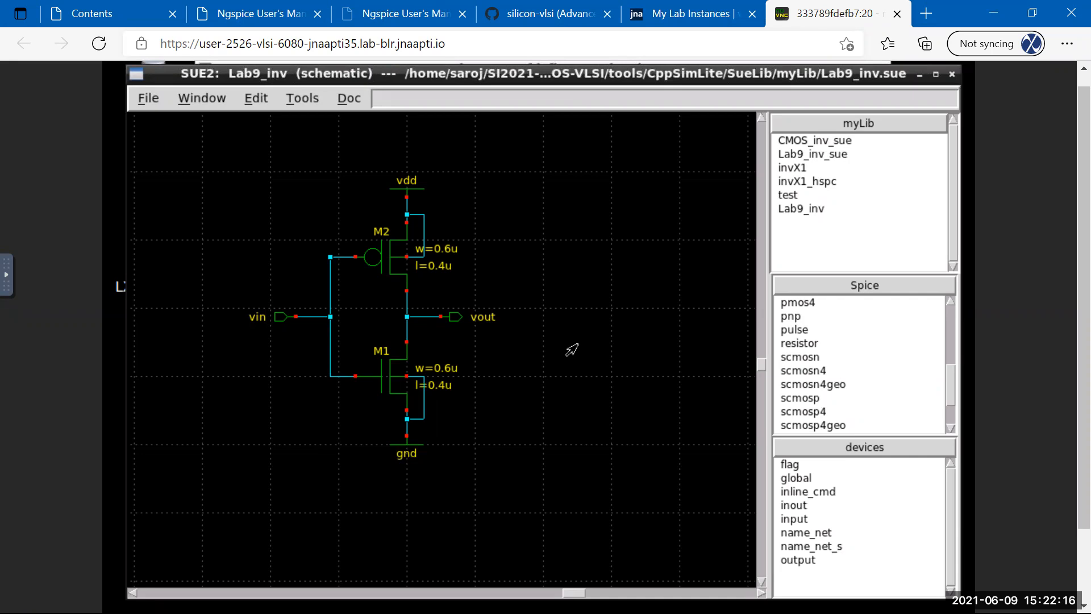
pyautogui.click(392, 449)
# Select M1 and zoom to fit so the whole inverter fills the view.
pyautogui.click(427, 370)
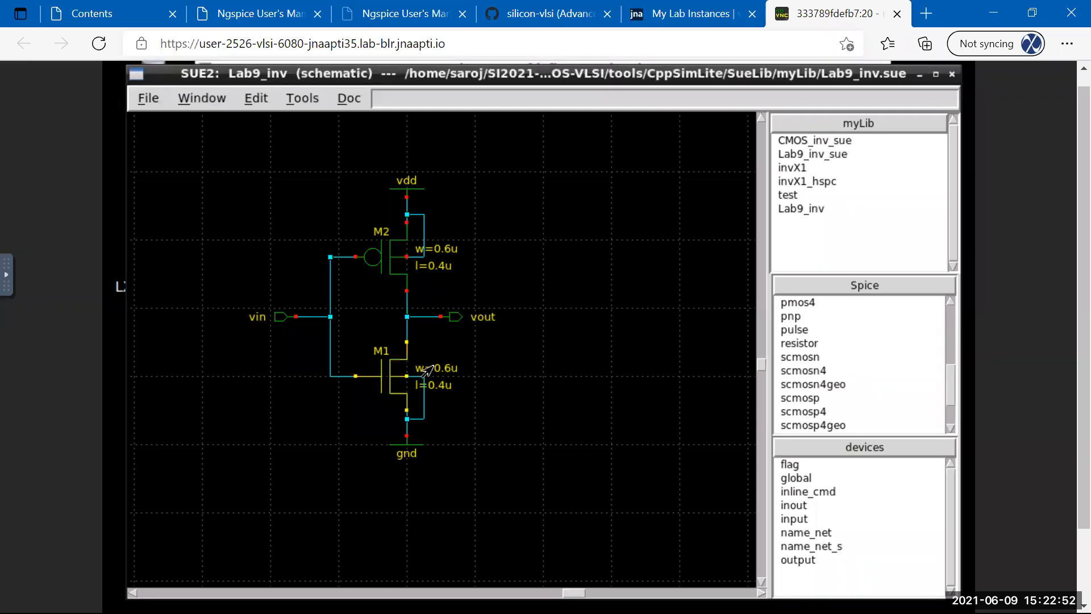
pyautogui.press('f')
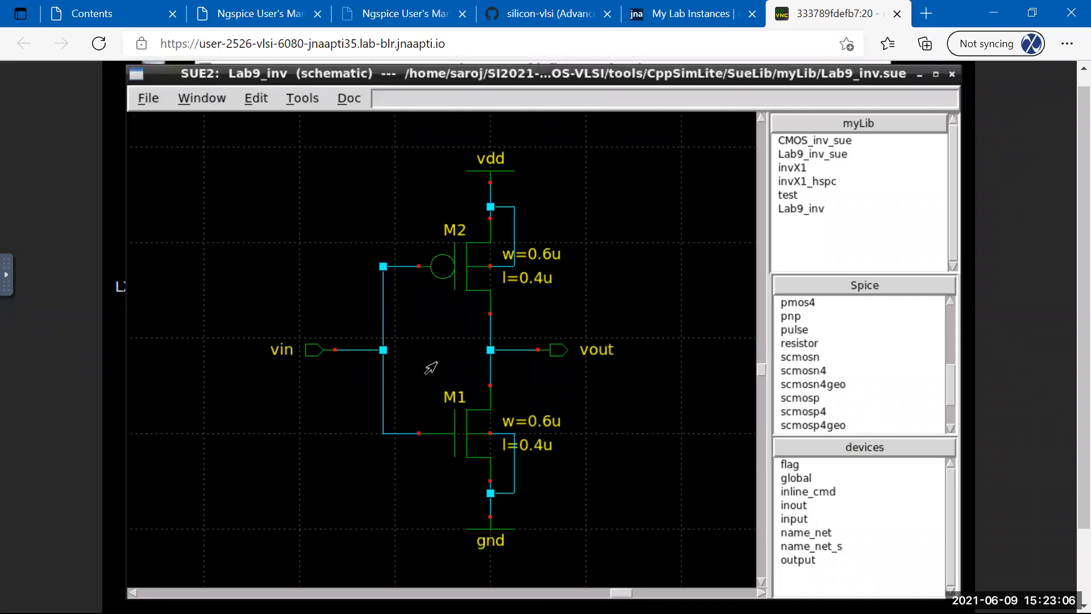
pyautogui.click(253, 98)
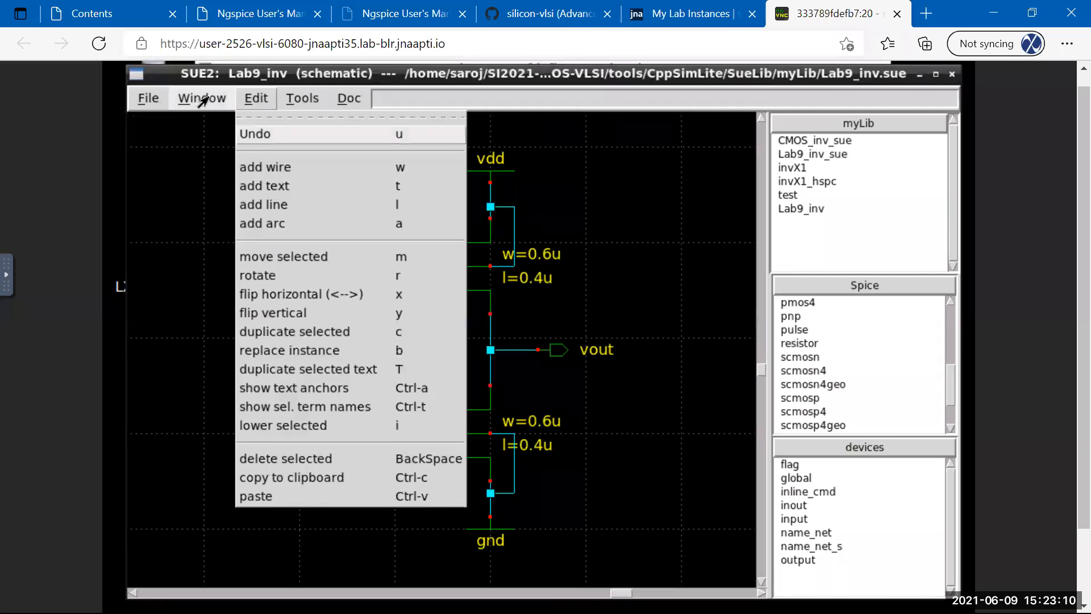
pyautogui.moveTo(202, 101)
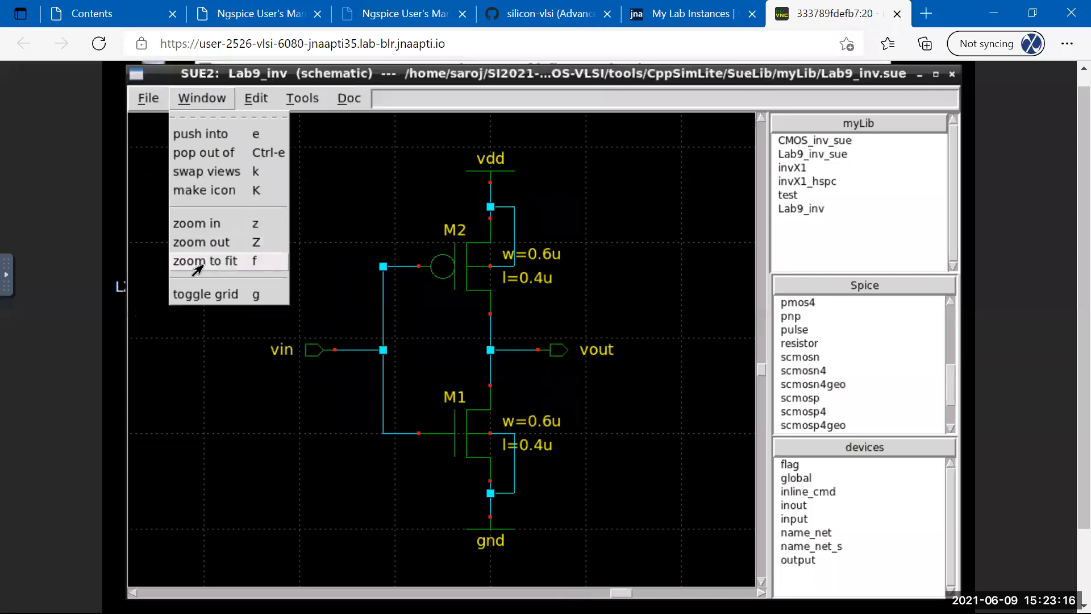
pyautogui.click(218, 352)
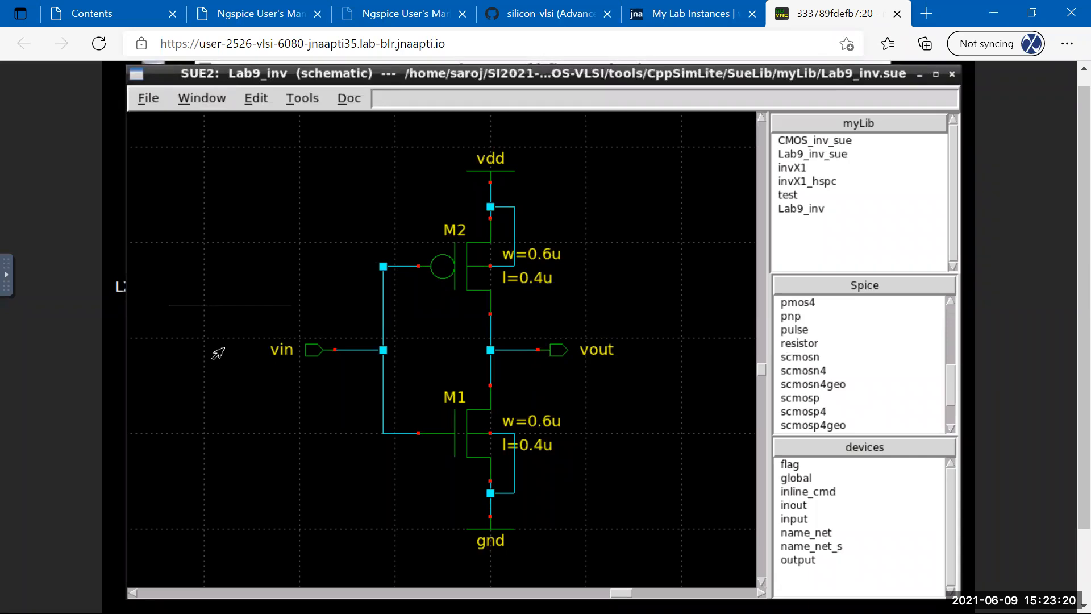
pyautogui.press('z')
pyautogui.press('z')
pyautogui.press('z')
pyautogui.press('z')
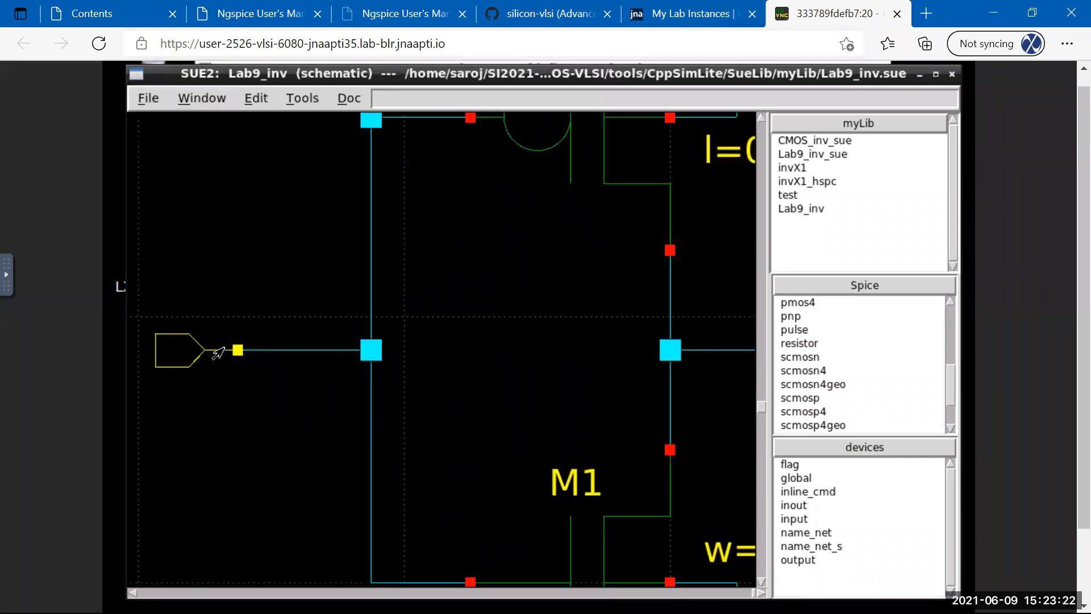
pyautogui.hotkey('shift', 'z')
pyautogui.hotkey('shift', 'z')
pyautogui.hotkey('shift', 'z')
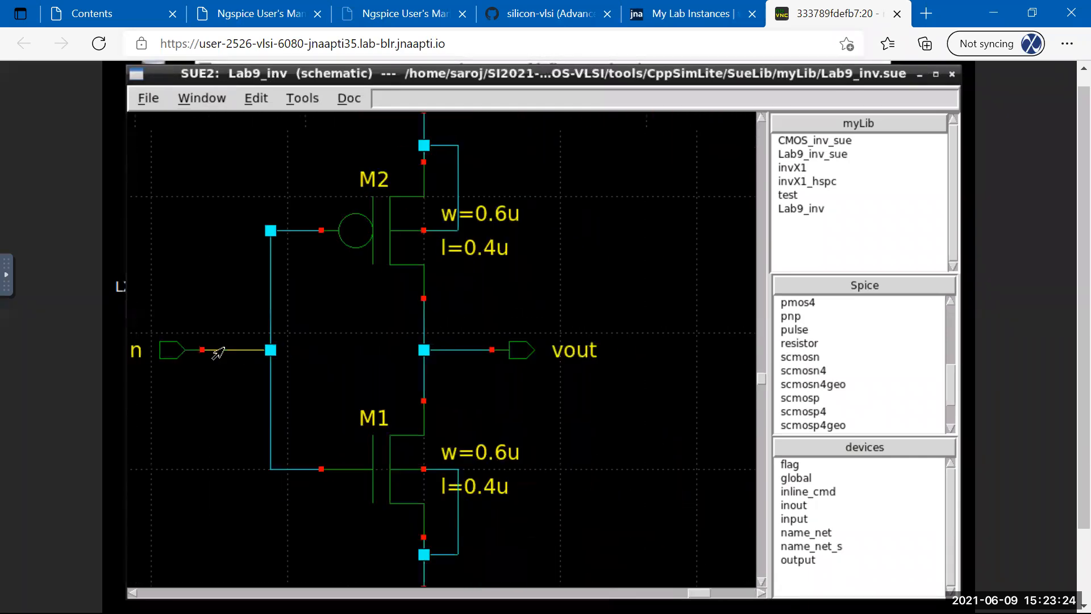
pyautogui.hotkey('shift', 'z')
pyautogui.press('Left')
pyautogui.press('Left')
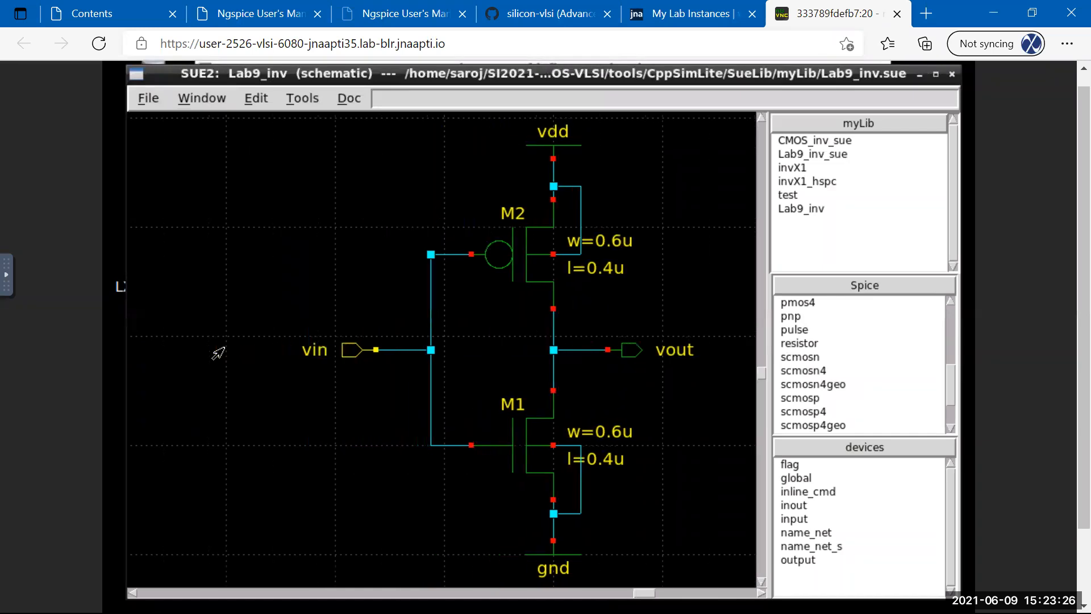
pyautogui.press('Right')
pyautogui.press('Right')
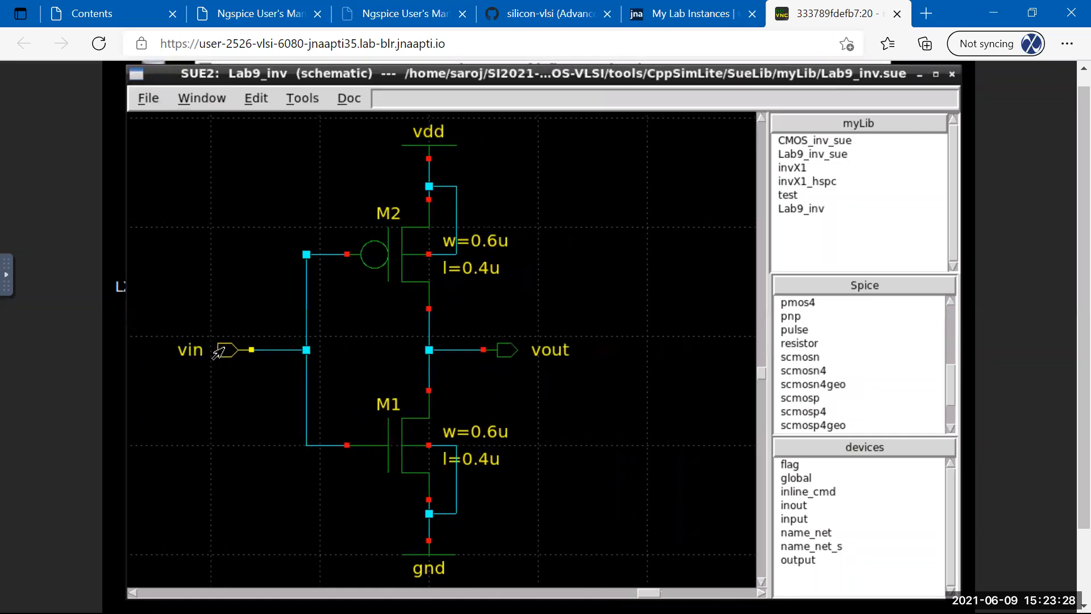
pyautogui.press('Down')
pyautogui.press('Down')
pyautogui.press('Down')
pyautogui.press('Down')
pyautogui.press('Down')
pyautogui.press('Down')
pyautogui.press('Down')
pyautogui.press('Up')
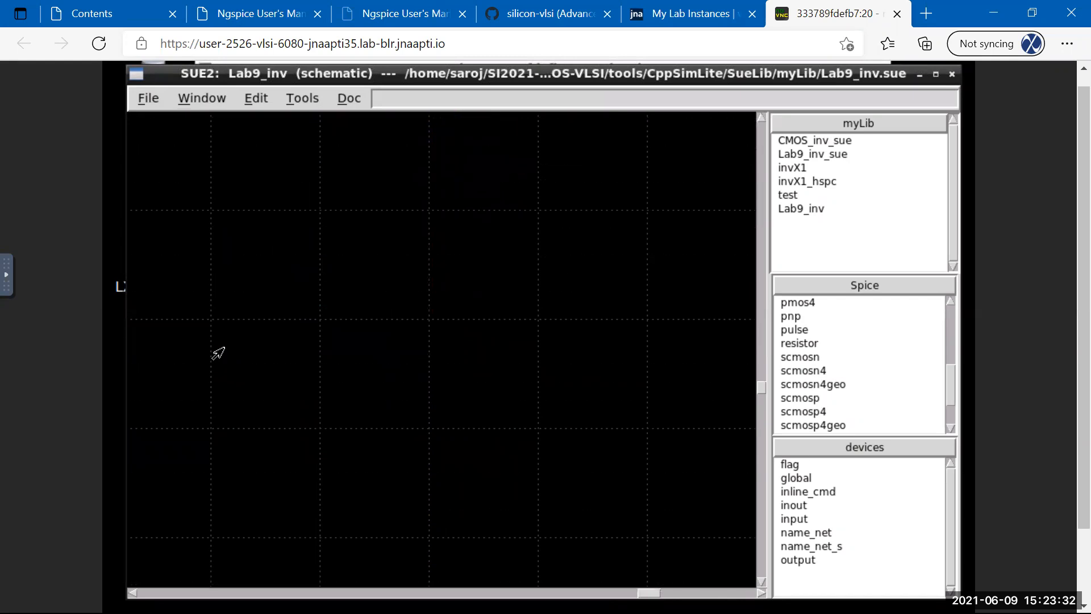
pyautogui.press('f')
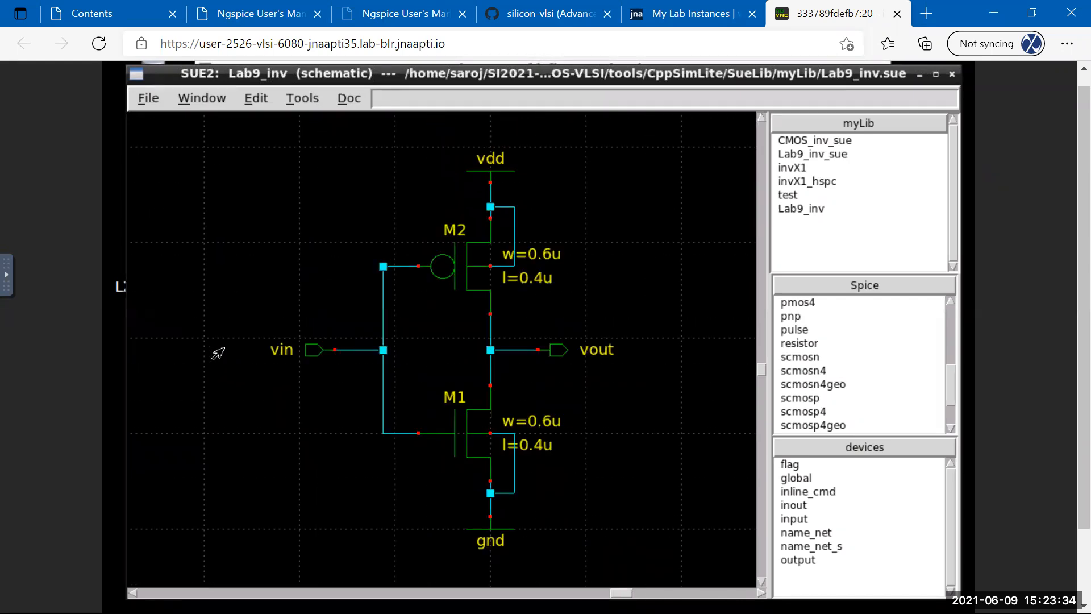
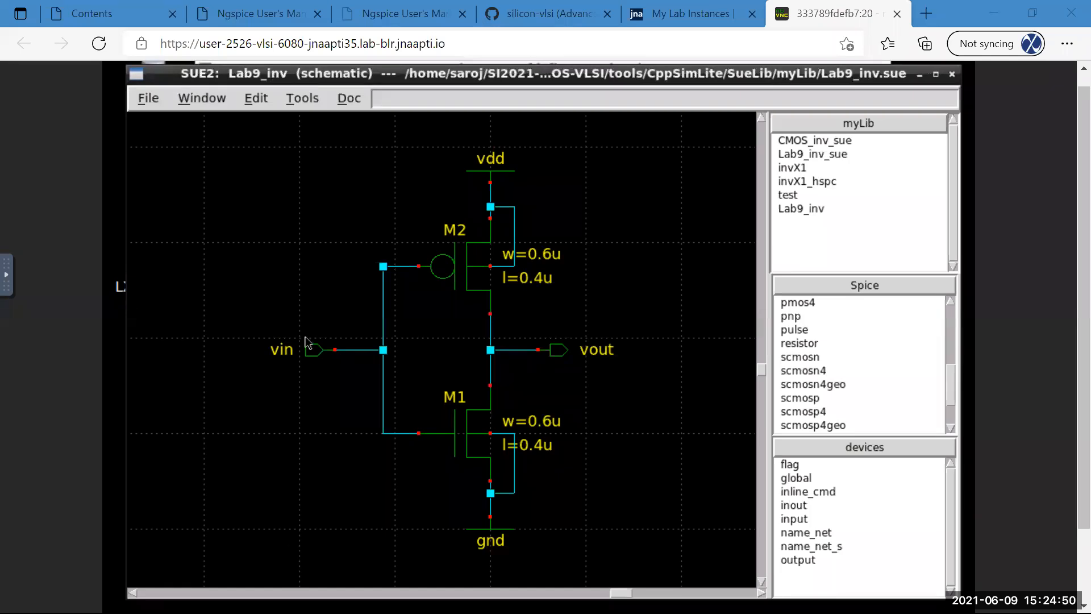
# Delete the duplicate wire from the vin junction to the M2 gate and save Lab9_inv.
pyautogui.click(370, 297)
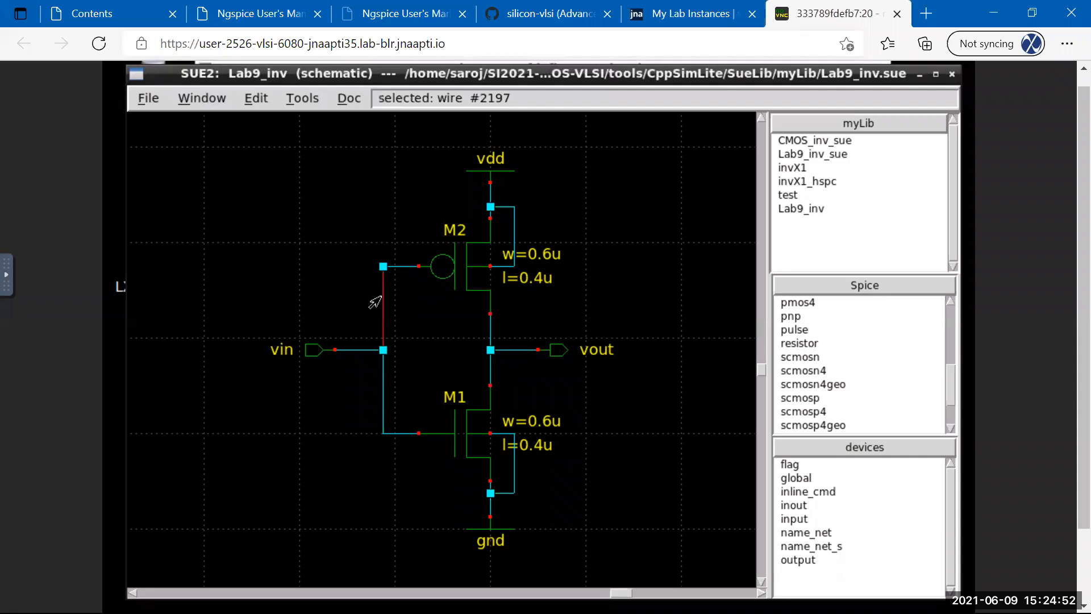
pyautogui.press('Delete')
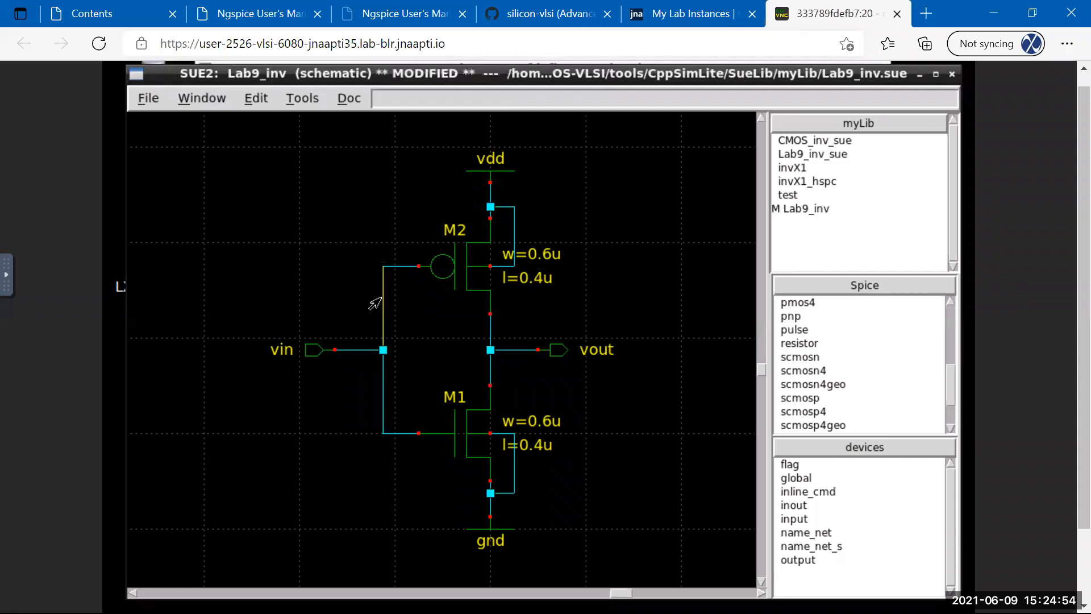
pyautogui.click(141, 97)
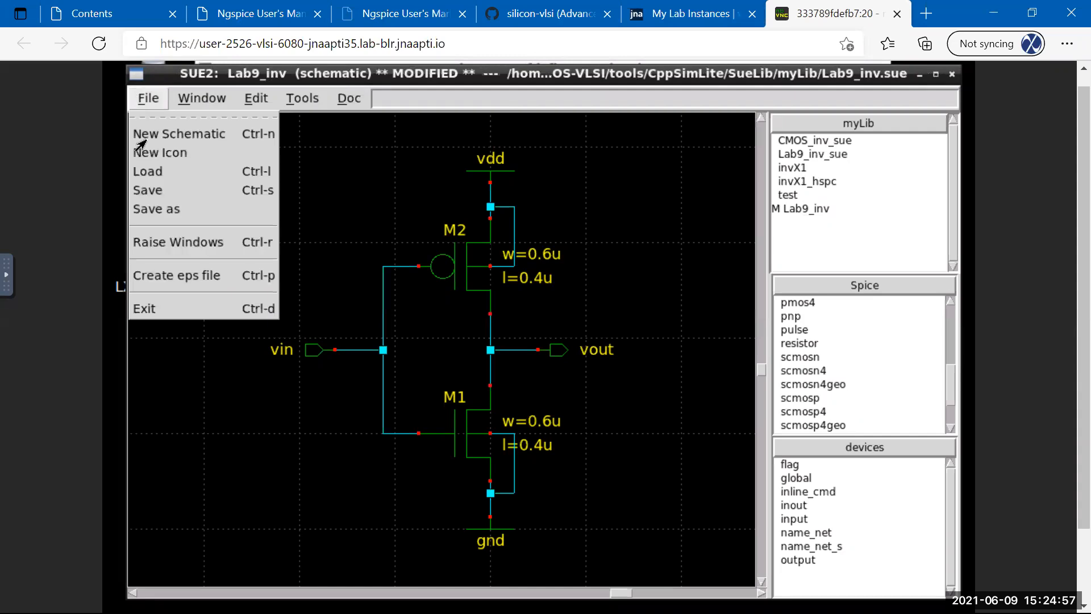
pyautogui.click(138, 195)
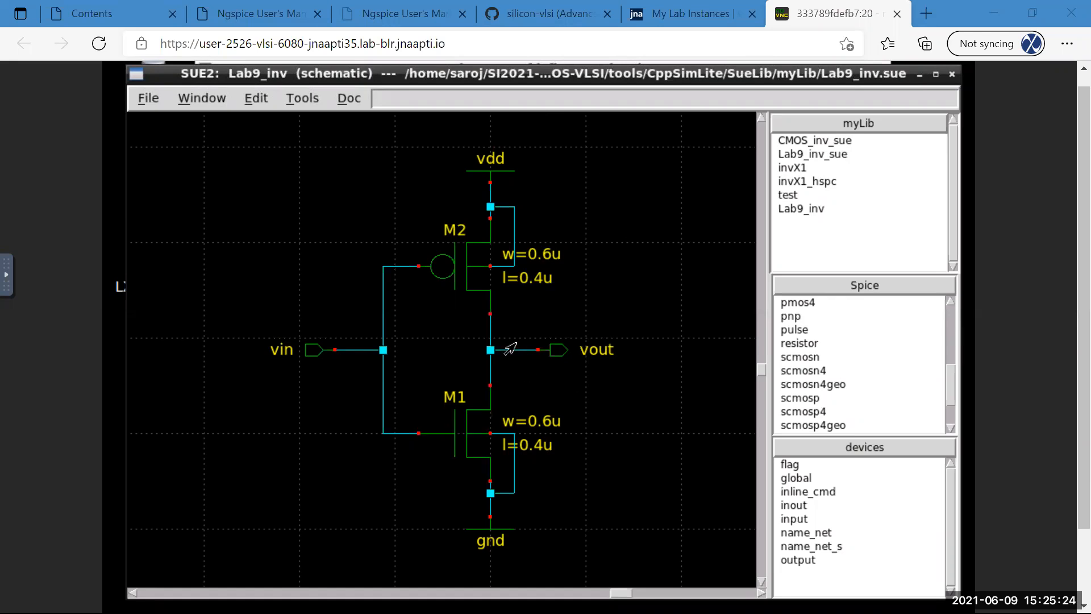
# Glance at the Edit menu, shift the schematic window slightly left, and display the Tools menu.
pyautogui.click(251, 100)
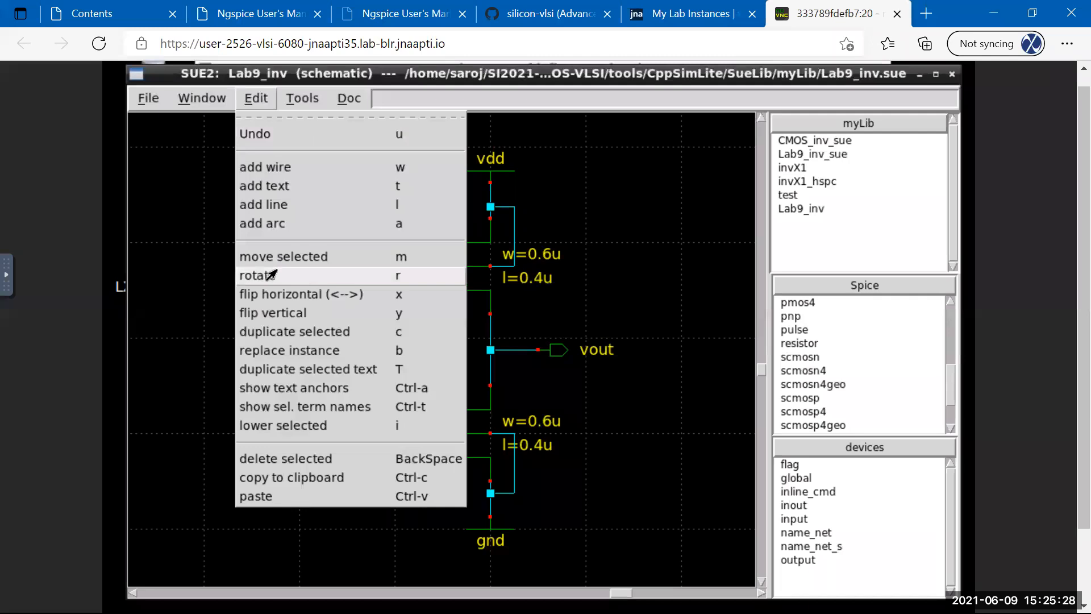
pyautogui.click(469, 79)
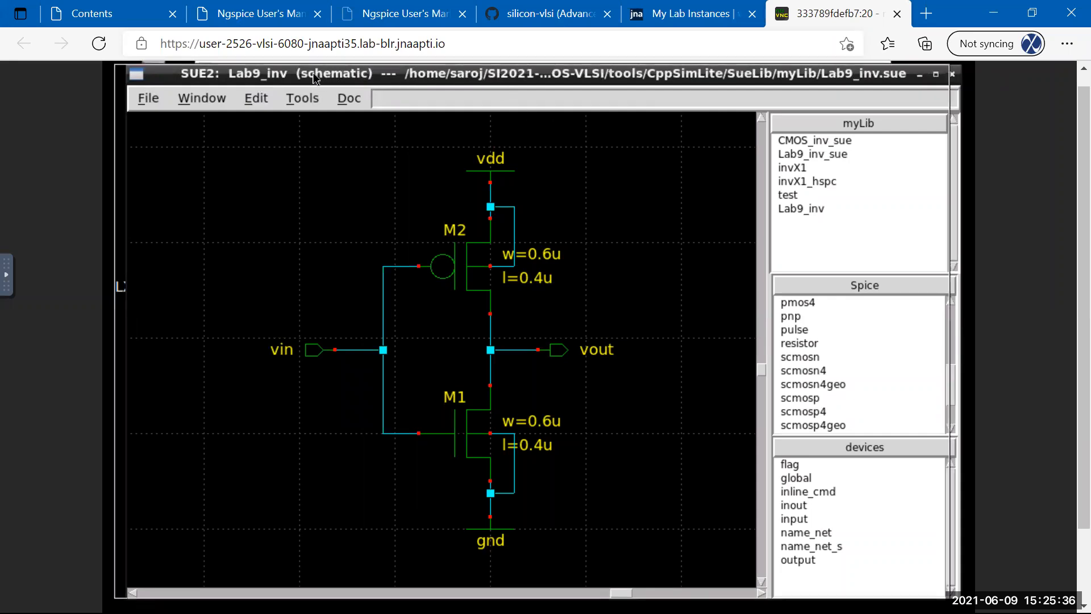
pyautogui.moveTo(326, 74); pyautogui.dragTo(313, 72)
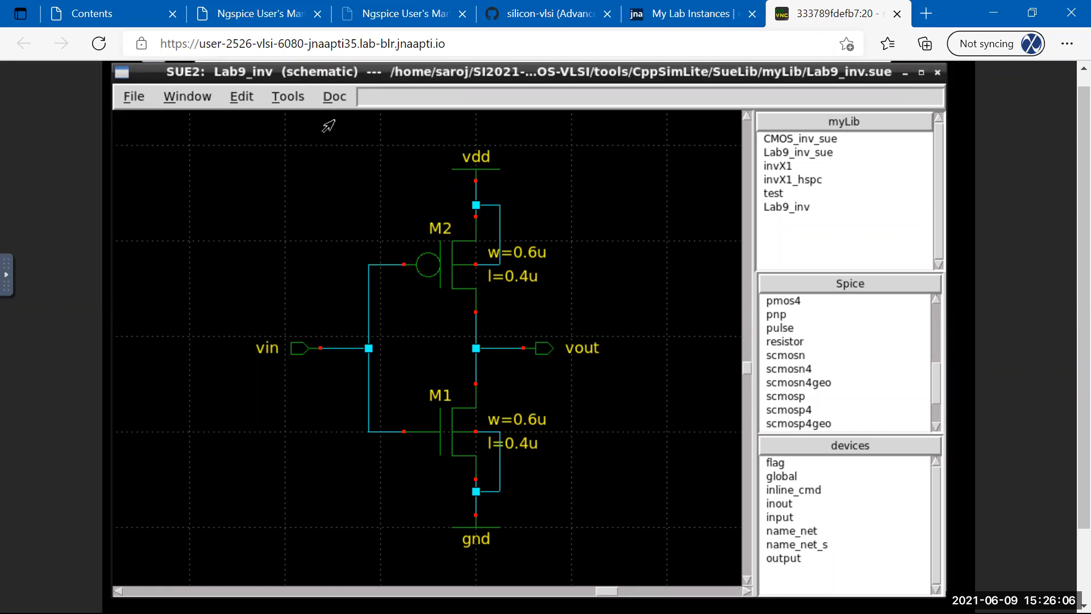
pyautogui.click(287, 97)
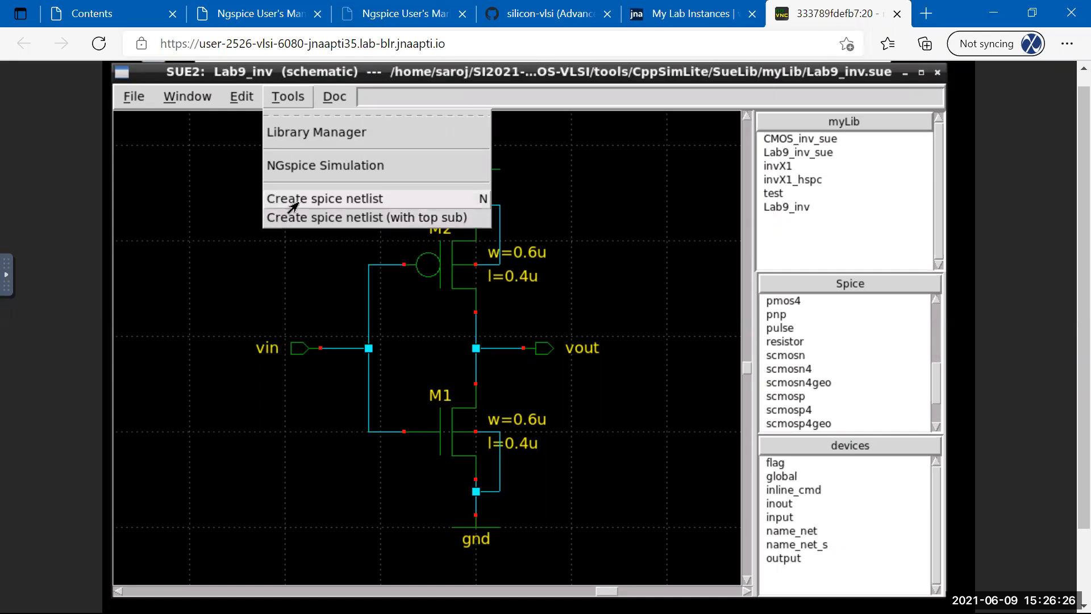
# Start Create spice netlist and browse the save dialog to /home/saroj/Lab/Lab9.
pyautogui.click(294, 199)
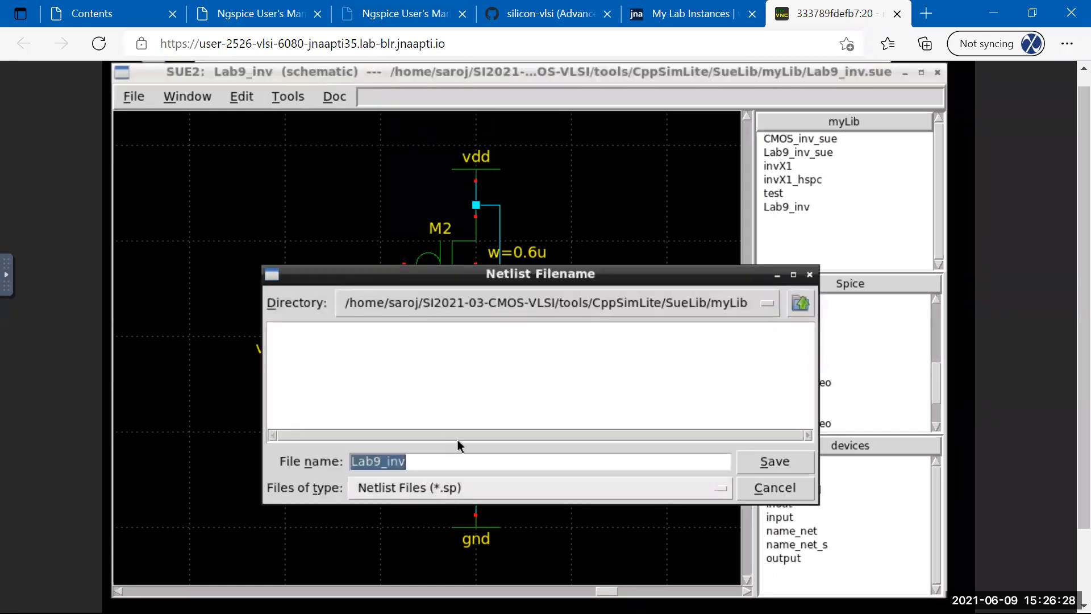
pyautogui.moveTo(503, 277); pyautogui.dragTo(384, 232)
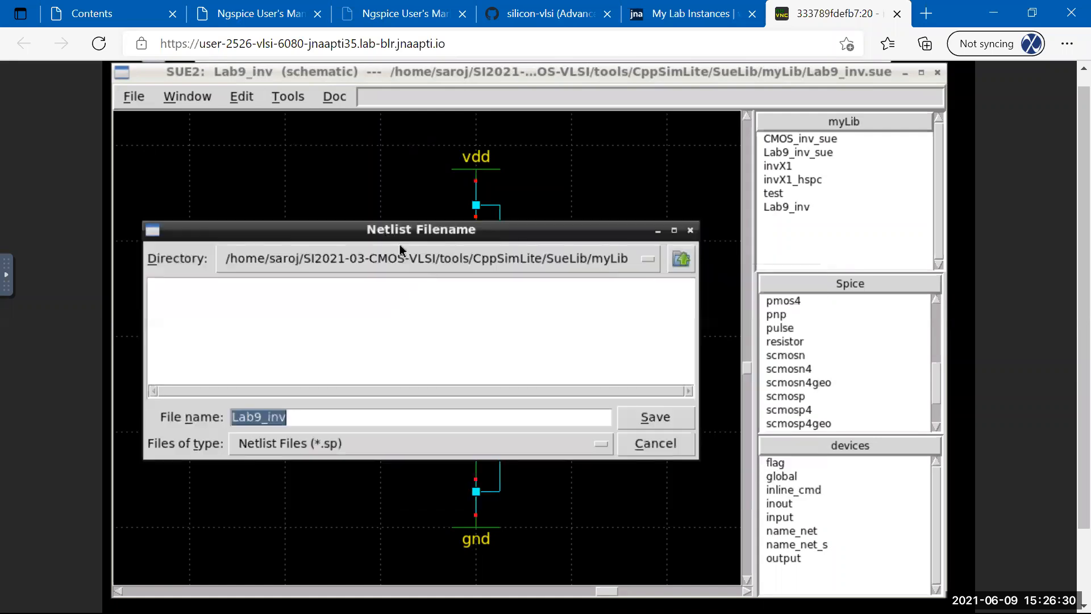
pyautogui.click(404, 257)
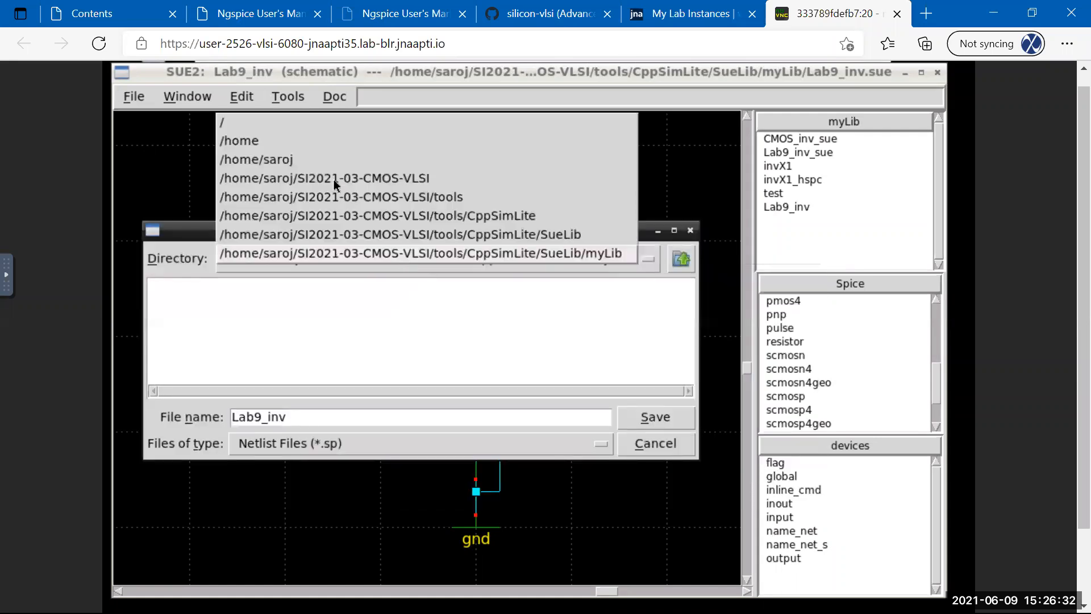
pyautogui.click(312, 159)
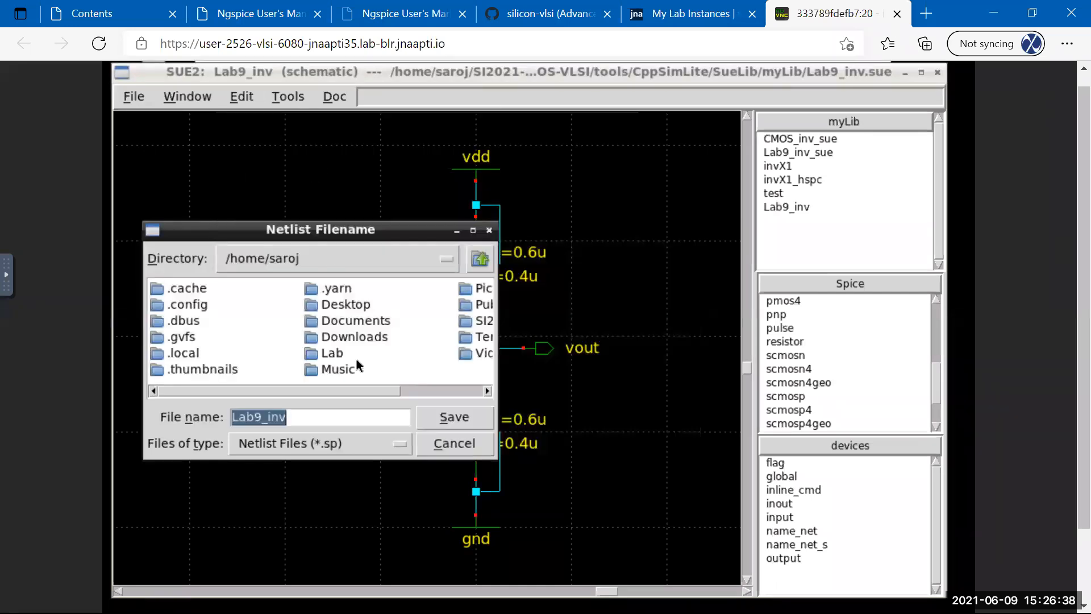
pyautogui.doubleClick(336, 354)
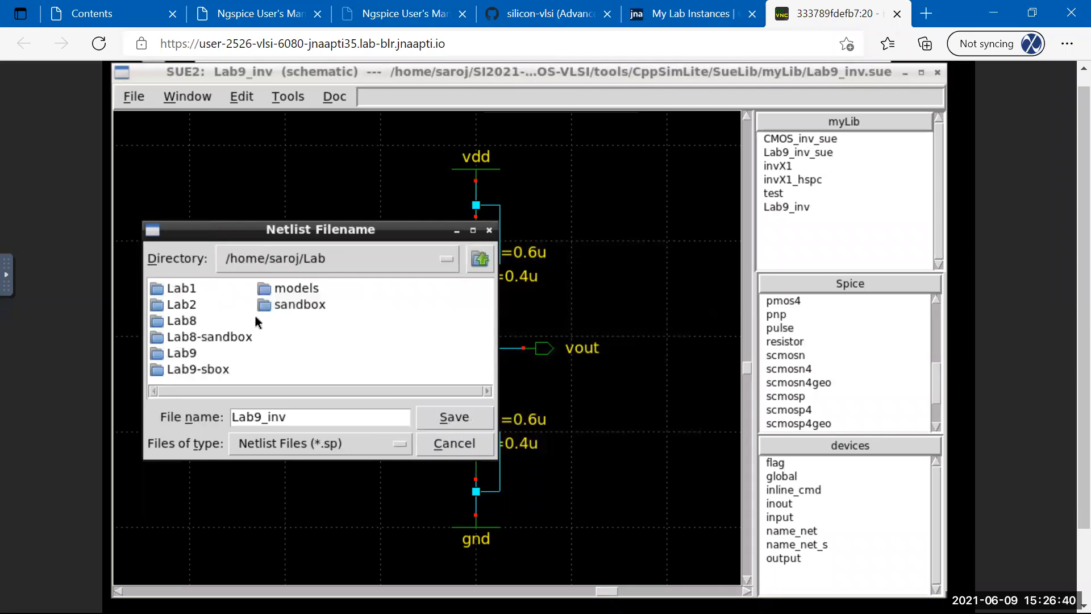
pyautogui.doubleClick(189, 354)
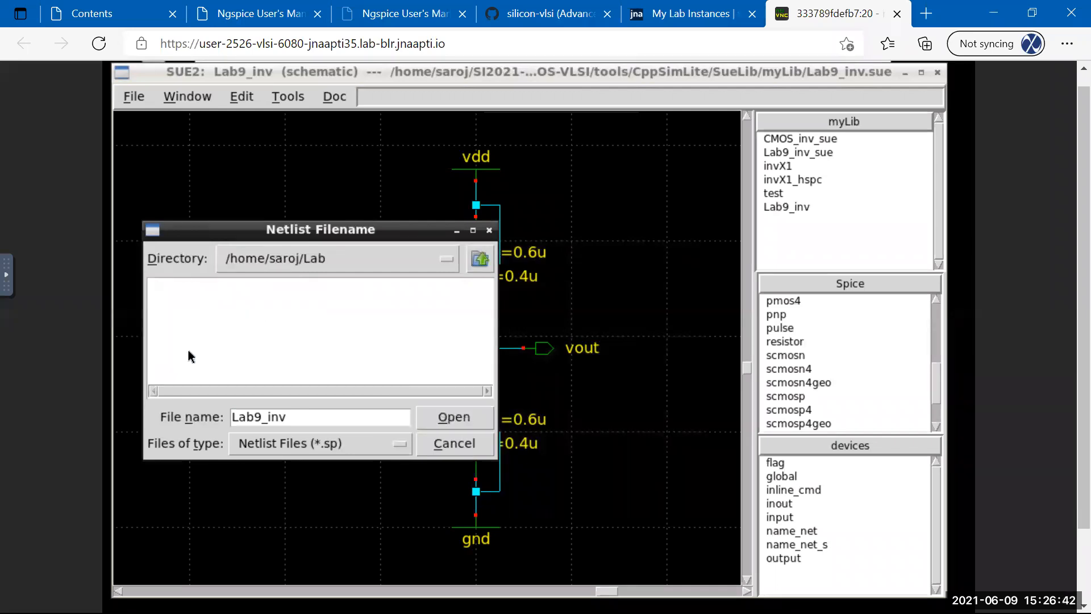
# Show All files, save the netlist as Lab9_inv, and dismiss the completion message.
pyautogui.click(299, 444)
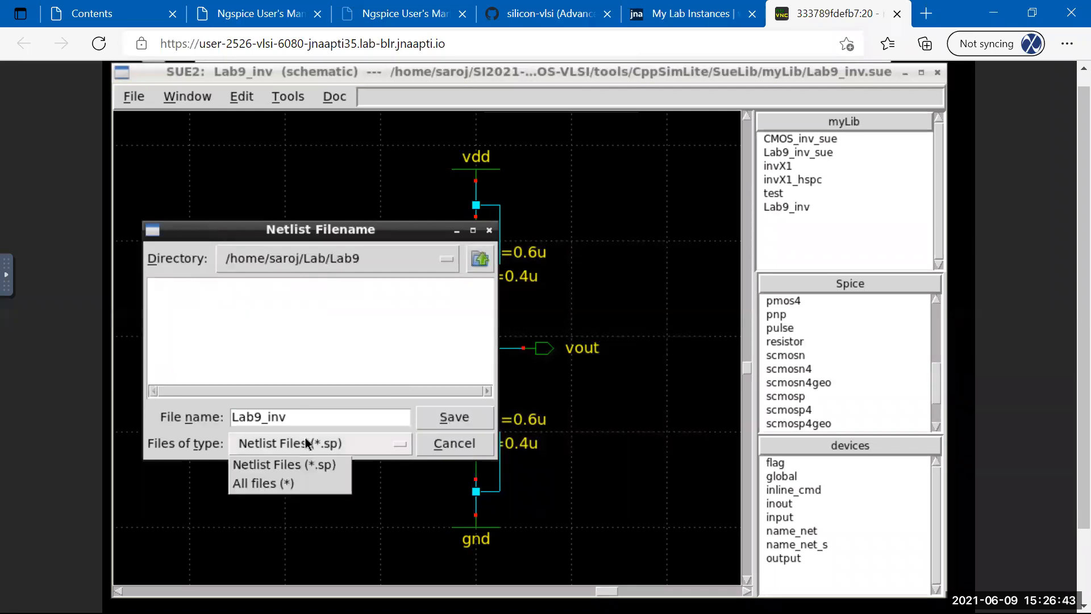
pyautogui.click(299, 481)
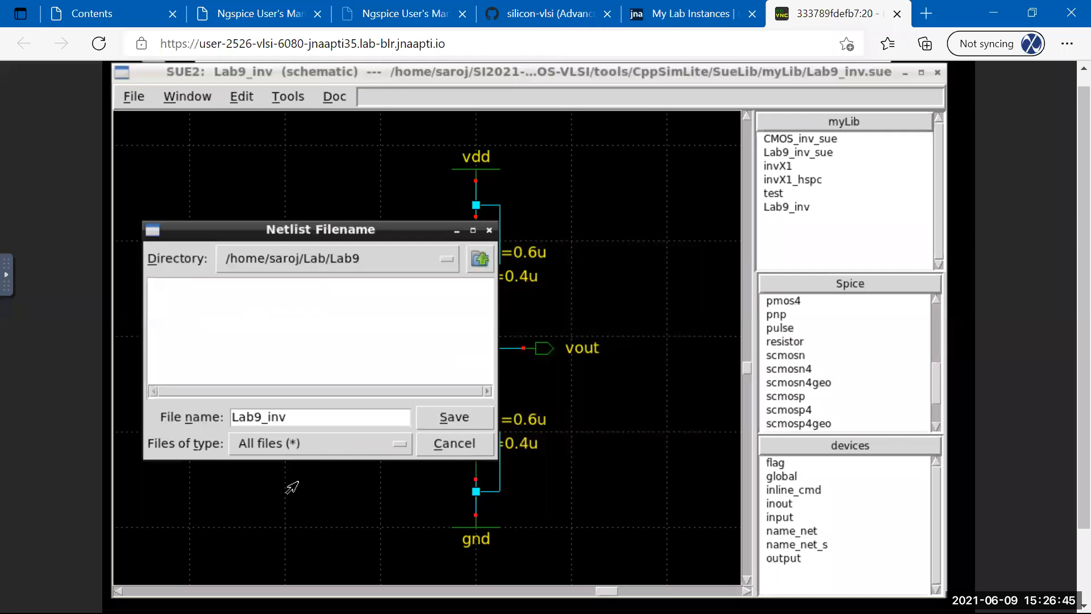
pyautogui.click(449, 420)
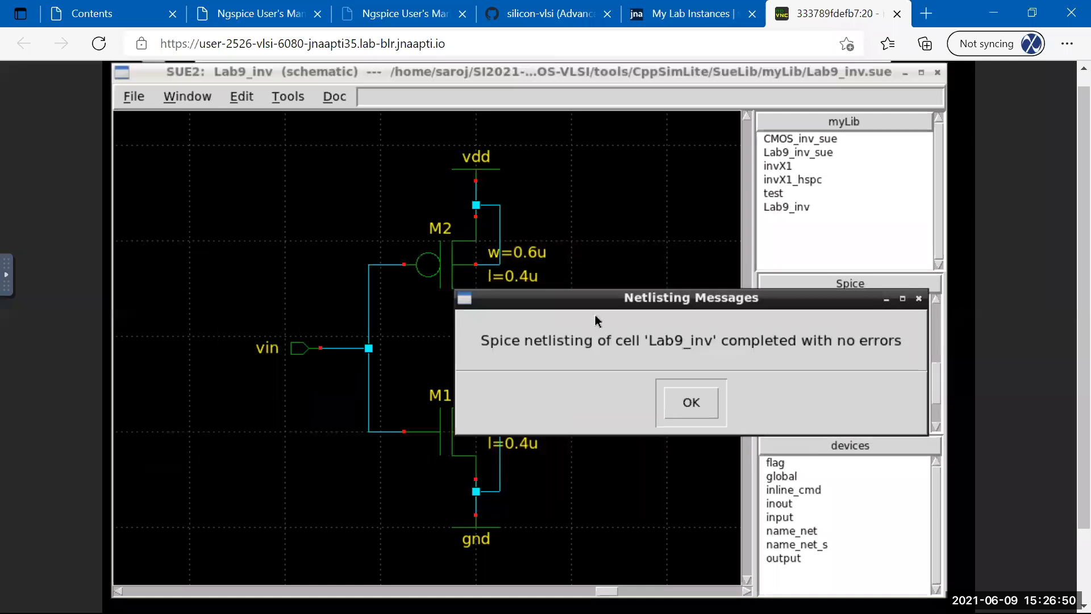
pyautogui.moveTo(601, 303); pyautogui.dragTo(353, 290)
pyautogui.click(445, 391)
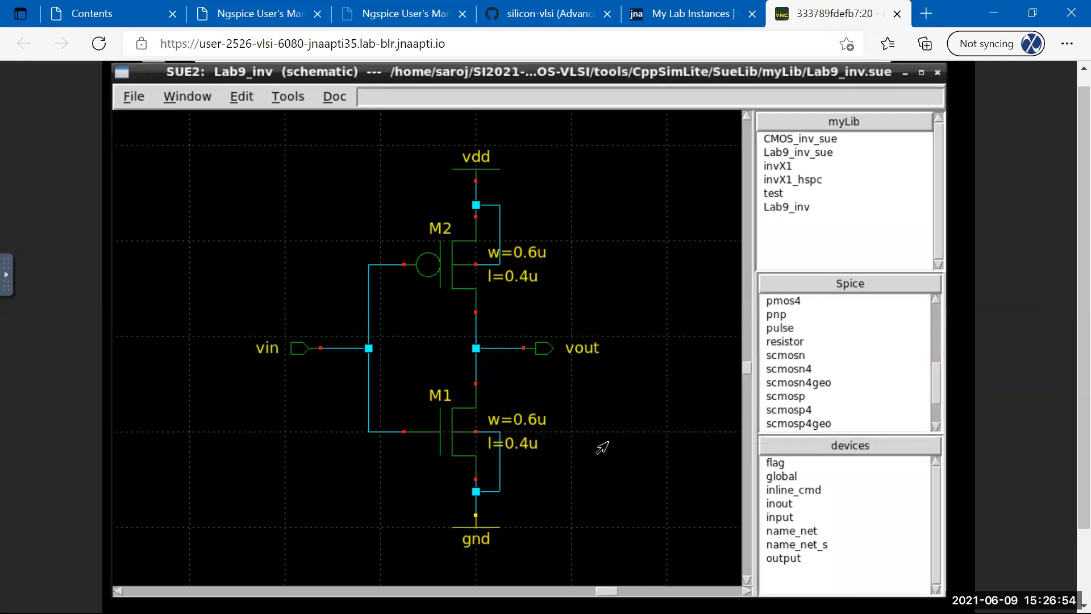
# List the Lab9 folder and print the Lab9_inv.sp netlist with cat.
pyautogui.scroll(-2, 1063, 142)
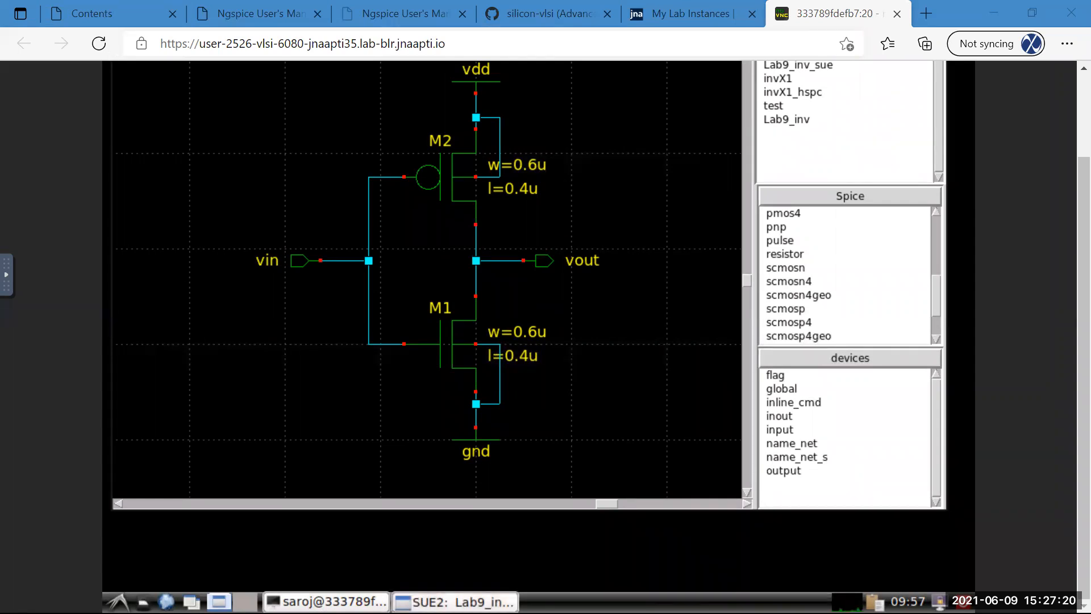
pyautogui.click(357, 503)
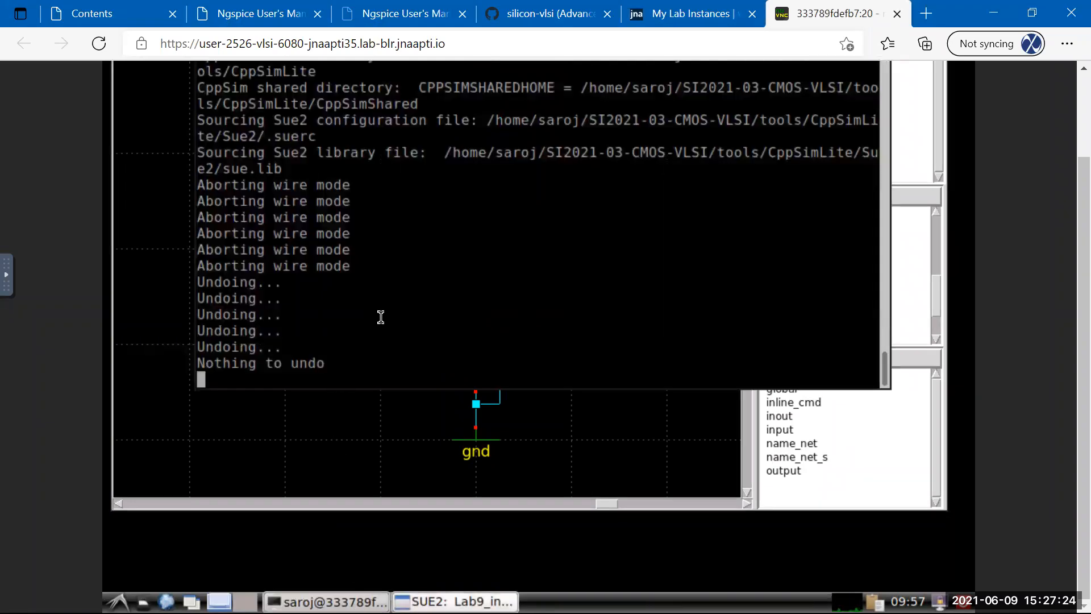
pyautogui.press('Return')
pyautogui.press('Return')
pyautogui.press('Return')
pyautogui.press('Return')
pyautogui.write('l')
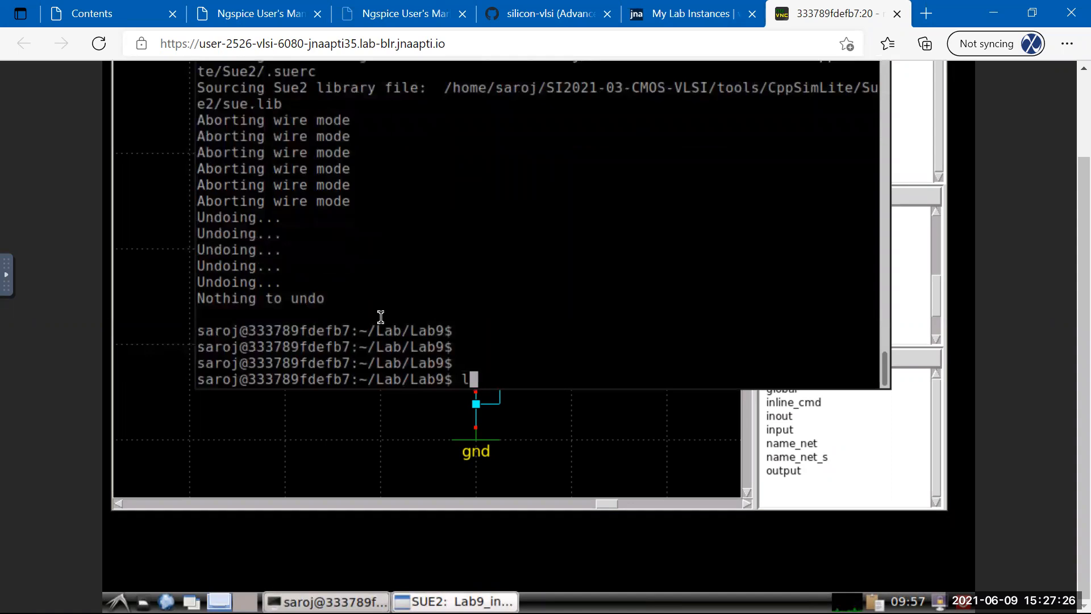
pyautogui.write('d')
pyautogui.press('BackSpace')
pyautogui.press('BackSpace')
pyautogui.write('ls')
pyautogui.press('Return')
pyautogui.write('cat Lab')
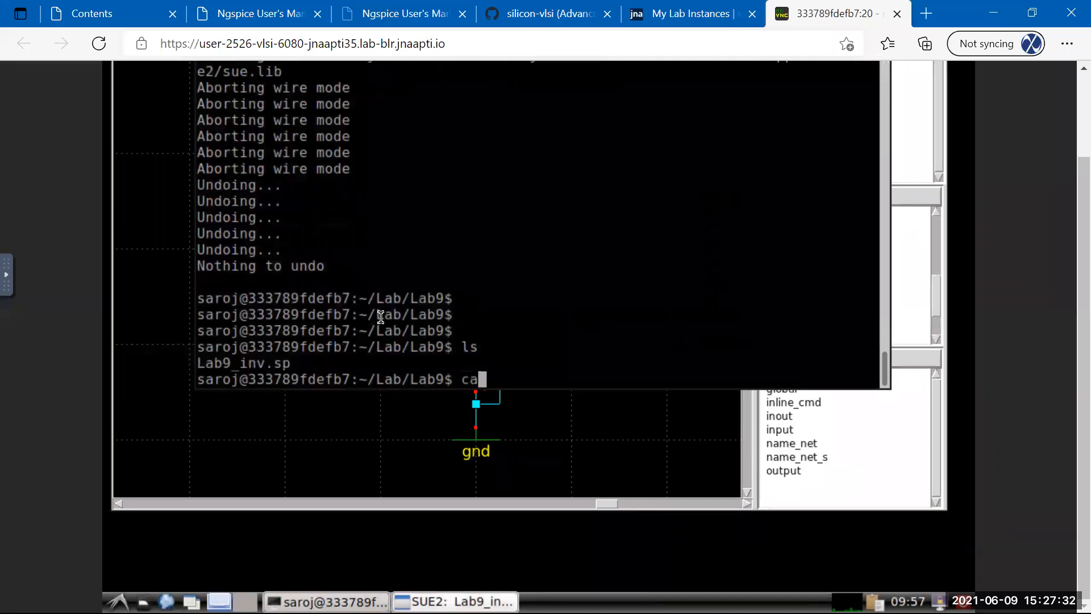
pyautogui.press('Tab')
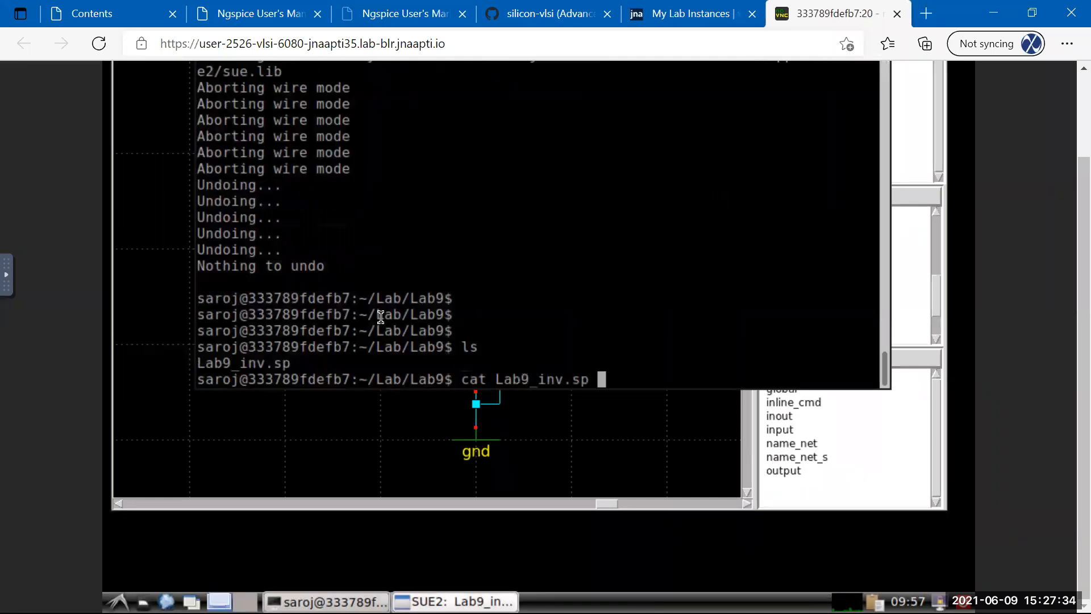
pyautogui.press('Return')
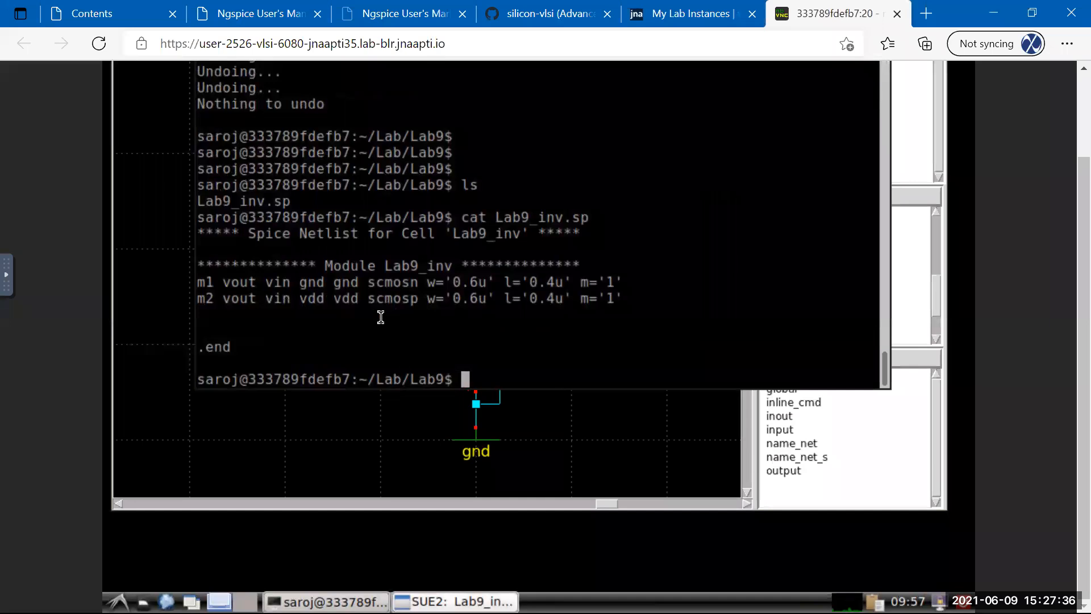
# Delete Lab9_inv.sp with rm, confirming with y.
pyautogui.write('rm Lab9_inv.sp')
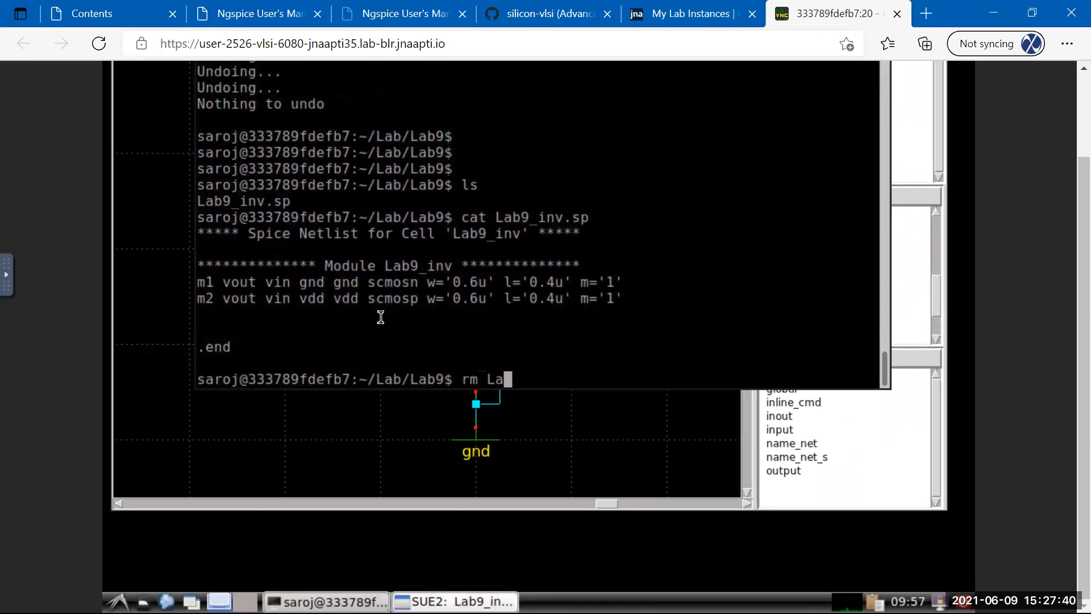
pyautogui.press('Tab')
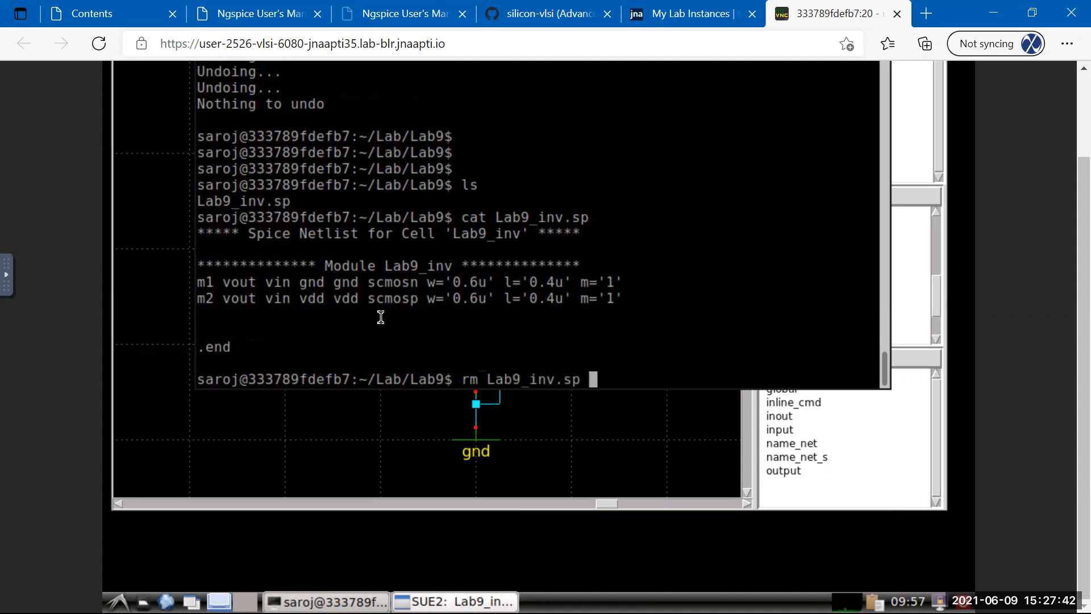
pyautogui.press('Return')
pyautogui.write('y')
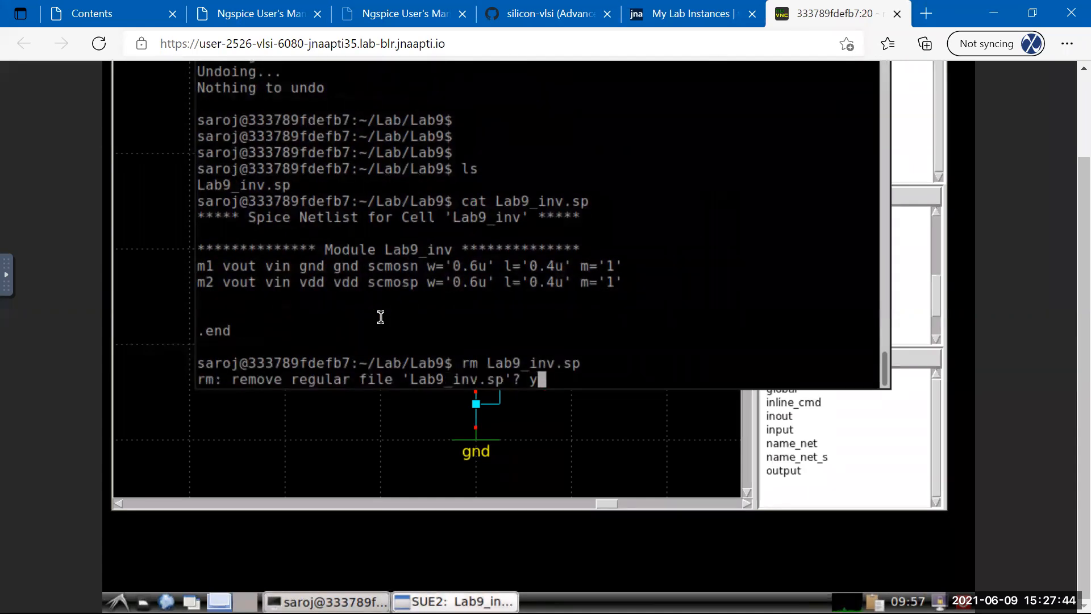
pyautogui.press('Return')
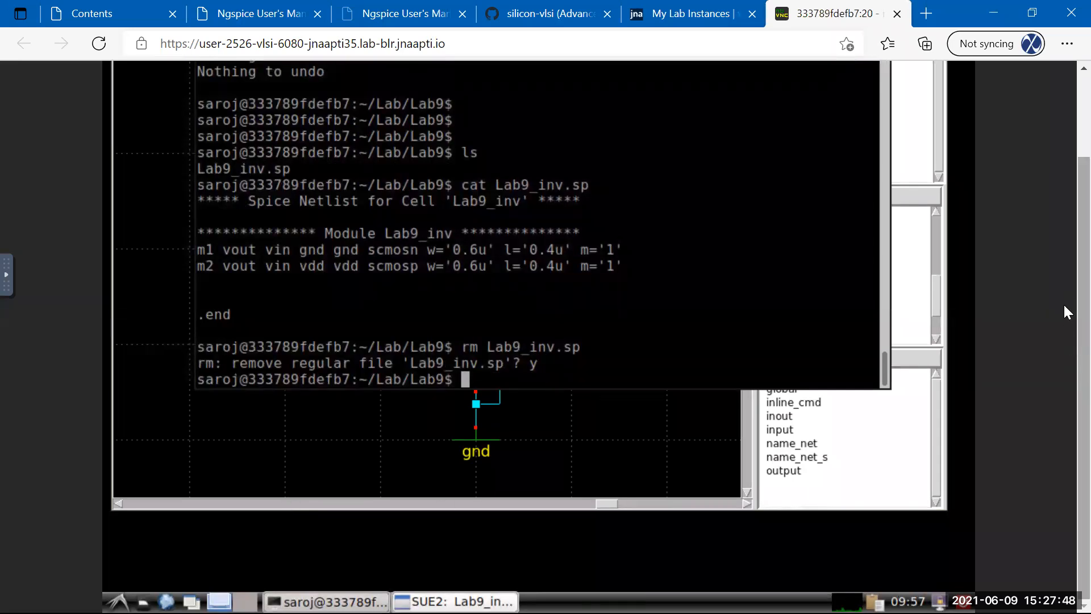
pyautogui.scroll(2, 1063, 295)
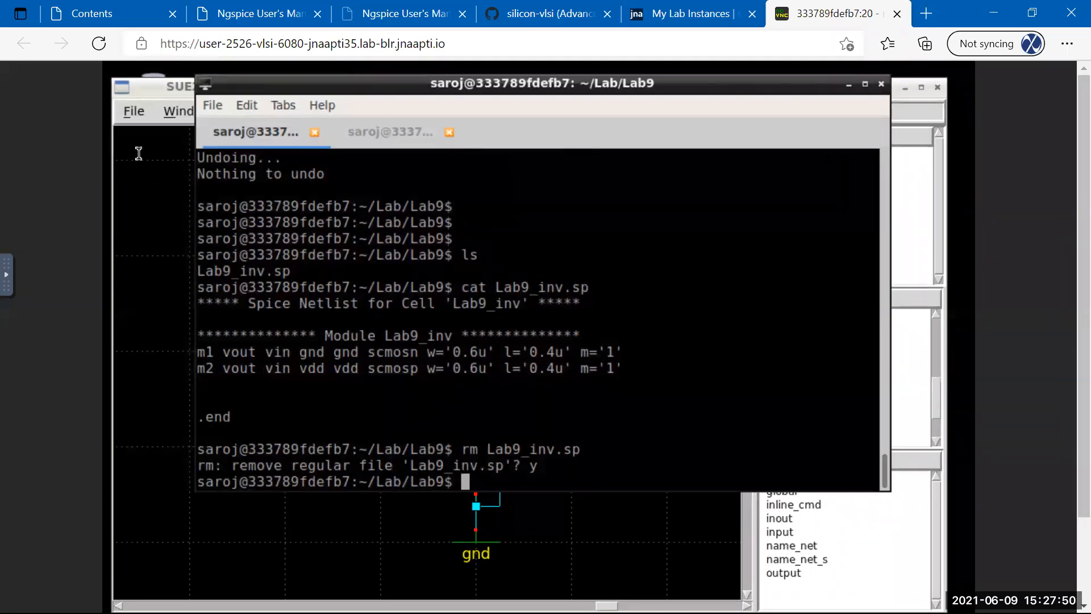
# Raise the Sue2 window and start netlisting the cell as a top-level subcircuit.
pyautogui.click(150, 92)
pyautogui.click(276, 113)
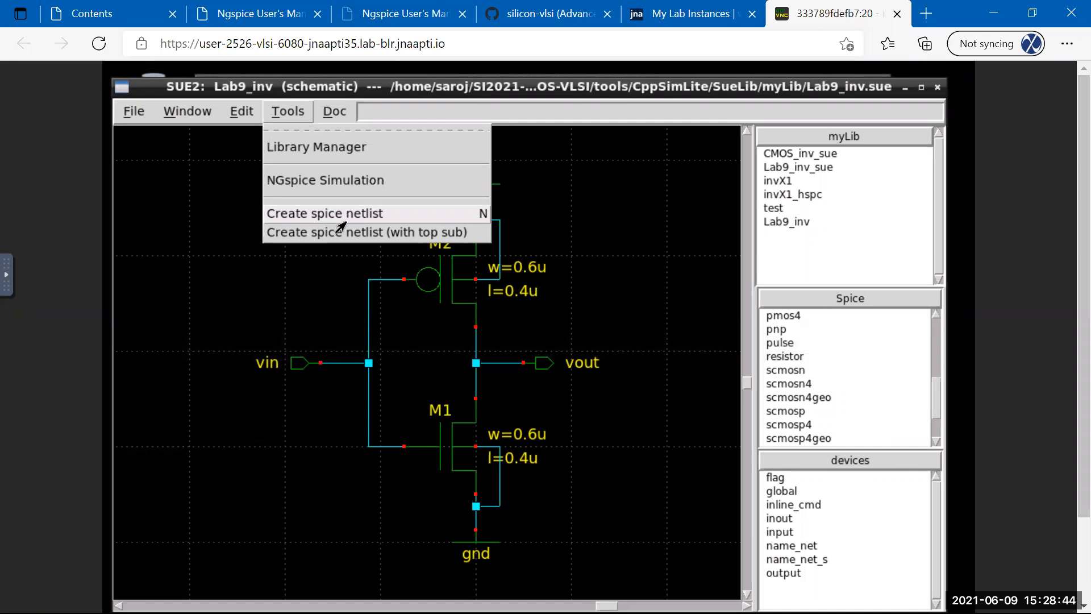
pyautogui.click(294, 234)
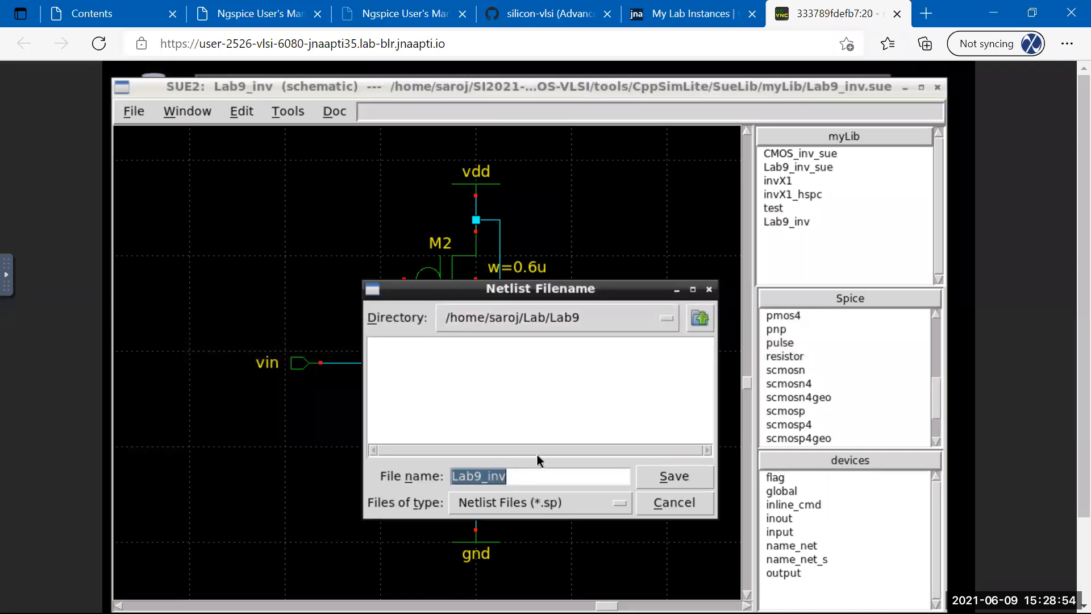
# Keep folder /home/saroj/Lab/Lab9, choose All files (*), save Lab9_inv, and acknowledge success.
pyautogui.click(666, 319)
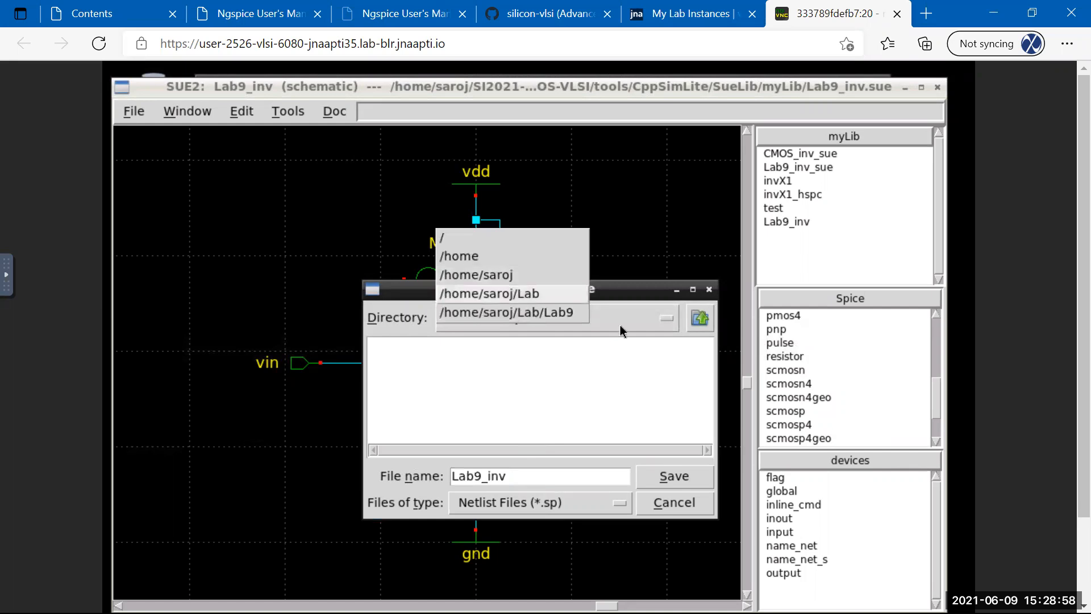
pyautogui.click(640, 323)
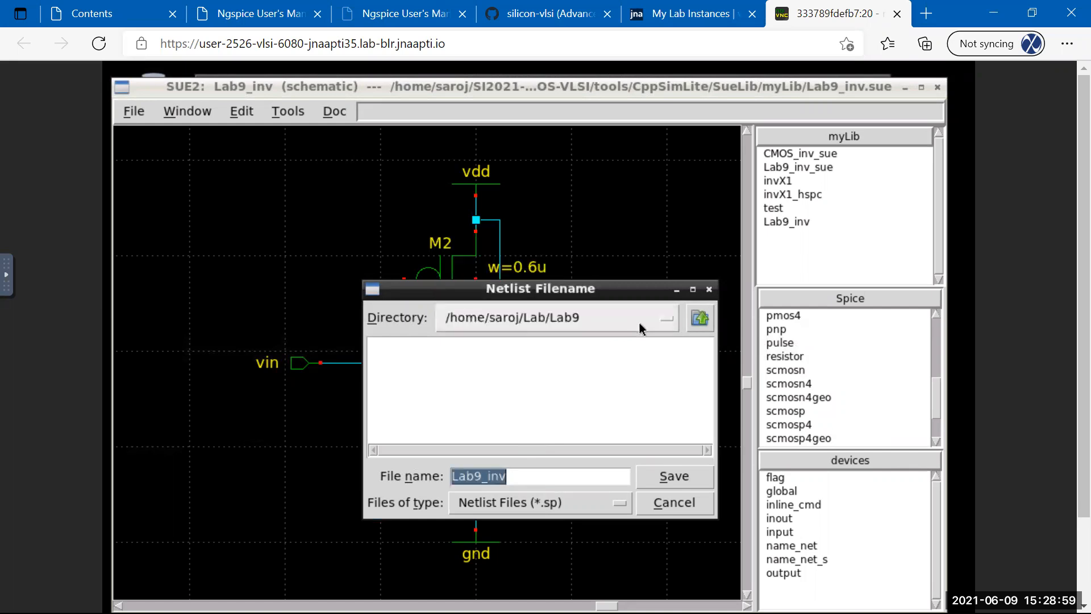
pyautogui.click(517, 506)
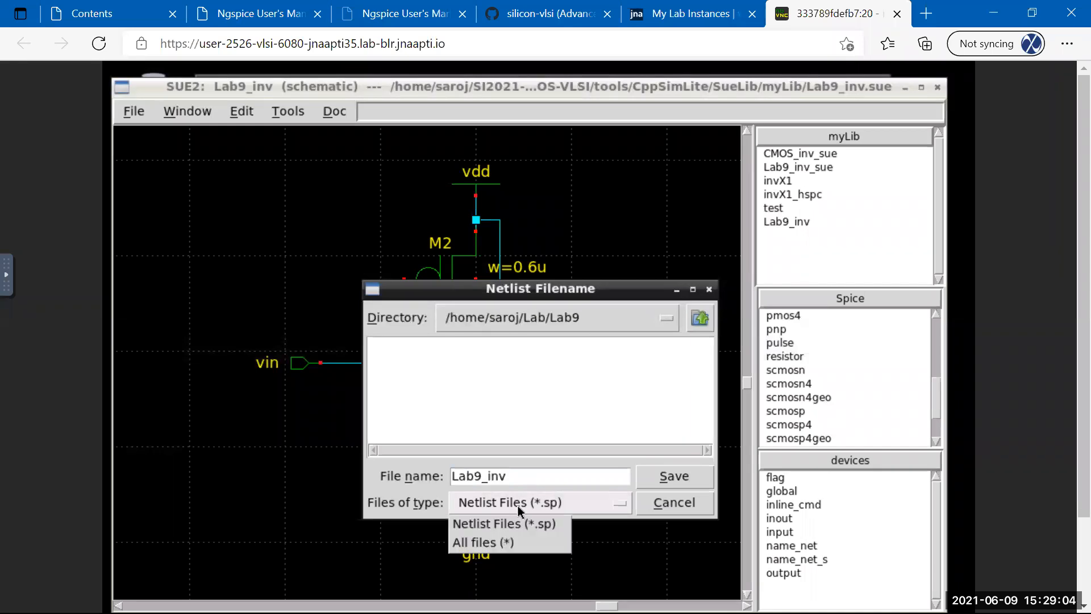
pyautogui.click(479, 543)
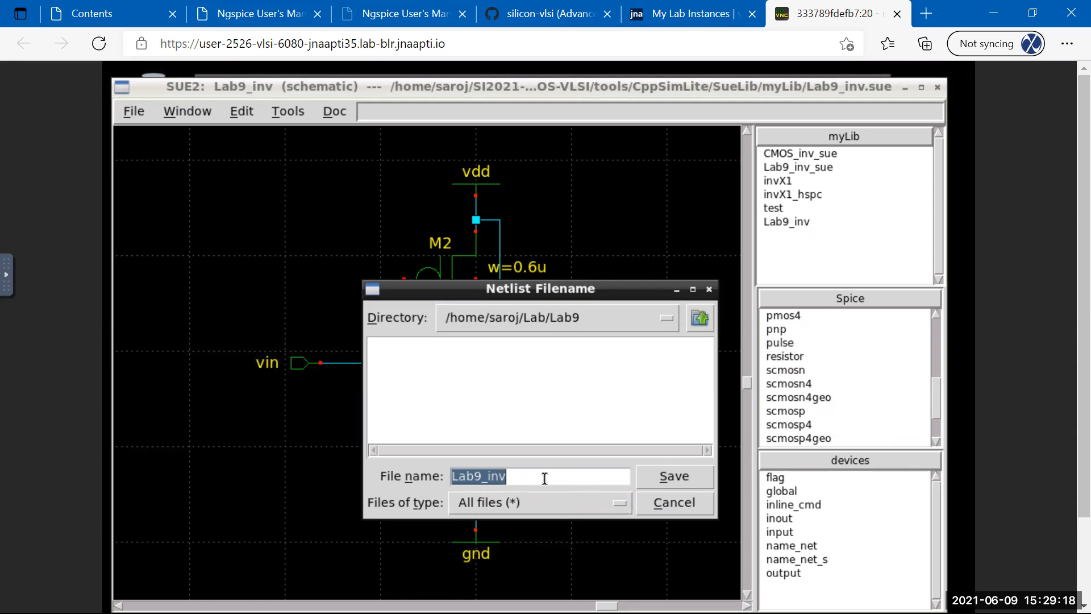
pyautogui.moveTo(562, 296); pyautogui.dragTo(396, 299)
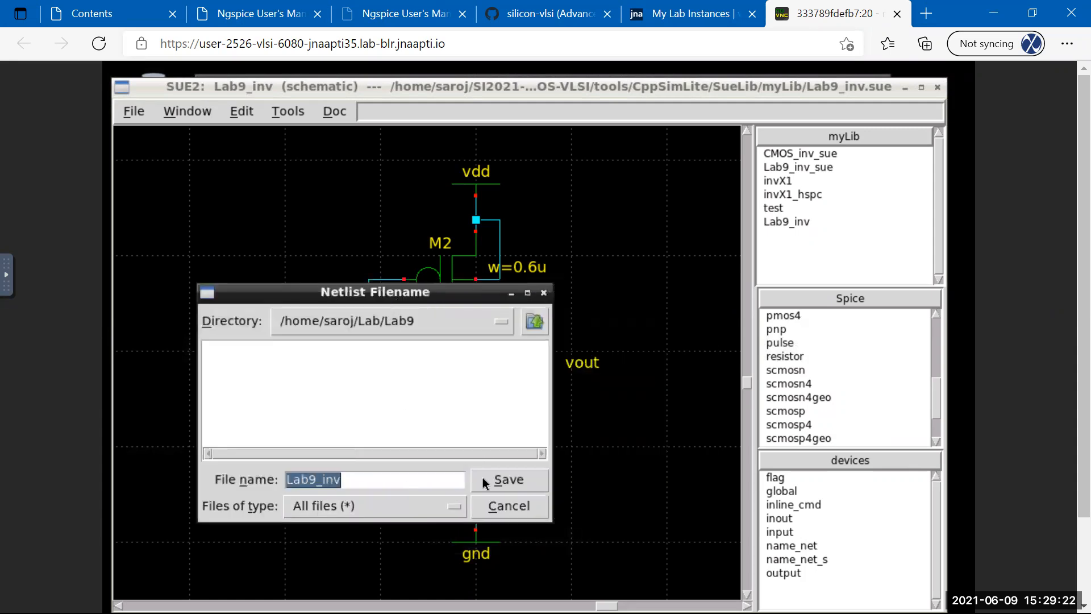
pyautogui.click(508, 485)
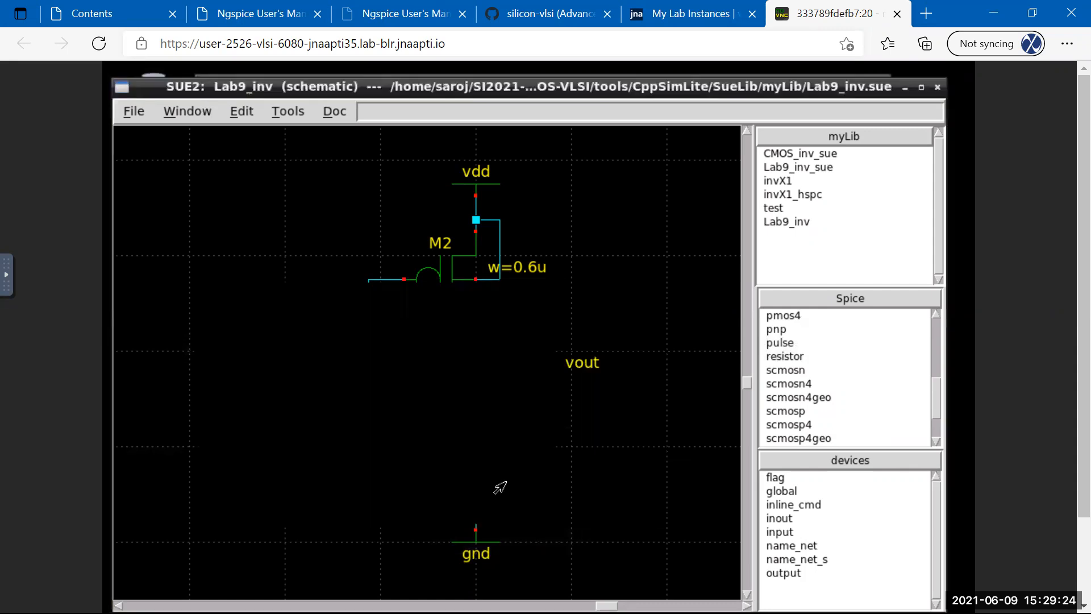
pyautogui.moveTo(574, 319); pyautogui.dragTo(333, 313)
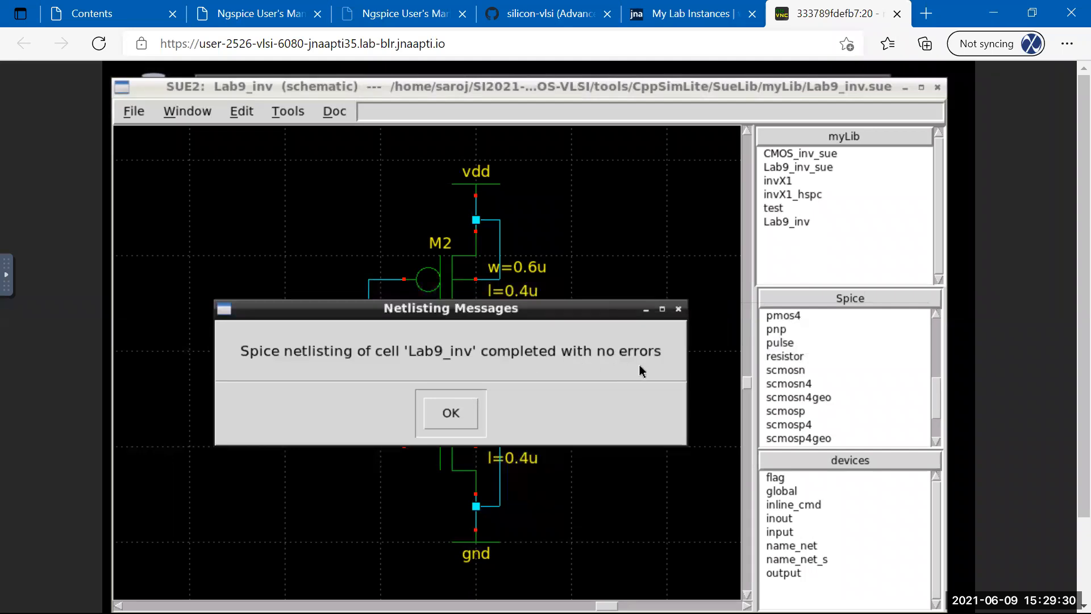
pyautogui.click(448, 410)
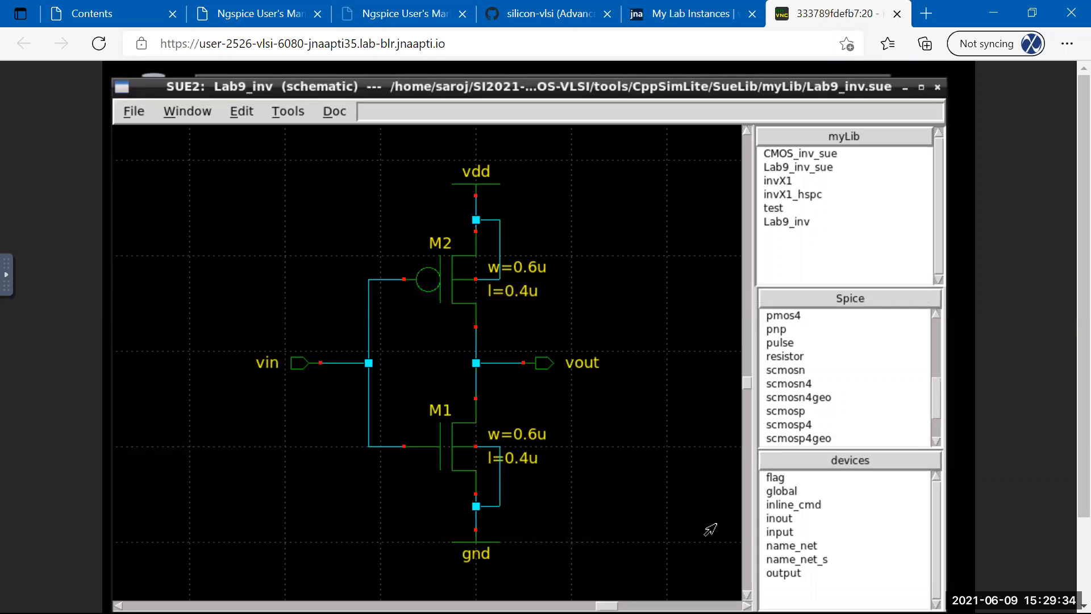
pyautogui.scroll(-2, 1064, 379)
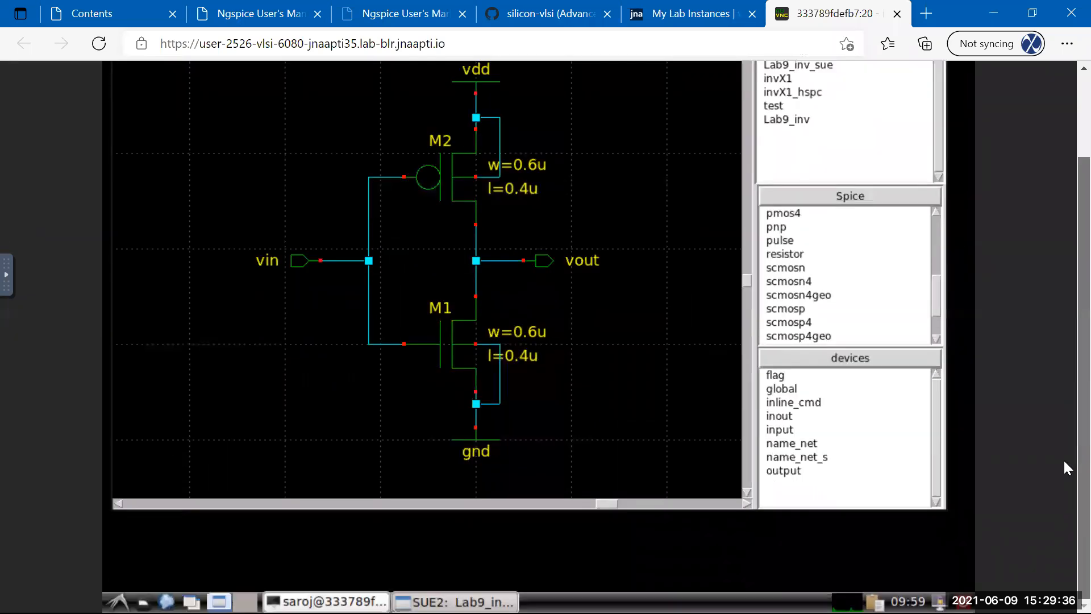
# In the terminal, list the Lab9 folder and open Lab9_inv.sp in vim.
pyautogui.click(327, 602)
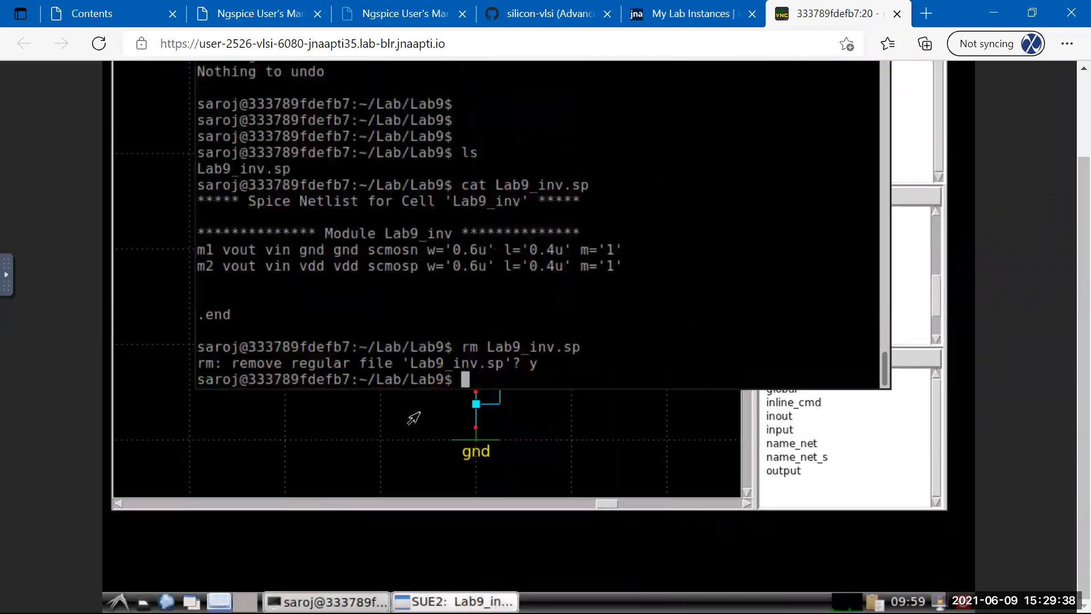
pyautogui.scroll(2, 1063, 228)
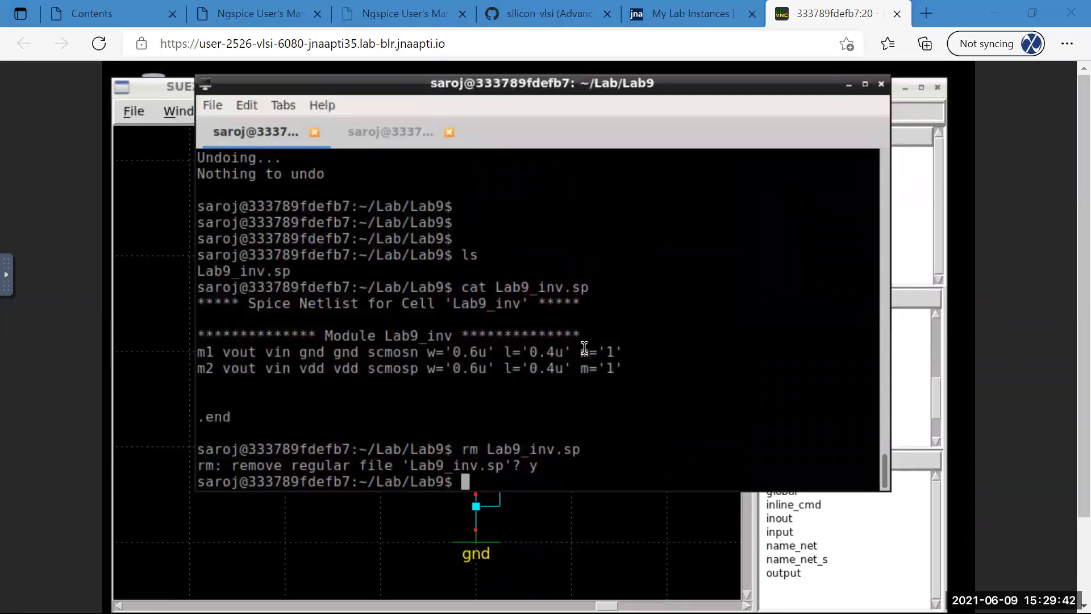
pyautogui.write('ls')
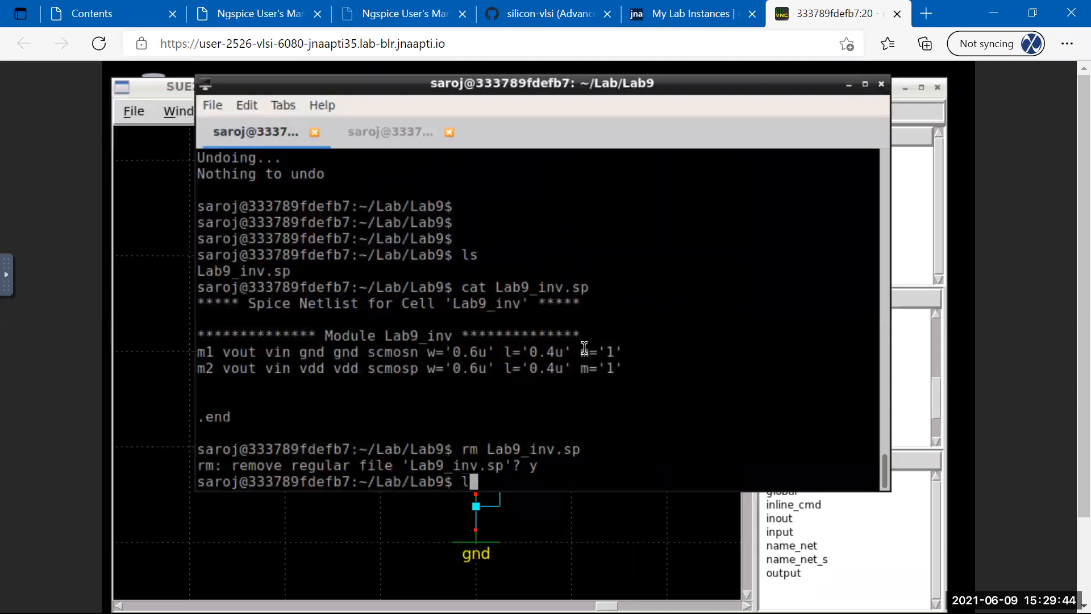
pyautogui.press('Return')
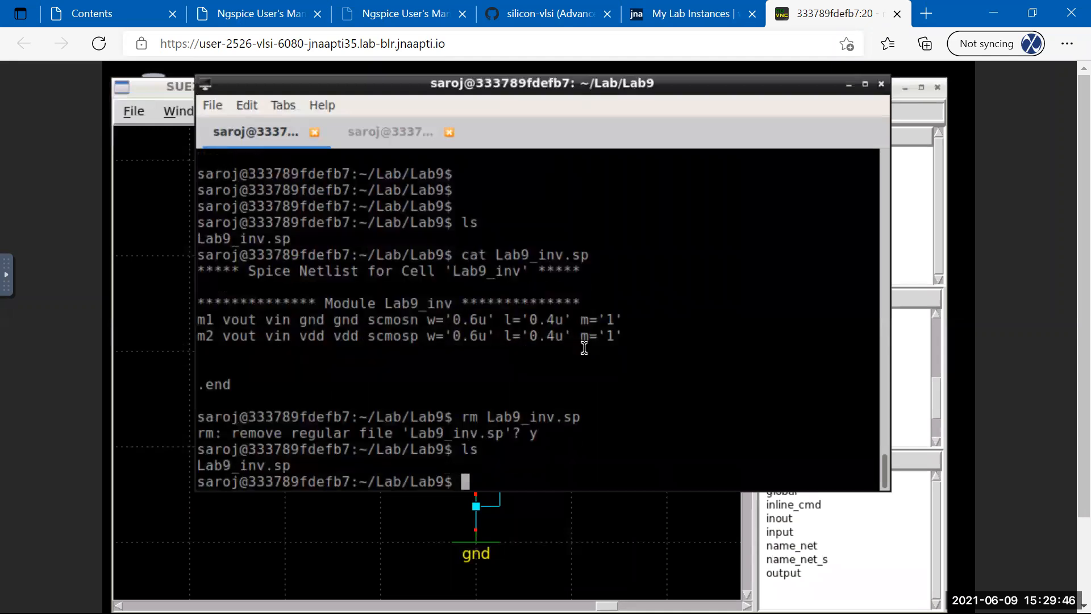
pyautogui.write('vim Lab')
pyautogui.press('Tab')
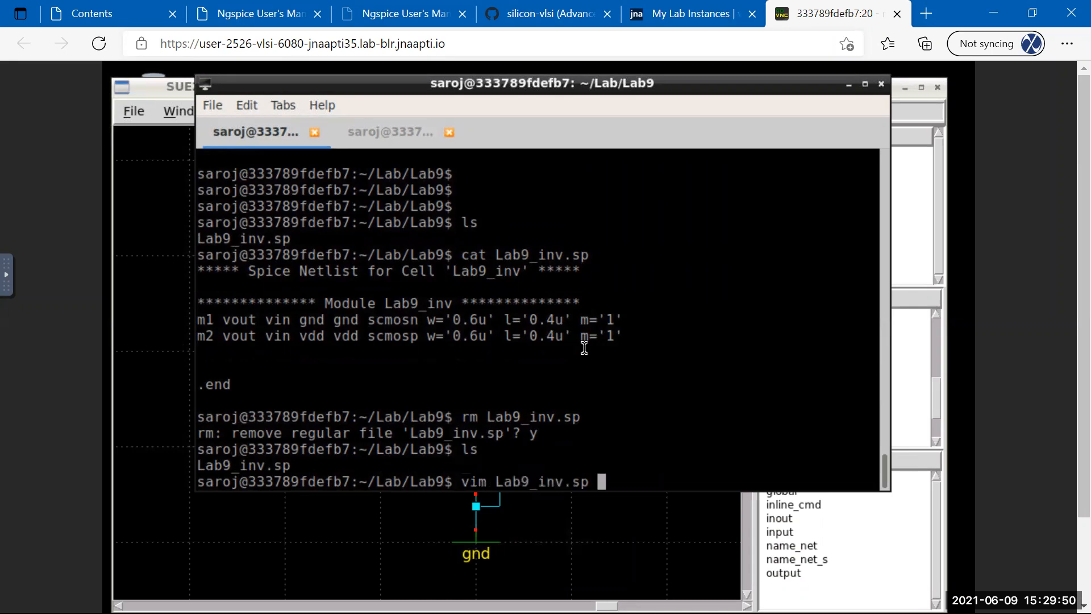
pyautogui.press('Return')
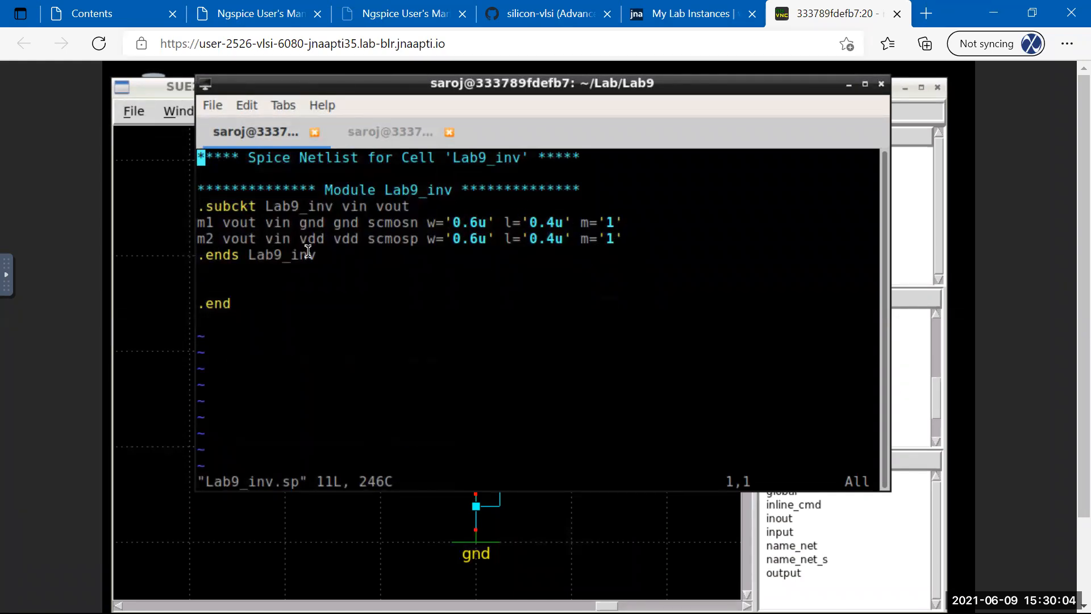
# Delete the trailing .end line and leftover blank lines after .ends Lab9_inv.
pyautogui.press('Down')
pyautogui.press('Down')
pyautogui.press('Down')
pyautogui.press('Down')
pyautogui.press('Down')
pyautogui.press('Down')
pyautogui.press('Down')
pyautogui.press('Down')
pyautogui.press('Down')
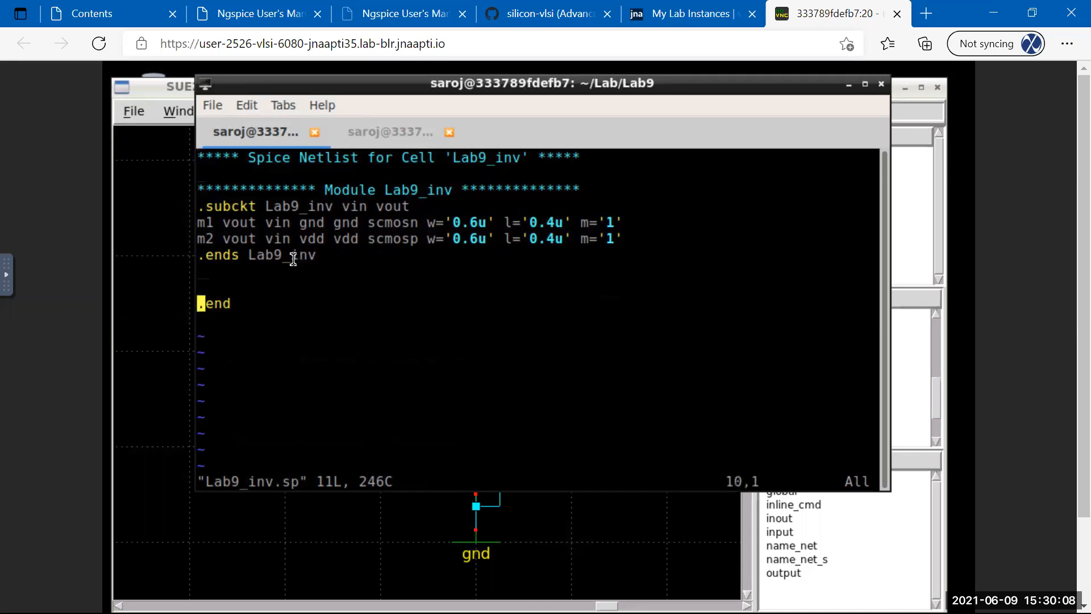
pyautogui.press('Up')
pyautogui.press('Up')
pyautogui.press('Up')
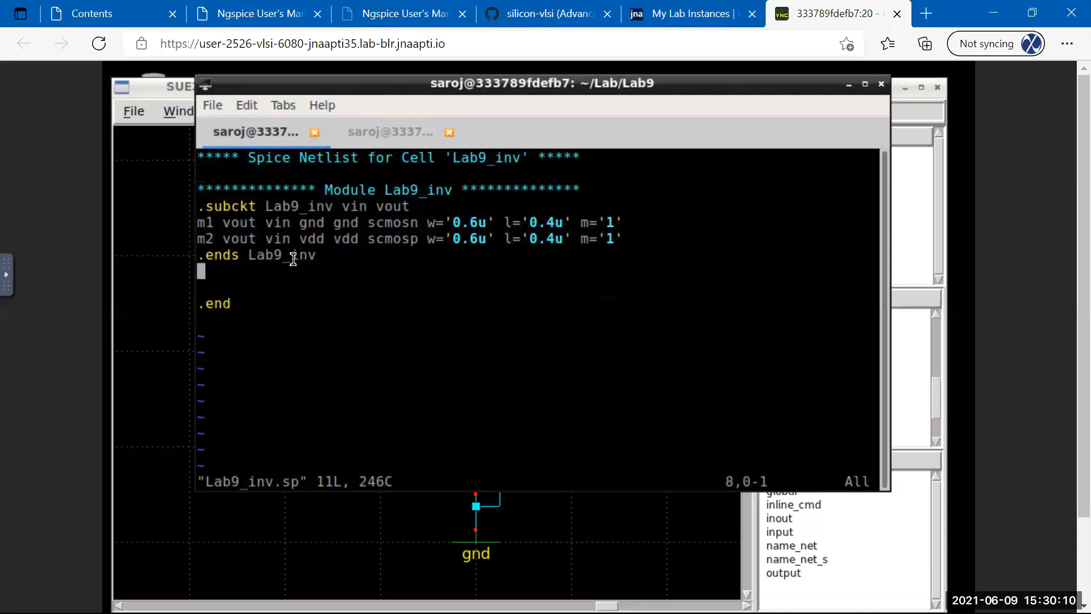
pyautogui.press('Down')
pyautogui.press('Down')
pyautogui.press('Down')
pyautogui.press('d')
pyautogui.press('d')
pyautogui.press('d')
pyautogui.press('Up')
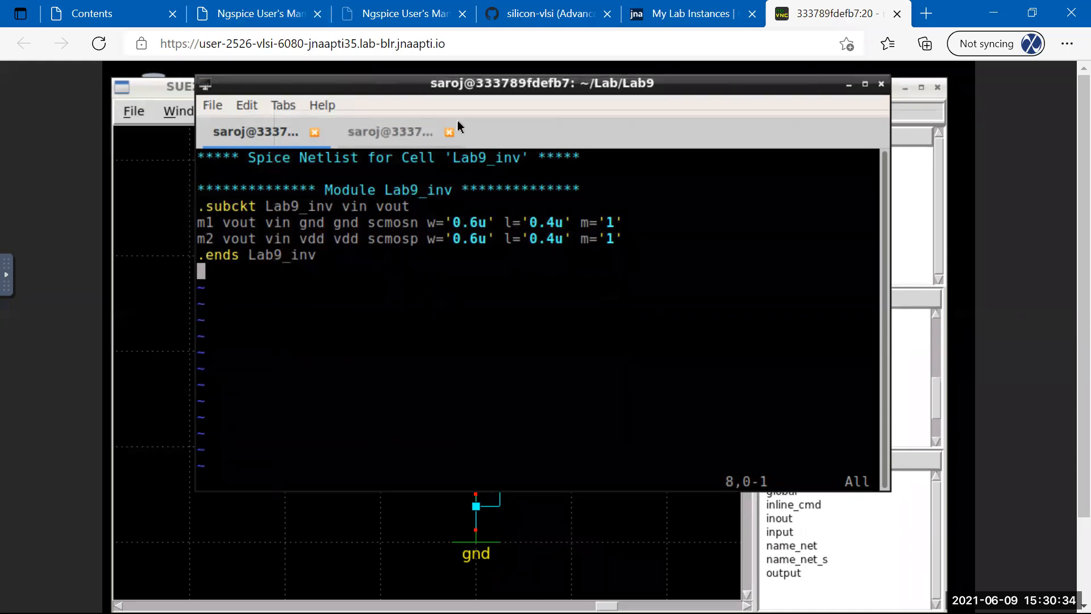
pyautogui.moveTo(377, 86); pyautogui.dragTo(458, 125)
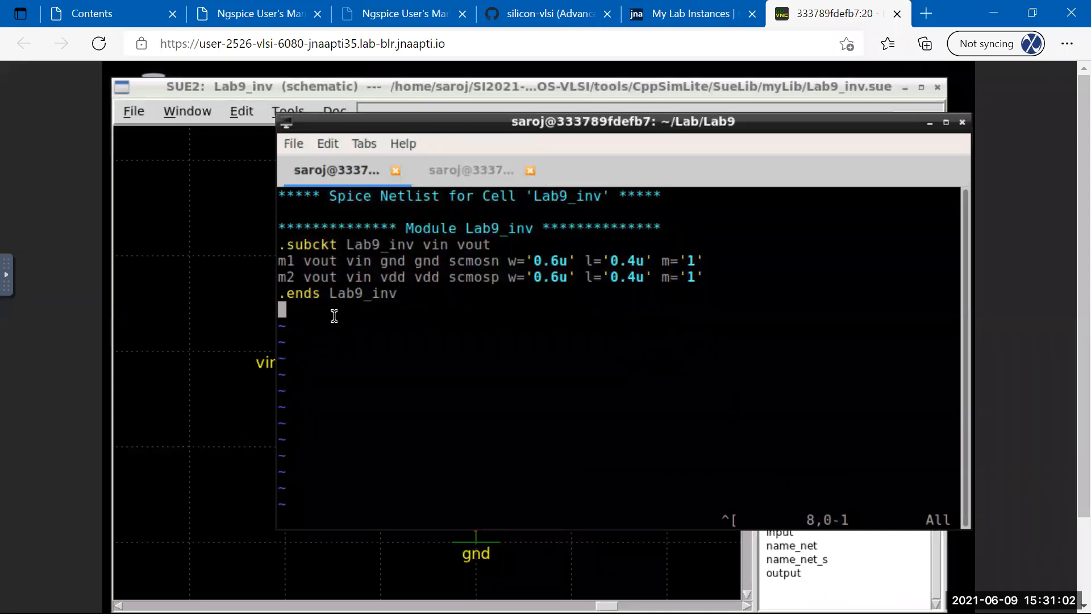
# Write the file with :w and inspect the .subckt, m1, m2 and .ends Lab9_inv lines.
pyautogui.write(':w')
pyautogui.press('Return')
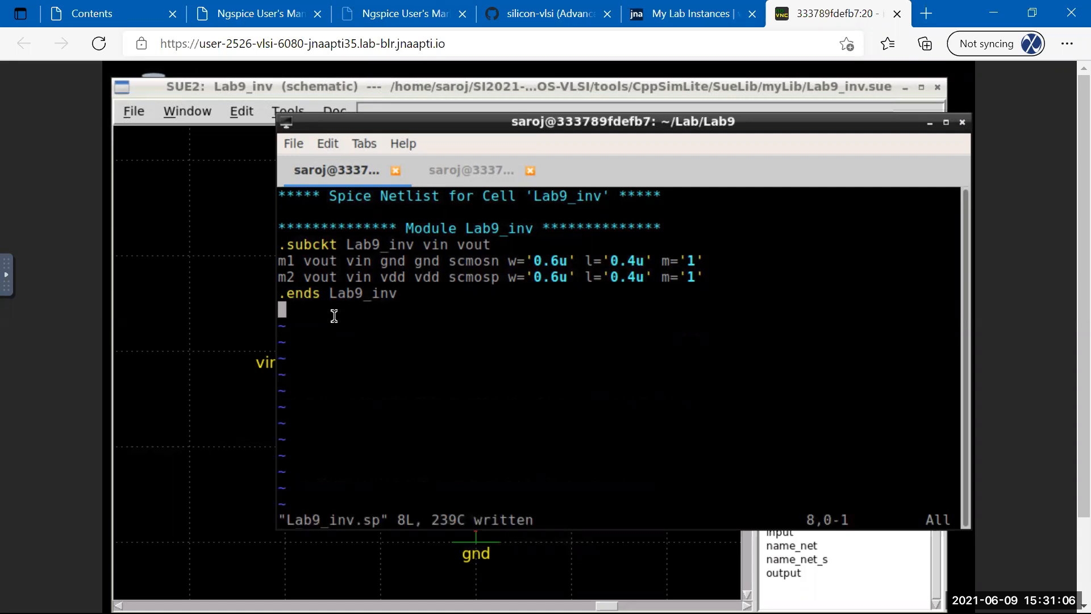
pyautogui.press('Up')
pyautogui.press('Up')
pyautogui.press('Up')
pyautogui.press('Up')
pyautogui.press('Right')
pyautogui.press('Right')
pyautogui.press('Right')
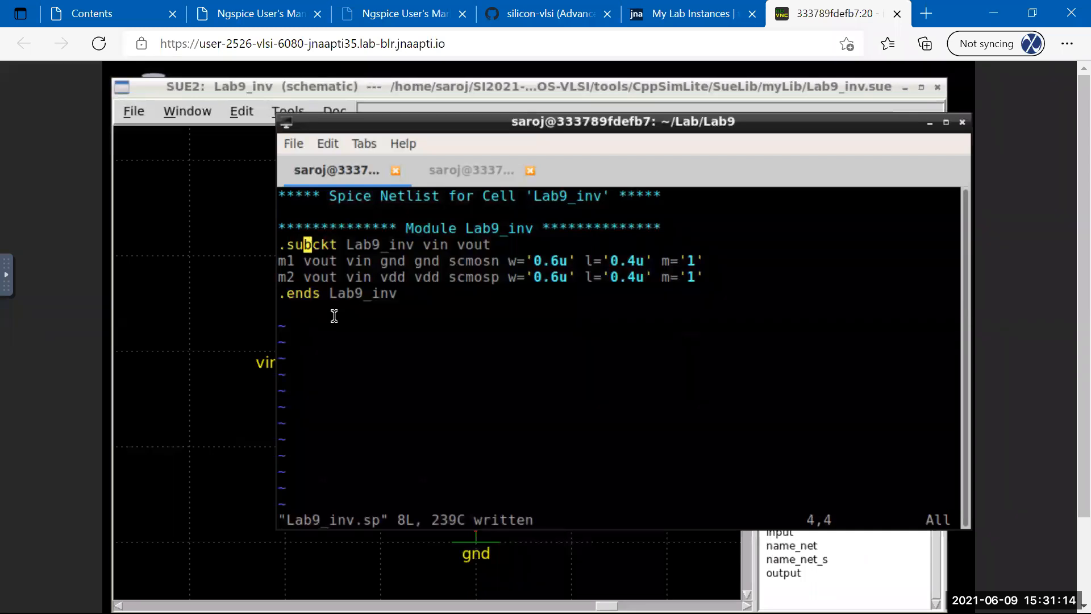
pyautogui.press('Down')
pyautogui.press('Down')
pyautogui.press('Up')
pyautogui.press('Up')
pyautogui.press('j')
pyautogui.press('k')
pyautogui.press('l')
pyautogui.press('l')
pyautogui.press('l')
pyautogui.press('l')
pyautogui.press('l')
pyautogui.press('l')
pyautogui.press('l')
pyautogui.press('l')
pyautogui.press('l')
pyautogui.press('l')
pyautogui.press('l')
pyautogui.press('l')
pyautogui.press('l')
pyautogui.press('l')
pyautogui.press('l')
pyautogui.press('l')
pyautogui.press('l')
pyautogui.press('l')
pyautogui.press('l')
pyautogui.press('l')
pyautogui.press('l')
pyautogui.press('Down')
pyautogui.press('Down')
pyautogui.press('Down')
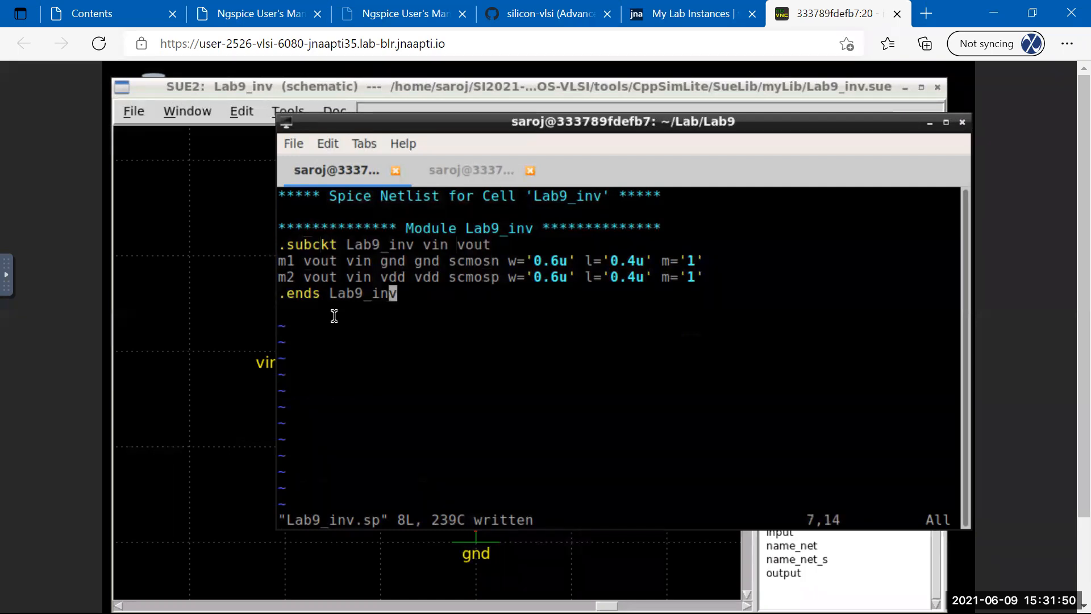
pyautogui.press('Left')
pyautogui.press('Left')
pyautogui.press('Left')
pyautogui.press('Left')
pyautogui.press('Left')
pyautogui.press('Left')
pyautogui.press('Left')
pyautogui.press('Right')
pyautogui.press('Right')
pyautogui.press('Right')
# Save once more and quit vim with :wq.
pyautogui.write(':w')
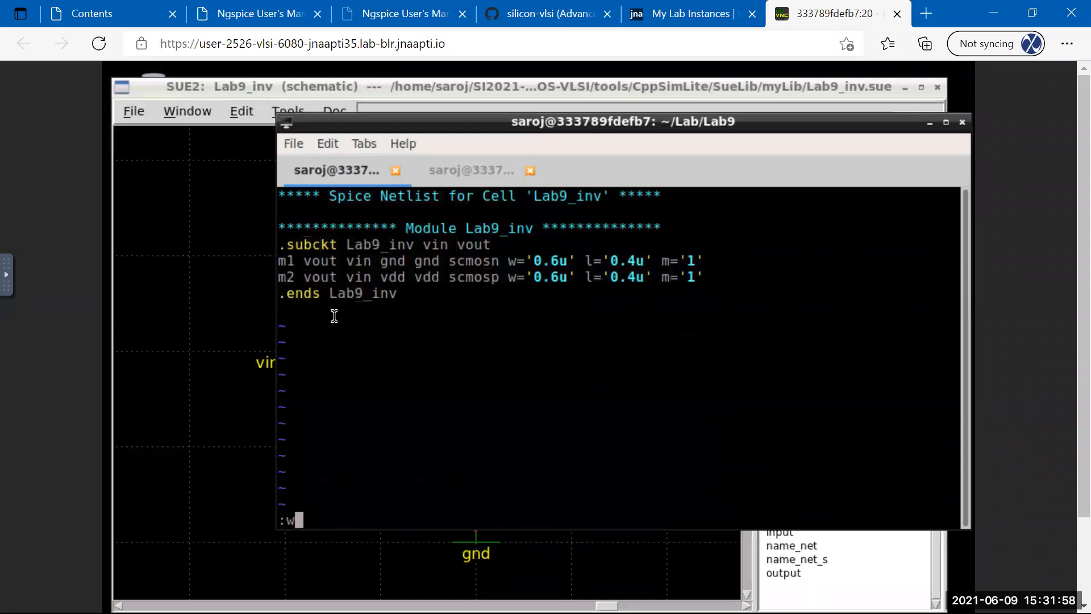
pyautogui.press('Return')
pyautogui.write(':wq')
pyautogui.press('Return')
pyautogui.press('Return')
pyautogui.press('Return')
pyautogui.press('Return')
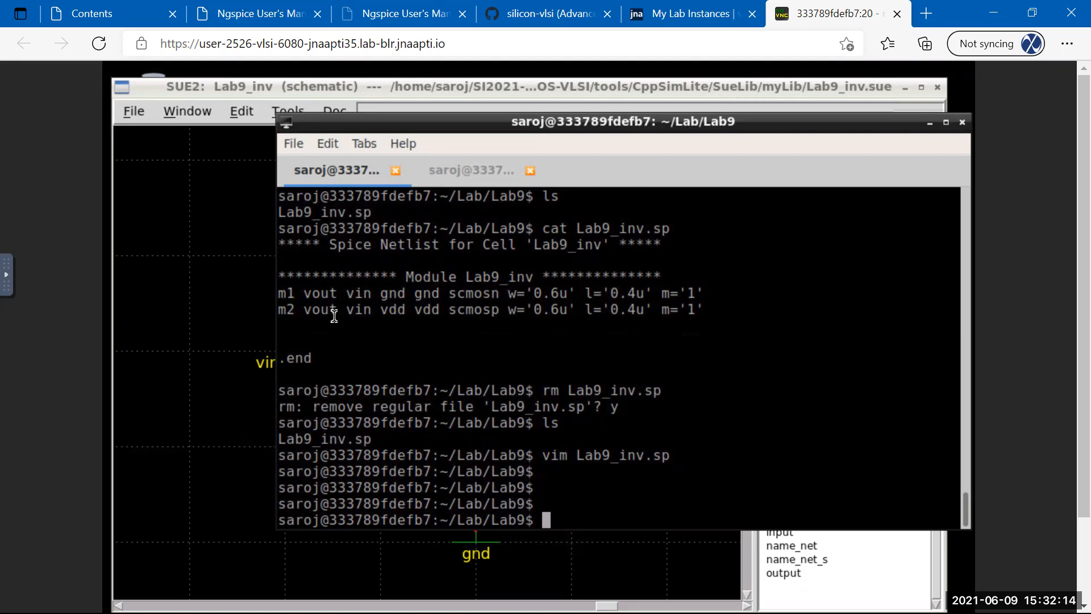
# Run vim TB_inv.sp to create the new testbench file.
pyautogui.write('vim')
pyautogui.write('TB_inv.sp')
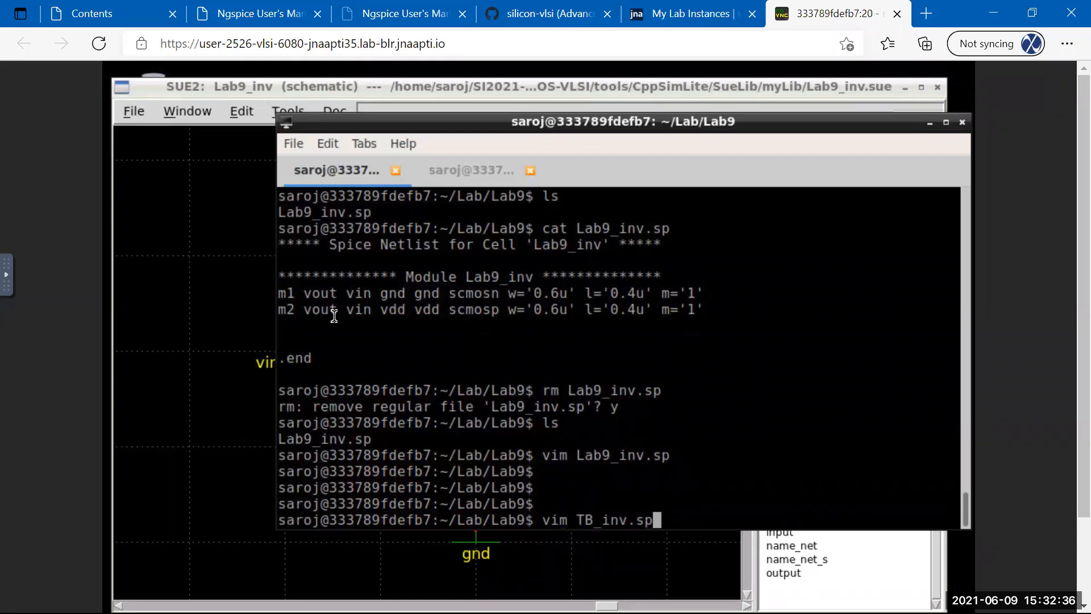
pyautogui.press('Return')
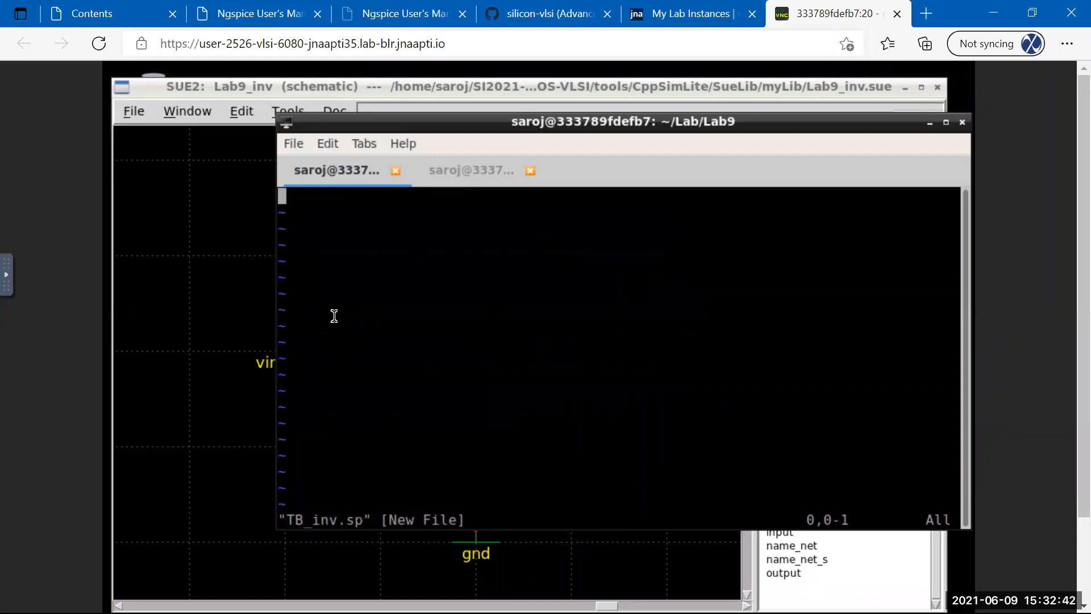
# Type the title 'Testbench for inverter sub-circuit' followed by a blank line.
pyautogui.press('i')
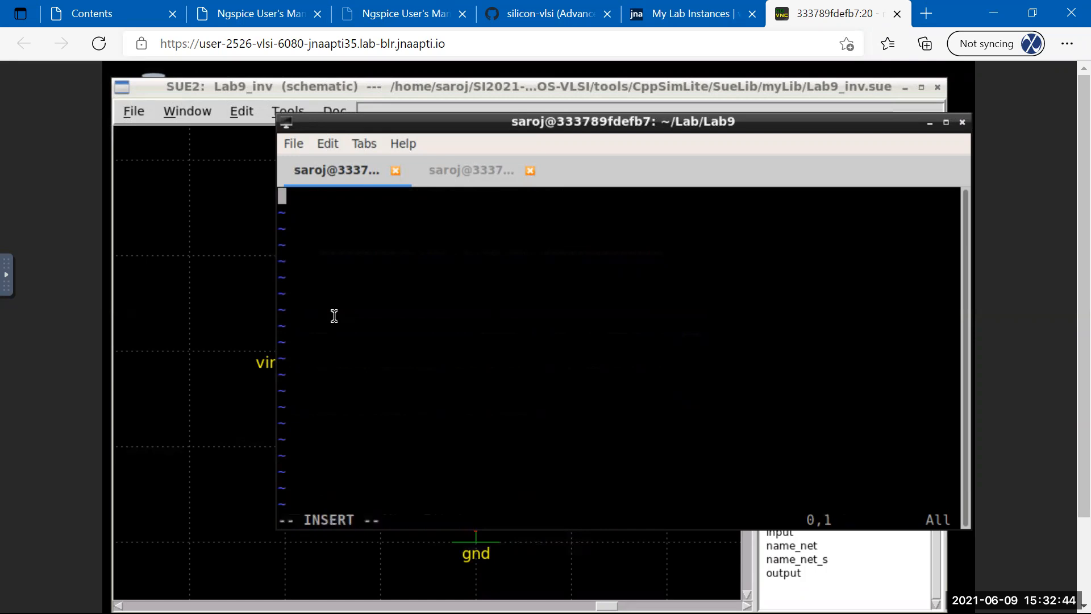
pyautogui.write('Tes')
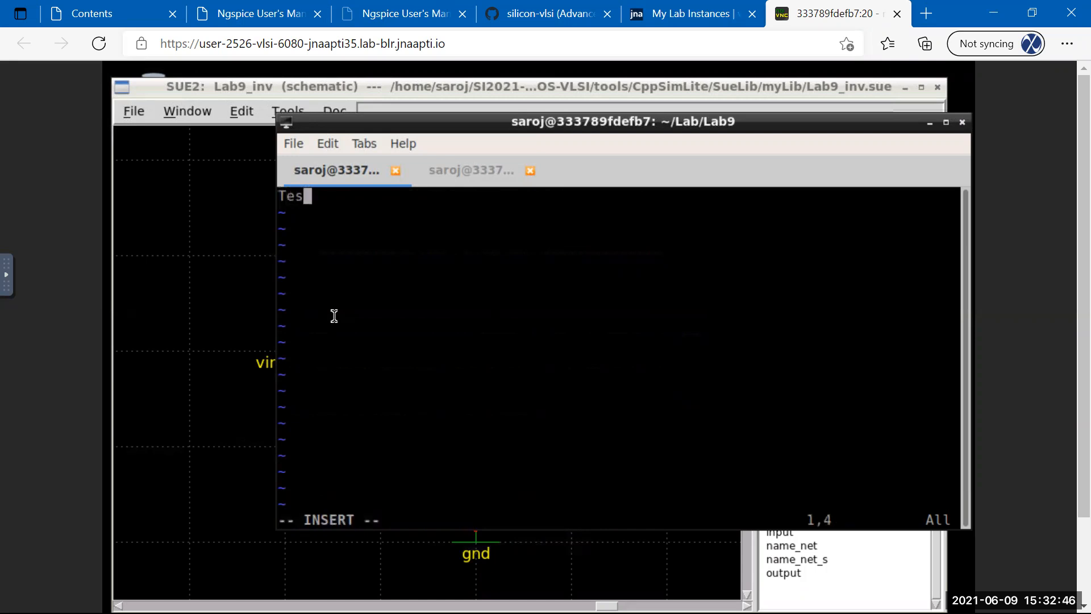
pyautogui.write('tbench')
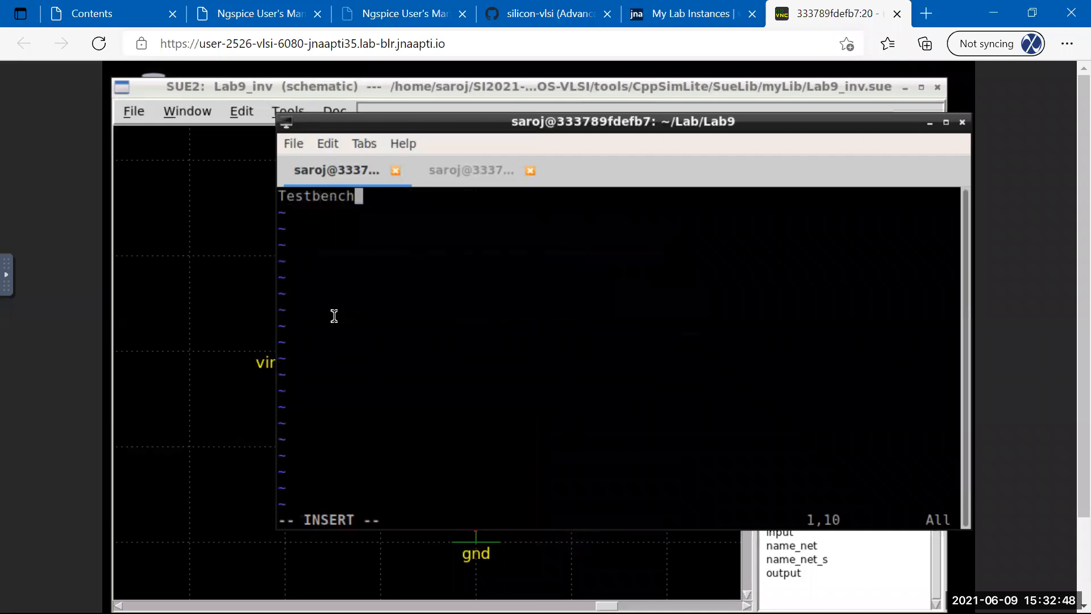
pyautogui.write(' for invte')
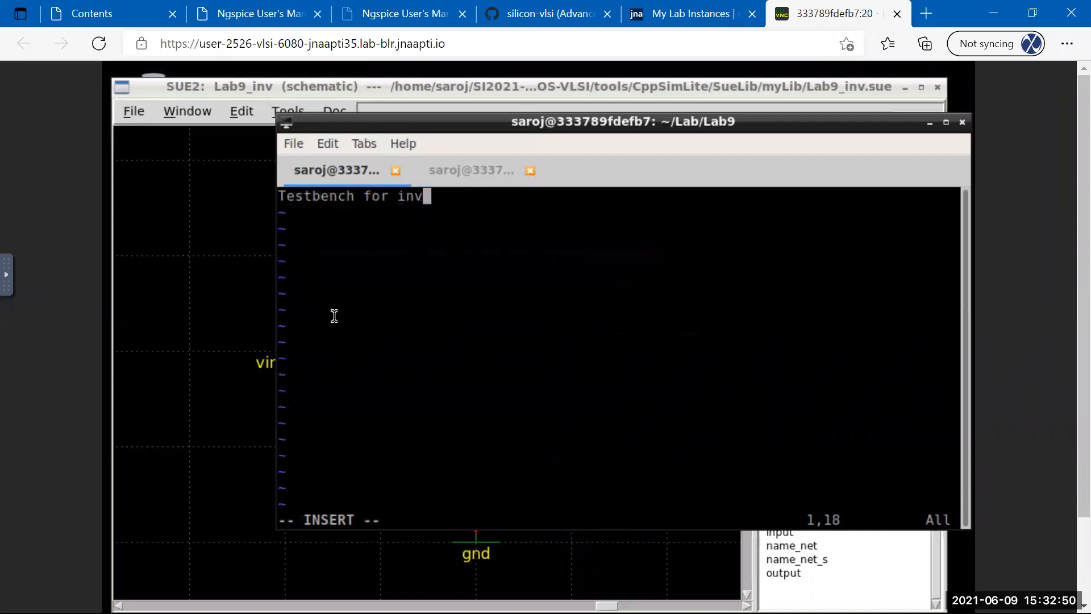
pyautogui.press('BackSpace')
pyautogui.press('BackSpace')
pyautogui.write('erter ')
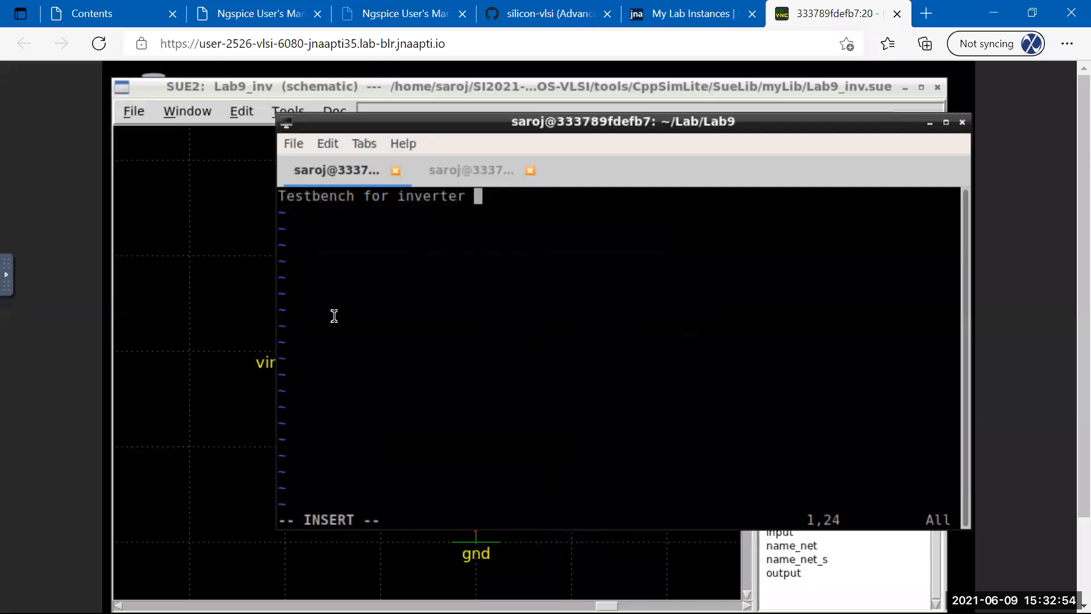
pyautogui.write('sub-circuit')
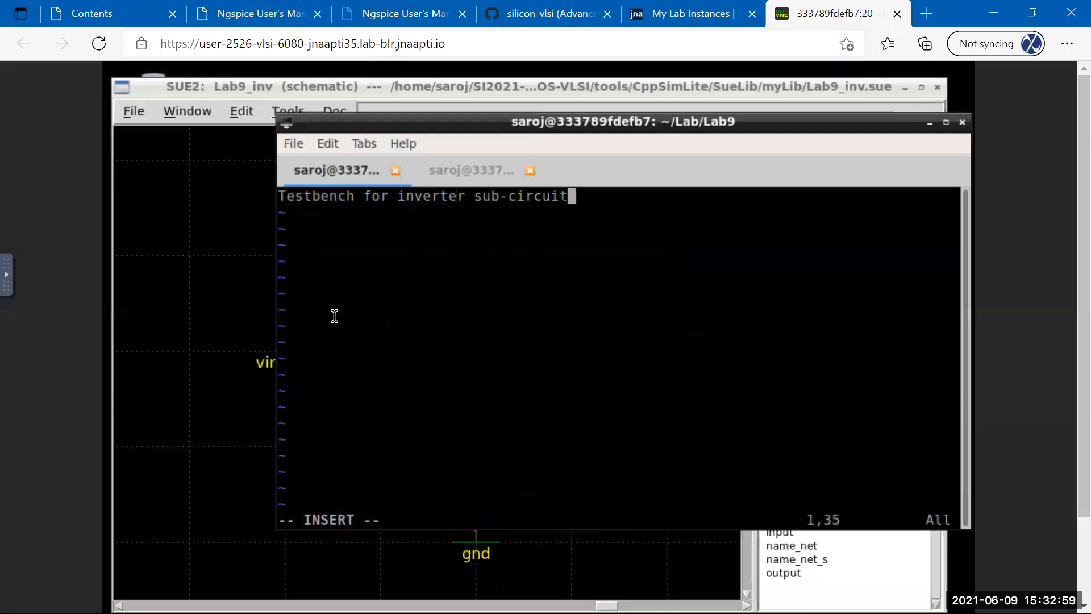
pyautogui.press('Return')
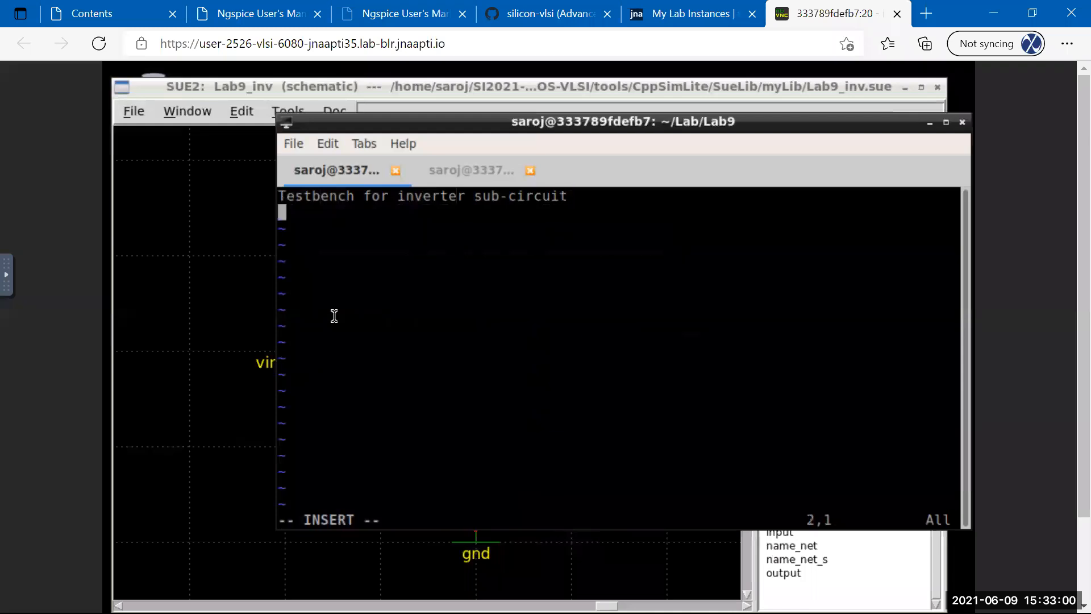
pyautogui.press('Return')
# Add a '**Library model file' comment and a partial '.LIB /proj' line, then begin :split ../Lab8.
pyautogui.write('**')
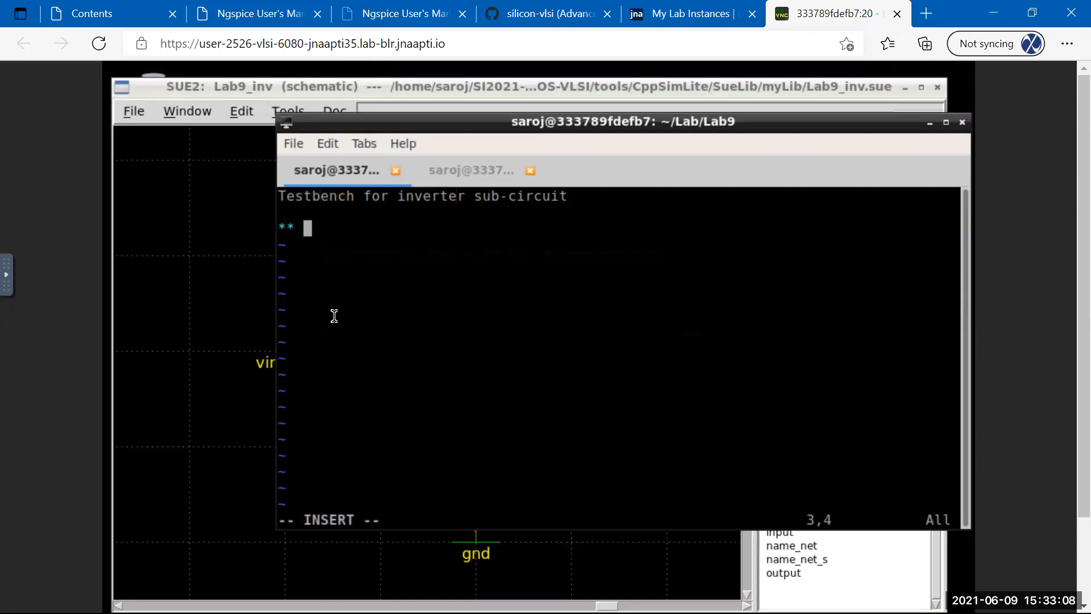
pyautogui.press('BackSpace')
pyautogui.write('Library mo')
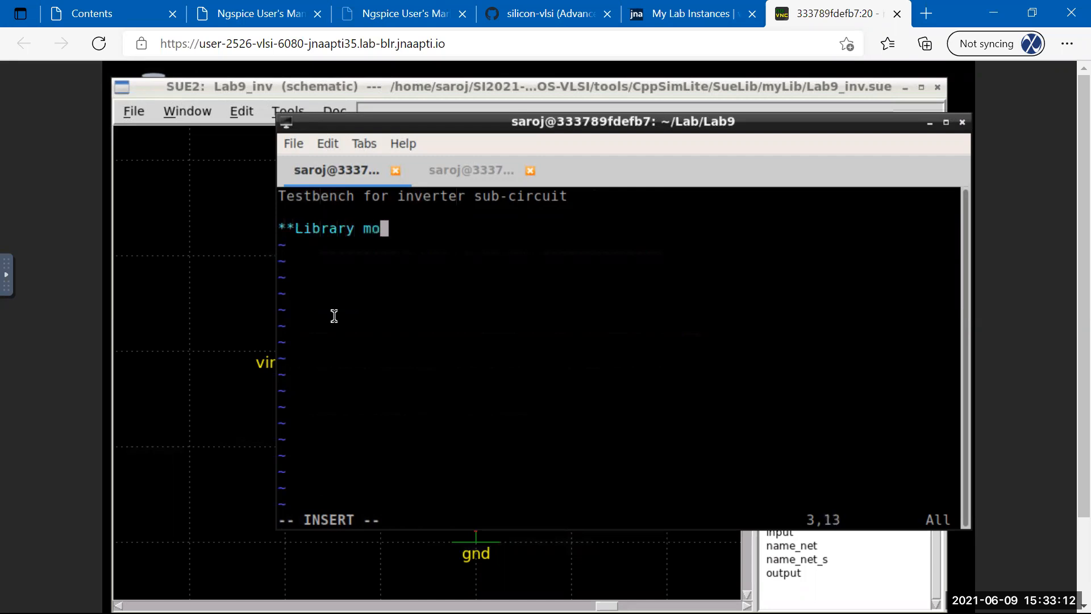
pyautogui.write('del file')
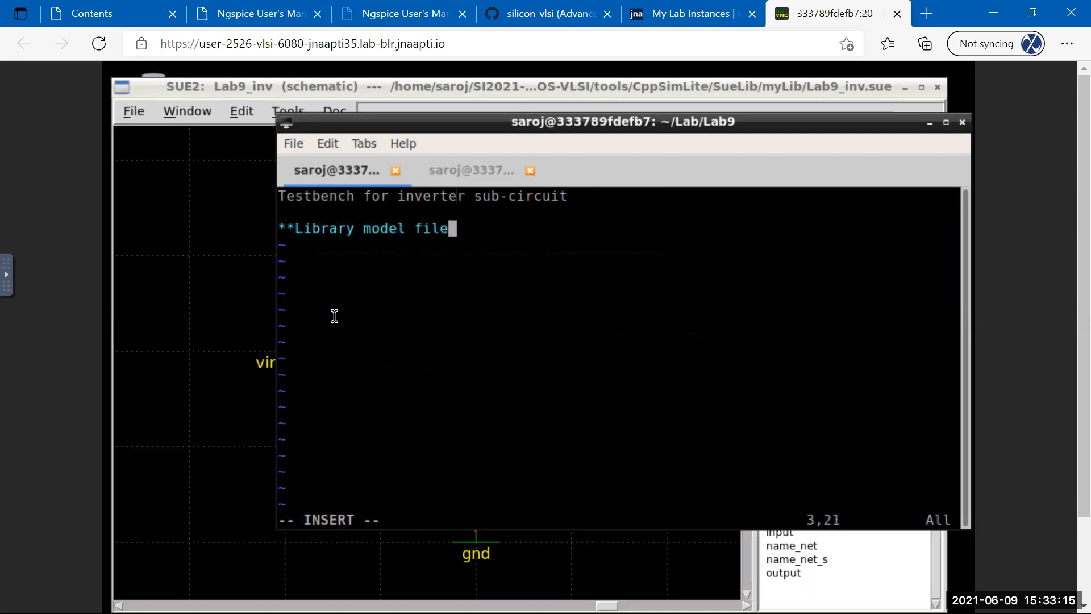
pyautogui.press('Return')
pyautogui.write('.LIB')
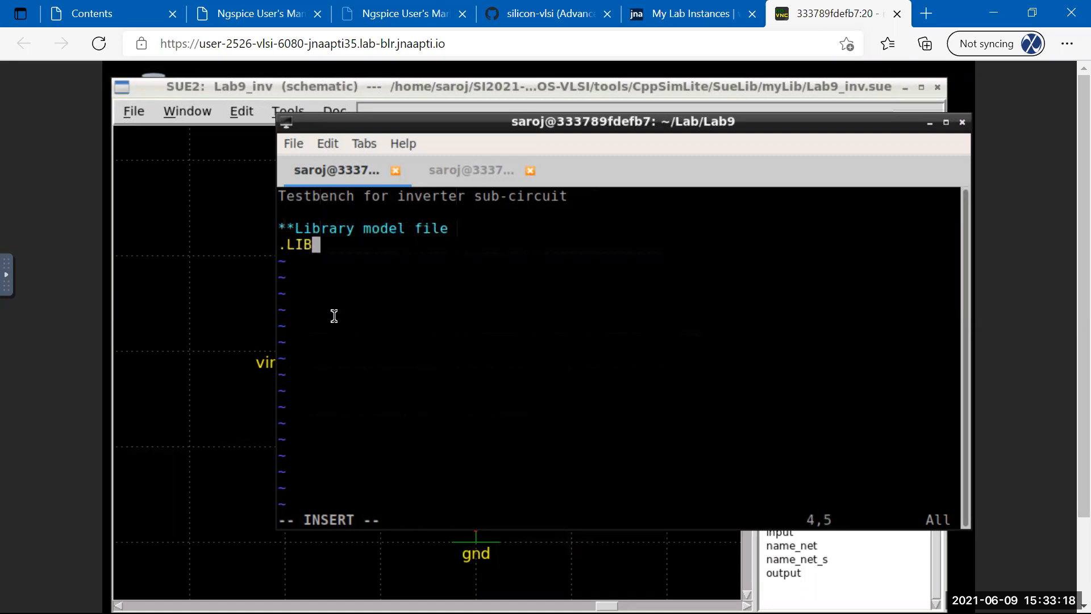
pyautogui.write(' /proj')
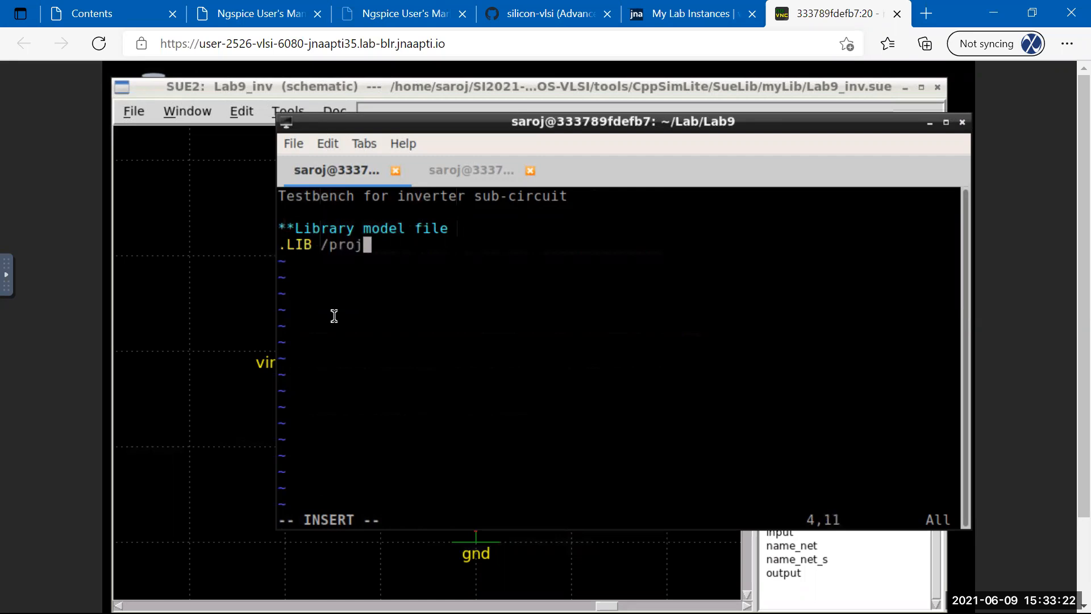
pyautogui.press('Escape')
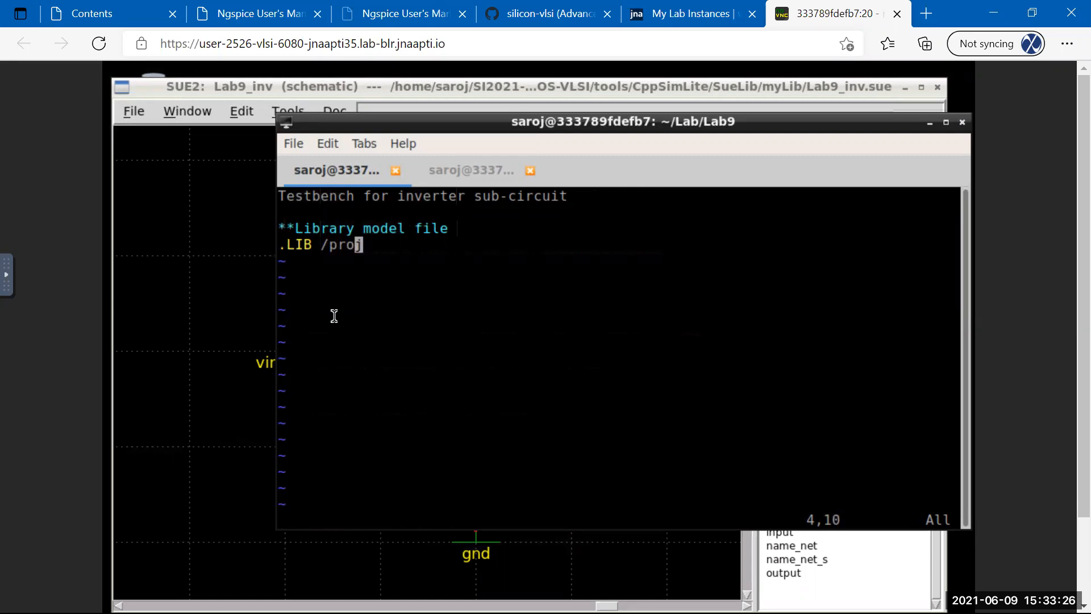
pyautogui.press('Escape')
pyautogui.write(':')
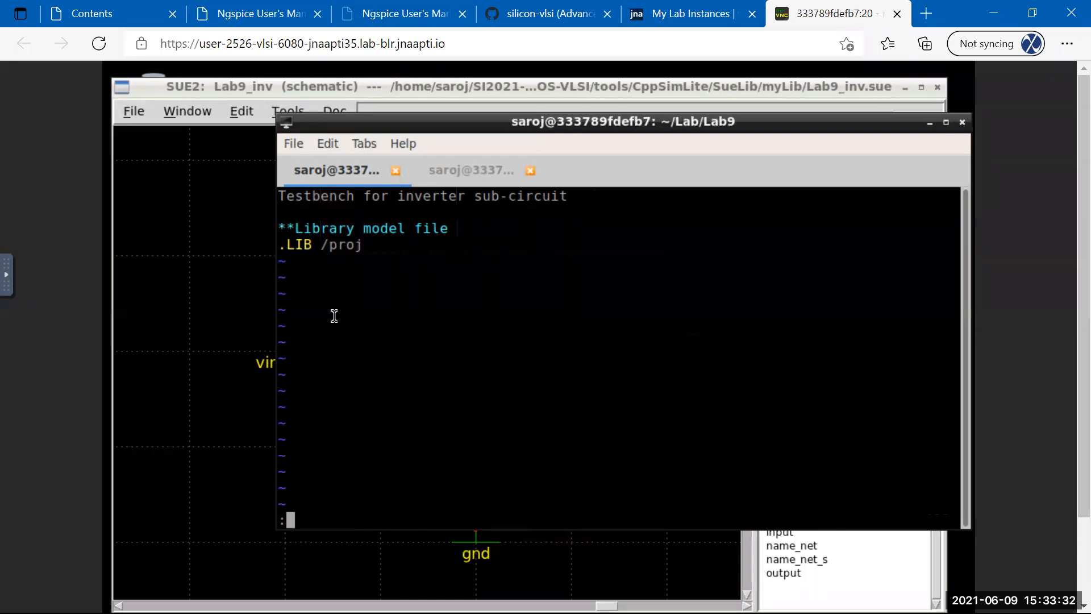
pyautogui.write('split ../')
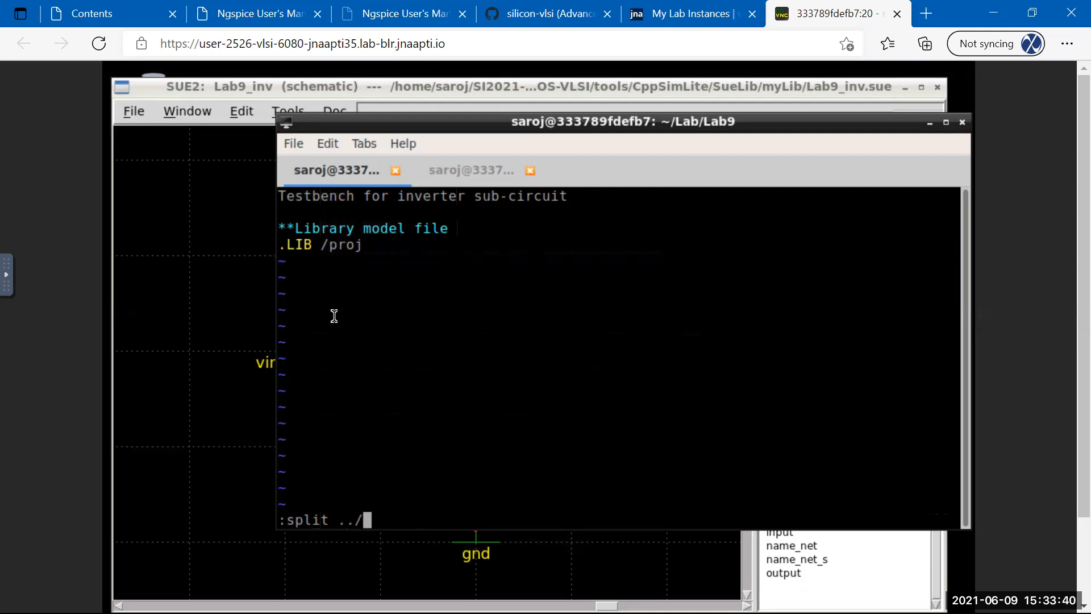
pyautogui.write('Lab8')
# Open ../Lab8/vgs-id-temp.sp in a split window using Tab completion.
pyautogui.press('Tab')
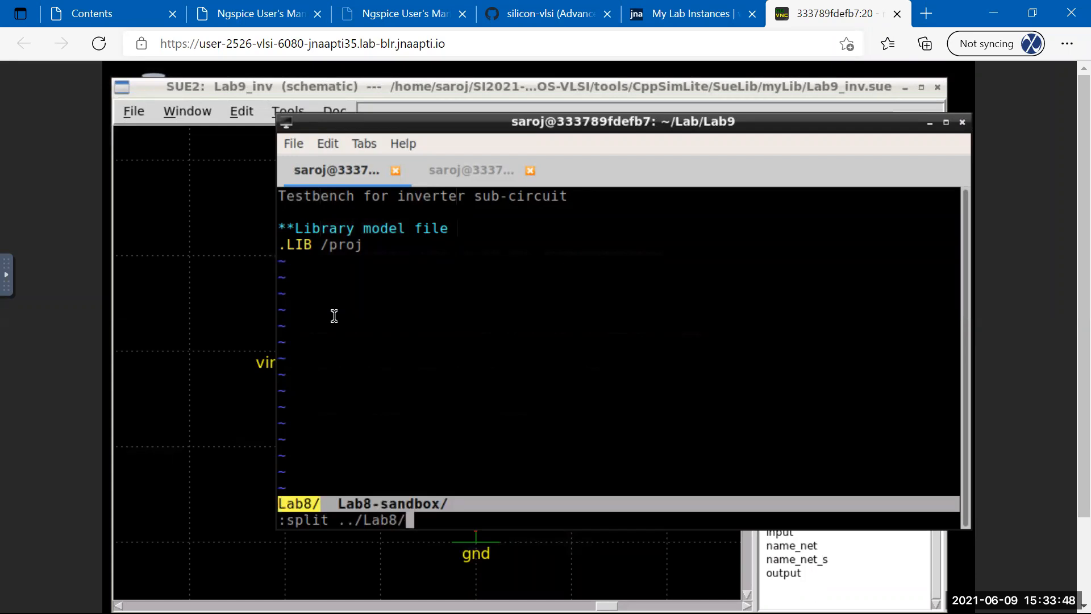
pyautogui.press('Tab')
pyautogui.press('Tab')
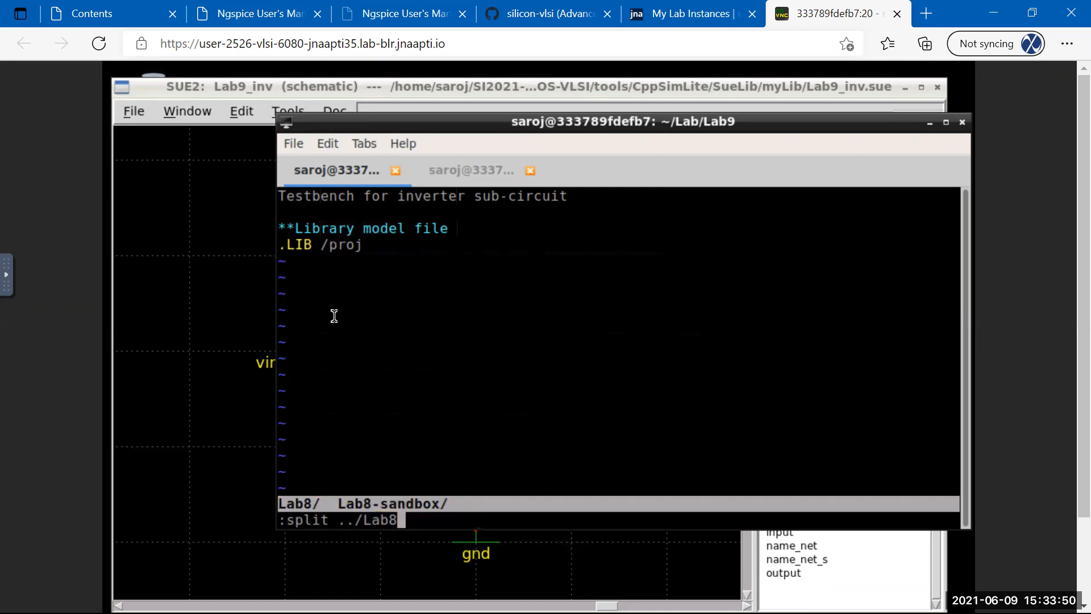
pyautogui.write('/')
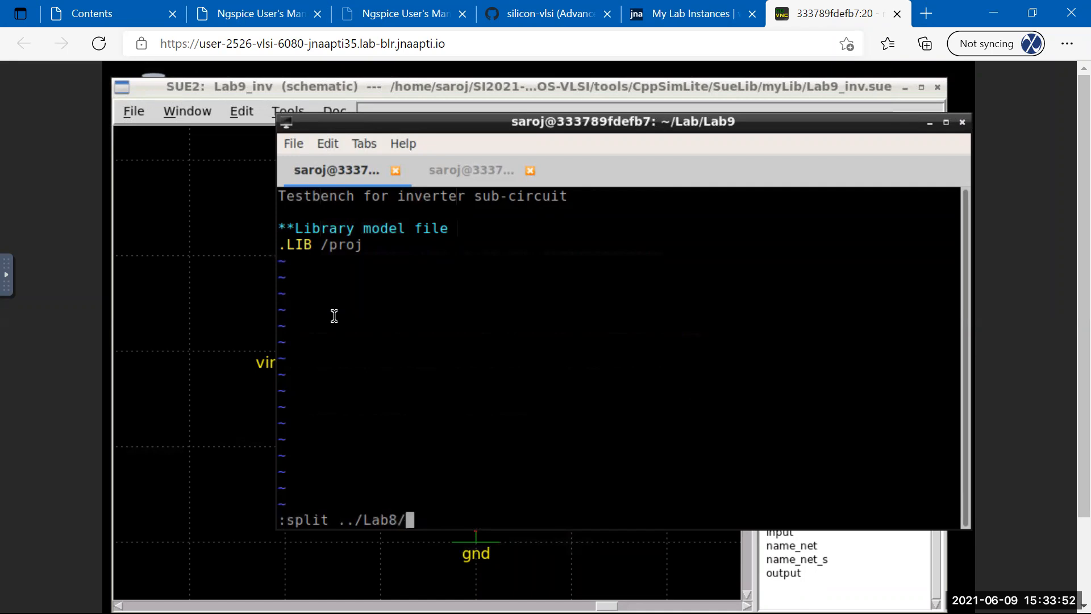
pyautogui.press('Tab')
pyautogui.press('Tab')
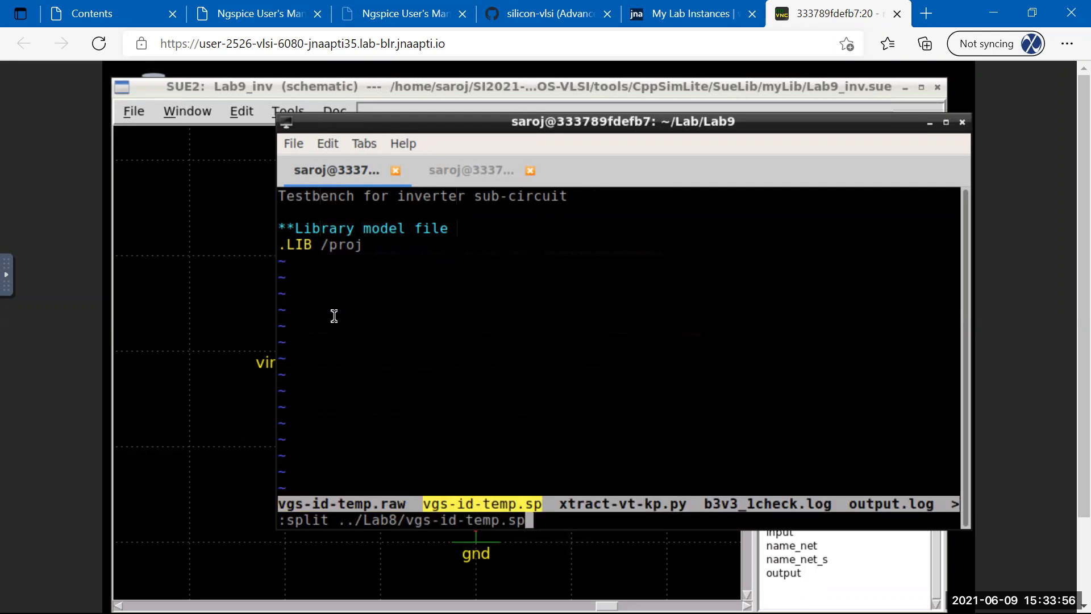
pyautogui.press('Tab')
pyautogui.press('Tab')
pyautogui.press('Tab')
pyautogui.press('Tab')
pyautogui.press('Tab')
pyautogui.press('Tab')
pyautogui.press('Tab')
pyautogui.press('Return')
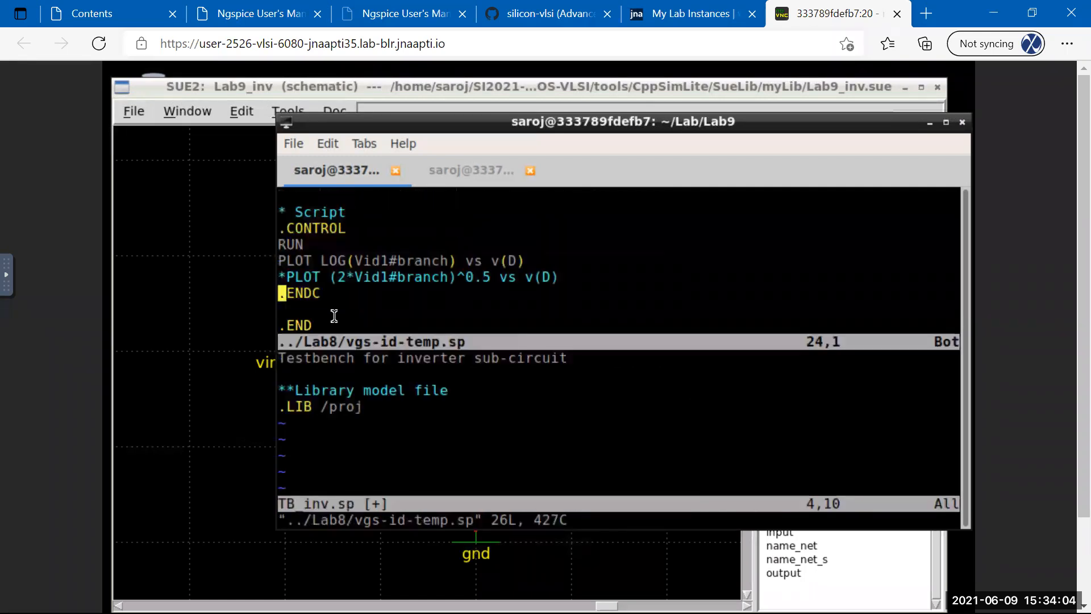
# Move to the SCMOS .LIB line in vgs-id-temp.sp, then switch split windows.
pyautogui.press('j')
pyautogui.press('j')
pyautogui.press('k')
pyautogui.press('k')
pyautogui.press('k')
pyautogui.press('k')
pyautogui.press('k')
pyautogui.press('k')
pyautogui.press('k')
pyautogui.press('k')
pyautogui.press('k')
pyautogui.press('k')
pyautogui.press('k')
pyautogui.press('k')
pyautogui.press('k')
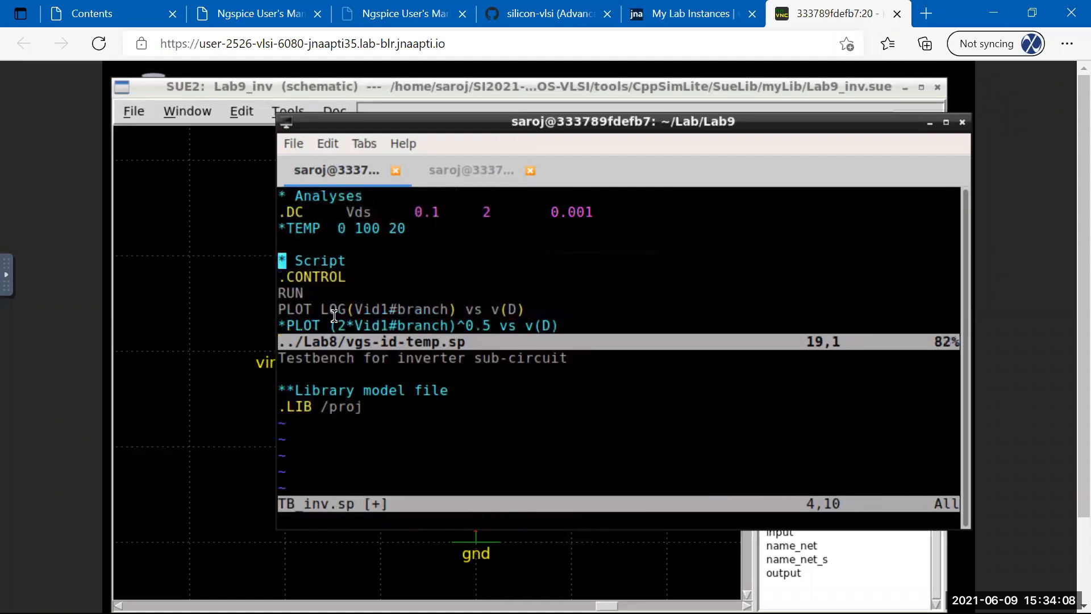
pyautogui.press('k')
pyautogui.press('k')
pyautogui.press('k')
pyautogui.press('k')
pyautogui.press('k')
pyautogui.press('k')
pyautogui.press('k')
pyautogui.press('k')
pyautogui.press('k')
pyautogui.press('k')
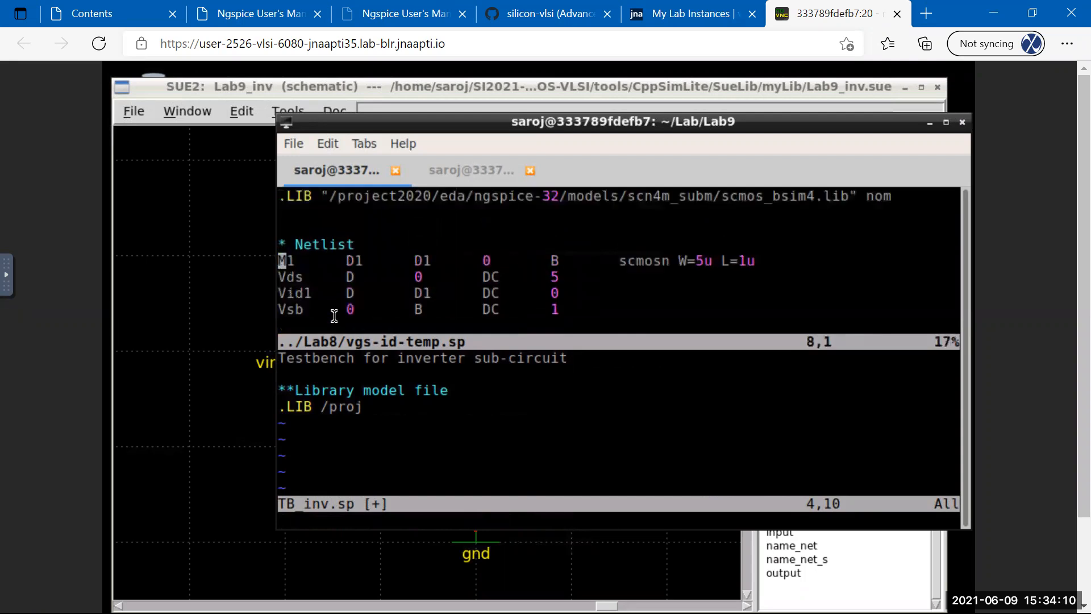
pyautogui.press('k')
pyautogui.press('k')
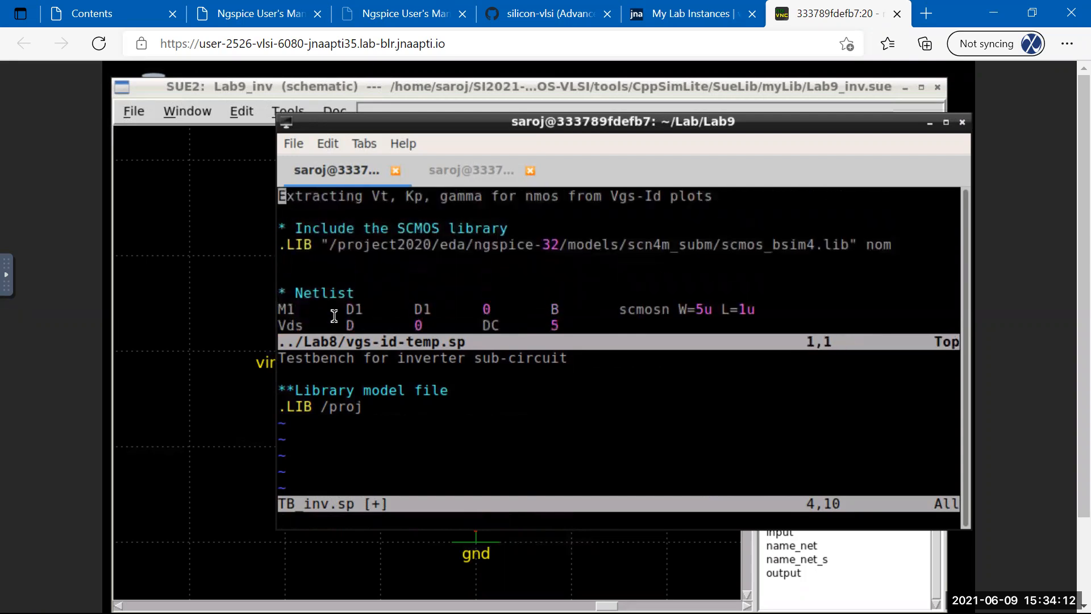
pyautogui.press('j')
pyautogui.press('j')
pyautogui.press('j')
pyautogui.hotkey('ctrl', 'w')
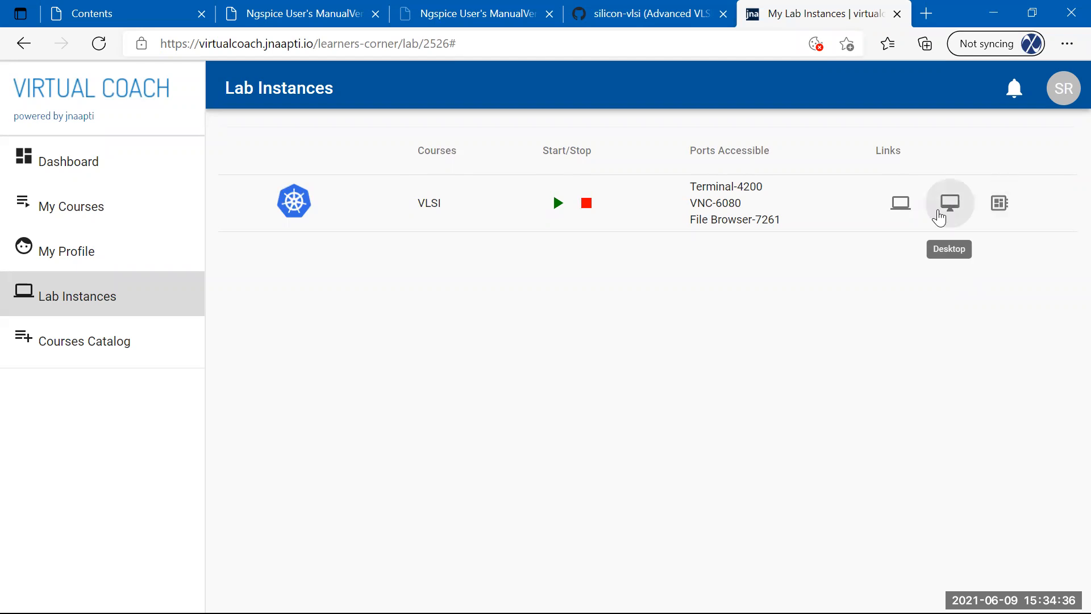
# Reopen the lab's remote desktop from My Lab Instances and connect through noVNC.
pyautogui.click(944, 209)
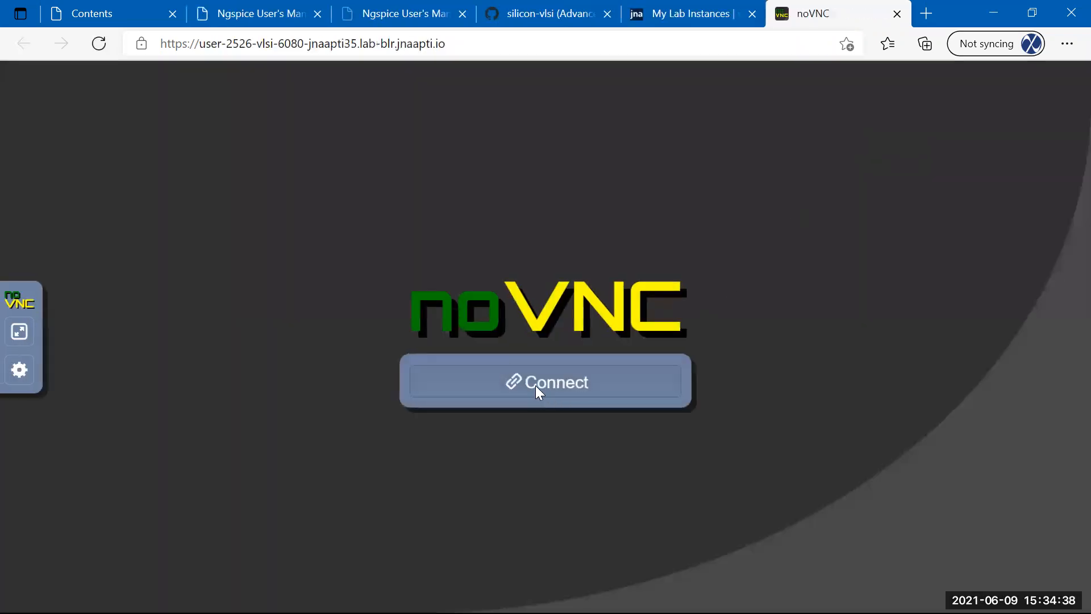
pyautogui.click(535, 384)
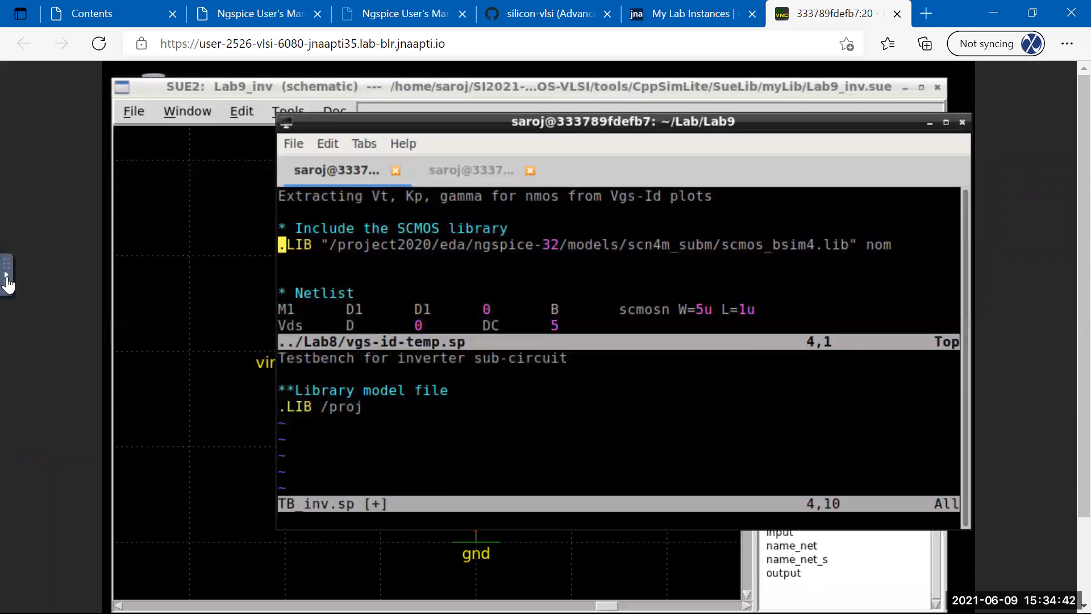
# Paste the copied SCMOS .LIB line into TB_inv.sp below the Library model file comment.
pyautogui.click(17, 276)
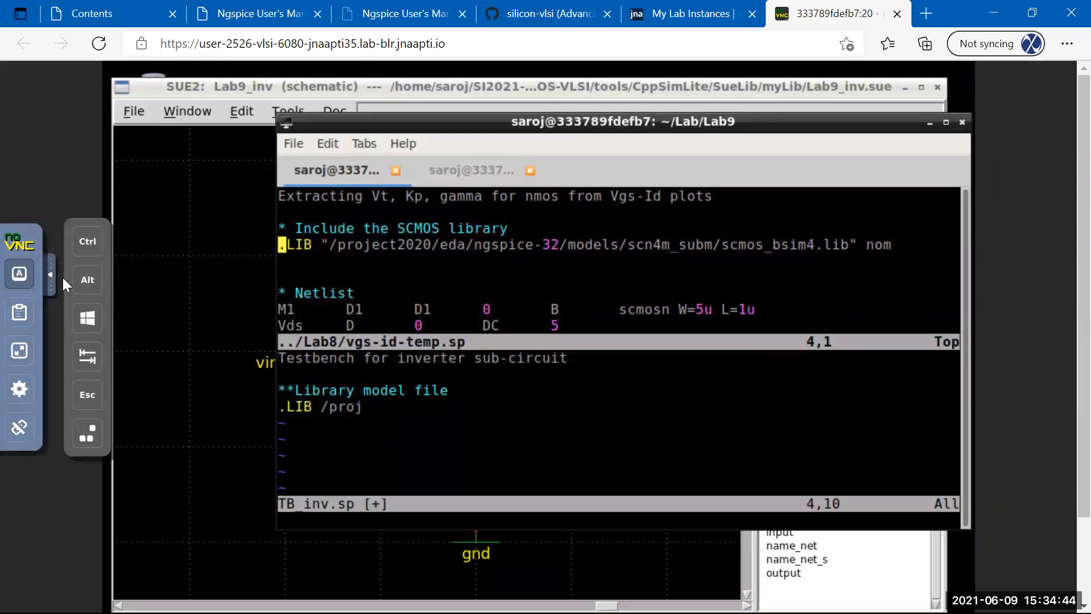
pyautogui.click(94, 254)
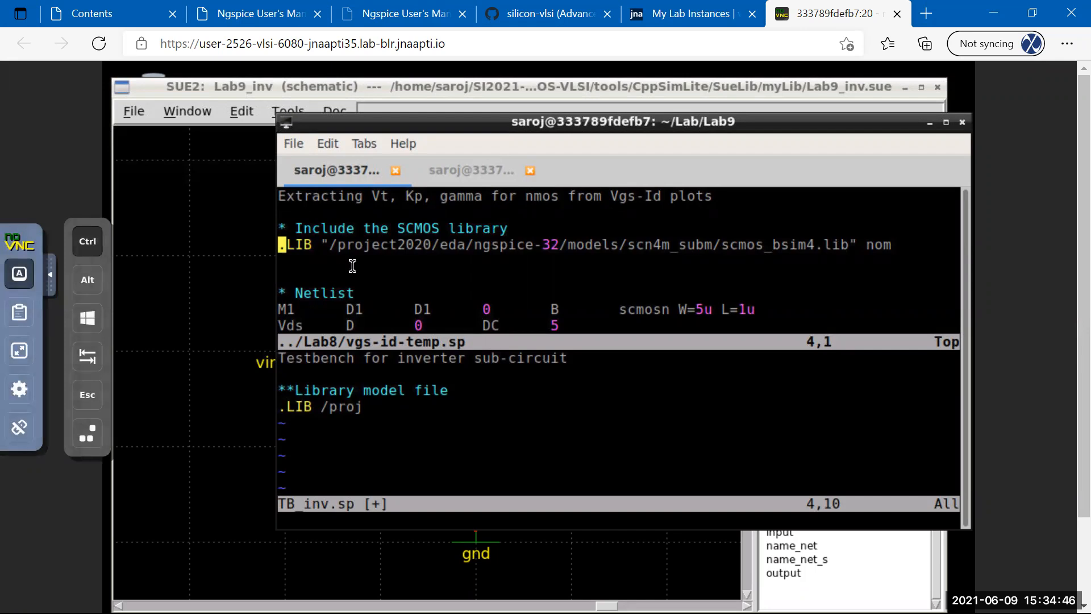
pyautogui.hotkey('ctrl', 'w')
pyautogui.hotkey('ctrl', 'j')
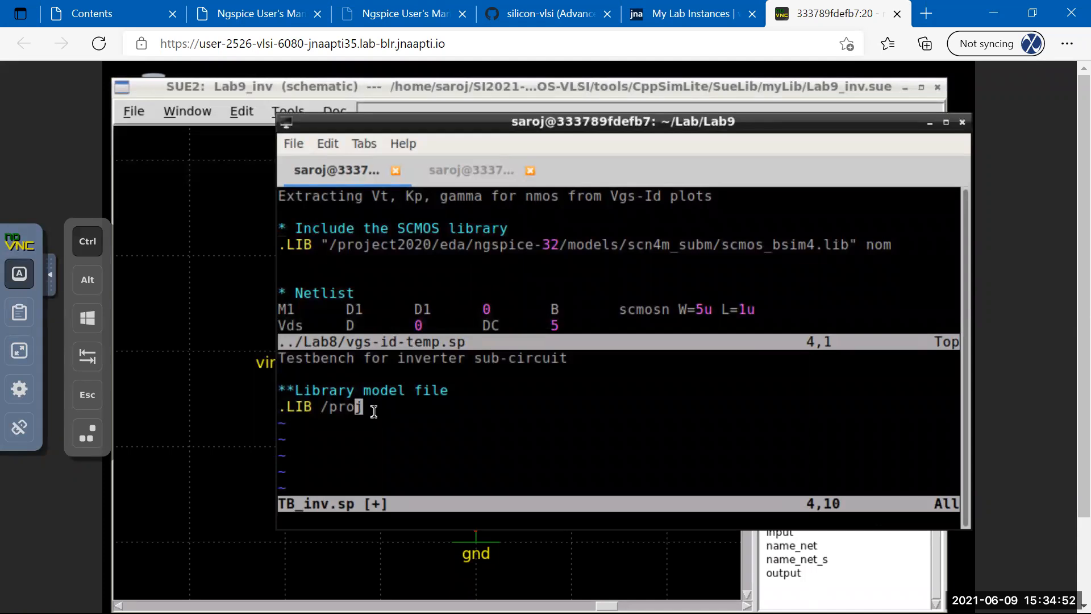
pyautogui.press('Up')
pyautogui.click(87, 241)
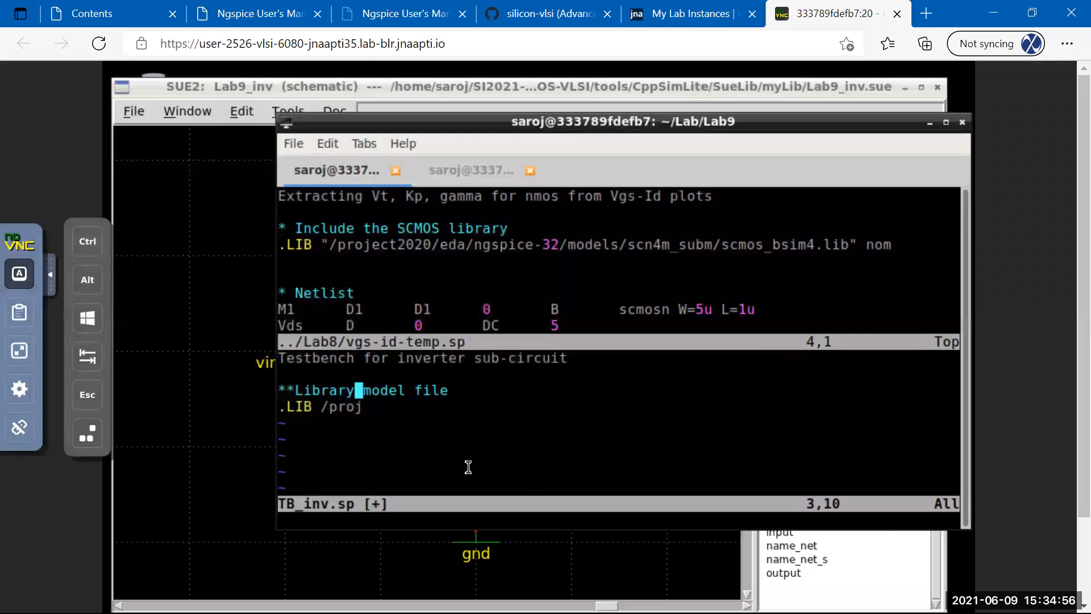
pyautogui.press('Down')
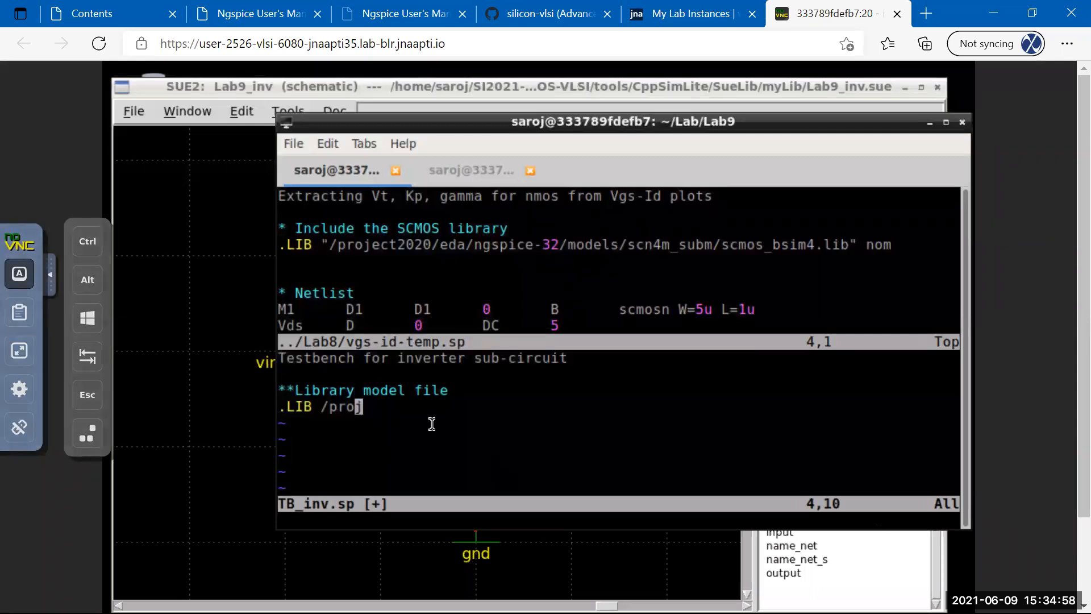
pyautogui.press('p')
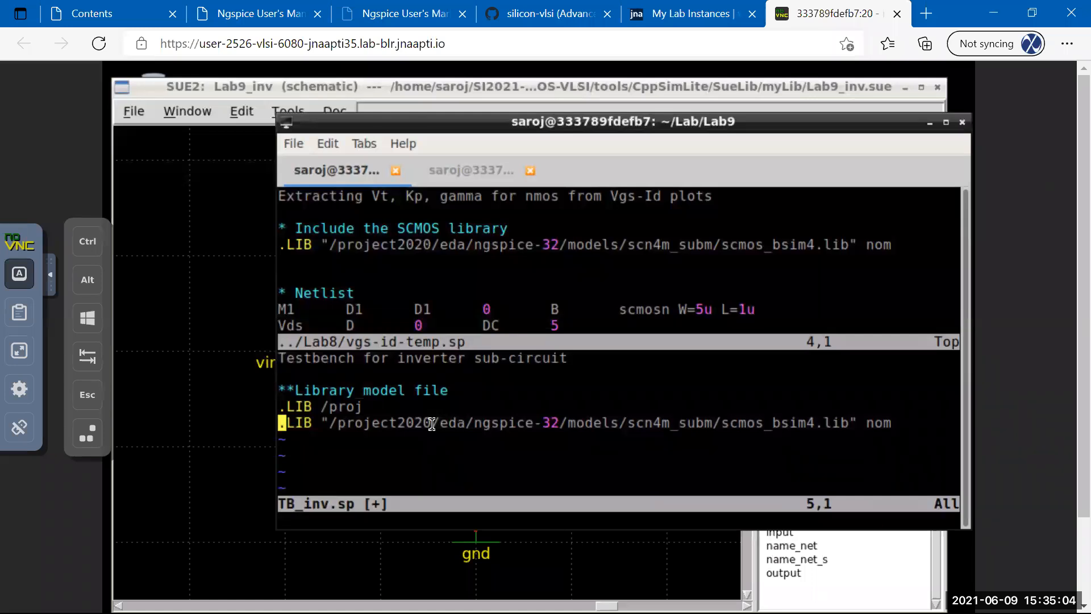
# Close the vgs-id-temp.sp split with :q.
pyautogui.click(88, 241)
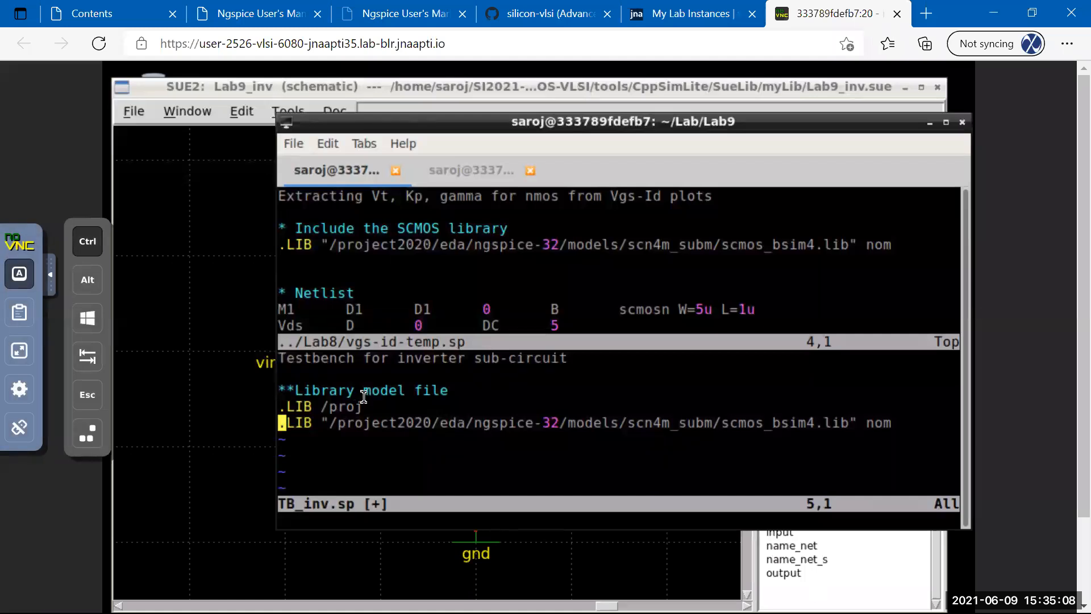
pyautogui.hotkey('ctrl', 'w')
pyautogui.hotkey('ctrl', 'w')
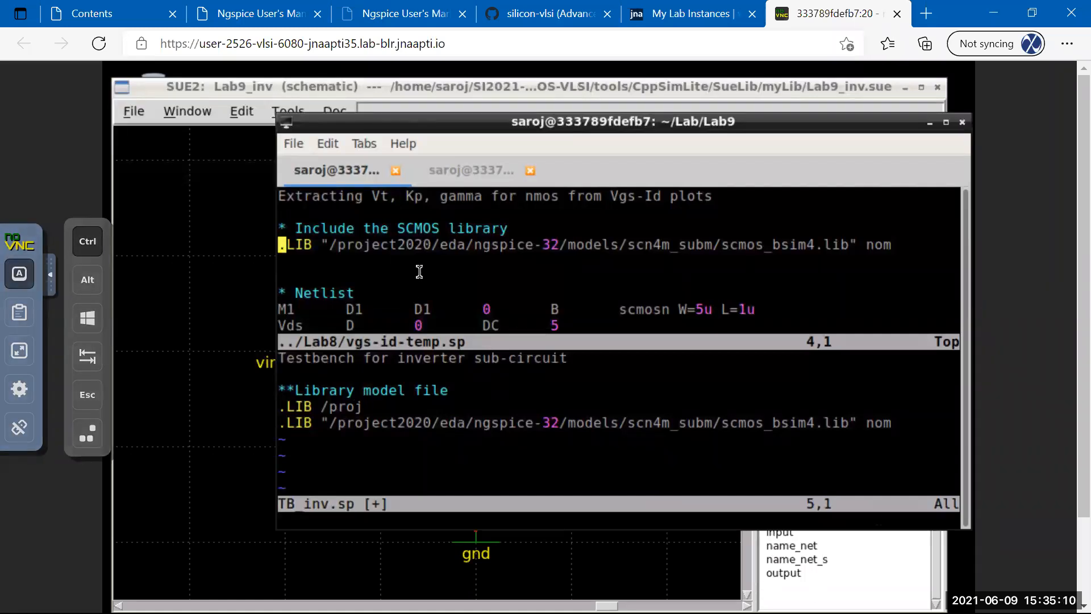
pyautogui.click(88, 241)
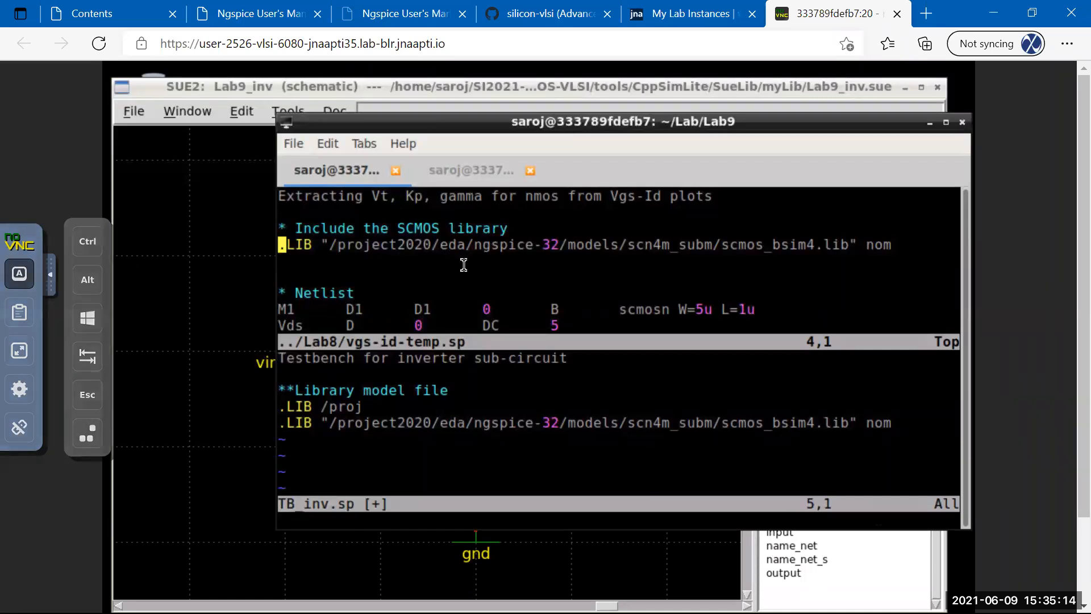
pyautogui.write(':q')
pyautogui.press('Return')
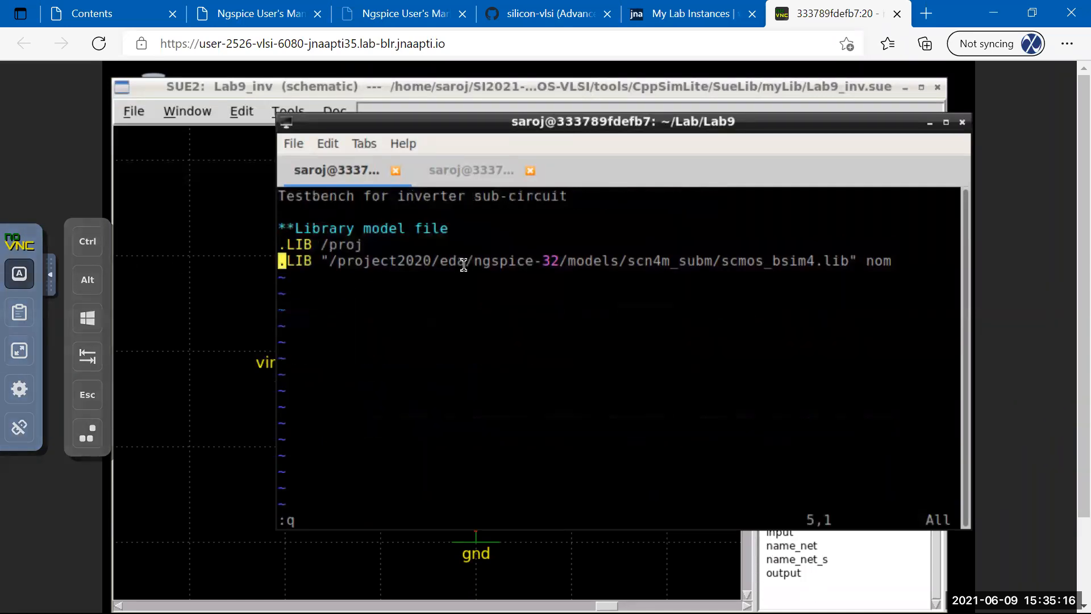
# Delete the stray partial '.LIB /proj' line and save TB_inv.sp.
pyautogui.press('Up')
pyautogui.press('d')
pyautogui.press('d')
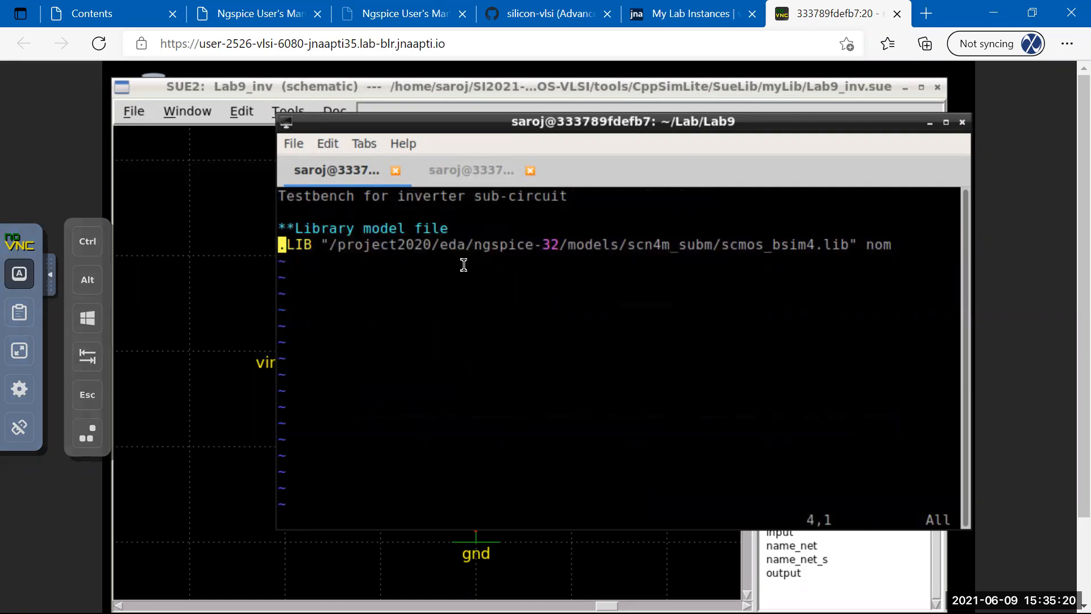
pyautogui.write(':w')
pyautogui.press('Return')
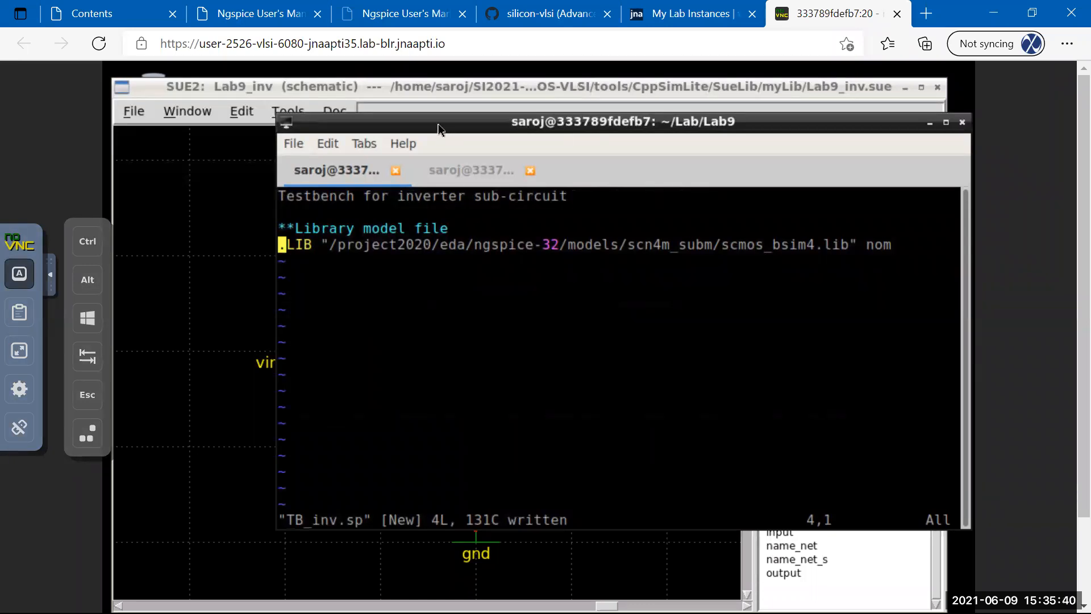
pyautogui.moveTo(438, 124); pyautogui.dragTo(436, 167)
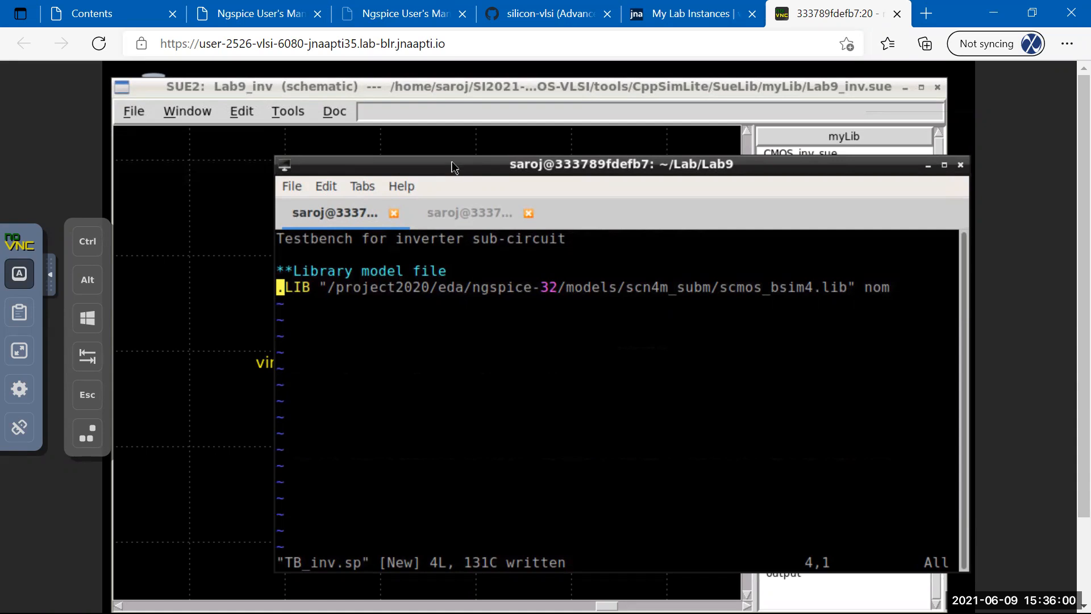
pyautogui.click(268, 87)
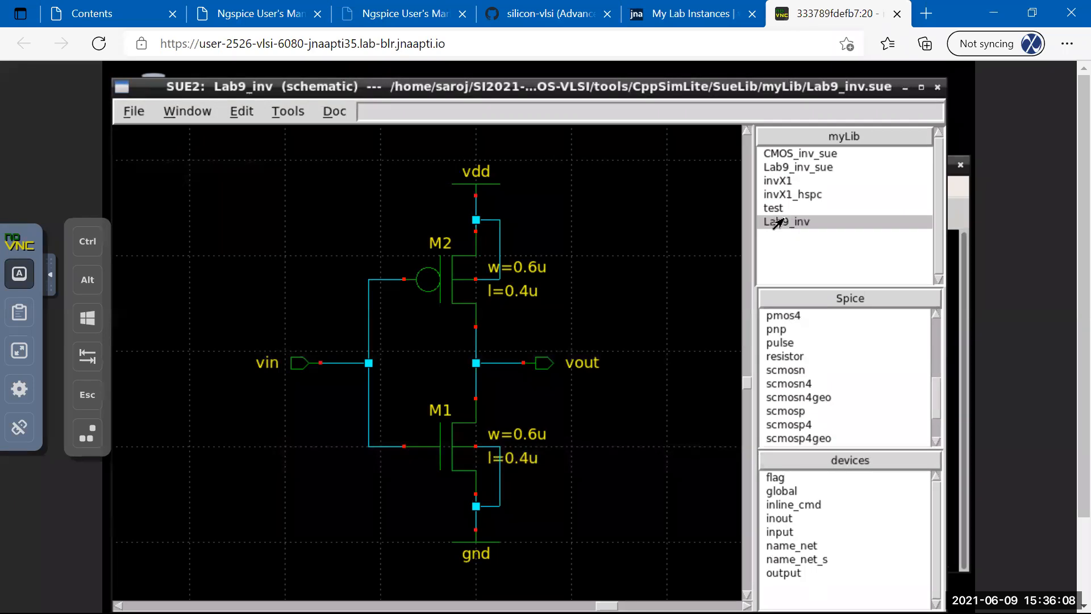
pyautogui.click(772, 169)
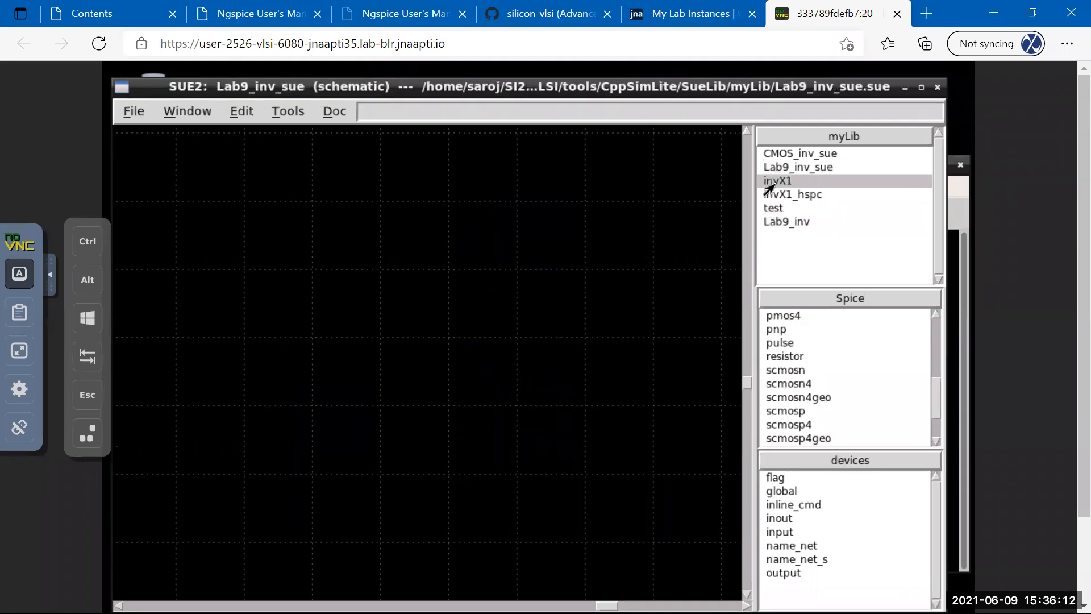
pyautogui.click(773, 181)
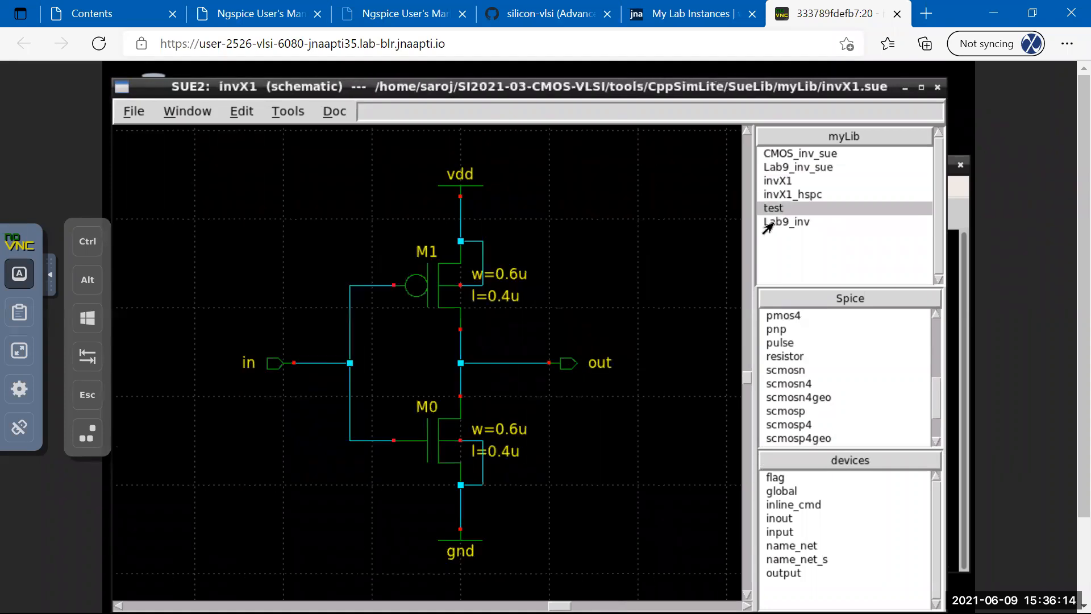
pyautogui.click(768, 223)
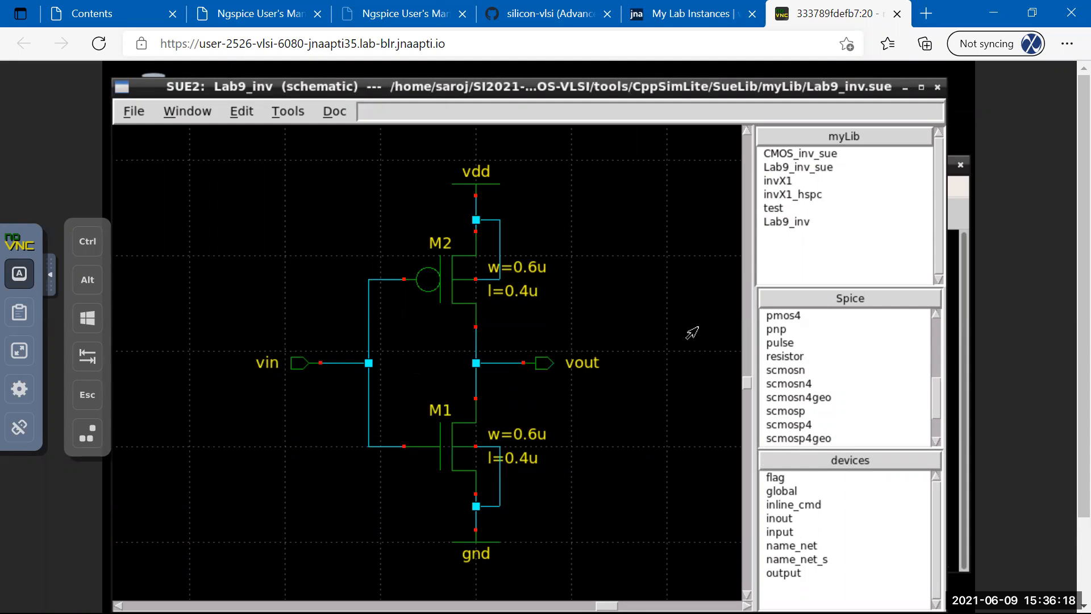
pyautogui.click(966, 211)
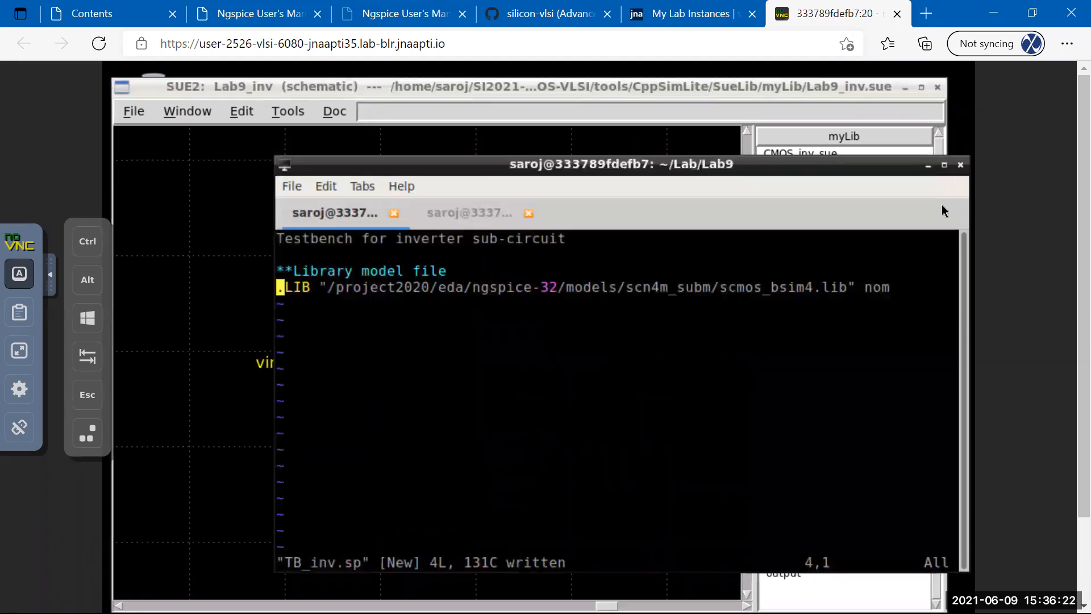
pyautogui.click(930, 138)
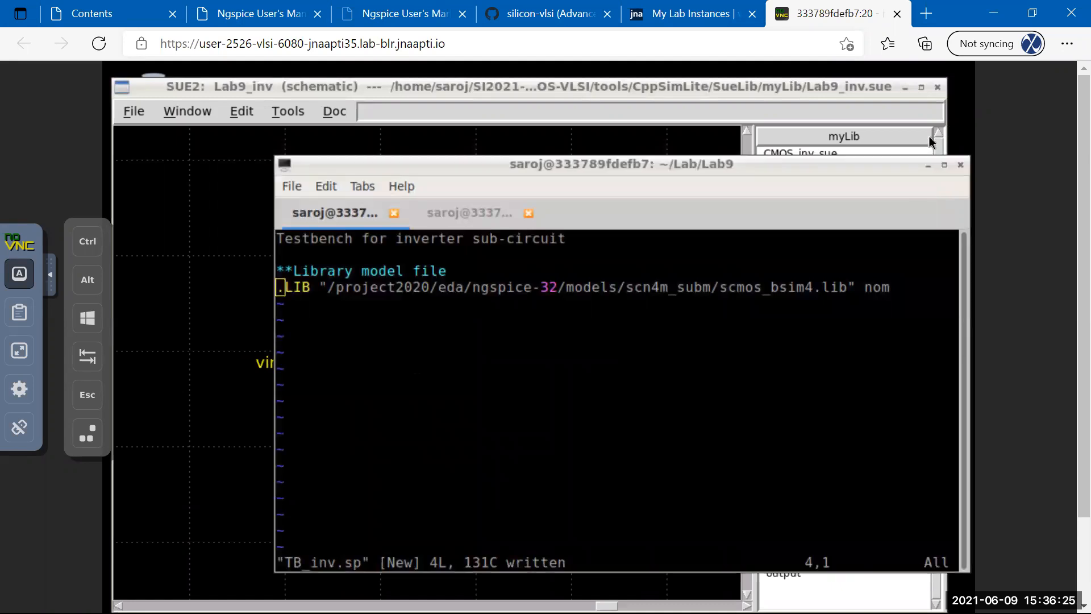
pyautogui.click(378, 89)
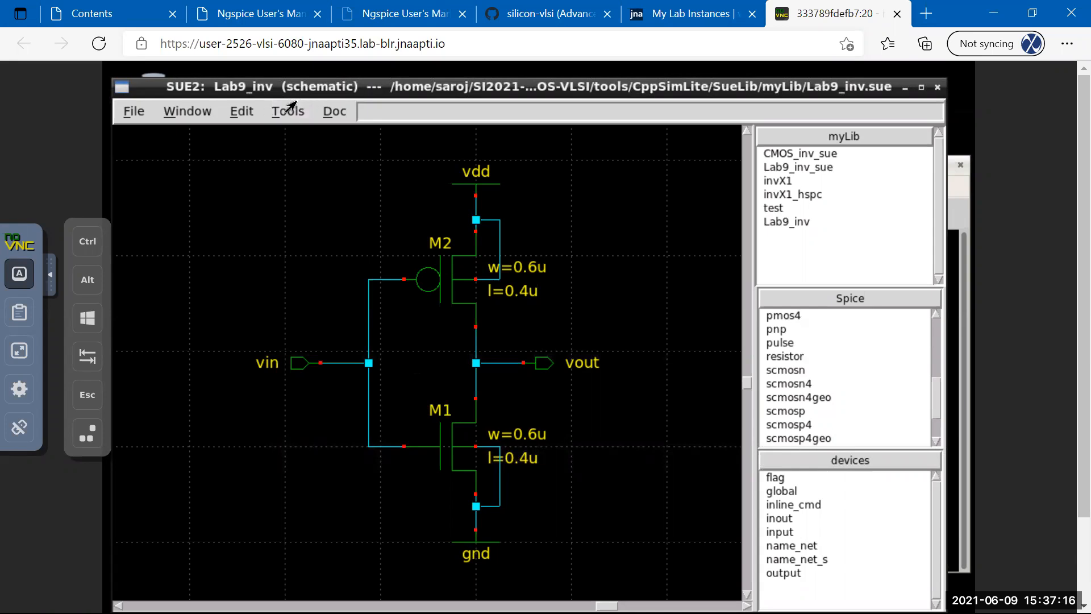
pyautogui.click(960, 213)
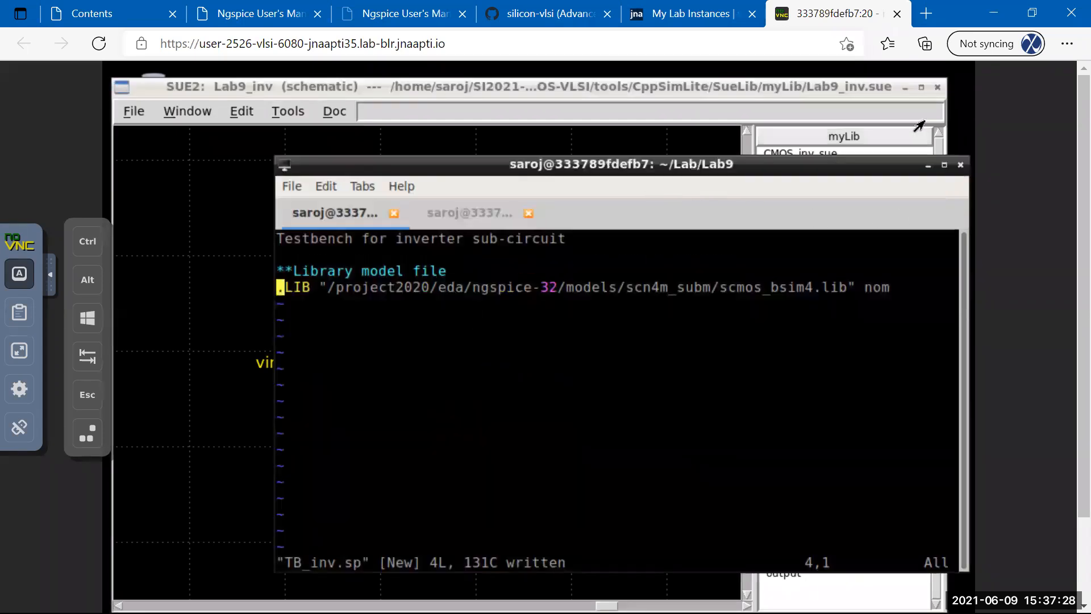
pyautogui.click(903, 140)
pyautogui.moveTo(693, 88); pyautogui.dragTo(697, 75)
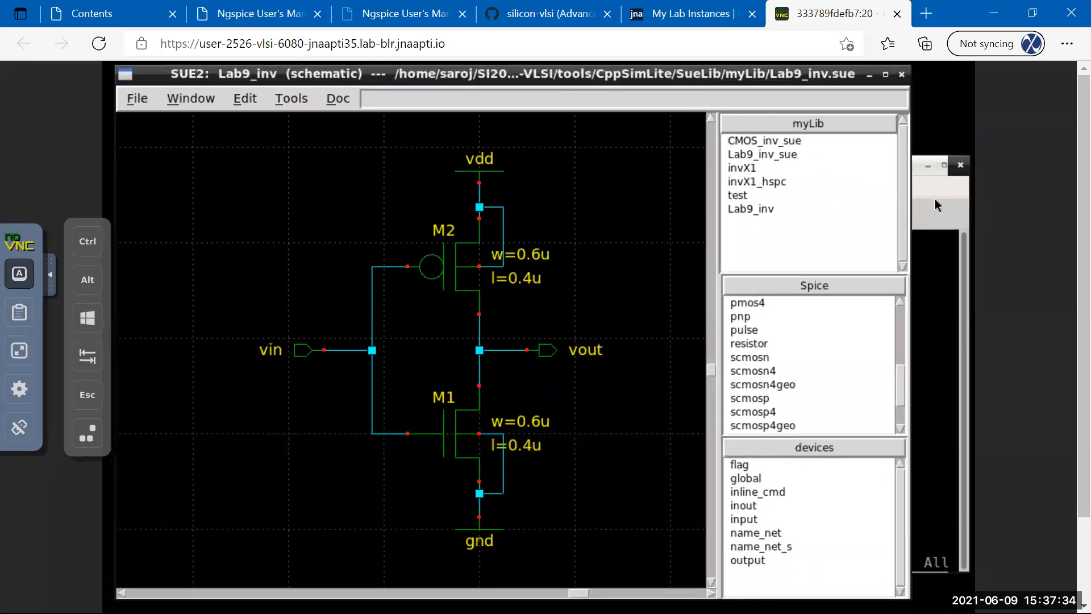
pyautogui.click(936, 203)
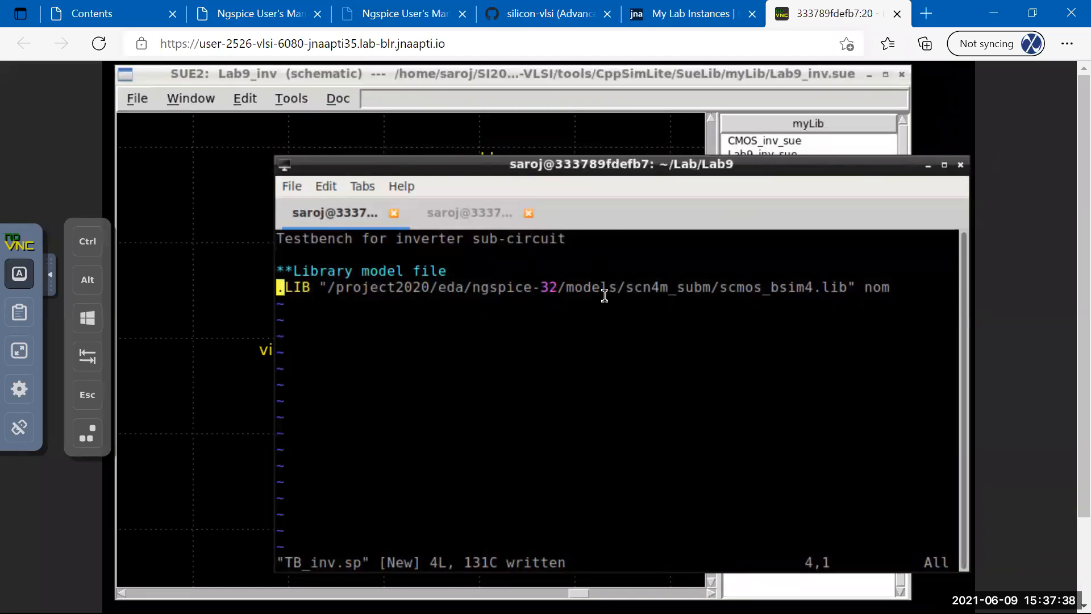
# Add two blank lines below the .LIB line and bring the cursor to empty line 6.
pyautogui.press('o')
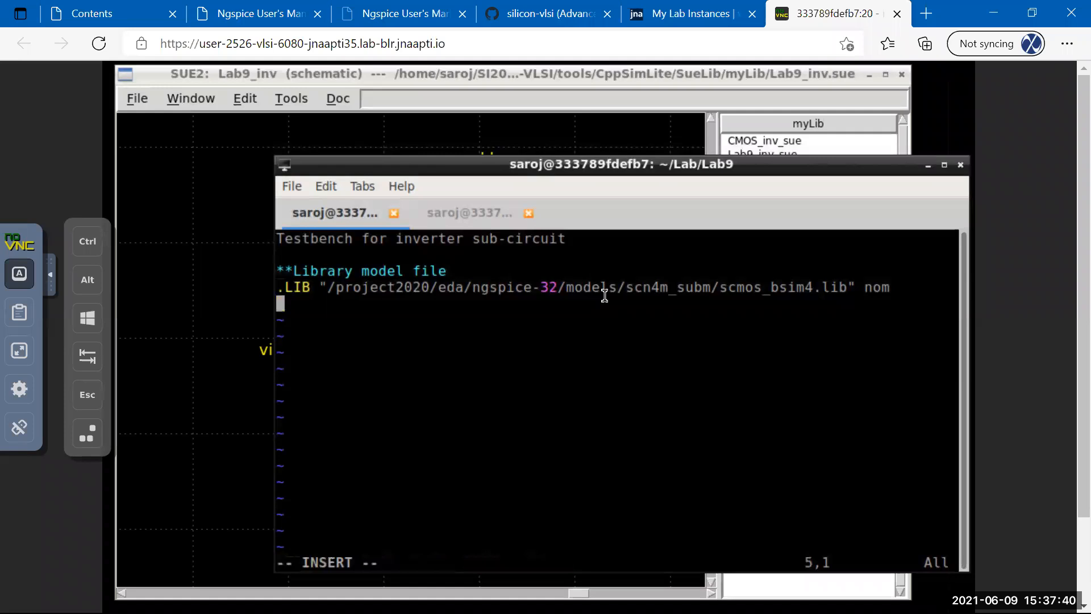
pyautogui.press('Return')
pyautogui.press('Escape')
pyautogui.press('Up')
pyautogui.press('Up')
pyautogui.press('Right')
pyautogui.press('Right')
pyautogui.press('Right')
pyautogui.press('Right')
pyautogui.press('Right')
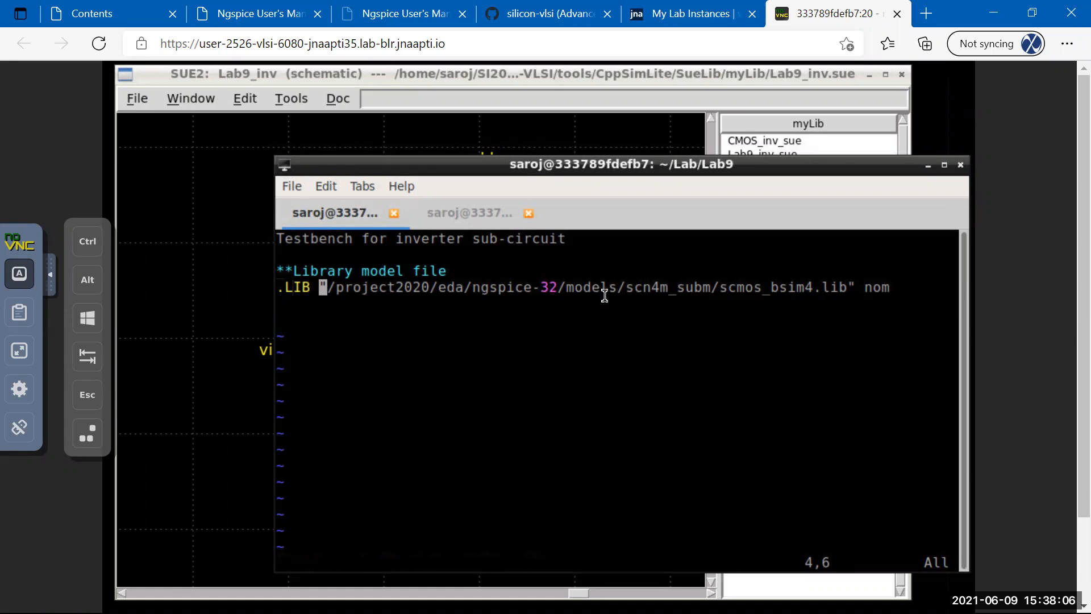
pyautogui.press('k')
pyautogui.press('k')
pyautogui.press('k')
pyautogui.press('Down')
pyautogui.press('Down')
pyautogui.press('Down')
pyautogui.press('Down')
pyautogui.press('Down')
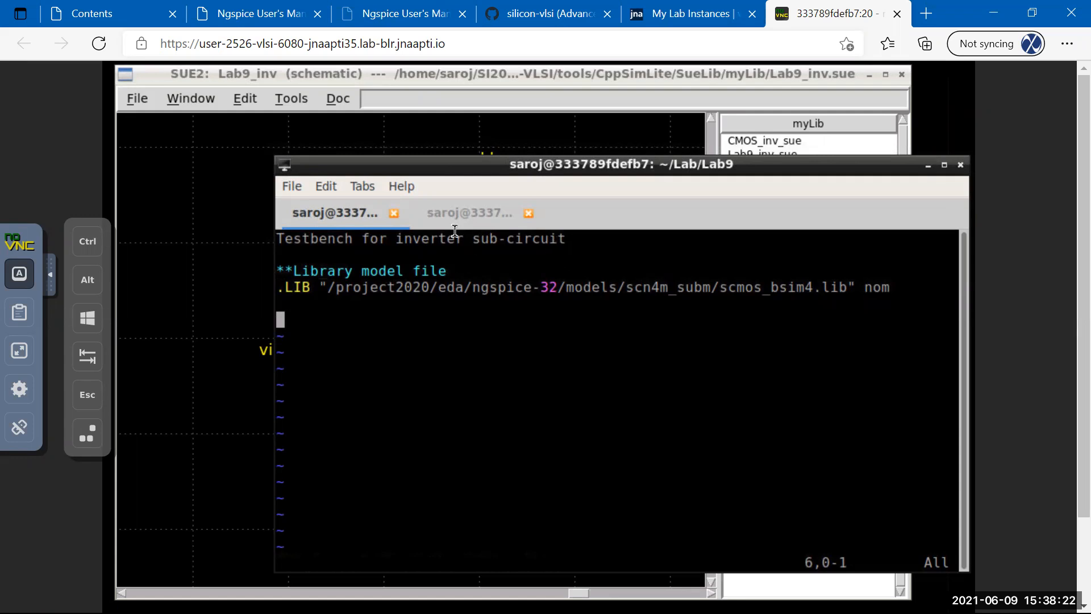
pyautogui.click(455, 211)
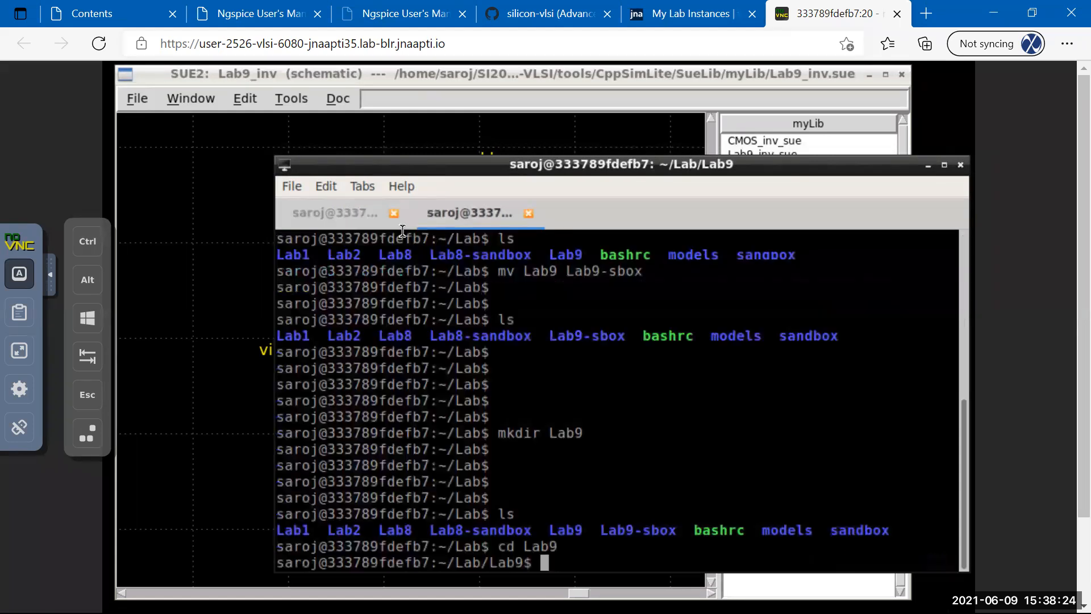
pyautogui.click(360, 214)
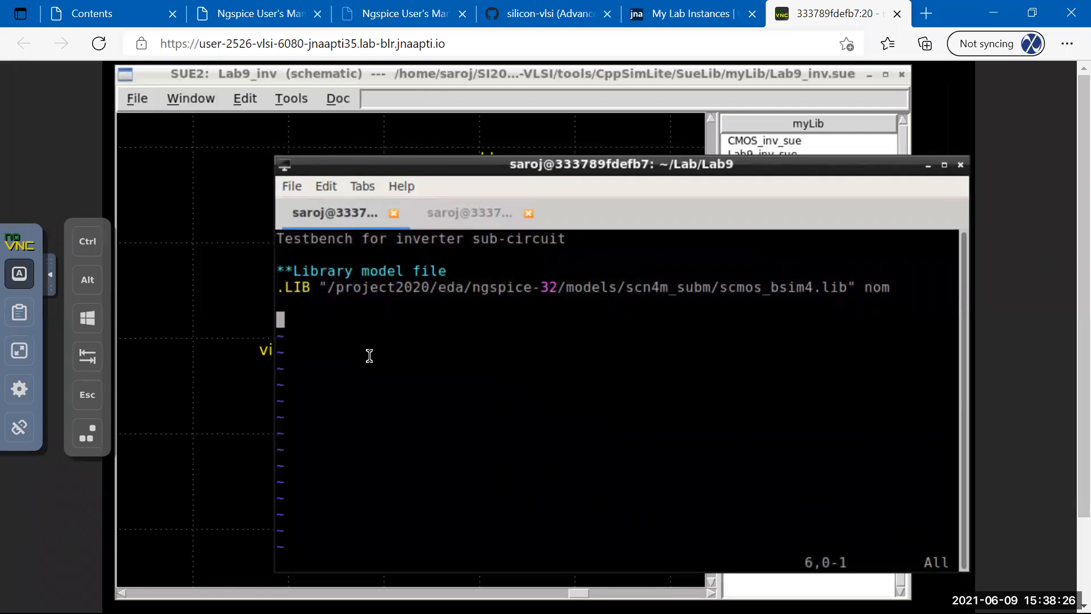
pyautogui.press('*')
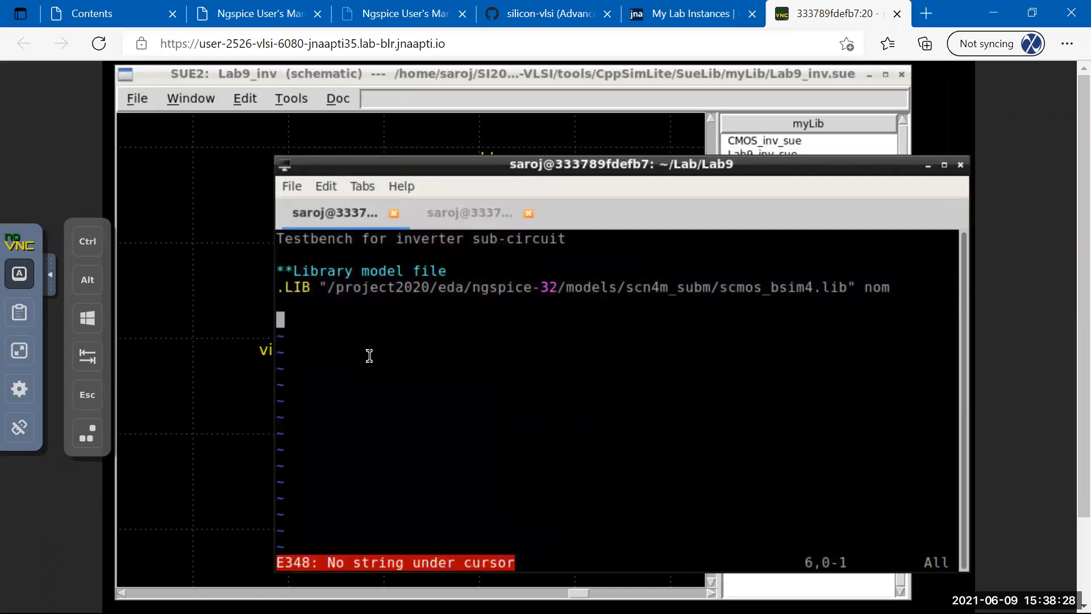
# Add the comment '**Include the Inverter netlist' with a '.INCLUDE' line started beneath it.
pyautogui.press('8')
pyautogui.press('0')
pyautogui.write('i')
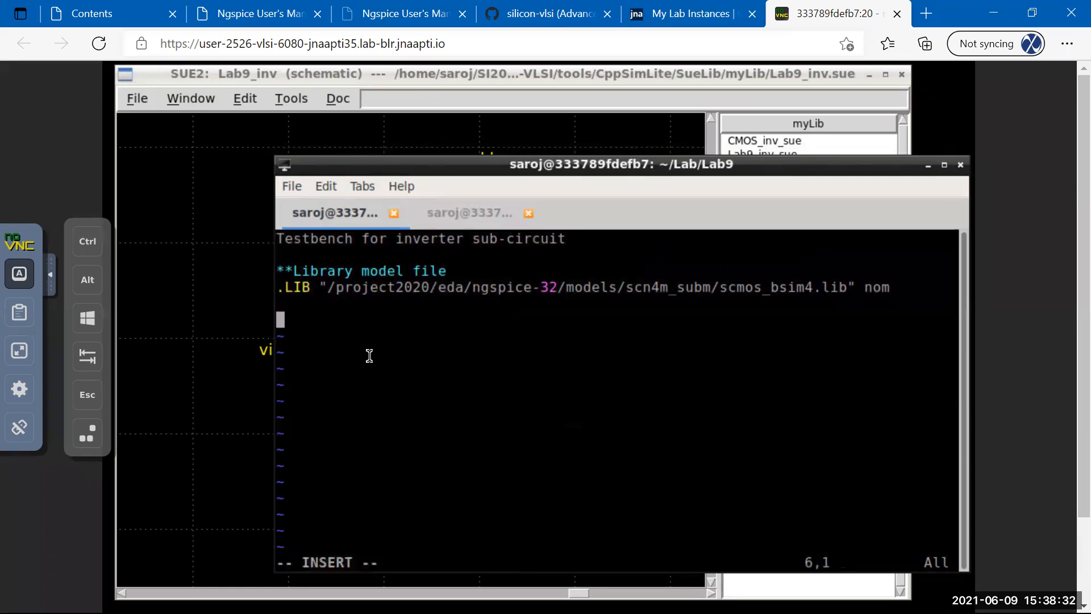
pyautogui.write('**')
pyautogui.press('BackSpace')
pyautogui.write('Inc')
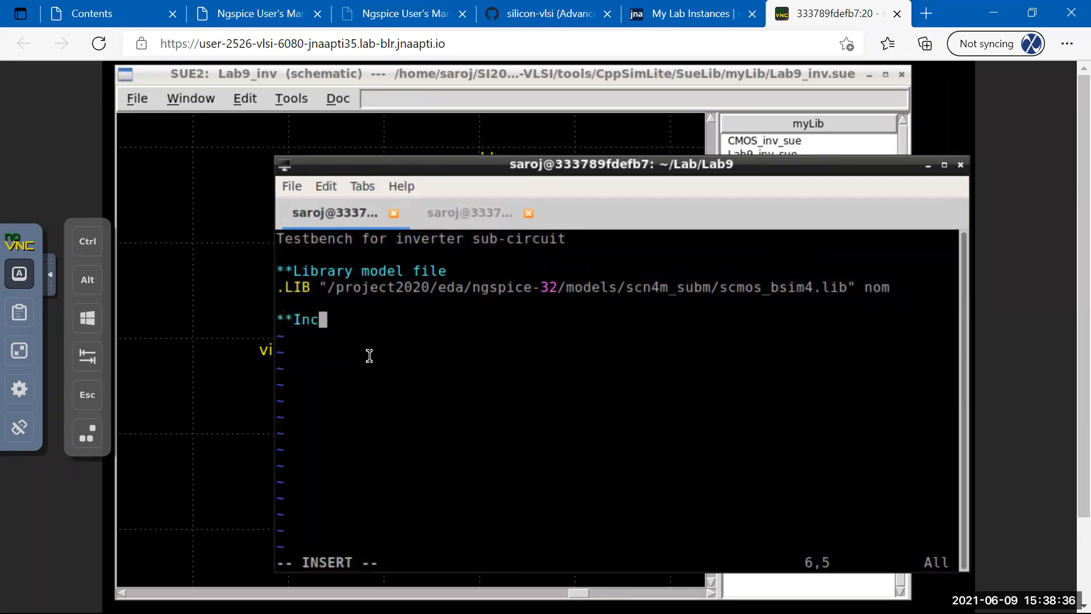
pyautogui.write('lude the SPice Netlist')
pyautogui.press('BackSpace')
pyautogui.press('BackSpace')
pyautogui.press('BackSpace')
pyautogui.press('BackSpace')
pyautogui.press('BackSpace')
pyautogui.press('BackSpace')
pyautogui.press('BackSpace')
pyautogui.press('BackSpace')
pyautogui.press('BackSpace')
pyautogui.press('BackSpace')
pyautogui.press('BackSpace')
pyautogui.press('BackSpace')
pyautogui.press('BackSpace')
pyautogui.write('Inver')
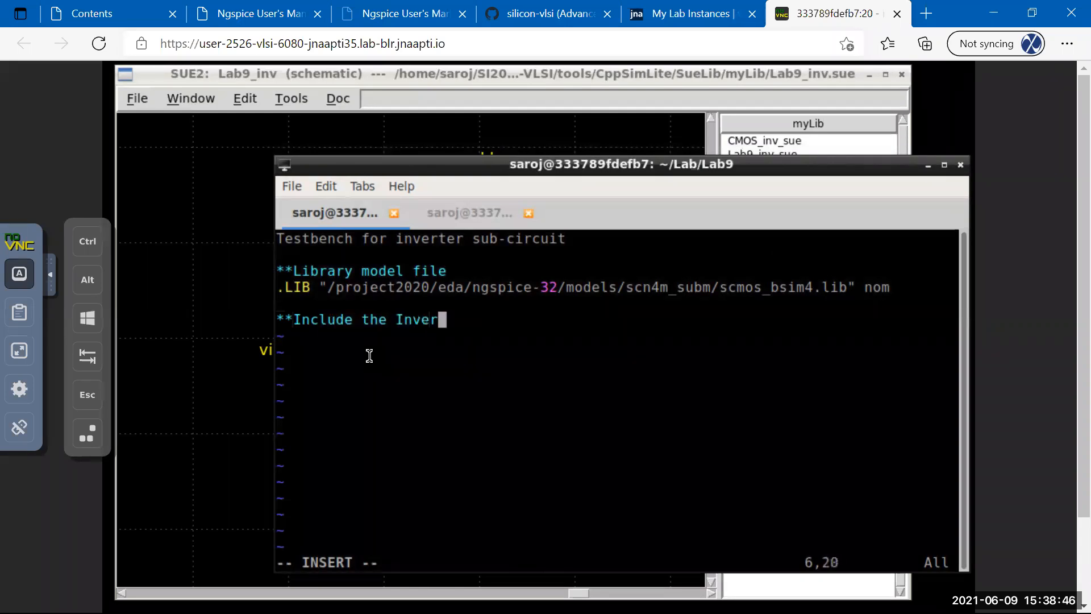
pyautogui.write('ter netlist')
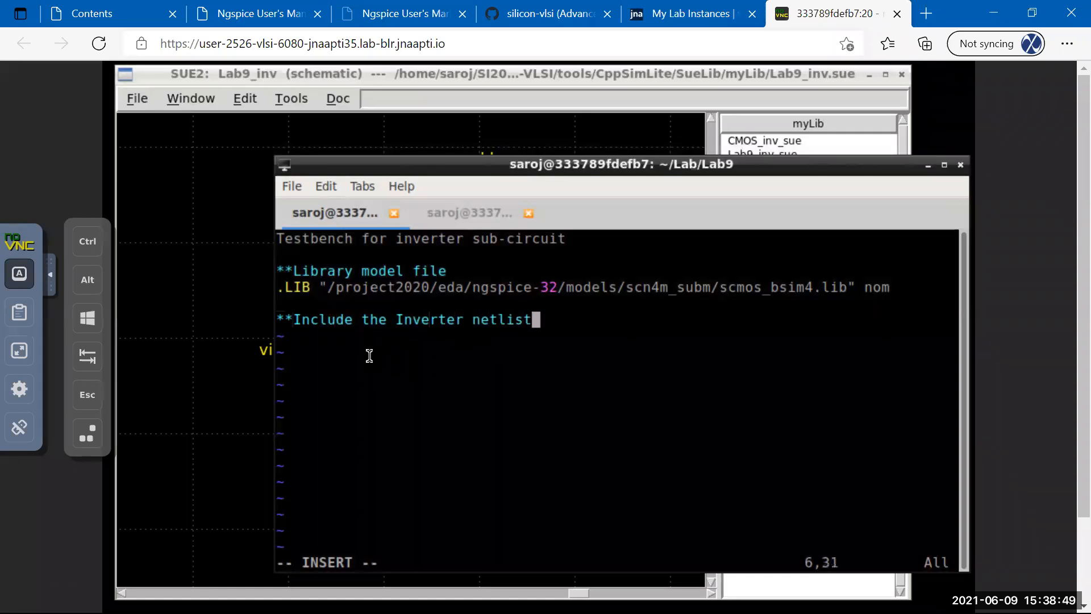
pyautogui.press('Return')
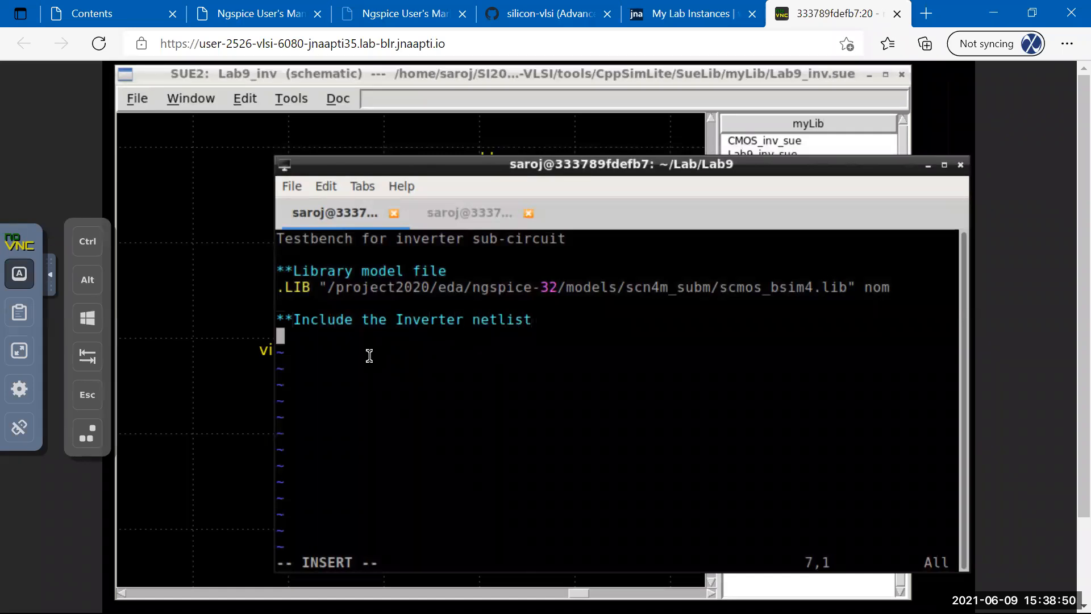
pyautogui.write('.INCLUDE')
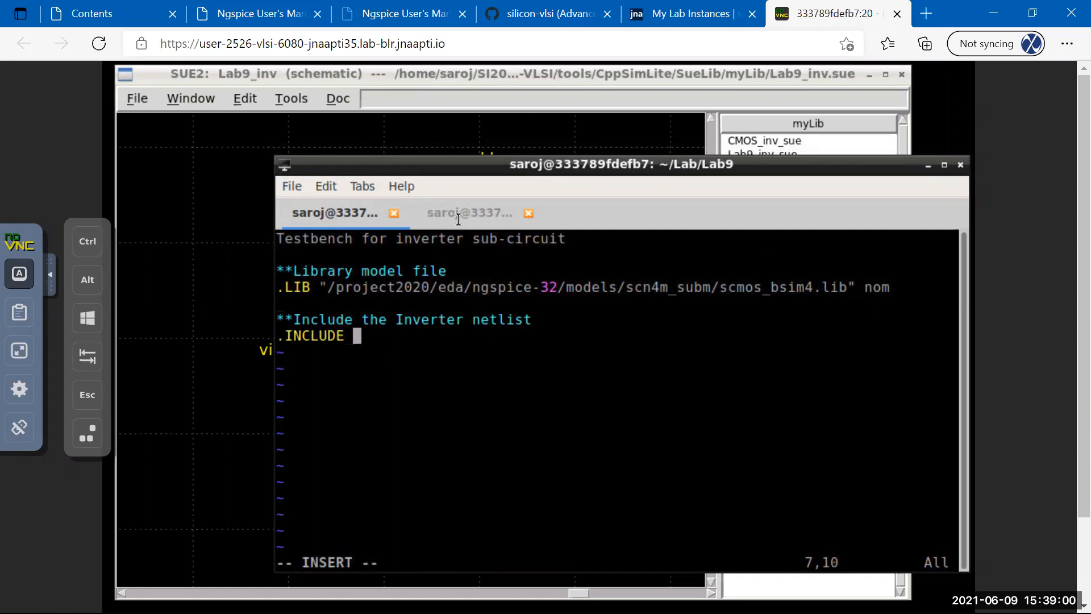
# List the Lab9 folder's files with ls in the shell tab.
pyautogui.hotkey('ctrl', 'pagedown')
pyautogui.write('ls')
pyautogui.press('Return')
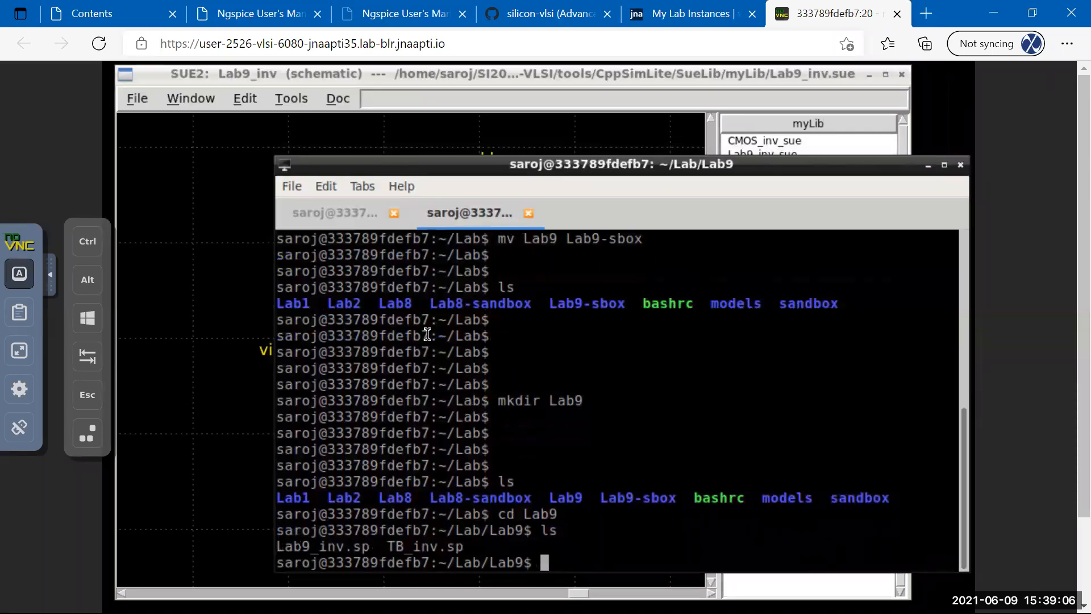
# Complete the include line as '.INCLUDE Lab9_inv.sp' and add blank lines below it.
pyautogui.click(370, 221)
pyautogui.write('La')
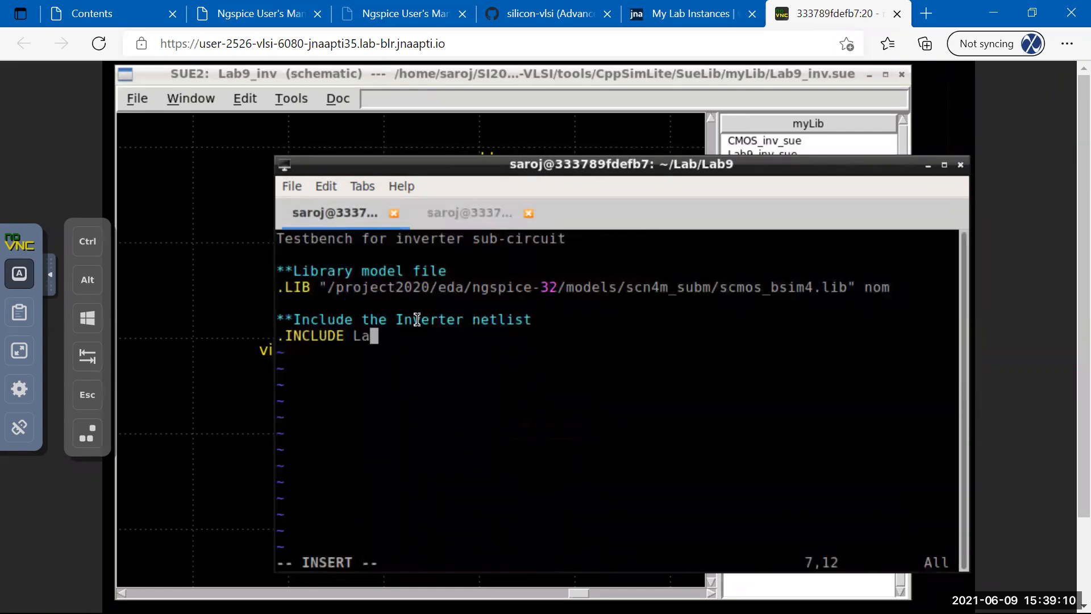
pyautogui.write('b9_inv.sp')
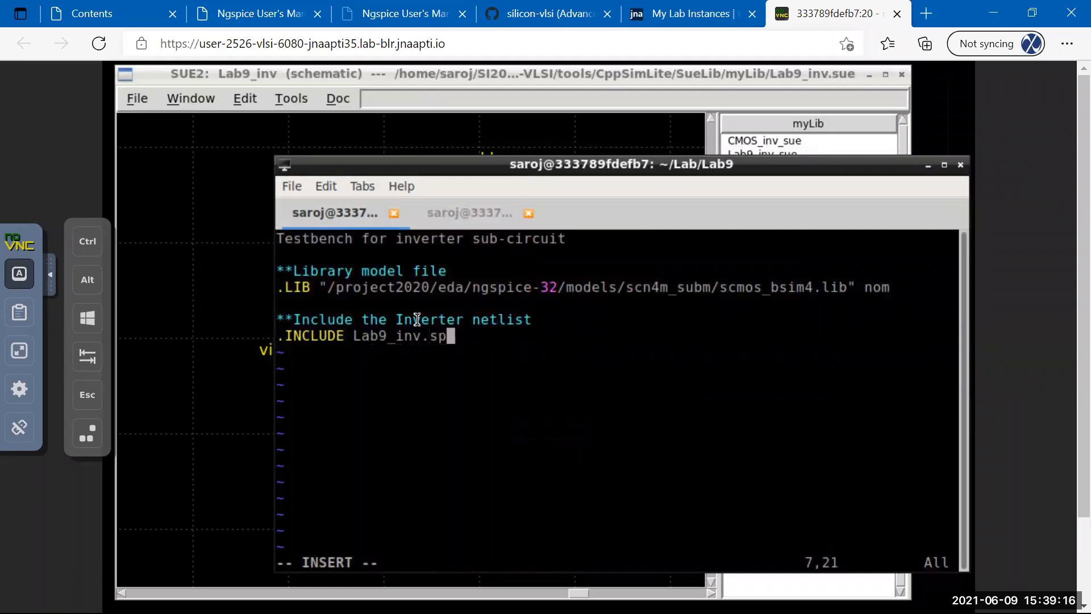
pyautogui.press('Return')
pyautogui.press('Return')
# Delete the repeated include blocks from line 9 to end of file with dG, and save.
pyautogui.press('Escape')
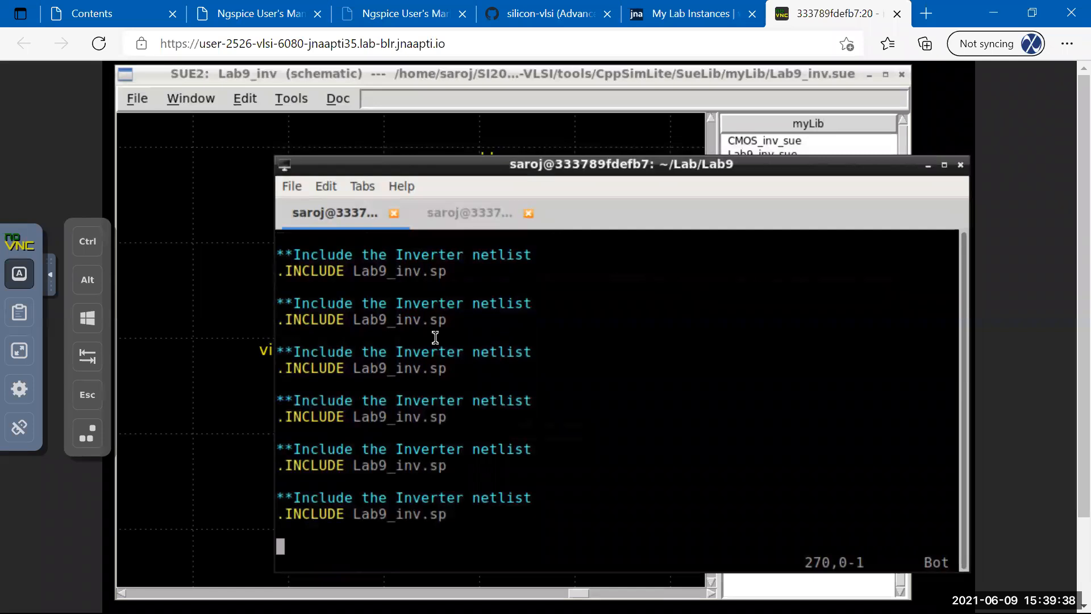
pyautogui.press('Up')
pyautogui.press('Up')
pyautogui.press('Up')
pyautogui.press('Up')
pyautogui.press('Up')
pyautogui.press('Up')
pyautogui.press('Up')
pyautogui.press('Up')
pyautogui.press('Up')
pyautogui.press('Up')
pyautogui.press('Up')
pyautogui.press('Up')
pyautogui.press('Up')
pyautogui.press('Up')
pyautogui.press('Up')
pyautogui.press('Up')
pyautogui.press('Up')
pyautogui.press('Up')
pyautogui.press('Up')
pyautogui.press('Up')
pyautogui.press('Up')
pyautogui.press('Up')
pyautogui.press('Up')
pyautogui.press('Up')
pyautogui.press('Up')
pyautogui.press('Up')
pyautogui.press('Up')
pyautogui.press('Up')
pyautogui.press('Up')
pyautogui.press('Up')
pyautogui.press('Up')
pyautogui.press('Up')
pyautogui.press('Up')
pyautogui.press('Up')
pyautogui.press('Up')
pyautogui.press('Up')
pyautogui.press('Up')
pyautogui.press('Up')
pyautogui.press('Up')
pyautogui.press('Up')
pyautogui.press('Up')
pyautogui.press('Up')
pyautogui.press('Up')
pyautogui.press('Up')
pyautogui.press('Up')
pyautogui.press('Up')
pyautogui.press('Up')
pyautogui.press('Up')
pyautogui.press('Up')
pyautogui.press('Up')
pyautogui.press('Up')
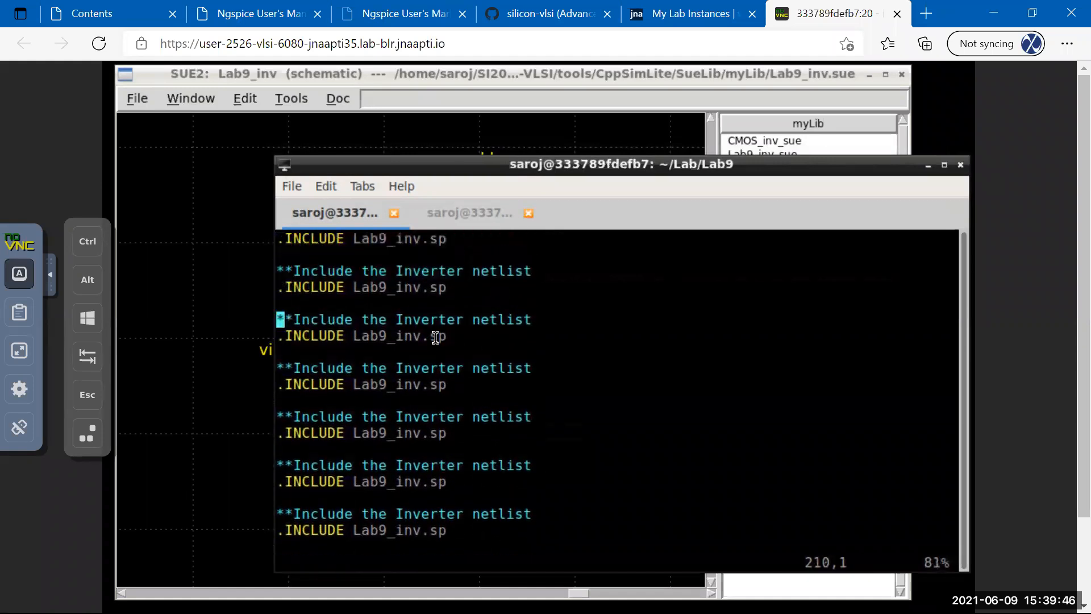
pyautogui.press('Up')
pyautogui.press('Up')
pyautogui.press('Up')
pyautogui.press('Up')
pyautogui.press('Up')
pyautogui.write(':1')
pyautogui.press('Return')
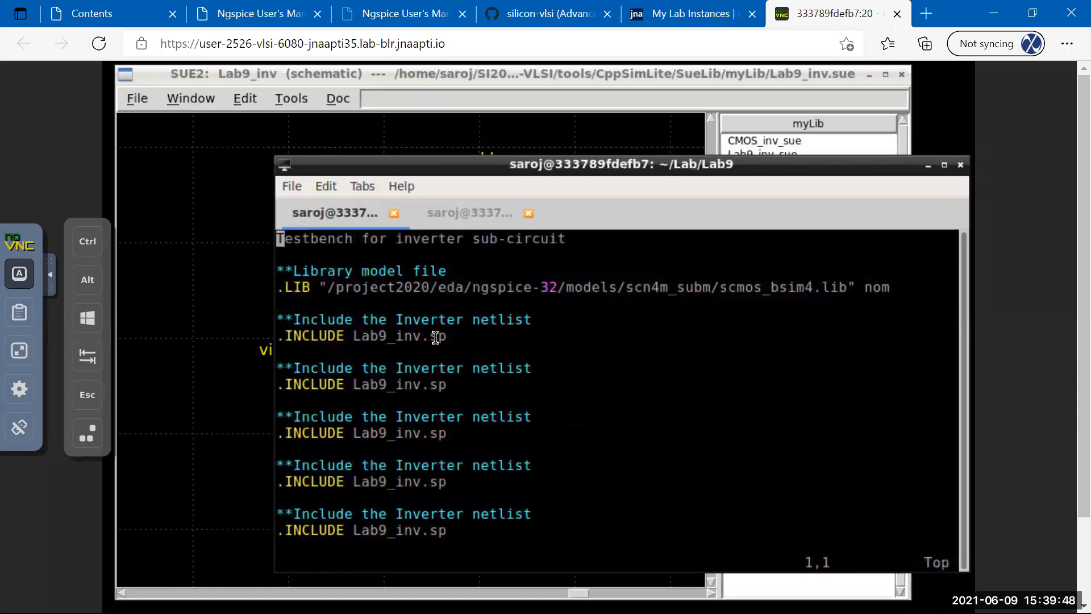
pyautogui.press('Down')
pyautogui.press('Down')
pyautogui.press('Down')
pyautogui.press('Down')
pyautogui.press('Down')
pyautogui.press('Down')
pyautogui.press('Down')
pyautogui.press('Down')
pyautogui.press('d')
pyautogui.hotkey('shift', 'g')
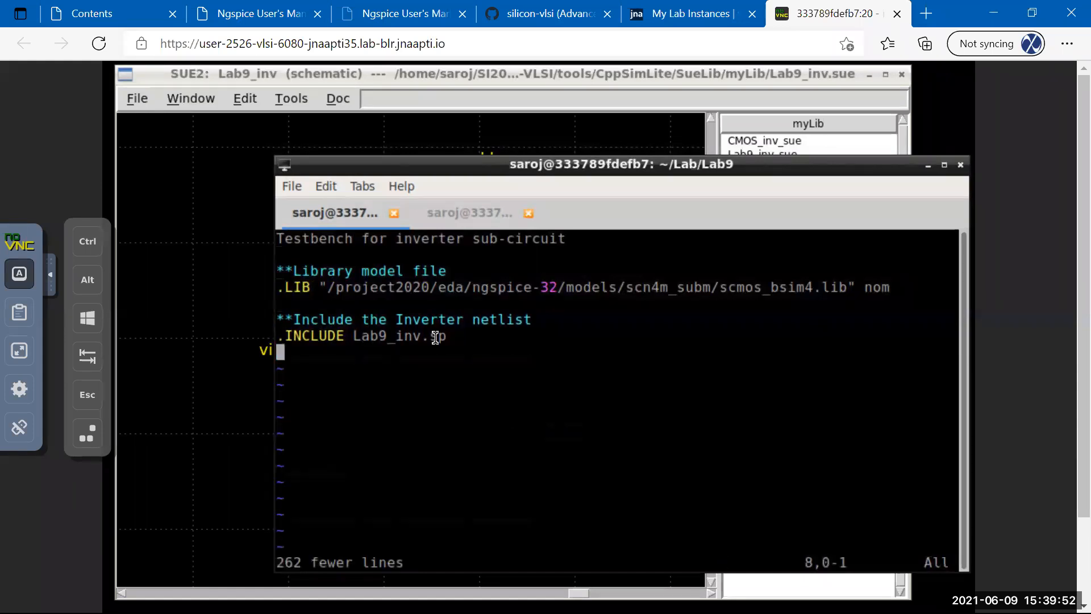
pyautogui.write(':w')
pyautogui.press('Return')
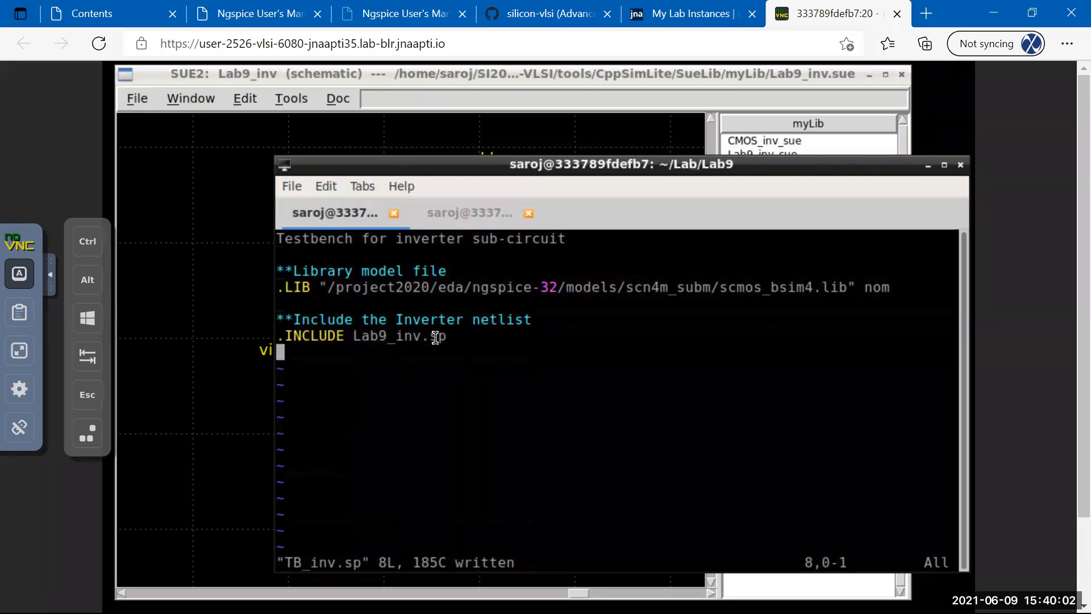
# Add the '**Instatiate inverter' comment and begin the instance line 'Xinv1 Lab9_in'.
pyautogui.write('o**')
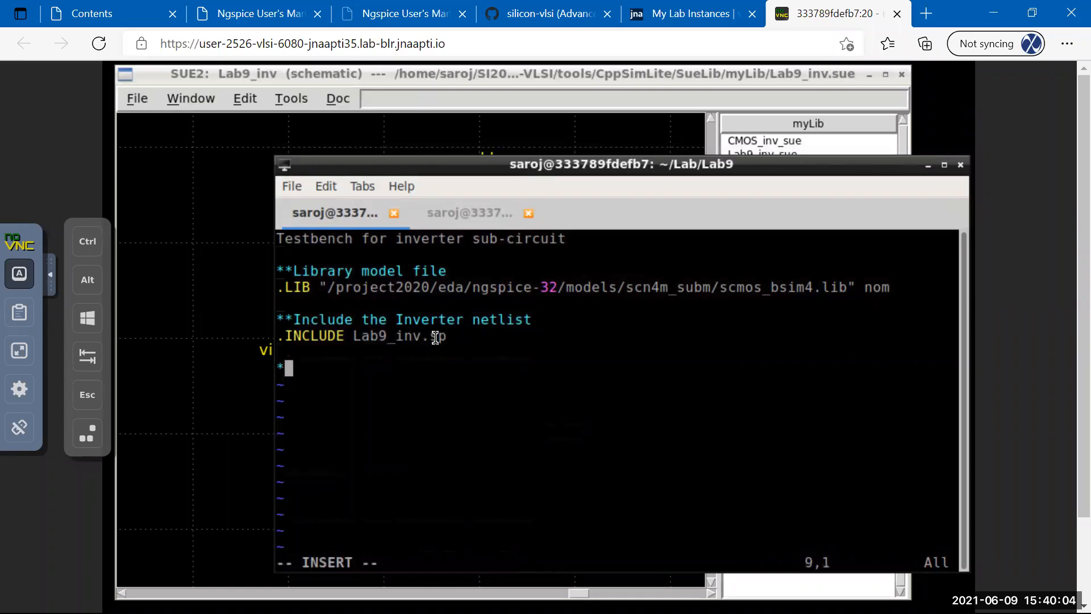
pyautogui.write('Insta')
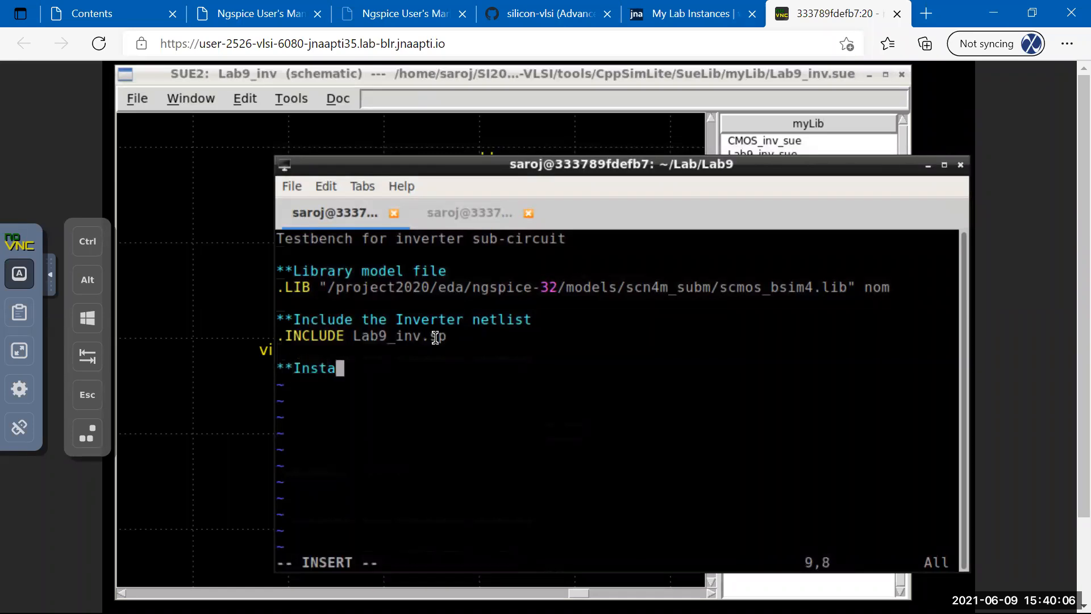
pyautogui.write('tiate ')
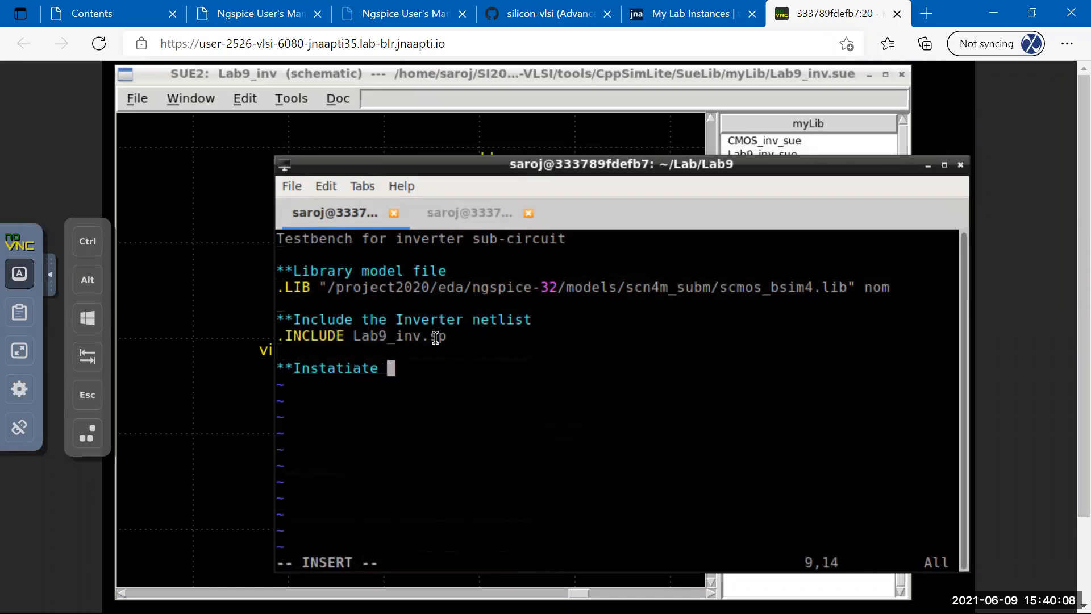
pyautogui.write('inverter')
pyautogui.press('Return')
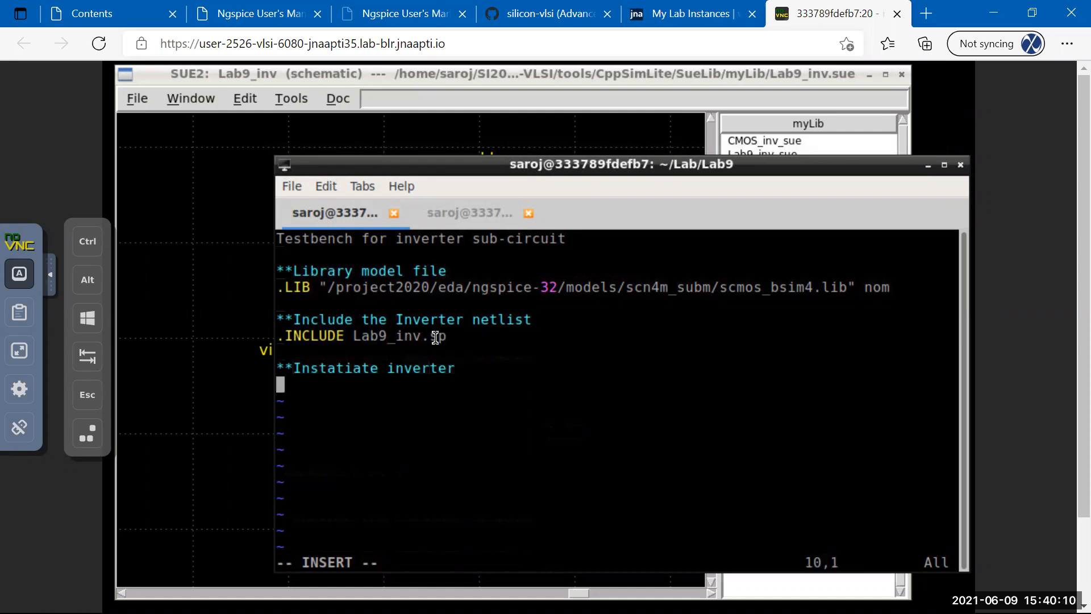
pyautogui.write('X')
pyautogui.press('BackSpace')
pyautogui.write('X')
pyautogui.press('BackSpace')
pyautogui.write('R')
pyautogui.press('BackSpace')
pyautogui.write('R')
pyautogui.press('BackSpace')
pyautogui.write('X')
pyautogui.press('BackSpace')
pyautogui.write('Xinv1')
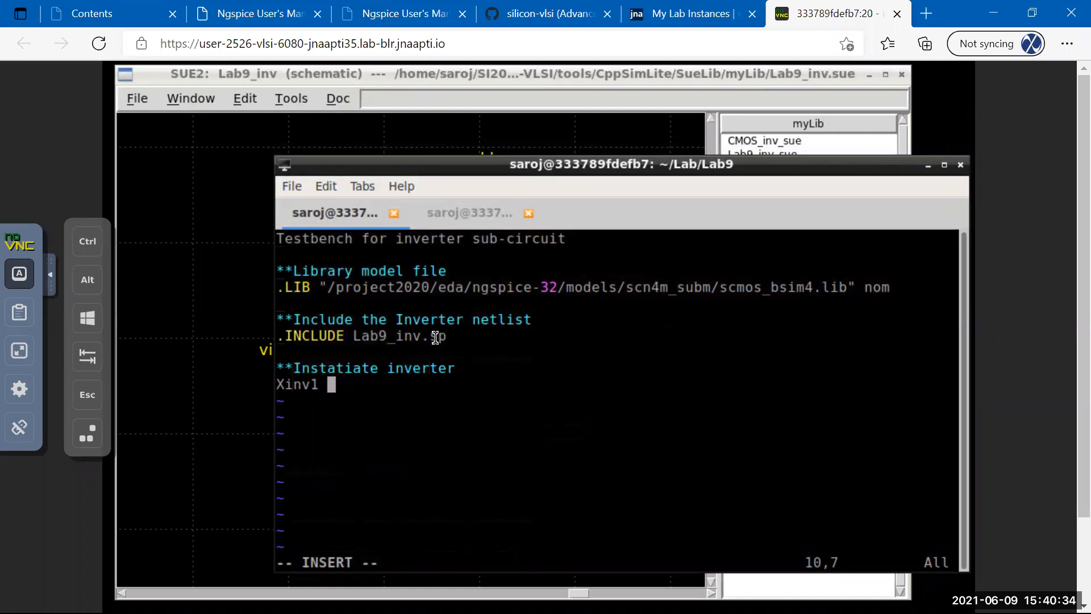
pyautogui.write(' Lab9_in')
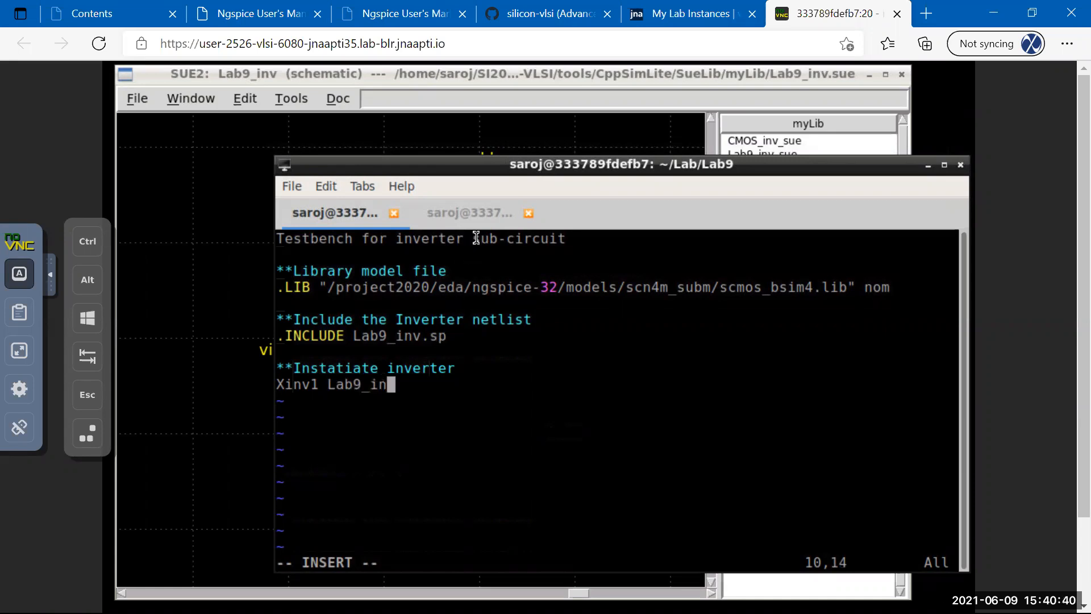
pyautogui.click(464, 219)
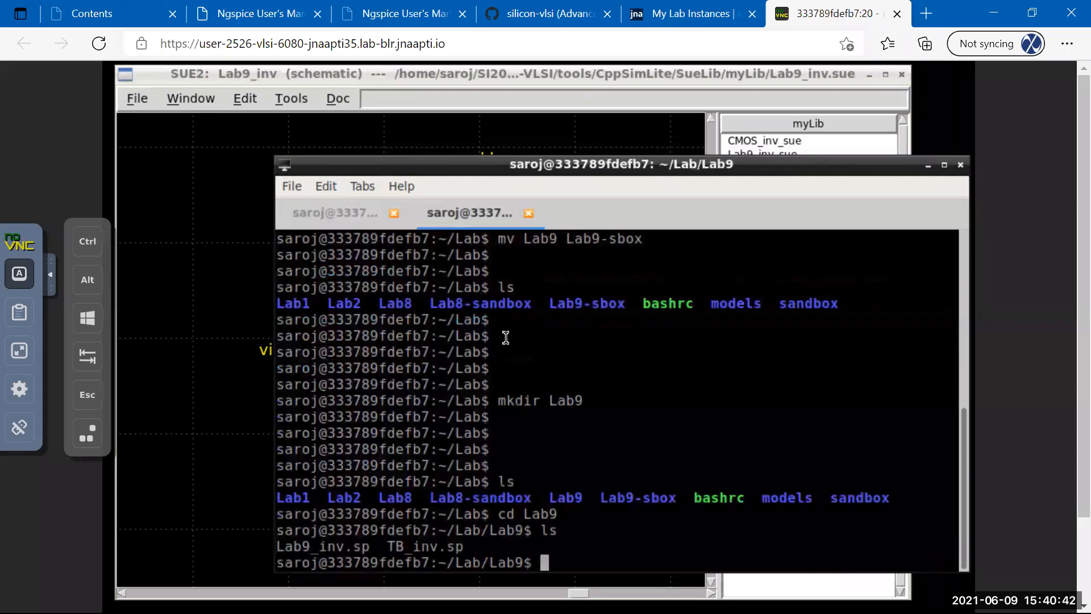
pyautogui.write('vim L')
pyautogui.write('ab9')
pyautogui.press('Tab')
pyautogui.press('Return')
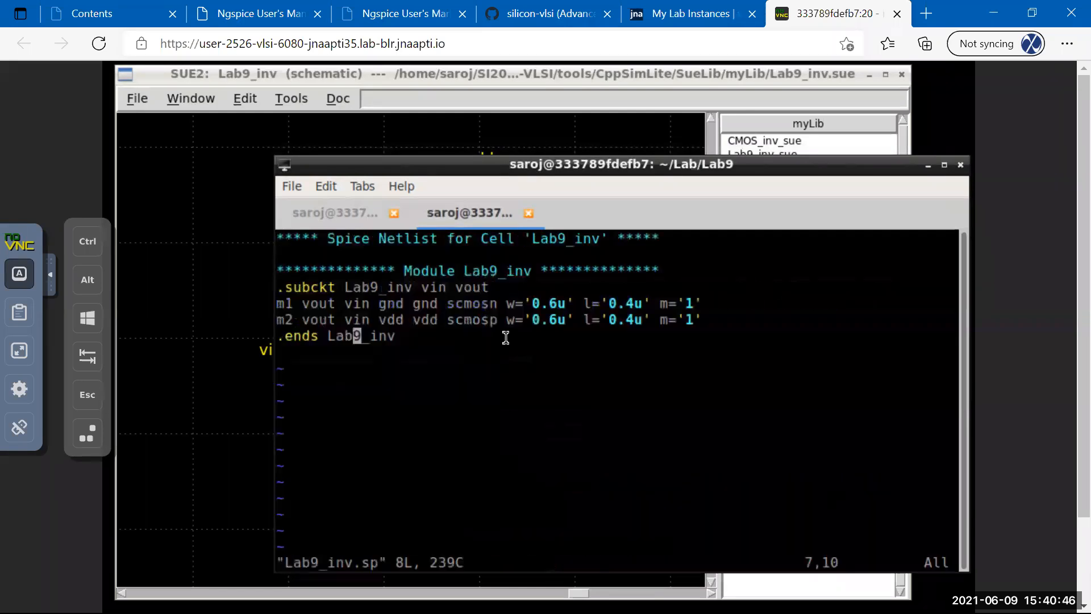
pyautogui.press('Up')
pyautogui.press('Up')
pyautogui.press('Up')
pyautogui.click(335, 222)
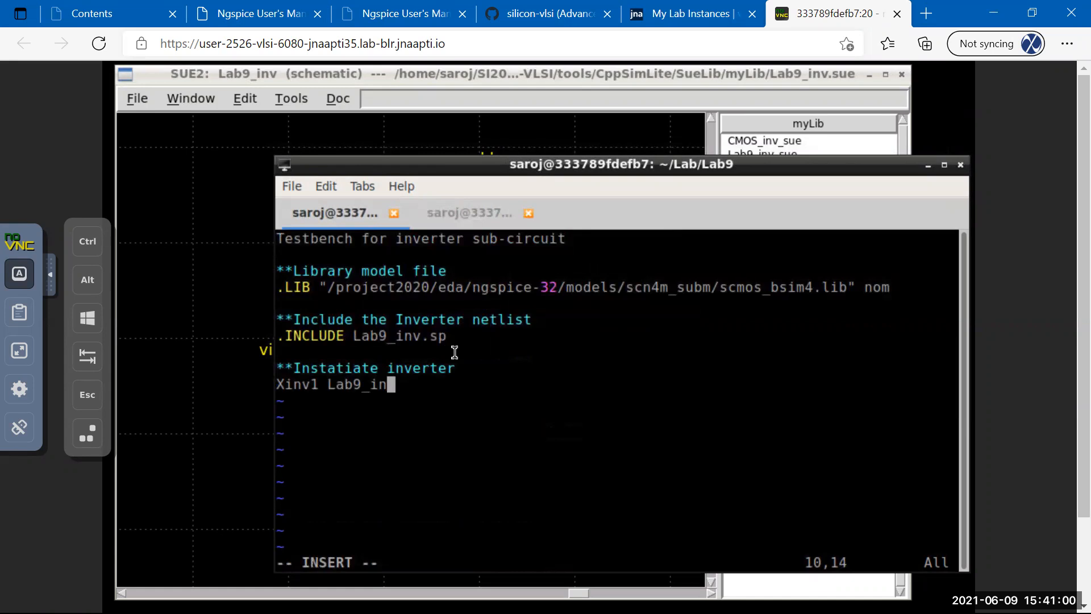
# Finish the instance line as 'Xinv1 Lab9_inv in out'.
pyautogui.write('v')
pyautogui.write('in ')
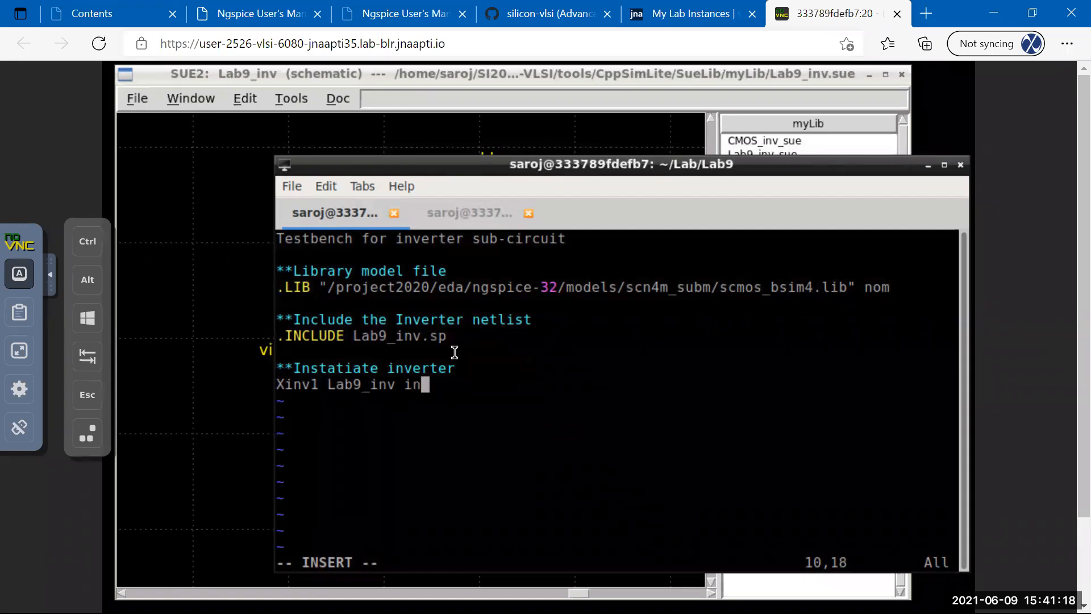
pyautogui.write('out')
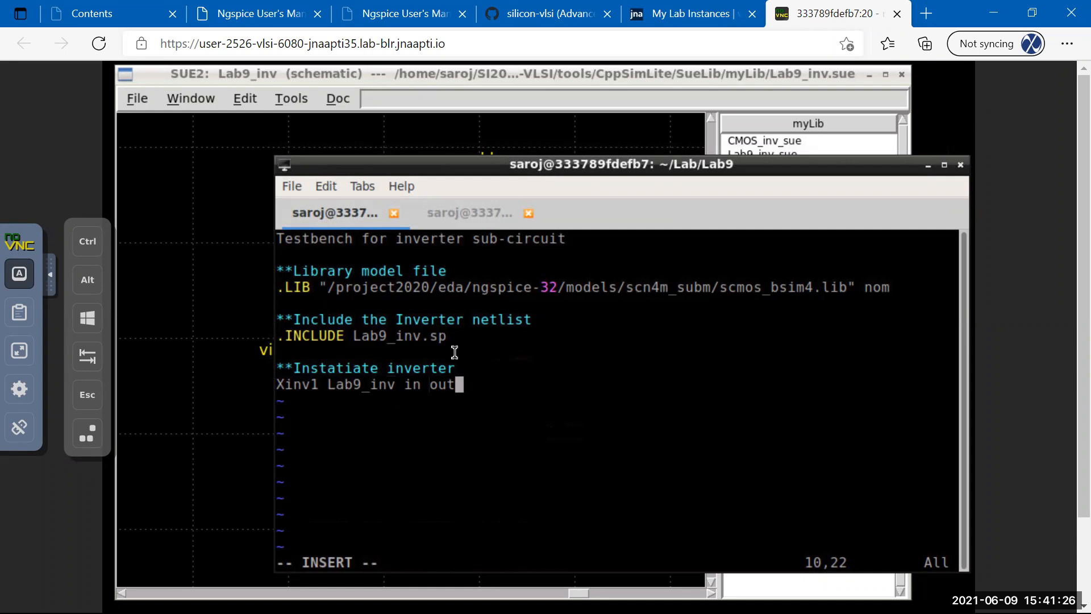
pyautogui.press('Escape')
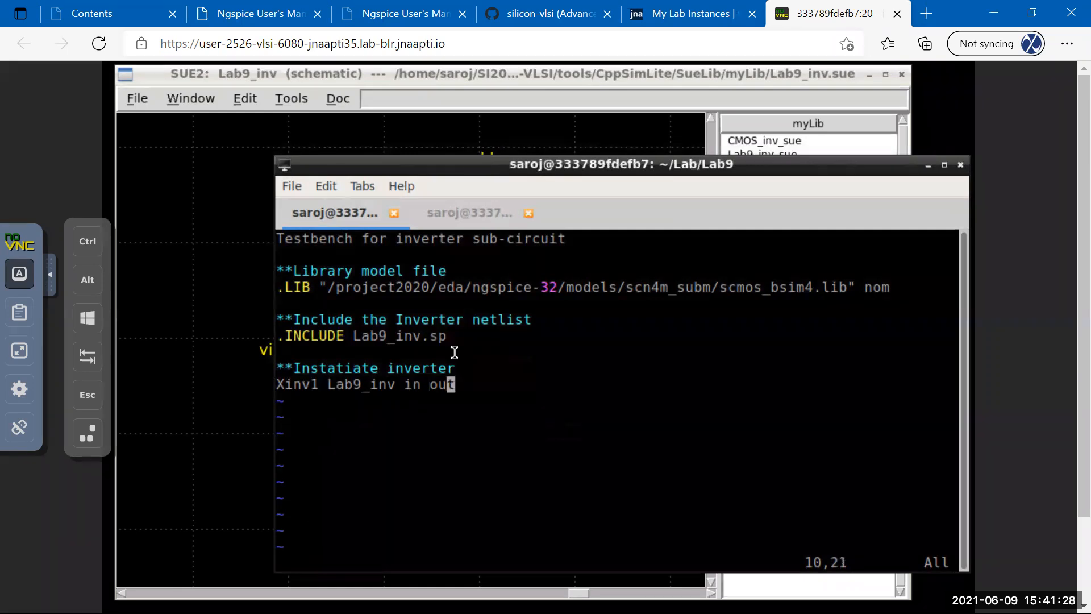
# Copy the Xinv1 line, renumber the copies Xinv2 to Xinv4, and save.
pyautogui.press('y')
pyautogui.press('p')
pyautogui.press('p')
pyautogui.press('p')
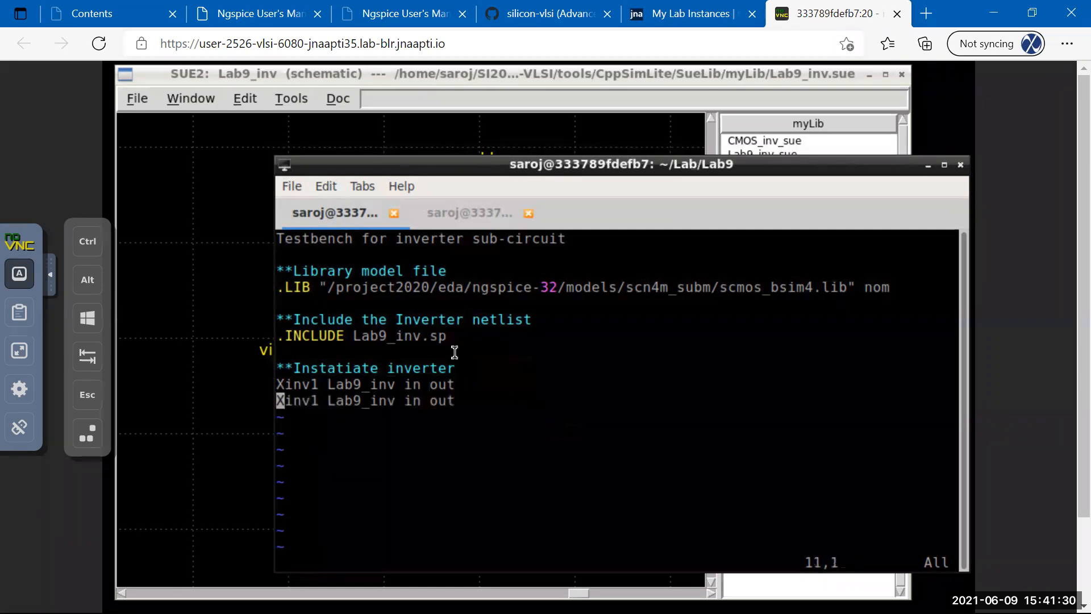
pyautogui.press('Up')
pyautogui.press('Right')
pyautogui.press('Right')
pyautogui.press('Right')
pyautogui.press('Up')
pyautogui.press('Right')
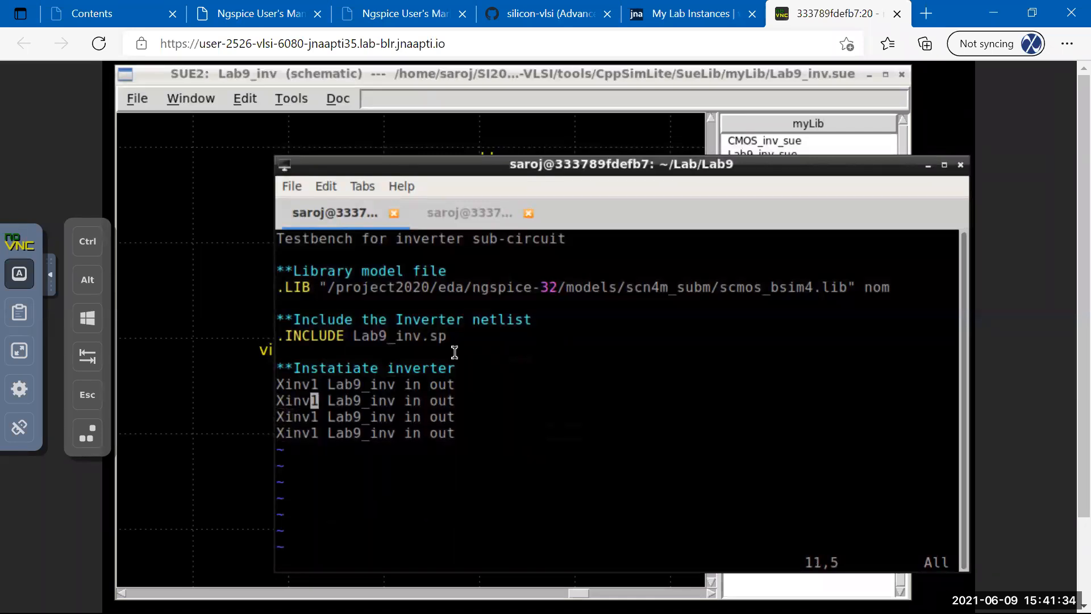
pyautogui.hotkey('shift', 'r')
pyautogui.write('2')
pyautogui.press('Down')
pyautogui.press('Left')
pyautogui.write('r3')
pyautogui.press('Down')
pyautogui.write('r4')
pyautogui.write(':w')
pyautogui.press('Return')
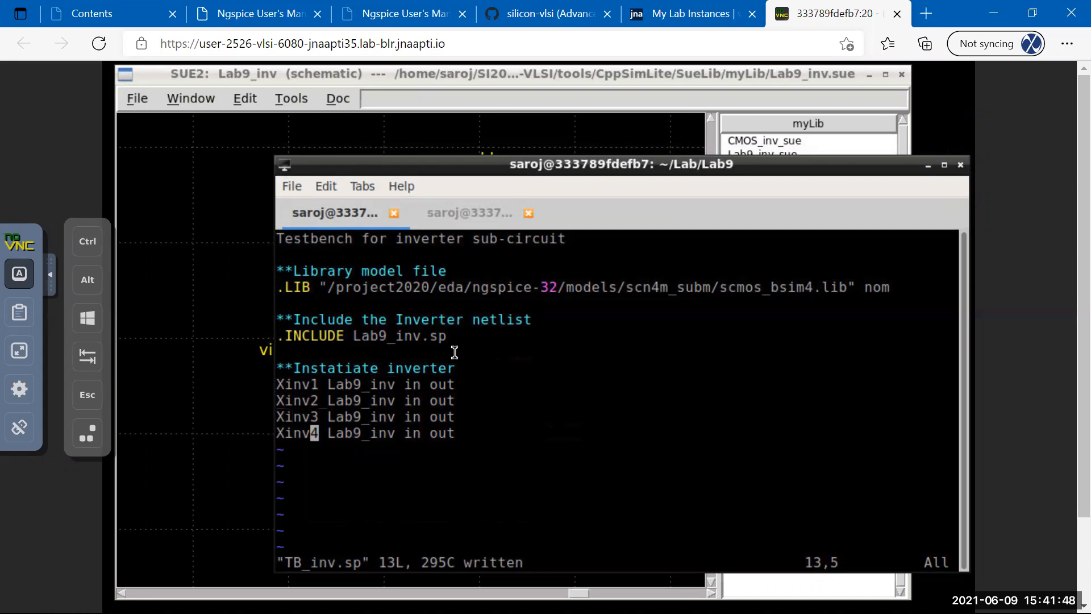
pyautogui.press('Up')
pyautogui.press('Up')
# Delete the extra Xinv copies, leaving only Xinv1, and save.
pyautogui.press('d')
pyautogui.press('d')
pyautogui.press('d')
pyautogui.press('d')
pyautogui.press('d')
pyautogui.press('d')
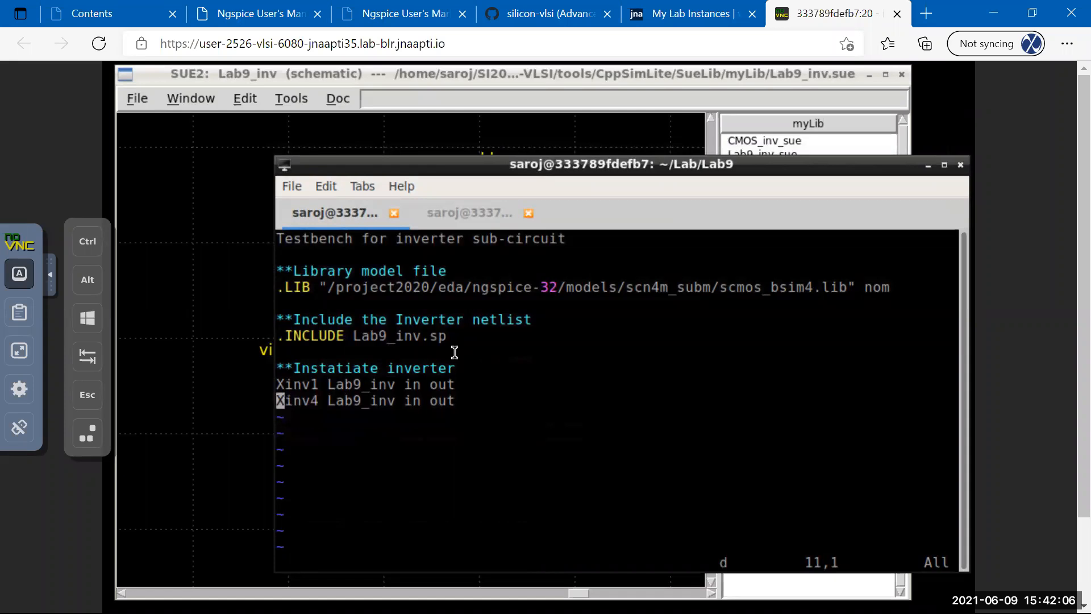
pyautogui.write(':w')
pyautogui.press('Return')
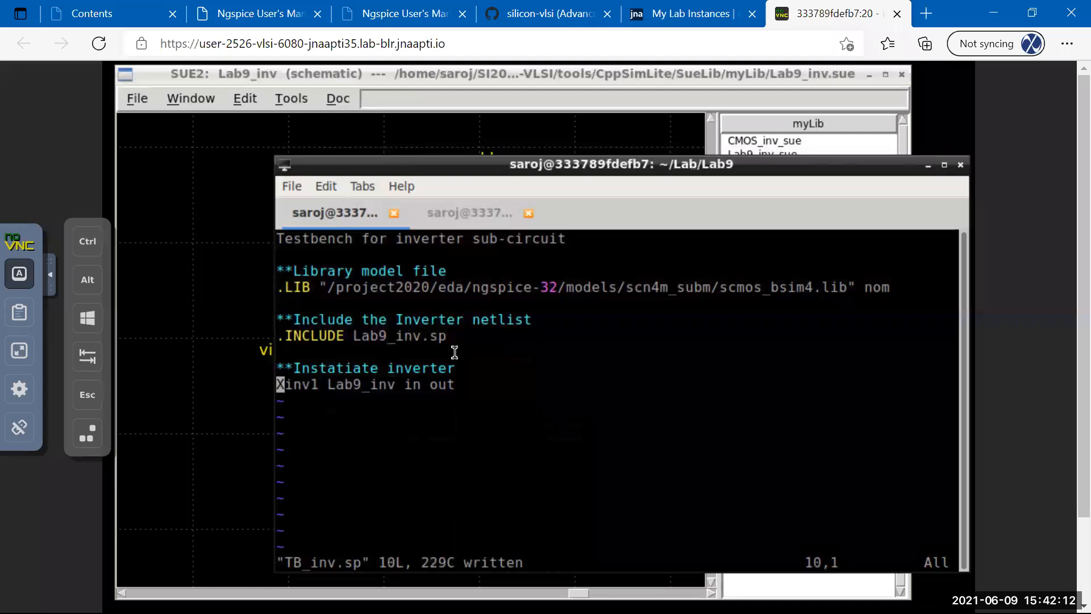
# Move Lab9_inv to the end so the line reads 'Xinv1 in out Lab9_inv'.
pyautogui.press('Right')
pyautogui.press('Right')
pyautogui.press('Right')
pyautogui.press('Right')
pyautogui.press('Right')
pyautogui.press('Right')
pyautogui.press('Right')
pyautogui.press('Left')
pyautogui.press('v')
pyautogui.press('Right')
pyautogui.press('Right')
pyautogui.press('Right')
pyautogui.press('Right')
pyautogui.press('Right')
pyautogui.press('Right')
pyautogui.press('Right')
pyautogui.press('Right')
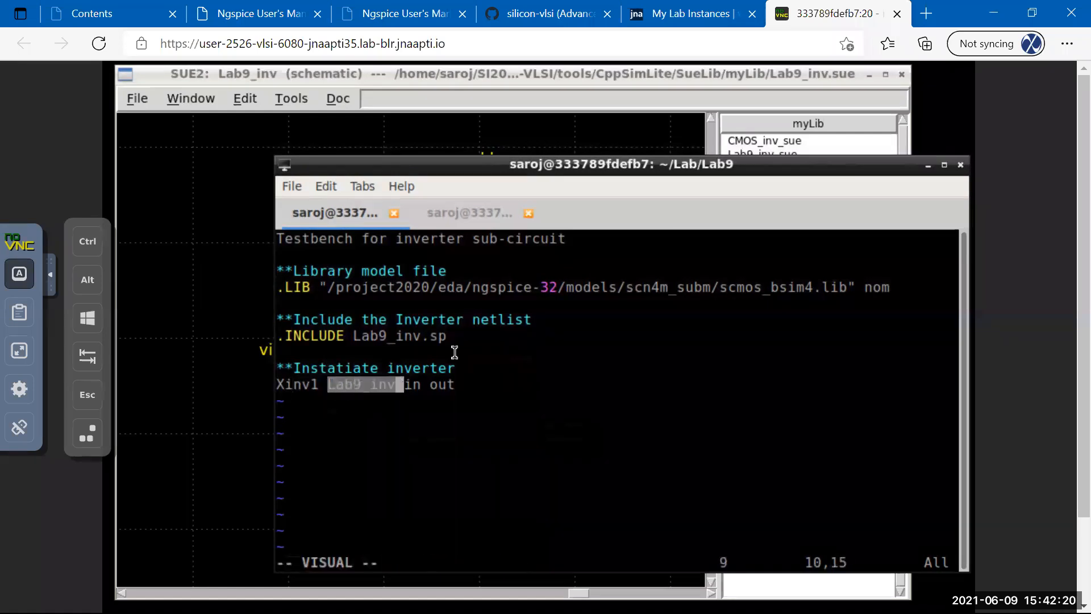
pyautogui.press('d')
pyautogui.press('Right')
pyautogui.press('Right')
pyautogui.press('Right')
pyautogui.press('Right')
pyautogui.press('Right')
pyautogui.press('a')
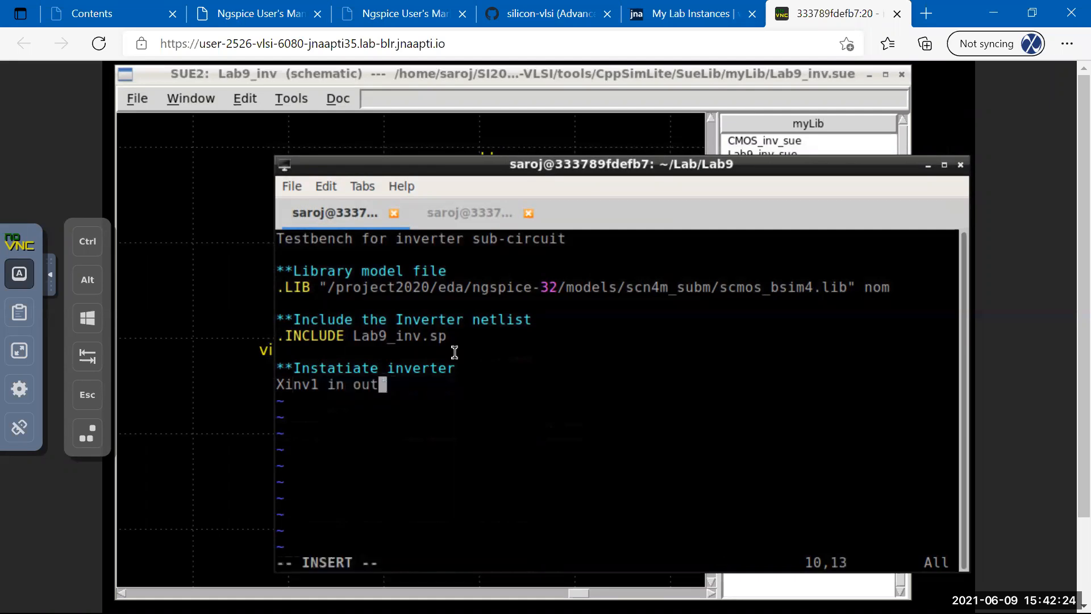
pyautogui.press('Escape')
pyautogui.press('p')
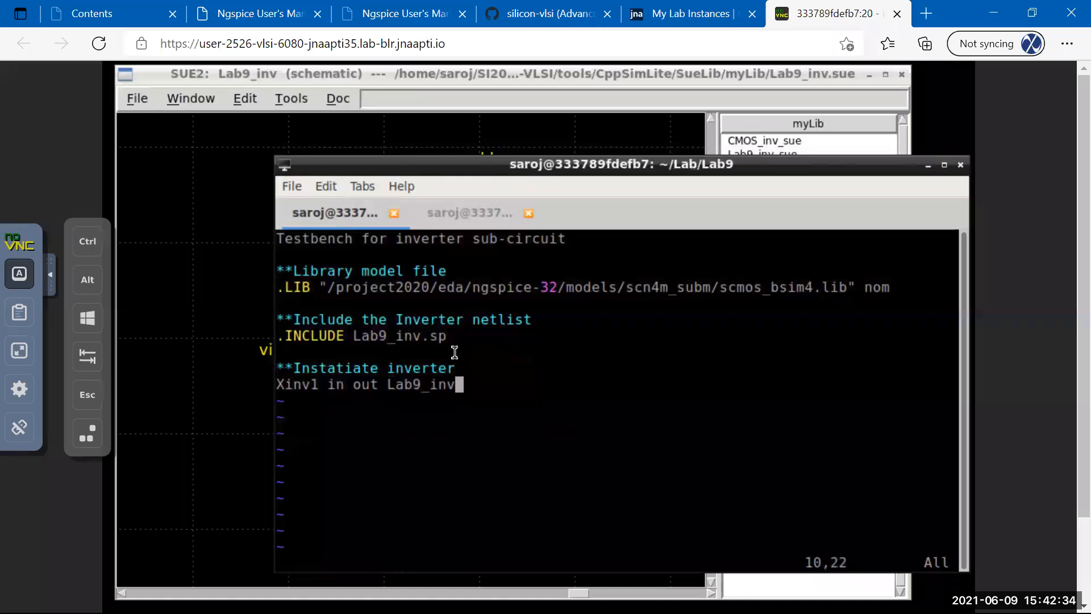
# Add a blank line below the instance line and save TB_inv.sp.
pyautogui.write('a asd')
pyautogui.press('BackSpace')
pyautogui.press('BackSpace')
pyautogui.press('BackSpace')
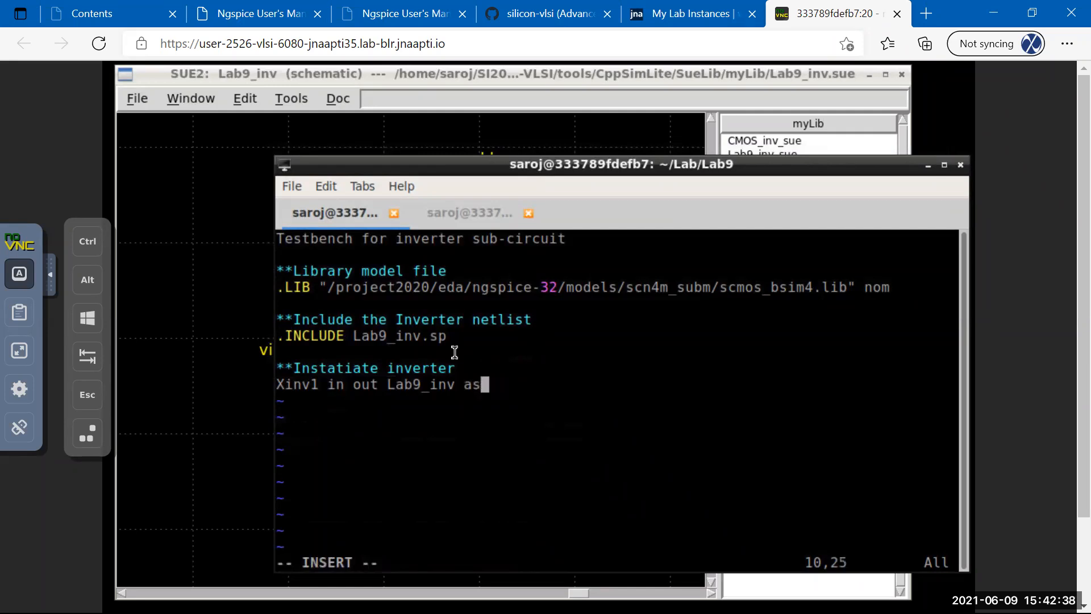
pyautogui.write('W=1u')
pyautogui.press('BackSpace')
pyautogui.press('BackSpace')
pyautogui.press('BackSpace')
pyautogui.press('BackSpace')
pyautogui.press('BackSpace')
pyautogui.press('Return')
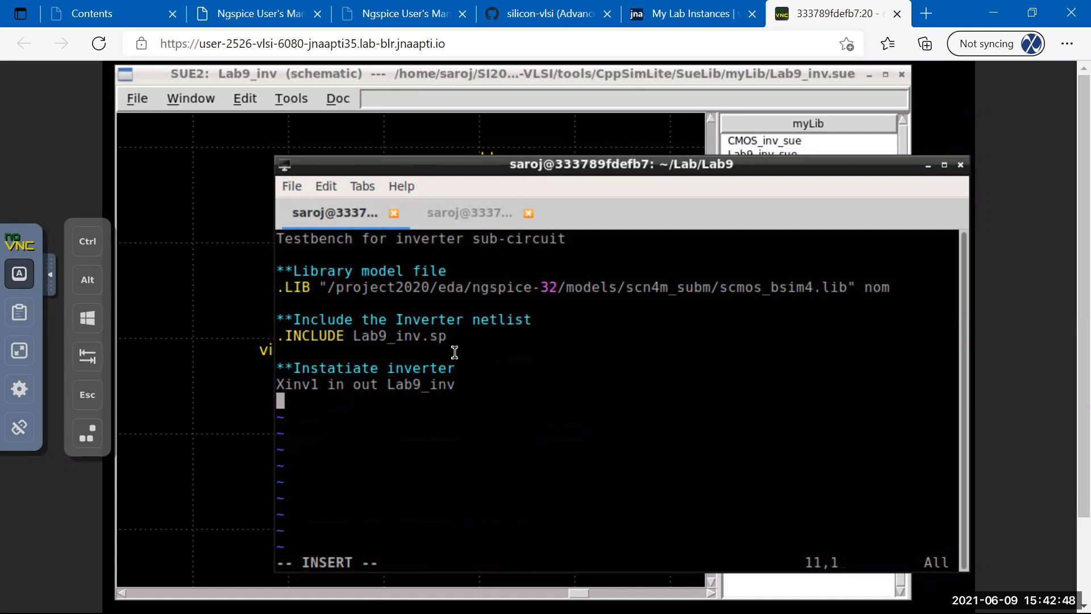
pyautogui.press('Escape')
pyautogui.write(':w')
pyautogui.press('Return')
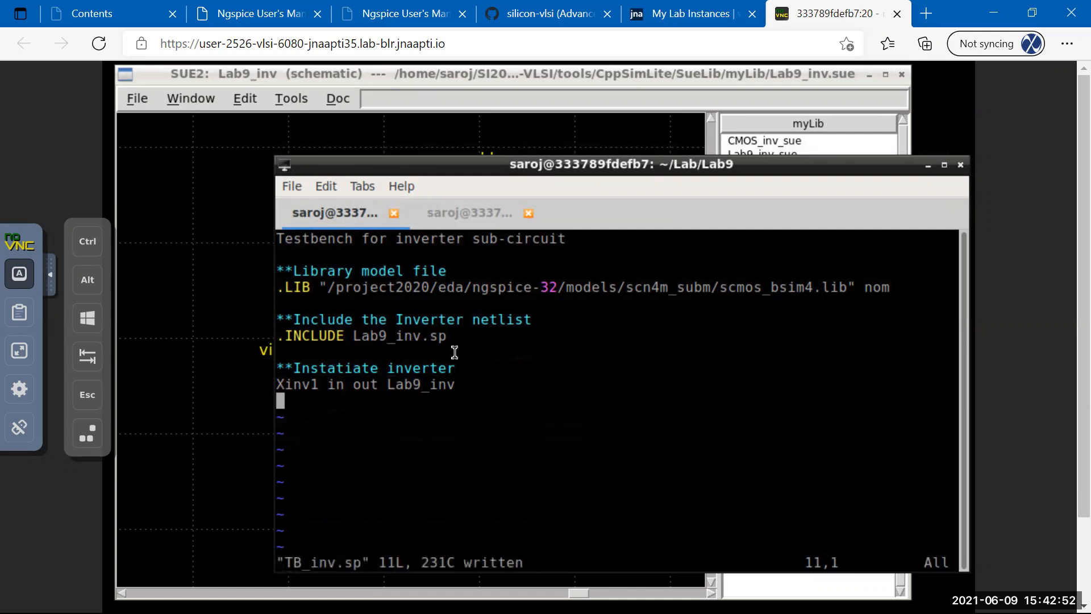
pyautogui.press('Up')
pyautogui.press('Up')
pyautogui.press('Up')
pyautogui.press('Up')
pyautogui.press('Up')
pyautogui.press('Up')
pyautogui.press('Up')
pyautogui.press('Up')
pyautogui.press('Up')
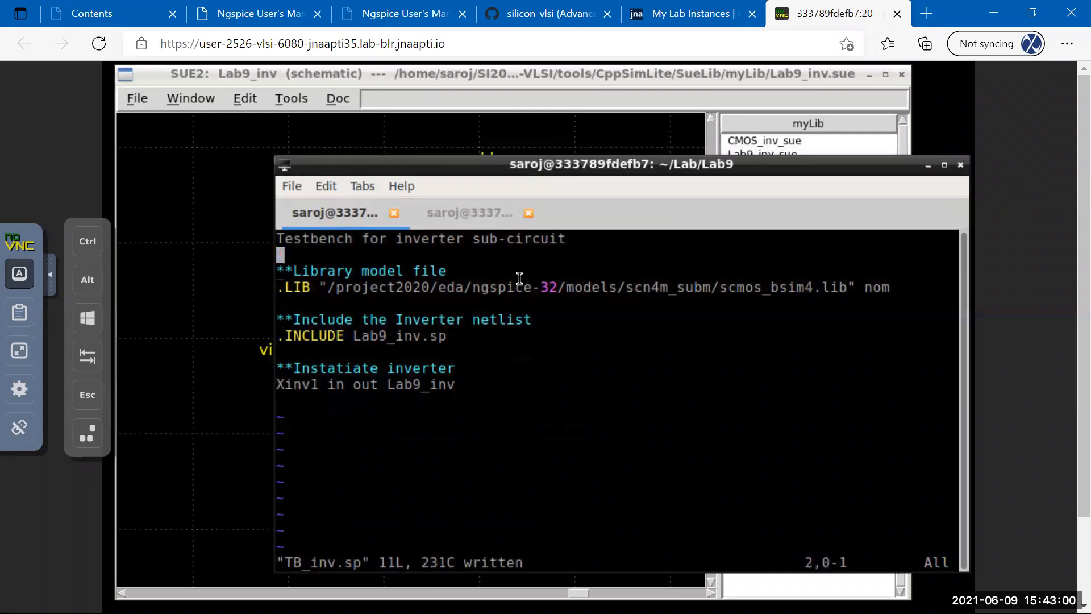
# Show the Lab9_inv.sp netlist in the second terminal tab and step onto the m1 transistor line.
pyautogui.click(455, 220)
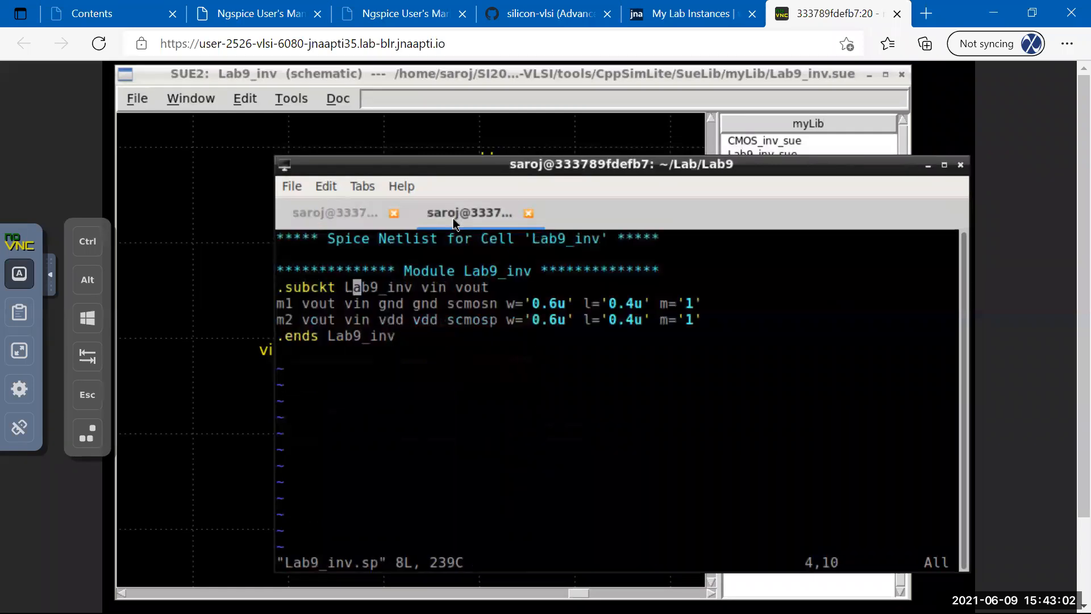
pyautogui.press('Down')
pyautogui.press('Down')
pyautogui.press('Up')
pyautogui.click(321, 213)
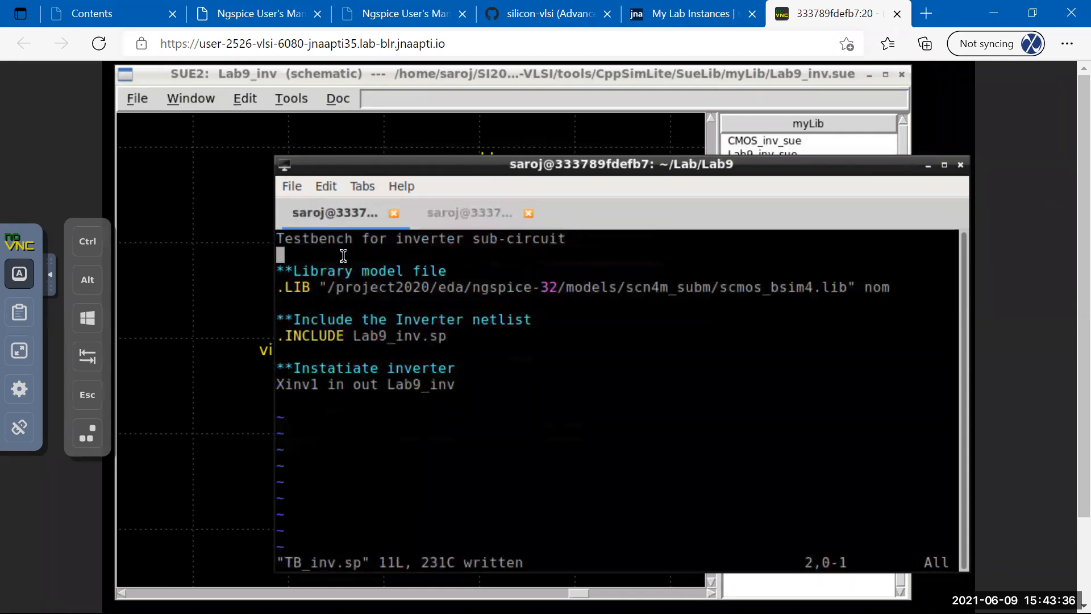
pyautogui.write('i.')
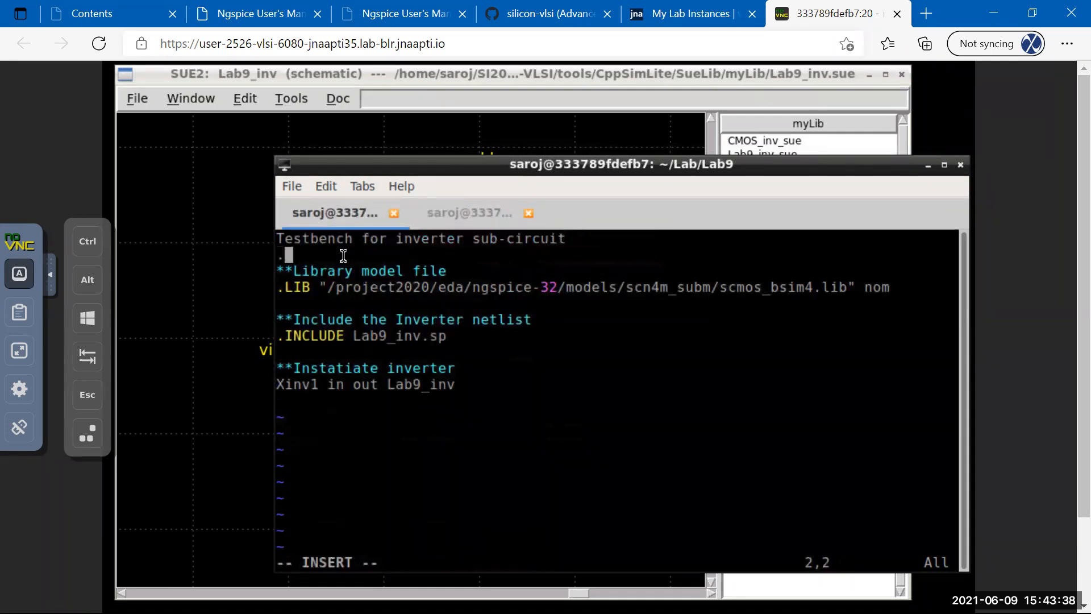
pyautogui.write('GLOB')
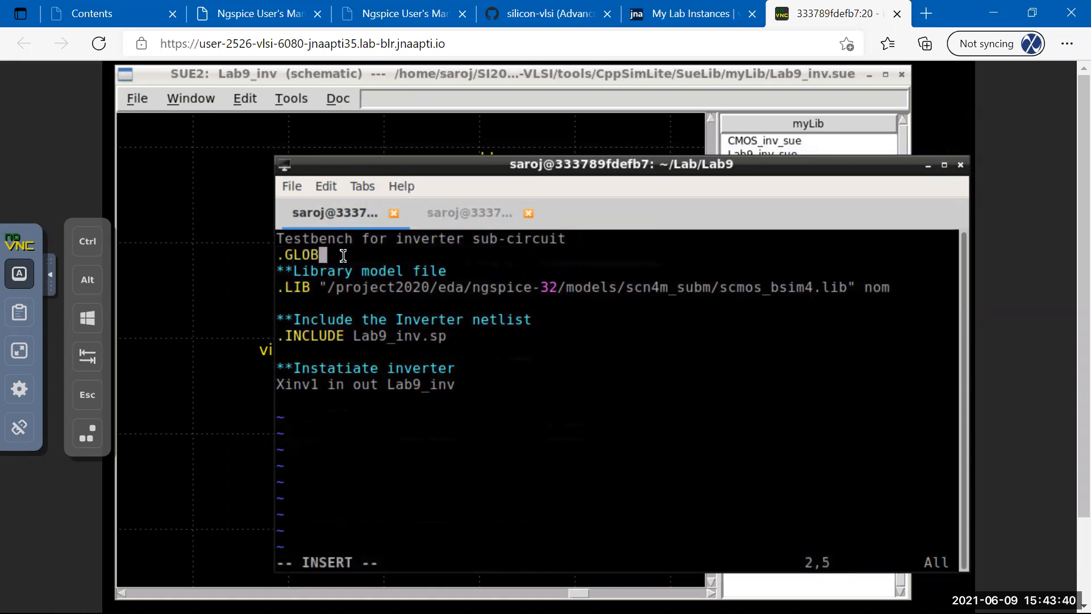
pyautogui.write('AL vdd gnd')
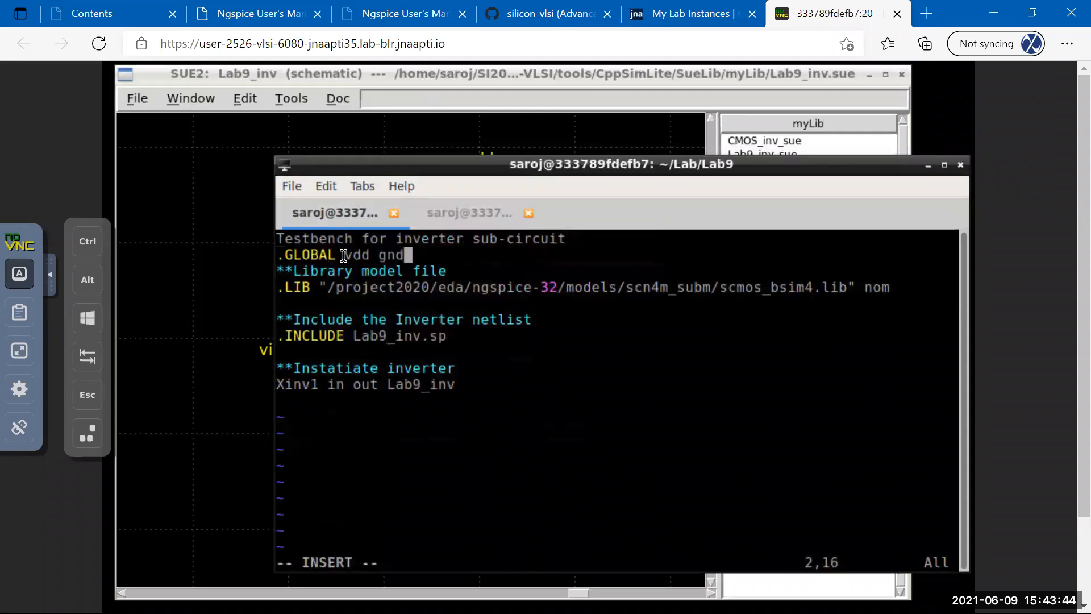
pyautogui.press('Escape')
pyautogui.press('Left')
pyautogui.press('Left')
pyautogui.press('Left')
pyautogui.press('Left')
pyautogui.press('Left')
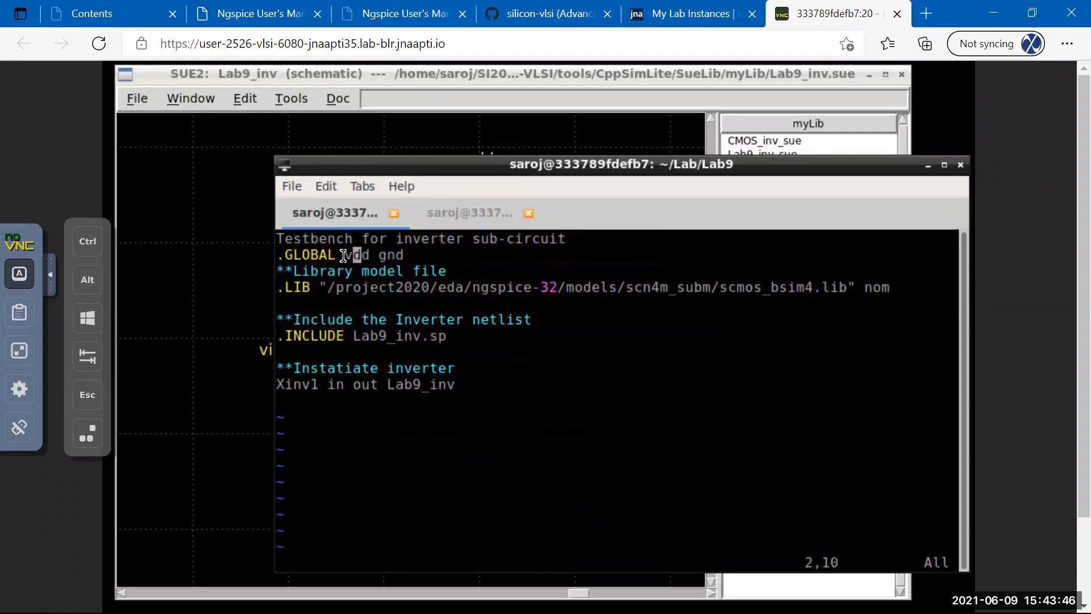
pyautogui.press('Right')
pyautogui.press('Right')
pyautogui.press('Left')
pyautogui.press('Left')
pyautogui.press('Right')
pyautogui.press('Right')
pyautogui.press('Right')
pyautogui.press('Right')
pyautogui.press('Right')
pyautogui.write('a 0')
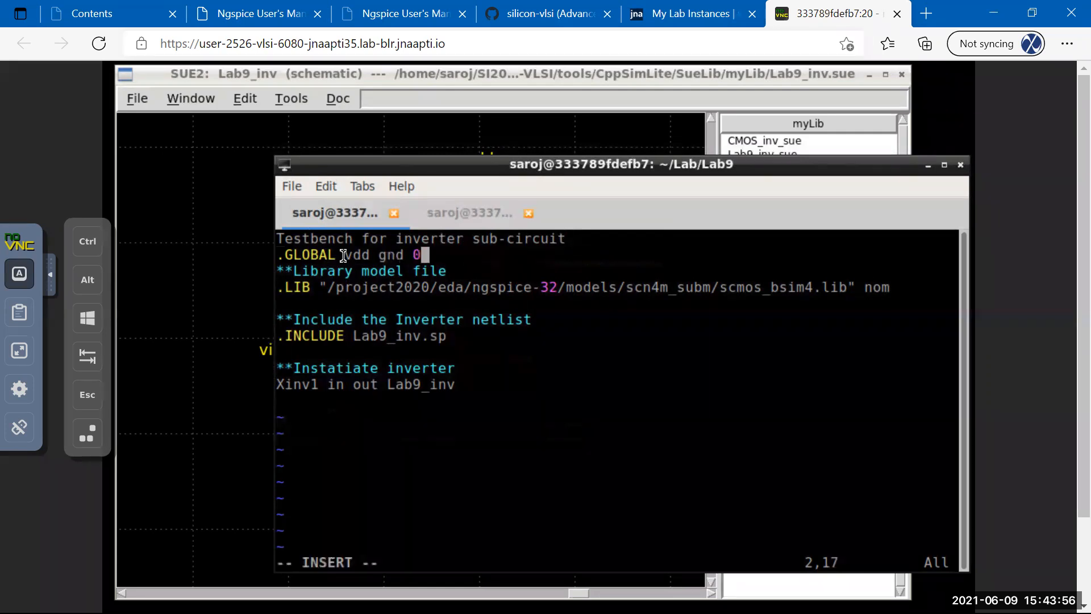
pyautogui.press('BackSpace')
pyautogui.press('BackSpace')
pyautogui.press('BackSpace')
pyautogui.write('d')
pyautogui.press('Escape')
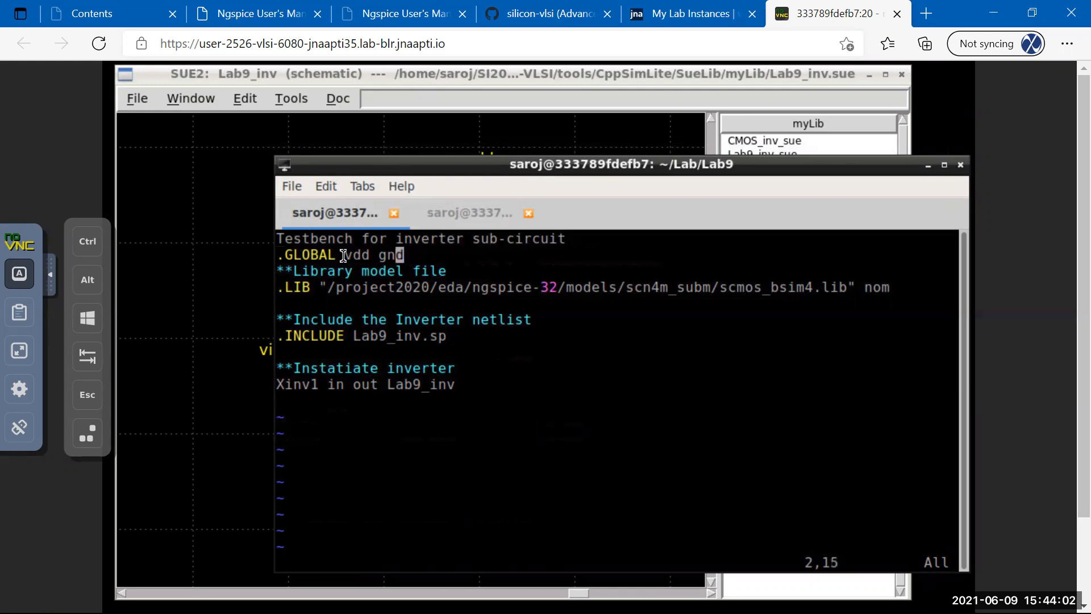
pyautogui.press('Down')
pyautogui.press('Down')
pyautogui.press('Down')
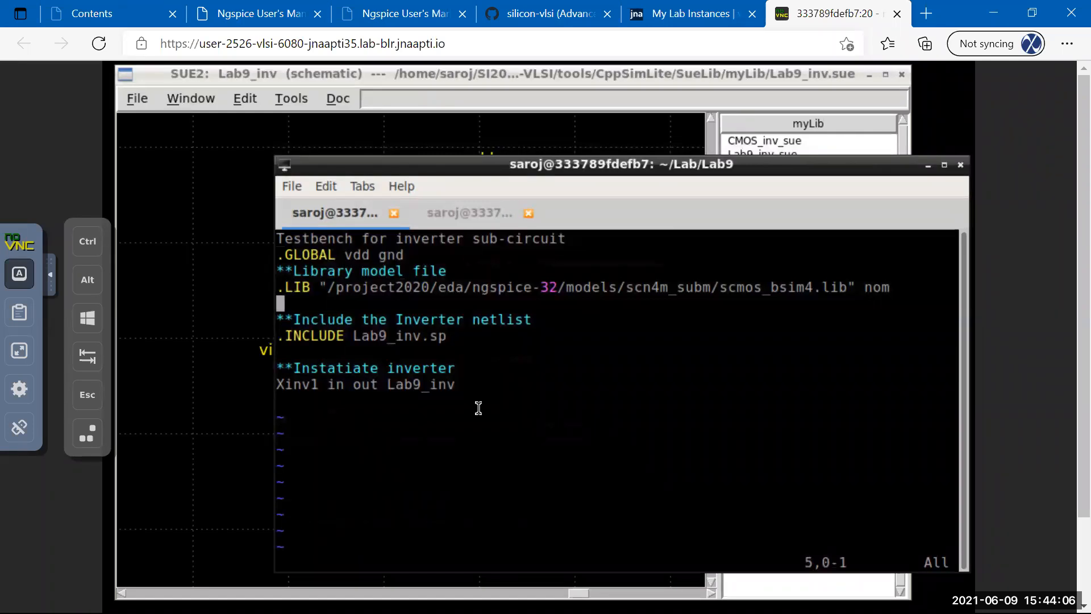
pyautogui.press('Down')
pyautogui.press('Down')
pyautogui.press('Down')
pyautogui.press('Down')
pyautogui.press('Down')
pyautogui.press('Down')
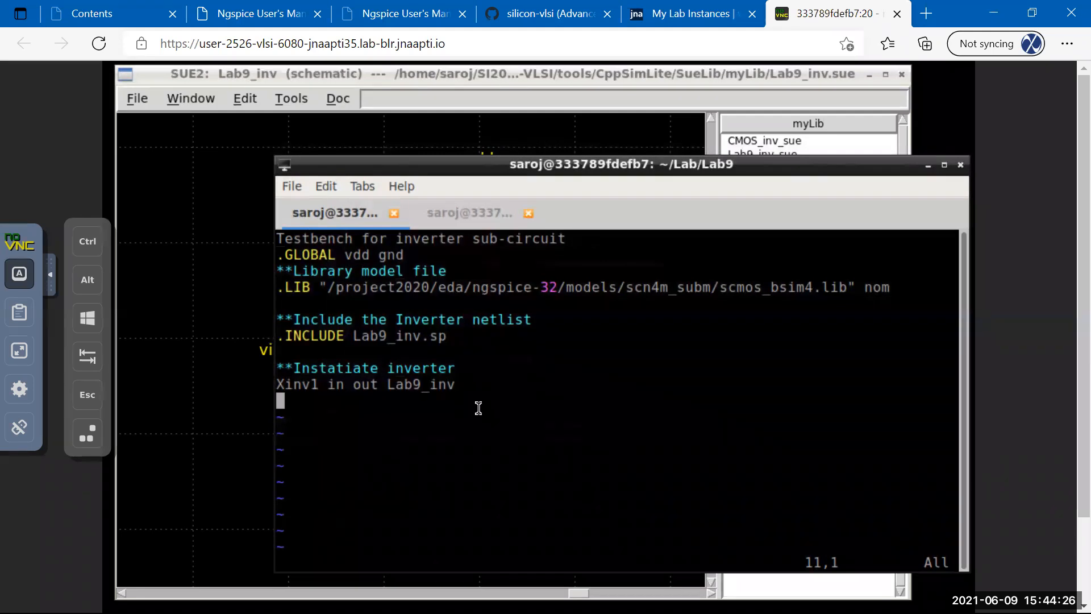
# Add a '**Sources' comment and the supply line 'Vsup vdd 0 DC 5' below the Xinv1 instance.
pyautogui.press('o')
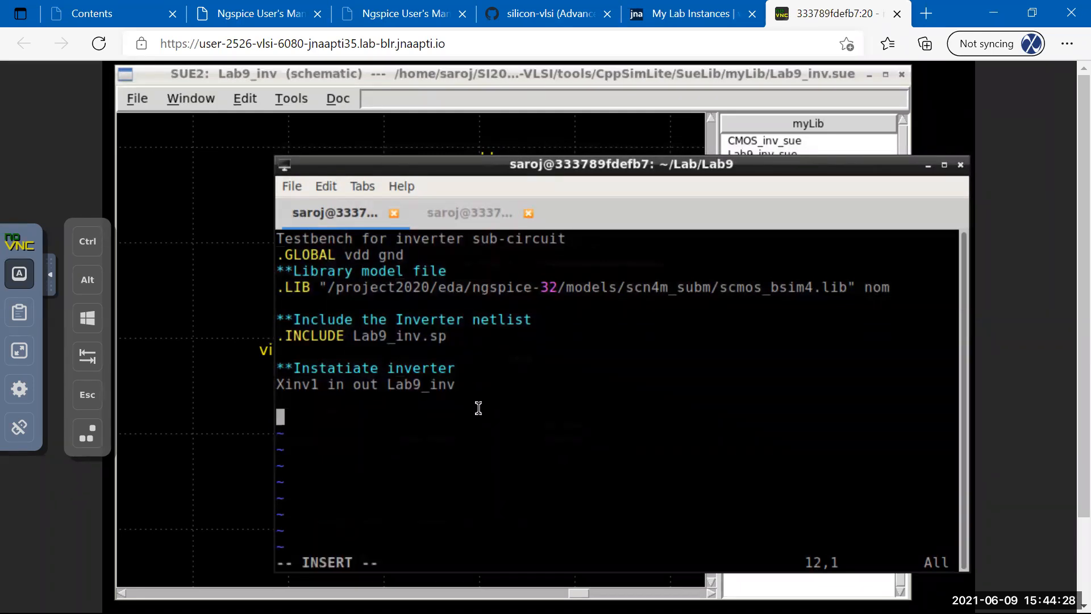
pyautogui.write('**SOurce')
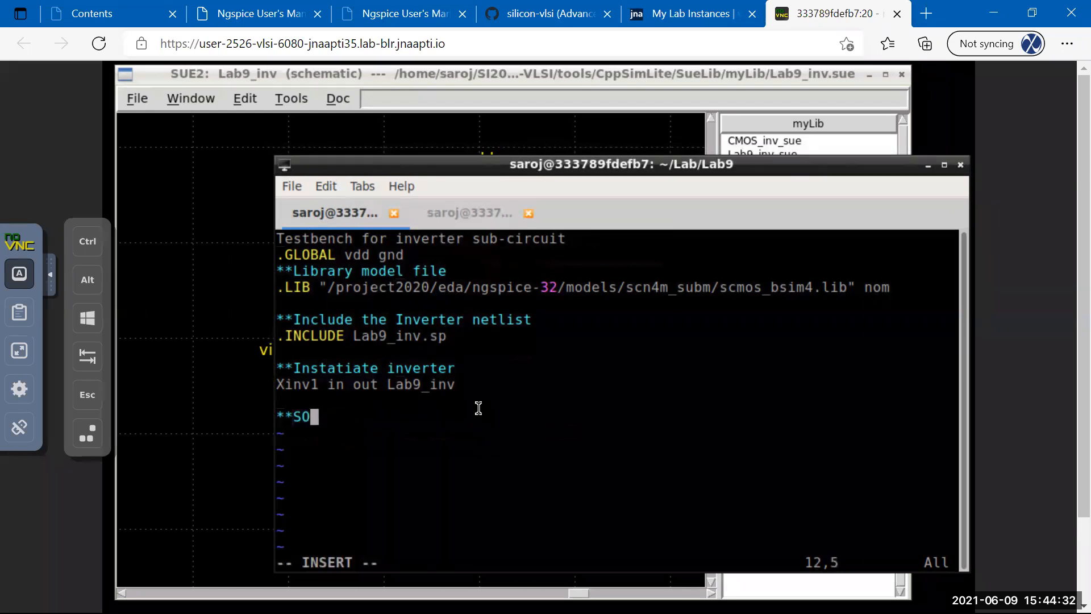
pyautogui.press('BackSpace')
pyautogui.press('BackSpace')
pyautogui.press('BackSpace')
pyautogui.press('BackSpace')
pyautogui.press('BackSpace')
pyautogui.write('ources')
pyautogui.press('Return')
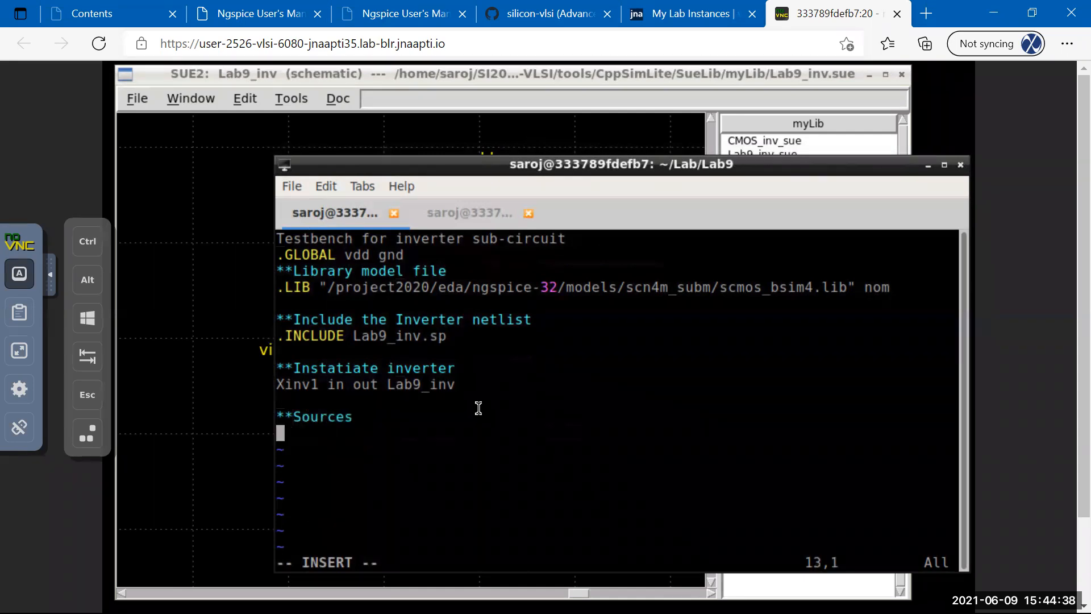
pyautogui.write('Vsu')
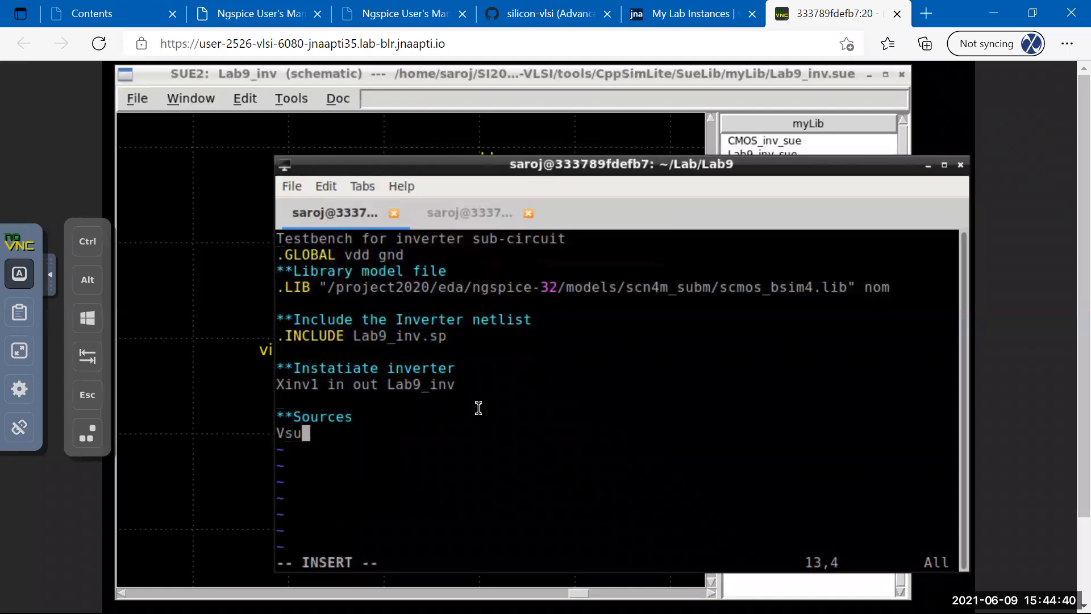
pyautogui.write('p')
pyautogui.press('Tab')
pyautogui.write('vdd')
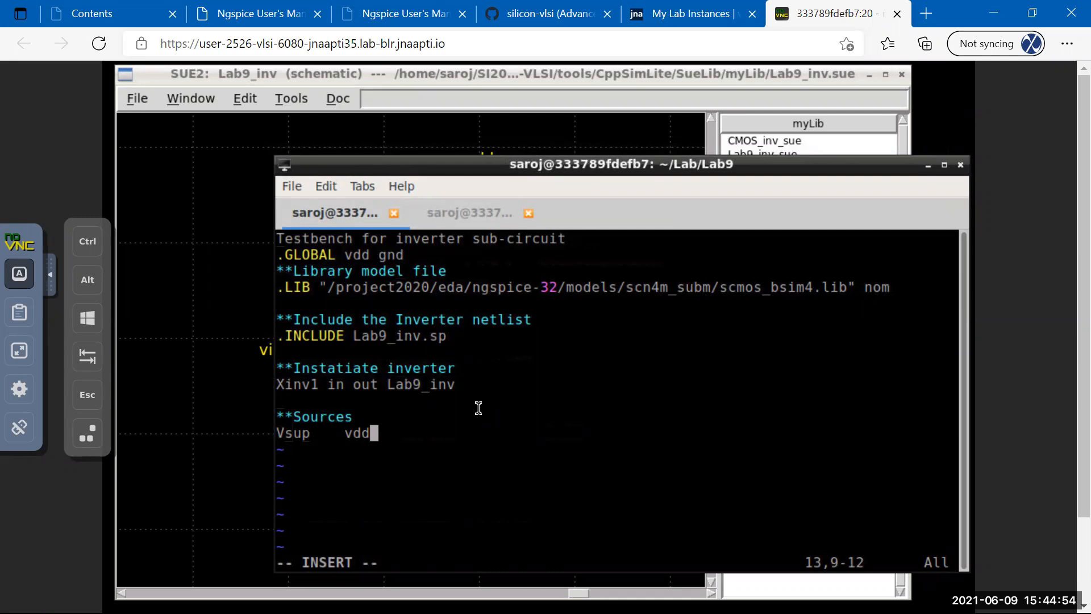
pyautogui.press('Tab')
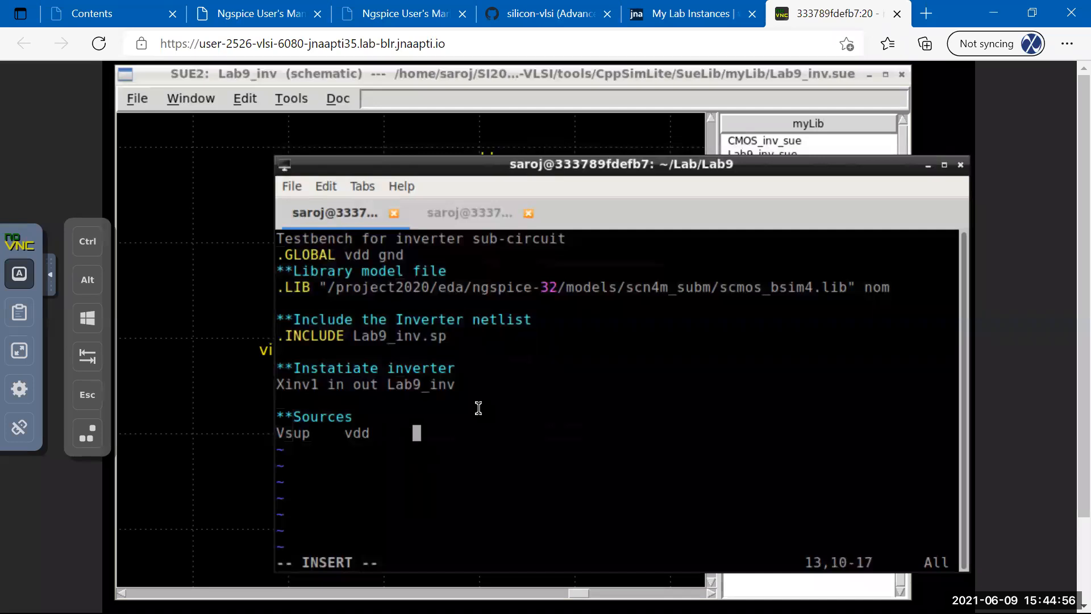
pyautogui.write('0')
pyautogui.press('Tab')
pyautogui.write('DC ')
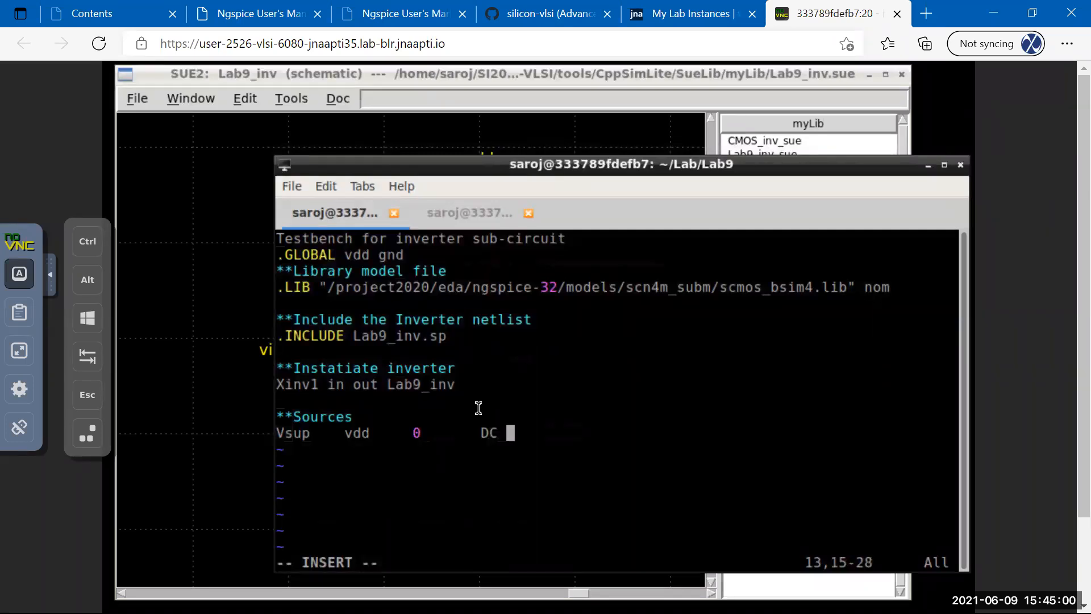
pyautogui.write('5')
# Begin the input source line 'Vin in 0 PULSE(' under the supply line.
pyautogui.press('Return')
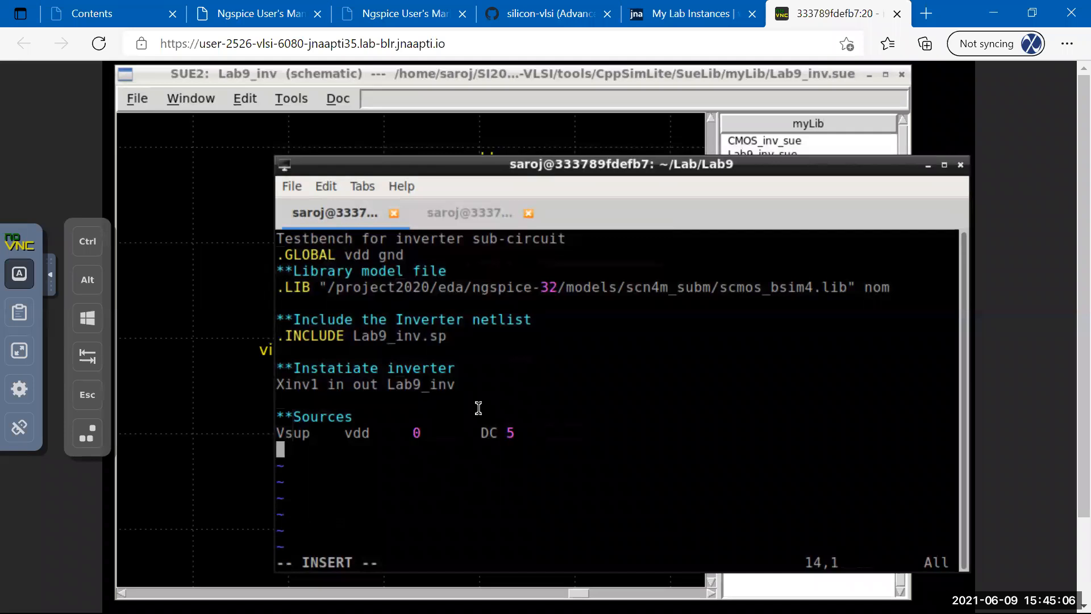
pyautogui.write('Vin')
pyautogui.press('Tab')
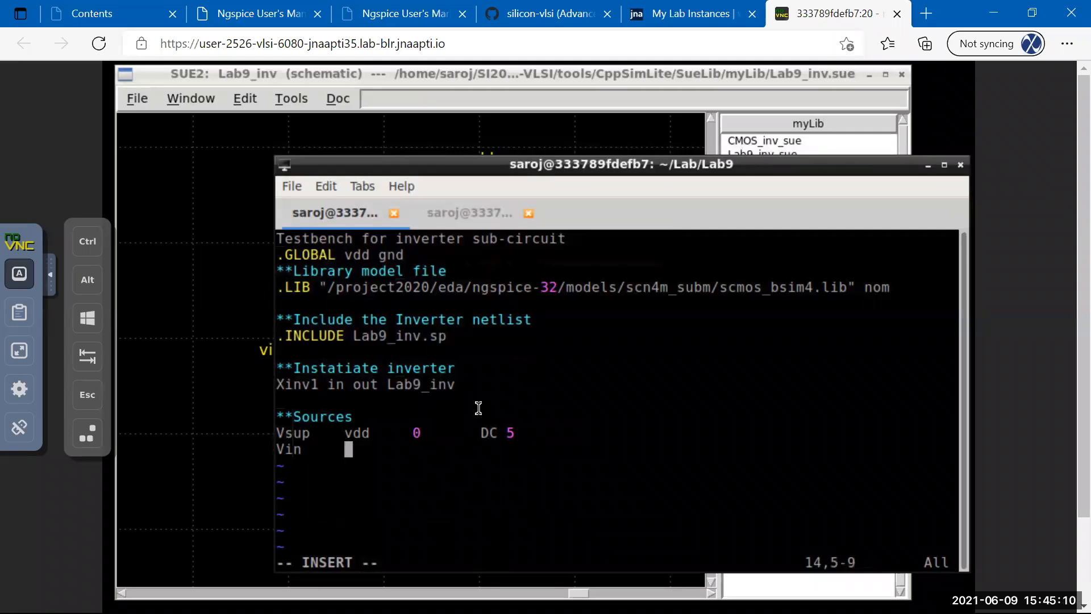
pyautogui.write('in')
pyautogui.press('Tab')
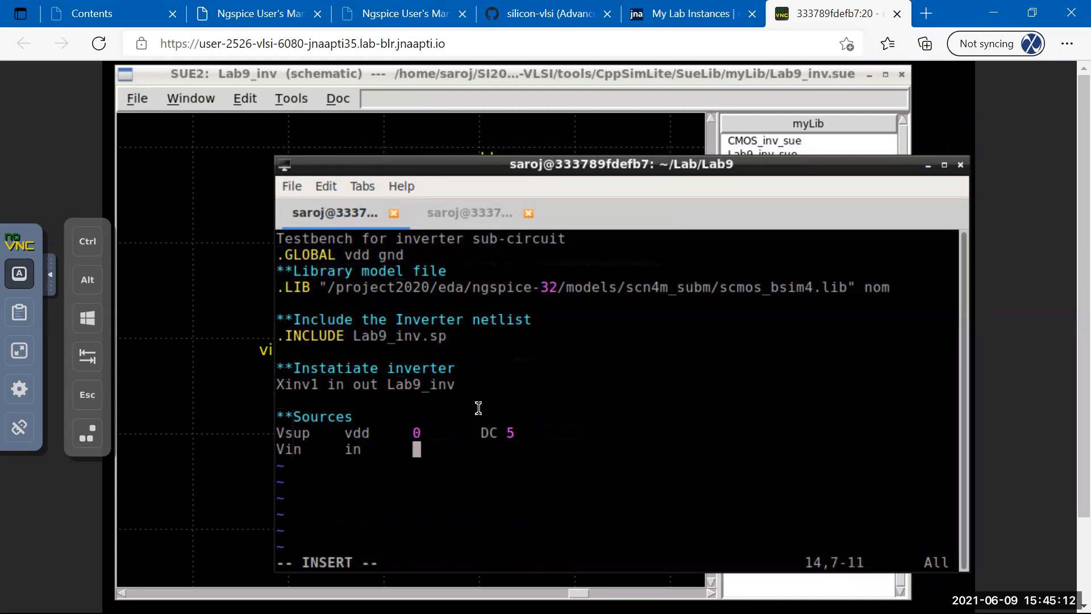
pyautogui.write('0')
pyautogui.press('Tab')
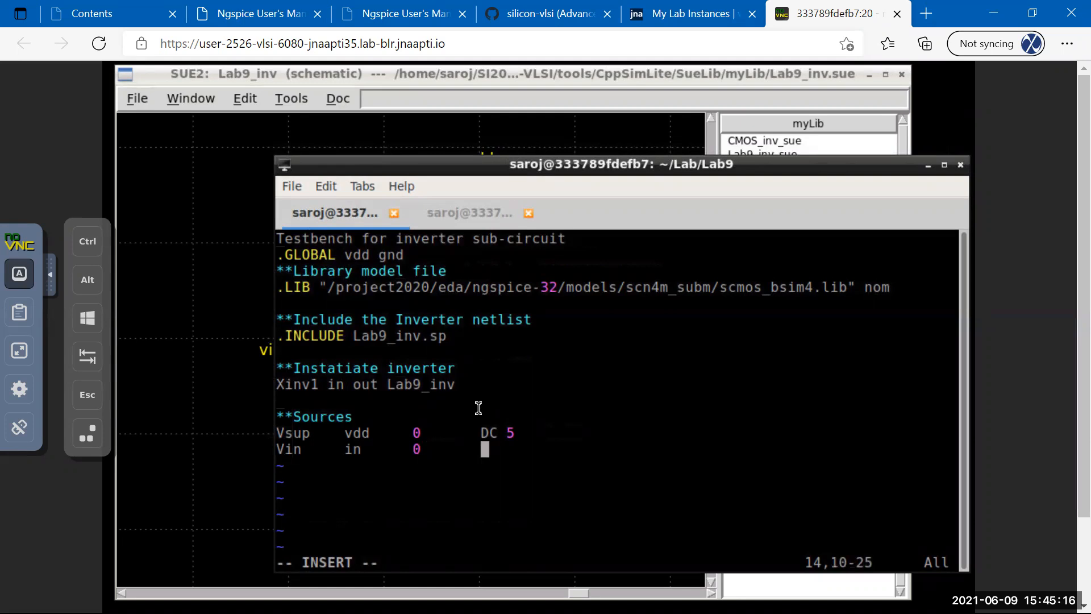
pyautogui.write('PULSE')
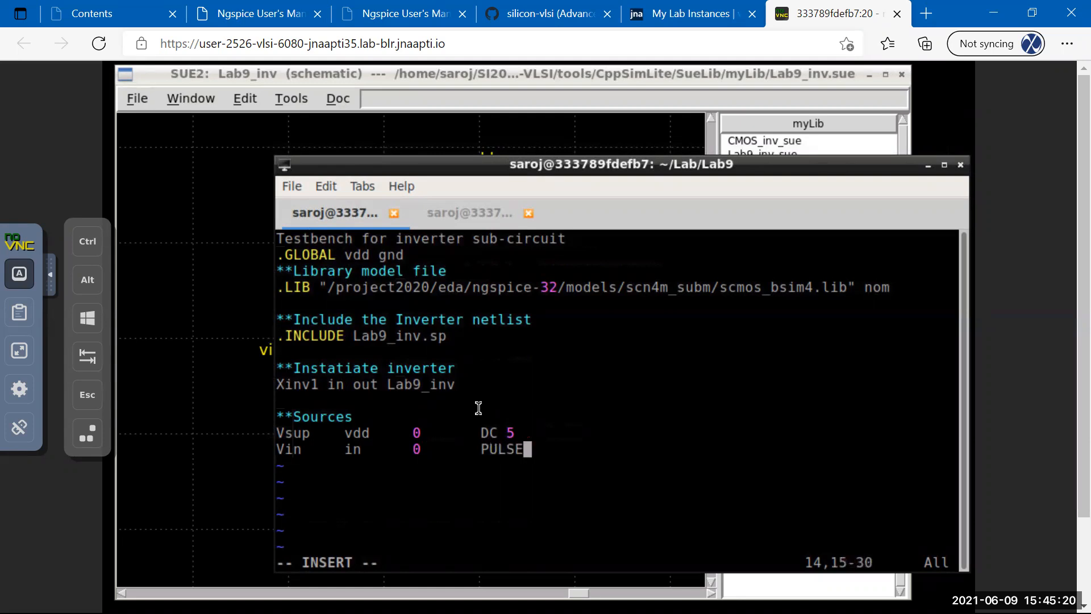
pyautogui.write('(')
pyautogui.click(236, 16)
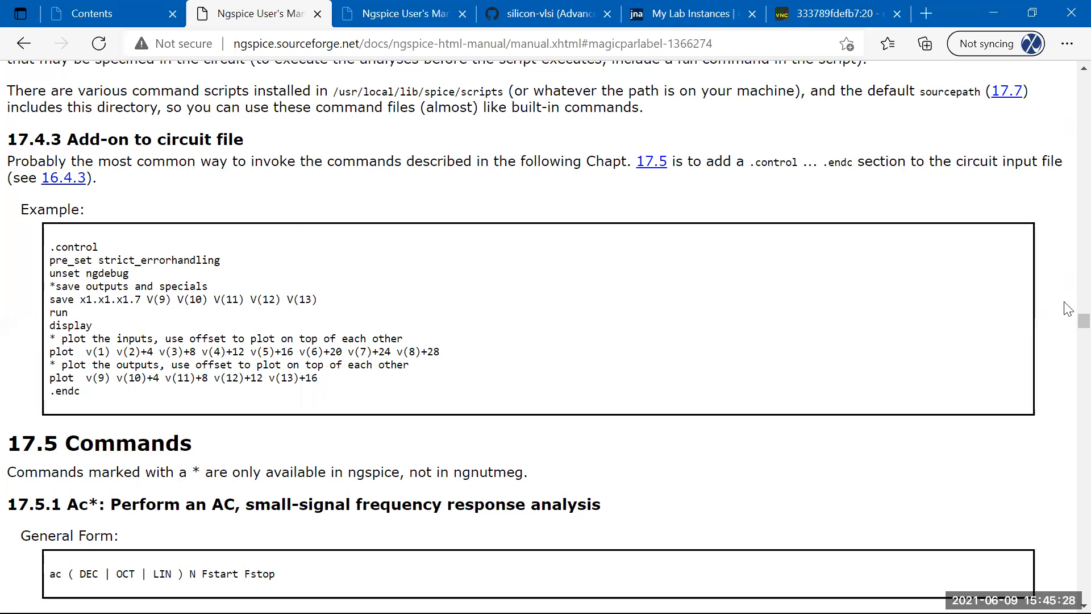
# Search the Ngspice manual for 'pulse' to reach section 4.1.1 and its PULSE parameter table.
pyautogui.moveTo(1083, 322); pyautogui.dragTo(1069, 71)
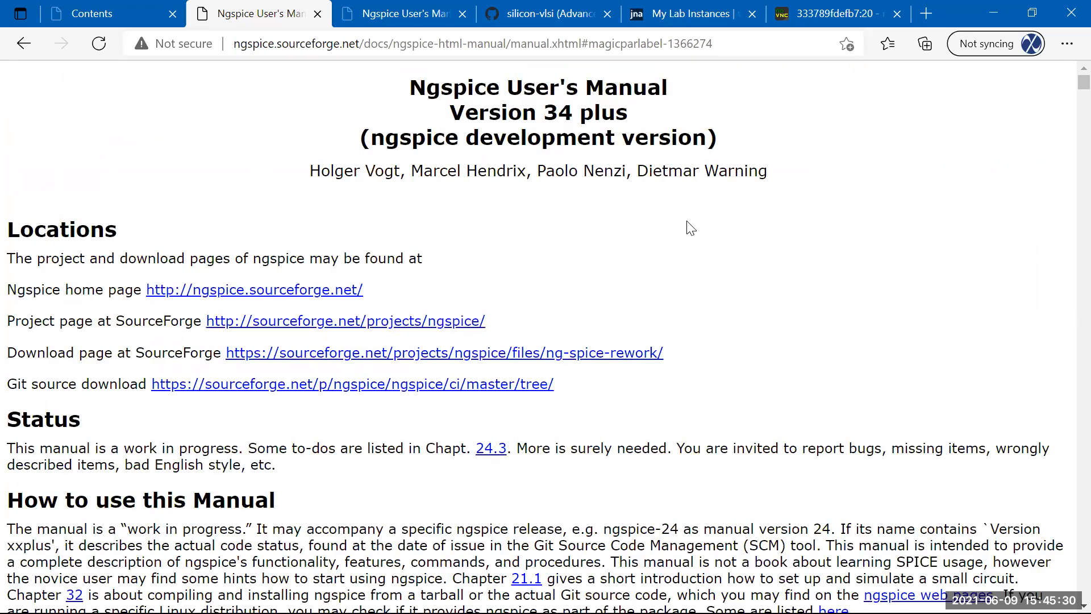
pyautogui.hotkey('ctrl', 'f')
pyautogui.write('pulse')
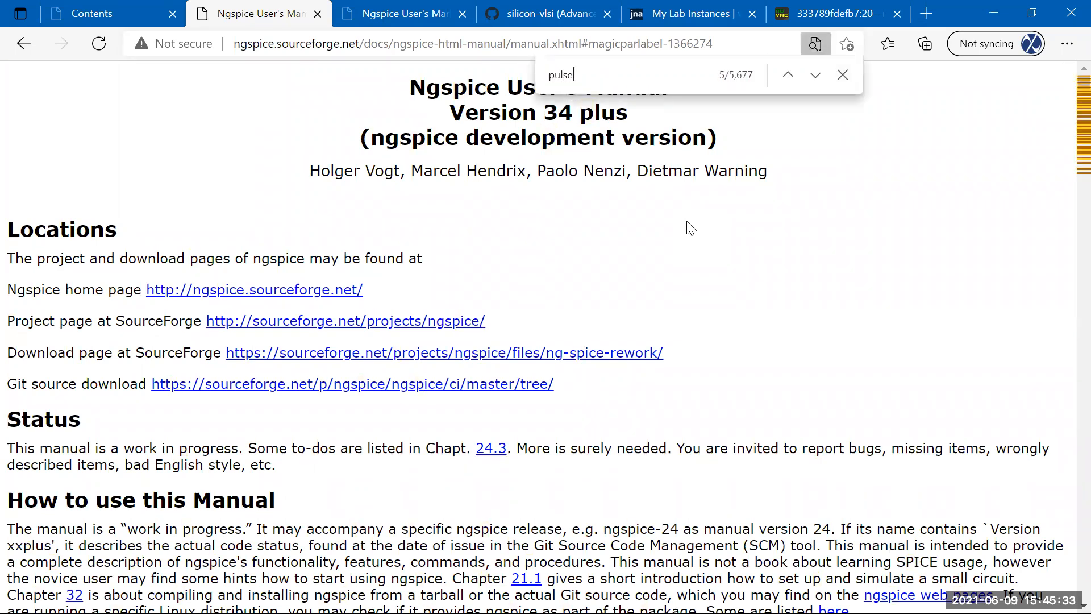
pyautogui.scroll(-5, 690, 228)
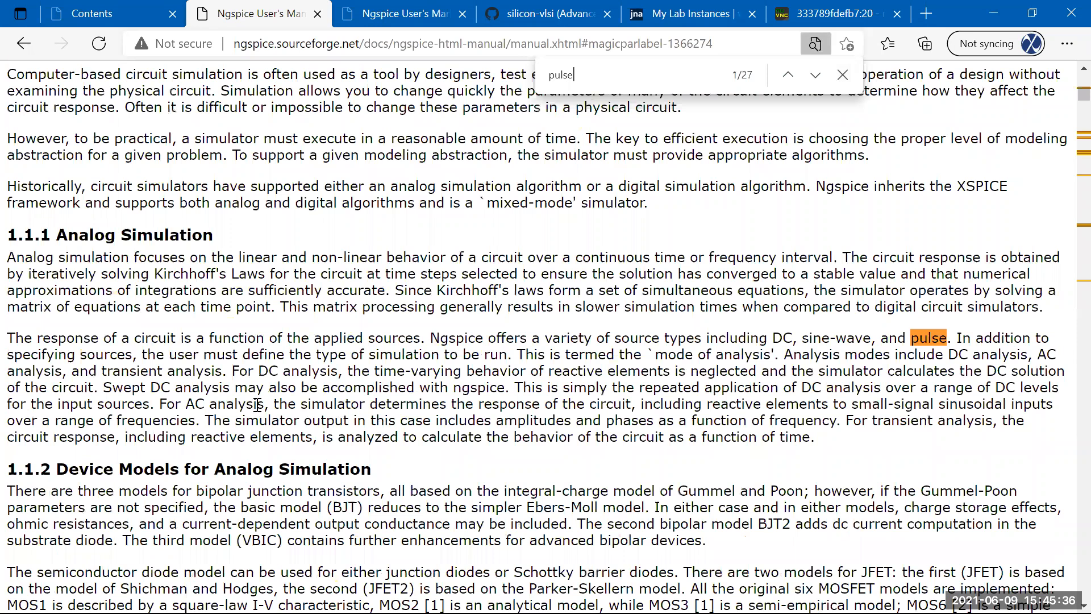
pyautogui.press('Return')
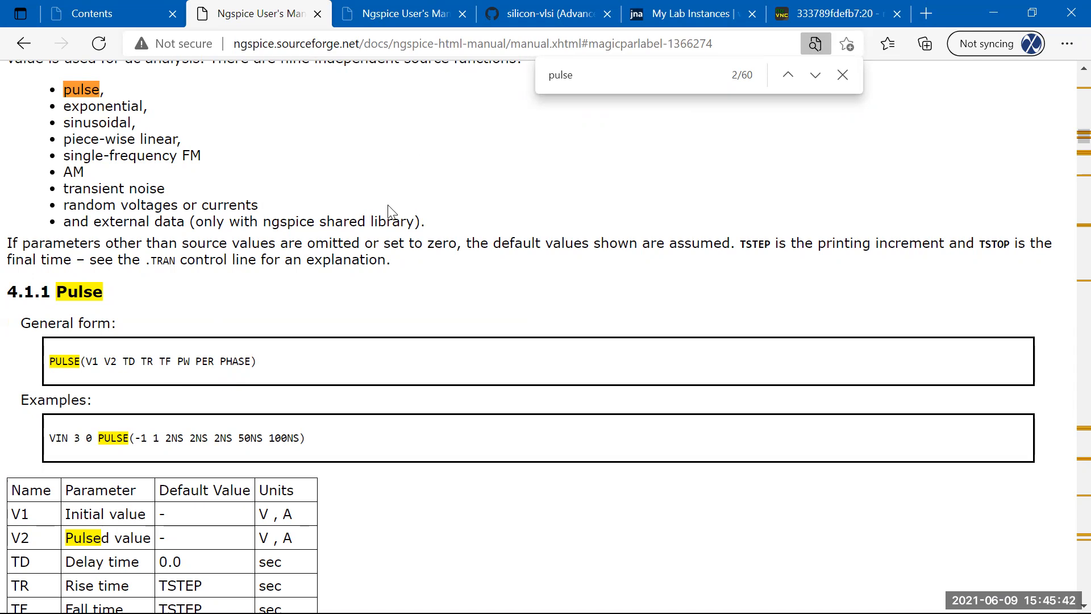
pyautogui.scroll(-1, 393, 225)
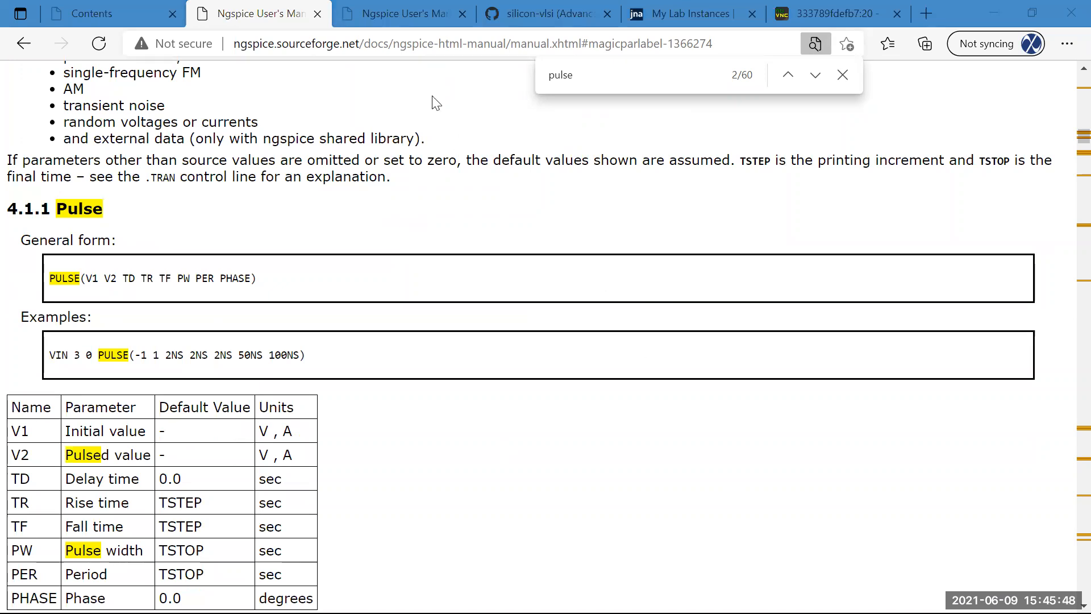
pyautogui.click(807, 14)
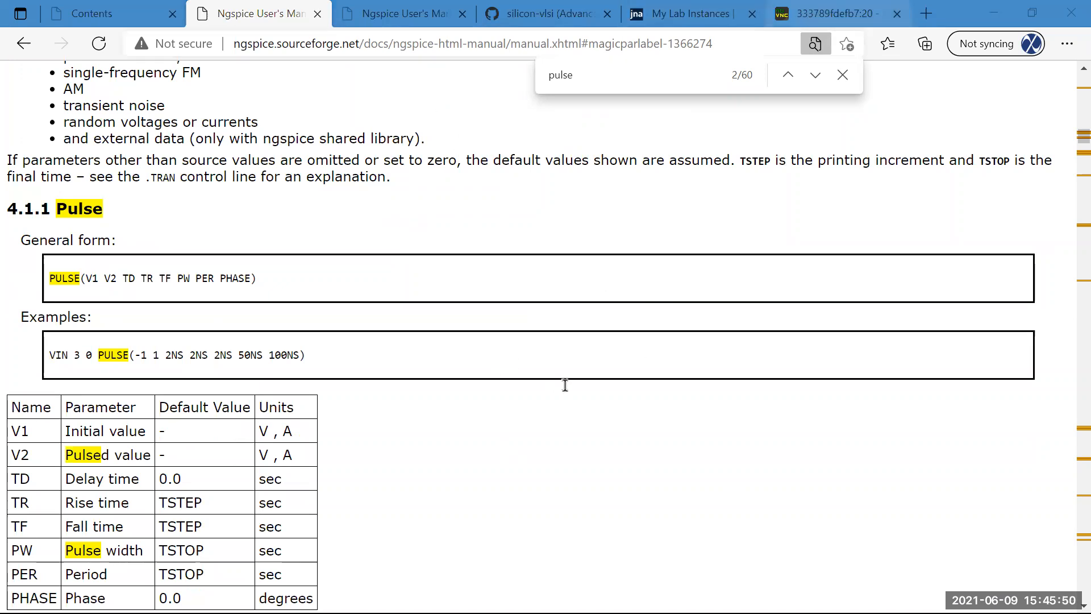
# Add a 0 to the PULSE line and start a '.PARAM vupply' line below .GLOBAL.
pyautogui.write('0       PULSE(0')
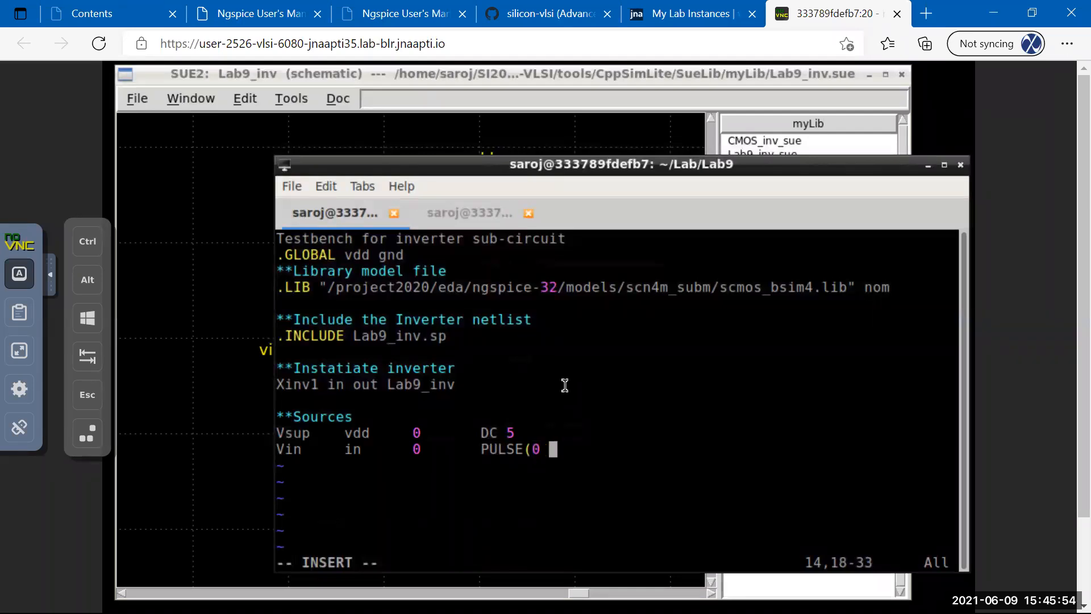
pyautogui.press('Up')
pyautogui.press('Up')
pyautogui.press('Up')
pyautogui.press('Up')
pyautogui.press('Up')
pyautogui.press('Up')
pyautogui.press('Up')
pyautogui.press('Up')
pyautogui.press('Up')
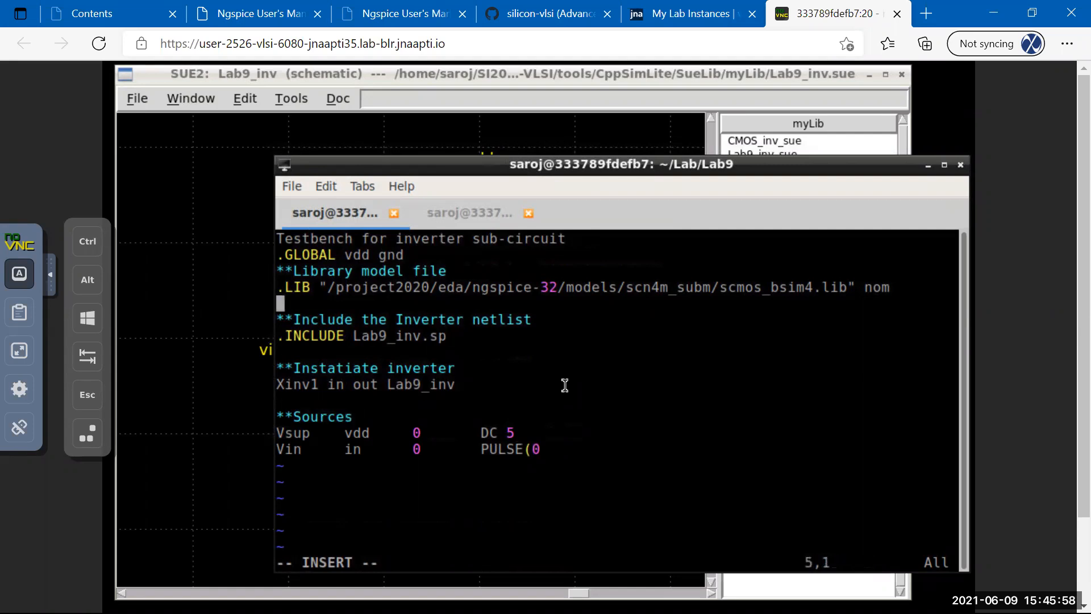
pyautogui.press('Up')
pyautogui.press('Up')
pyautogui.press('Up')
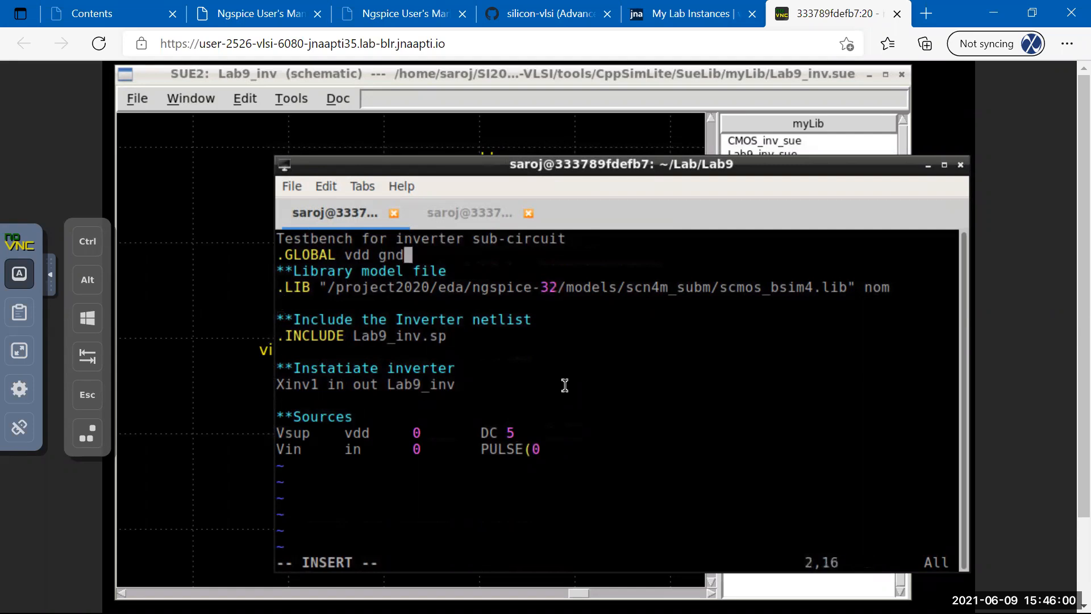
pyautogui.press('Return')
pyautogui.write('.p')
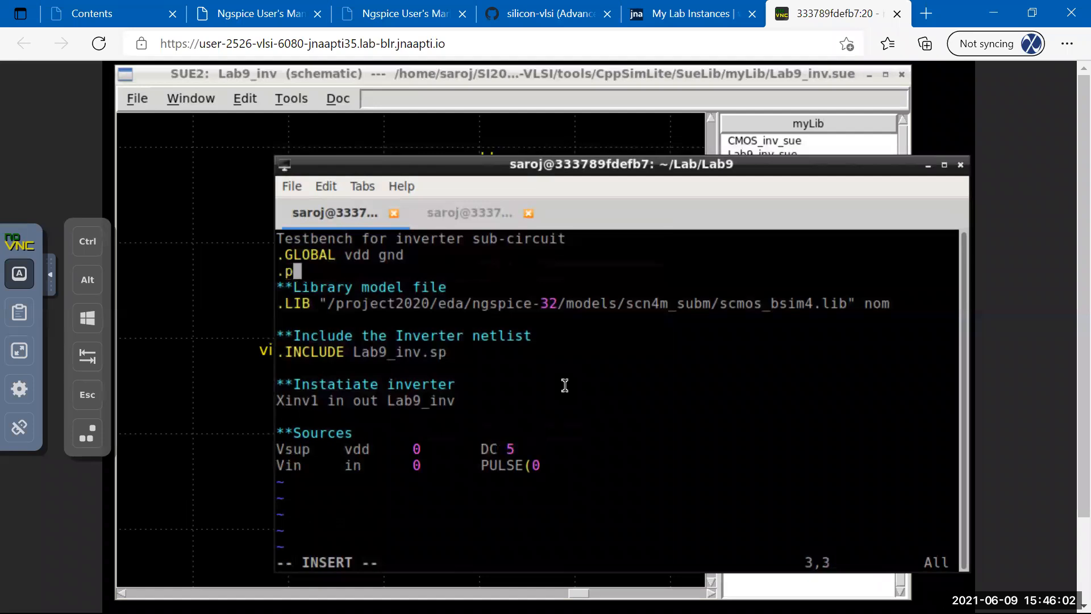
pyautogui.press('BackSpace')
pyautogui.write('PARAM ')
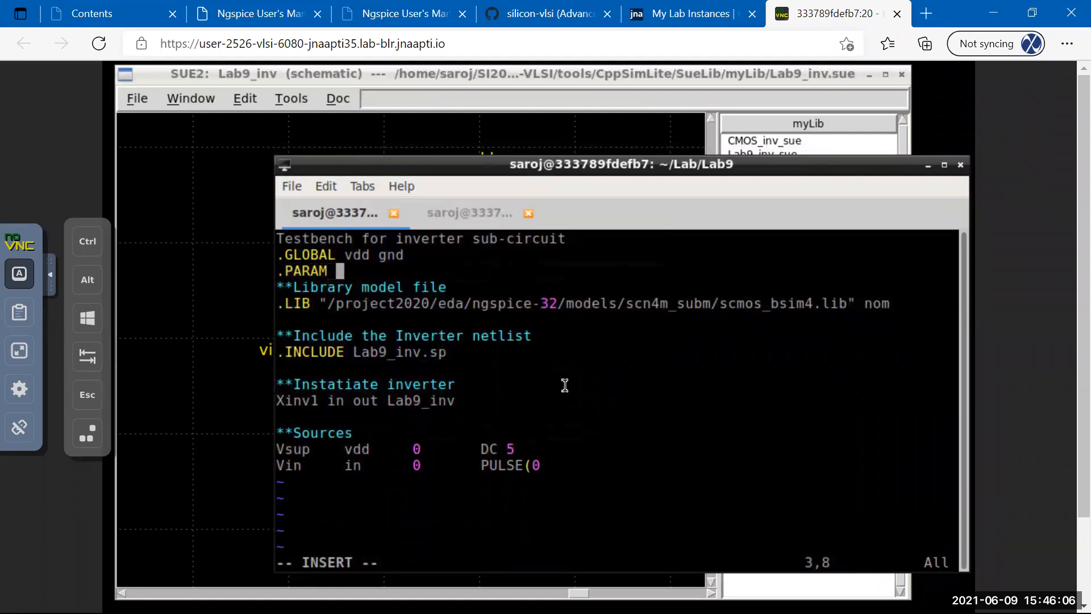
pyautogui.write('vupply')
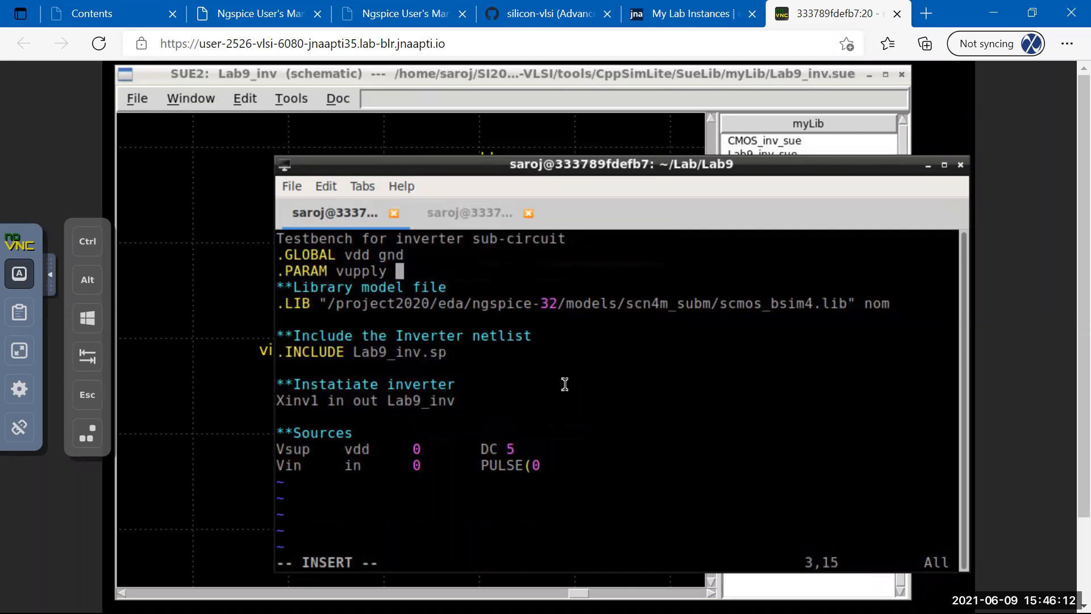
pyautogui.click(459, 217)
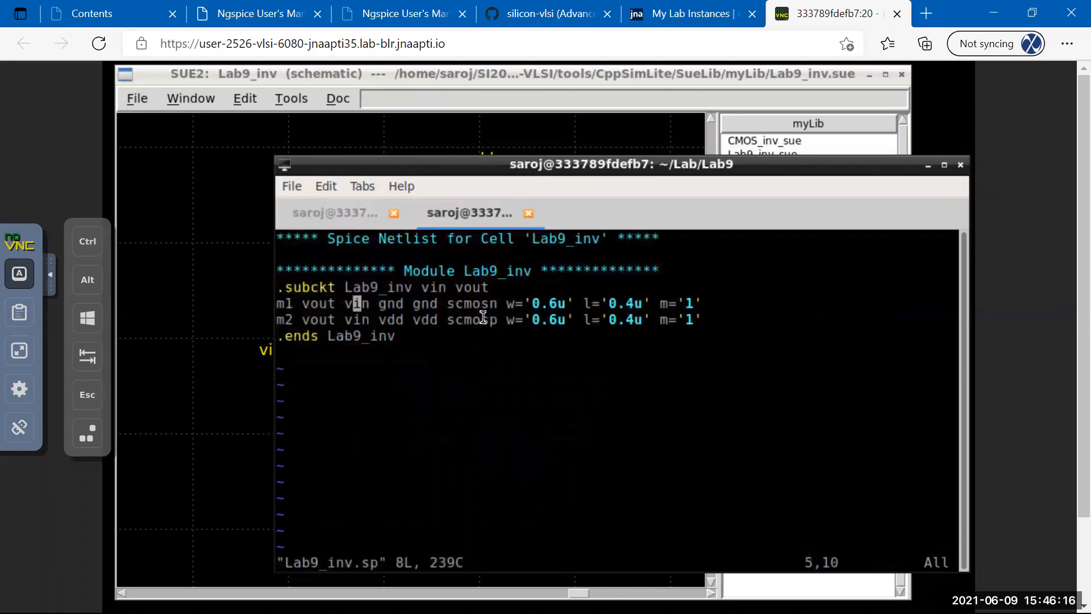
# Quit the Lab9_inv.sp netlist in vim with :q.
pyautogui.write(':')
pyautogui.press('Escape')
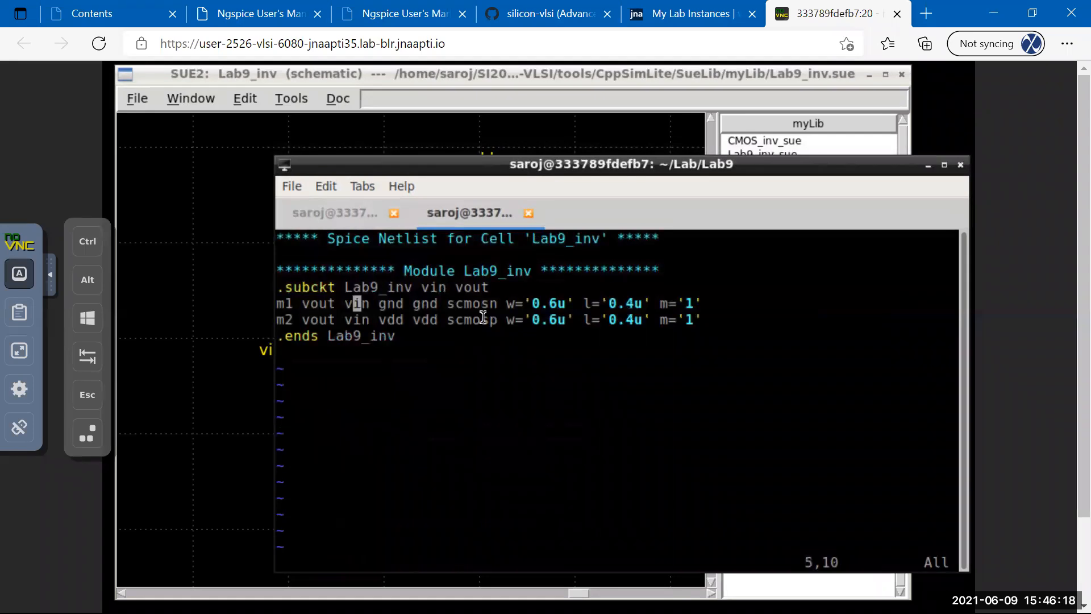
pyautogui.write(':q')
pyautogui.press('Return')
# Print the reference testbench ../Lab9-sbox/TB_invX1.sp with cat.
pyautogui.write('ca')
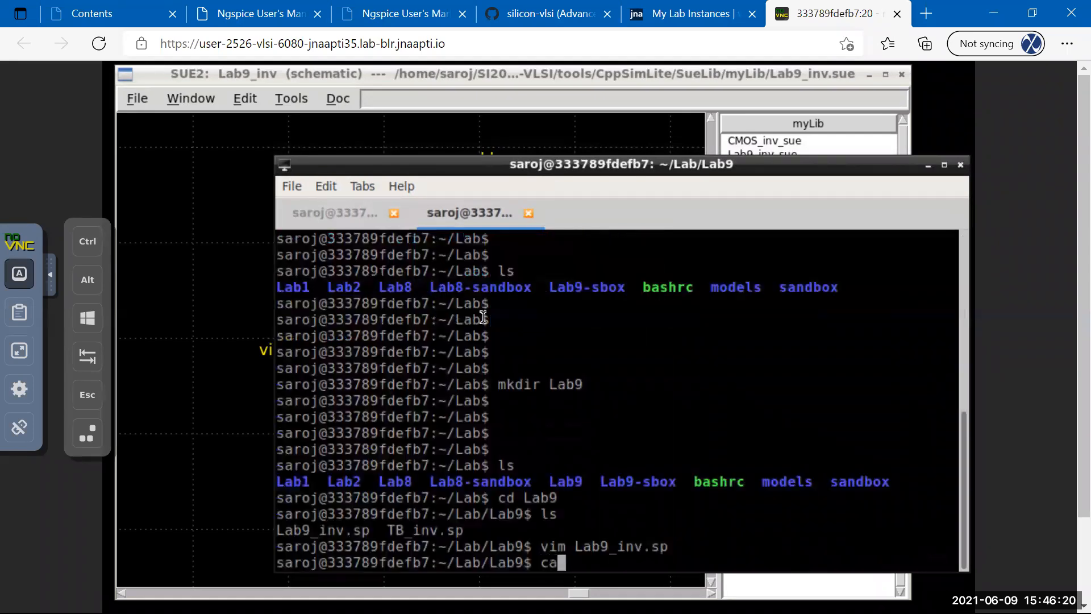
pyautogui.write('t ../Lab9-')
pyautogui.press('Tab')
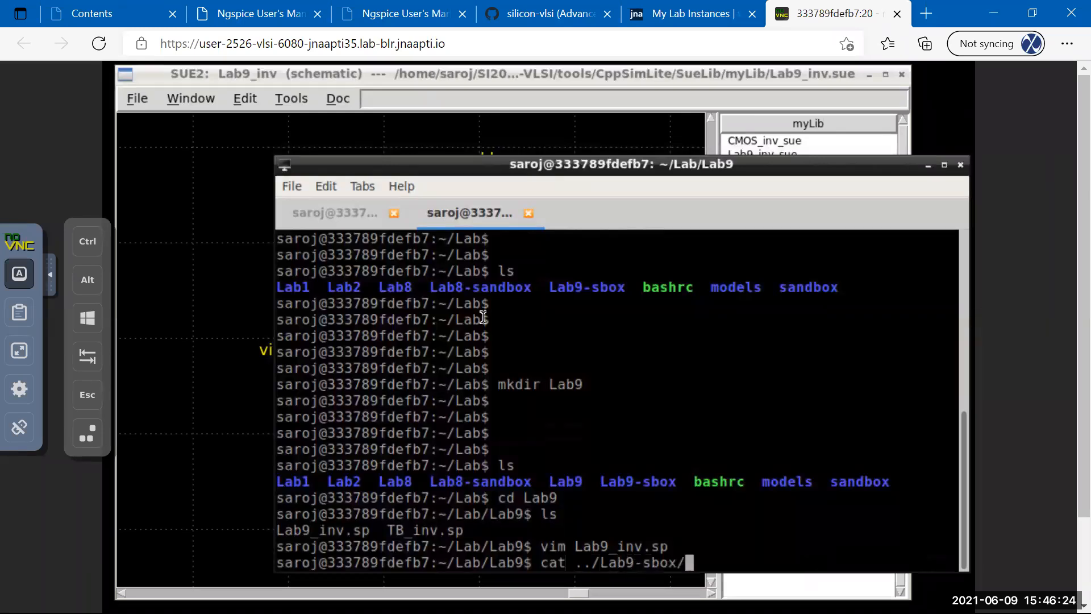
pyautogui.write('TB')
pyautogui.press('Tab')
pyautogui.press('Return')
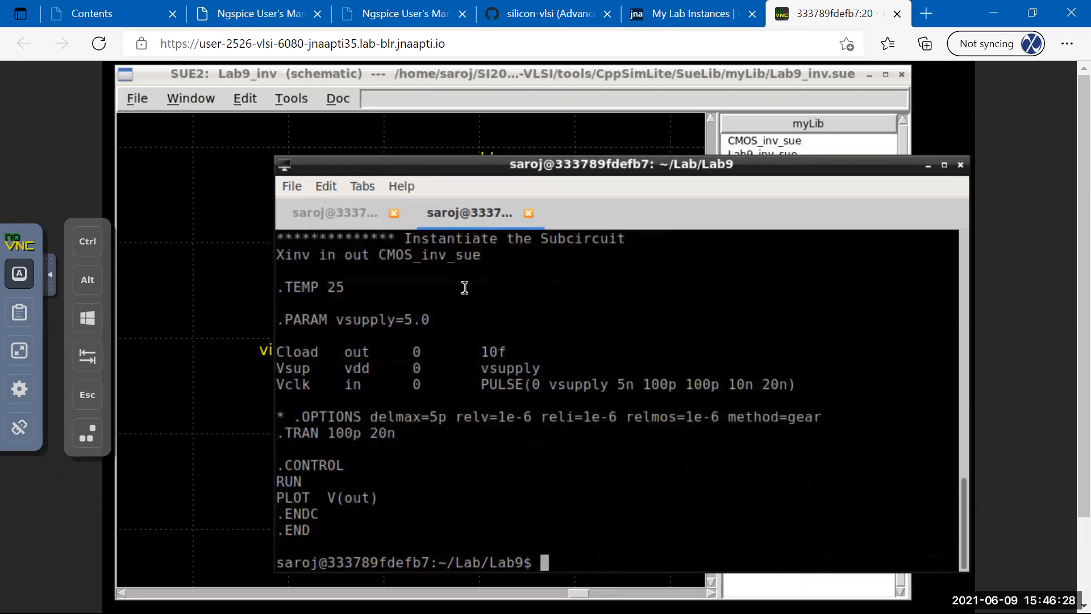
pyautogui.click(349, 213)
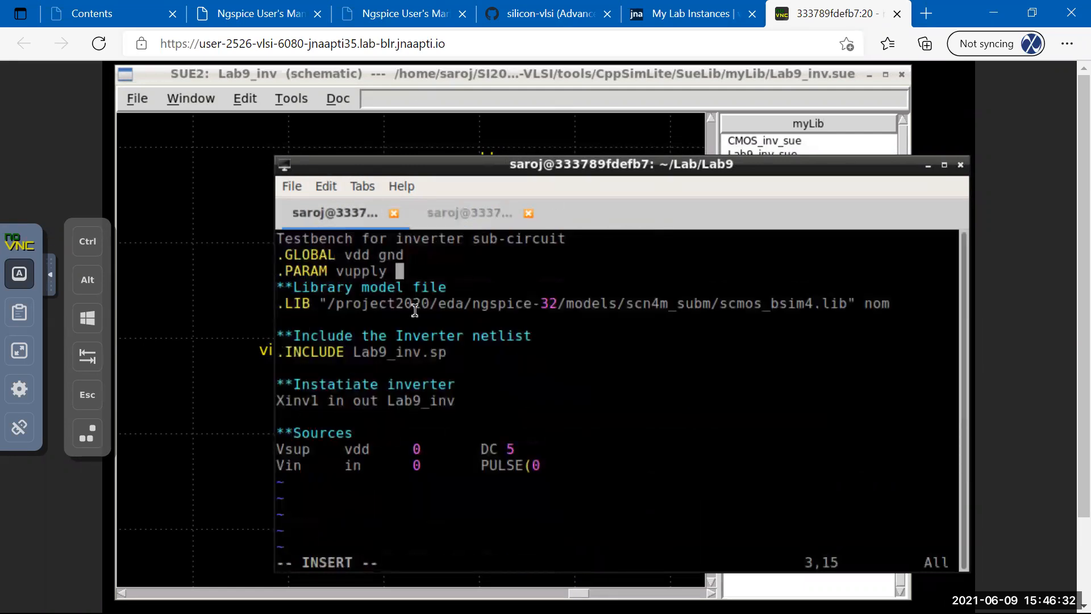
# Correct the parameter line to '.PARAM vsupply=5.0' and make Vsup use DC vsupply.
pyautogui.press('BackSpace')
pyautogui.press('BackSpace')
pyautogui.press('BackSpace')
pyautogui.press('BackSpace')
pyautogui.press('BackSpace')
pyautogui.press('BackSpace')
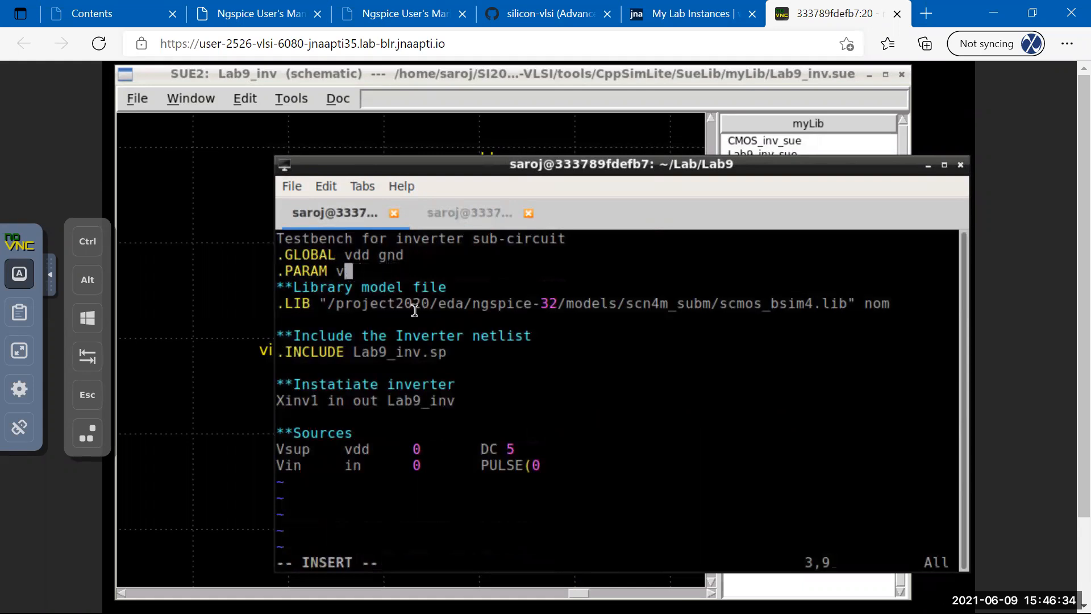
pyautogui.write('supply=')
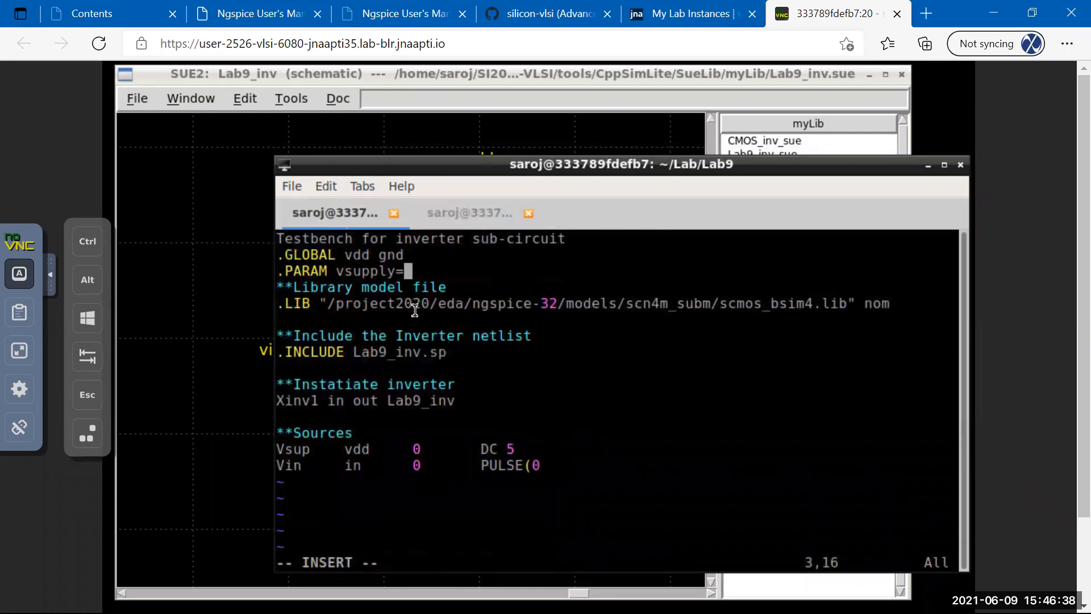
pyautogui.write('5.0')
pyautogui.press('Down')
pyautogui.press('Down')
pyautogui.press('Down')
pyautogui.press('Down')
pyautogui.press('Down')
pyautogui.press('Down')
pyautogui.press('Down')
pyautogui.press('Down')
pyautogui.press('Down')
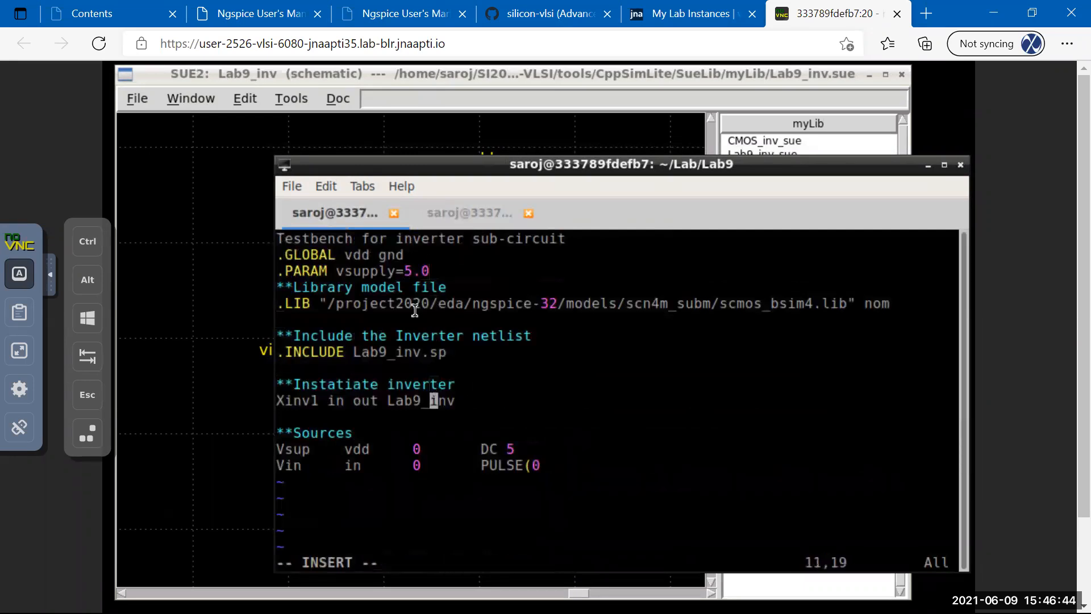
pyautogui.press('Down')
pyautogui.press('Down')
pyautogui.press('Right')
pyautogui.press('Right')
pyautogui.press('Right')
pyautogui.press('Right')
pyautogui.press('Right')
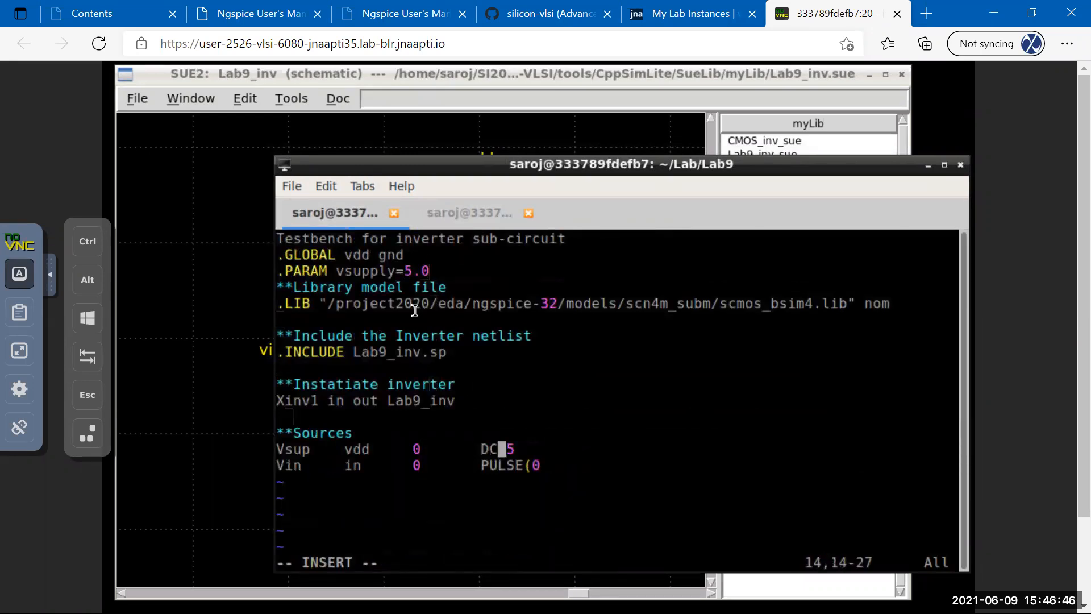
pyautogui.press('BackSpace')
pyautogui.write('vsupply')
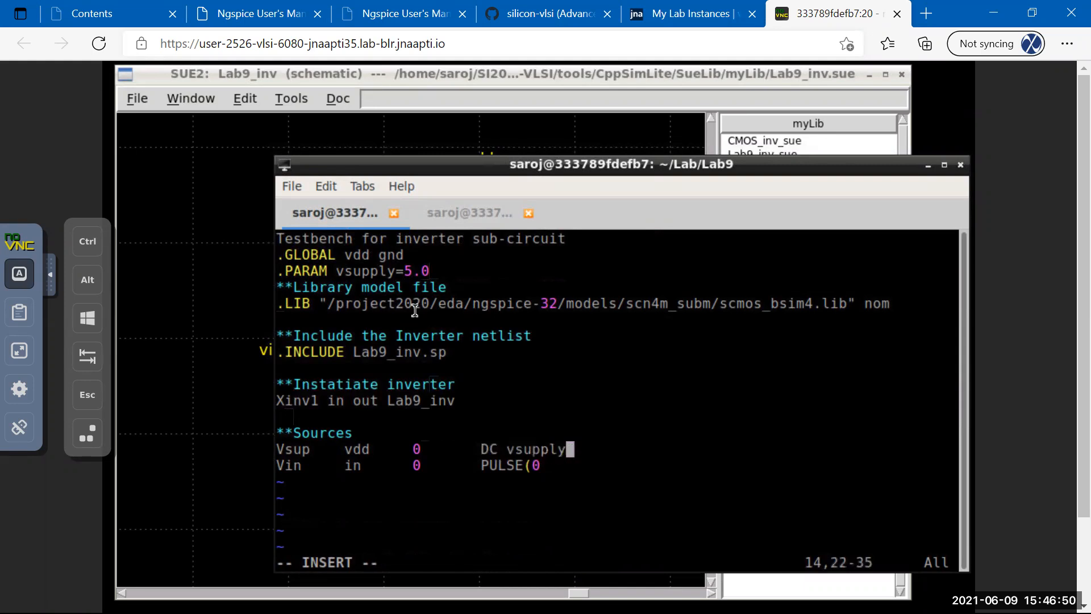
# Complete the input source as 'Vin in 0 PULSE(0 vsupply 0 10p 10p 100p 200p)'.
pyautogui.press('Down')
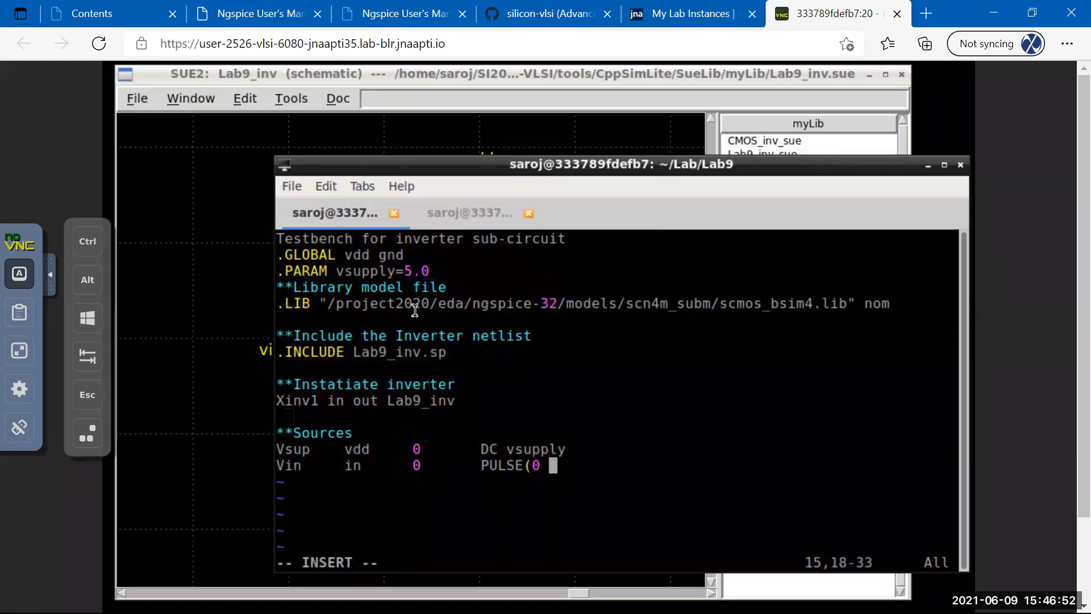
pyautogui.write('vsuppl')
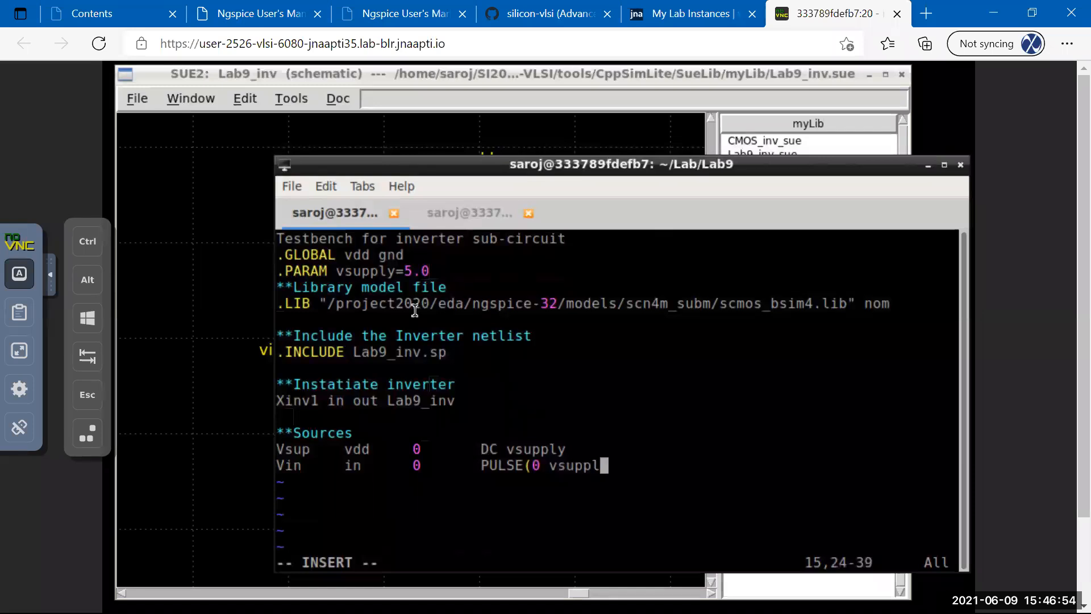
pyautogui.write('y 0 1n 1n')
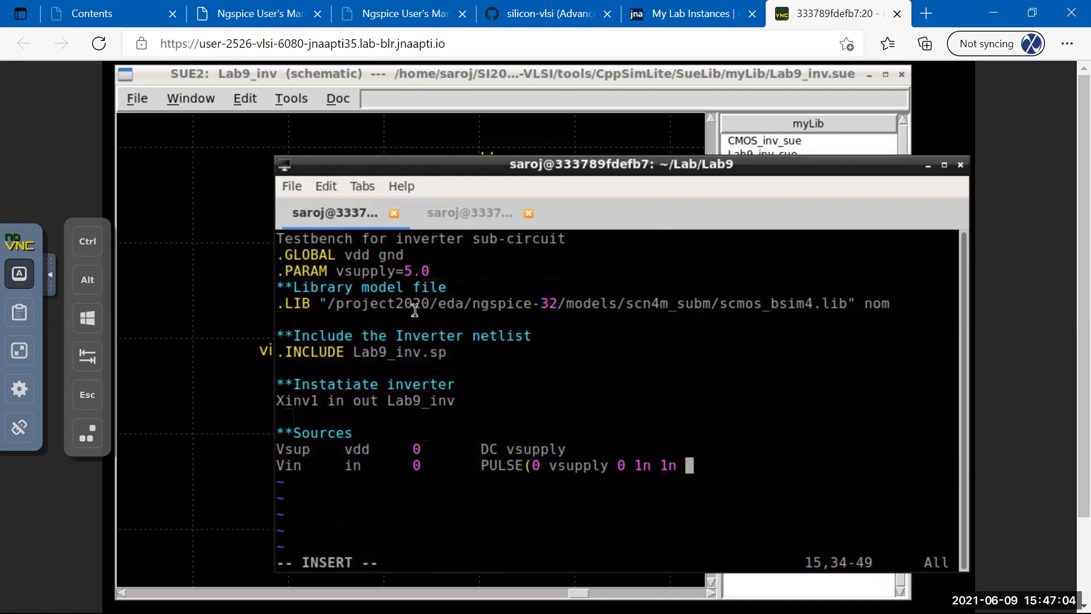
pyautogui.press('BackSpace')
pyautogui.press('BackSpace')
pyautogui.press('BackSpace')
pyautogui.press('BackSpace')
pyautogui.press('BackSpace')
pyautogui.write('0p 10p')
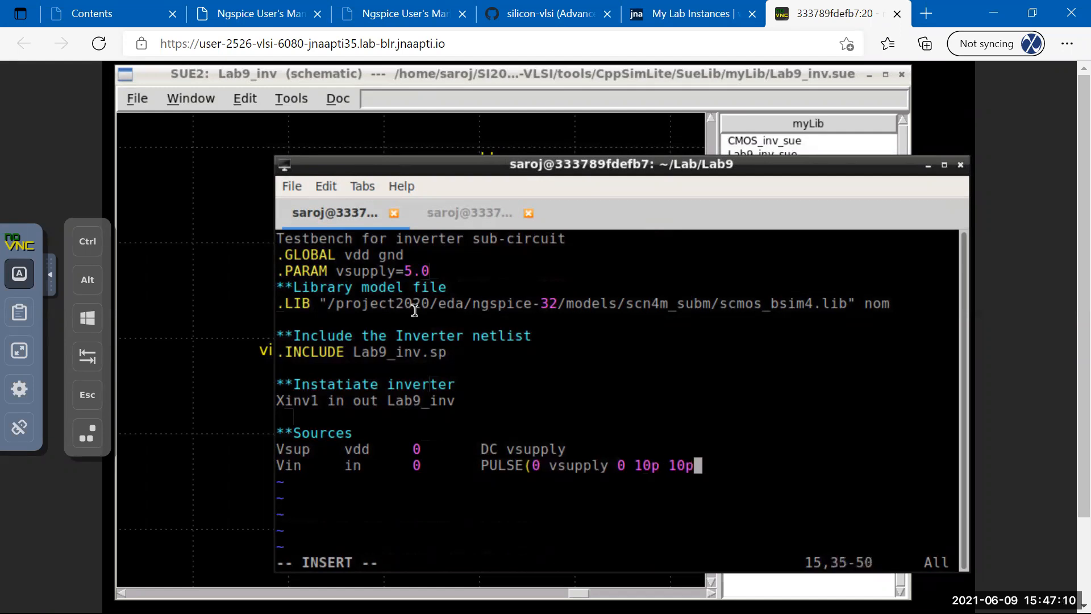
pyautogui.write(' 10')
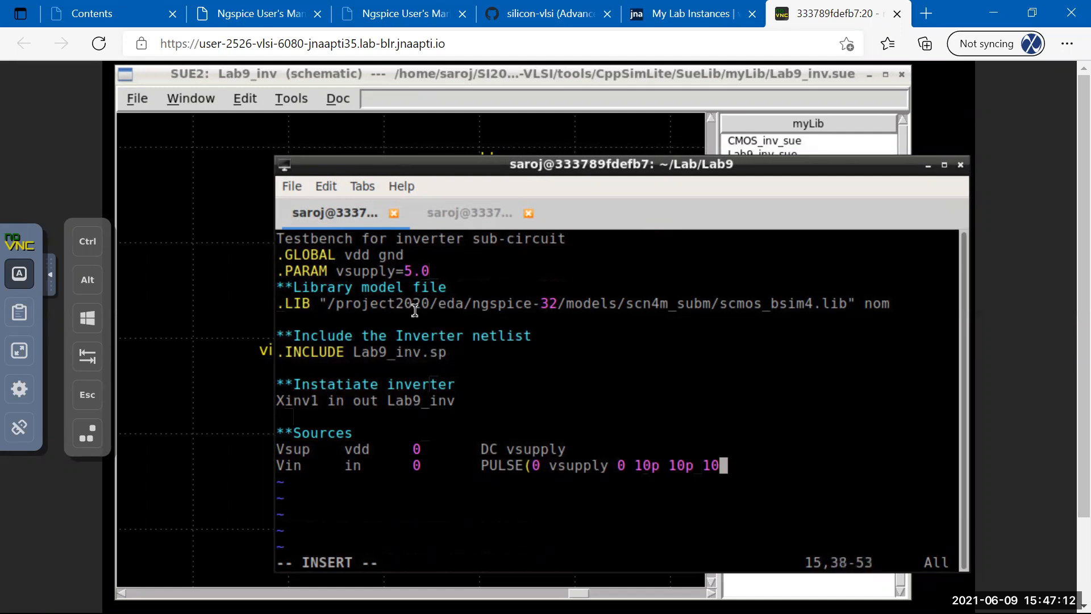
pyautogui.write('0p ')
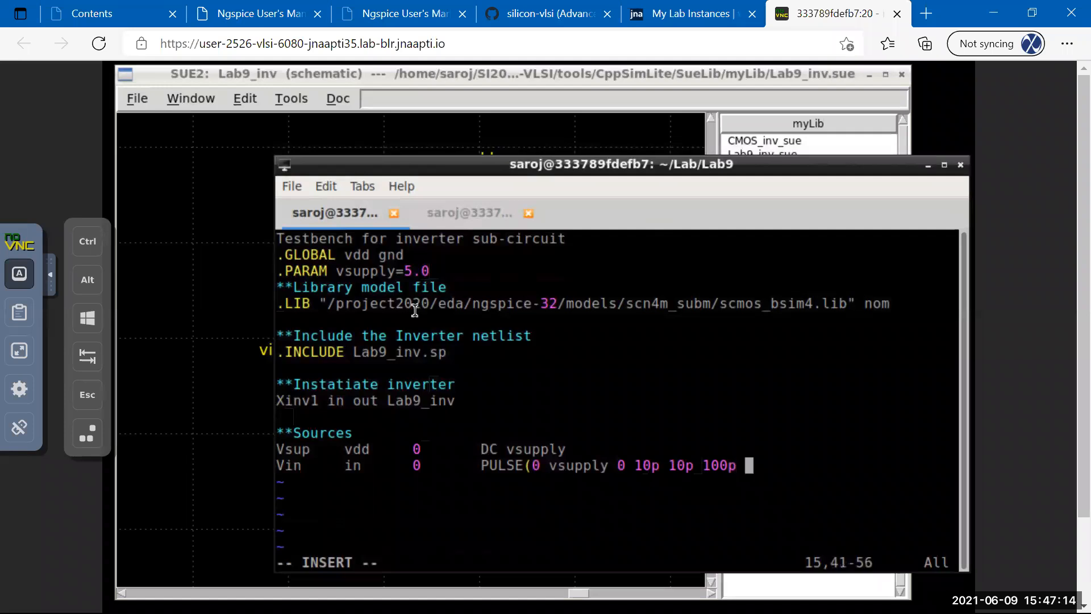
pyautogui.write('200p')
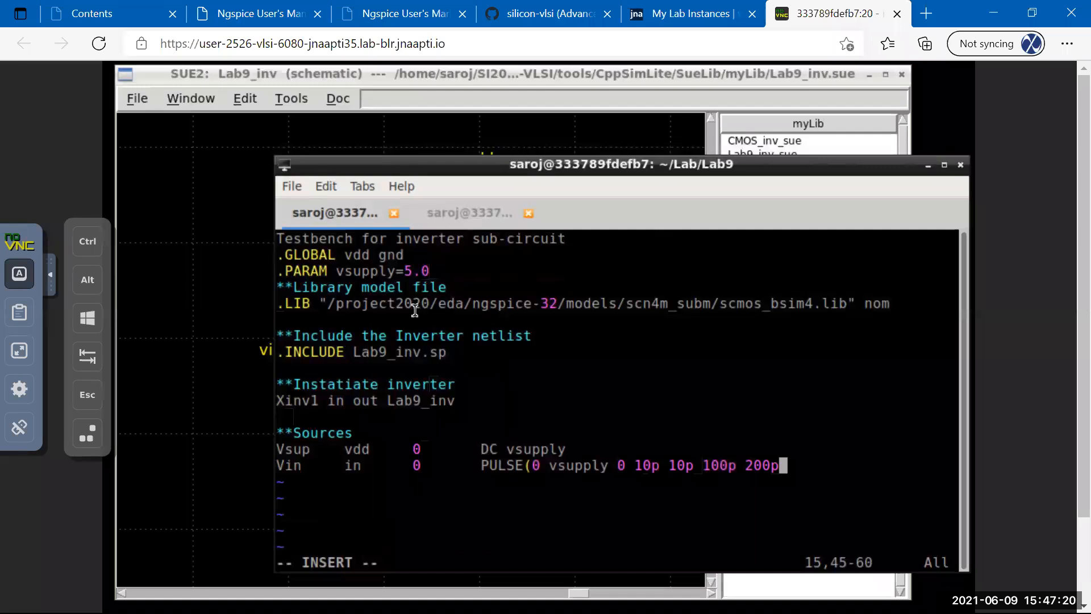
pyautogui.write(')')
pyautogui.press('Escape')
# Review the edited source lines, then start a Cload line below the .INCLUDE line.
pyautogui.press('k')
pyautogui.press('h')
pyautogui.press('h')
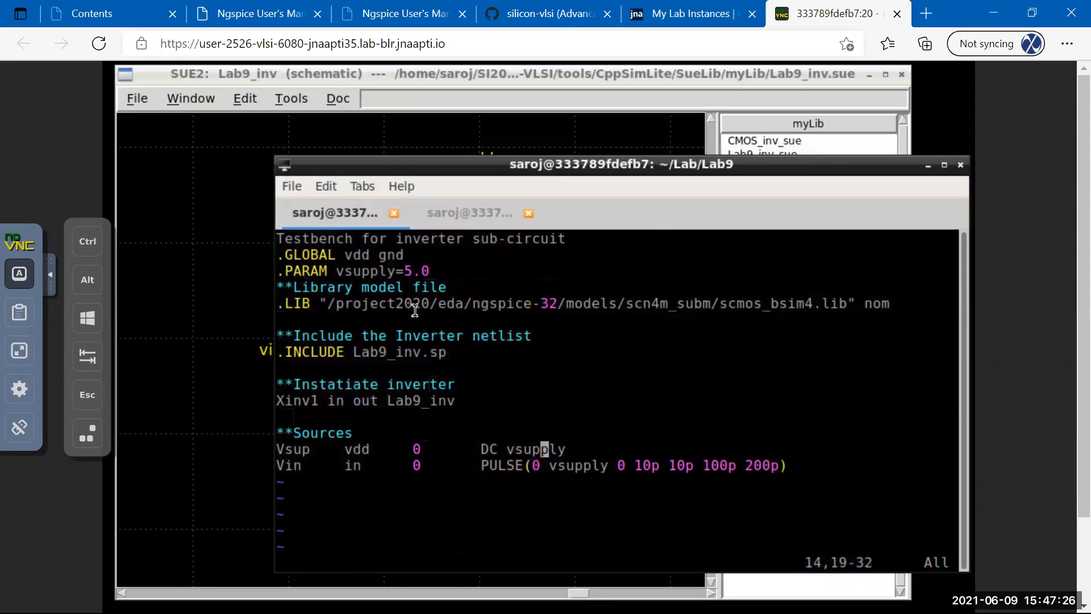
pyautogui.press('j')
pyautogui.press('k')
pyautogui.press('k')
pyautogui.press('k')
pyautogui.press('k')
pyautogui.press('k')
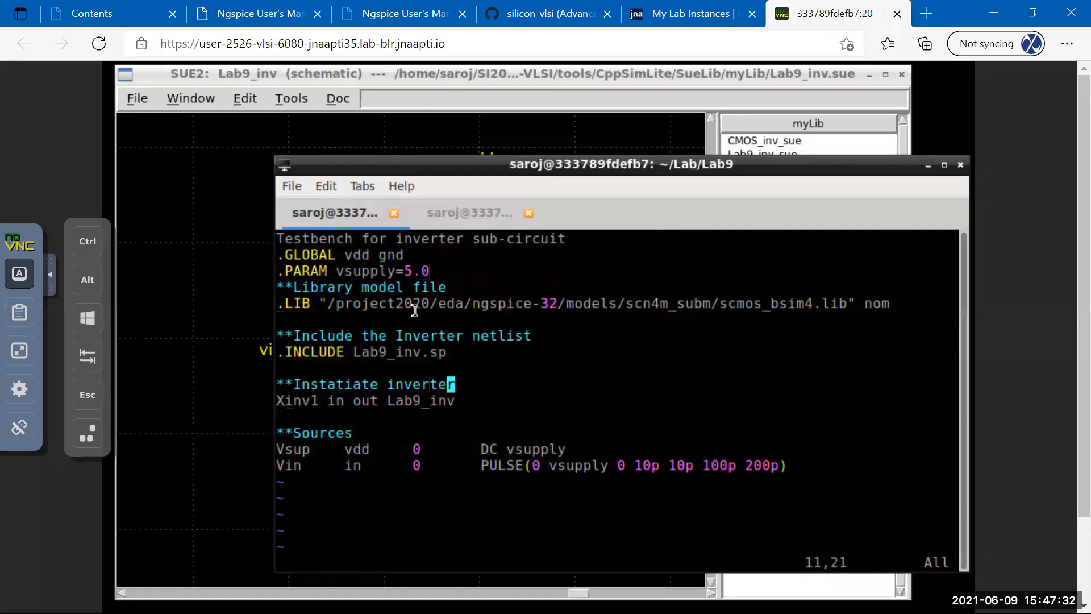
pyautogui.press('k')
pyautogui.press('k')
pyautogui.press('k')
pyautogui.press('k')
pyautogui.press('k')
pyautogui.press('k')
pyautogui.press('k')
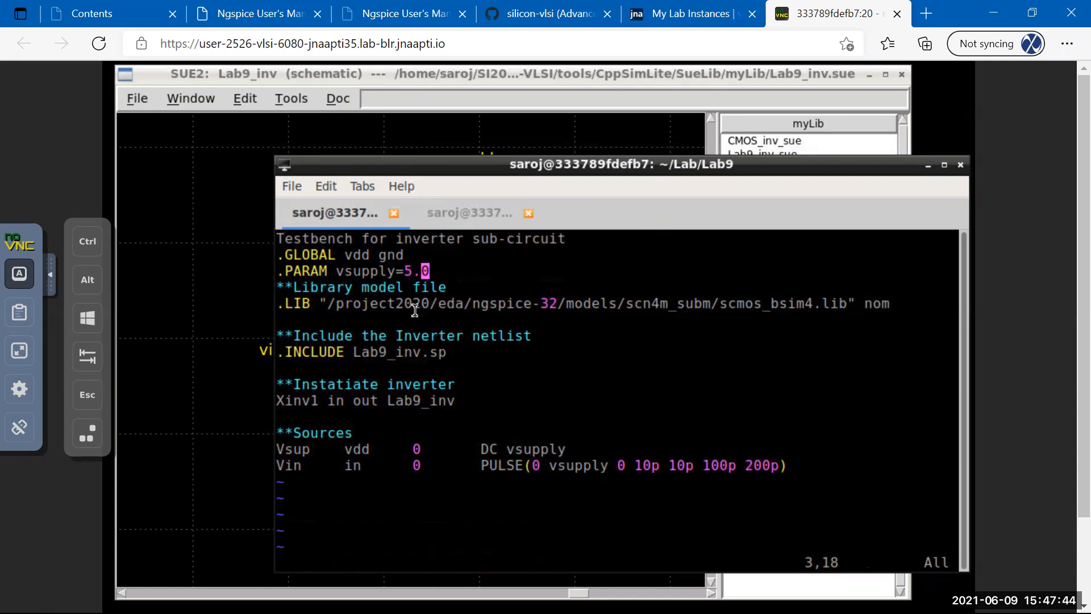
pyautogui.press('Down')
pyautogui.press('Down')
pyautogui.press('Down')
pyautogui.press('Down')
pyautogui.press('Down')
pyautogui.press('Down')
pyautogui.press('Down')
pyautogui.press('Down')
pyautogui.press('Down')
pyautogui.press('Down')
pyautogui.press('Down')
pyautogui.press('Down')
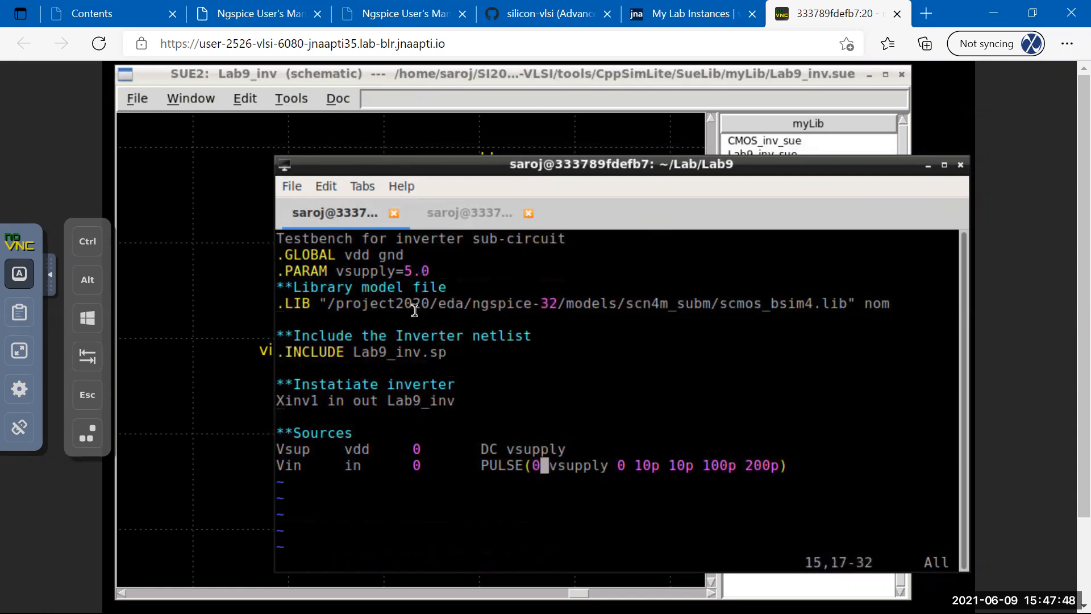
pyautogui.write('o')
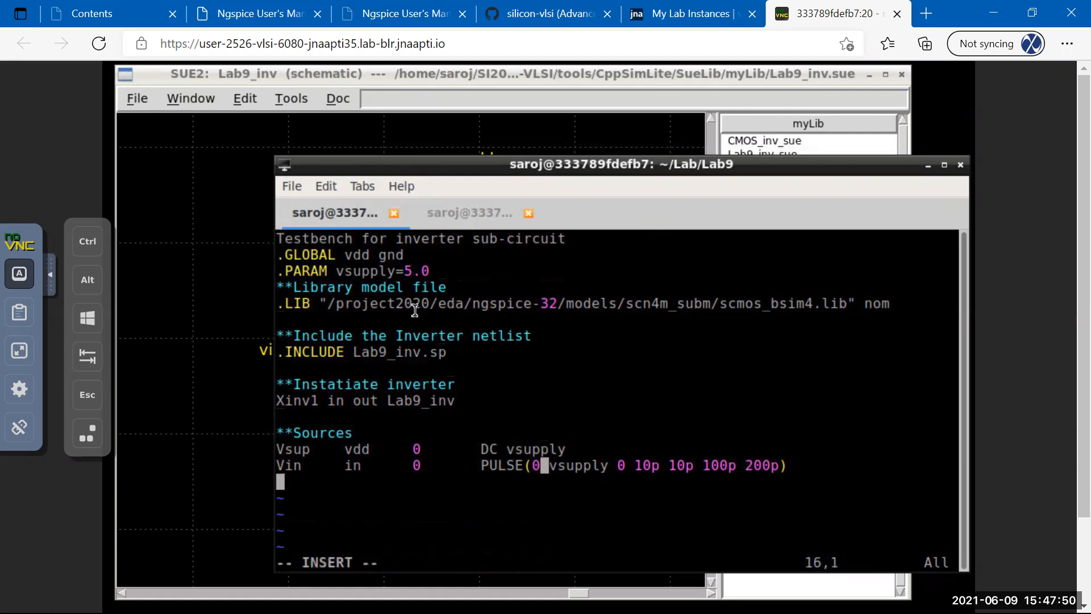
pyautogui.write('Cload')
# Finish the load capacitor line 'Cload out 0 50f'.
pyautogui.press('Tab')
pyautogui.write('out')
pyautogui.press('Tab')
pyautogui.write('0')
pyautogui.press('Tab')
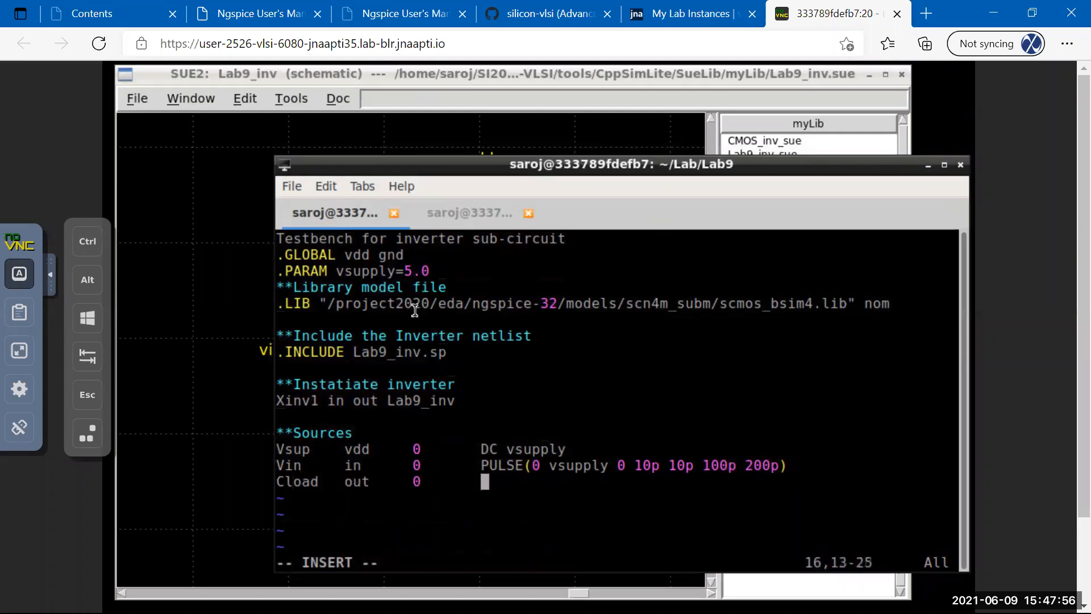
pyautogui.write('50f')
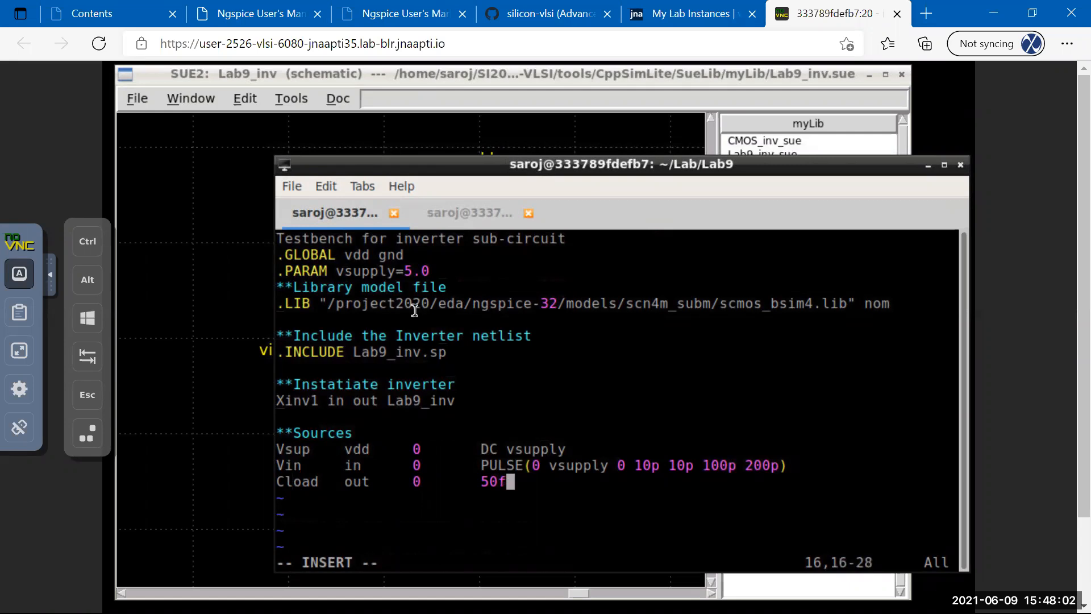
pyautogui.press('Return')
pyautogui.press('Return')
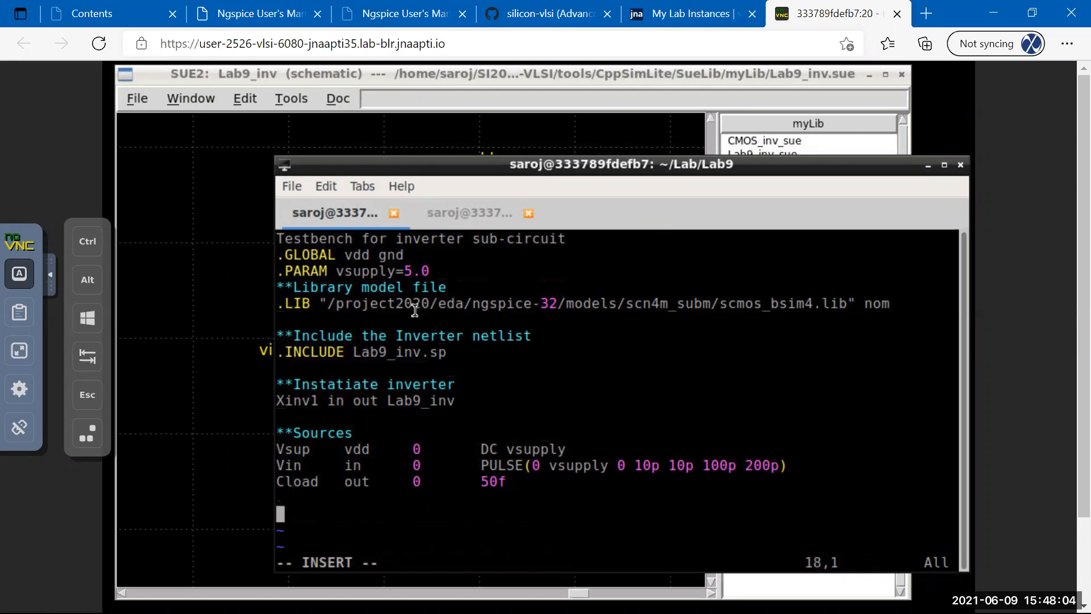
# Add an '**Analyses' comment and begin a '.TRAN 1p' line.
pyautogui.write('**Analysis')
pyautogui.press('BackSpace')
pyautogui.press('BackSpace')
pyautogui.write('e')
pyautogui.write('.TRAN')
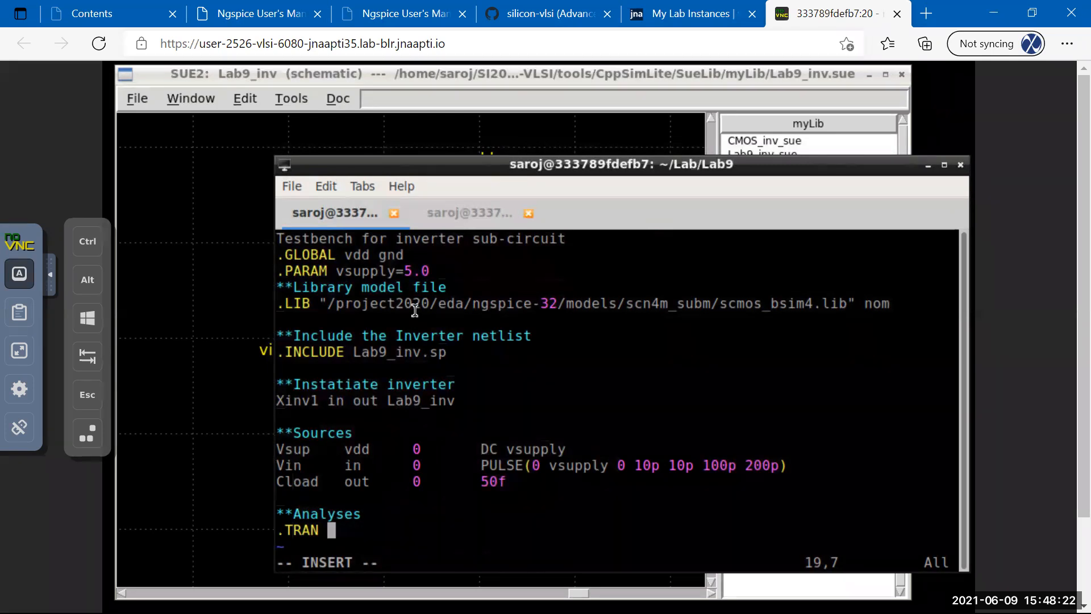
pyautogui.write('1p')
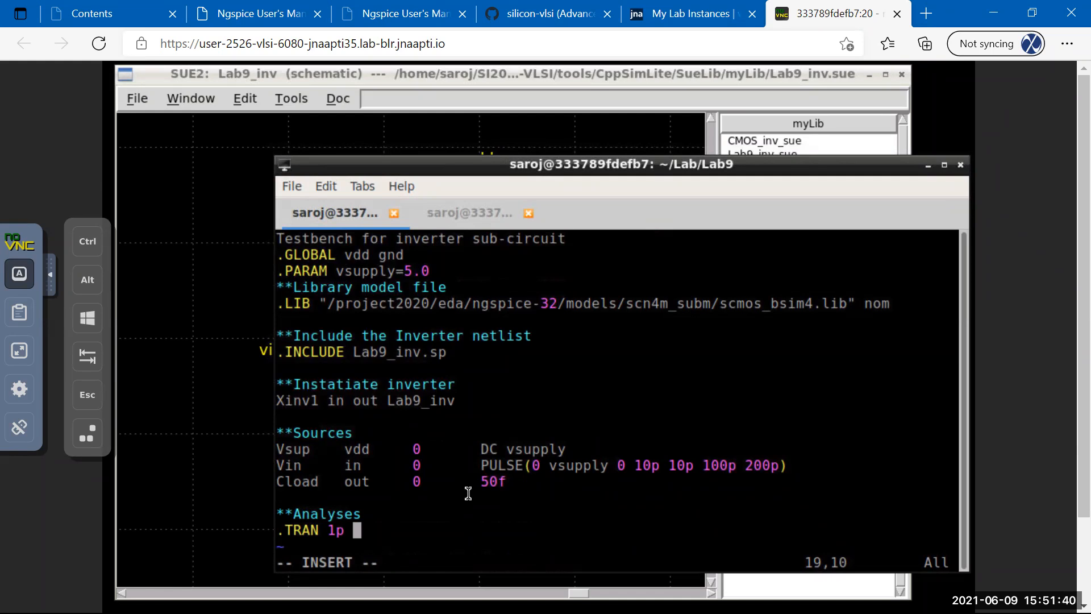
# Complete the transient line as .TRAN 1p 300p and add a .CONTROL block with RUN and PLOT v(out).
pyautogui.write('300p')
pyautogui.press('Return')
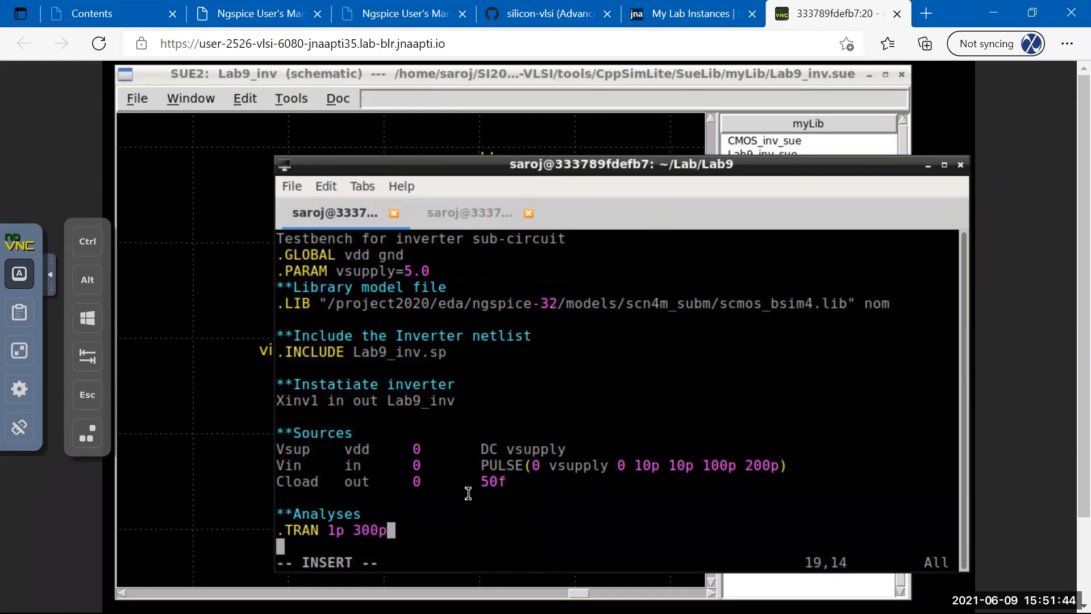
pyautogui.press('Return')
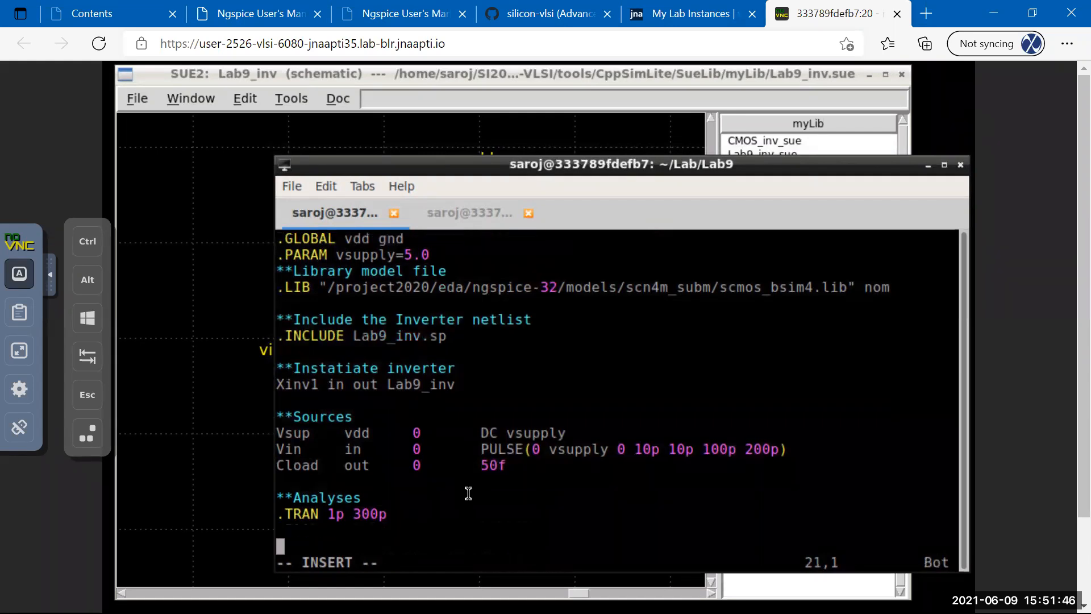
pyautogui.write('.CONTROL')
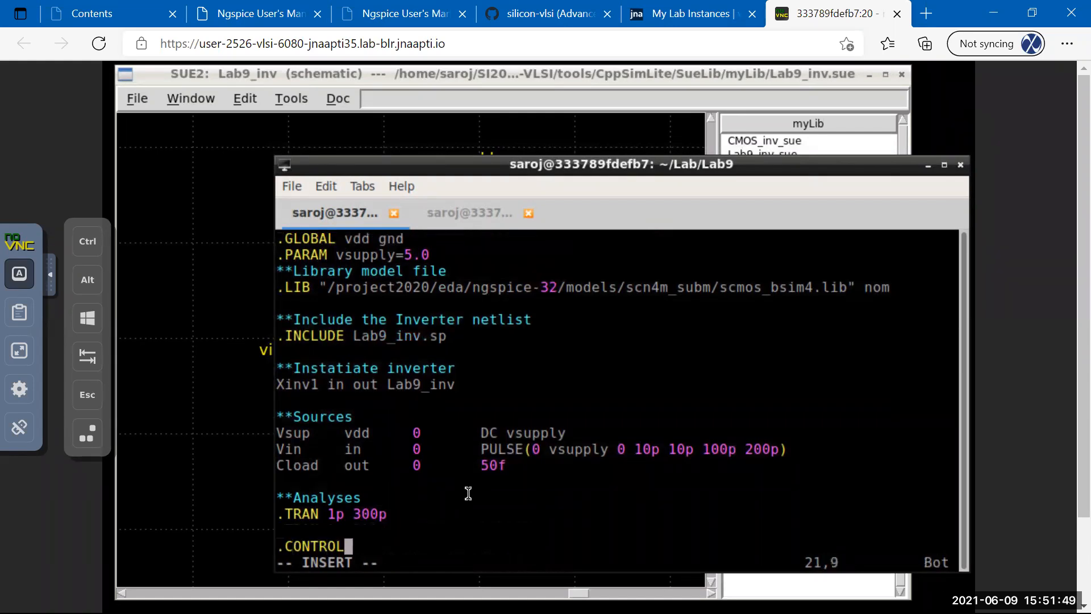
pyautogui.press('Return')
pyautogui.write('RUN')
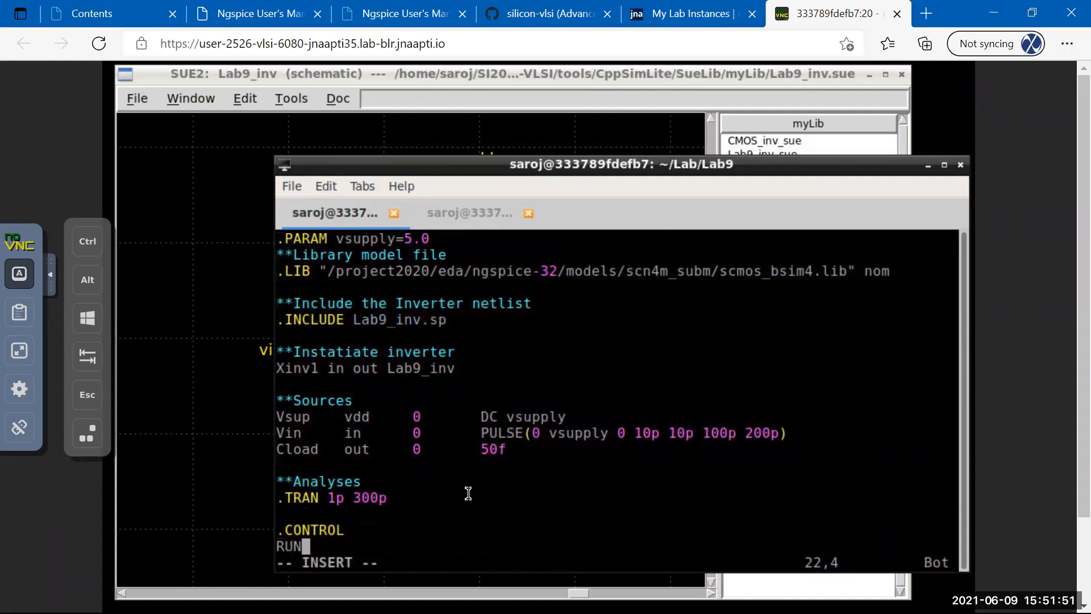
pyautogui.press('Return')
pyautogui.write('PL')
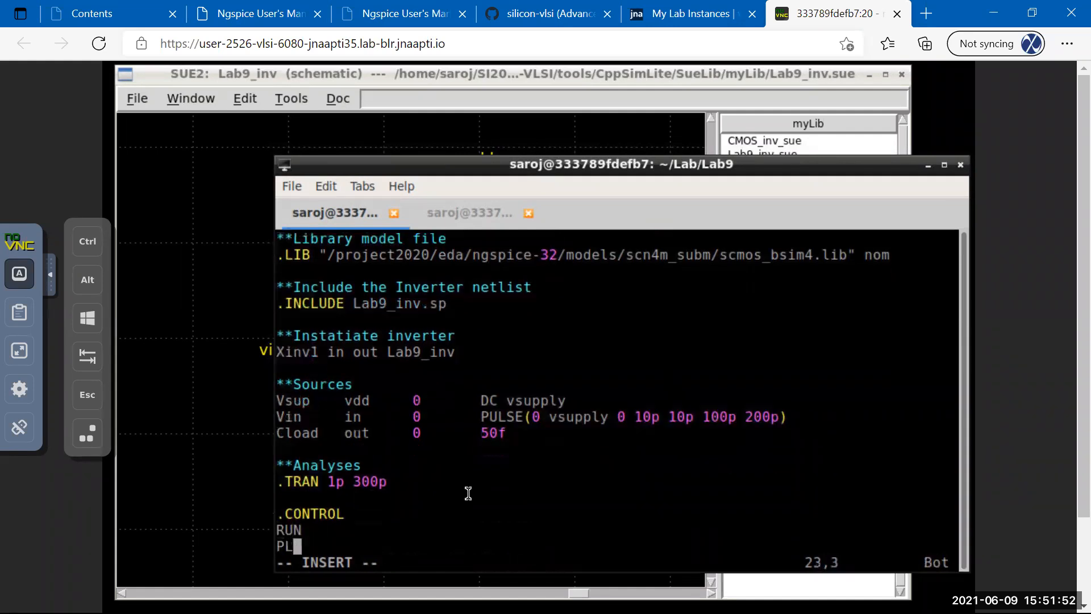
pyautogui.write('OT v(out)')
pyautogui.press('Return')
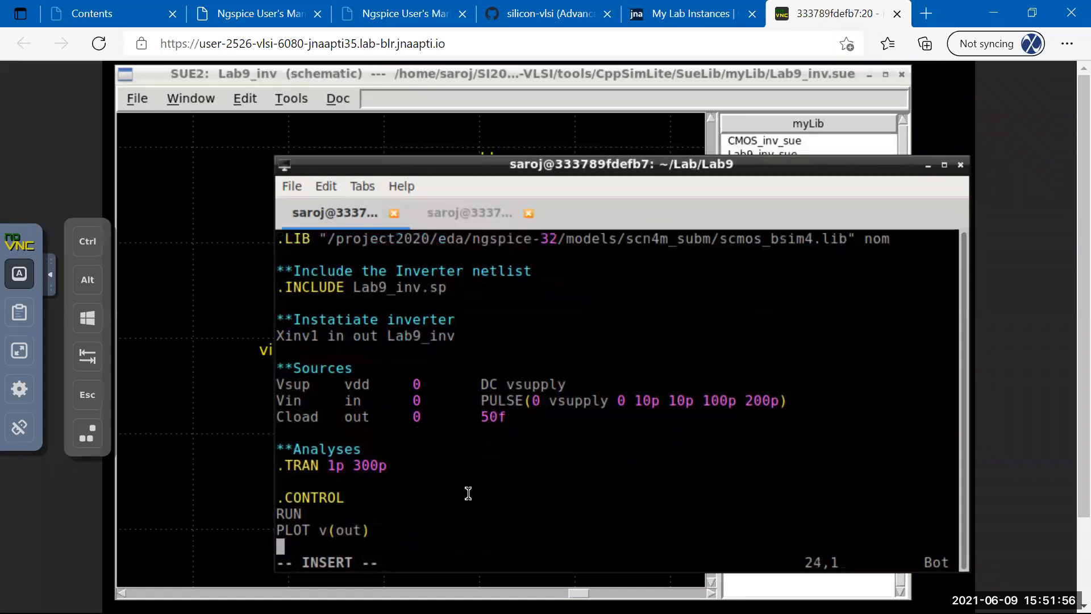
pyautogui.write('.ENDC')
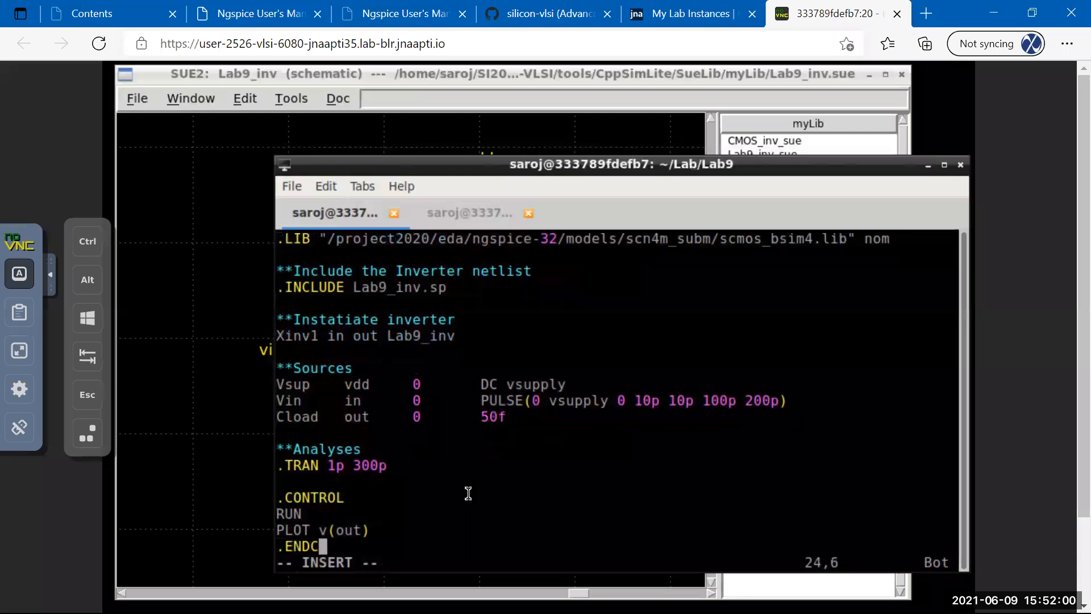
# Add the closing .END line and save TB_inv.sp.
pyautogui.press('Return')
pyautogui.press('Return')
pyautogui.write('.END')
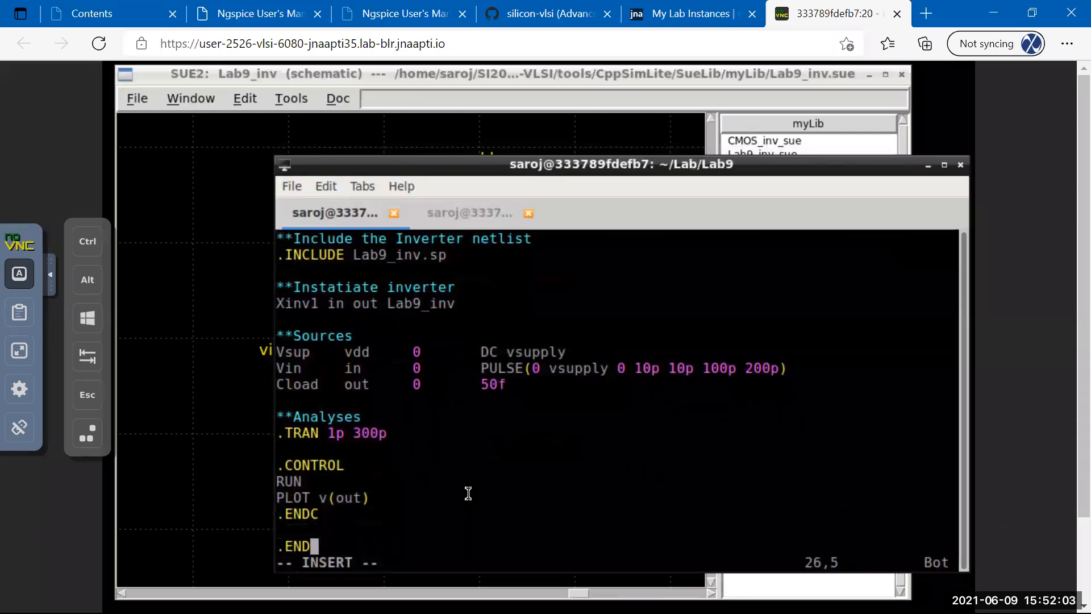
pyautogui.press('Escape')
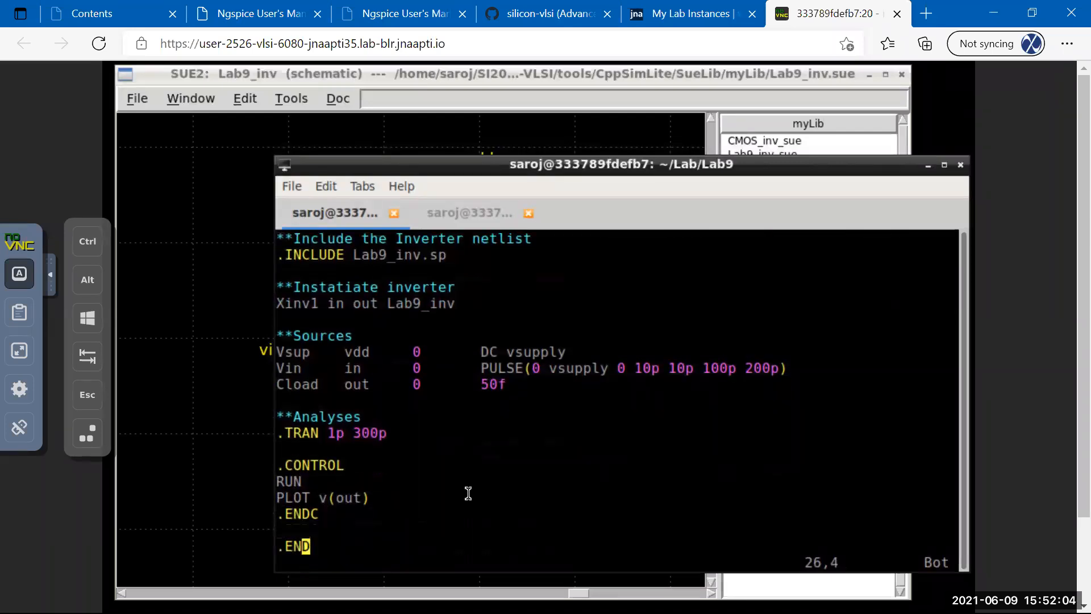
pyautogui.write(':w')
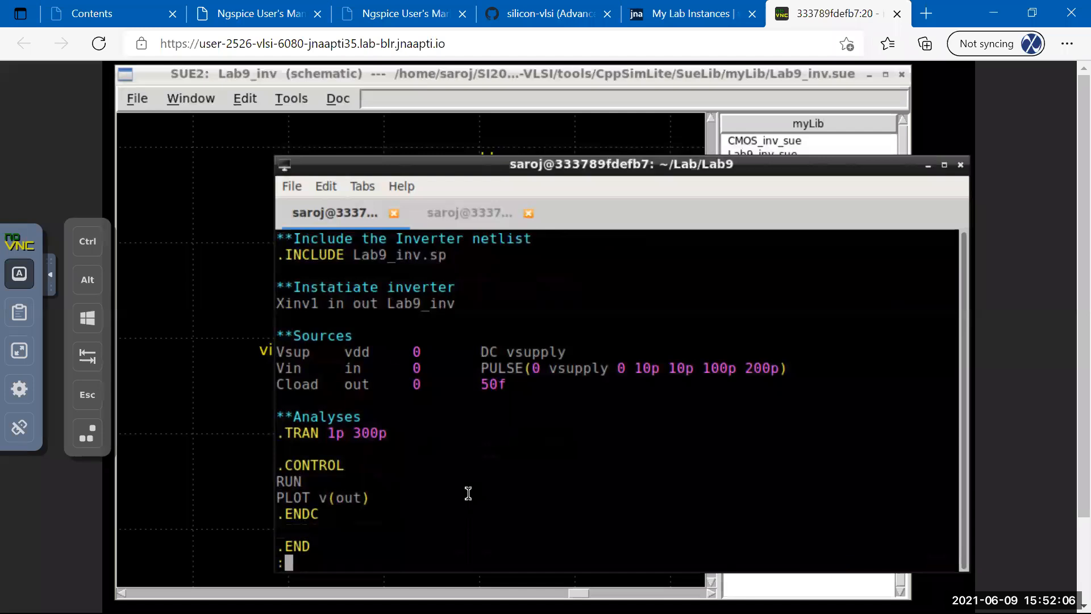
pyautogui.press('Return')
pyautogui.write(':w')
pyautogui.press('Return')
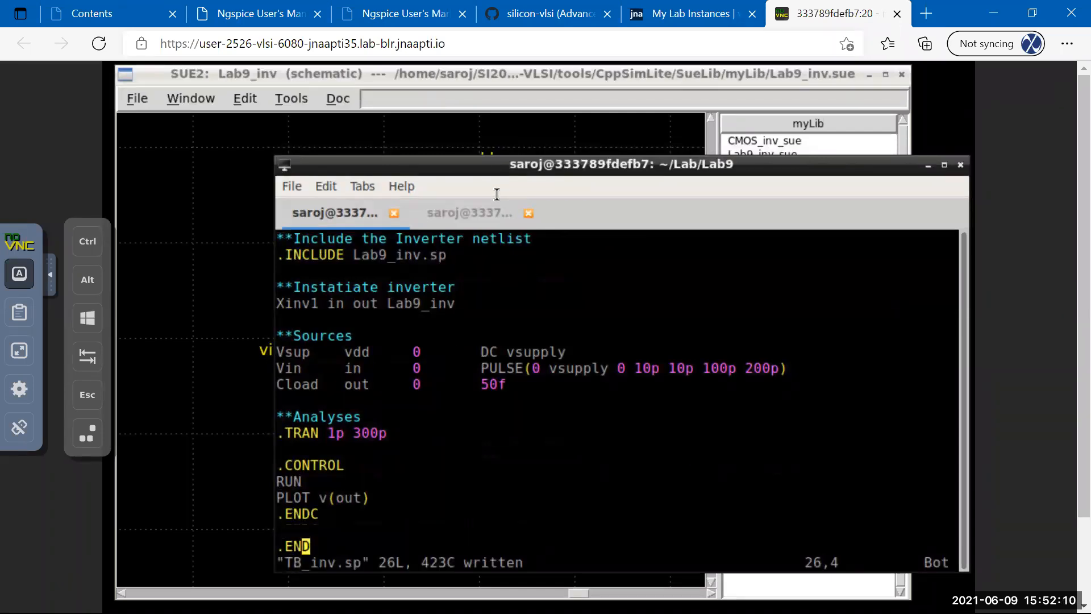
# In the second terminal session, list the files in the Lab9 folder.
pyautogui.click(460, 215)
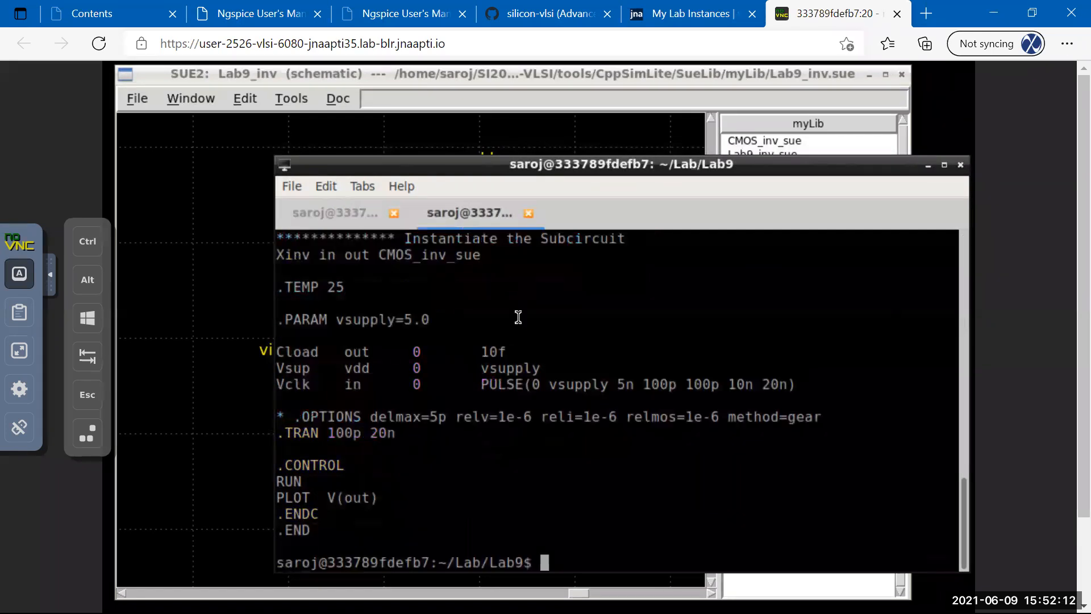
pyautogui.press('Return')
pyautogui.press('Return')
pyautogui.press('Return')
pyautogui.press('Return')
pyautogui.press('Return')
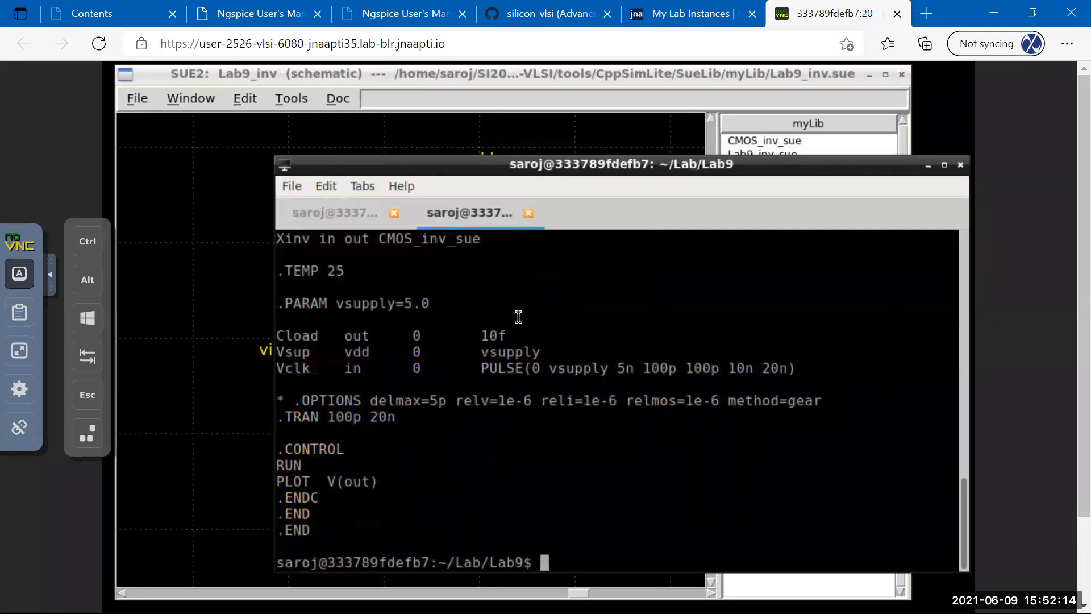
pyautogui.write('pw')
pyautogui.press('BackSpace')
pyautogui.press('BackSpace')
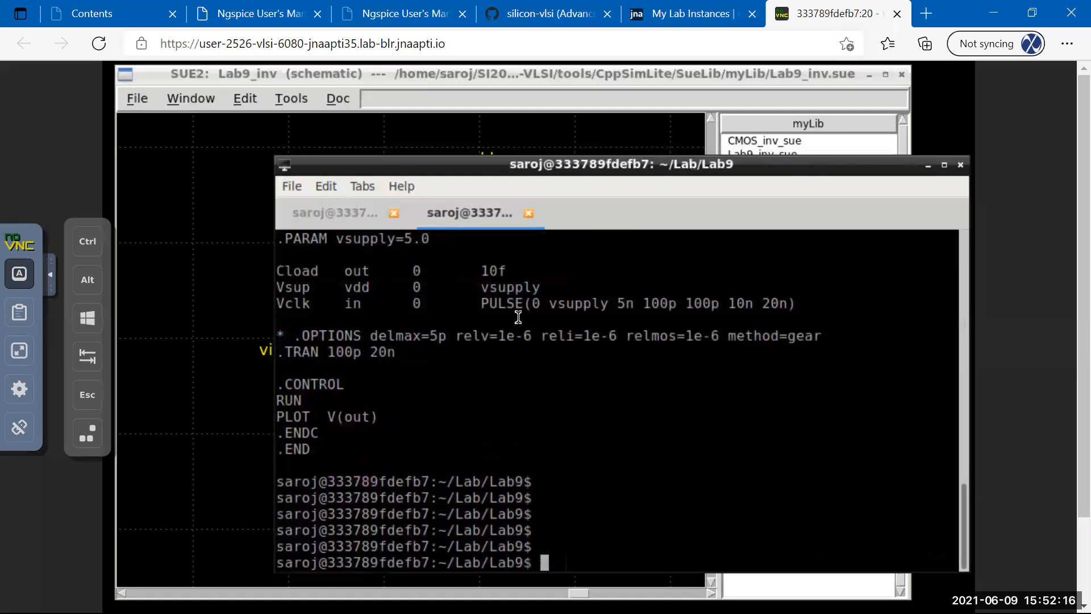
pyautogui.write('ls')
pyautogui.press('Return')
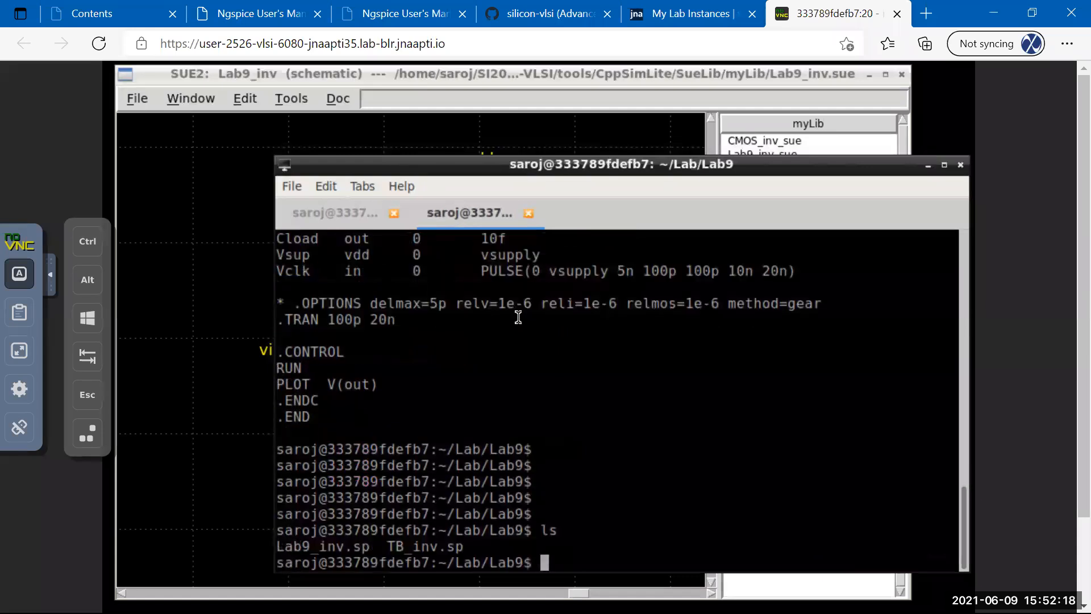
# Start ngspice and source TB_inv.sp to run the simulation.
pyautogui.write('ngspice')
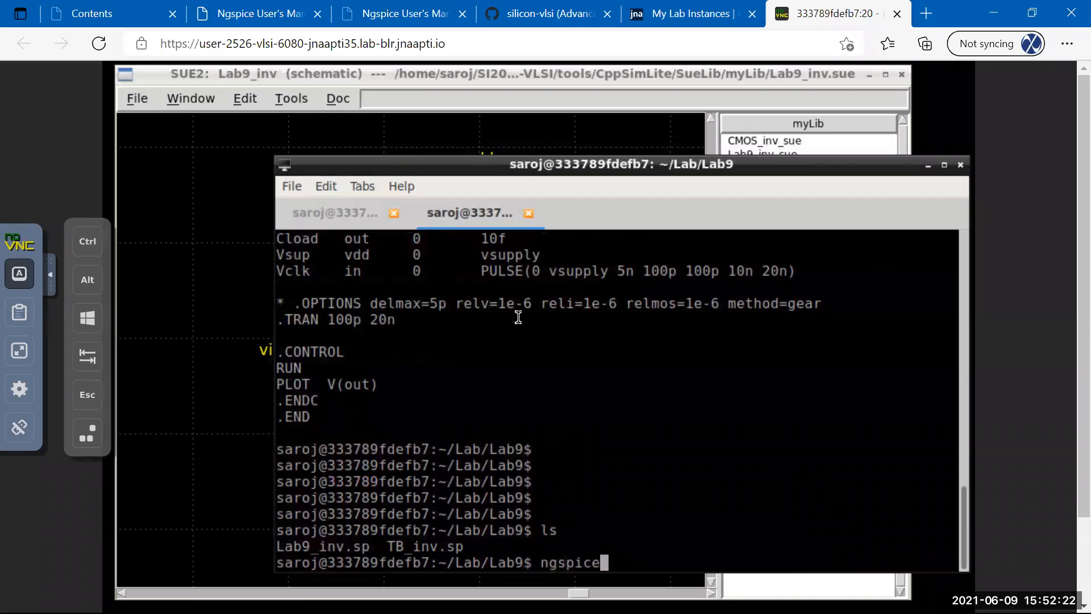
pyautogui.press('Return')
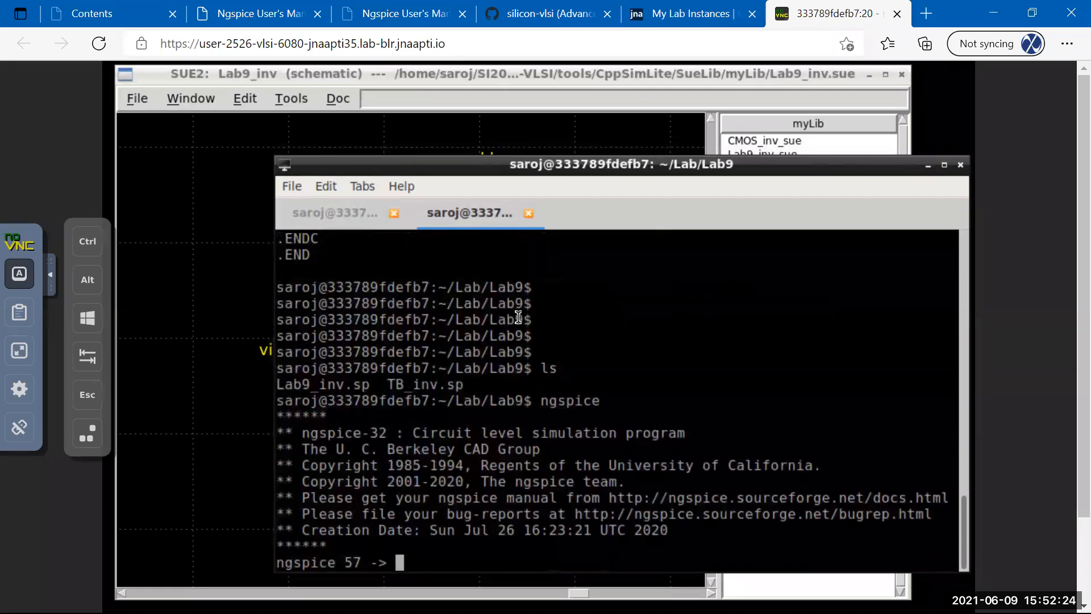
pyautogui.write('source ')
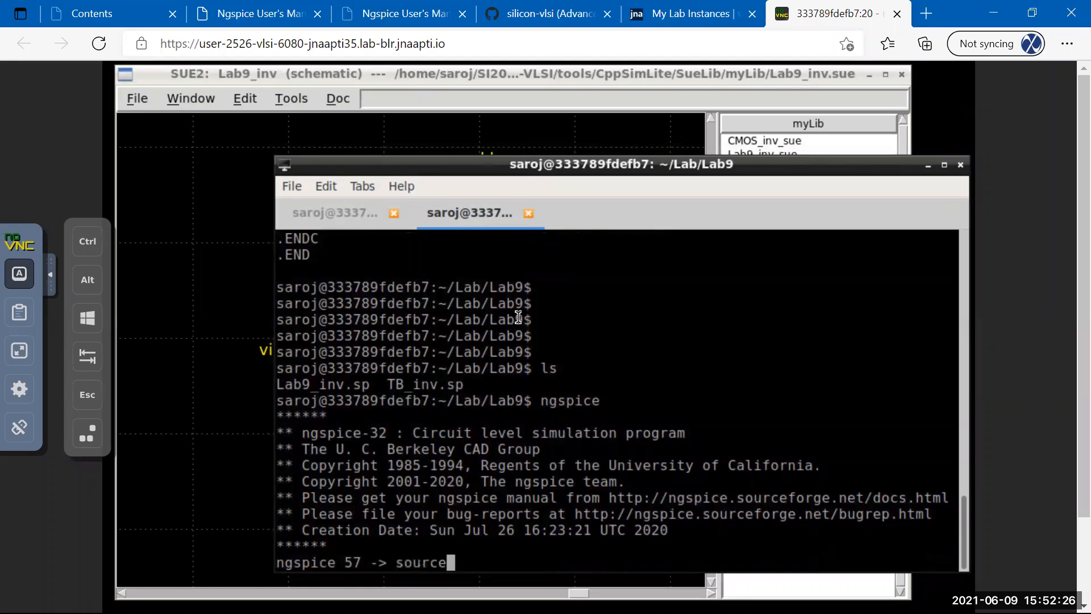
pyautogui.write('TB')
pyautogui.press('Tab')
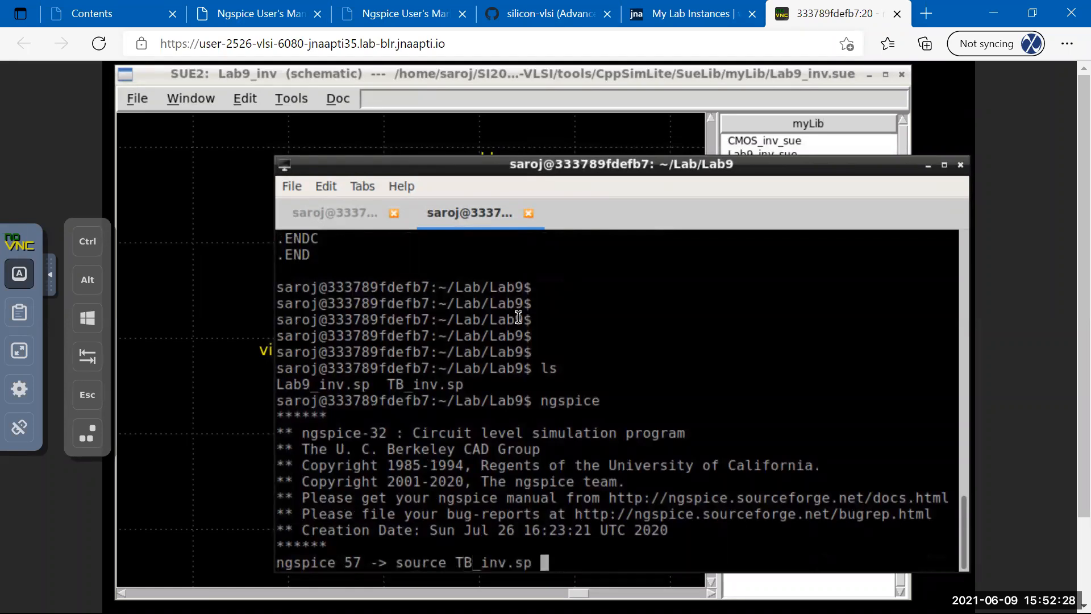
pyautogui.press('Return')
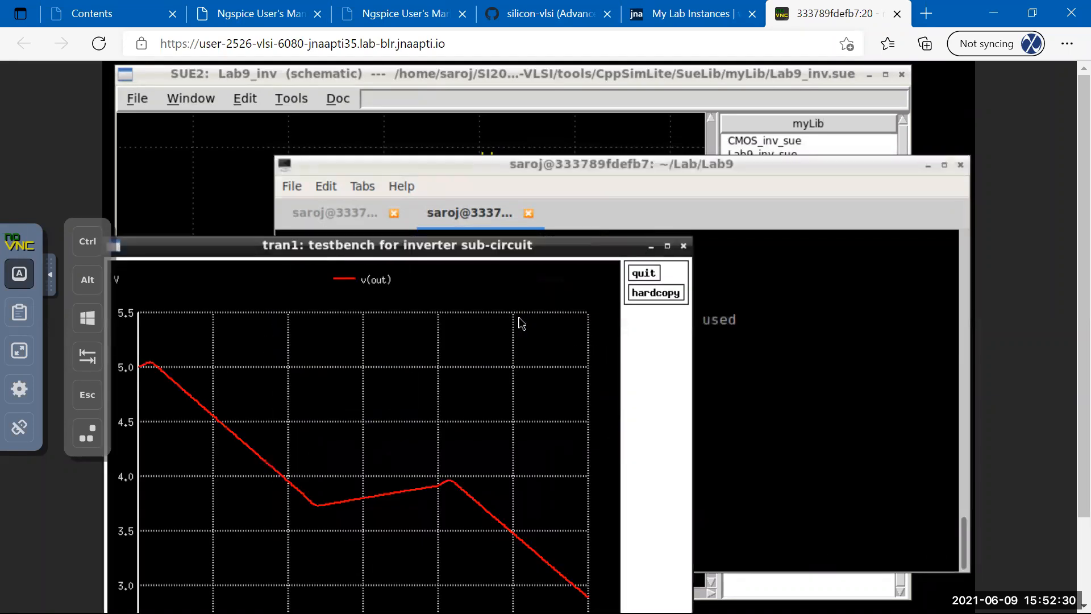
# Inspect the v(out) waveform, close it, then plot and inspect v(in).
pyautogui.moveTo(375, 246); pyautogui.dragTo(387, 187)
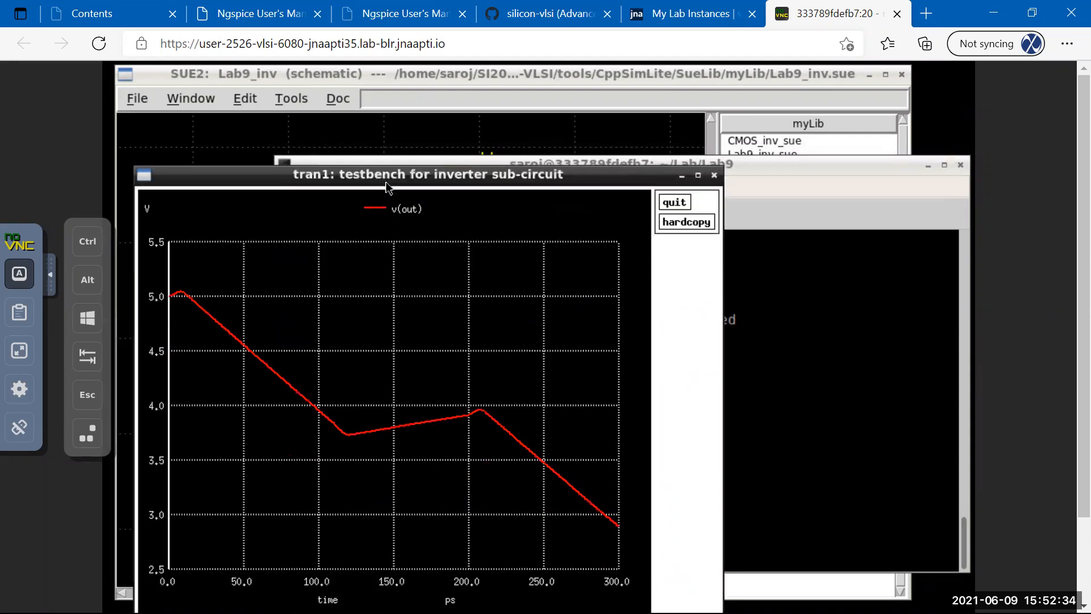
pyautogui.click(674, 203)
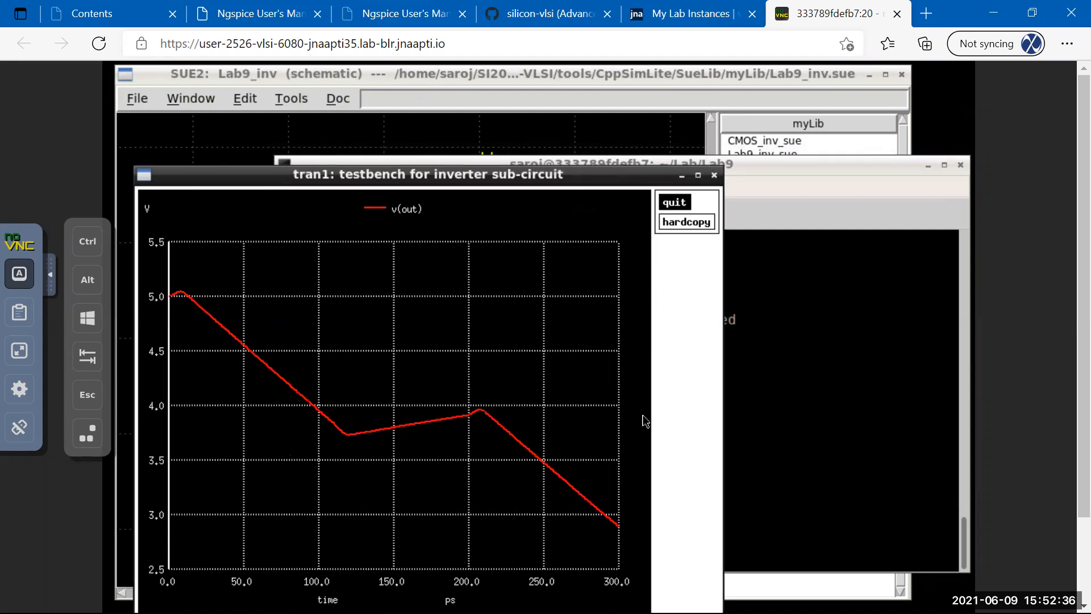
pyautogui.write('plot')
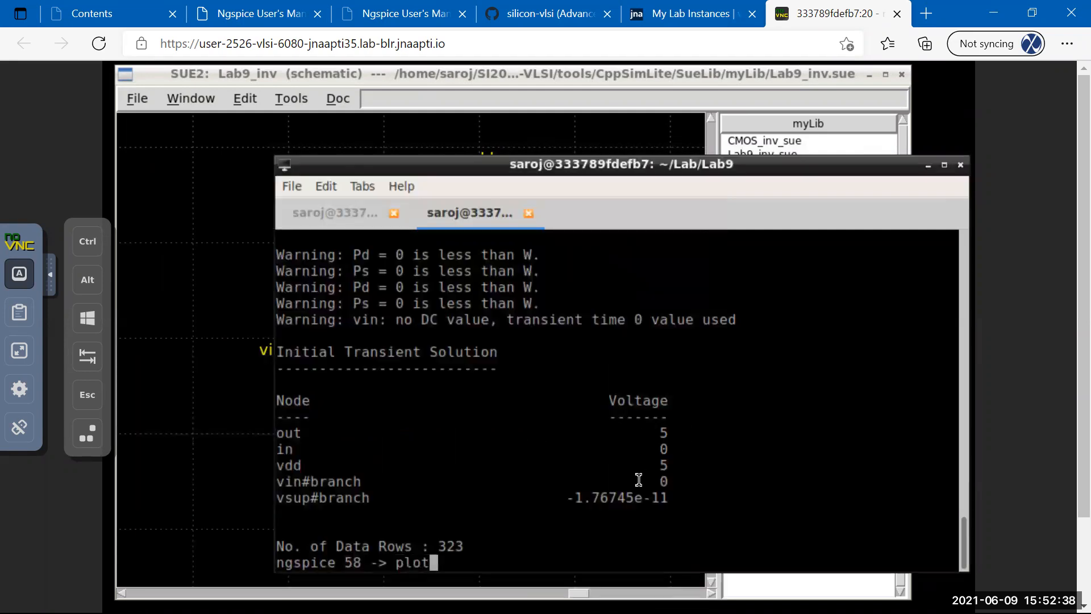
pyautogui.write(' v(in)')
pyautogui.press('Return')
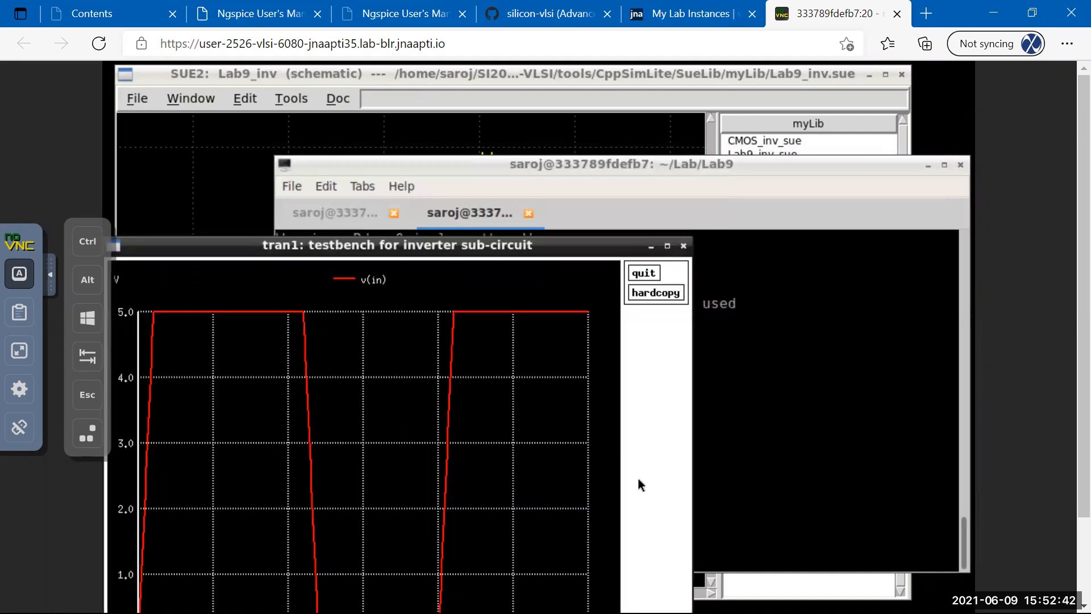
pyautogui.moveTo(406, 246); pyautogui.dragTo(466, 137)
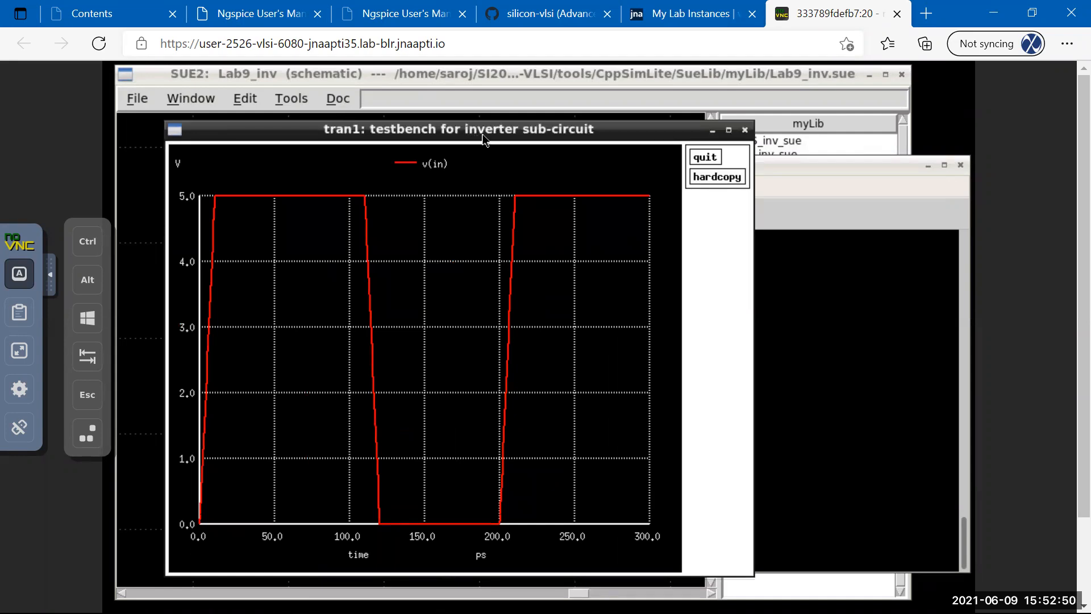
pyautogui.click(705, 157)
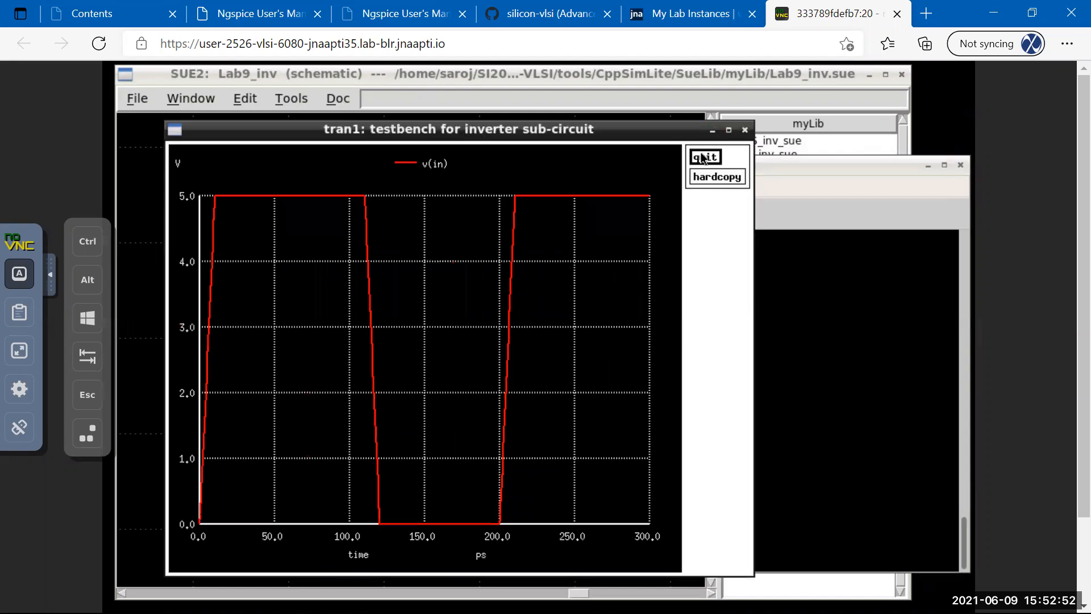
# Replot v(out), close that plot, and return to the TB_inv.sp editor.
pyautogui.write('plot v(out)')
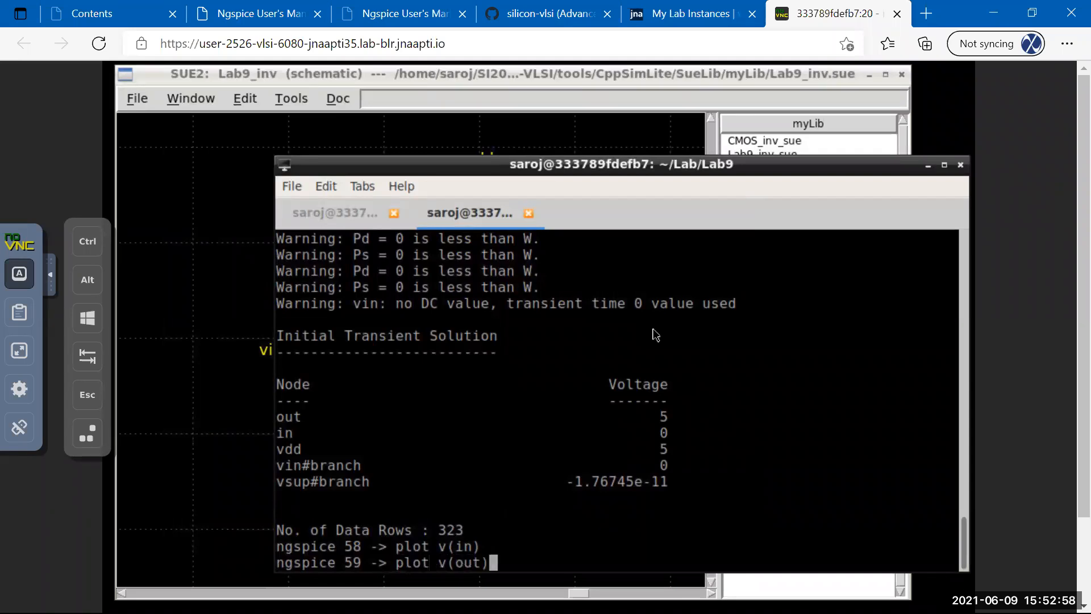
pyautogui.press('Return')
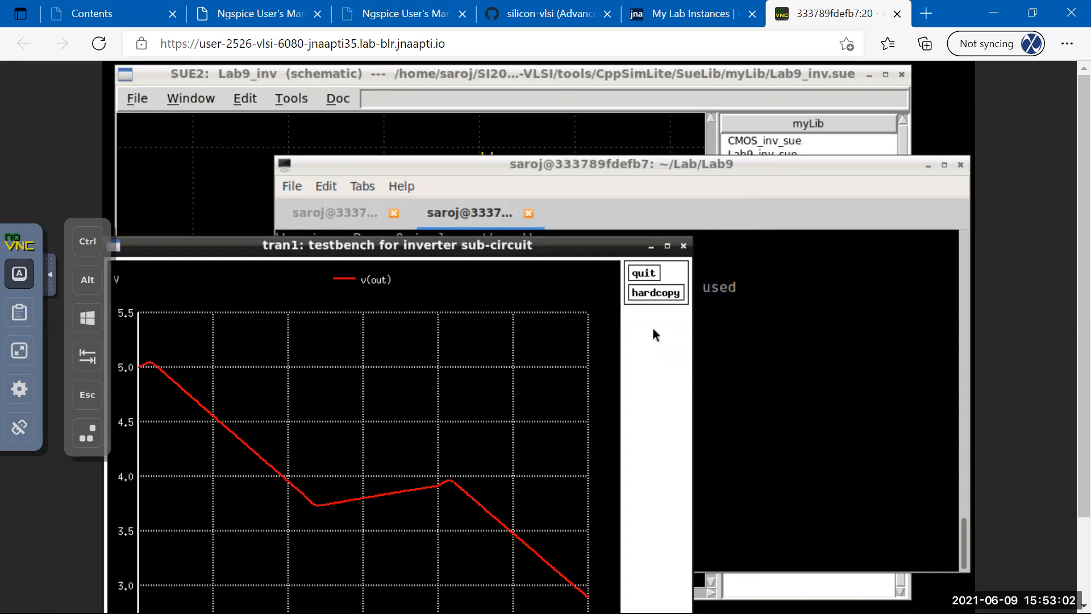
pyautogui.click(645, 275)
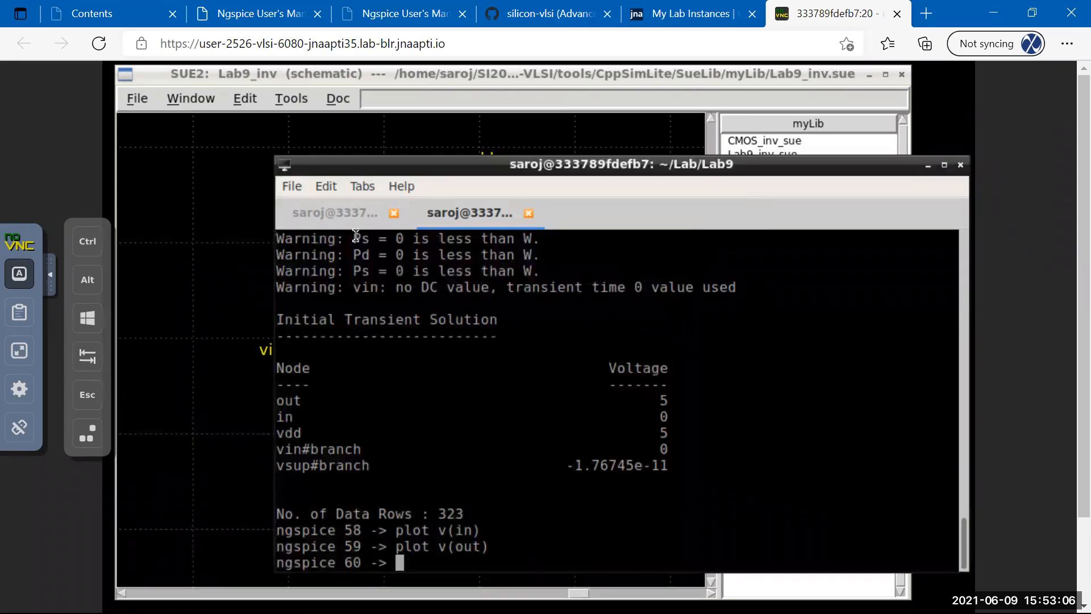
pyautogui.click(341, 222)
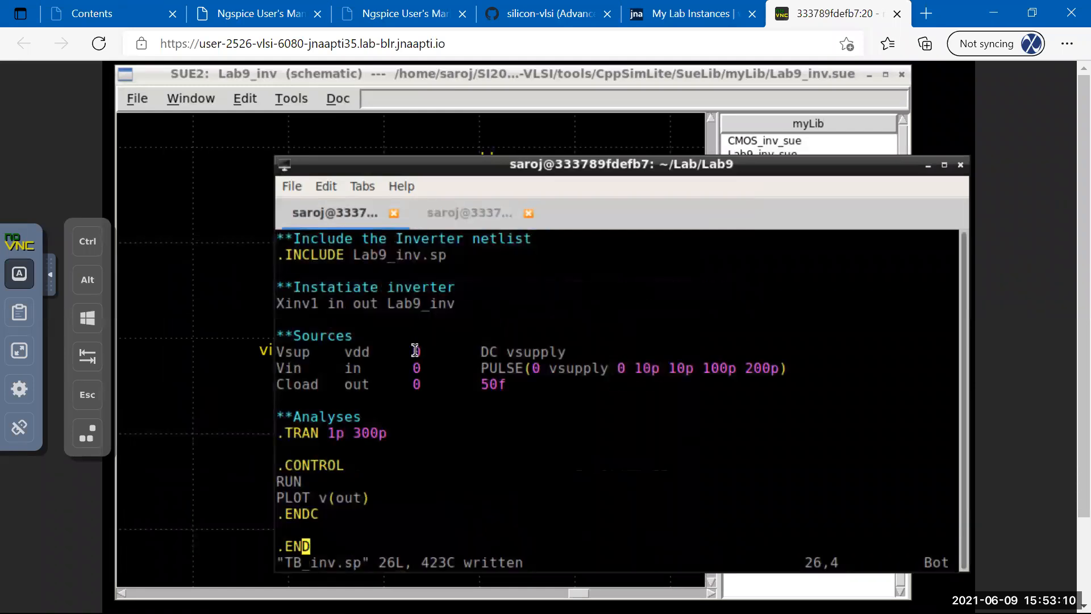
# Change the input pulse width to 100n and its period to 200n.
pyautogui.press('Up')
pyautogui.press('Up')
pyautogui.press('Up')
pyautogui.press('Up')
pyautogui.press('Up')
pyautogui.press('Up')
pyautogui.press('Up')
pyautogui.press('Up')
pyautogui.press('Up')
pyautogui.press('Up')
pyautogui.press('Up')
pyautogui.press('Up')
pyautogui.press('Right')
pyautogui.press('Right')
pyautogui.press('Right')
pyautogui.press('Right')
pyautogui.press('Right')
pyautogui.press('Right')
pyautogui.press('Right')
pyautogui.press('Right')
pyautogui.press('Right')
pyautogui.press('Right')
pyautogui.press('Right')
pyautogui.press('Right')
pyautogui.press('Right')
pyautogui.press('Right')
pyautogui.press('Right')
pyautogui.press('Right')
pyautogui.press('Right')
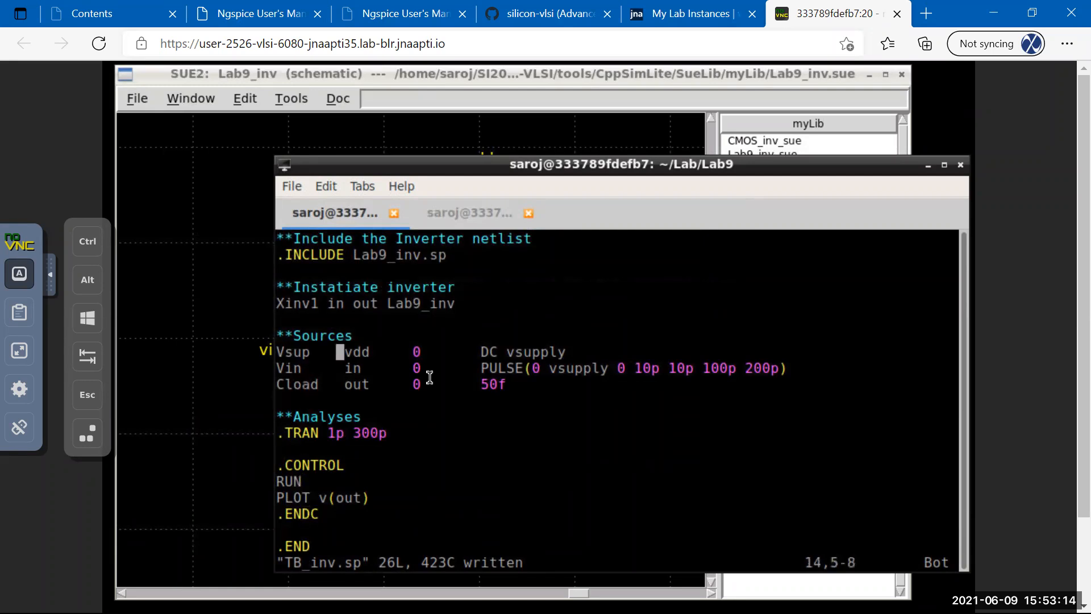
pyautogui.press('Down')
pyautogui.press('Right')
pyautogui.press('Right')
pyautogui.press('Right')
pyautogui.press('Right')
pyautogui.press('Right')
pyautogui.press('Right')
pyautogui.press('Right')
pyautogui.press('Right')
pyautogui.press('Right')
pyautogui.press('Right')
pyautogui.press('Right')
pyautogui.press('Right')
pyautogui.press('Right')
pyautogui.press('Right')
pyautogui.press('Right')
pyautogui.press('Right')
pyautogui.press('Right')
pyautogui.press('Left')
pyautogui.press('x')
pyautogui.press('x')
pyautogui.press('x')
pyautogui.press('x')
pyautogui.write('i')
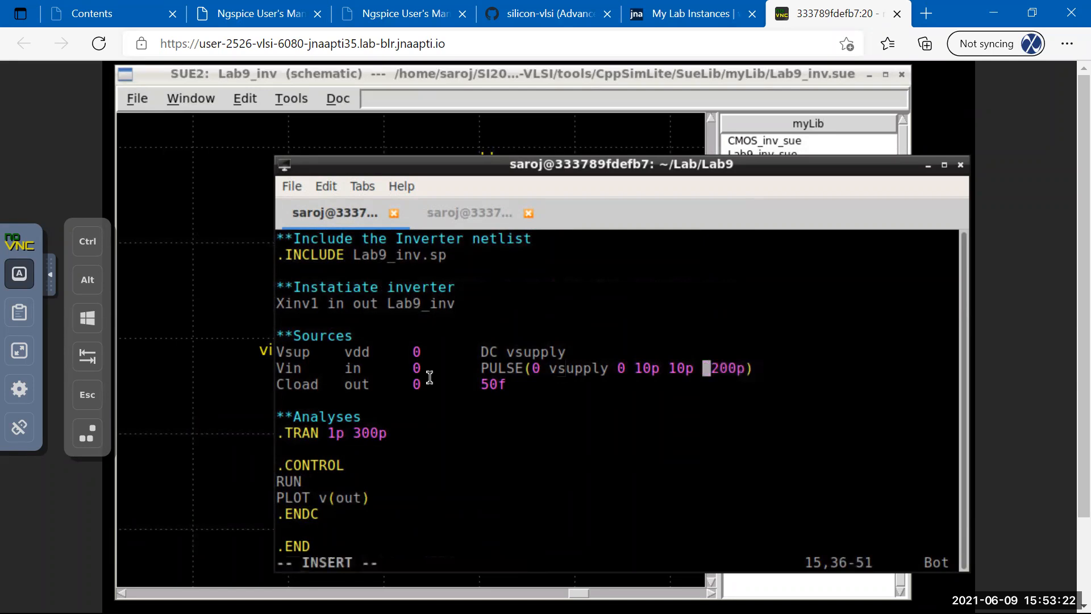
pyautogui.write('10n')
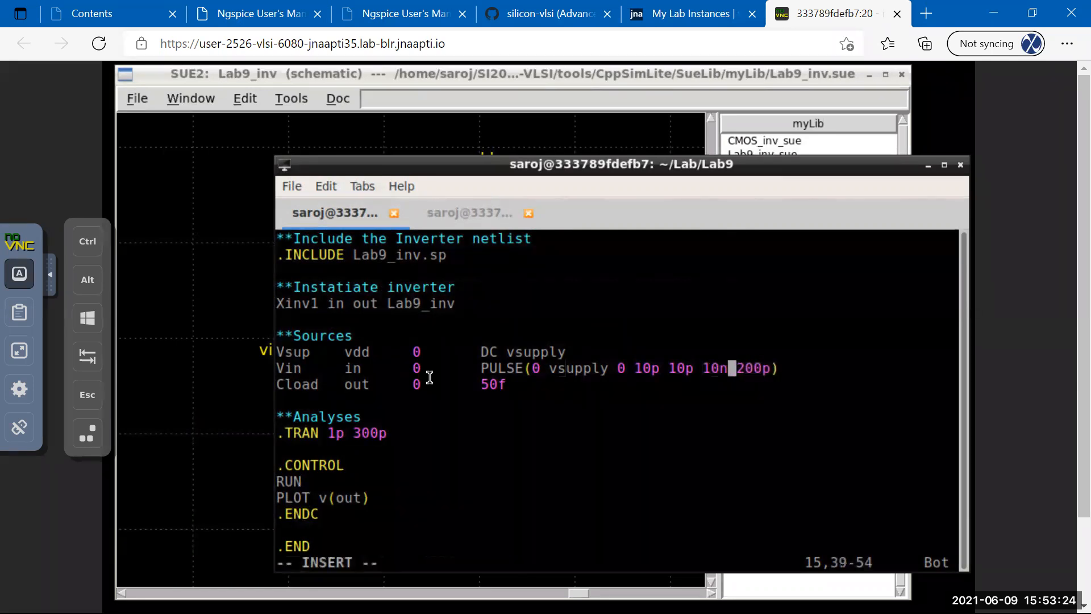
pyautogui.press('Right')
pyautogui.press('Right')
pyautogui.press('Right')
pyautogui.press('Left')
pyautogui.press('Left')
pyautogui.press('Left')
pyautogui.press('Left')
pyautogui.write('0')
pyautogui.press('Right')
pyautogui.press('Right')
pyautogui.press('Right')
pyautogui.press('Right')
pyautogui.press('Right')
pyautogui.press('Right')
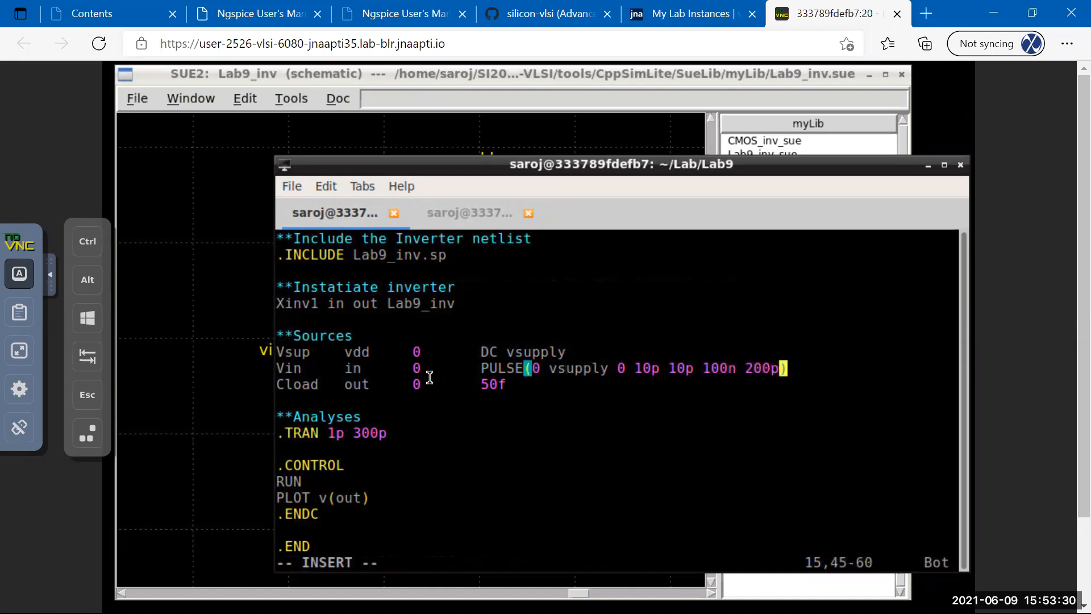
pyautogui.press('BackSpace')
pyautogui.press('BackSpace')
pyautogui.press('BackSpace')
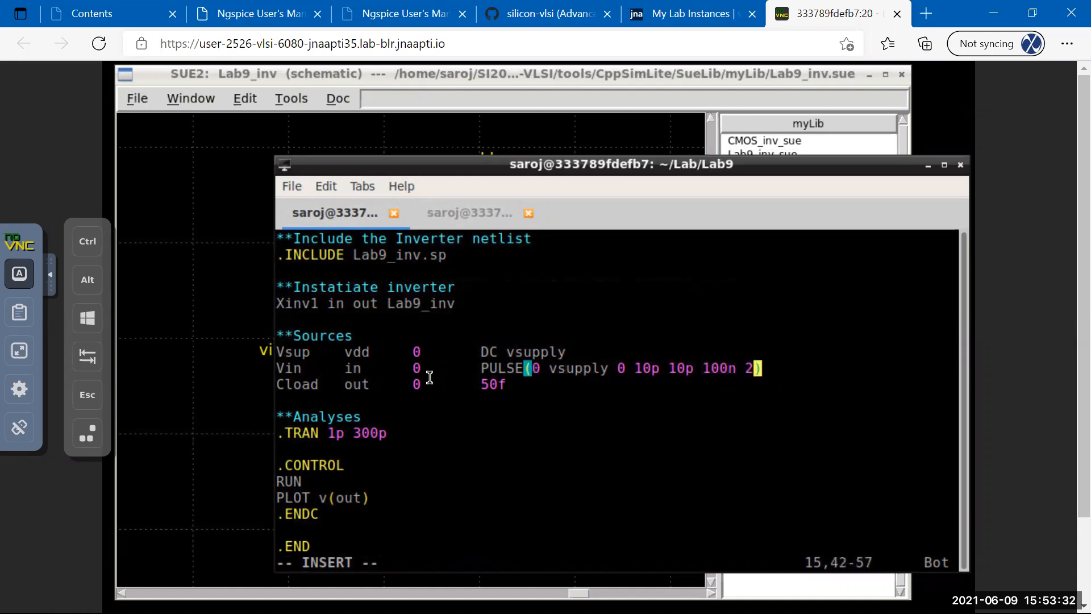
pyautogui.write('00n')
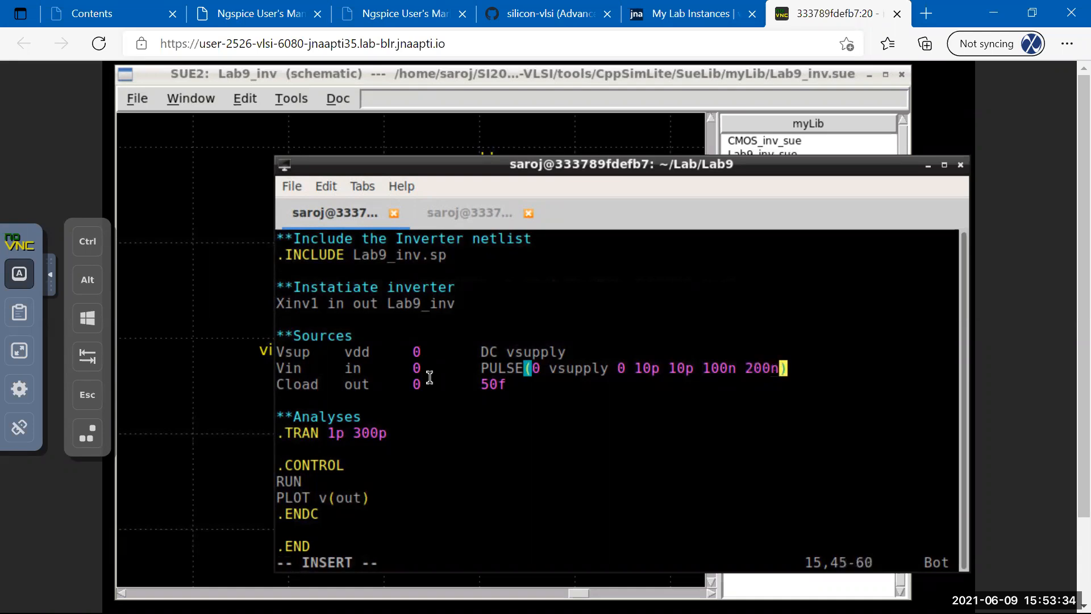
# Change the transient analysis to .TRAN 1n 300n.
pyautogui.press('Down')
pyautogui.press('Down')
pyautogui.press('Down')
pyautogui.press('Down')
pyautogui.press('Left')
pyautogui.press('Left')
pyautogui.press('Right')
pyautogui.press('Right')
pyautogui.press('BackSpace')
pyautogui.write('n')
pyautogui.press('Left')
pyautogui.press('Left')
pyautogui.press('Left')
pyautogui.press('Left')
pyautogui.press('Left')
pyautogui.press('Left')
pyautogui.press('Right')
pyautogui.press('BackSpace')
pyautogui.write('n')
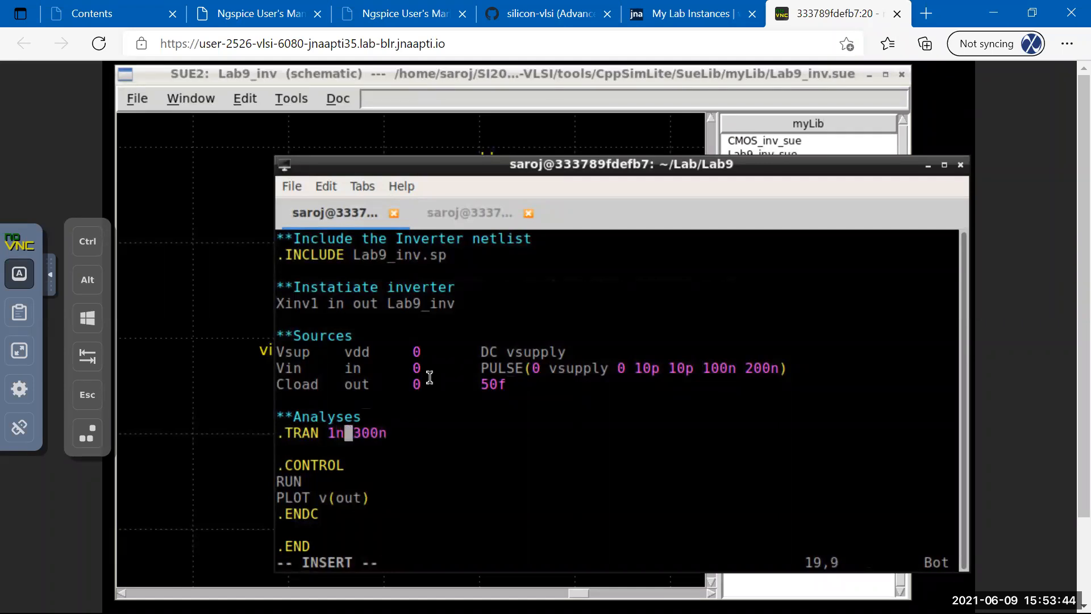
# Save TB_inv.sp and go back to the ngspice session.
pyautogui.press('Escape')
pyautogui.write(':w')
pyautogui.press('Return')
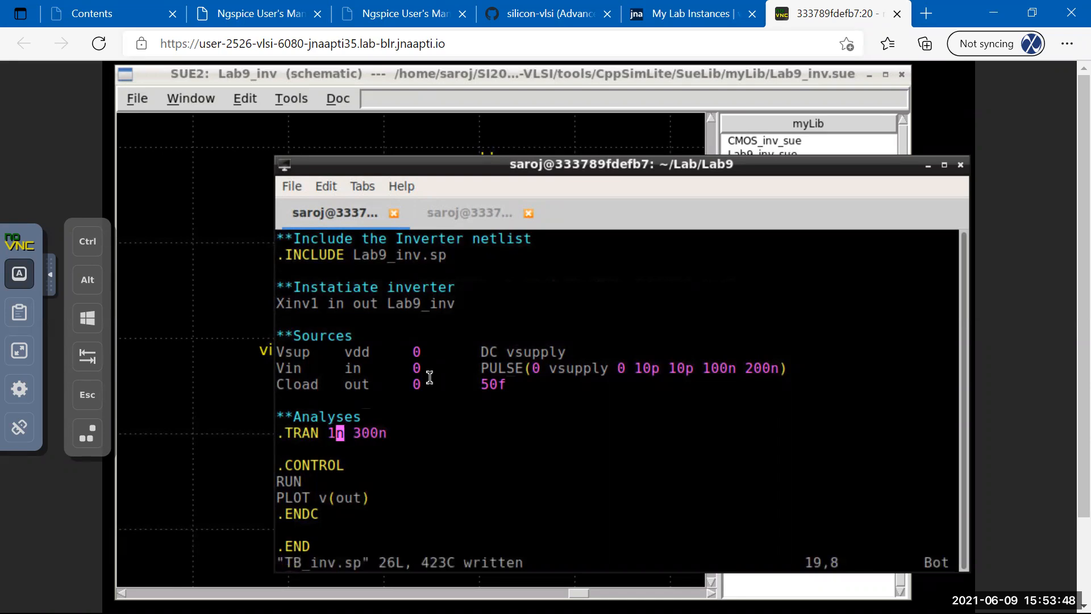
pyautogui.hotkey('ctrl', 'pagedown')
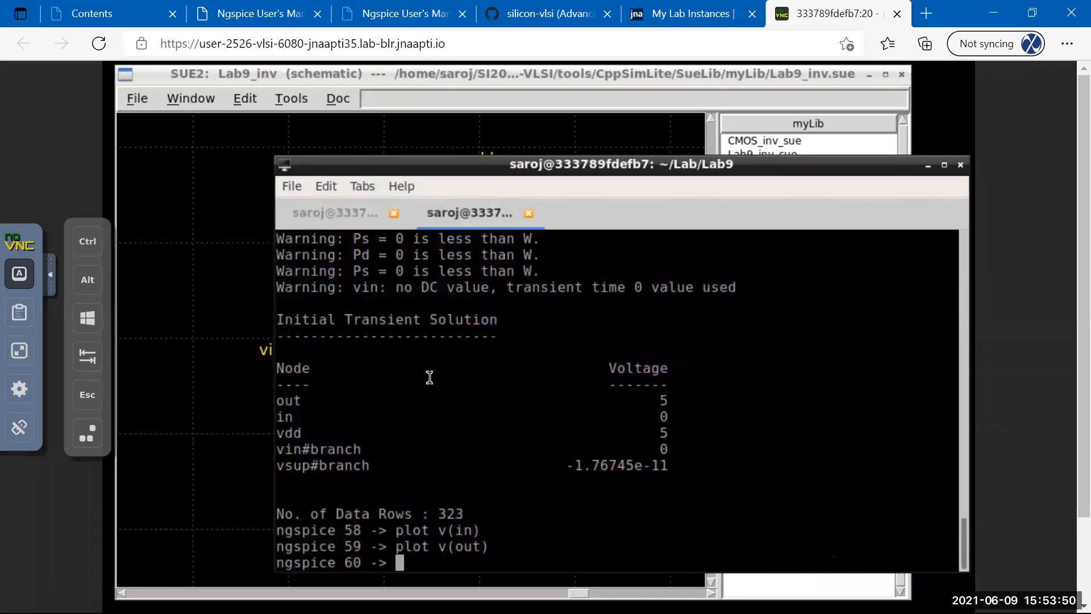
pyautogui.press('Up')
pyautogui.press('Up')
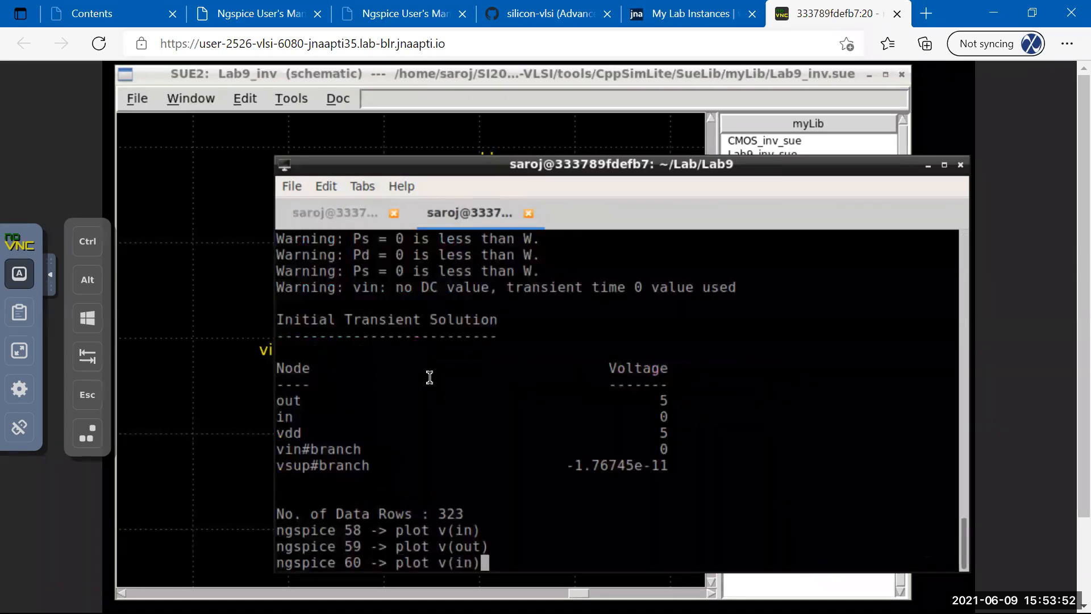
# Rerun source TB_inv.sp and zoom into the v(out) rising edge near 100 ns.
pyautogui.press('Up')
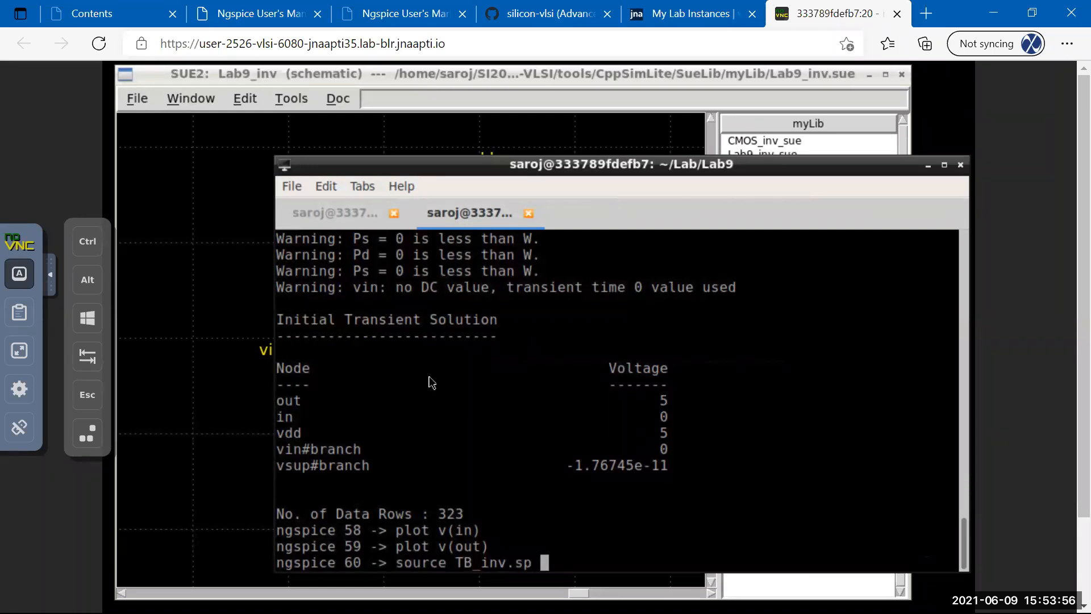
pyautogui.press('Return')
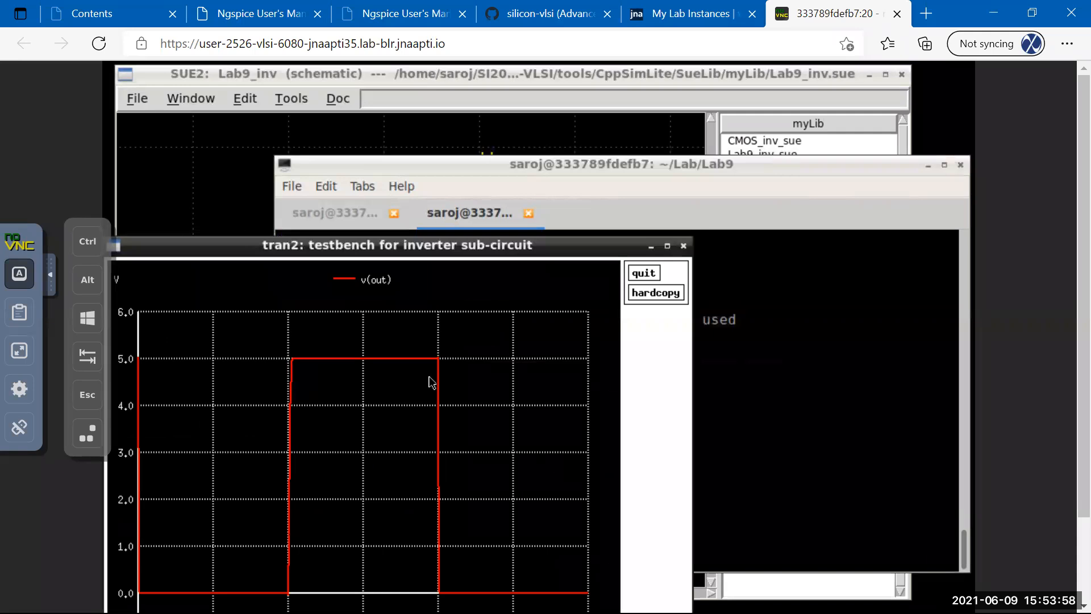
pyautogui.moveTo(390, 248); pyautogui.dragTo(453, 100)
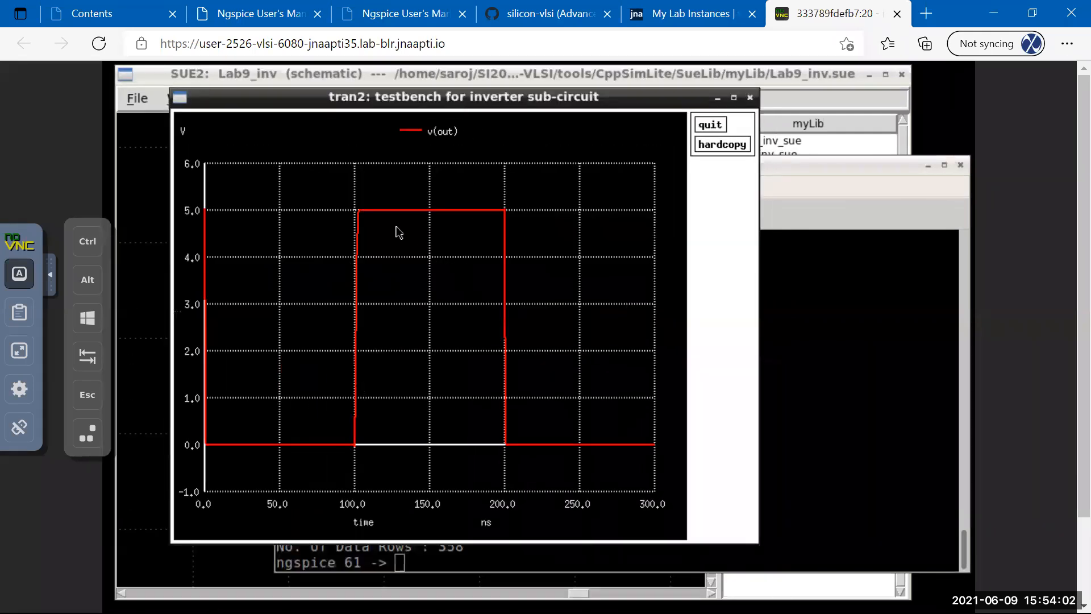
pyautogui.moveTo(345, 195); pyautogui.dragTo(383, 476)
# Close the zoomed and full v(out) plots and return to the netlist in vim.
pyautogui.moveTo(682, 259); pyautogui.dragTo(571, 160)
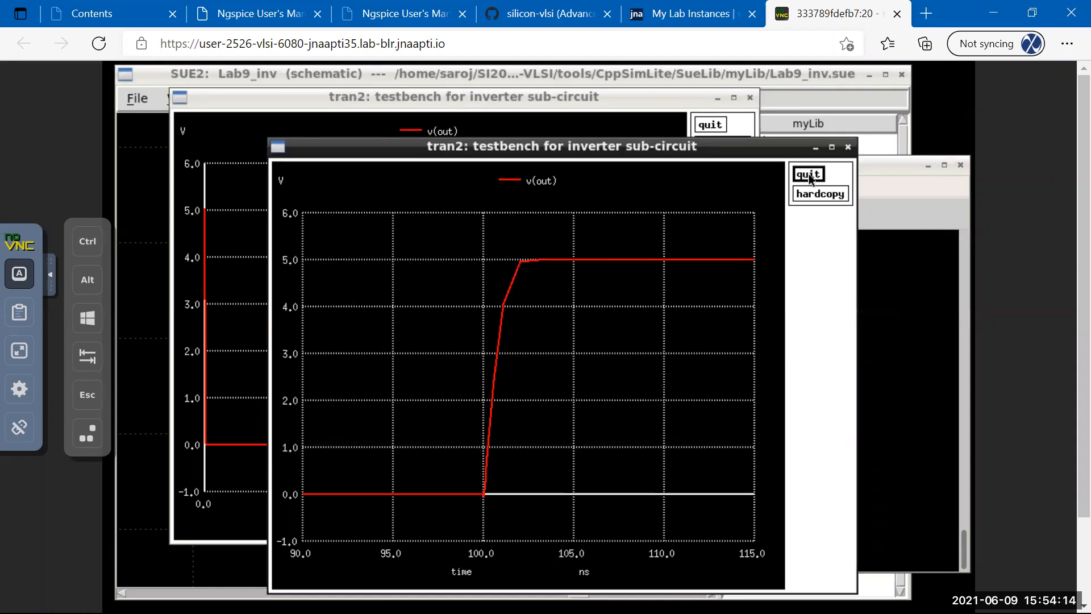
pyautogui.click(809, 177)
pyautogui.click(719, 125)
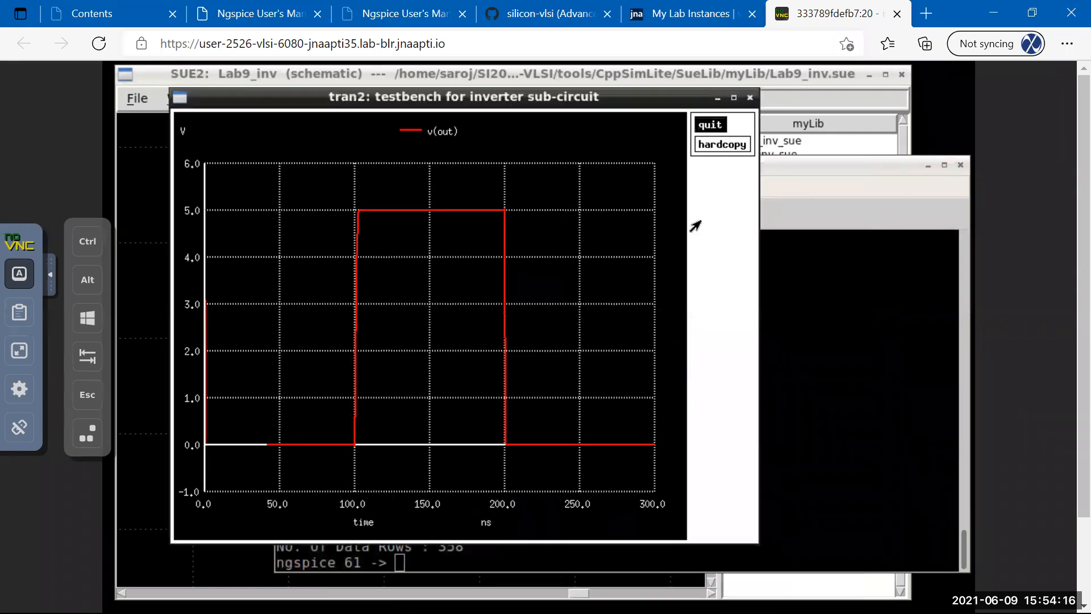
pyautogui.click(361, 228)
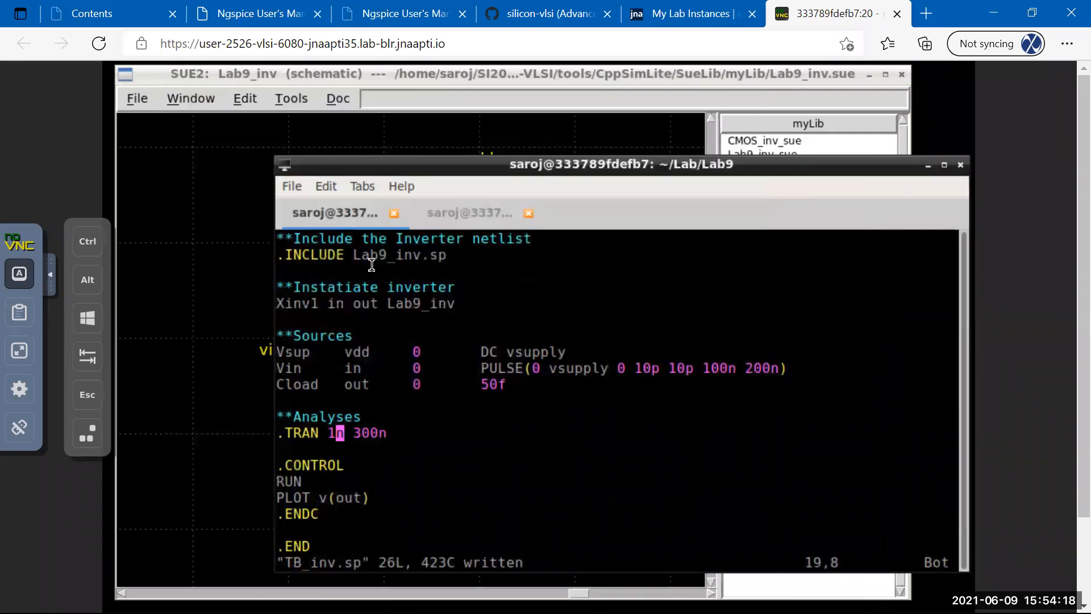
# Shorten the pulse width to 10n, the period to 20, and the stop time to 30n.
pyautogui.press('Up')
pyautogui.press('Up')
pyautogui.press('Up')
pyautogui.press('Up')
pyautogui.press('Right')
pyautogui.press('Right')
pyautogui.press('Right')
pyautogui.press('Right')
pyautogui.press('Right')
pyautogui.press('Right')
pyautogui.press('Right')
pyautogui.press('Right')
pyautogui.press('Right')
pyautogui.press('Right')
pyautogui.press('Right')
pyautogui.press('Right')
pyautogui.press('Right')
pyautogui.press('Right')
pyautogui.press('Right')
pyautogui.press('Right')
pyautogui.press('Right')
pyautogui.press('Right')
pyautogui.press('Right')
pyautogui.press('Right')
pyautogui.press('Right')
pyautogui.press('Right')
pyautogui.press('Right')
pyautogui.press('Right')
pyautogui.press('Right')
pyautogui.press('Right')
pyautogui.press('Right')
pyautogui.press('Right')
pyautogui.press('Right')
pyautogui.press('Right')
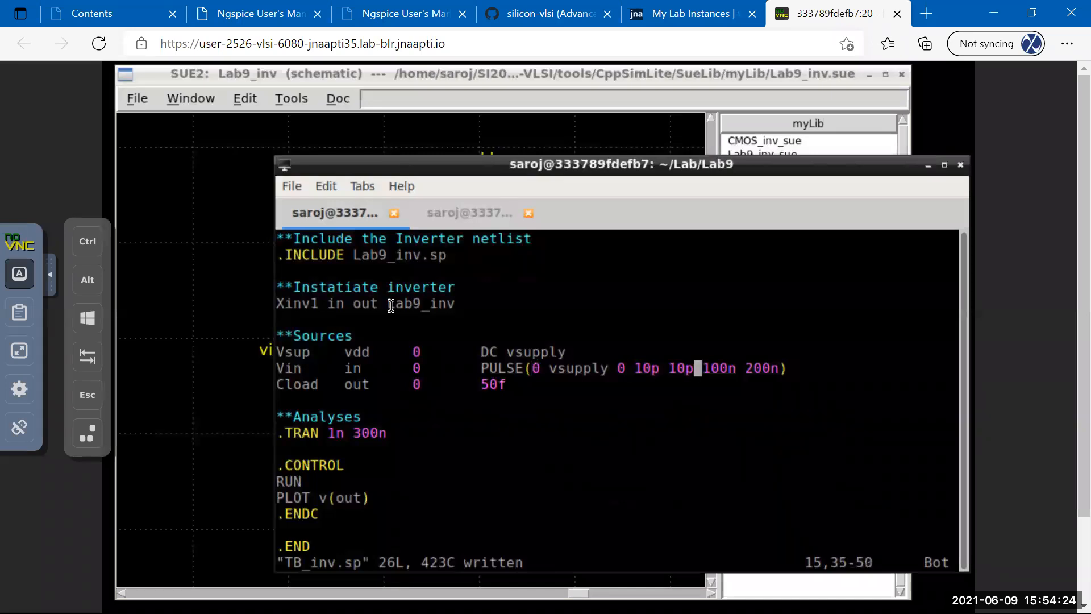
pyautogui.press('x')
pyautogui.press('x')
pyautogui.press('Right')
pyautogui.press('Right')
pyautogui.press('Right')
pyautogui.press('p')
pyautogui.press('x')
pyautogui.press('x')
pyautogui.press('Left')
pyautogui.press('Down')
pyautogui.press('Down')
pyautogui.press('Down')
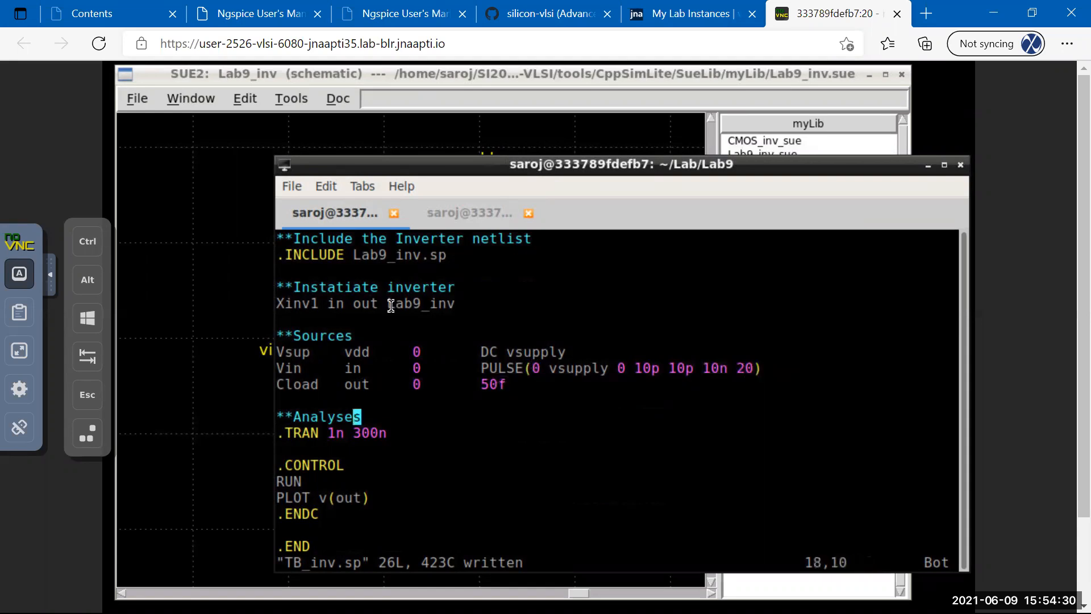
pyautogui.press('Down')
pyautogui.press('Left')
pyautogui.press('Left')
pyautogui.press('x')
pyautogui.press('Left')
pyautogui.press('Right')
pyautogui.press('Right')
# Change the input pulse delay from 0 to 5n.
pyautogui.press('Up')
pyautogui.press('Up')
pyautogui.press('Up')
pyautogui.press('Up')
pyautogui.press('Right')
pyautogui.press('Right')
pyautogui.press('Right')
pyautogui.press('E')
pyautogui.press('E')
pyautogui.press('Right')
pyautogui.press('Right')
pyautogui.press('Right')
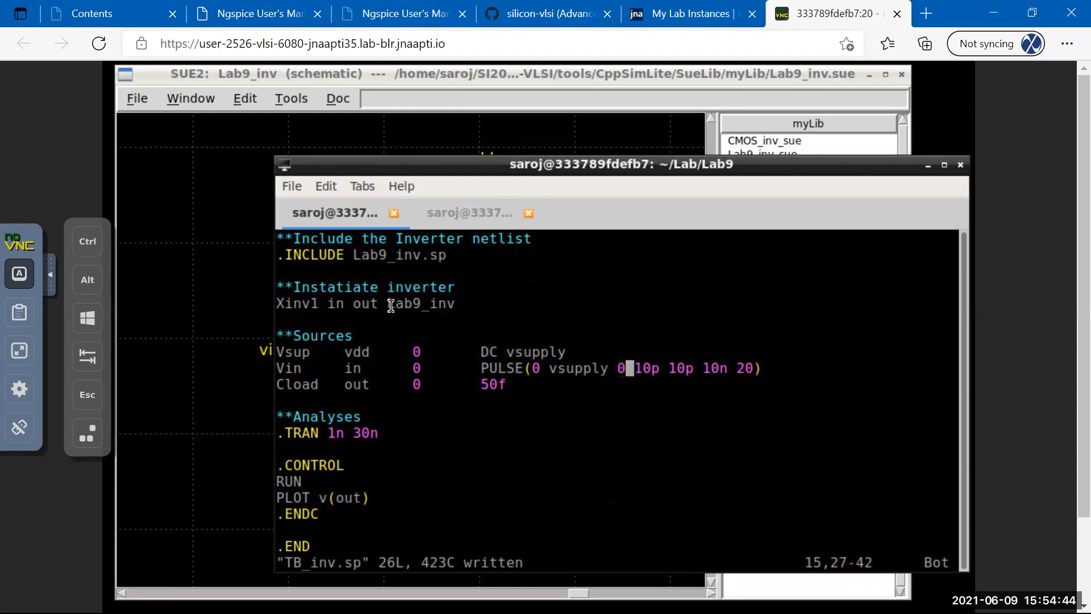
pyautogui.press('Left')
pyautogui.press('i')
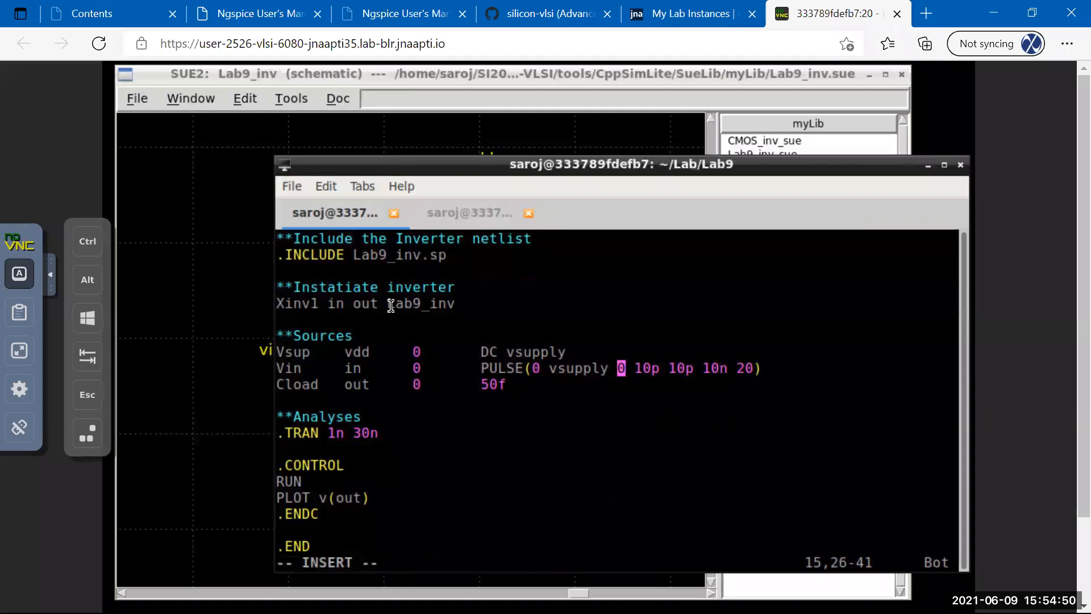
pyautogui.write('5n')
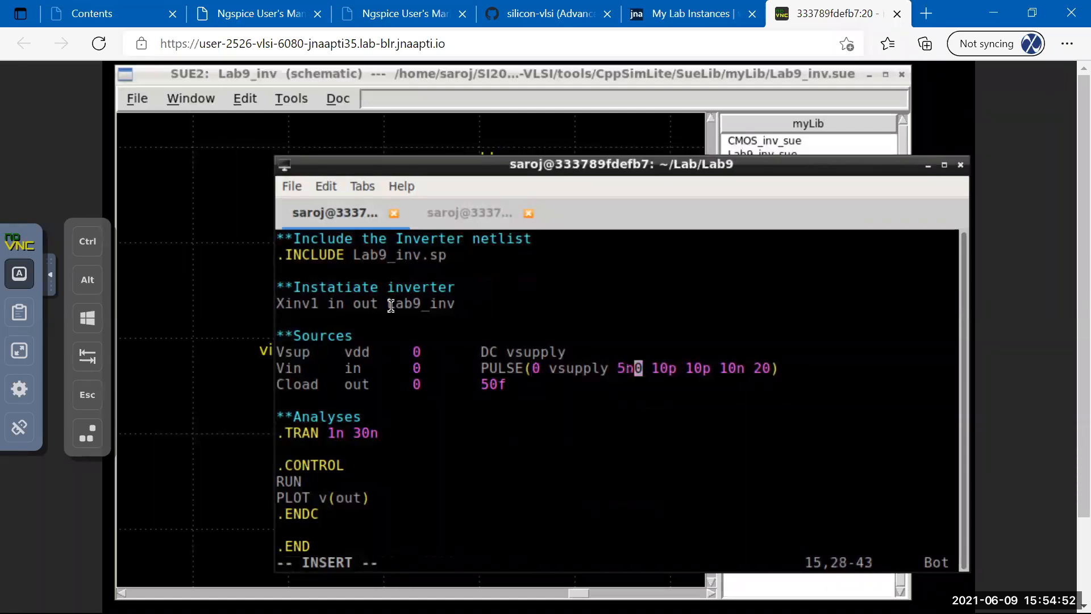
pyautogui.press('Delete')
# Set the transient analysis to .TRAN 10p 20n.
pyautogui.press('Down')
pyautogui.press('Down')
pyautogui.press('Down')
pyautogui.press('Down')
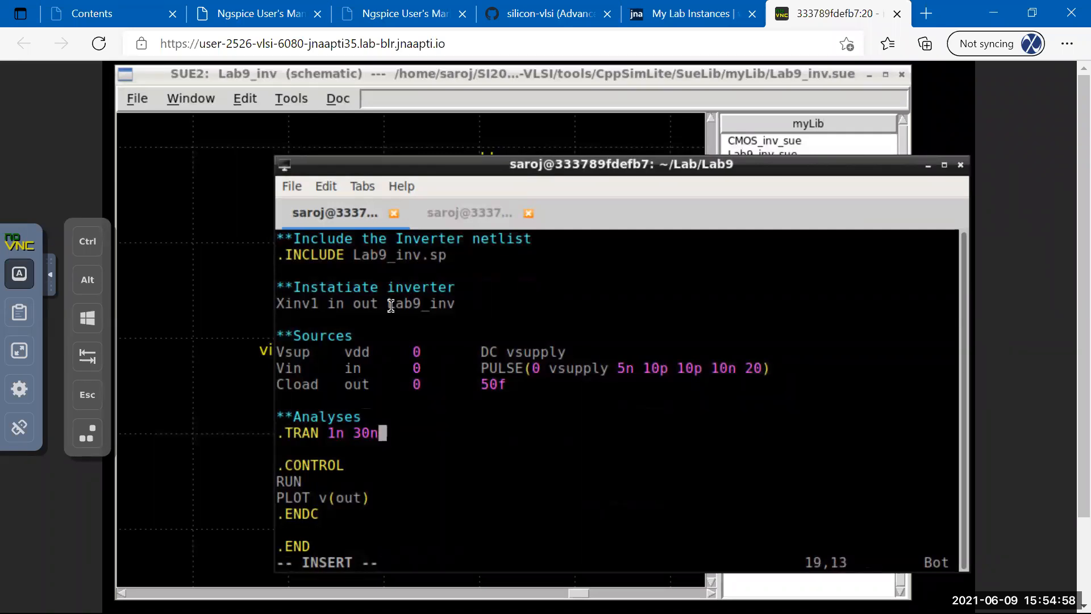
pyautogui.press('Left')
pyautogui.press('Left')
pyautogui.press('BackSpace')
pyautogui.write('2')
pyautogui.press('Left')
pyautogui.press('Left')
pyautogui.press('Left')
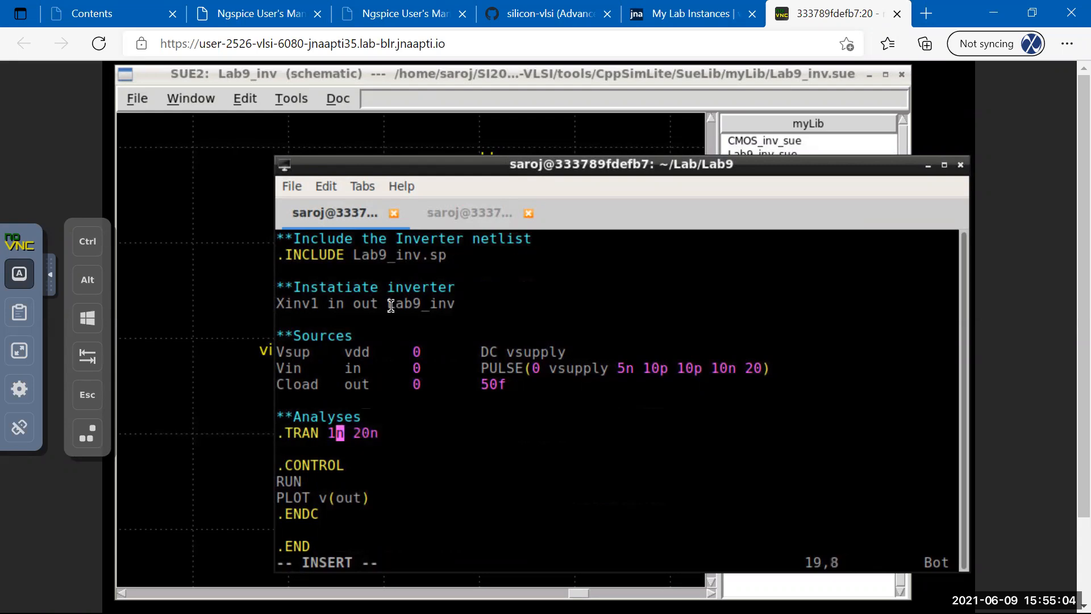
pyautogui.press('Right')
pyautogui.press('BackSpace')
pyautogui.write('1')
pyautogui.press('BackSpace')
pyautogui.write('0p')
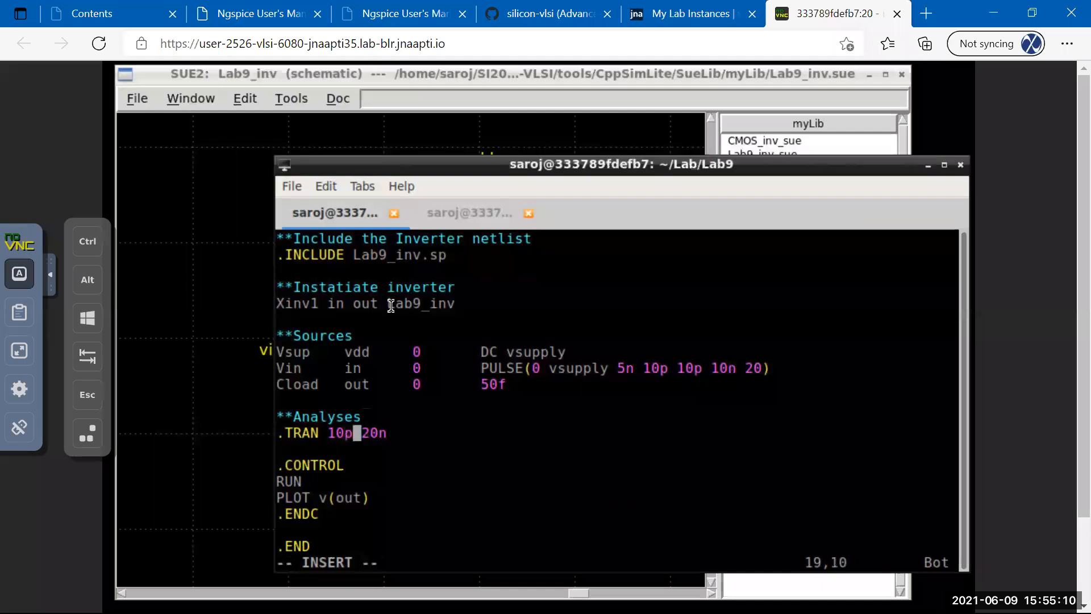
# Save the edited TB_inv.sp.
pyautogui.press('Escape')
pyautogui.write(':w')
pyautogui.press('Return')
pyautogui.write(':w')
pyautogui.press('Return')
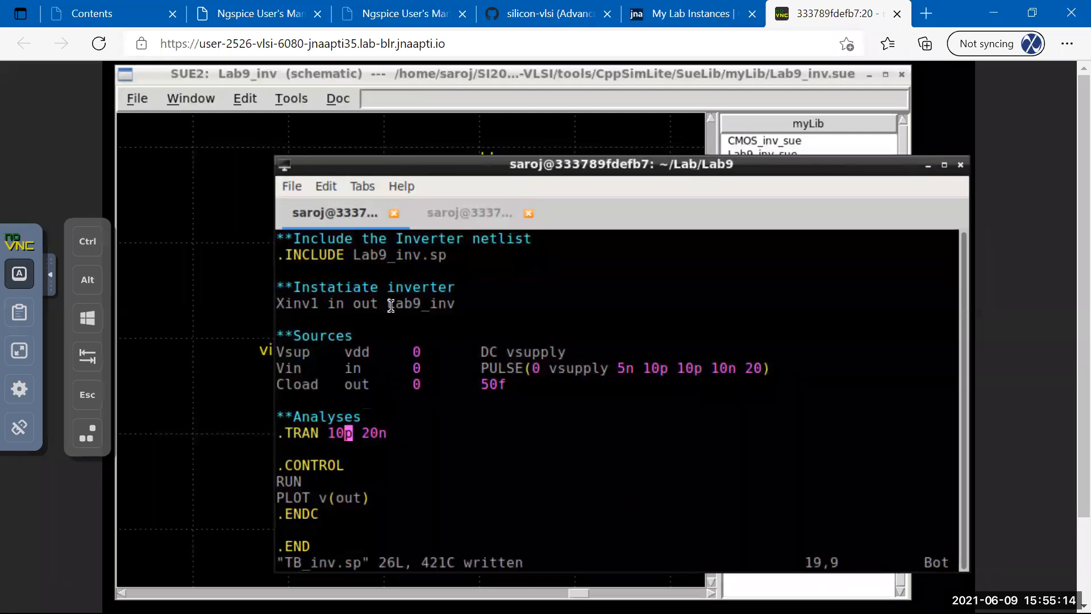
# Rerun TB_inv.sp in ngspice and move the resulting tran3 plot window aside.
pyautogui.click(437, 215)
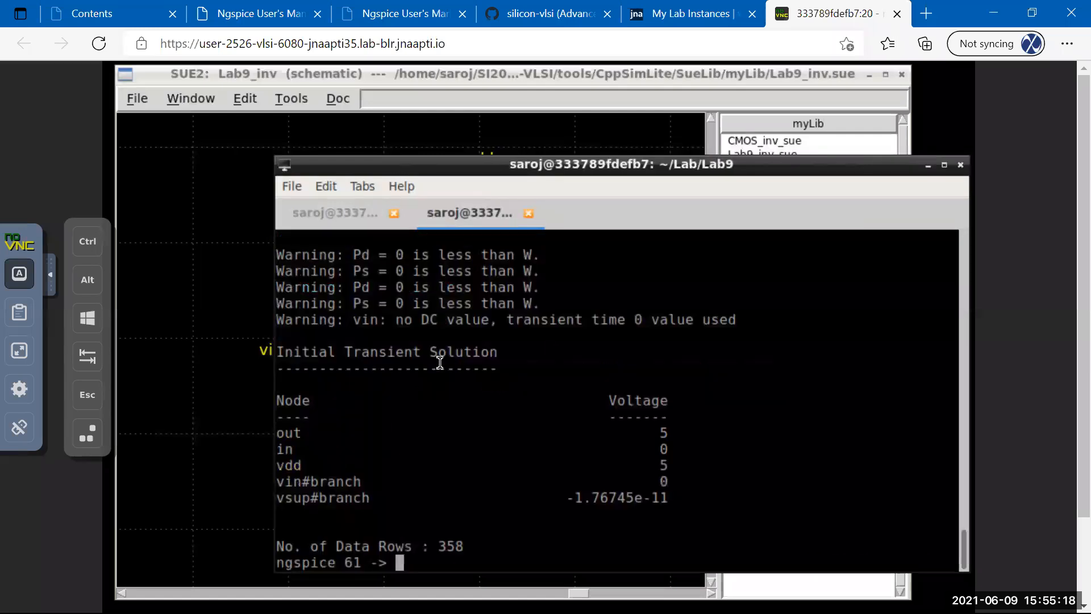
pyautogui.press('Up')
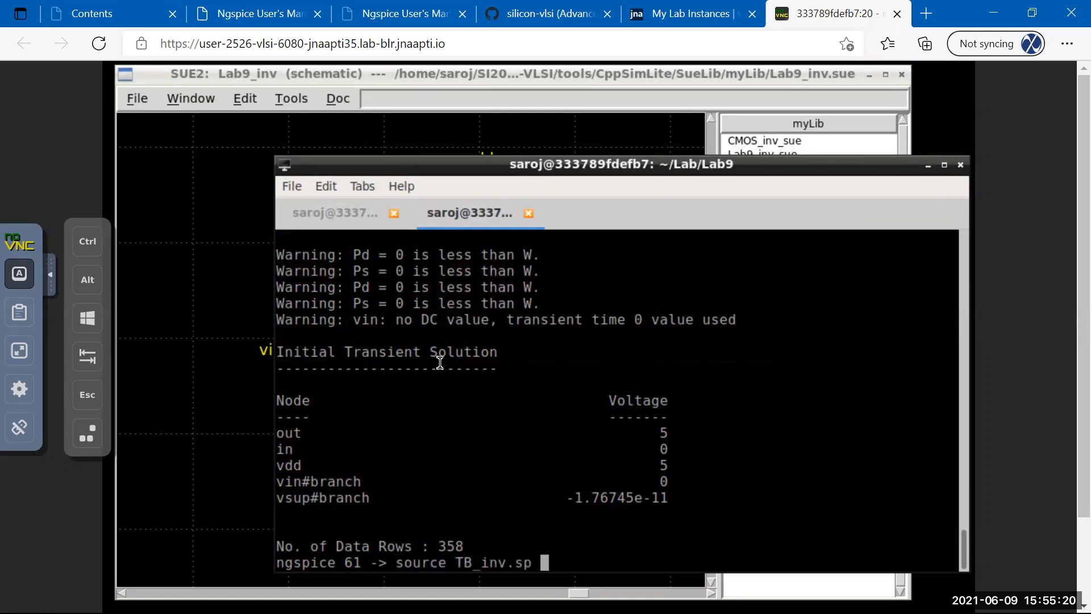
pyautogui.press('Return')
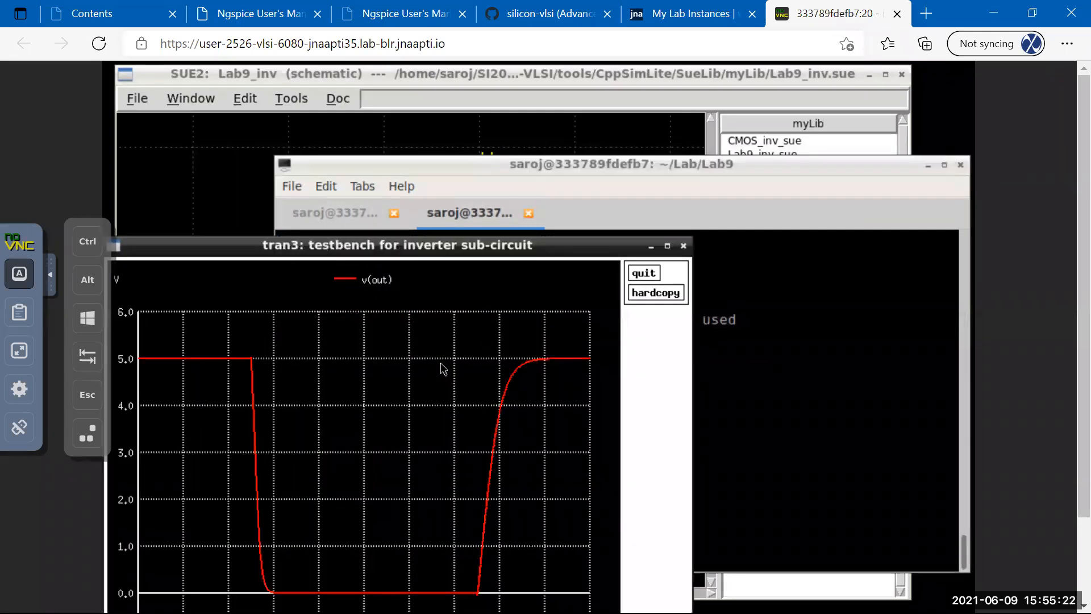
pyautogui.moveTo(419, 246); pyautogui.dragTo(490, 154)
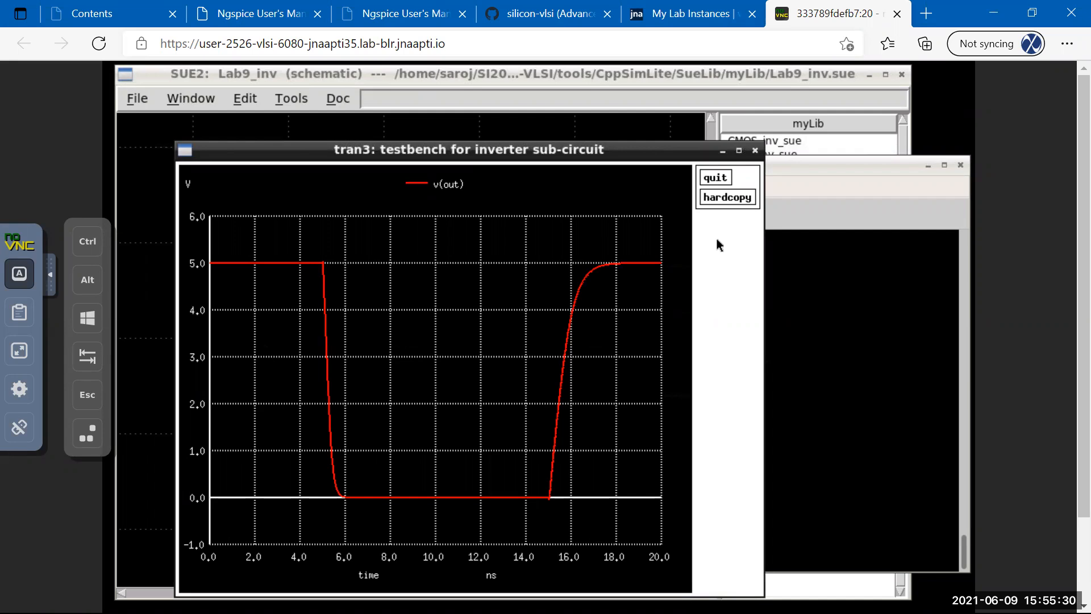
pyautogui.moveTo(562, 157); pyautogui.dragTo(597, 148)
pyautogui.moveTo(673, 147); pyautogui.dragTo(768, 146)
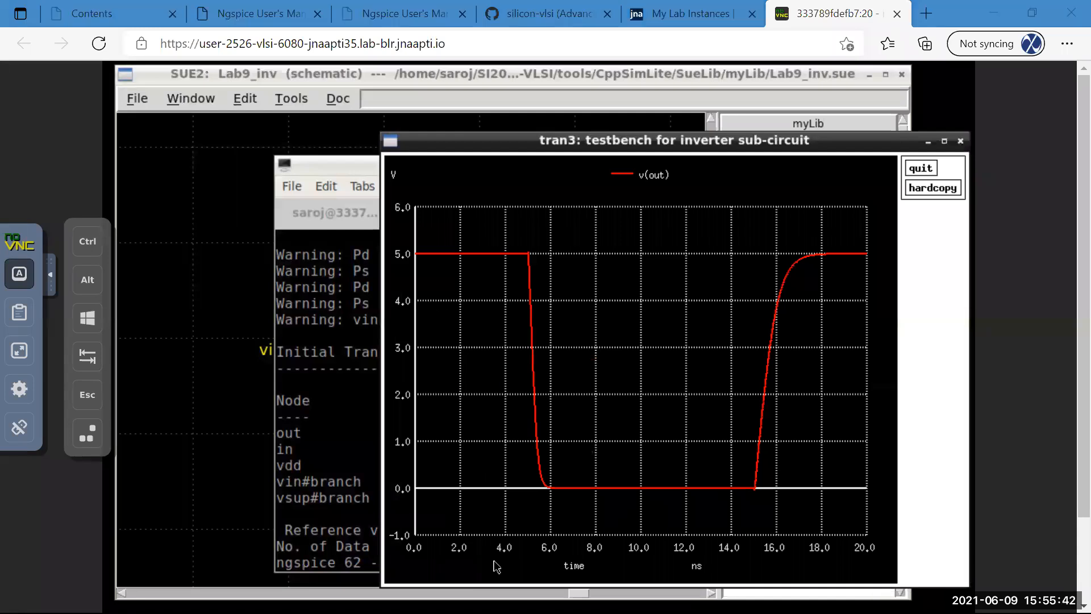
# Glance at the inverter schematic, then return to the terminal tab editing TB_inv.sp.
pyautogui.click(230, 141)
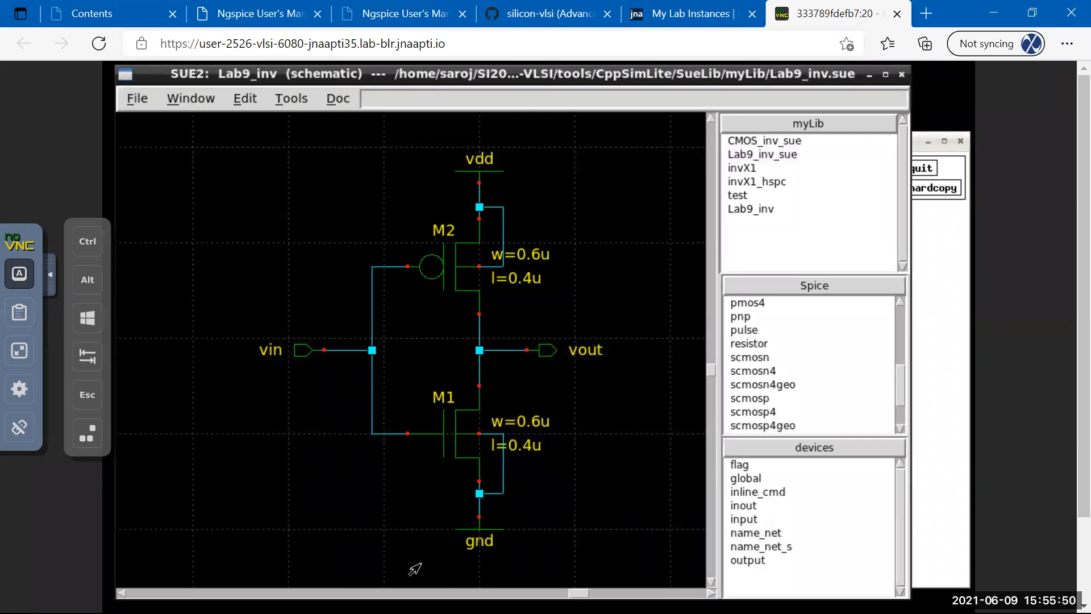
pyautogui.scroll(-2, 1068, 543)
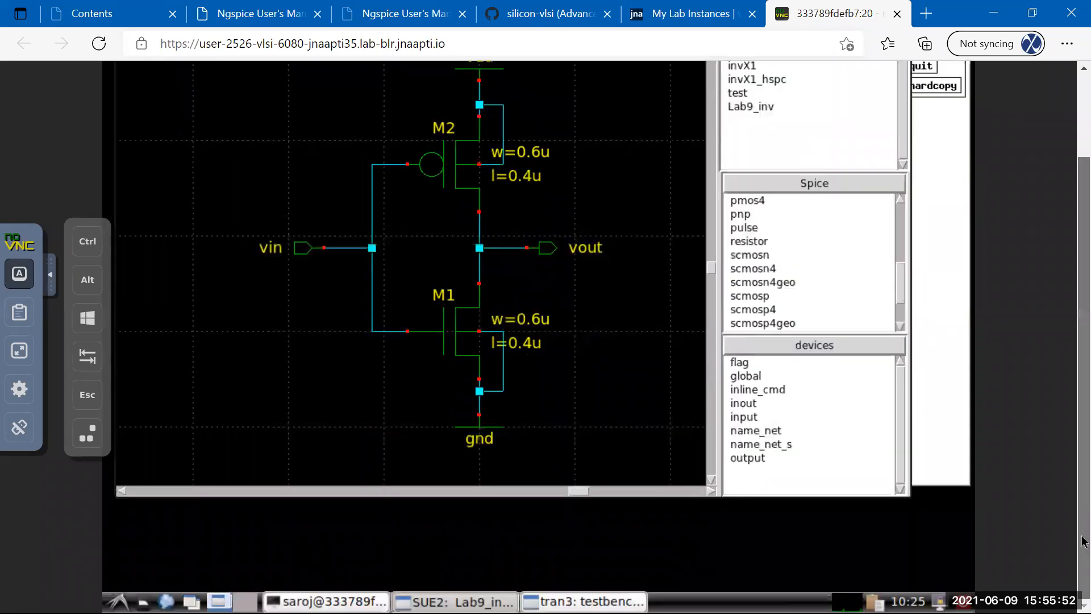
pyautogui.click(316, 600)
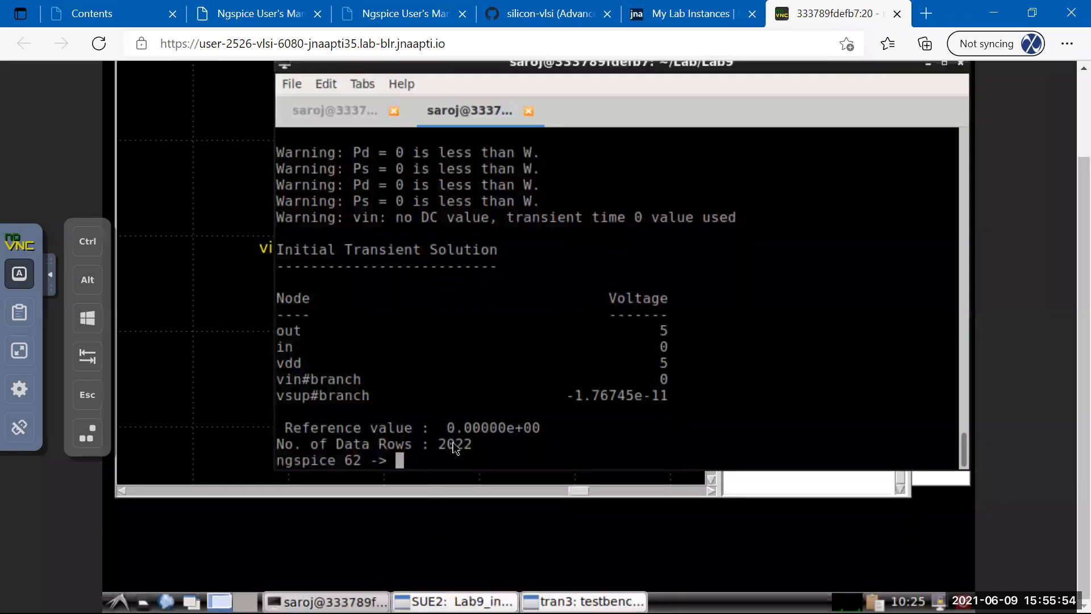
pyautogui.scroll(2, 1066, 238)
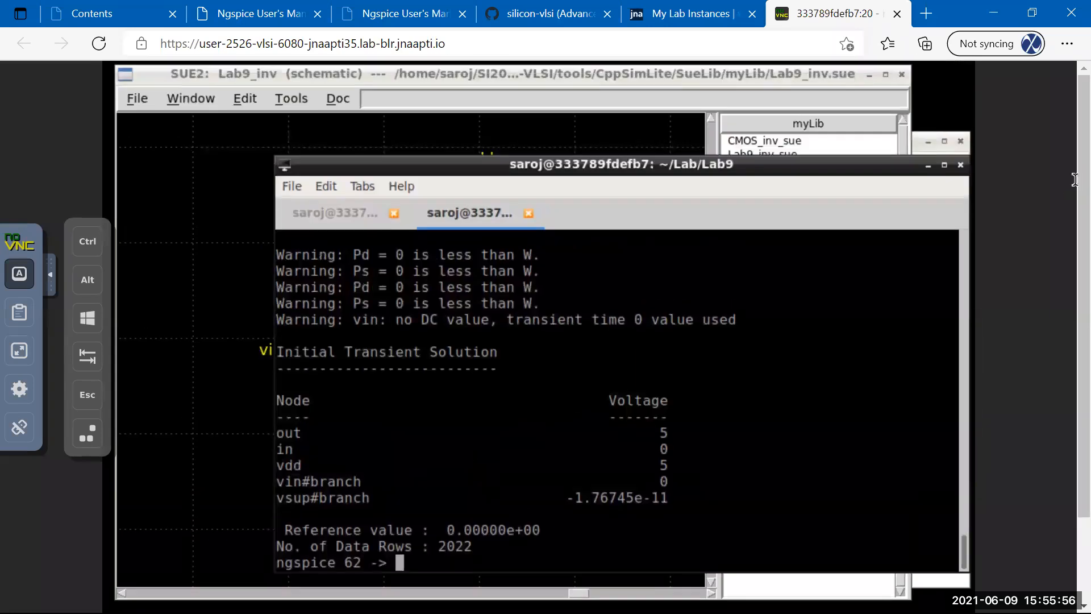
pyautogui.click(340, 214)
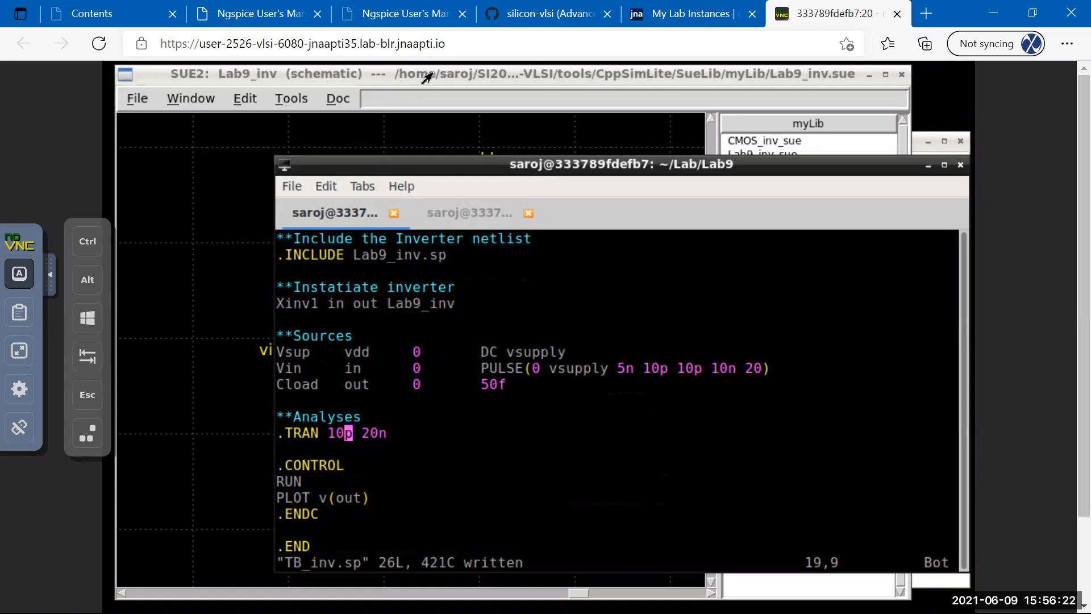
# Shift the Lab9_inv schematic window slightly left and raise it above the terminal.
pyautogui.moveTo(482, 74); pyautogui.dragTo(445, 72)
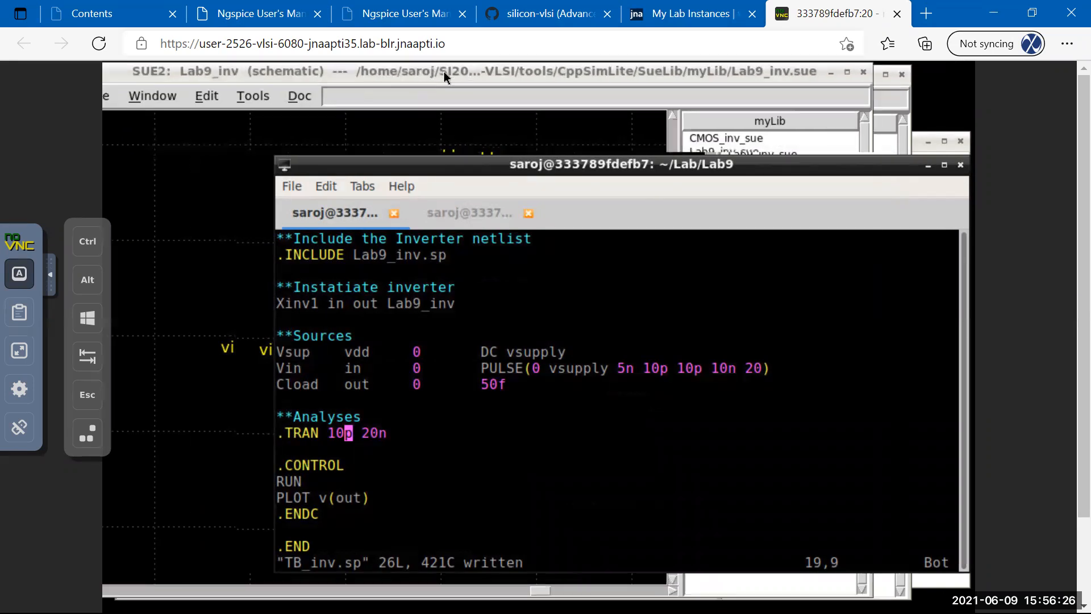
pyautogui.click(444, 74)
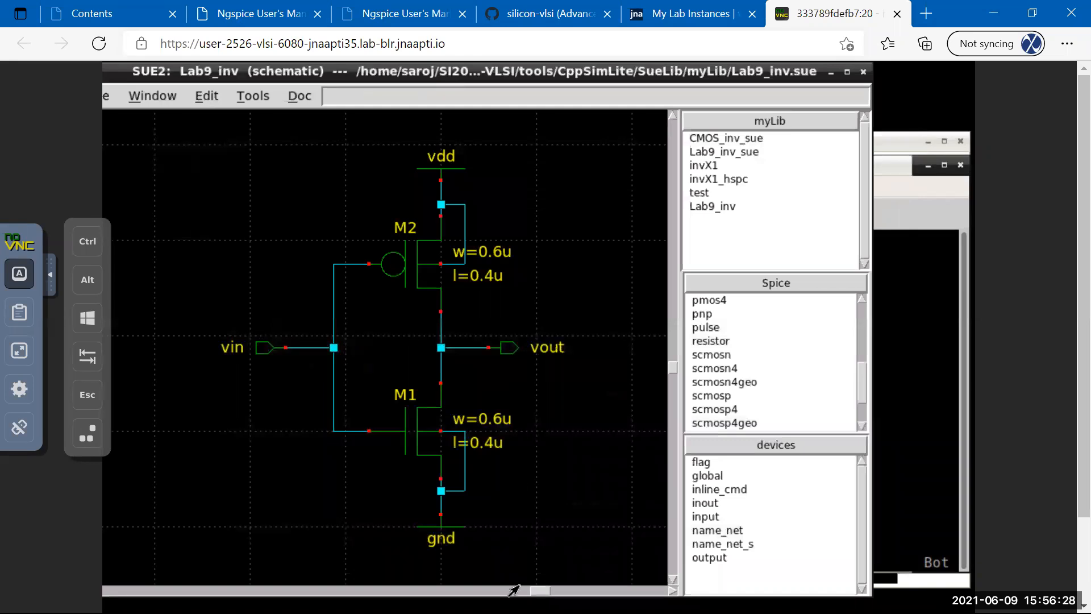
pyautogui.click(721, 544)
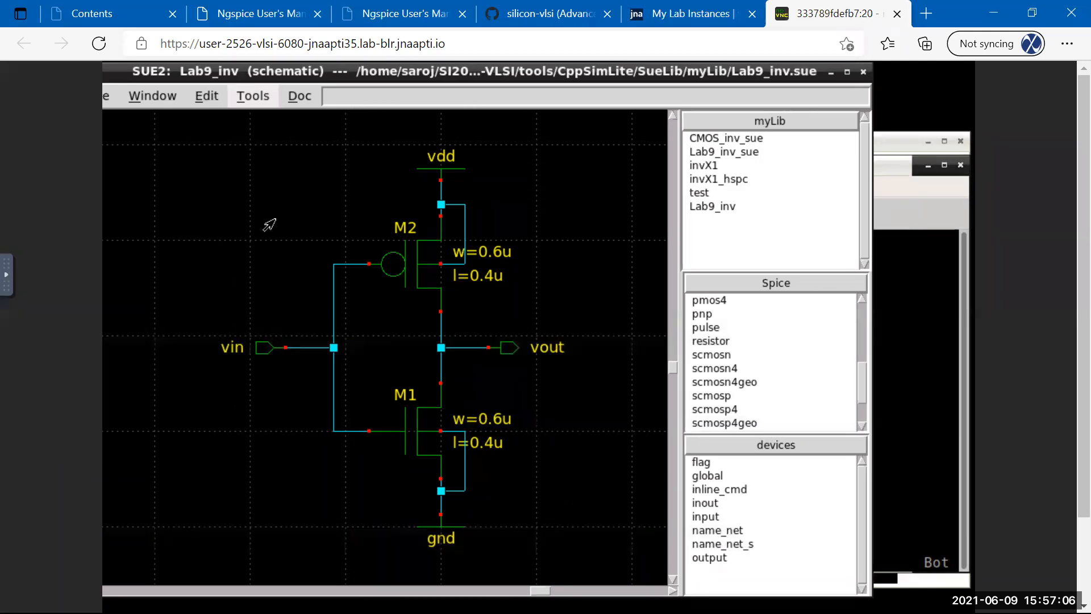
# Start a spice netlist with top subcircuit, view all Lab9 files, cancel, and return to TB_inv.sp.
pyautogui.hotkey('alt', 't')
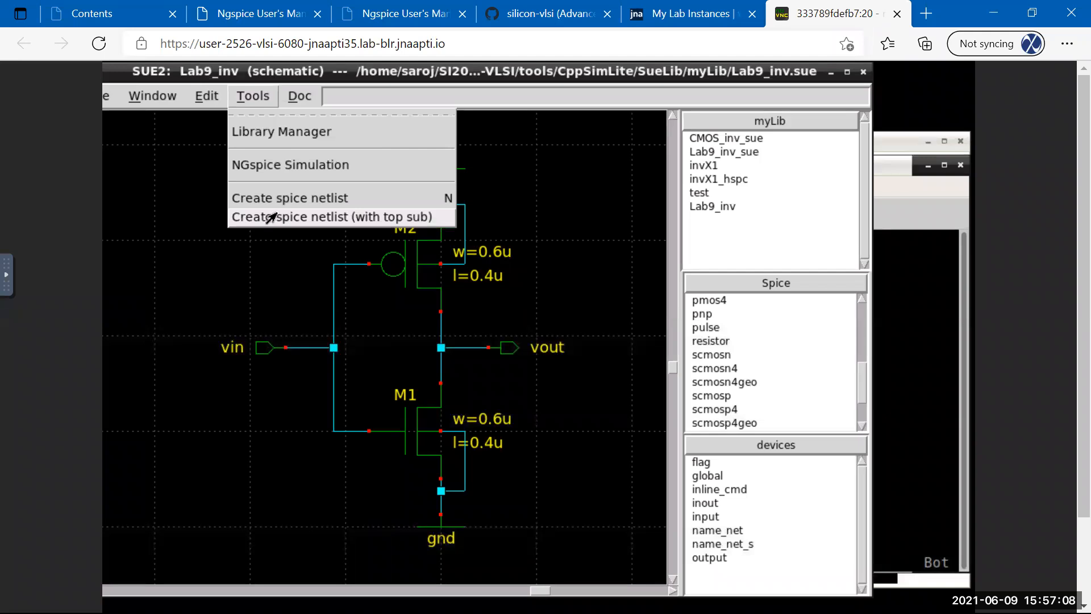
pyautogui.click(270, 219)
pyautogui.click(483, 504)
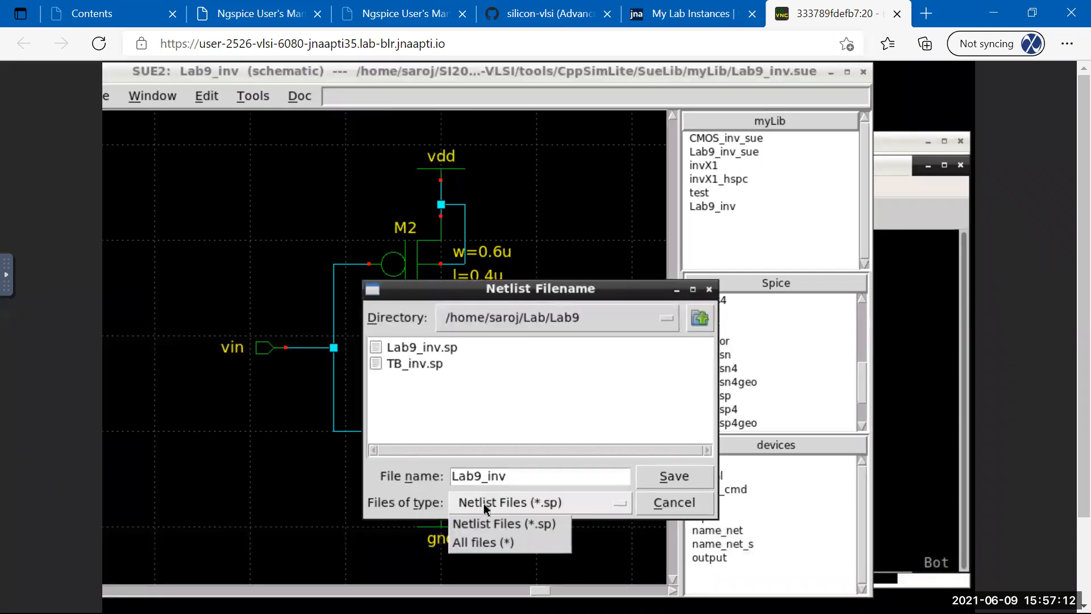
pyautogui.click(484, 543)
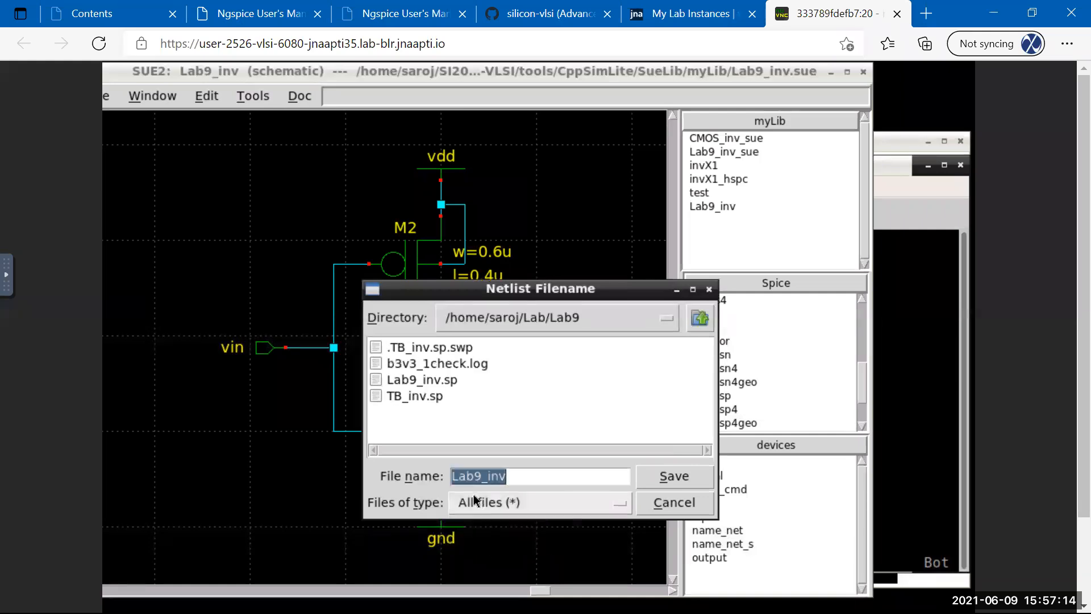
pyautogui.click(685, 502)
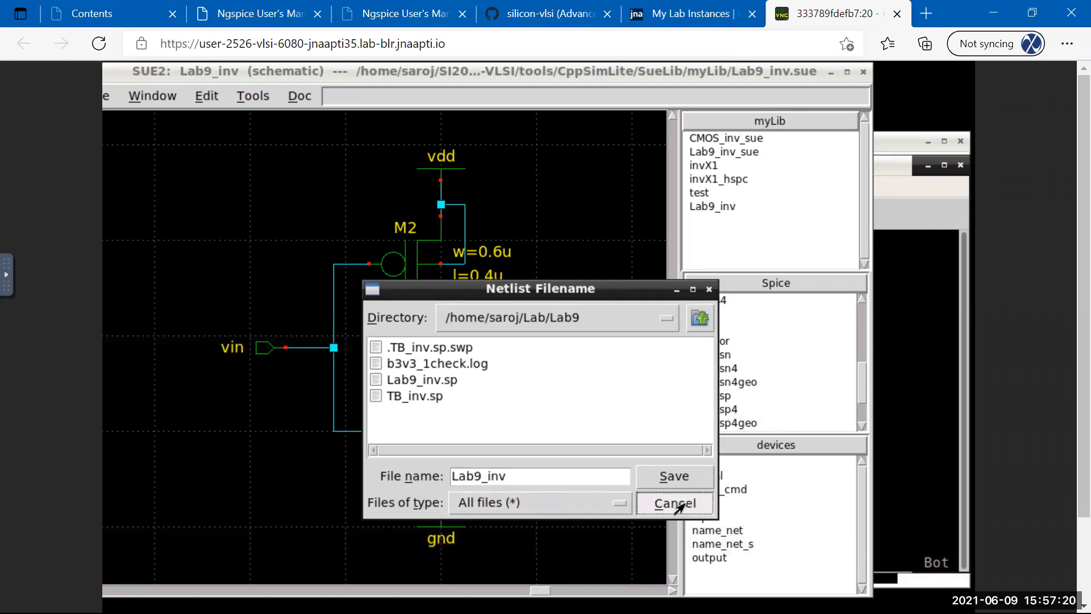
pyautogui.click(922, 298)
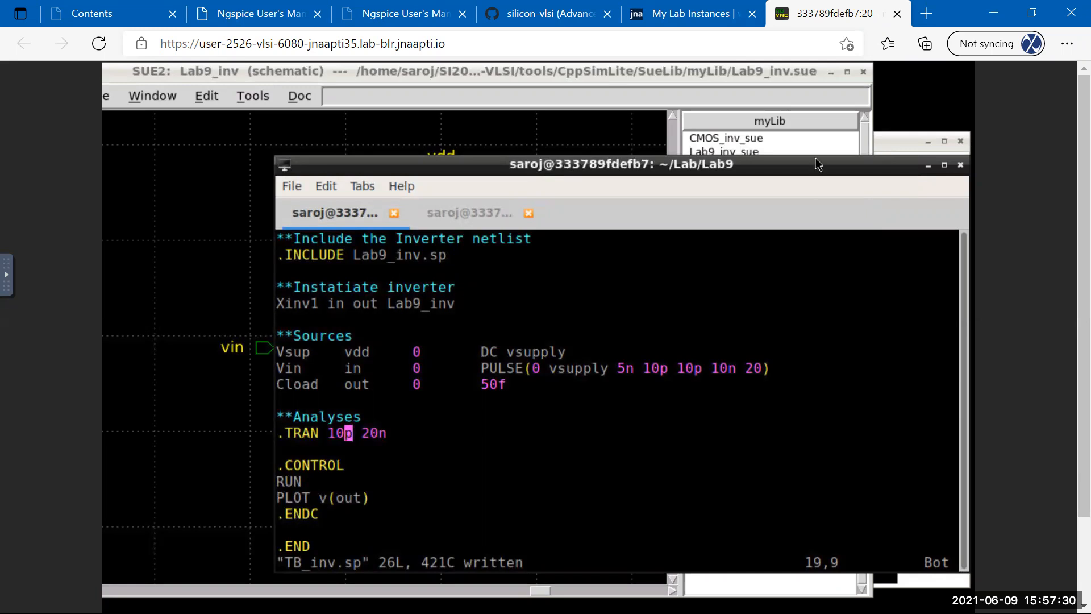
# Close the leftover ngspice plot and open a new, smaller terminal window near the top.
pyautogui.moveTo(608, 165); pyautogui.dragTo(451, 111)
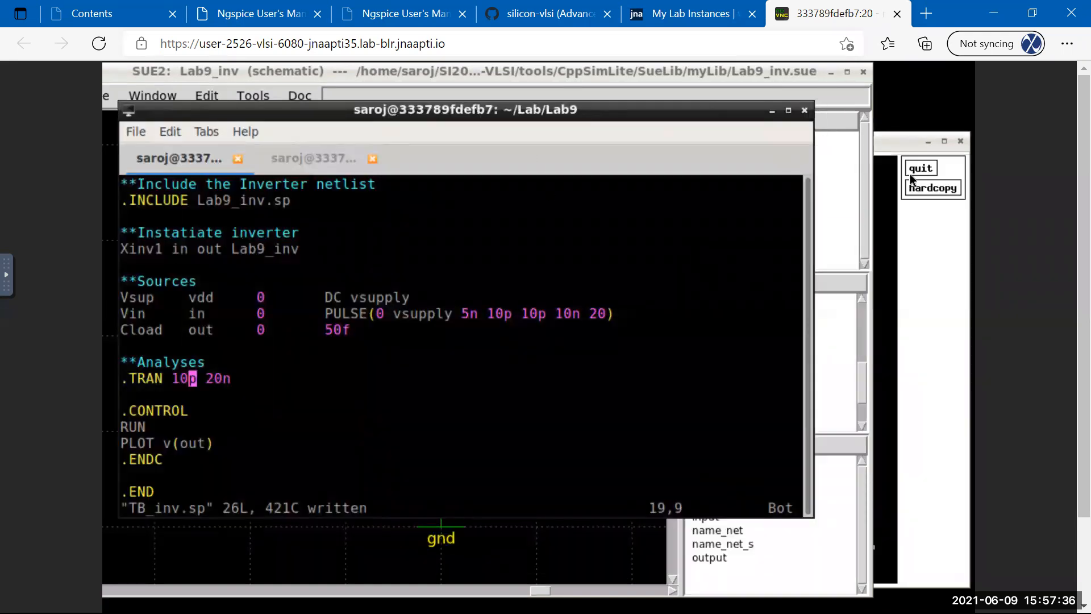
pyautogui.click(915, 169)
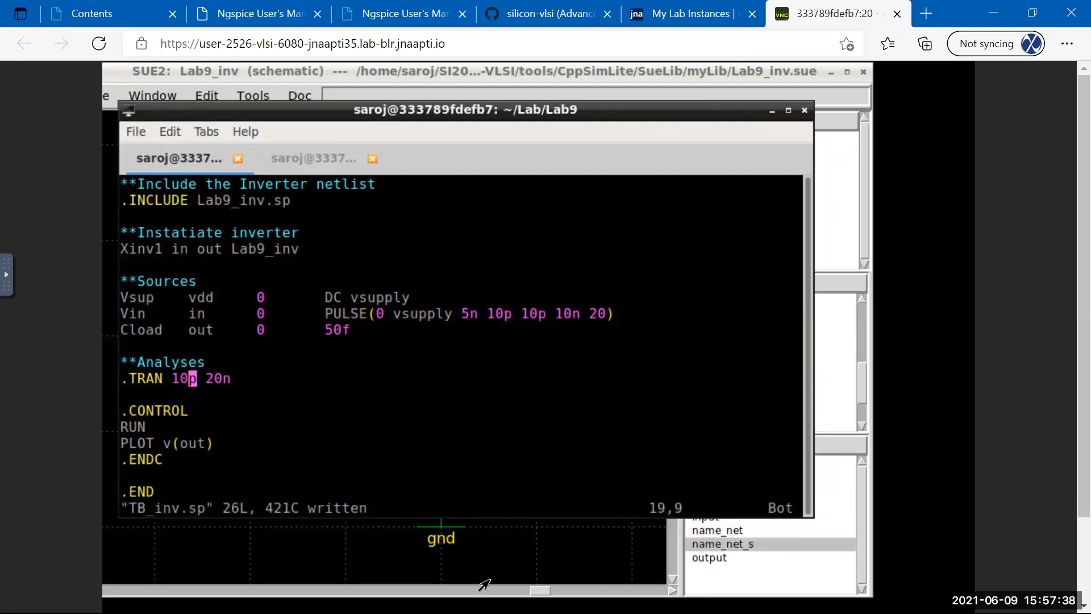
pyautogui.click(137, 131)
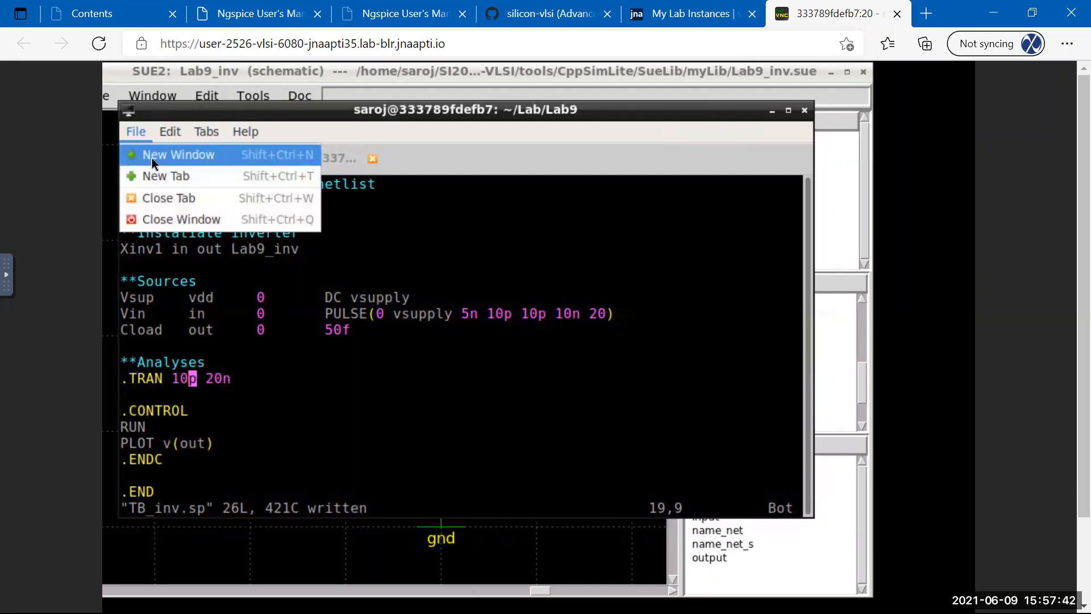
pyautogui.click(151, 158)
pyautogui.moveTo(566, 310); pyautogui.dragTo(589, 203)
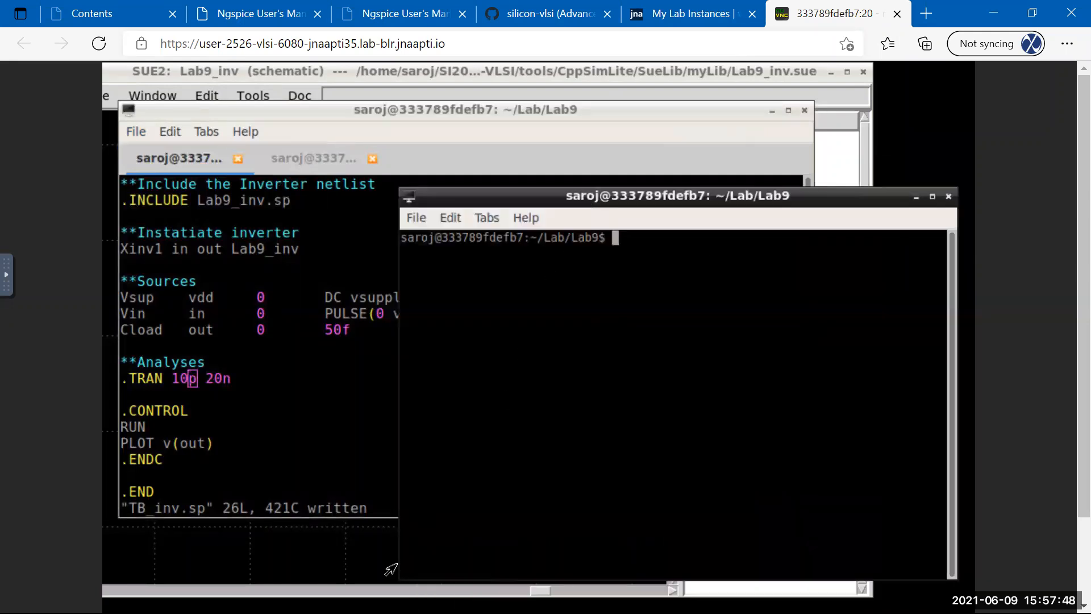
pyautogui.moveTo(404, 556); pyautogui.dragTo(502, 564)
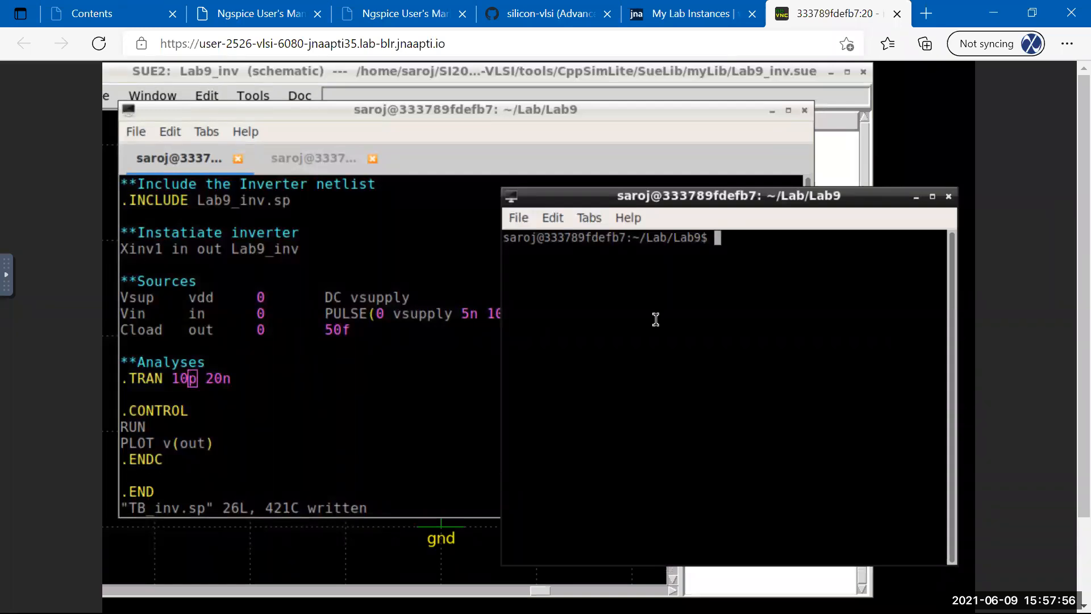
pyautogui.moveTo(783, 200); pyautogui.dragTo(791, 84)
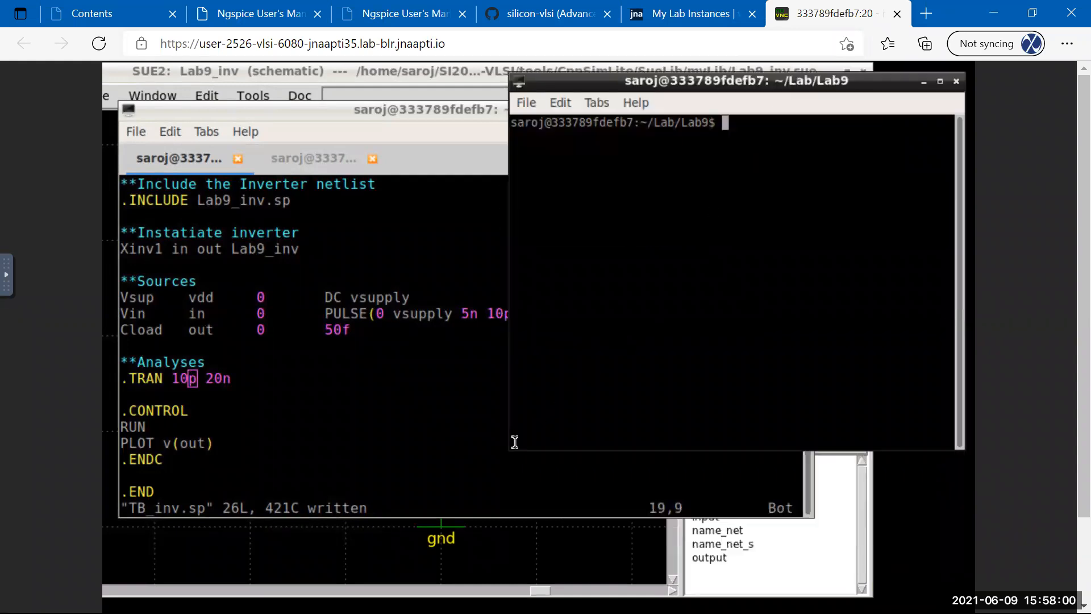
pyautogui.moveTo(482, 275); pyautogui.dragTo(441, 260)
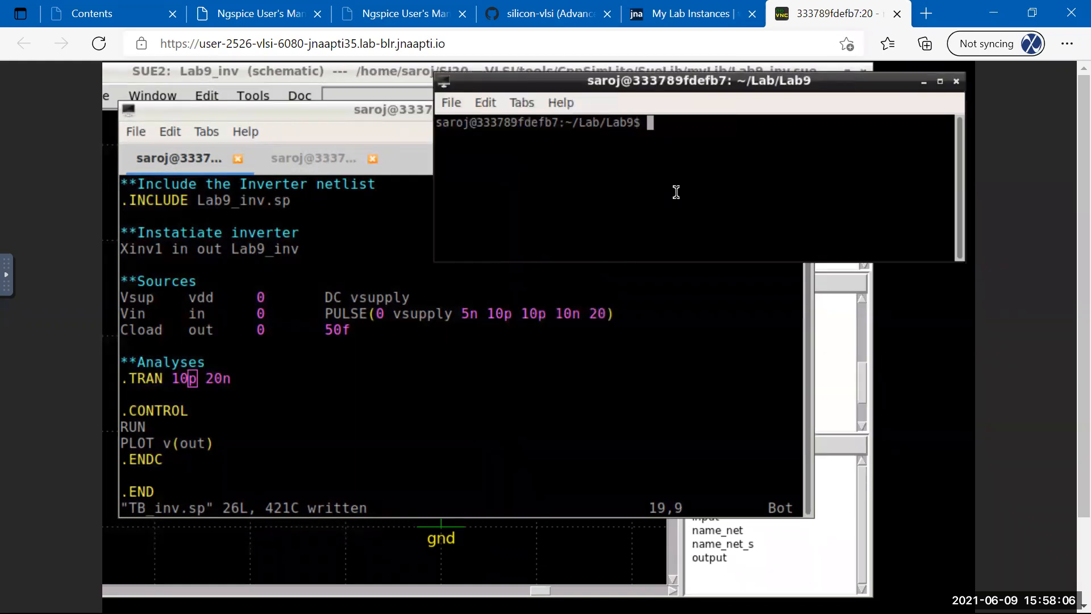
pyautogui.press('Return')
pyautogui.press('Return')
pyautogui.press('Return')
pyautogui.press('Return')
pyautogui.press('Return')
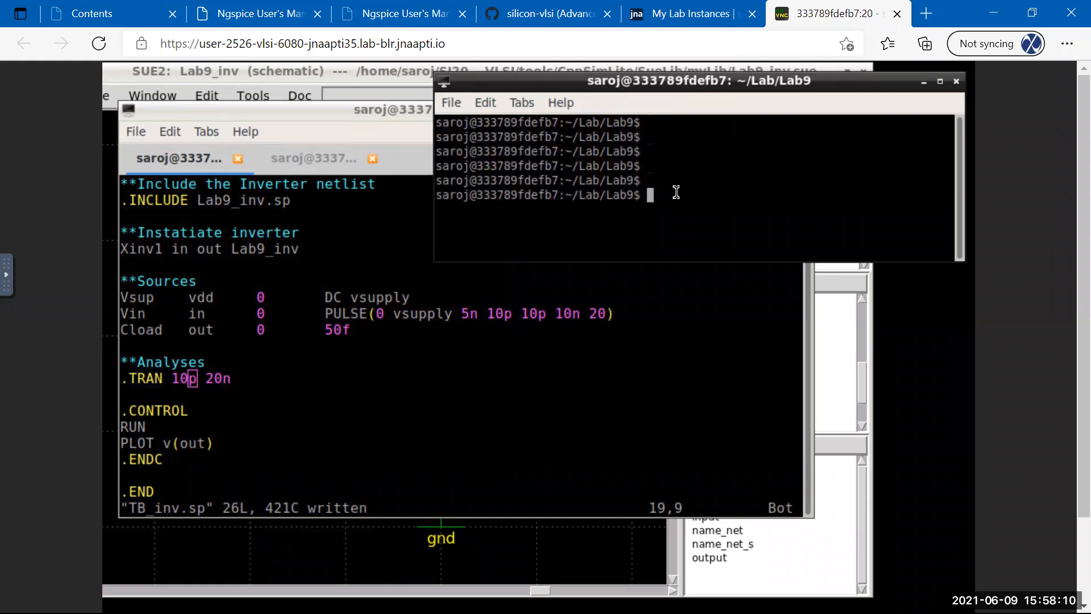
# Navigate from home into SI2021-03-CMOS-VLSI/Labs, listing each folder along the way.
pyautogui.write('cd')
pyautogui.press('Return')
pyautogui.write('ls')
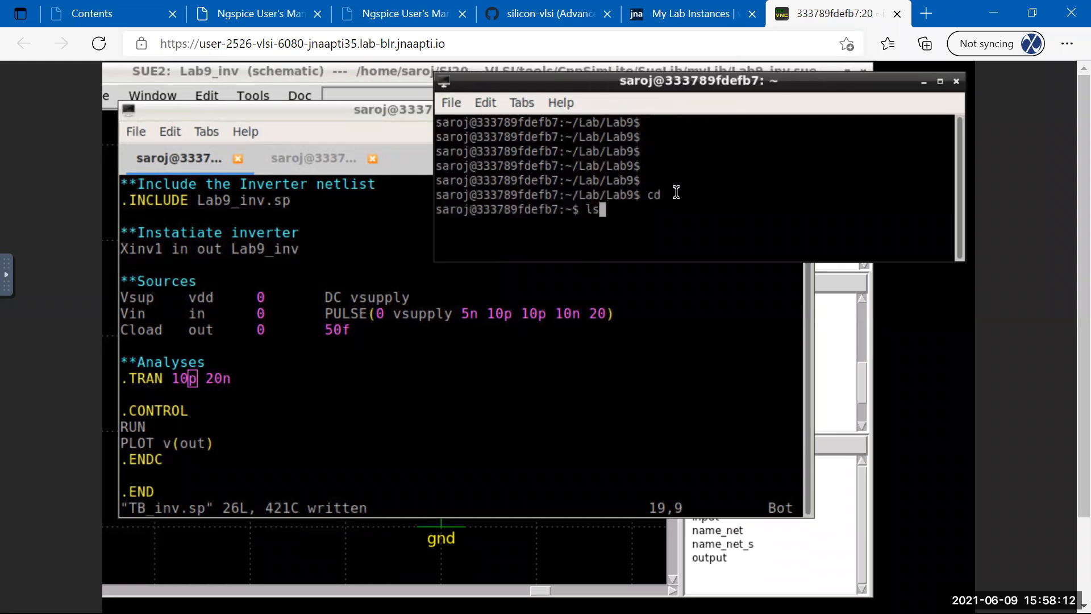
pyautogui.press('Return')
pyautogui.write('cd SI2021-03-CMOS-VLSI/')
pyautogui.press('Tab')
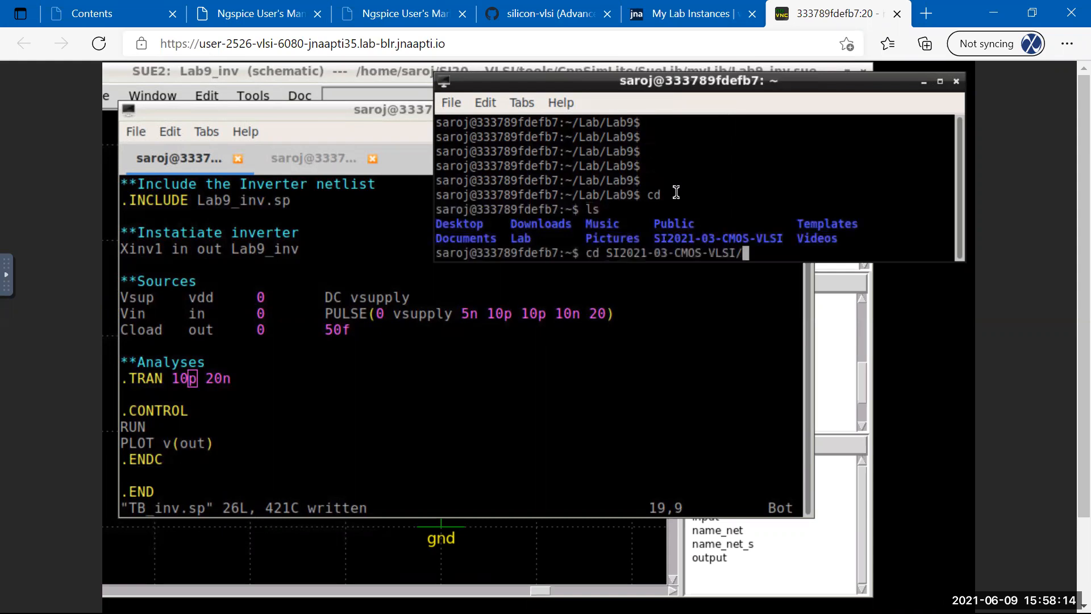
pyautogui.press('Return')
pyautogui.write('ls')
pyautogui.press('Return')
pyautogui.write('cd L')
pyautogui.press('Tab')
pyautogui.press('Return')
pyautogui.write('ls')
pyautogui.press('Return')
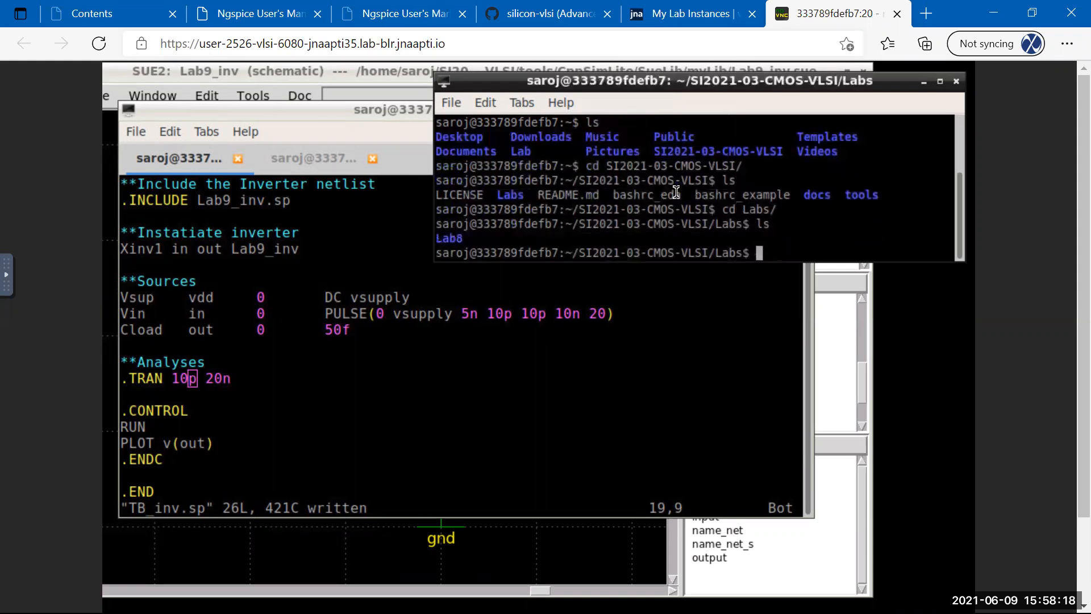
# Create a Lab9 folder in Labs and list to confirm it exists.
pyautogui.write('mkdir Lab9')
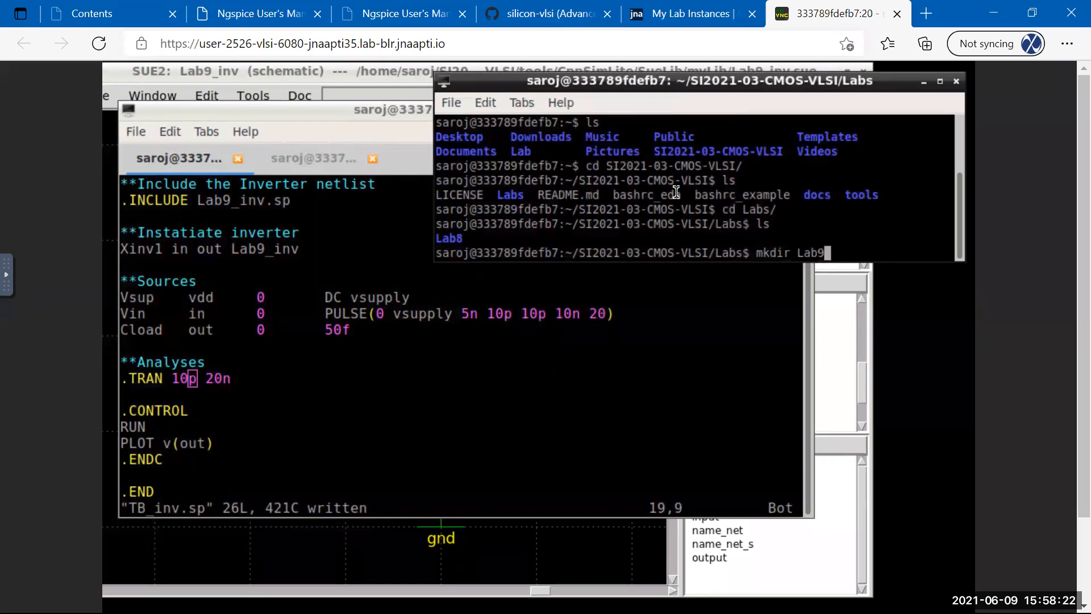
pyautogui.press('Return')
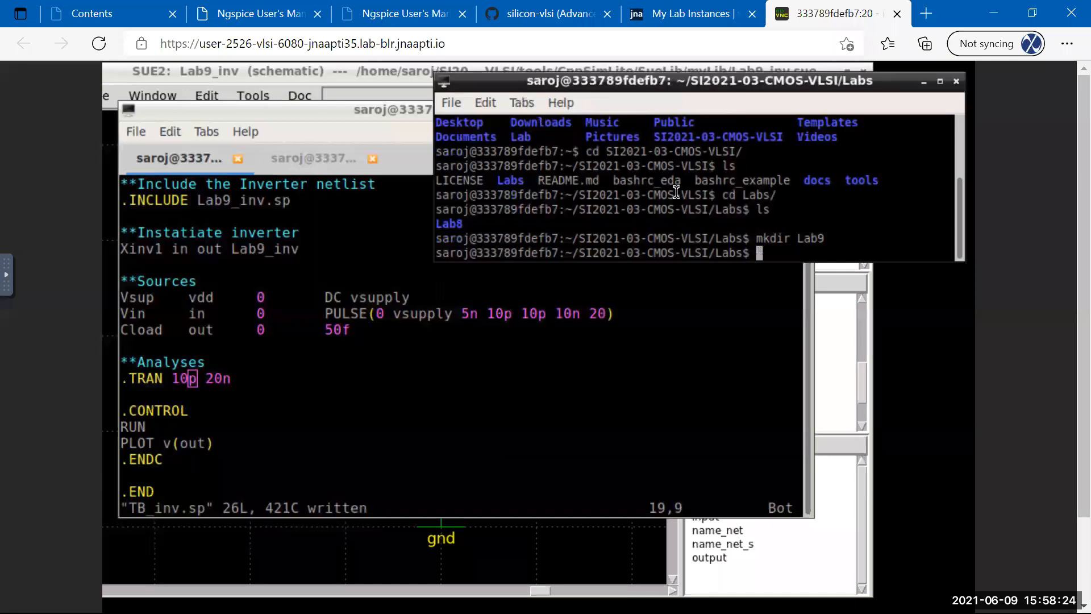
pyautogui.write('ls')
pyautogui.press('Return')
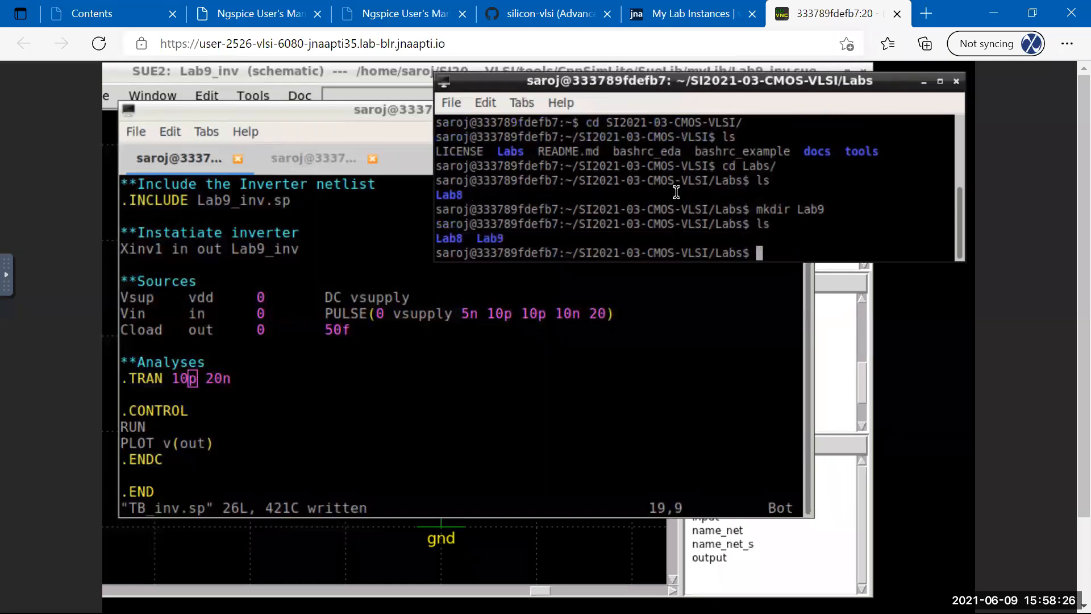
# Copy ~/Lab/Lab9/TB_inv.sp into the new Lab9 folder.
pyautogui.write('cp ~/Lab/Lab9')
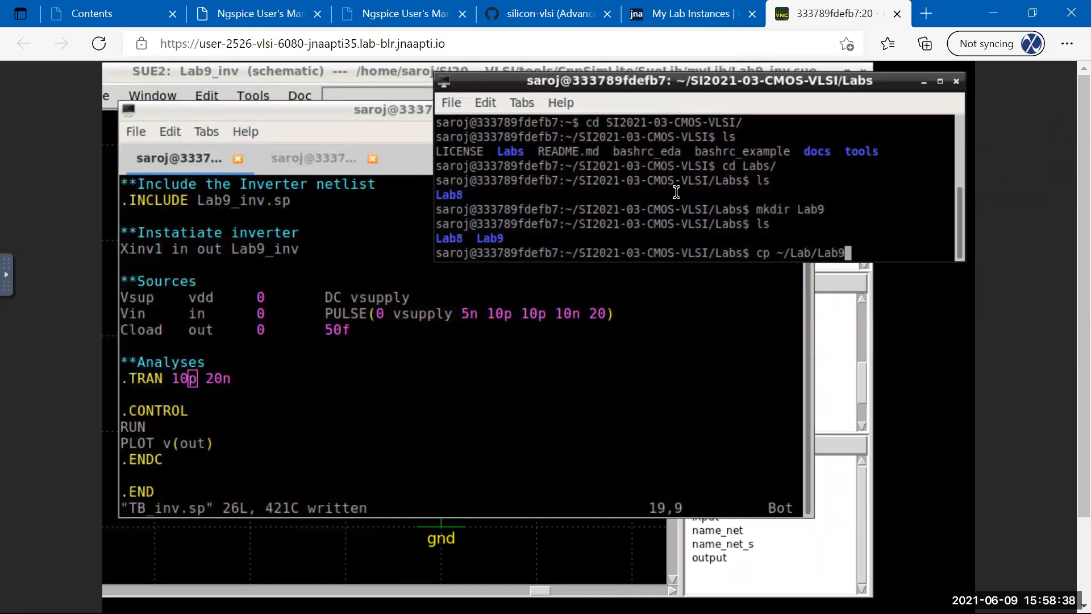
pyautogui.press('Tab')
pyautogui.press('Tab')
pyautogui.press('Tab')
pyautogui.write('/')
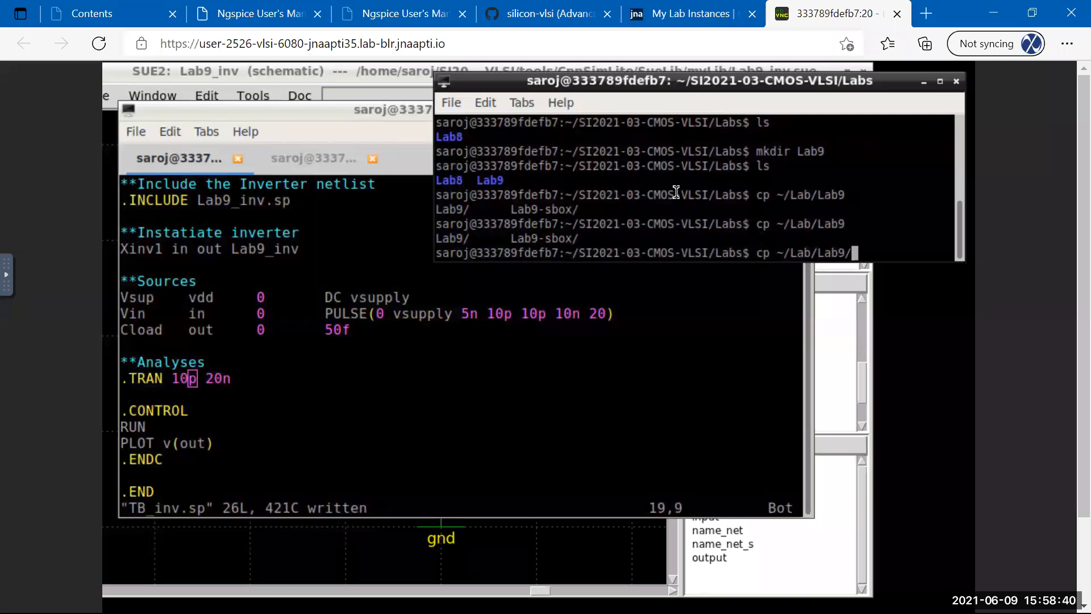
pyautogui.write('TB')
pyautogui.press('Tab')
pyautogui.write('Lab9/')
pyautogui.press('Return')
pyautogui.write('.')
pyautogui.press('Return')
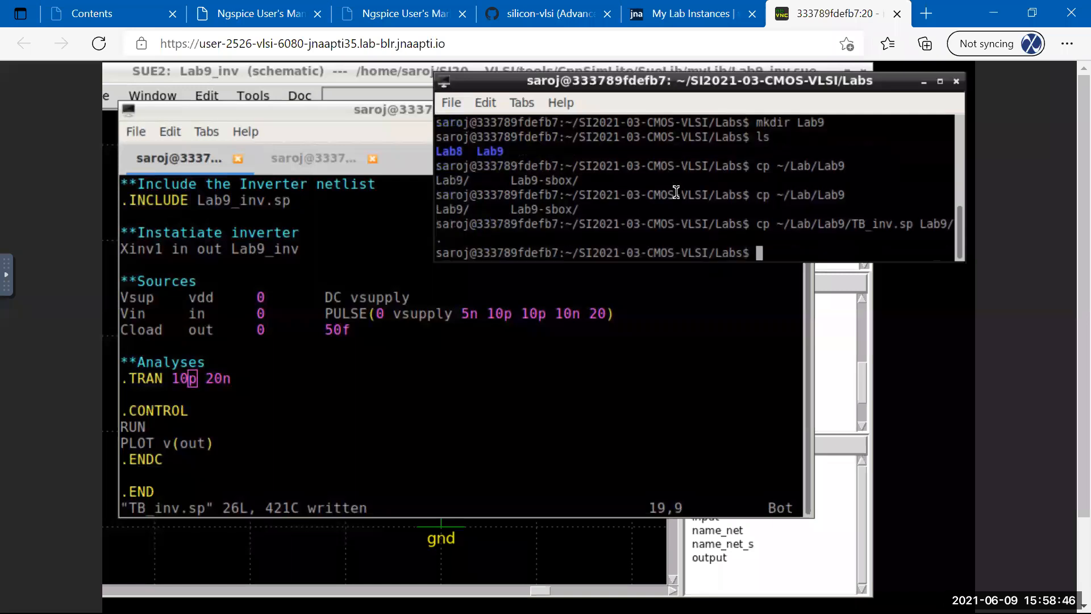
# Start a git command and reconnect the dropped noVNC session.
pyautogui.press('Return')
pyautogui.press('Return')
pyautogui.press('Return')
pyautogui.press('Return')
pyautogui.press('Return')
pyautogui.write('git')
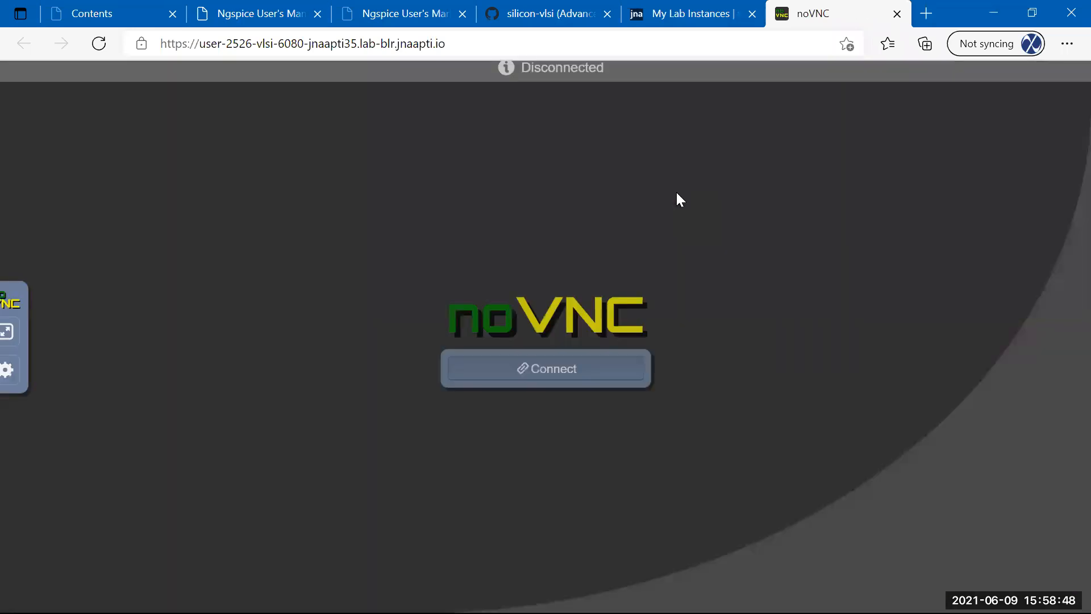
pyautogui.click(533, 384)
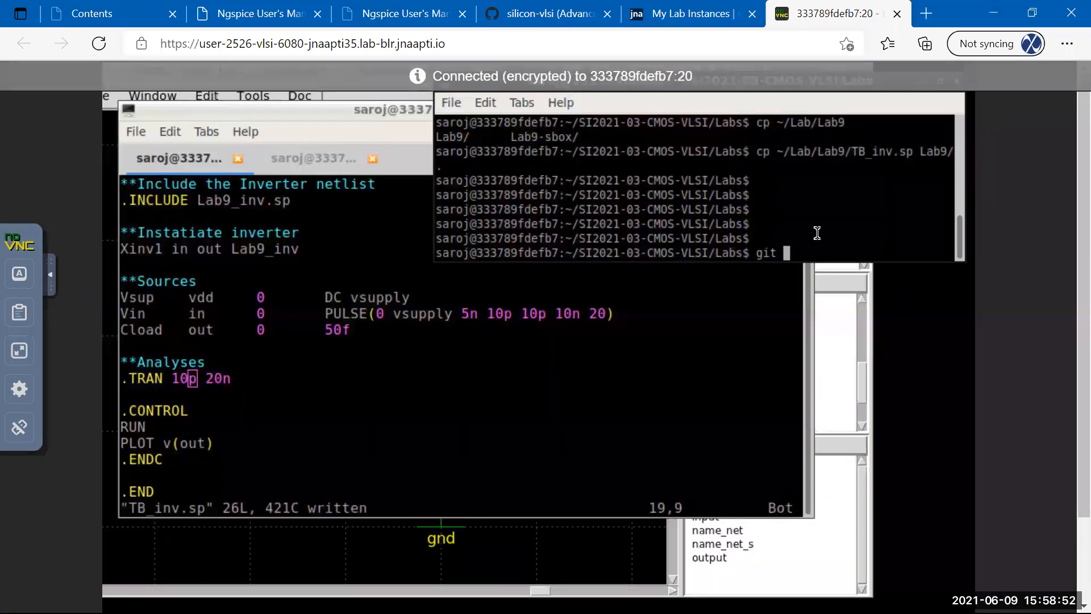
# Run git status and scroll through the list of changed files.
pyautogui.write('status')
pyautogui.press('Return')
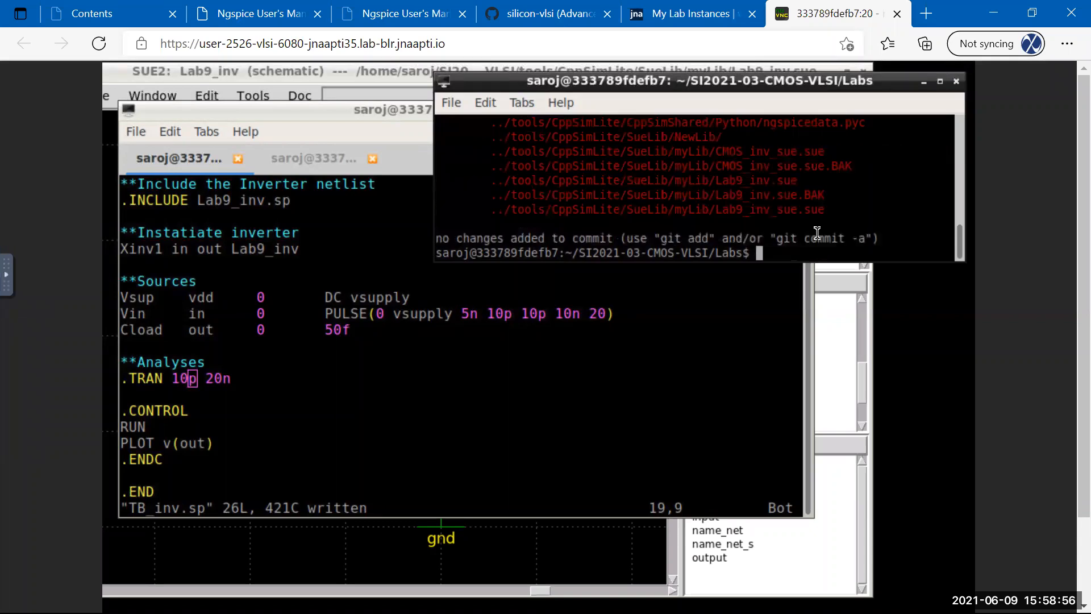
pyautogui.scroll(2, 810, 228)
pyautogui.scroll(3, 808, 223)
pyautogui.scroll(-5, 807, 222)
# Stage the Lab9 folder with git add Lab9.
pyautogui.write('git add Lab9')
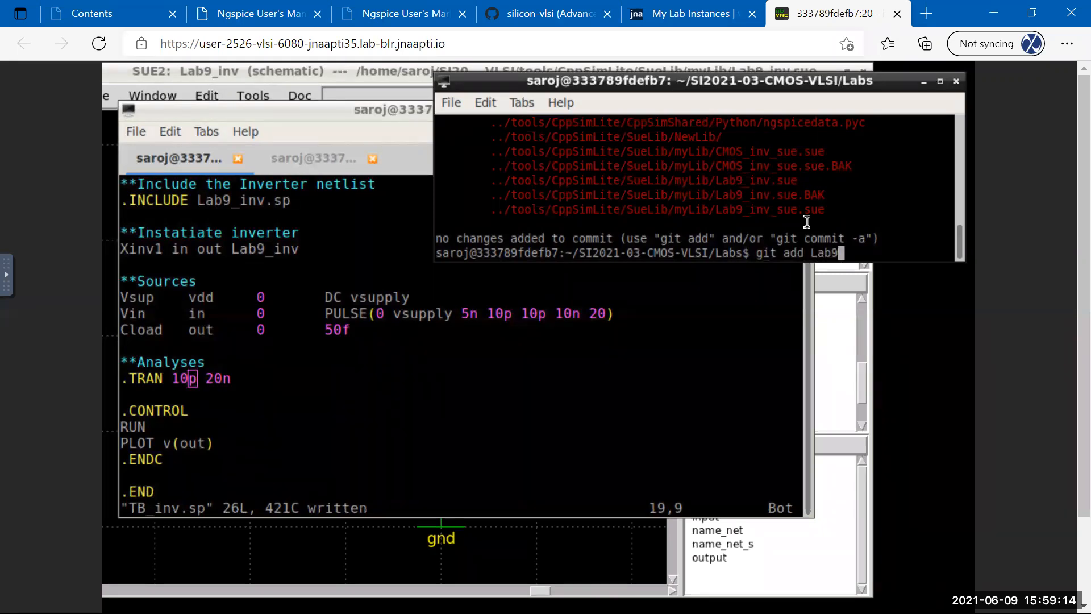
pyautogui.press('Return')
# Commit all changes with the message "adding Lab9" using -a.
pyautogui.write('git commit -m " adi')
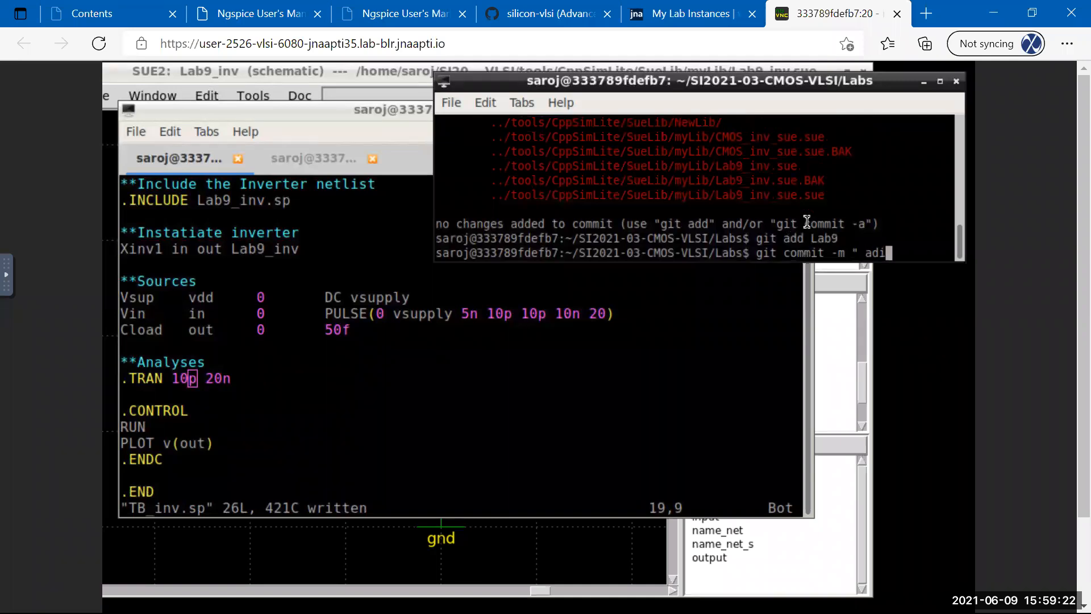
pyautogui.press('BackSpace')
pyautogui.press('BackSpace')
pyautogui.press('BackSpace')
pyautogui.press('BackSpace')
pyautogui.write('adding Lab9" ')
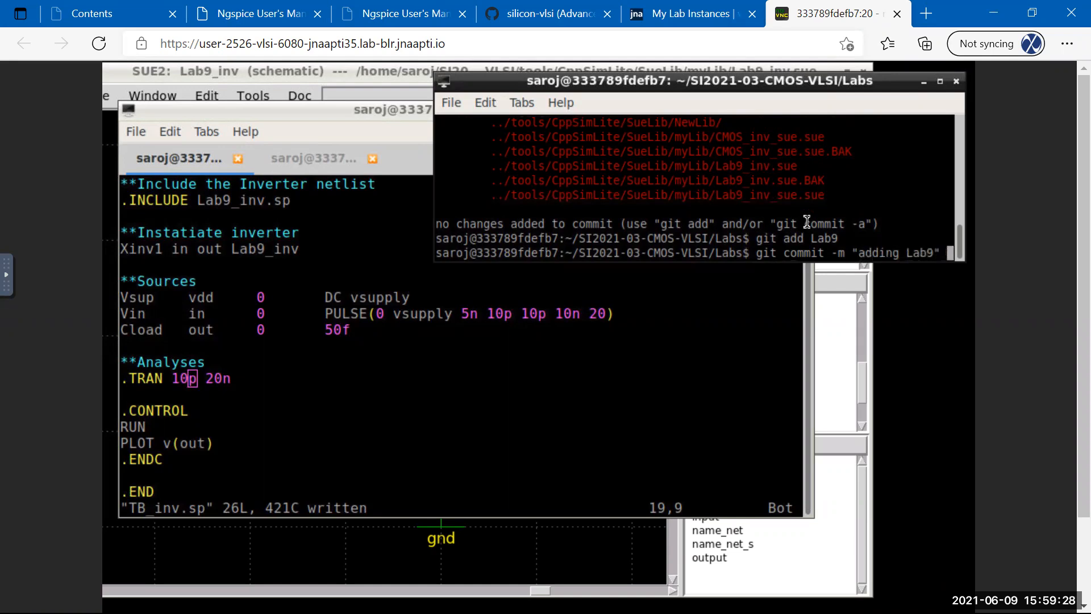
pyautogui.write('commit')
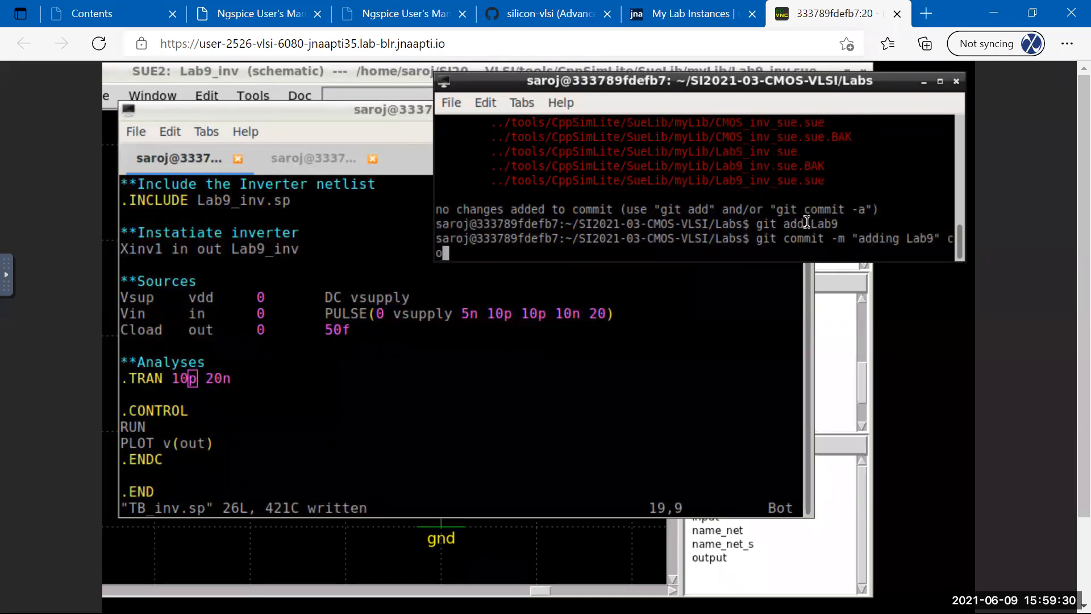
pyautogui.press('BackSpace')
pyautogui.press('BackSpace')
pyautogui.press('BackSpace')
pyautogui.press('BackSpace')
pyautogui.press('BackSpace')
pyautogui.press('BackSpace')
pyautogui.write('-a')
pyautogui.press('Return')
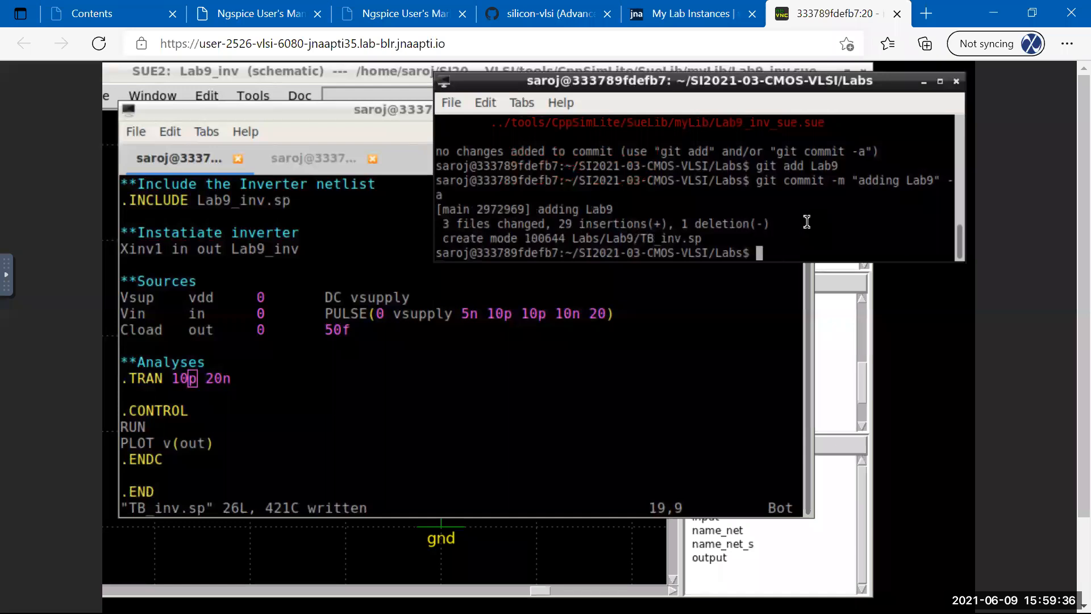
# Run git push with the GitHub username and password; the remote rejects it.
pyautogui.write('git push')
pyautogui.press('Return')
pyautogui.write('sili')
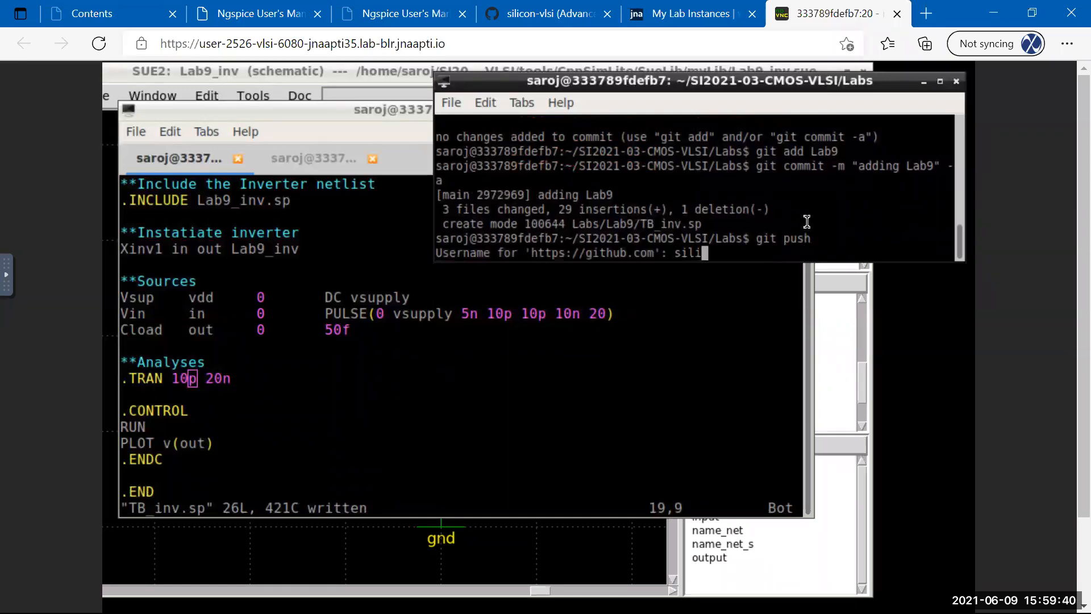
pyautogui.write('con-vlsi')
pyautogui.press('Return')
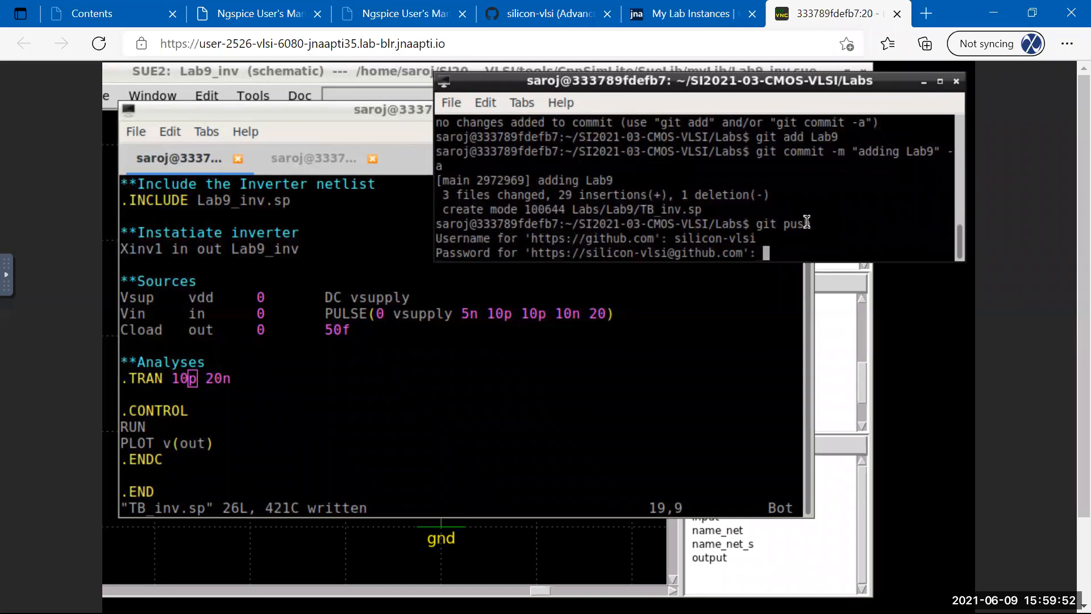
pyautogui.press('Return')
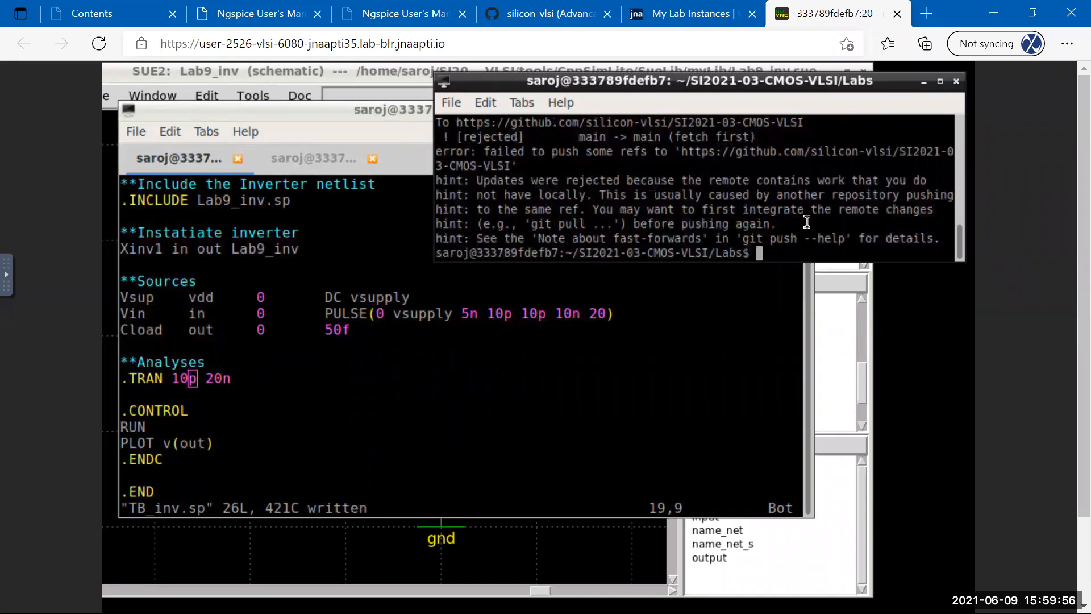
pyautogui.write('git pull')
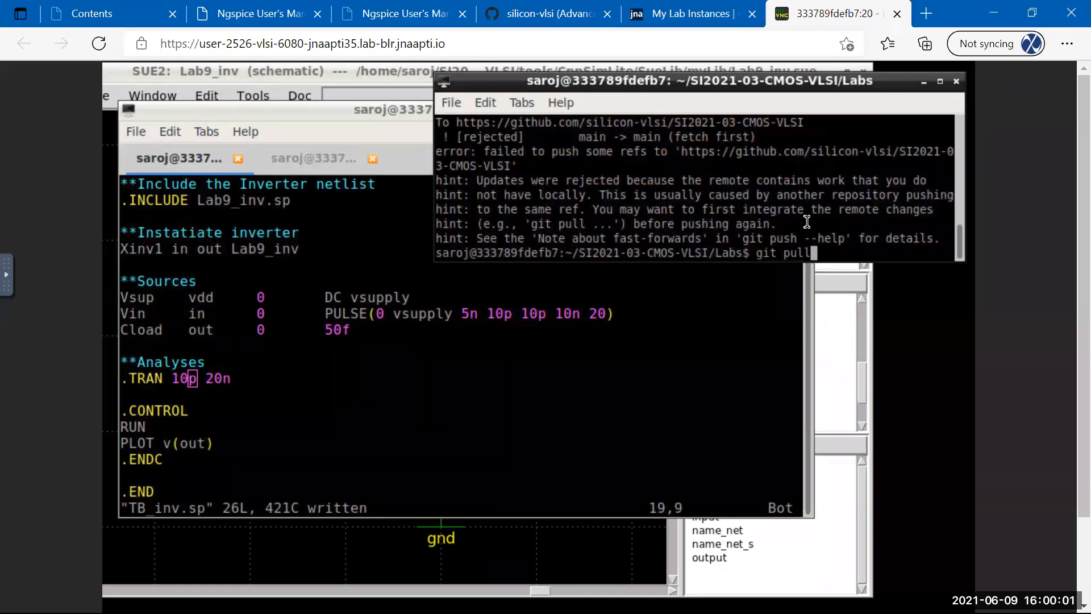
# Pull and merge the remote README.md change, then push to GitHub with credentials.
pyautogui.press('Return')
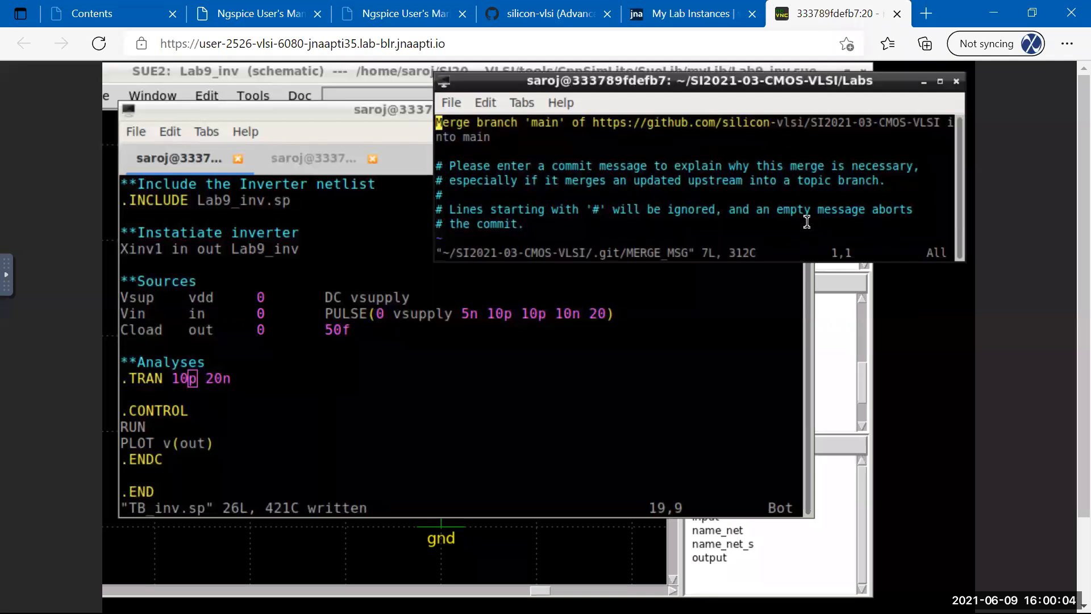
pyautogui.write(':wq')
pyautogui.press('Return')
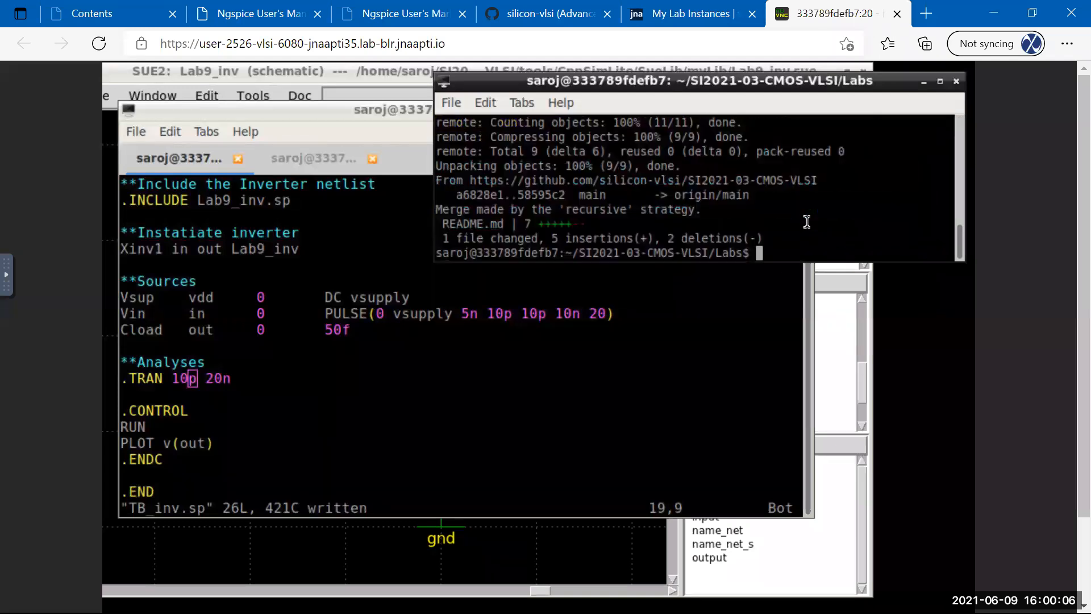
pyautogui.write('git push')
pyautogui.press('Return')
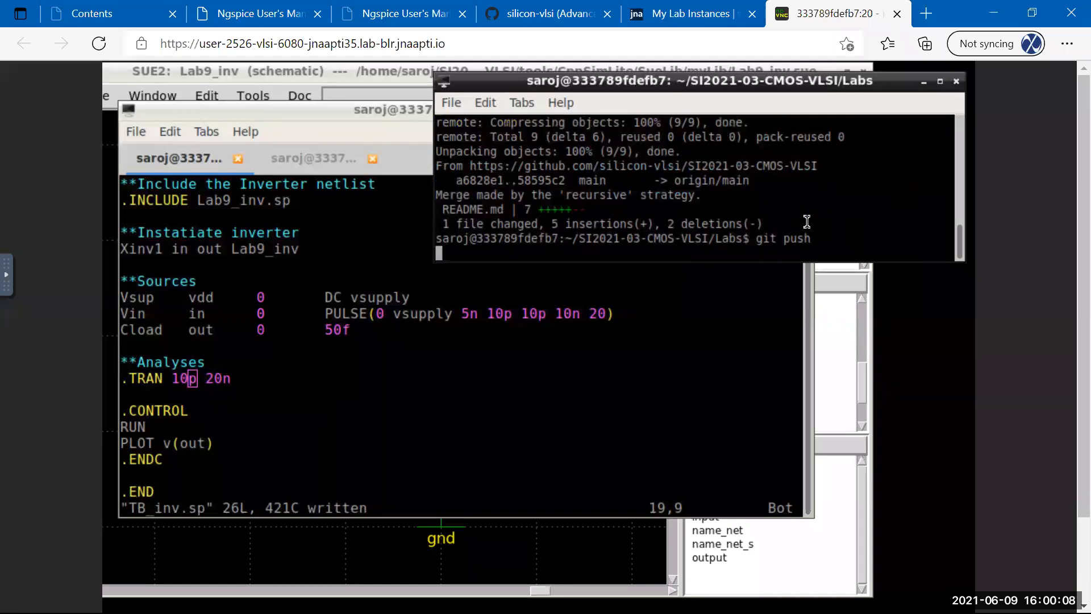
pyautogui.write('silicon-vlsi')
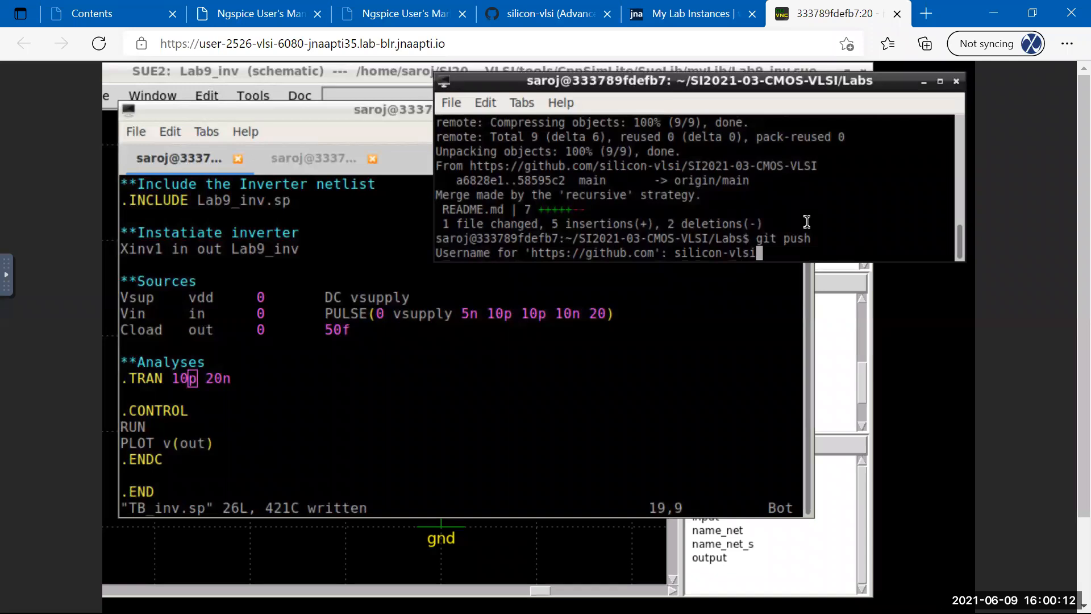
pyautogui.press('Return')
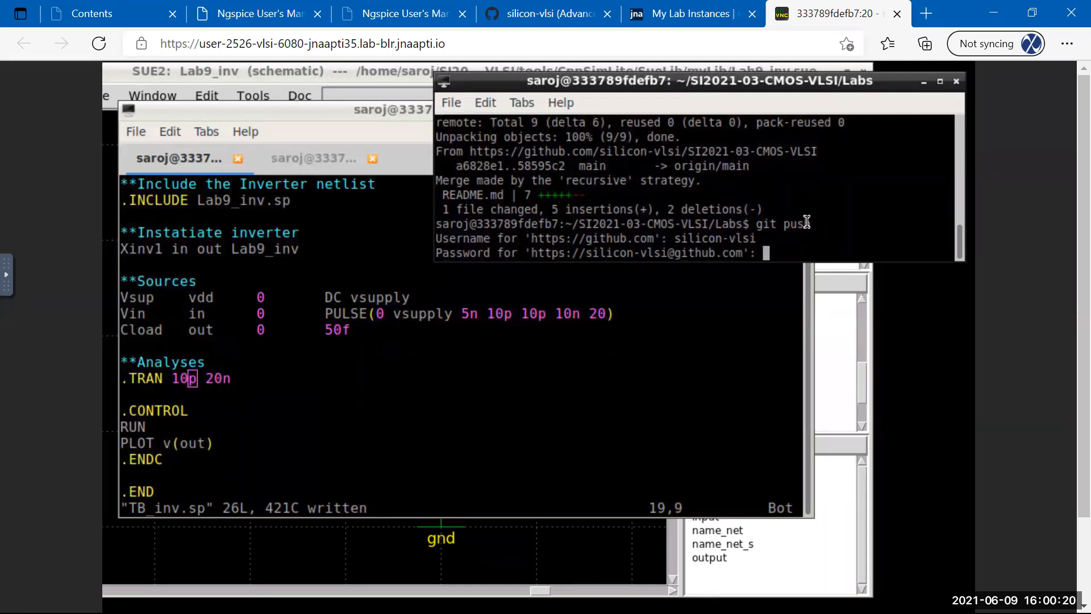
pyautogui.press('Return')
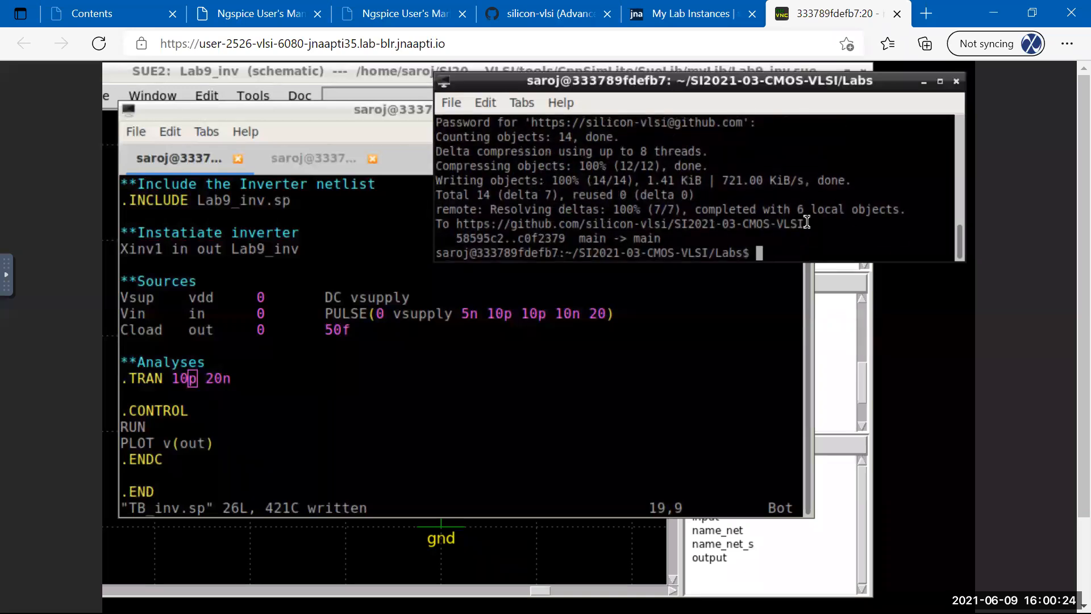
# List the Labs folder and bring the TB_inv.sp editor terminal forward.
pyautogui.press('Return')
pyautogui.press('Return')
pyautogui.press('Return')
pyautogui.write('ls')
pyautogui.press('Return')
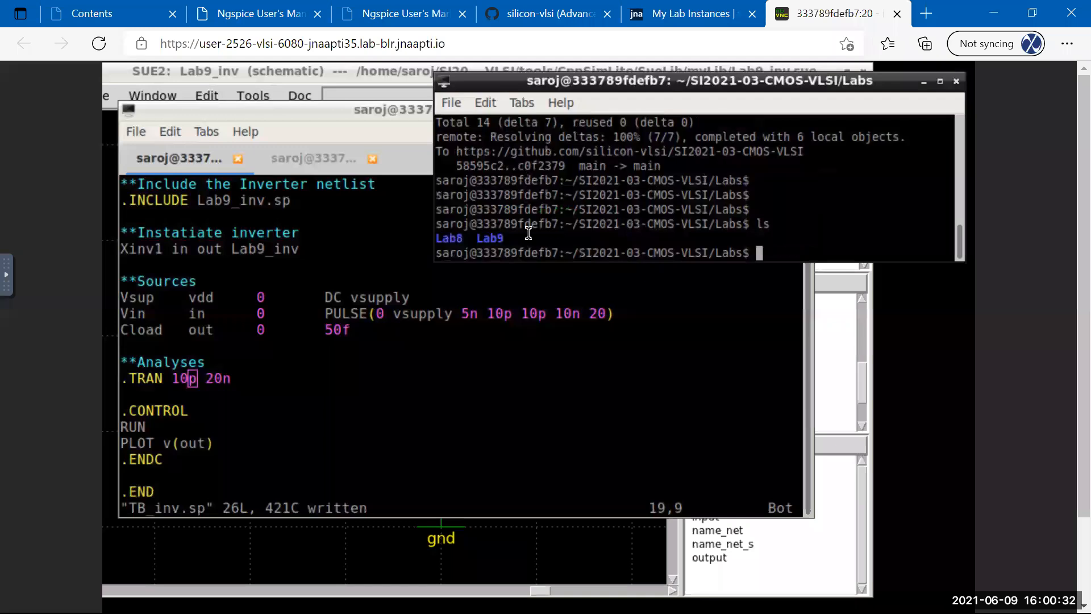
pyautogui.click(395, 383)
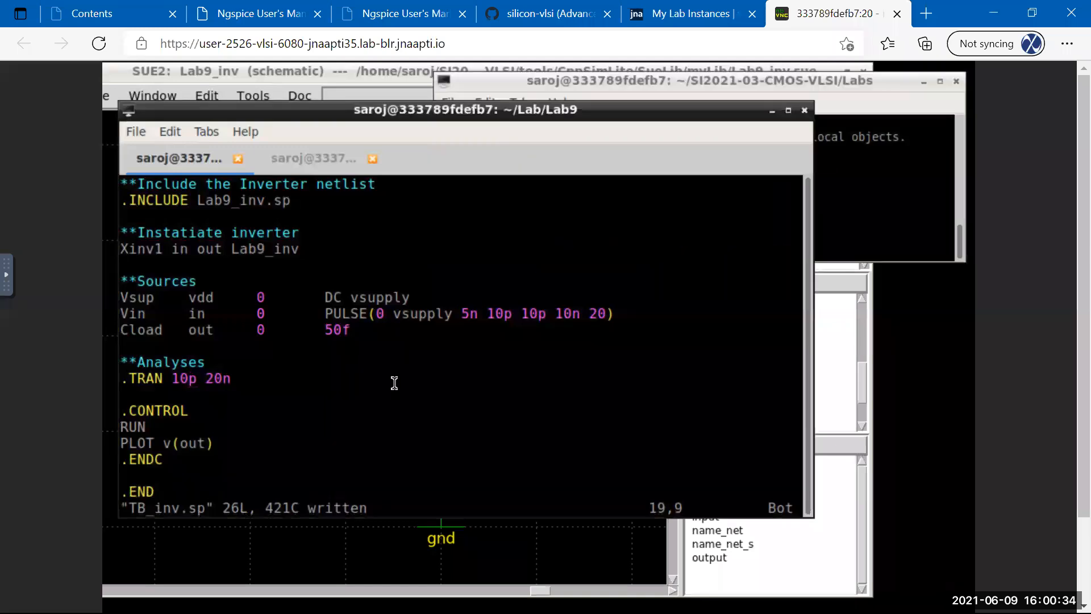
# Save and quit TB_inv.sp with :wq, then reopen it in vim.
pyautogui.write(':wq')
pyautogui.press('Return')
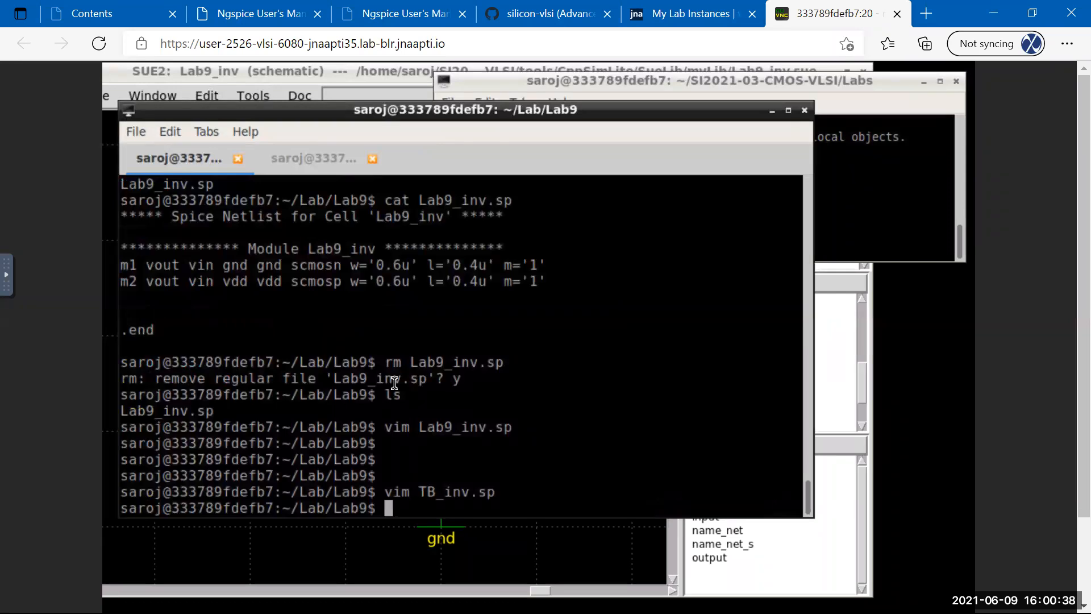
pyautogui.press('Up')
pyautogui.press('Return')
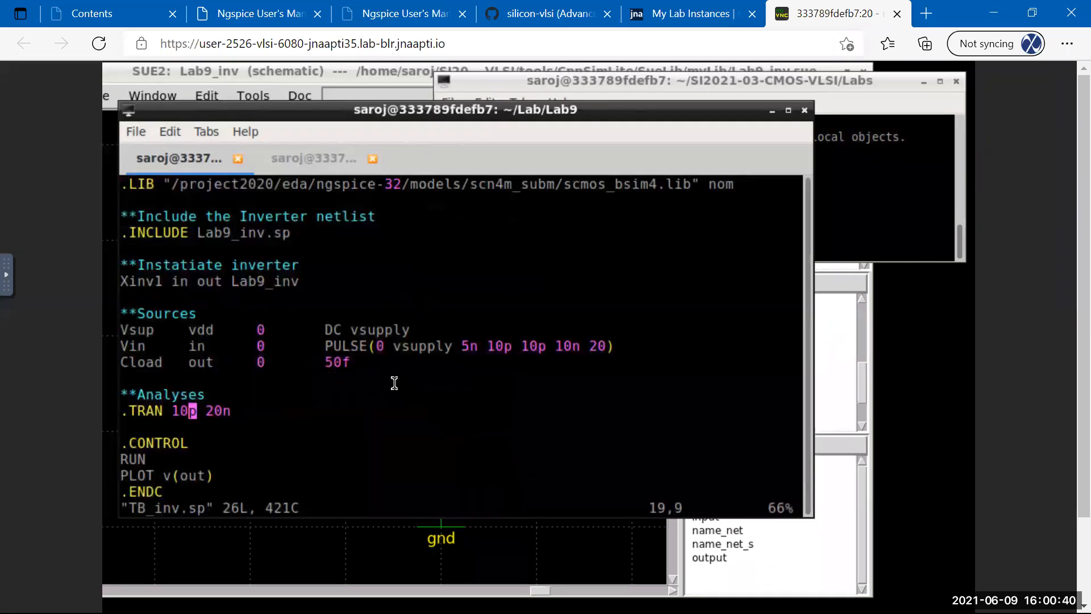
# Switch to the ngspice tab and add a new terminal tab from the menu.
pyautogui.hotkey('ctrl', 'pagedown')
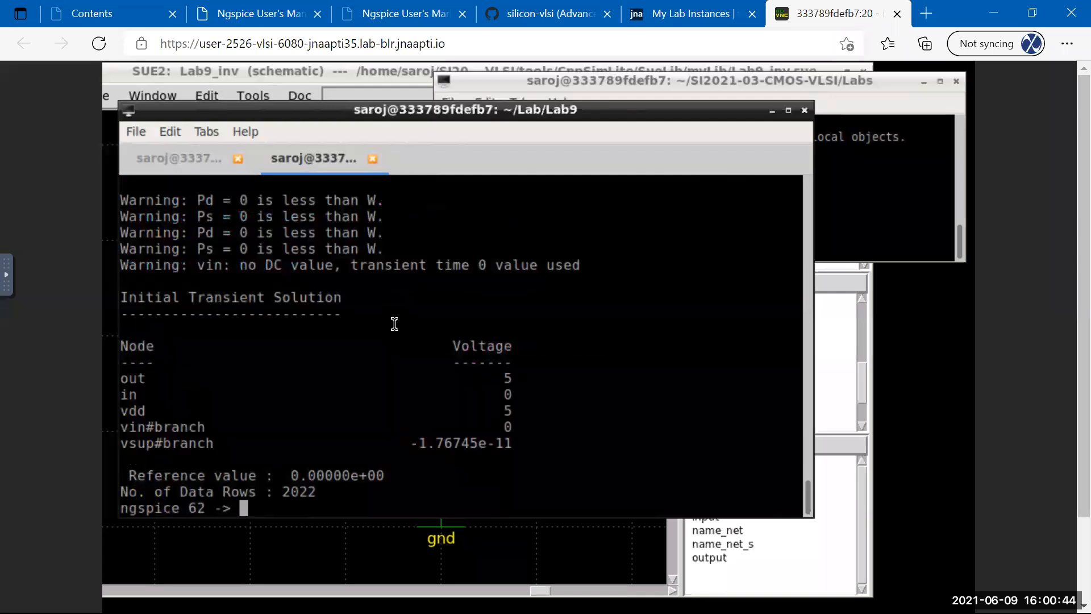
pyautogui.click(137, 133)
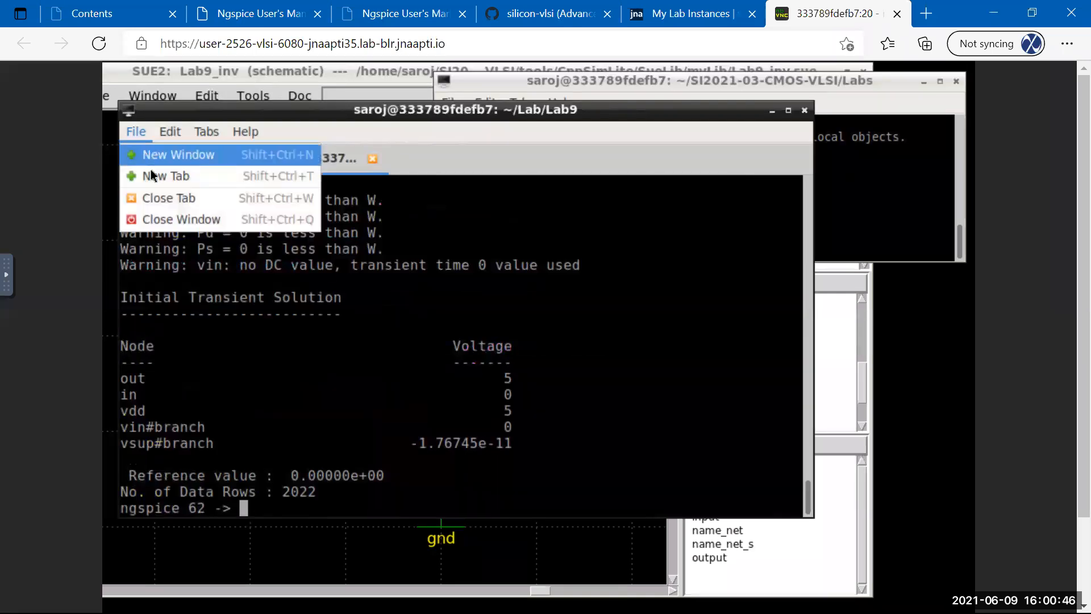
pyautogui.click(154, 176)
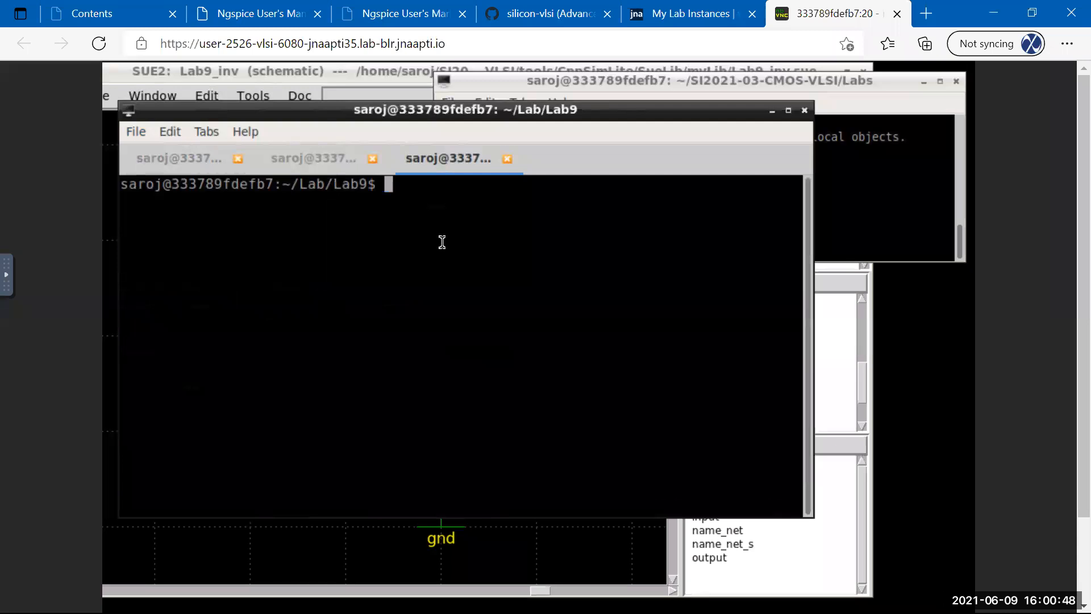
pyautogui.press('Return')
pyautogui.press('Return')
pyautogui.press('Return')
pyautogui.press('Return')
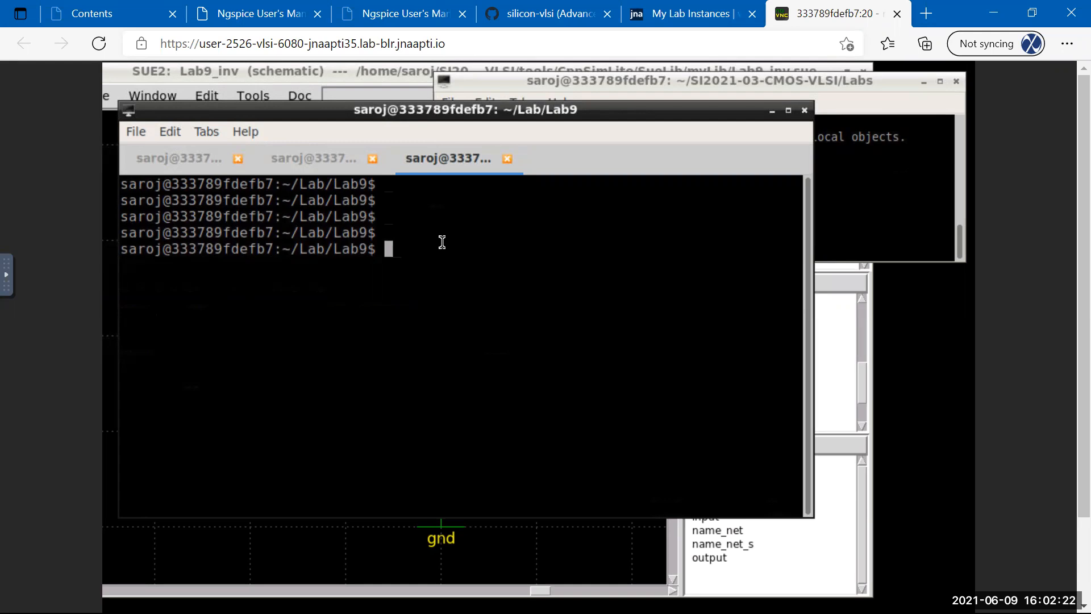
# List ~/Lab/Lab9 (Lab9_inv.sp, TB_inv.sp, b3v3_1check.log) and drag the terminal further right.
pyautogui.press('Return')
pyautogui.press('Return')
pyautogui.write('ls')
pyautogui.press('Return')
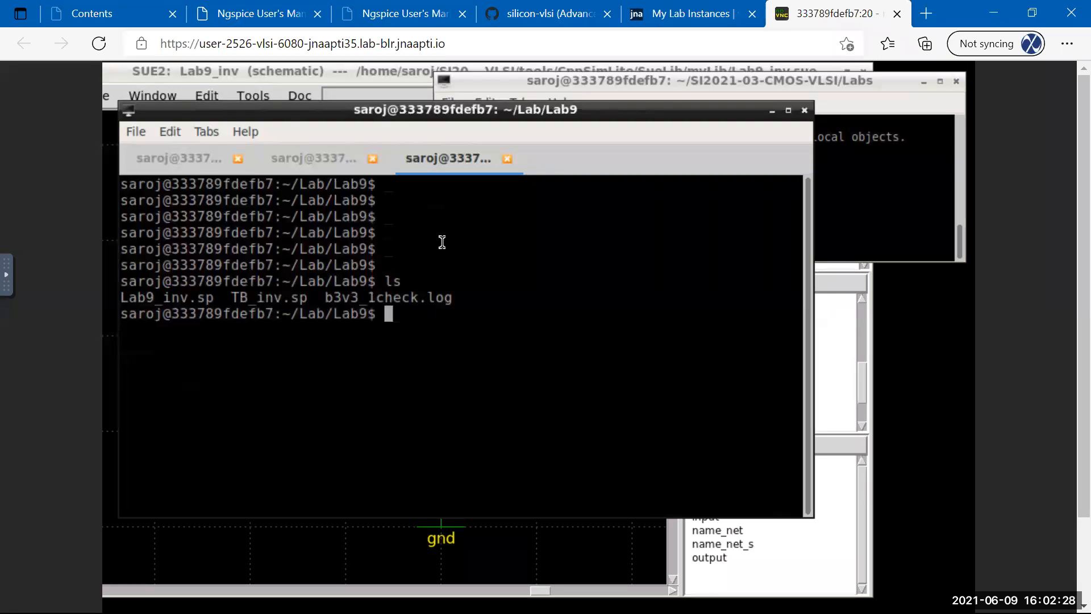
pyautogui.moveTo(609, 118); pyautogui.dragTo(721, 123)
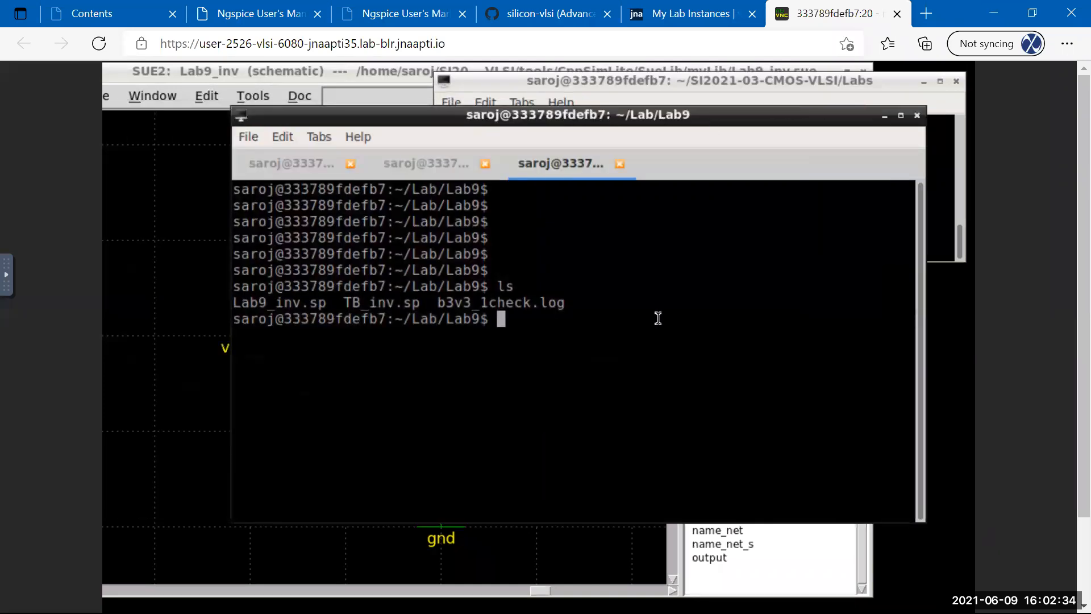
pyautogui.press('Return')
pyautogui.press('Return')
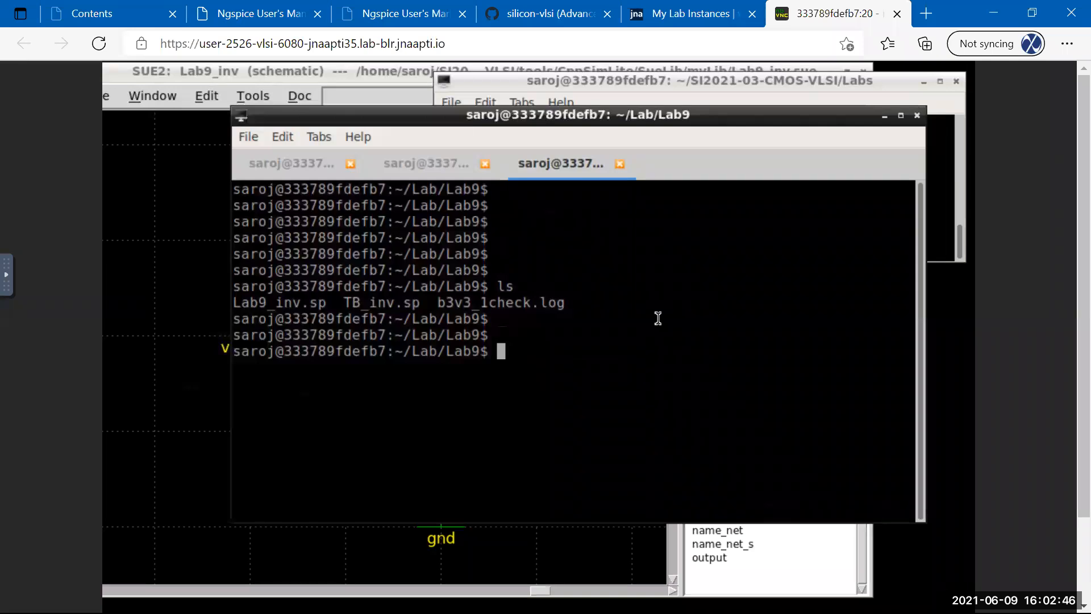
pyautogui.press('Return')
pyautogui.press('Return')
# List Lab9, then go up two levels with cd .. to home and list it.
pyautogui.write('ls')
pyautogui.press('Return')
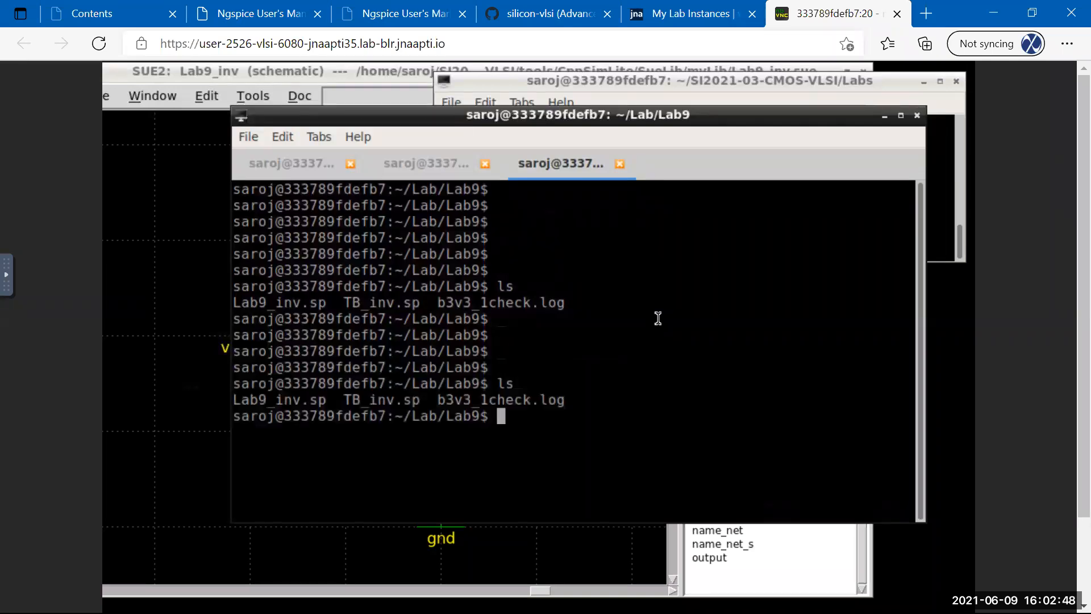
pyautogui.write('cd')
pyautogui.press('BackSpace')
pyautogui.press('BackSpace')
pyautogui.press('BackSpace')
pyautogui.write('cd ..')
pyautogui.press('Return')
pyautogui.write('cd ..')
pyautogui.press('Return')
pyautogui.write('ls')
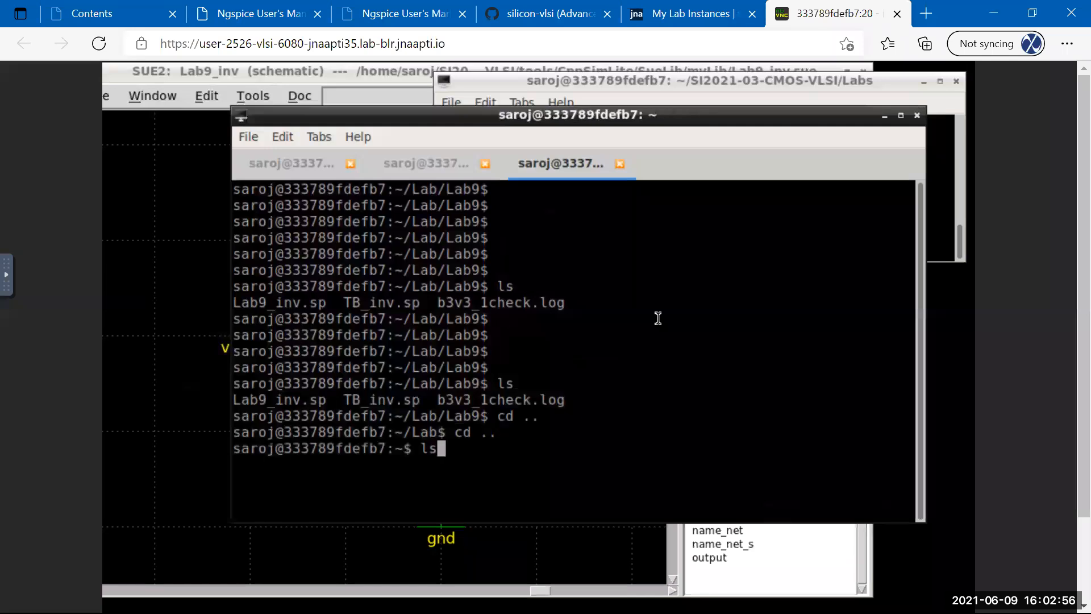
pyautogui.press('Return')
# Enter SI2021-03-CMOS-VLSI and run git pull, which reports already up to date.
pyautogui.write('cd SIS')
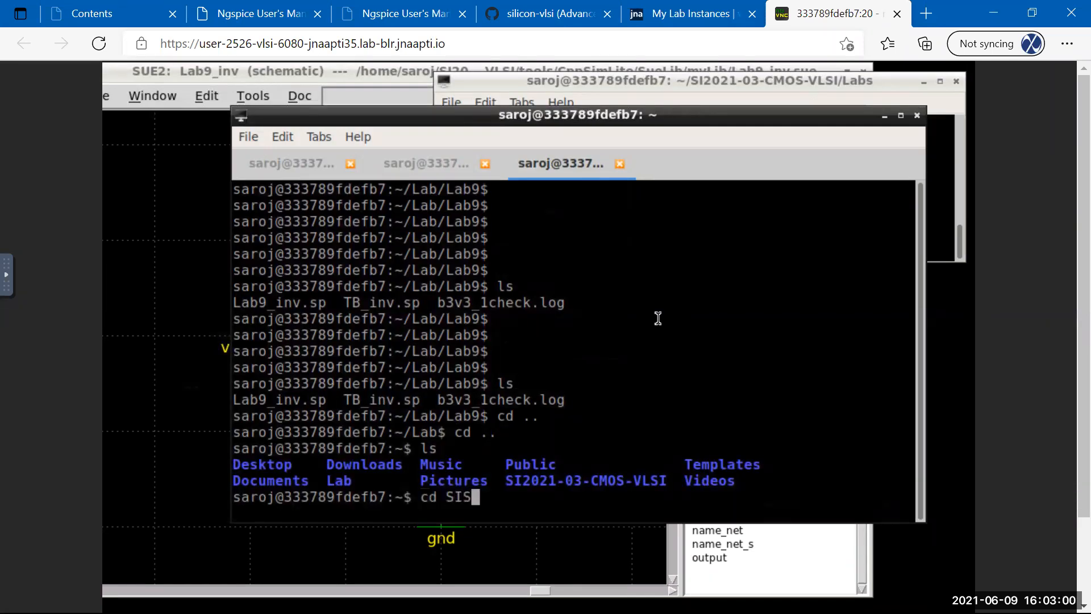
pyautogui.press('BackSpace')
pyautogui.press('Tab')
pyautogui.press('Return')
pyautogui.write('g')
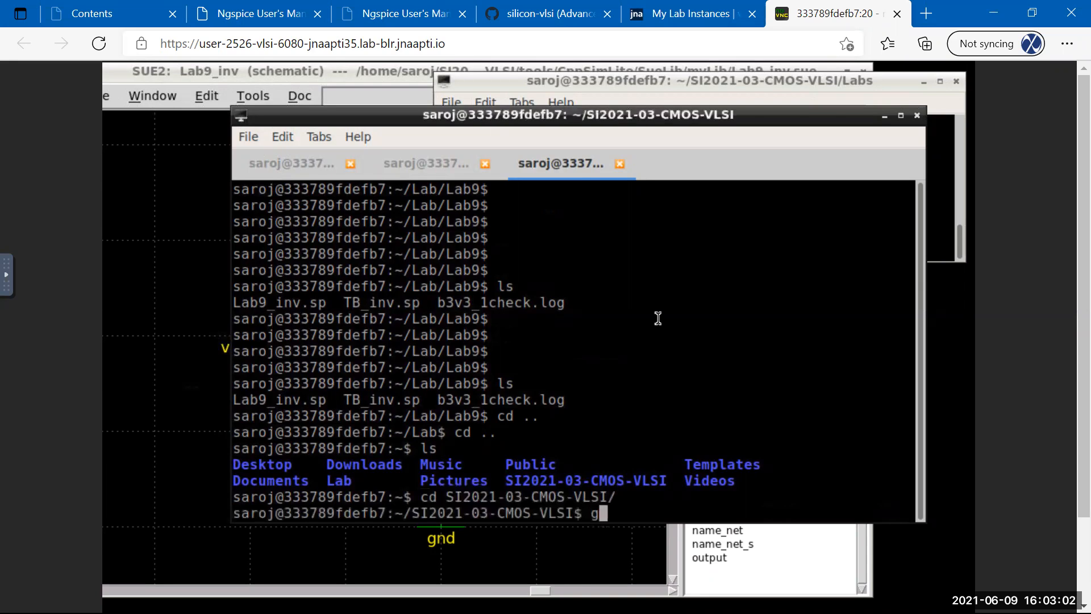
pyautogui.write('it pull')
pyautogui.press('Return')
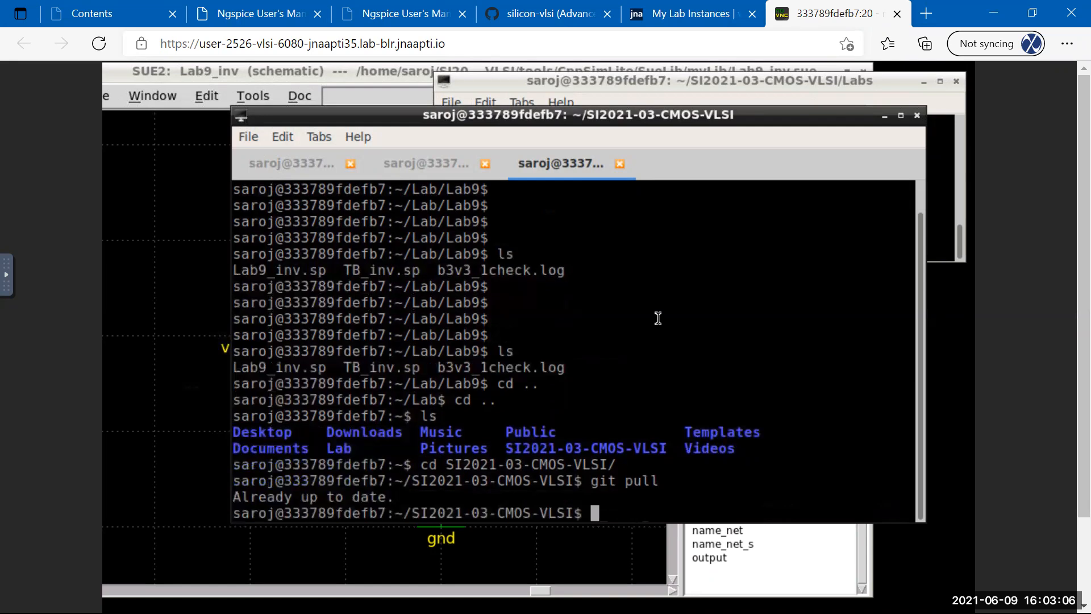
pyautogui.moveTo(623, 127); pyautogui.dragTo(612, 114)
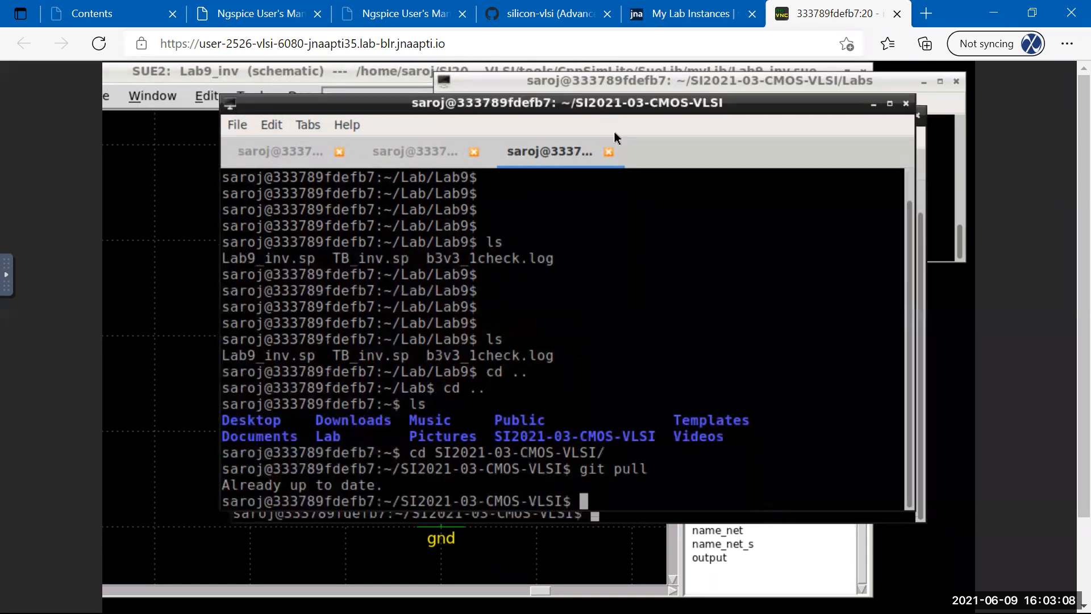
# List Labs/Lab9/ to confirm TB_inv.sp is in the repository.
pyautogui.write('ls La')
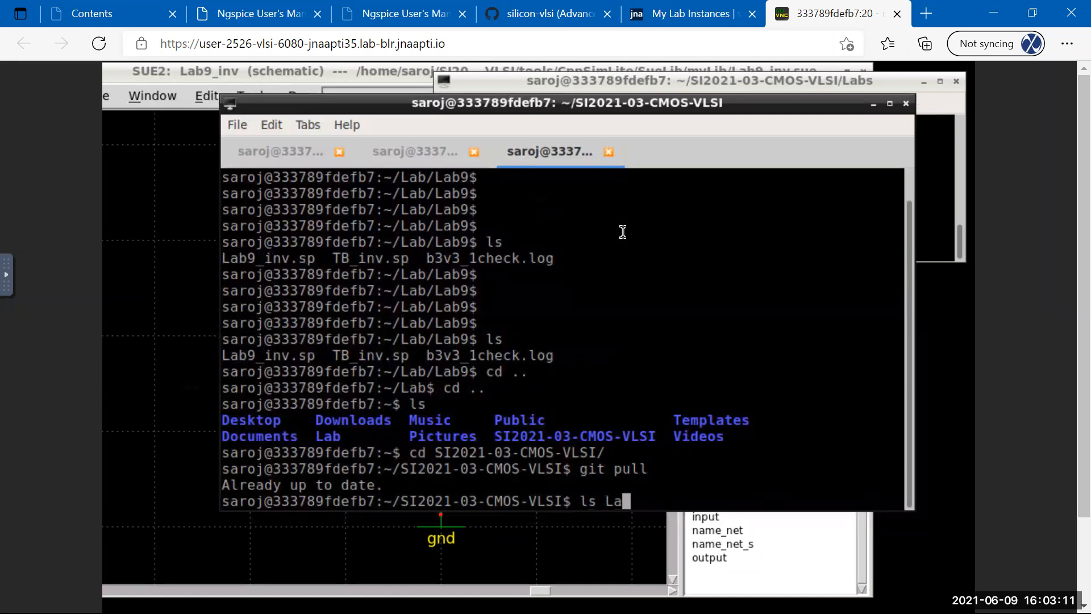
pyautogui.press('Tab')
pyautogui.write('Lab9/')
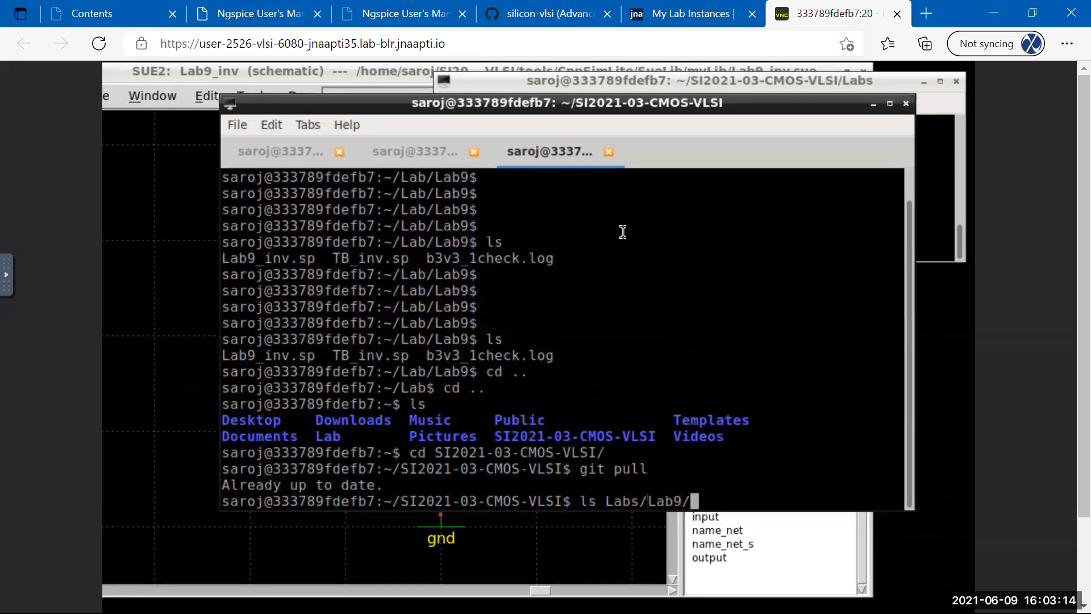
pyautogui.press('Return')
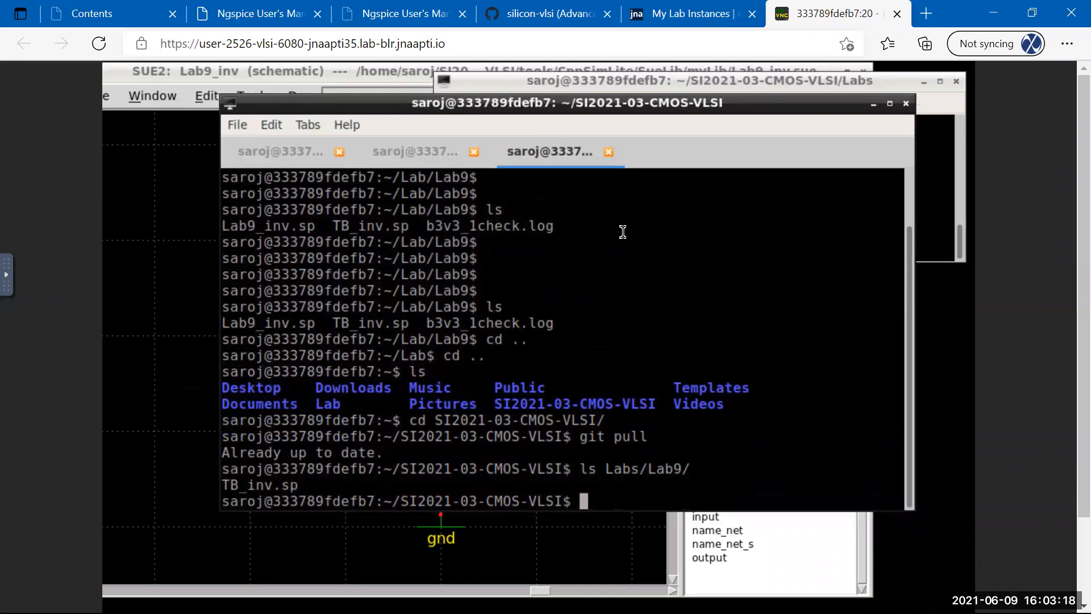
# Return home, then change into Lab/Lab9 and list its files.
pyautogui.write('cd')
pyautogui.press('Return')
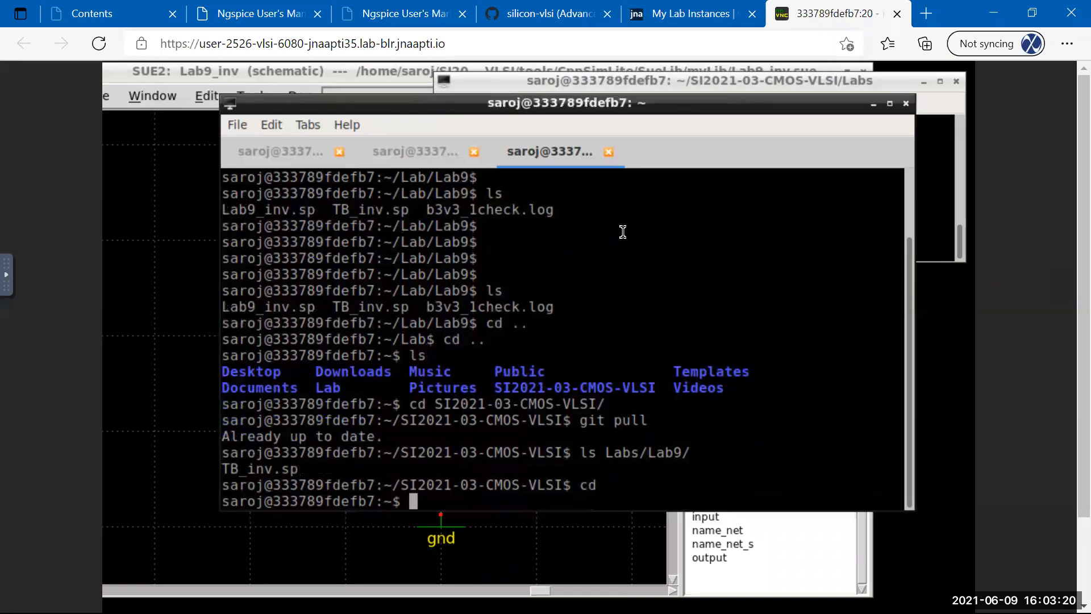
pyautogui.write('cd Lab/')
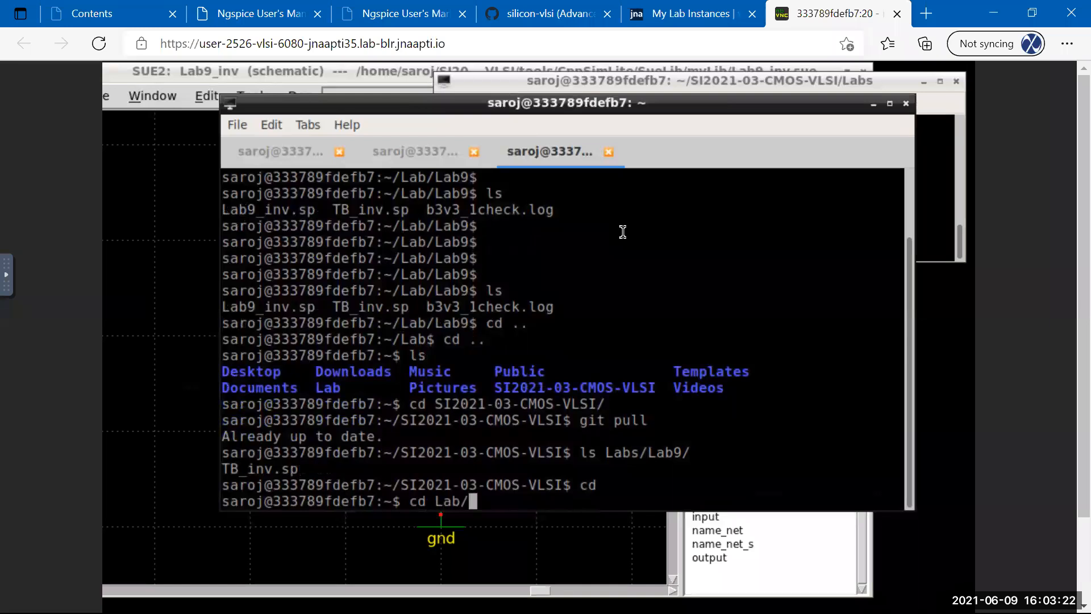
pyautogui.write('Lab9')
pyautogui.press('BackSpace')
pyautogui.write('9')
pyautogui.press('Return')
pyautogui.write('ls')
pyautogui.press('Return')
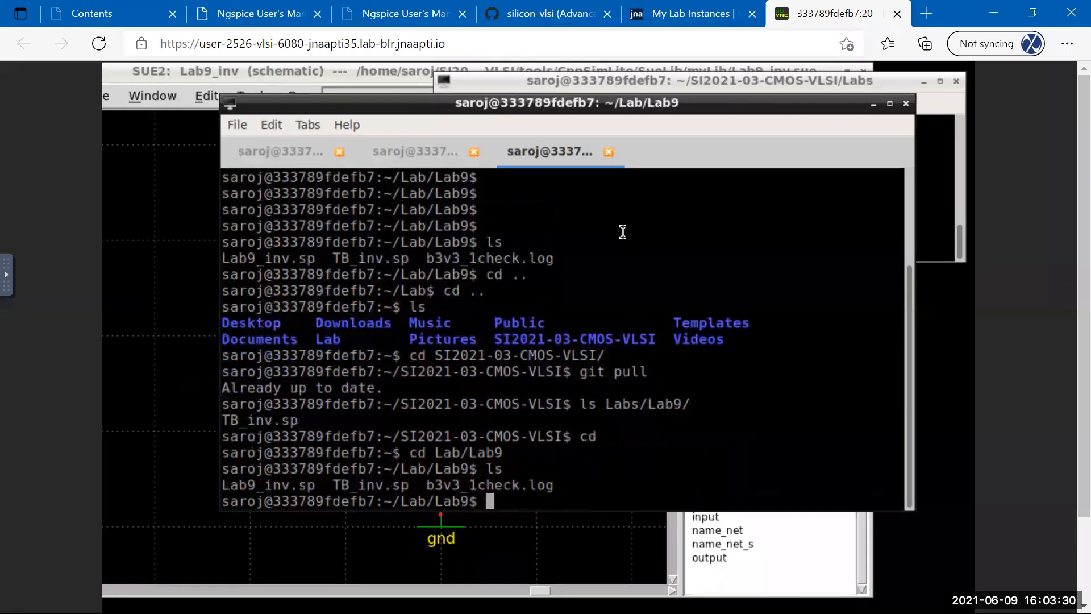
# Start copying the repository's Labs/Lab9/TB_inv.sp here, abandon it, and switch to the editor session.
pyautogui.write('cp $HOME')
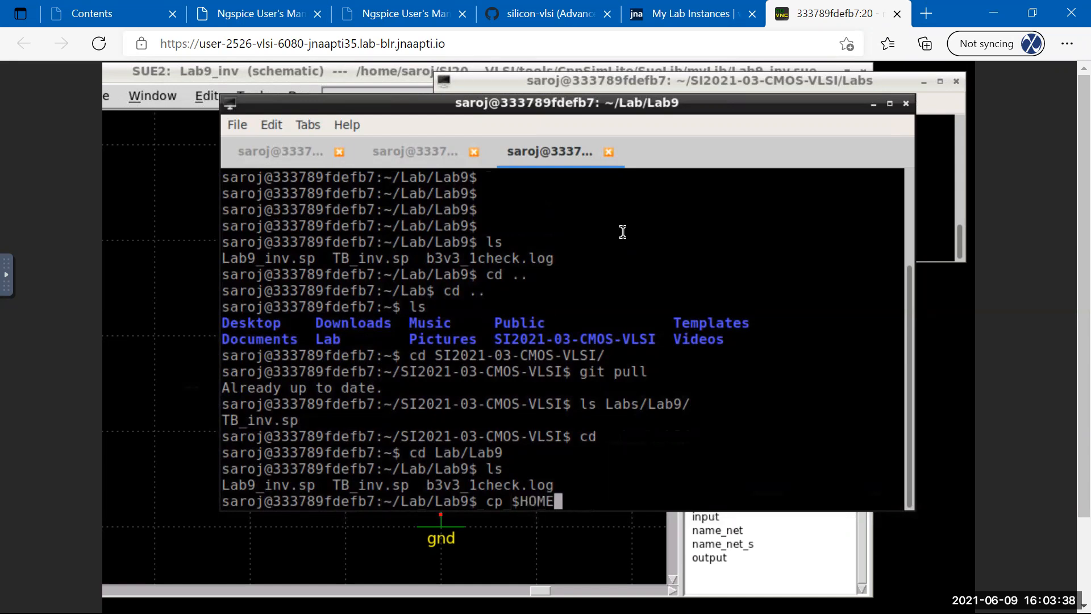
pyautogui.write('/SI')
pyautogui.press('Tab')
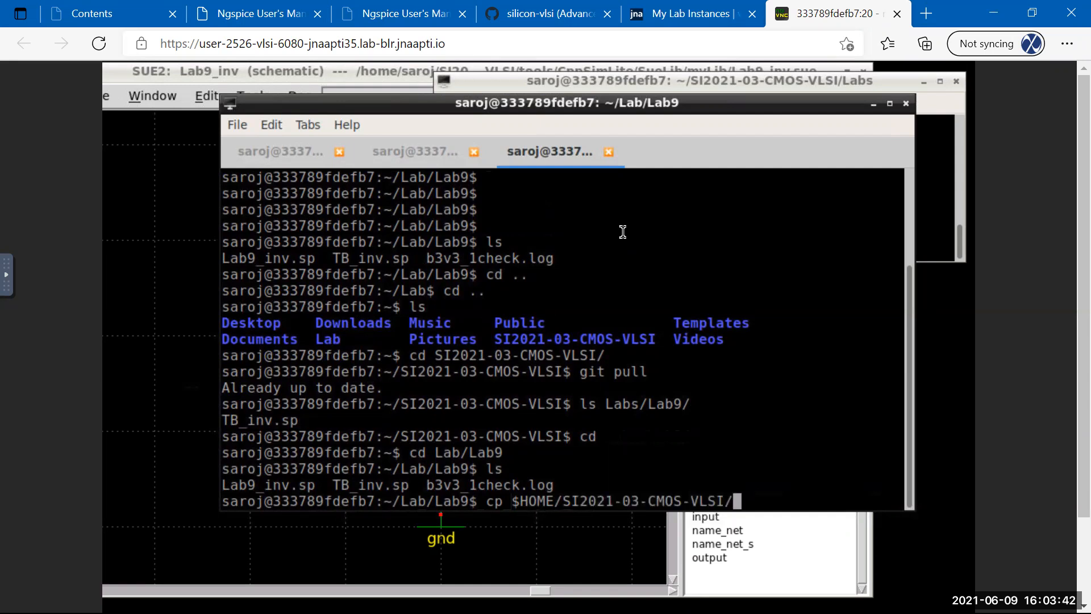
pyautogui.write('La')
pyautogui.press('Tab')
pyautogui.write('Lab9')
pyautogui.press('Tab')
pyautogui.write('TB')
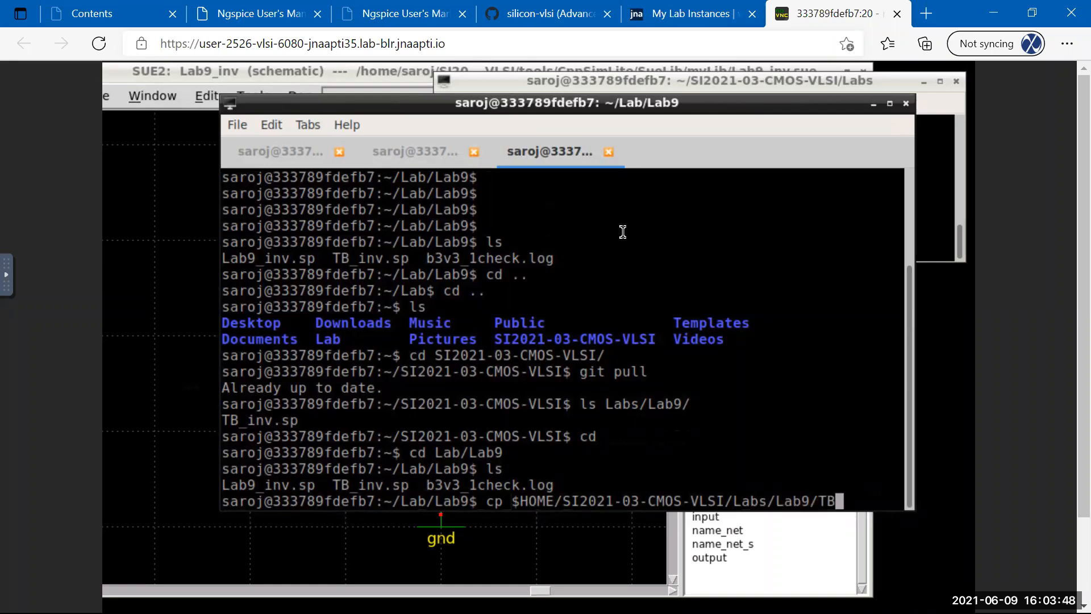
pyautogui.press('Tab')
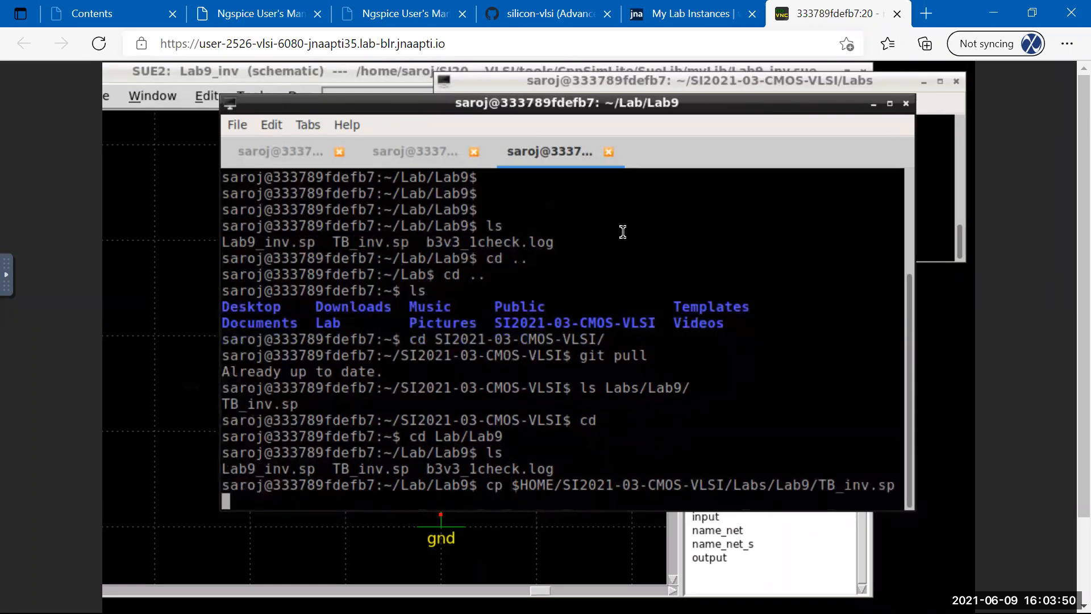
pyautogui.write('.')
pyautogui.press('BackSpace')
pyautogui.press('BackSpace')
pyautogui.press('BackSpace')
pyautogui.press('BackSpace')
pyautogui.press('BackSpace')
pyautogui.press('BackSpace')
pyautogui.press('BackSpace')
pyautogui.press('BackSpace')
pyautogui.press('BackSpace')
pyautogui.press('BackSpace')
pyautogui.press('BackSpace')
pyautogui.press('BackSpace')
pyautogui.press('BackSpace')
pyautogui.press('BackSpace')
pyautogui.press('BackSpace')
pyautogui.press('BackSpace')
pyautogui.press('BackSpace')
pyautogui.press('BackSpace')
pyautogui.press('BackSpace')
pyautogui.press('BackSpace')
pyautogui.press('BackSpace')
pyautogui.press('BackSpace')
pyautogui.press('BackSpace')
pyautogui.press('BackSpace')
pyautogui.press('BackSpace')
pyautogui.press('BackSpace')
pyautogui.press('BackSpace')
pyautogui.press('BackSpace')
pyautogui.press('BackSpace')
pyautogui.press('BackSpace')
pyautogui.press('BackSpace')
pyautogui.press('BackSpace')
pyautogui.press('BackSpace')
pyautogui.press('BackSpace')
pyautogui.press('BackSpace')
pyautogui.press('BackSpace')
pyautogui.press('BackSpace')
pyautogui.press('BackSpace')
pyautogui.press('BackSpace')
pyautogui.press('BackSpace')
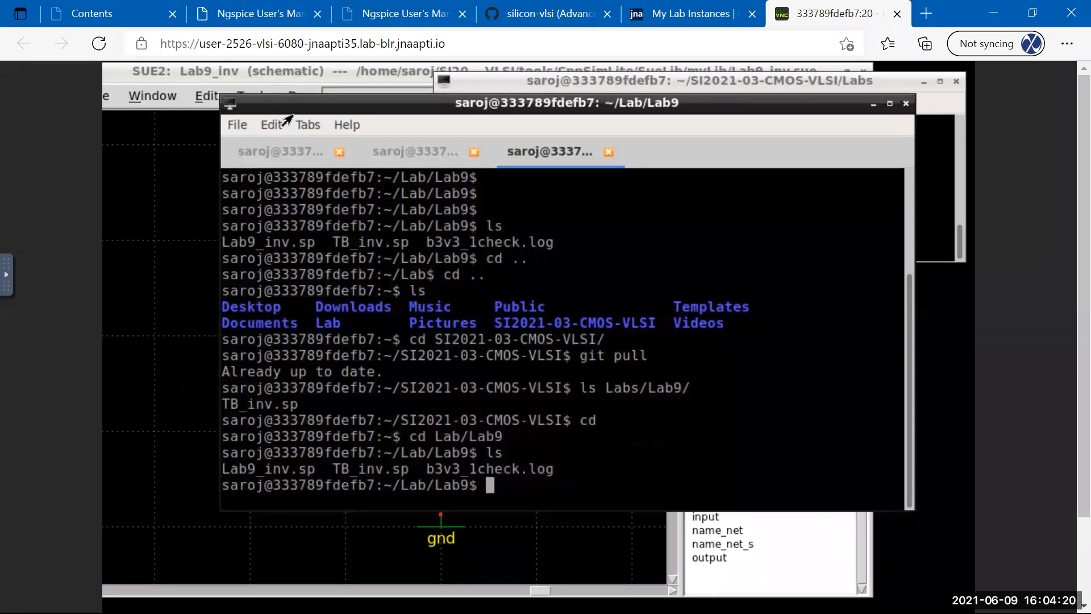
pyautogui.click(278, 151)
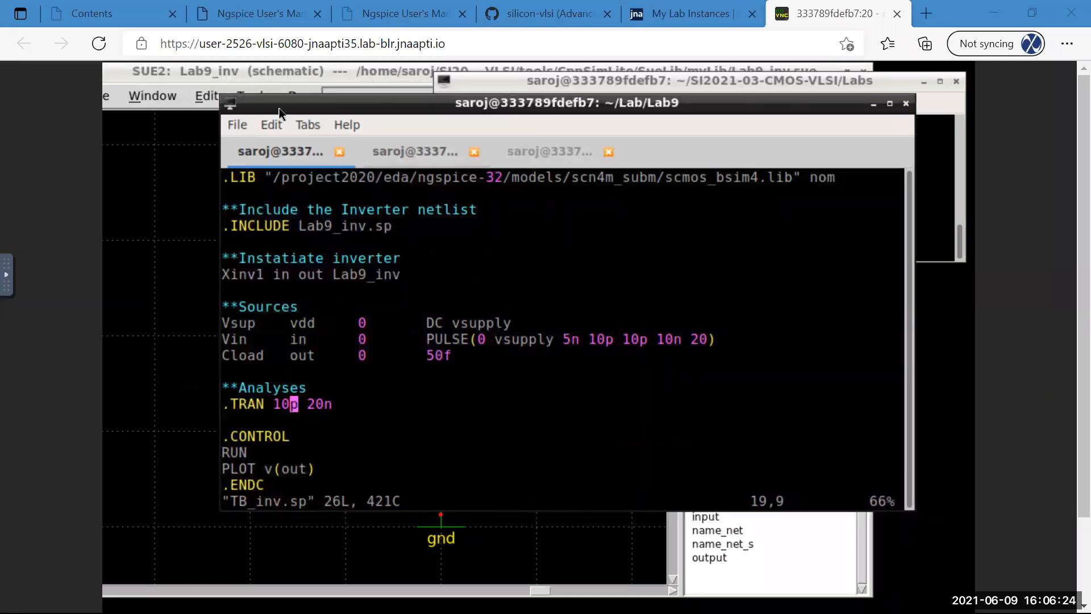
# Raise the Sue2 Lab9_inv inverter schematic window above the terminal.
pyautogui.click(244, 71)
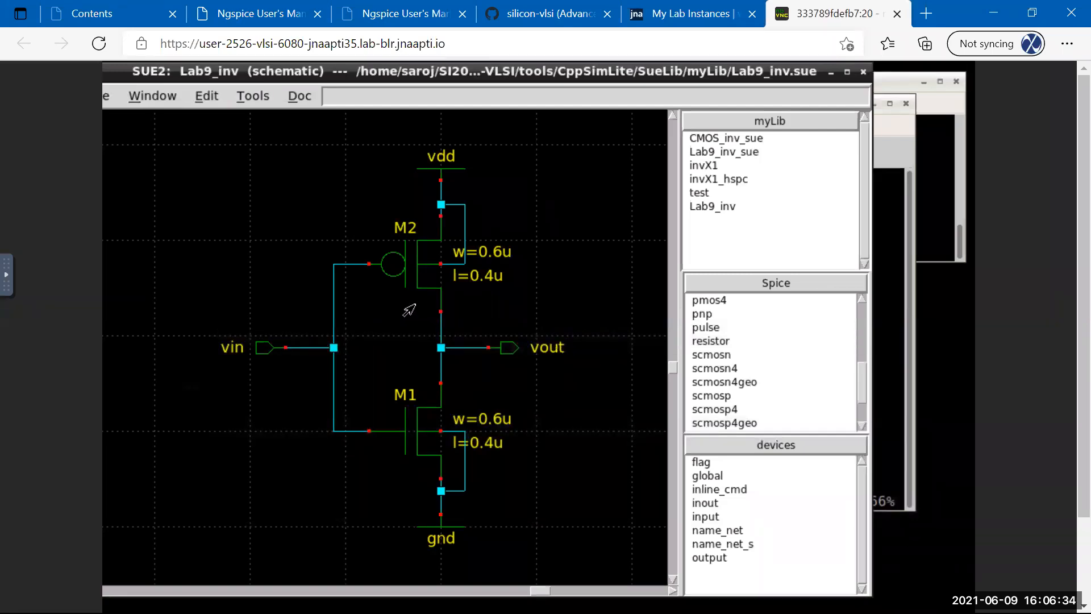
pyautogui.click(429, 290)
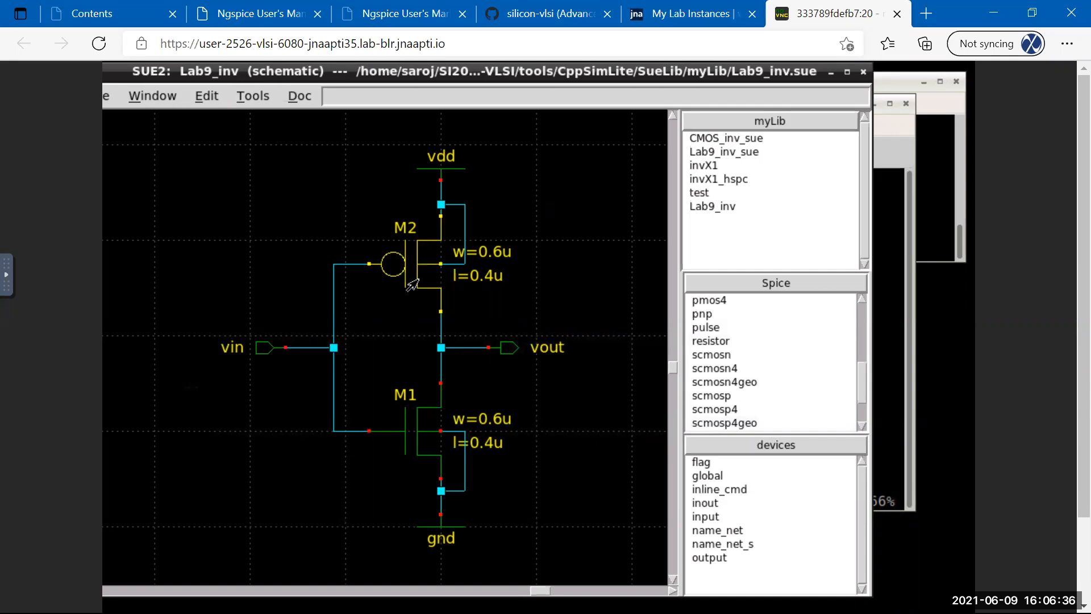
pyautogui.click(353, 157)
pyautogui.click(253, 95)
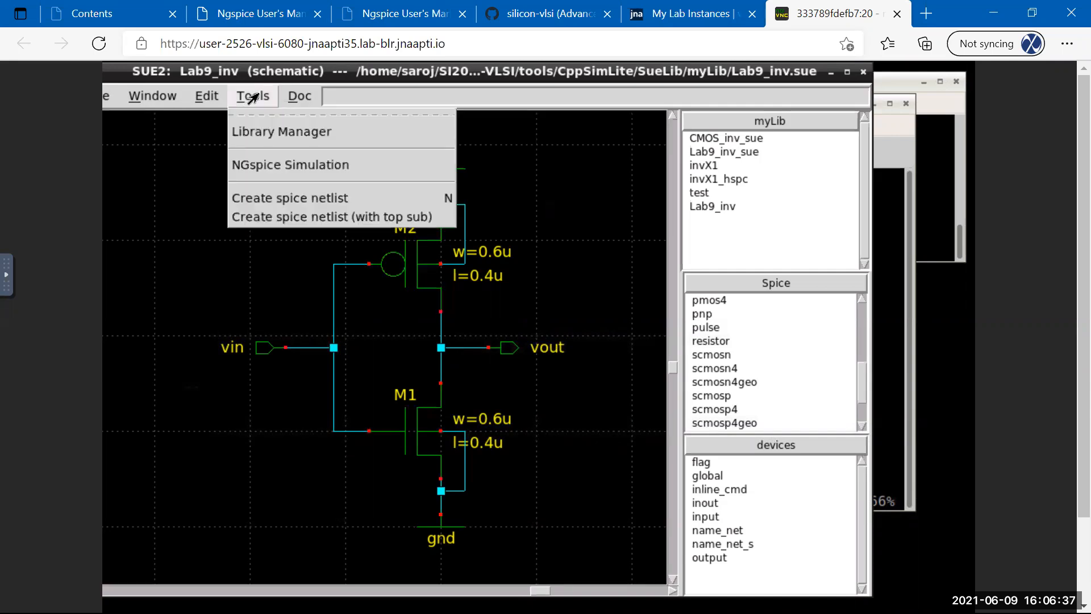
pyautogui.click(266, 219)
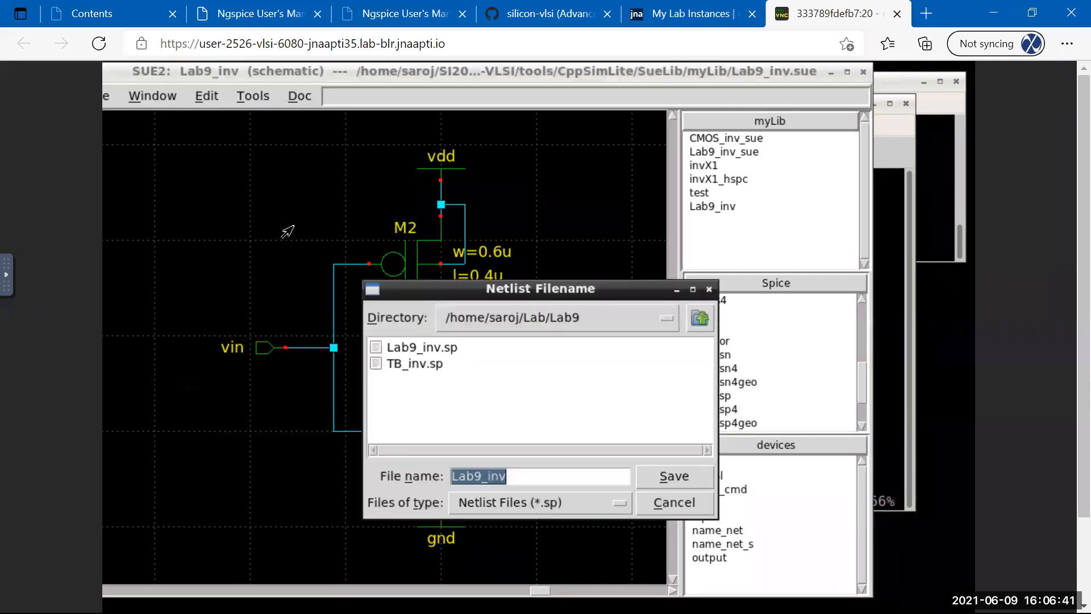
pyautogui.click(556, 322)
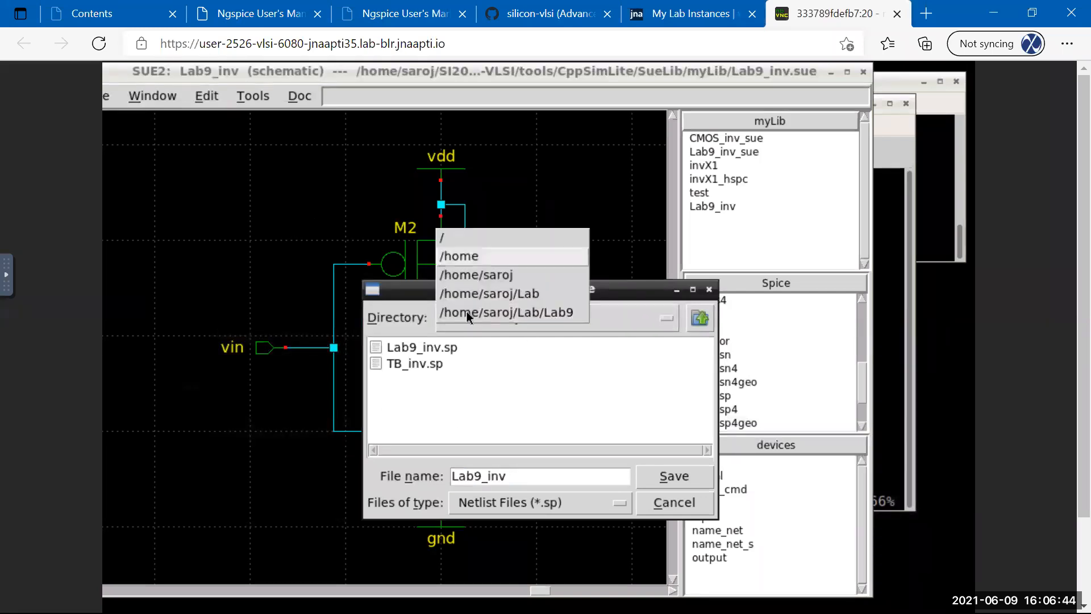
pyautogui.click(613, 364)
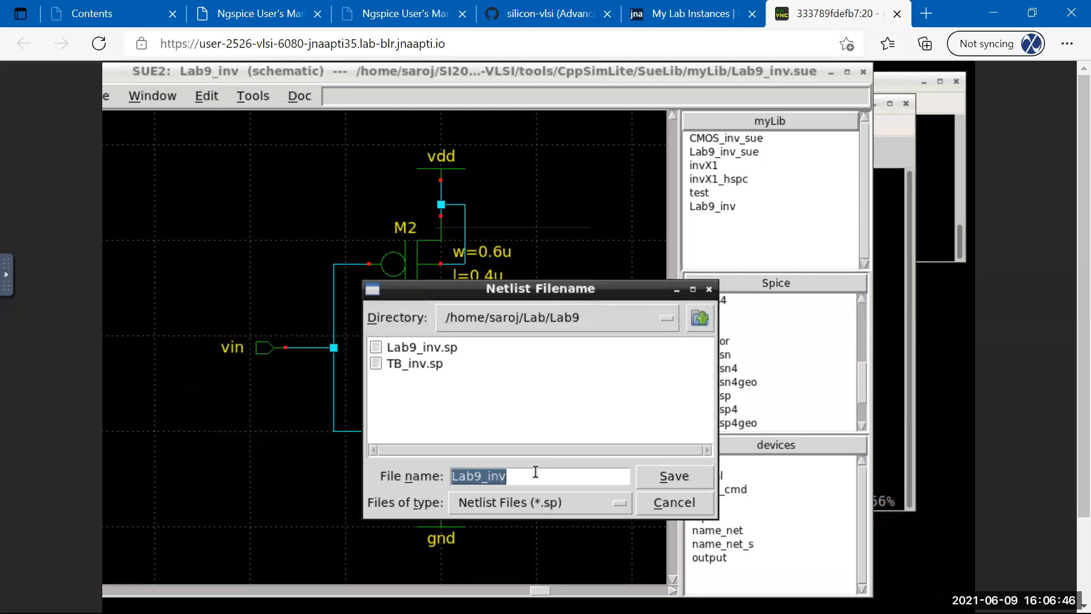
pyautogui.click(513, 502)
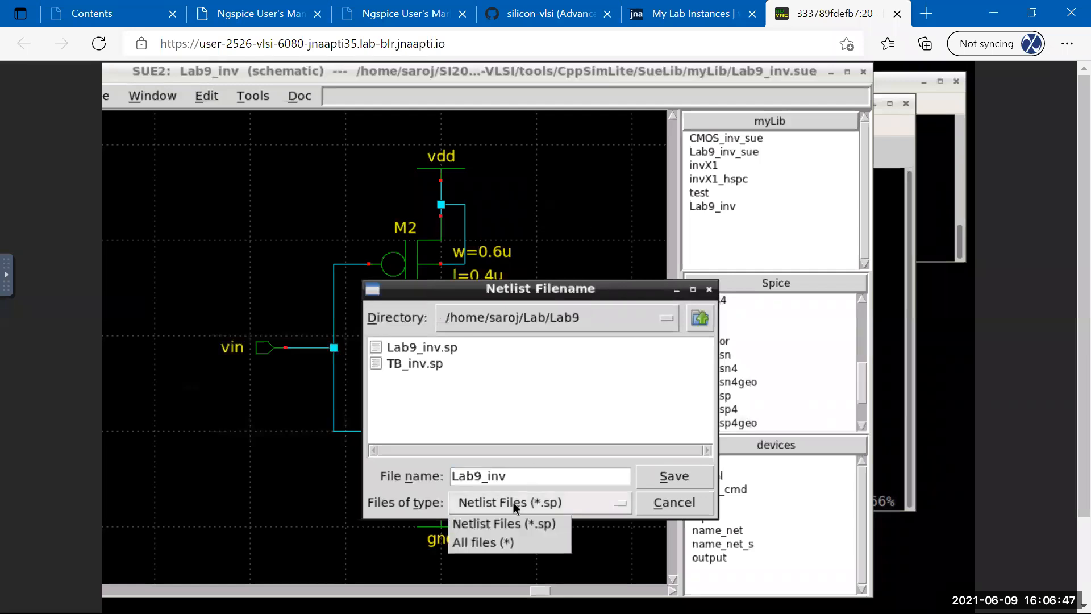
pyautogui.click(499, 547)
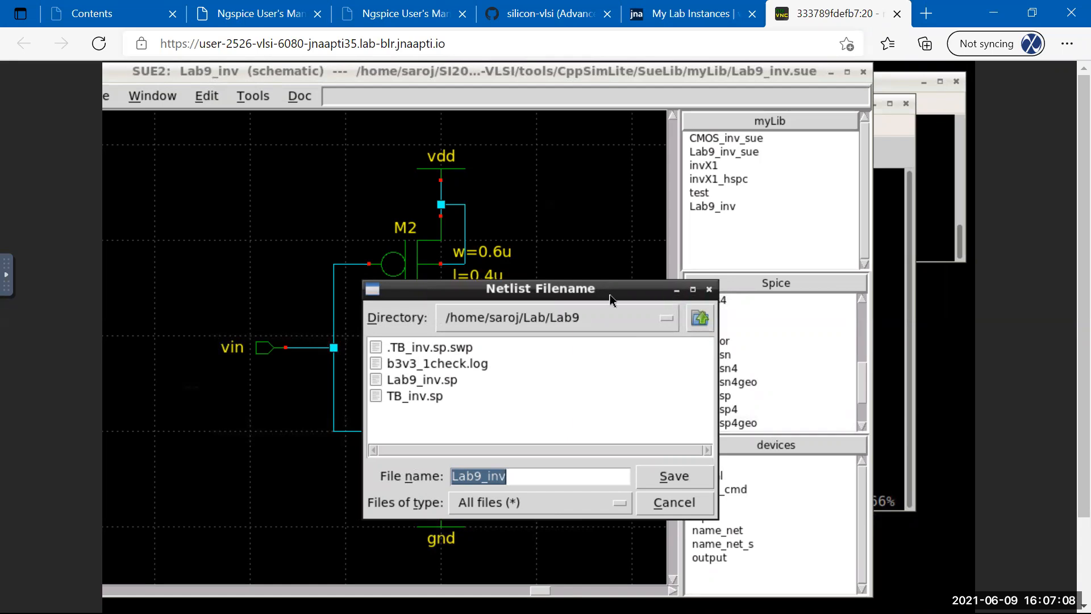
pyautogui.click(680, 503)
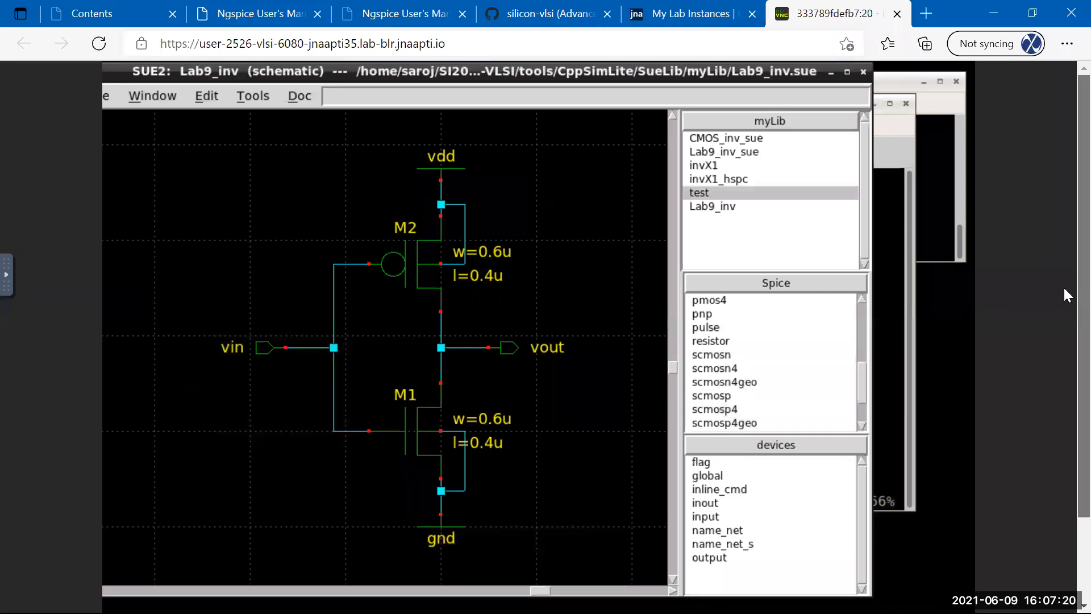
# Minimize the schematic, view the ngspice output tab, then return to the shell tab.
pyautogui.scroll(-2, 1062, 285)
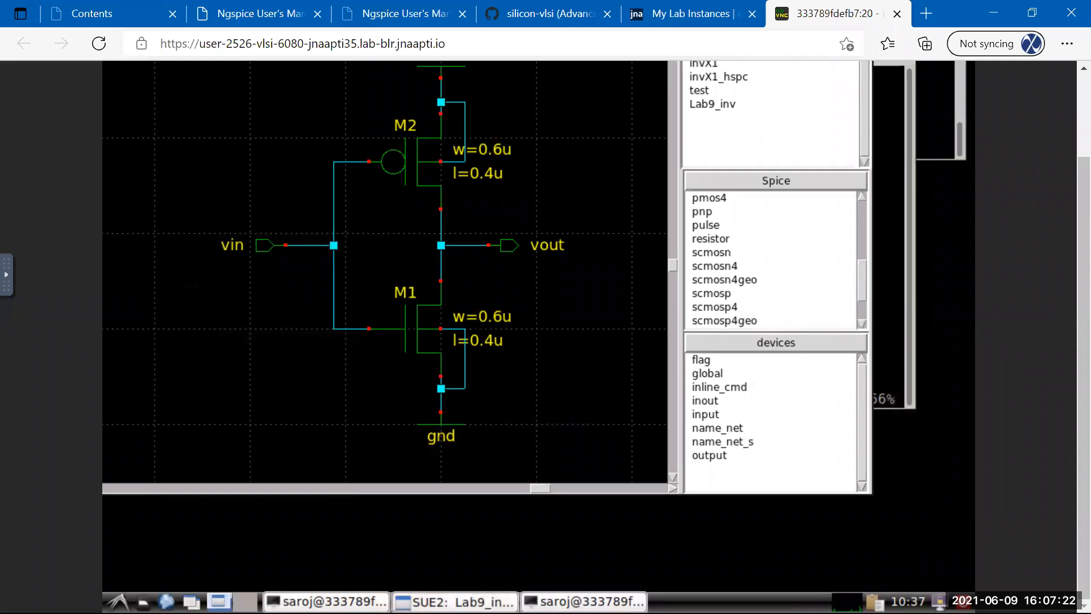
pyautogui.click(461, 601)
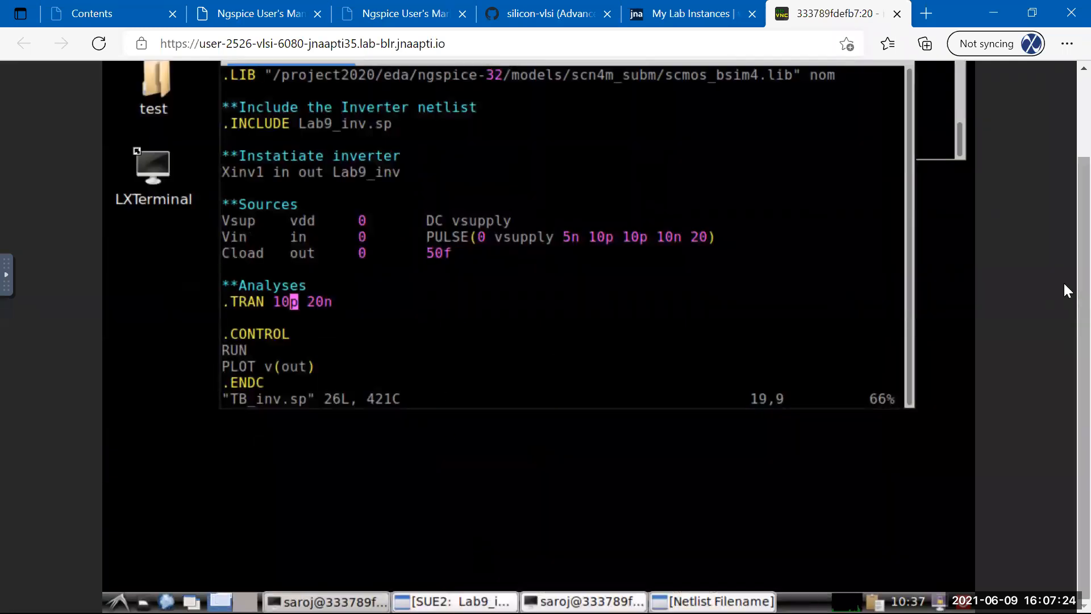
pyautogui.scroll(2, 1064, 285)
pyautogui.scroll(-1, 1064, 205)
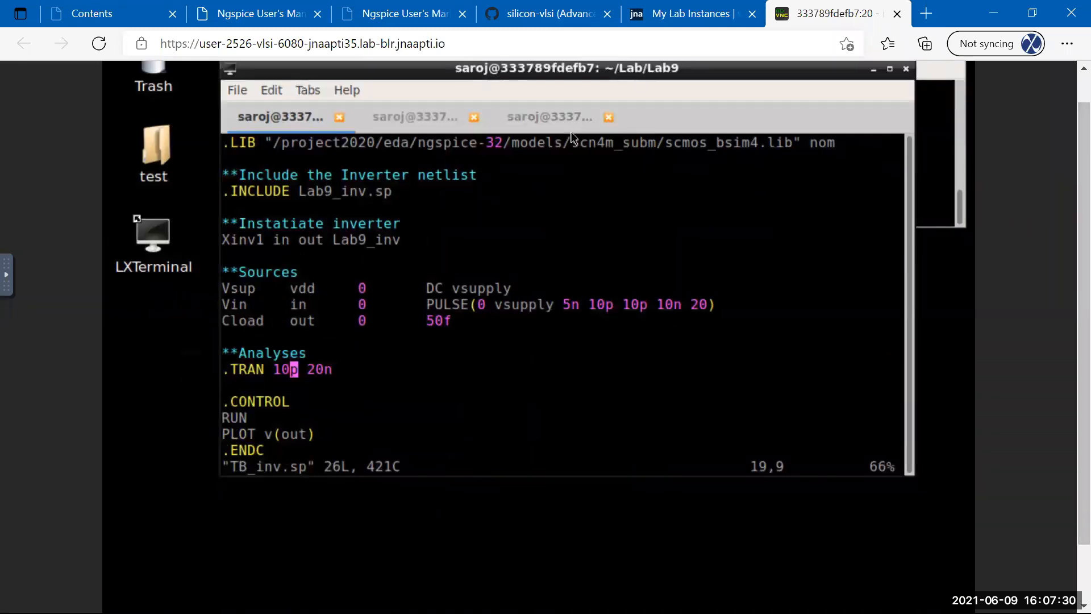
pyautogui.click(529, 118)
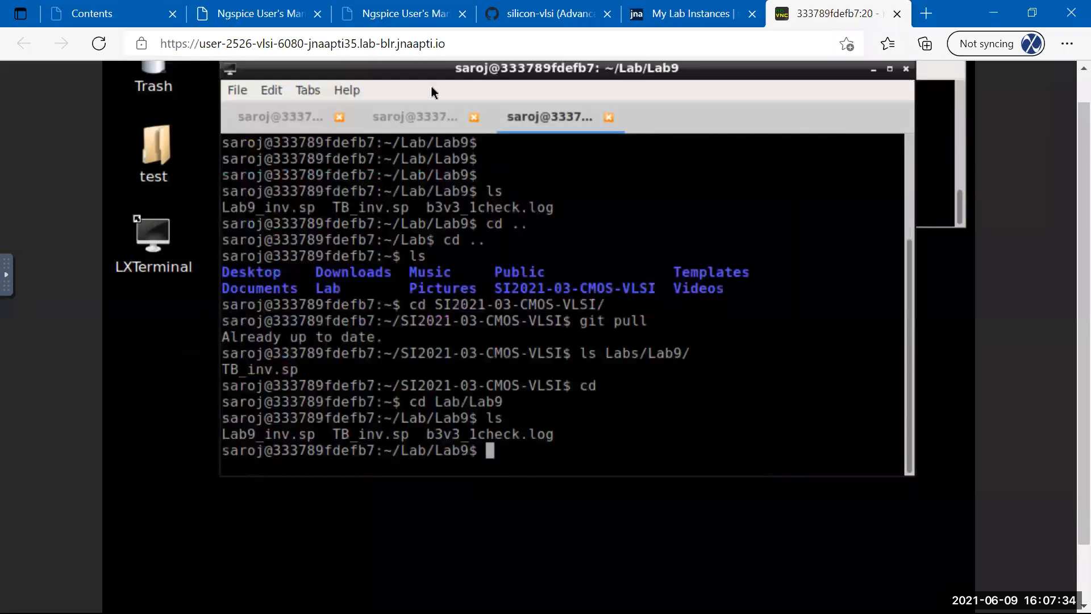
pyautogui.click(406, 116)
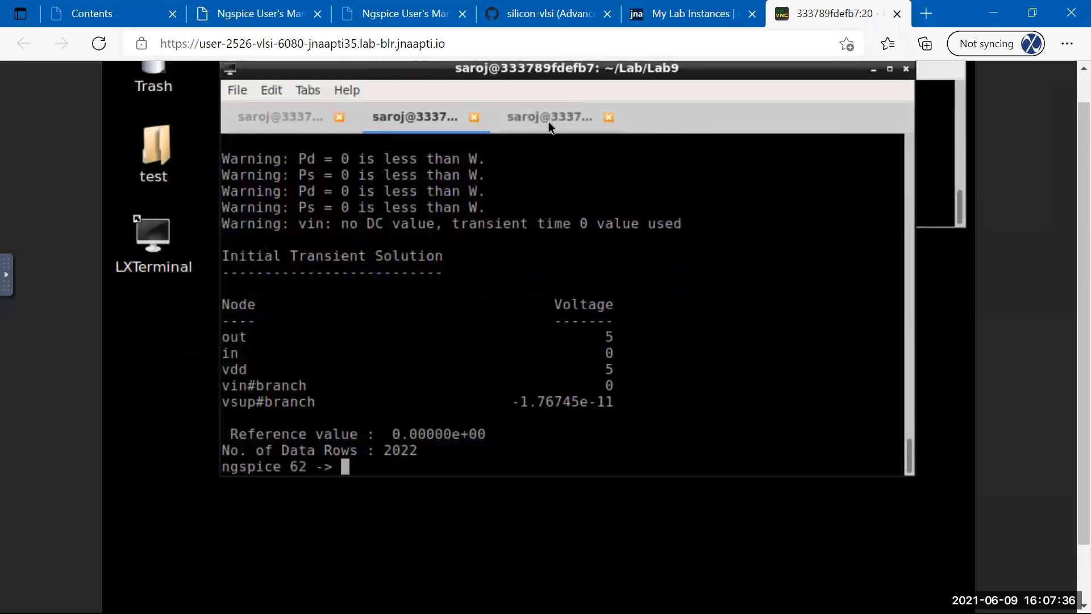
pyautogui.click(548, 122)
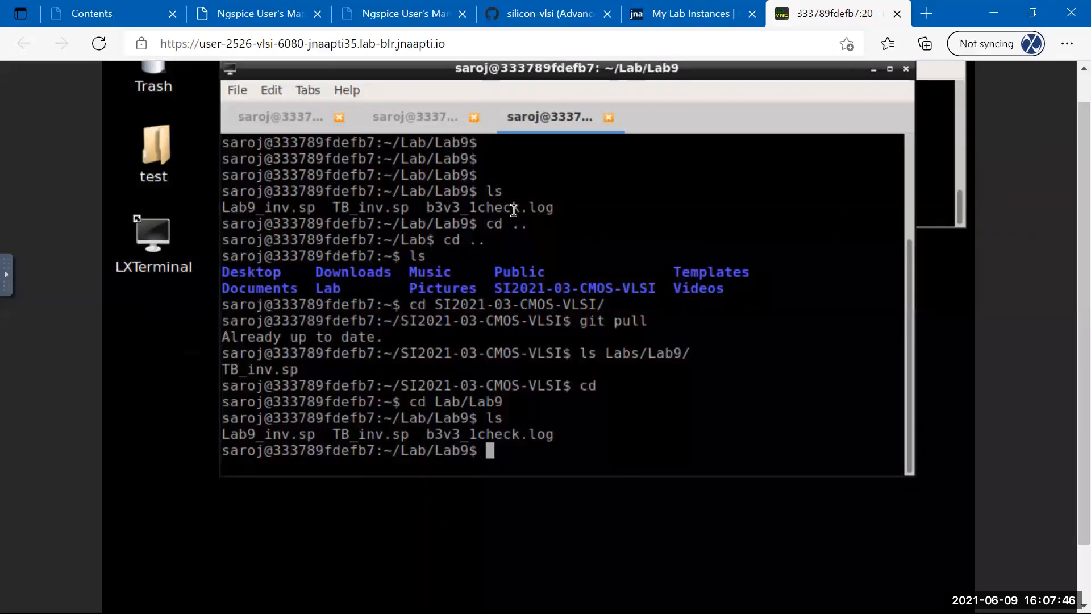
# Go to the home folder, then enter SI2021-03-CMOS-VLSI and list its files.
pyautogui.write('cd ..')
pyautogui.press('BackSpace')
pyautogui.press('BackSpace')
pyautogui.press('Return')
pyautogui.write('ls')
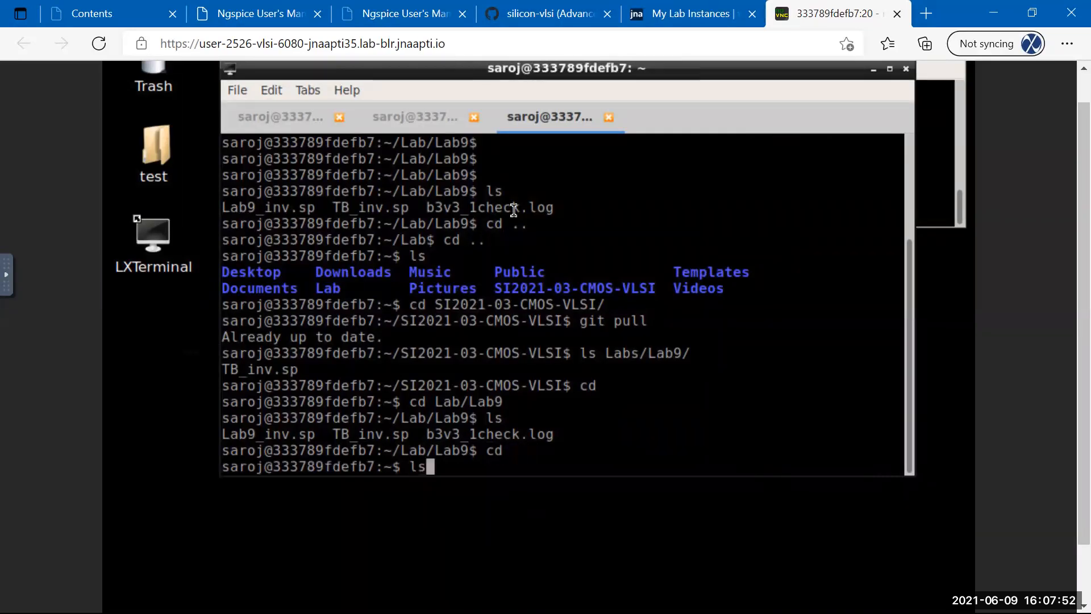
pyautogui.press('Return')
pyautogui.write('cd ')
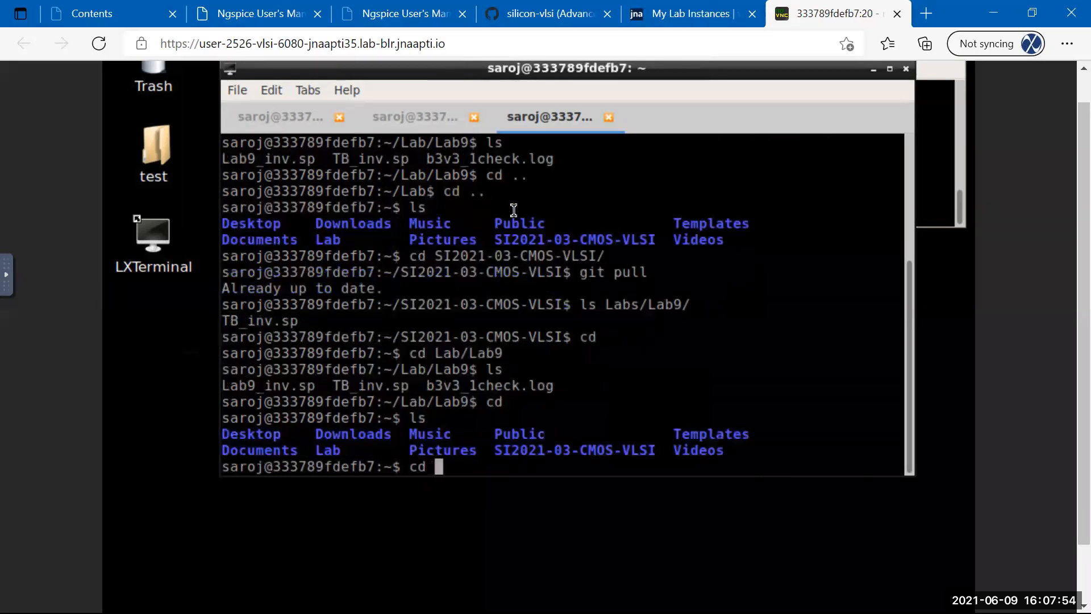
pyautogui.write('SI201')
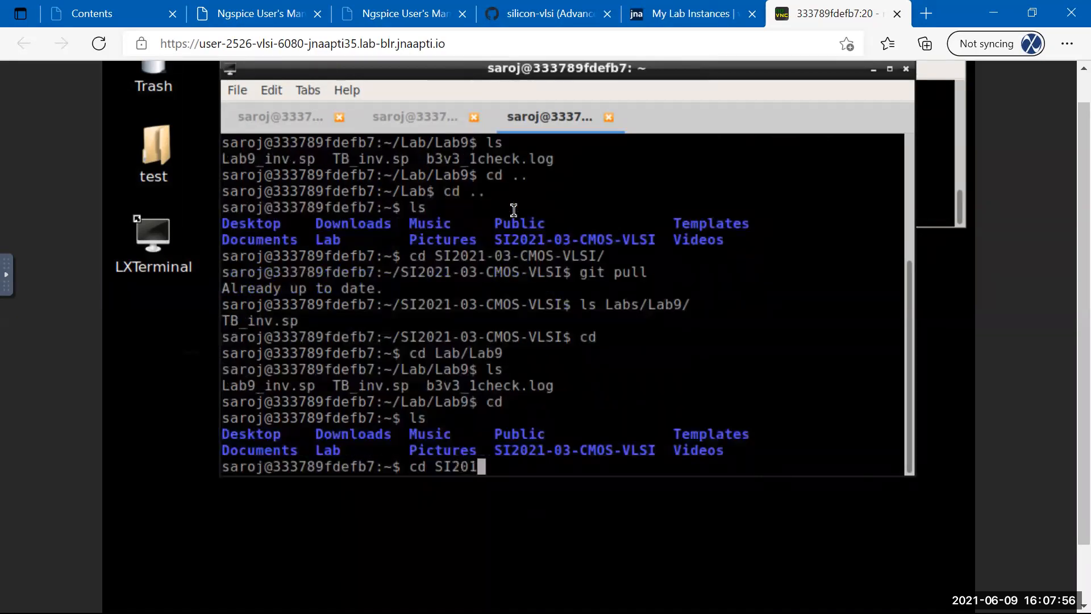
pyautogui.press('BackSpace')
pyautogui.press('Tab')
pyautogui.press('Return')
pyautogui.write('ls')
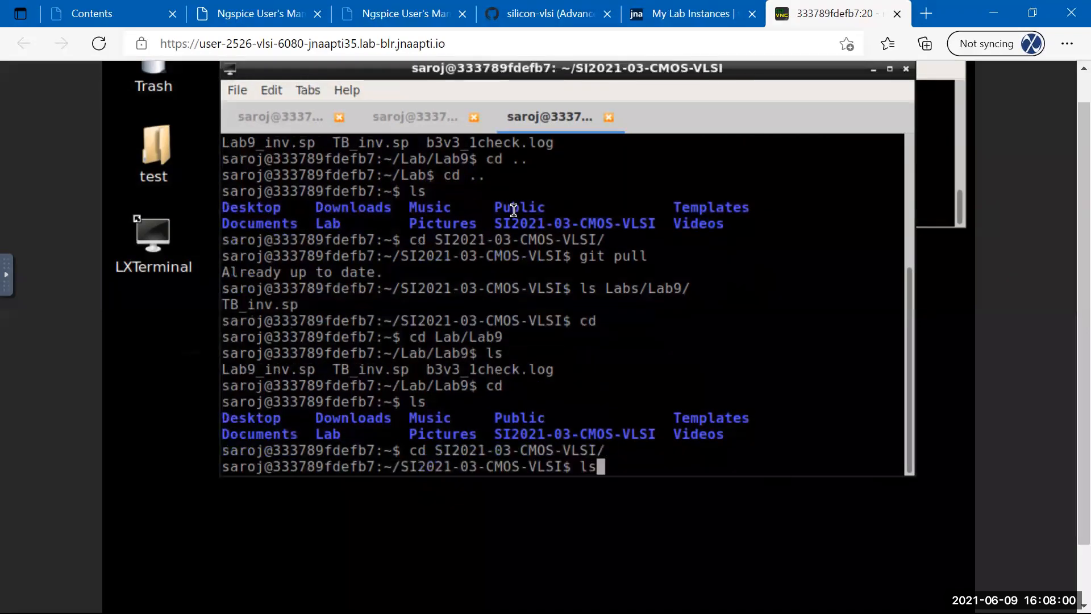
pyautogui.press('Return')
# Run git pull in the repository, which is already up to date, and relist it.
pyautogui.write('cd')
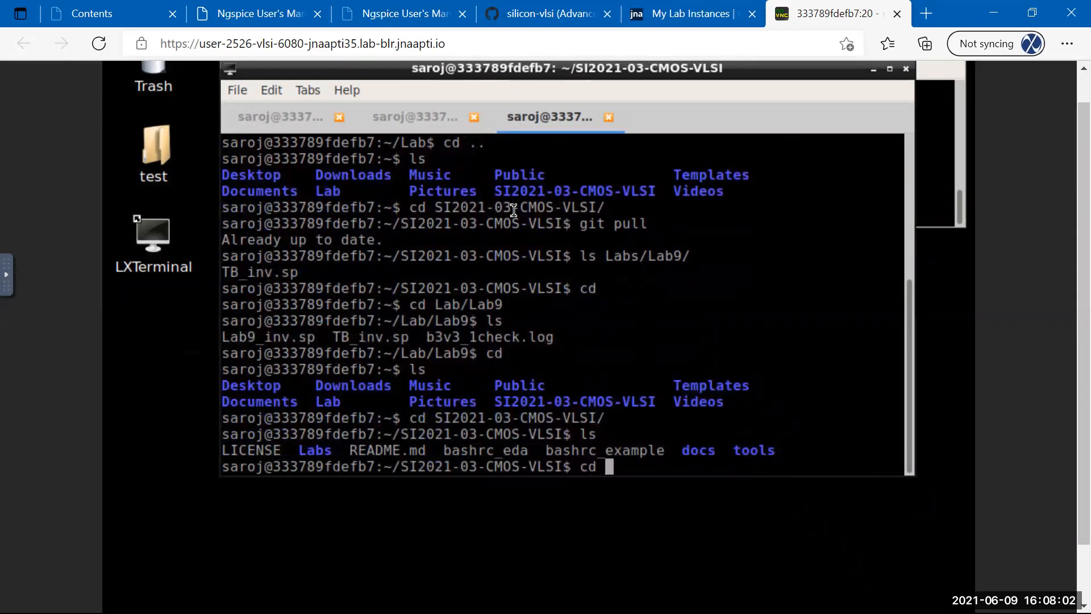
pyautogui.press('BackSpace')
pyautogui.press('BackSpace')
pyautogui.write('git pull')
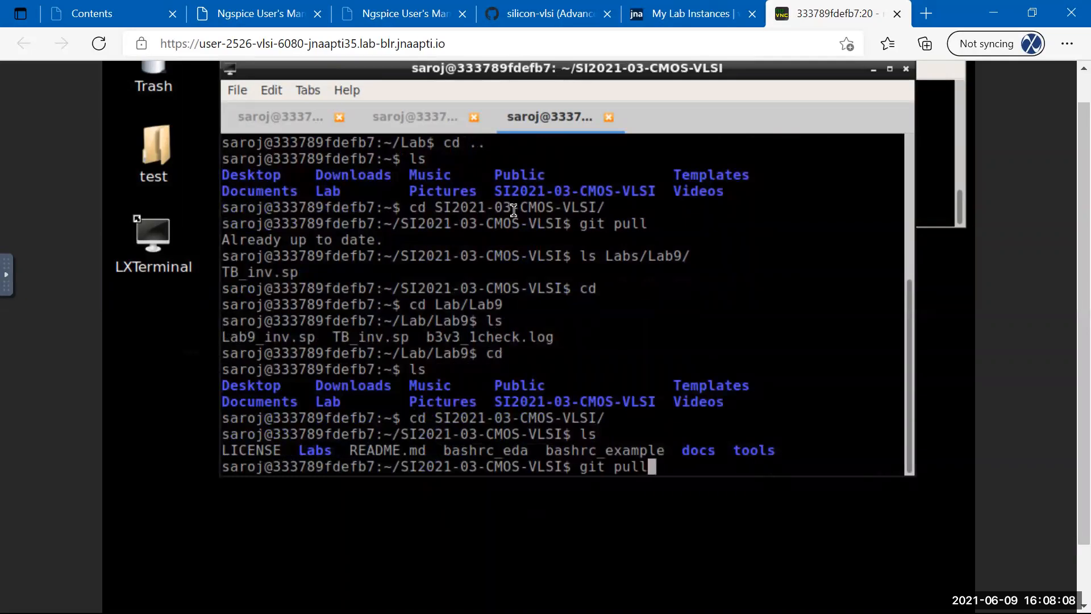
pyautogui.press('Return')
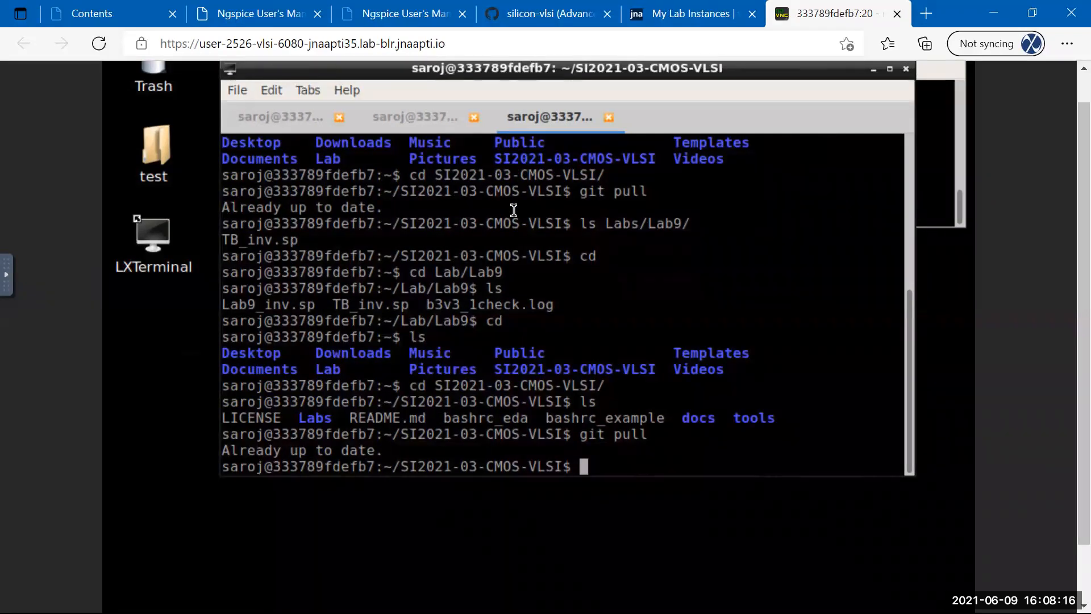
pyautogui.write('ls')
pyautogui.press('Return')
# List the Labs folder, showing Lab8 and Lab9, then return home.
pyautogui.write('ls Lb')
pyautogui.press('BackSpace')
pyautogui.write('a')
pyautogui.press('Tab')
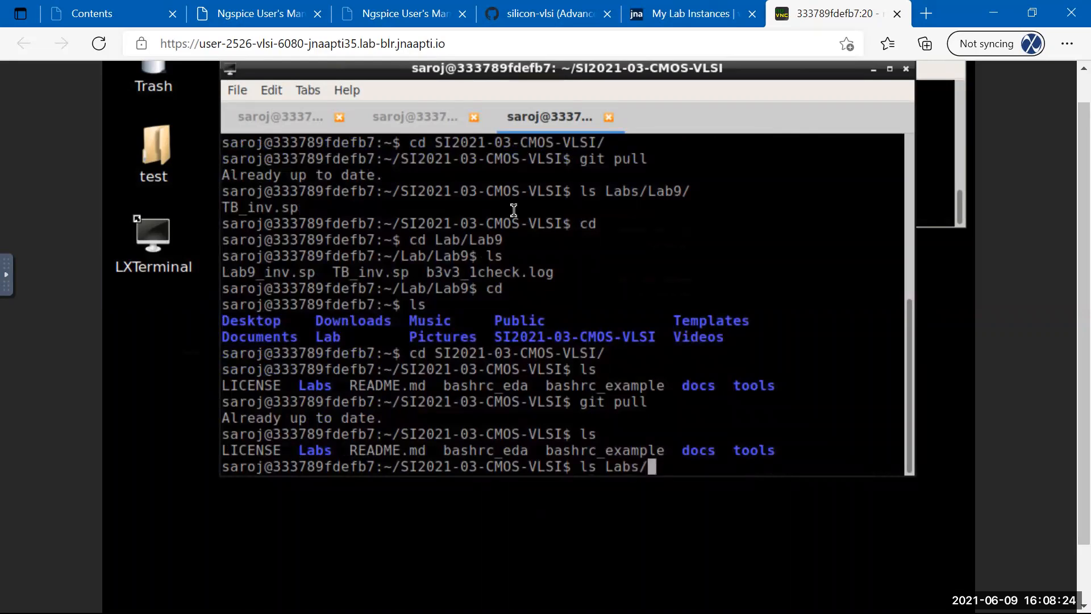
pyautogui.press('Return')
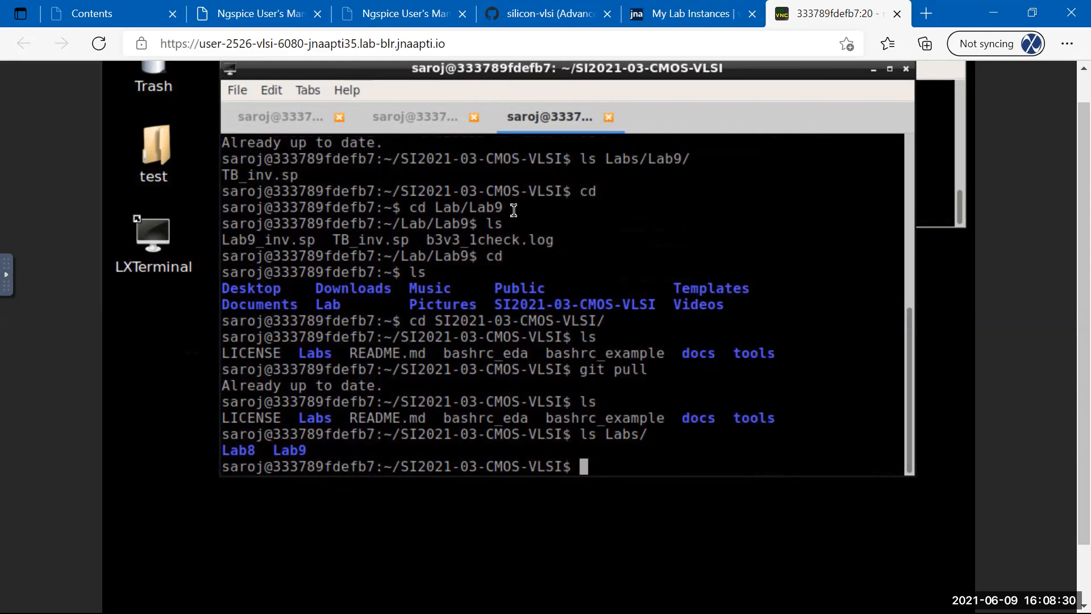
pyautogui.write('cd')
pyautogui.press('Return')
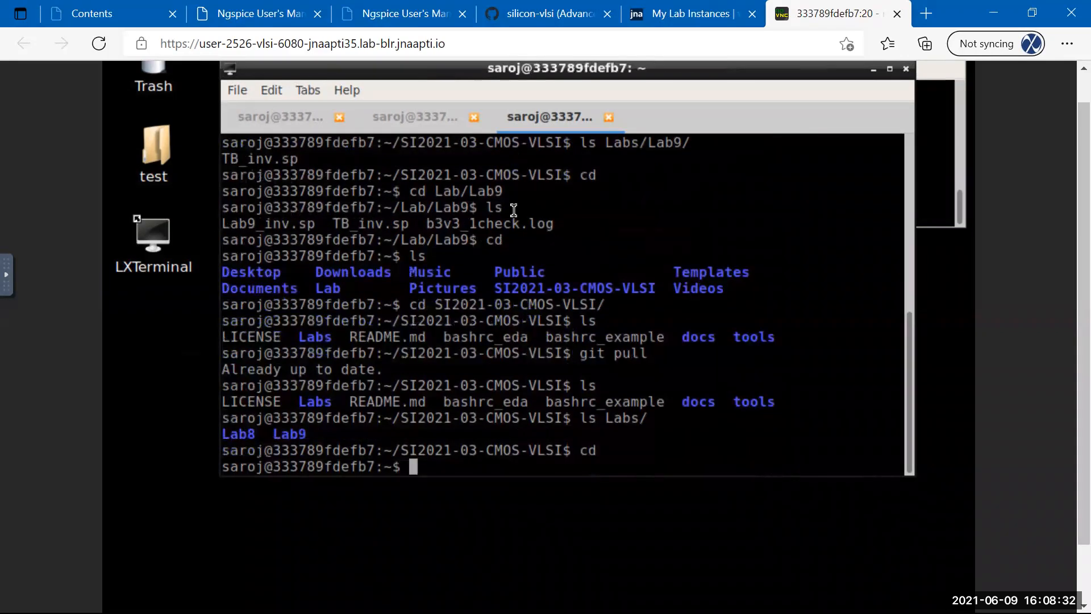
# Enter ~/Lab/Lab9 and list its files.
pyautogui.write('cd Lba')
pyautogui.press('BackSpace')
pyautogui.press('BackSpace')
pyautogui.write('ab')
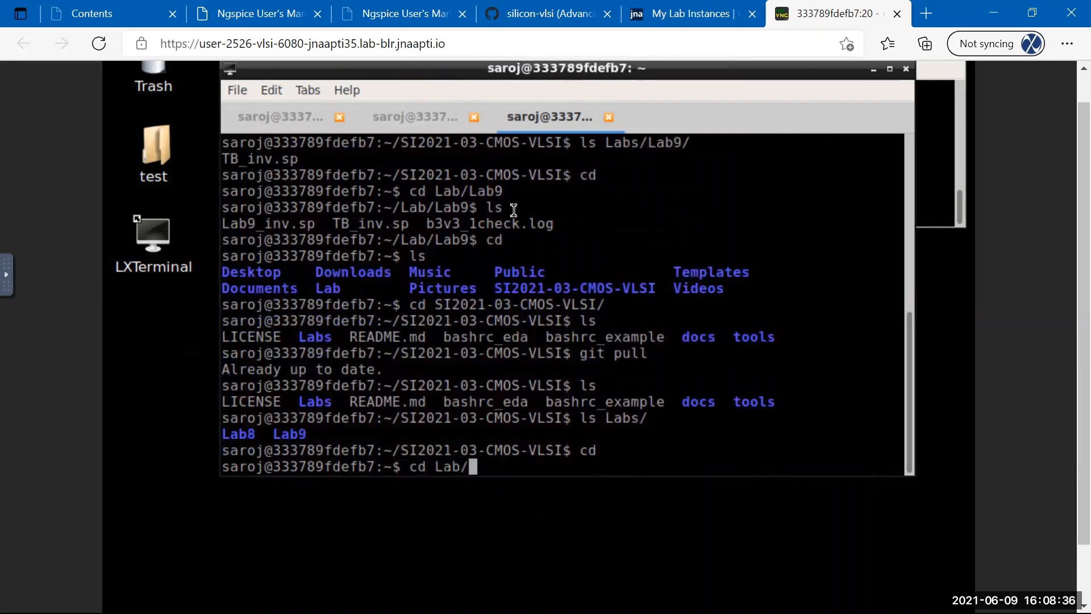
pyautogui.write('/Lab9')
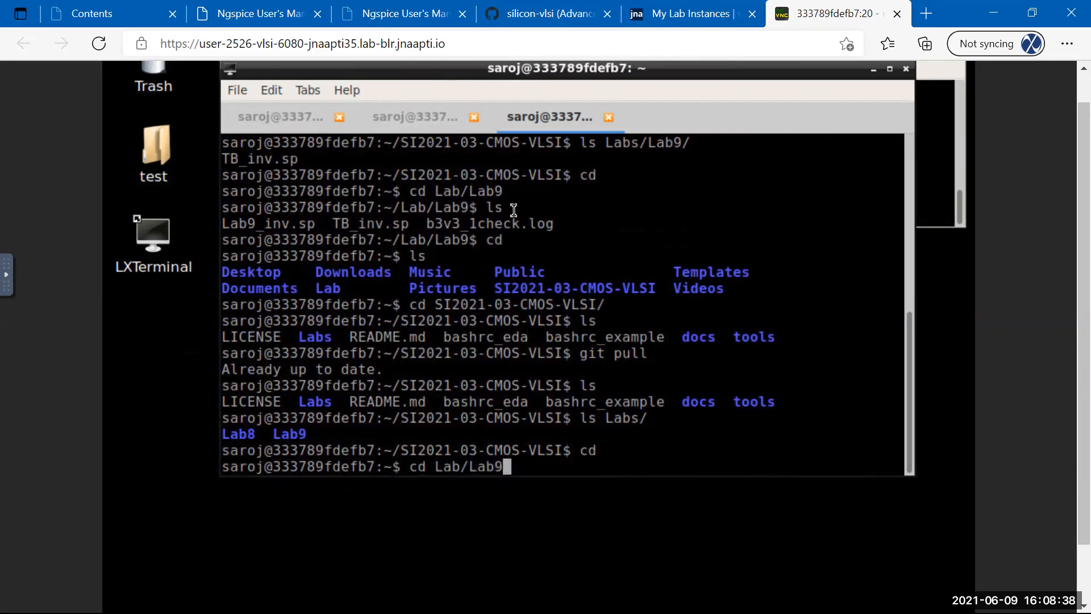
pyautogui.press('Return')
pyautogui.write('ls')
pyautogui.press('Return')
# Start copying the repository's Labs/Lab9/TB_inv.sp, abandon it, and relist Lab9's three files.
pyautogui.write('cp $HOME/')
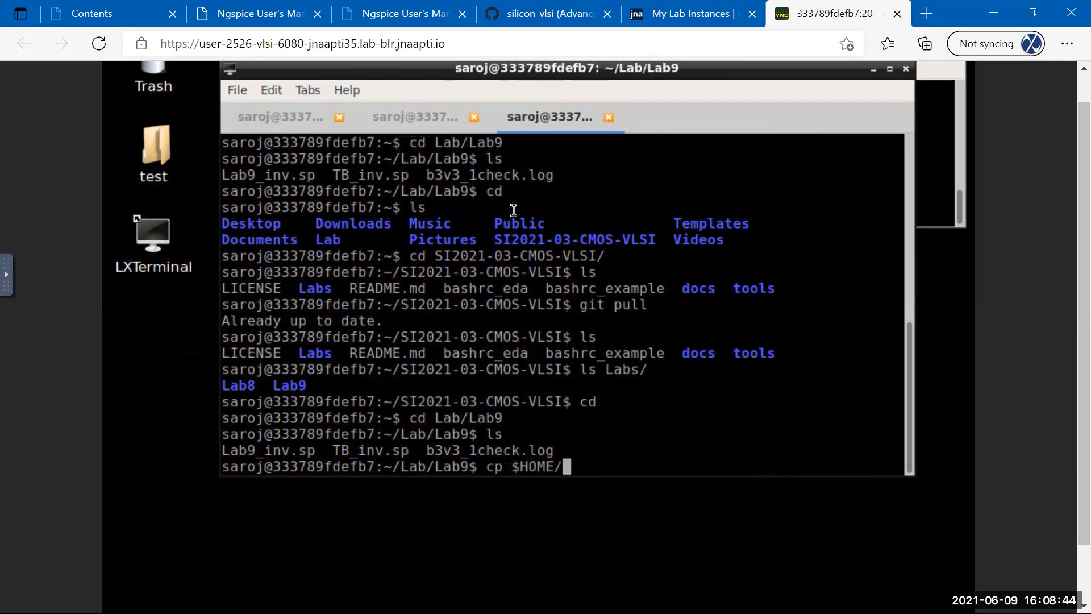
pyautogui.write('SI')
pyautogui.press('Tab')
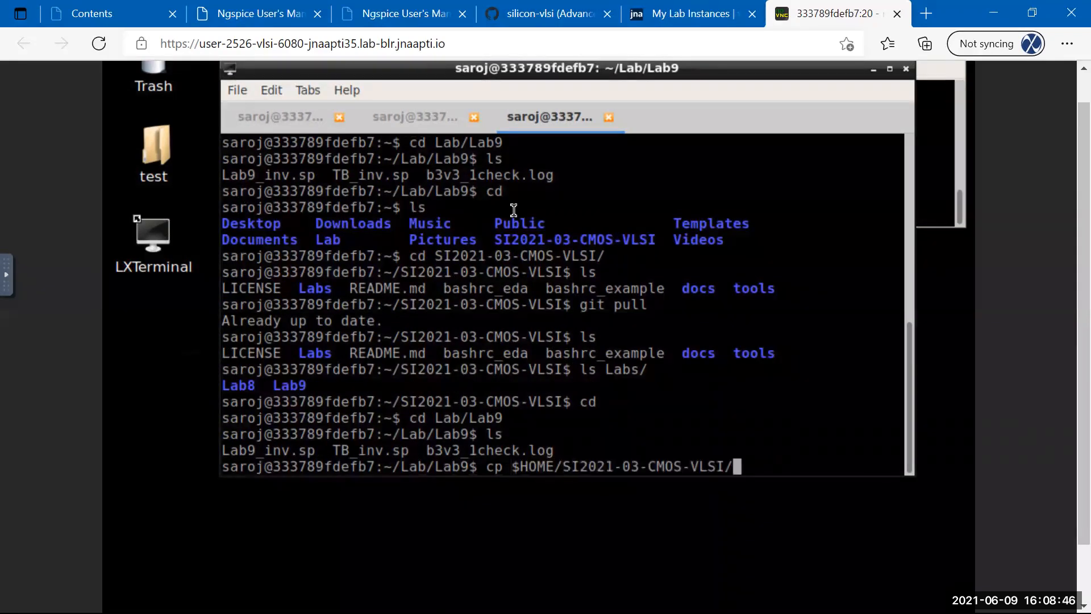
pyautogui.write('Lab')
pyautogui.press('Tab')
pyautogui.write('Lab9/TB')
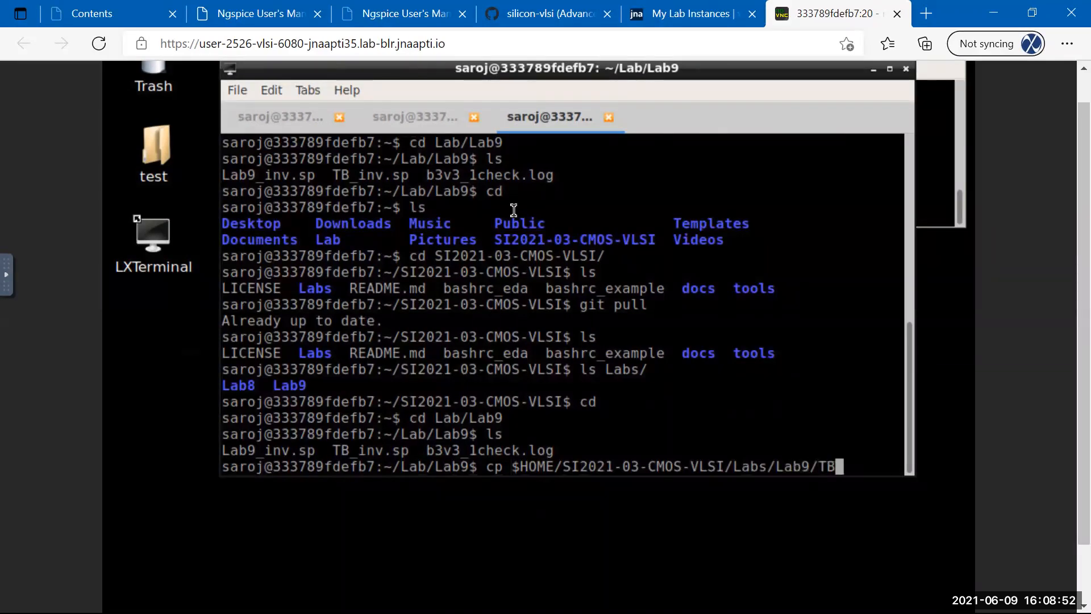
pyautogui.press('Tab')
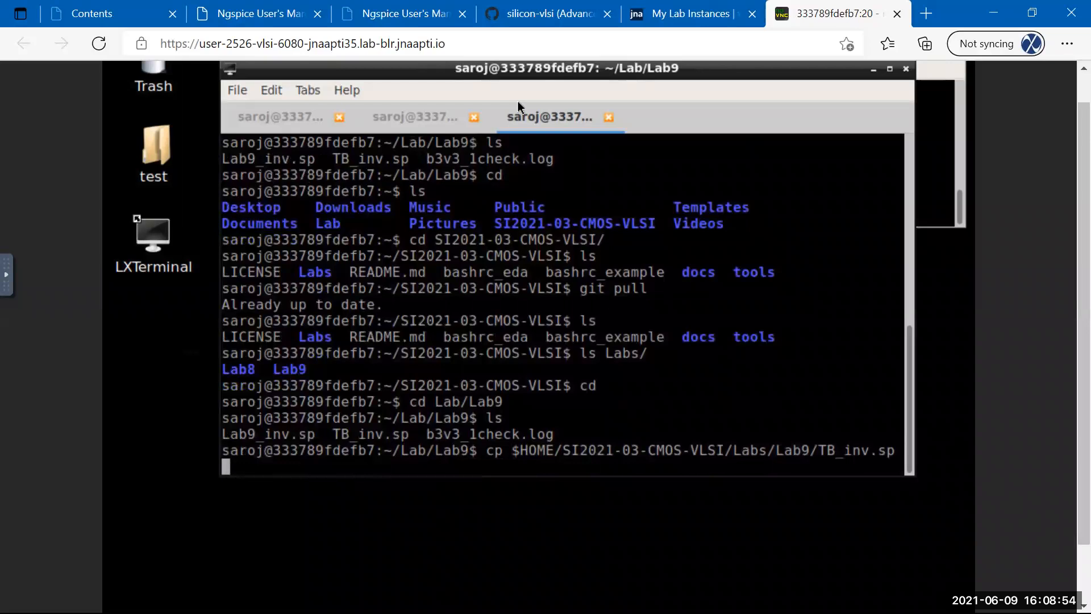
pyautogui.write('.')
pyautogui.press('BackSpace')
pyautogui.press('BackSpace')
pyautogui.press('BackSpace')
pyautogui.press('BackSpace')
pyautogui.press('BackSpace')
pyautogui.press('BackSpace')
pyautogui.press('BackSpace')
pyautogui.press('BackSpace')
pyautogui.press('BackSpace')
pyautogui.press('BackSpace')
pyautogui.press('BackSpace')
pyautogui.press('BackSpace')
pyautogui.press('BackSpace')
pyautogui.press('BackSpace')
pyautogui.press('BackSpace')
pyautogui.press('BackSpace')
pyautogui.press('BackSpace')
pyautogui.press('BackSpace')
pyautogui.press('BackSpace')
pyautogui.press('BackSpace')
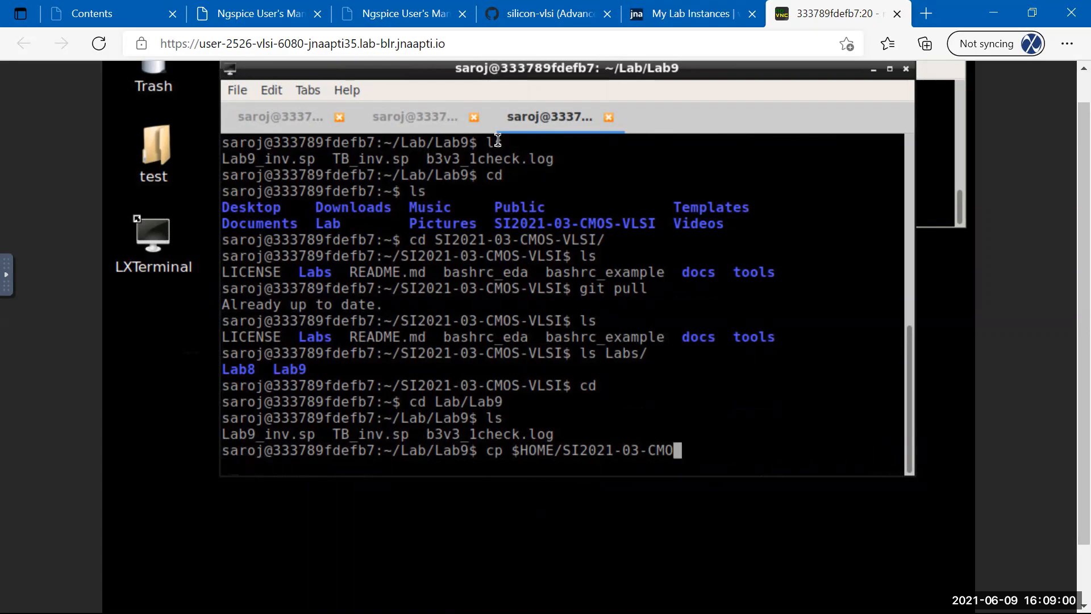
pyautogui.press('BackSpace')
pyautogui.press('BackSpace')
pyautogui.press('BackSpace')
pyautogui.press('BackSpace')
pyautogui.press('BackSpace')
pyautogui.press('BackSpace')
pyautogui.press('BackSpace')
pyautogui.press('BackSpace')
pyautogui.press('BackSpace')
pyautogui.press('BackSpace')
pyautogui.press('BackSpace')
pyautogui.press('BackSpace')
pyautogui.press('BackSpace')
pyautogui.press('BackSpace')
pyautogui.press('BackSpace')
pyautogui.press('BackSpace')
pyautogui.press('BackSpace')
pyautogui.press('BackSpace')
pyautogui.press('BackSpace')
pyautogui.press('BackSpace')
pyautogui.write('ls')
pyautogui.press('Return')
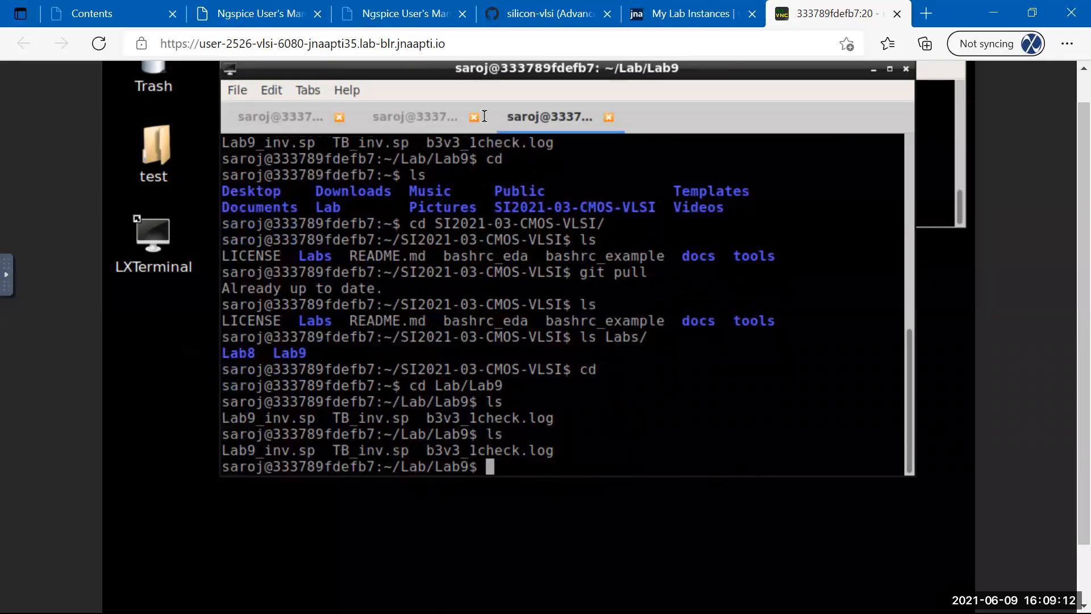
# Bring back TB_inv.sp in vim and scan it from the top line to .END.
pyautogui.click(263, 116)
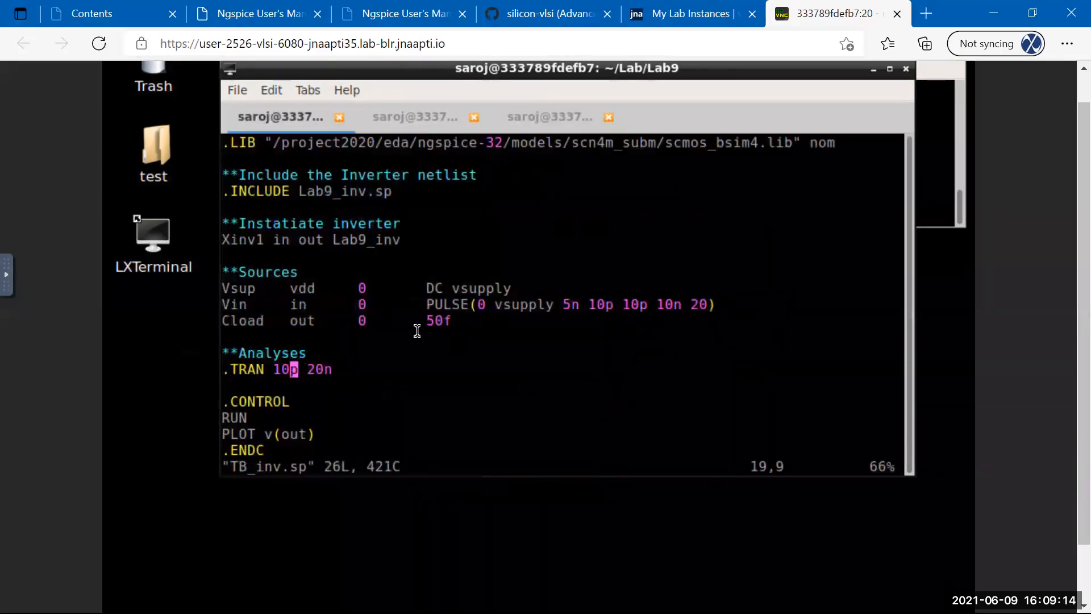
pyautogui.press('Up')
pyautogui.press('Up')
pyautogui.press('Up')
pyautogui.press('Up')
pyautogui.press('Up')
pyautogui.press('Up')
pyautogui.press('Up')
pyautogui.press('Up')
pyautogui.press('Up')
pyautogui.press('Up')
pyautogui.press('Up')
pyautogui.press('Up')
pyautogui.press('Up')
pyautogui.press('Up')
pyautogui.press('Up')
pyautogui.press('Up')
pyautogui.press('Up')
pyautogui.press('Up')
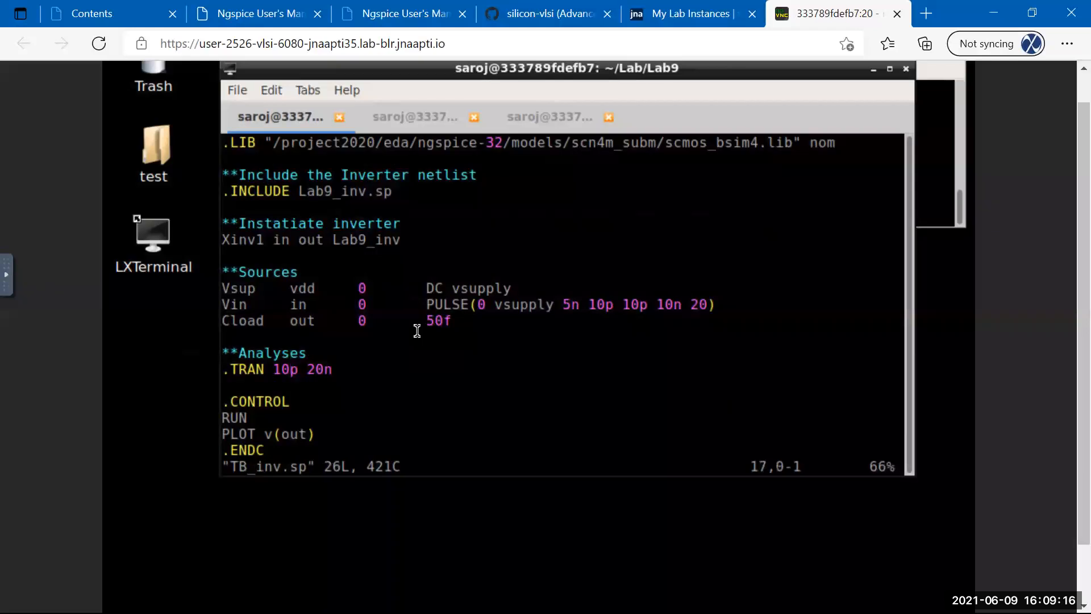
pyautogui.press('Down')
pyautogui.press('Down')
pyautogui.press('Down')
pyautogui.press('Down')
pyautogui.press('Down')
pyautogui.press('Down')
pyautogui.press('Down')
pyautogui.press('Down')
pyautogui.press('Down')
pyautogui.press('Down')
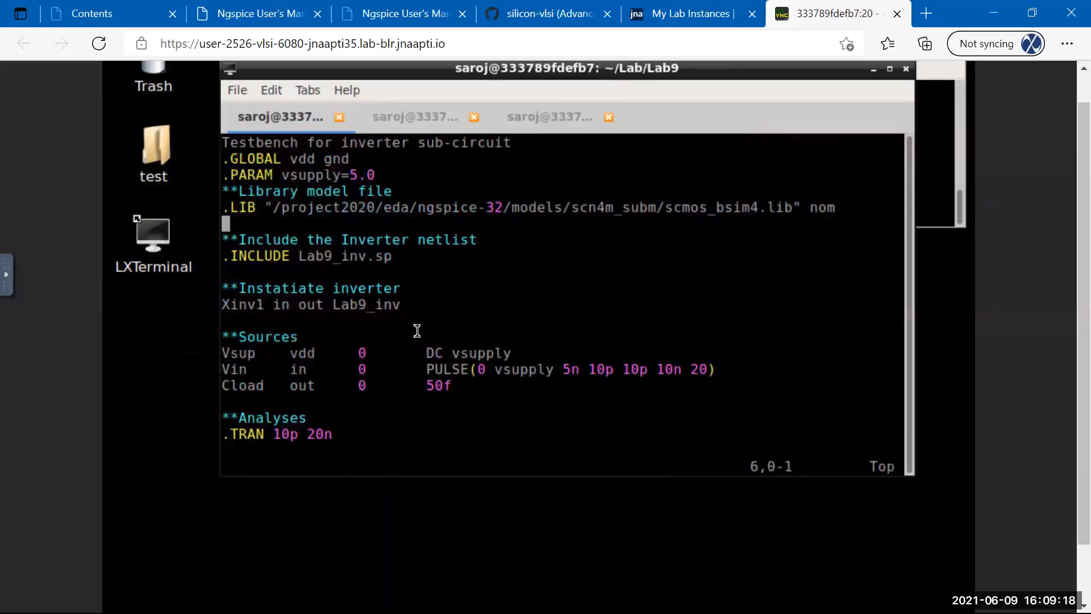
pyautogui.press('Down')
pyautogui.press('Down')
pyautogui.press('Down')
pyautogui.press('Down')
pyautogui.press('Down')
pyautogui.press('Down')
pyautogui.press('Down')
pyautogui.press('Down')
pyautogui.press('Down')
pyautogui.press('Down')
pyautogui.press('Down')
pyautogui.press('Down')
pyautogui.press('Down')
pyautogui.press('Down')
pyautogui.press('Down')
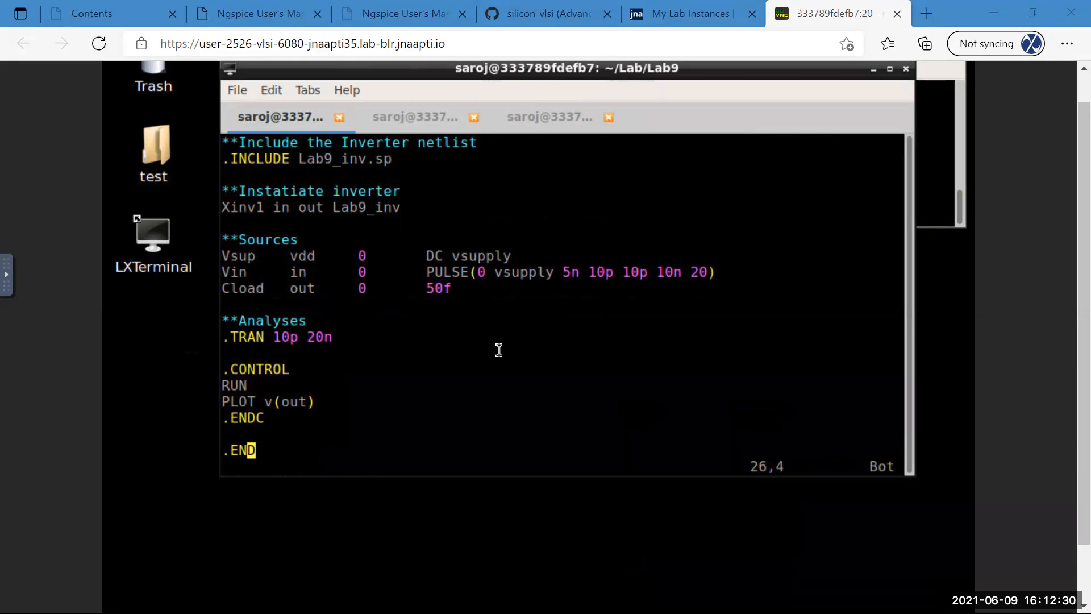
# Open a blank line below PLOT v(out), just before .ENDC.
pyautogui.press('Up')
pyautogui.press('Up')
pyautogui.press('Up')
pyautogui.press('Up')
pyautogui.press('Up')
pyautogui.press('Up')
pyautogui.press('Up')
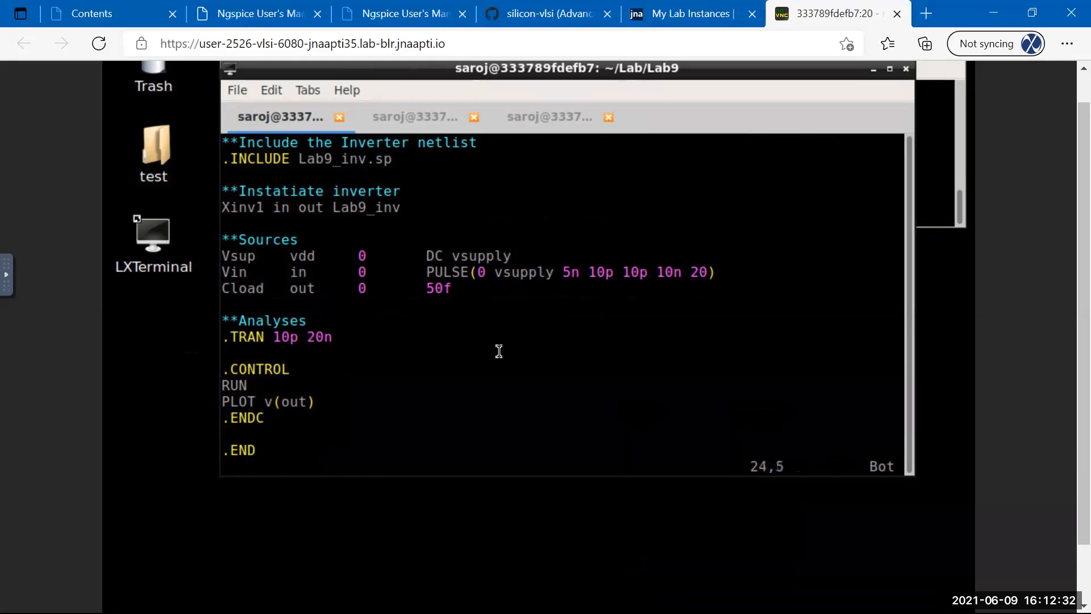
pyautogui.press('Up')
pyautogui.press('Up')
pyautogui.press('Up')
pyautogui.press('Up')
pyautogui.press('Up')
pyautogui.press('Up')
pyautogui.press('Up')
pyautogui.press('Up')
pyautogui.press('Up')
pyautogui.press('Up')
pyautogui.press('Up')
pyautogui.press('Up')
pyautogui.press('Up')
pyautogui.press('Up')
pyautogui.press('Up')
pyautogui.press('Up')
pyautogui.press('Up')
pyautogui.press('Up')
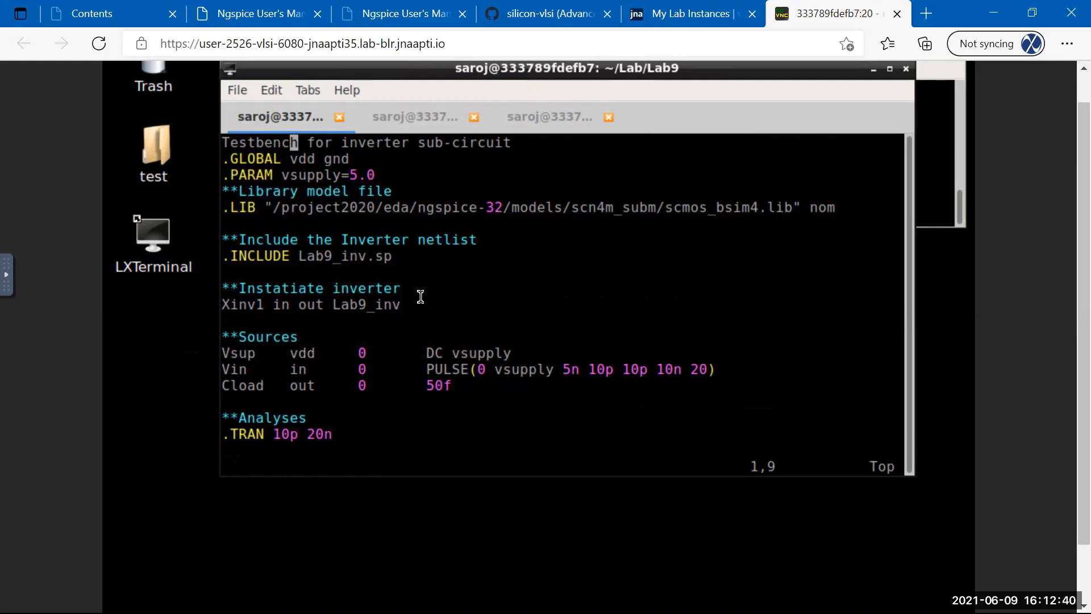
pyautogui.press('Down')
pyautogui.press('Down')
pyautogui.press('Down')
pyautogui.press('Down')
pyautogui.press('Down')
pyautogui.press('Down')
pyautogui.press('Down')
pyautogui.press('Down')
pyautogui.press('Down')
pyautogui.press('Down')
pyautogui.press('Down')
pyautogui.press('Down')
pyautogui.press('Down')
pyautogui.press('Down')
pyautogui.press('Down')
pyautogui.press('Down')
pyautogui.press('Down')
pyautogui.press('Down')
pyautogui.press('Down')
pyautogui.press('Down')
pyautogui.press('Up')
pyautogui.press('Up')
pyautogui.press('Right')
pyautogui.press('Up')
pyautogui.press('Right')
pyautogui.press('Right')
pyautogui.press('Right')
pyautogui.press('Right')
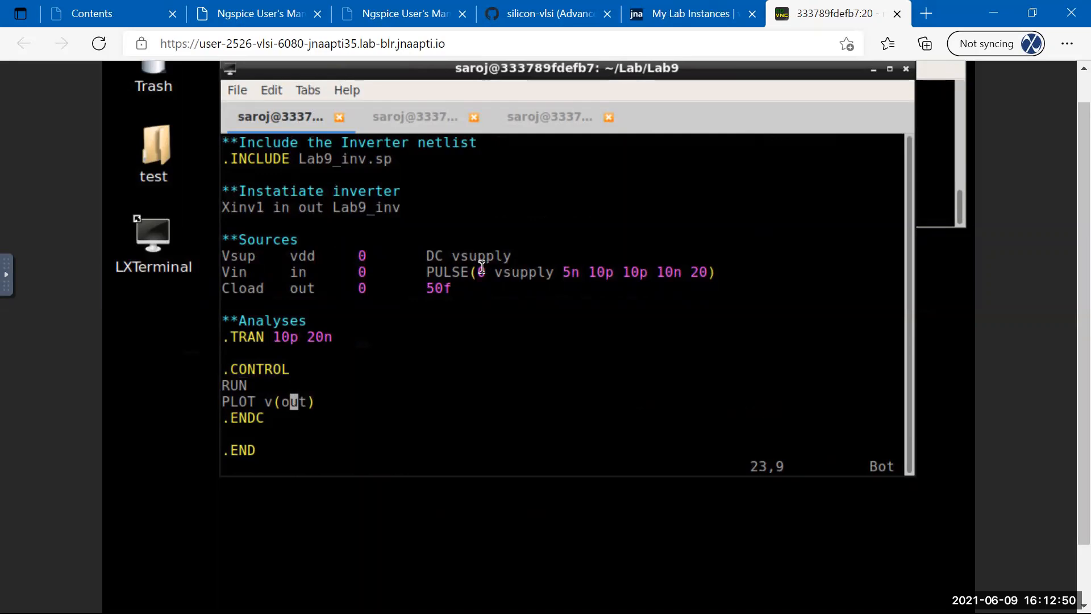
pyautogui.press('o')
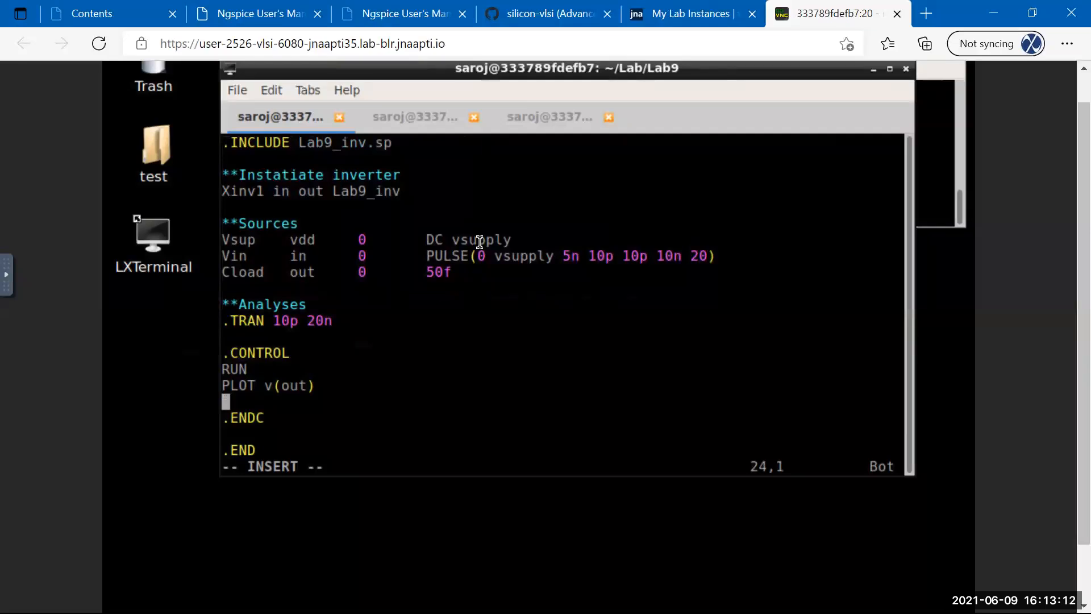
# Type the trigger part: .MEASURE TRAN TPLH v(in) val=0.5*vsupply FALL=1 TARG.
pyautogui.write('.MEAUS')
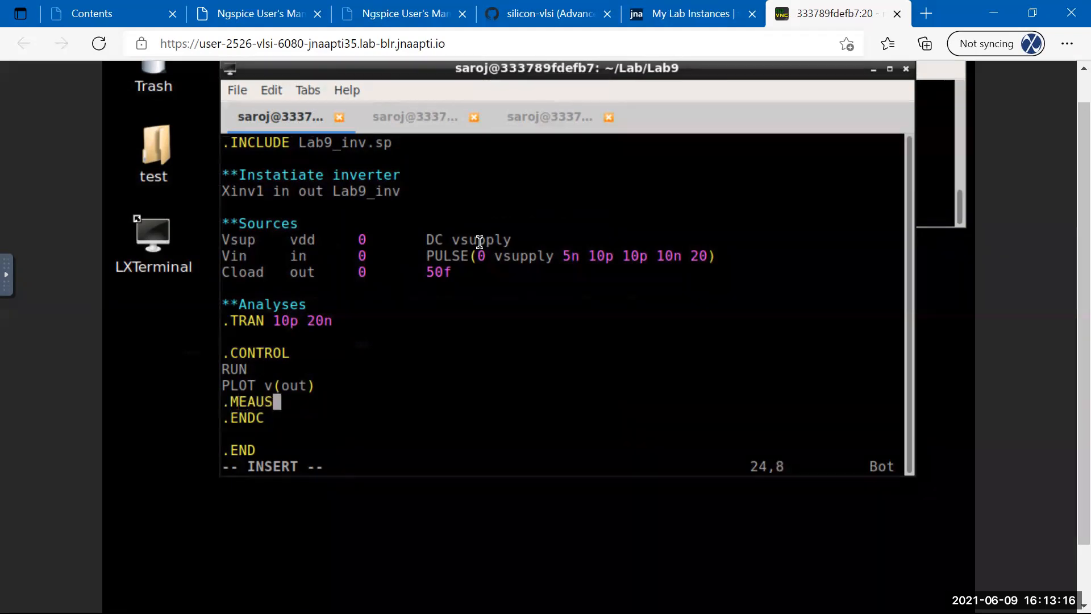
pyautogui.write('RE')
pyautogui.press('BackSpace')
pyautogui.press('BackSpace')
pyautogui.press('BackSpace')
pyautogui.press('BackSpace')
pyautogui.write('SURE')
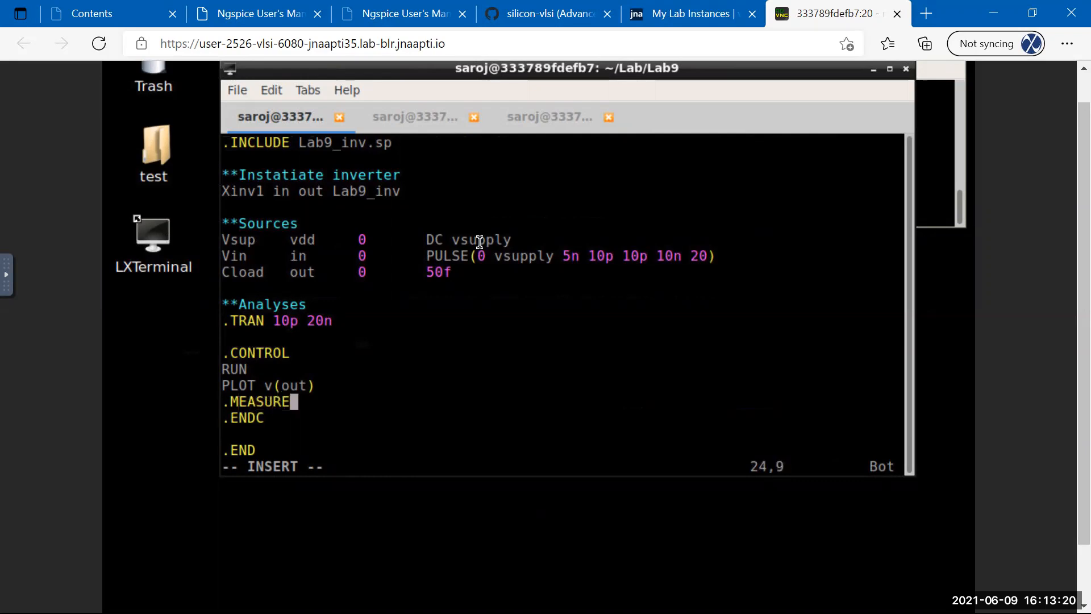
pyautogui.write(' TRAN')
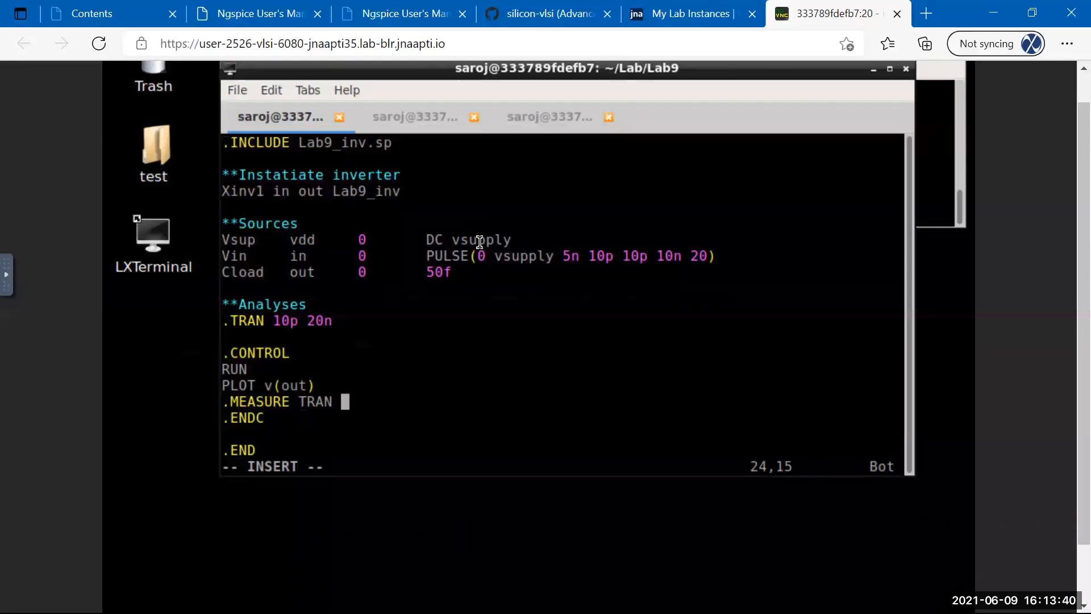
pyautogui.write('TPLH')
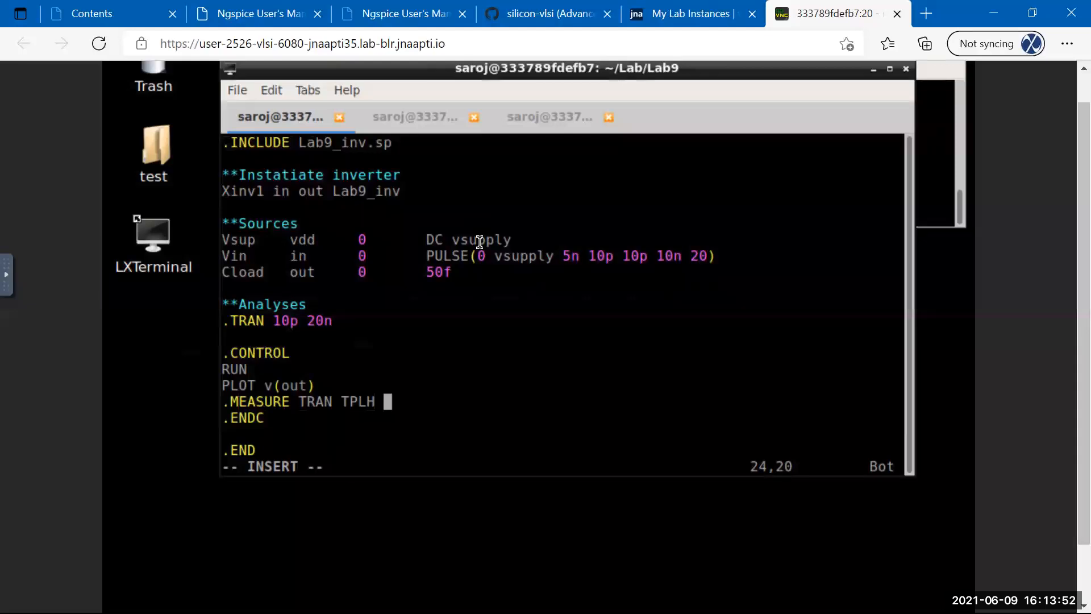
pyautogui.write('v(in) v')
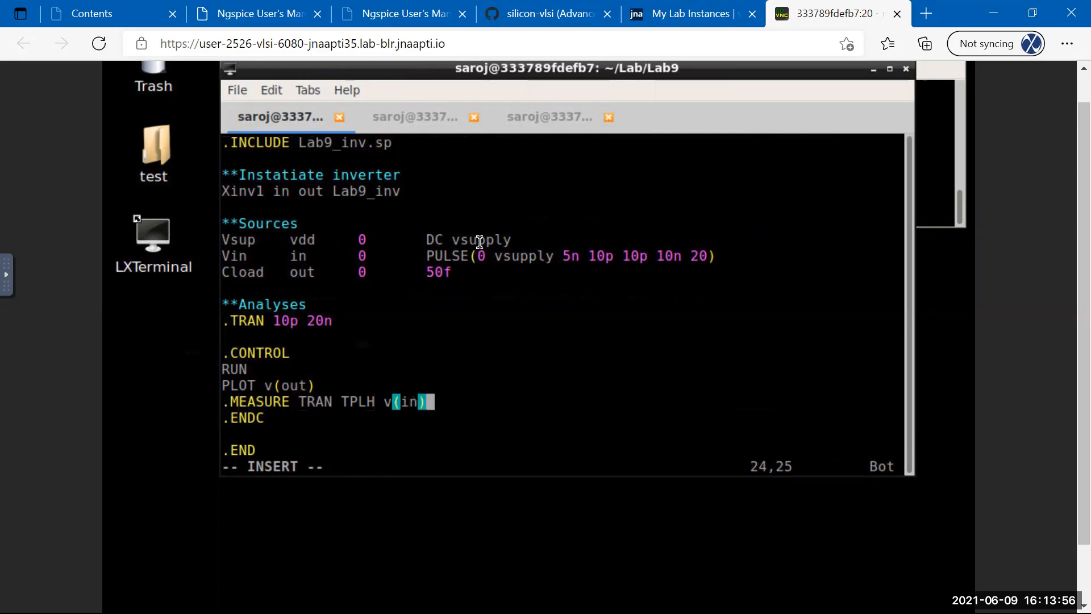
pyautogui.write('al')
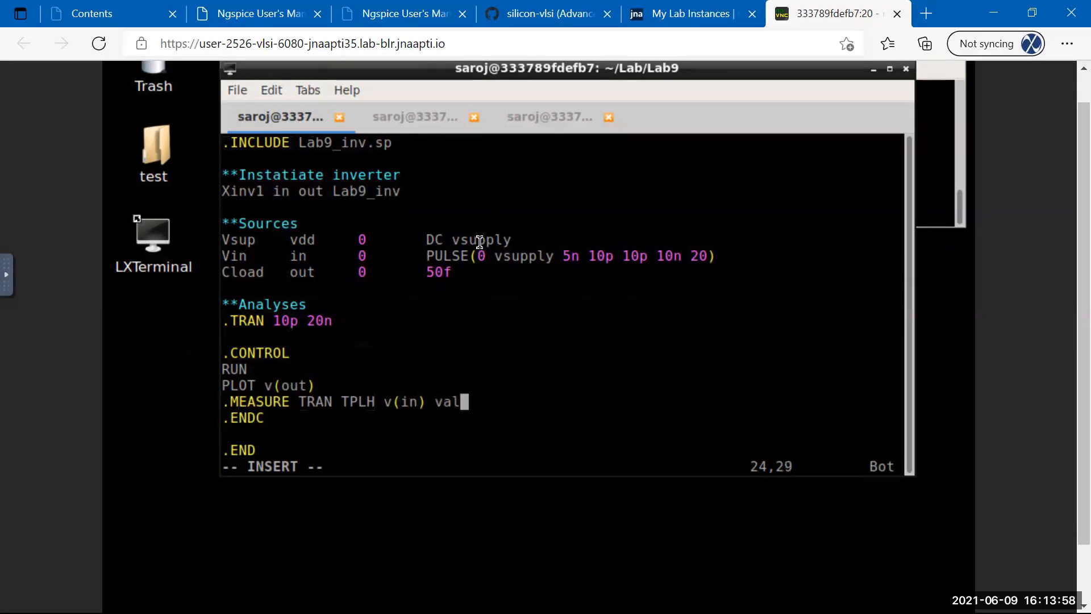
pyautogui.write('=0.5*vsupply')
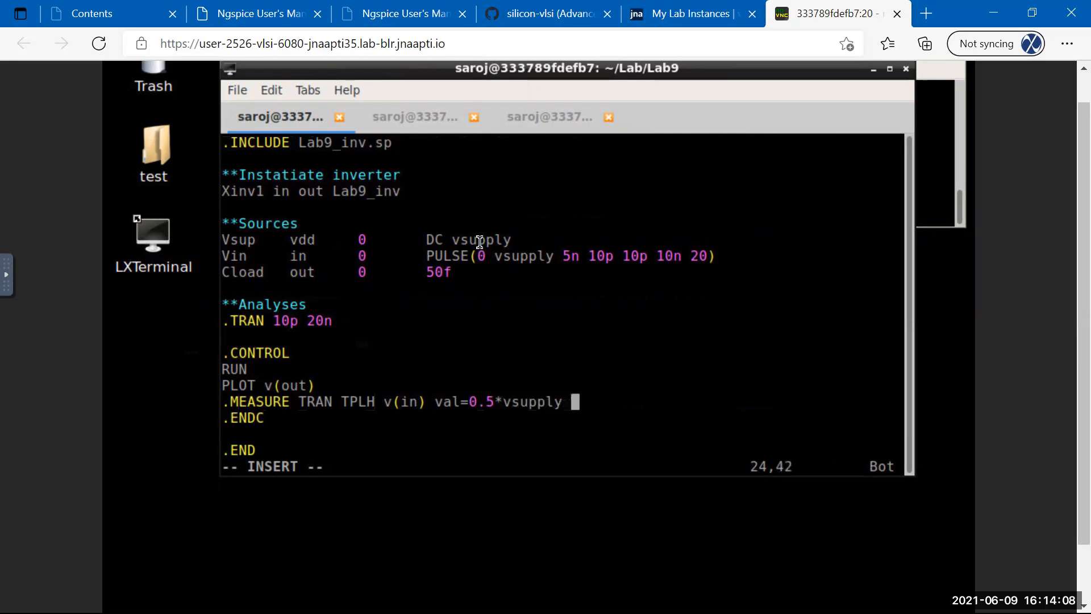
pyautogui.write(' FALL')
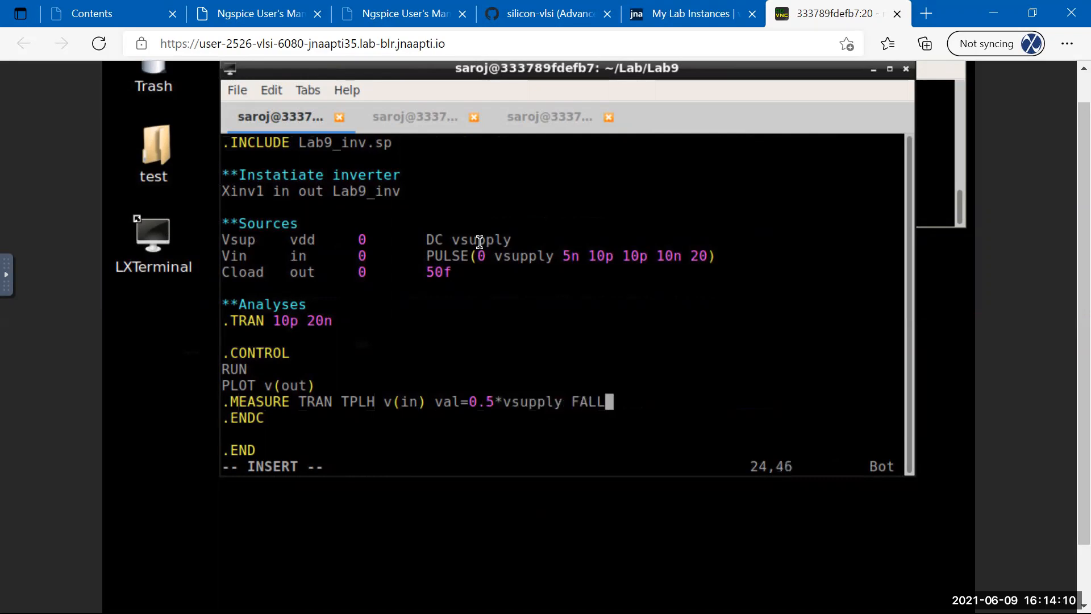
pyautogui.write('=1 TARG')
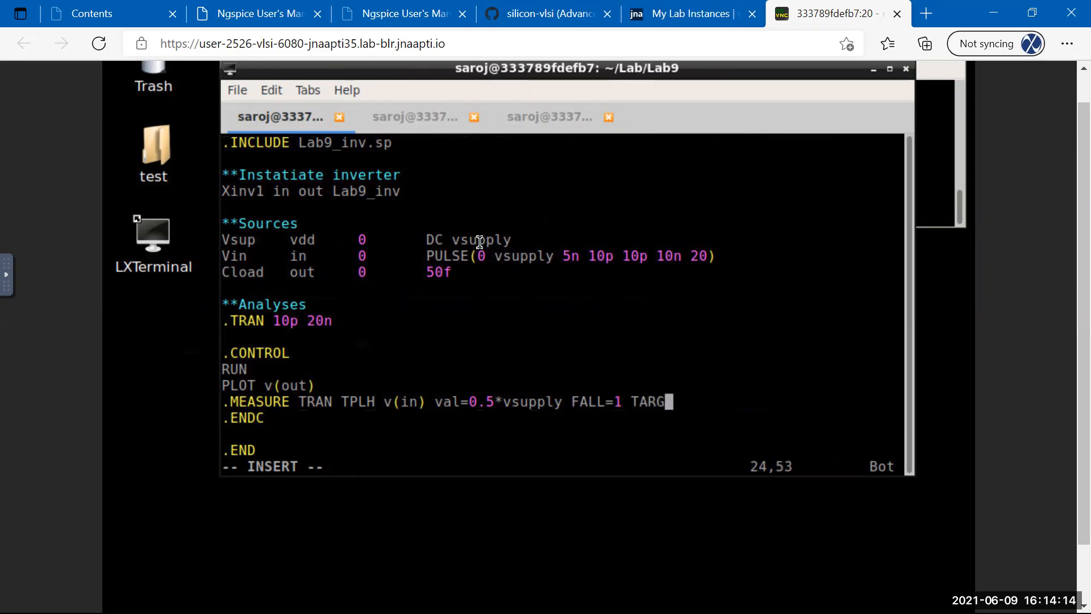
pyautogui.write(' v(ou)')
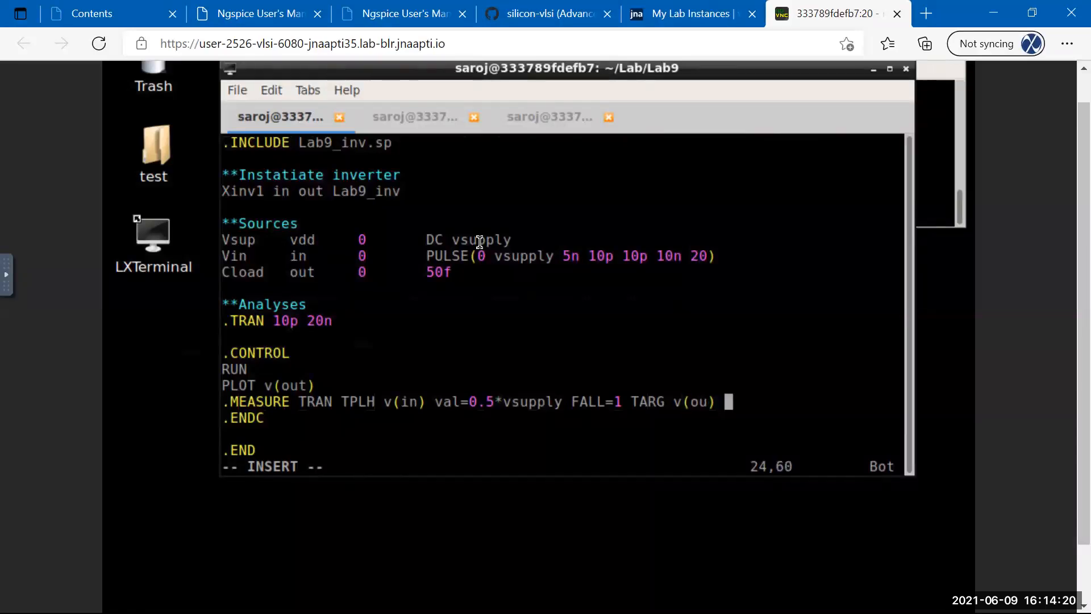
pyautogui.press('BackSpace')
pyautogui.press('BackSpace')
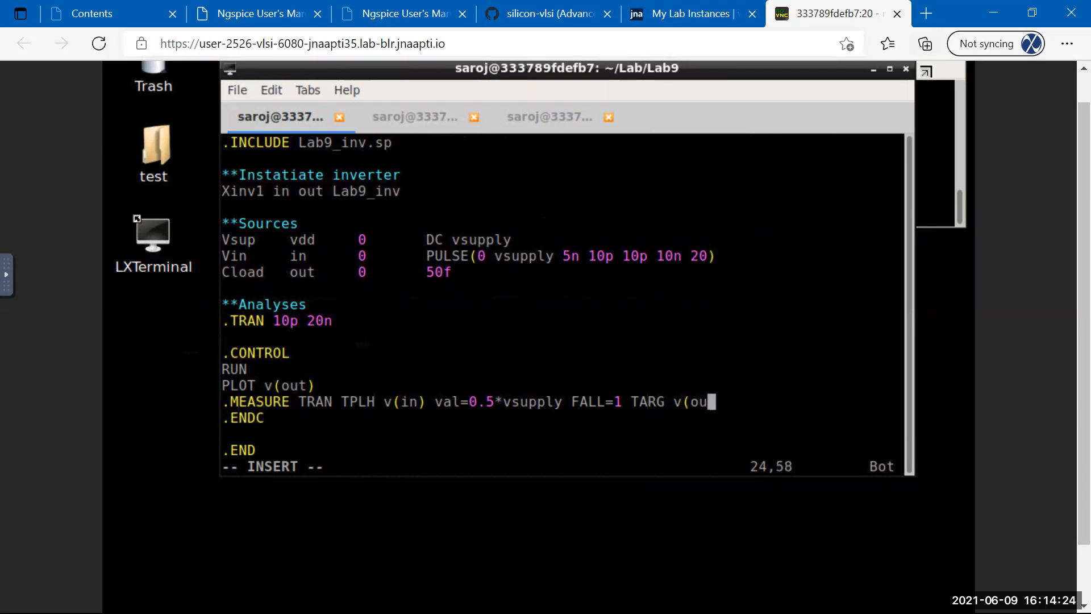
# Finish the target as v(out) VAL=0.5*vsupply RISE=1.
pyautogui.tripleClick(769, 400)
pyautogui.click(767, 400)
pyautogui.write('t')
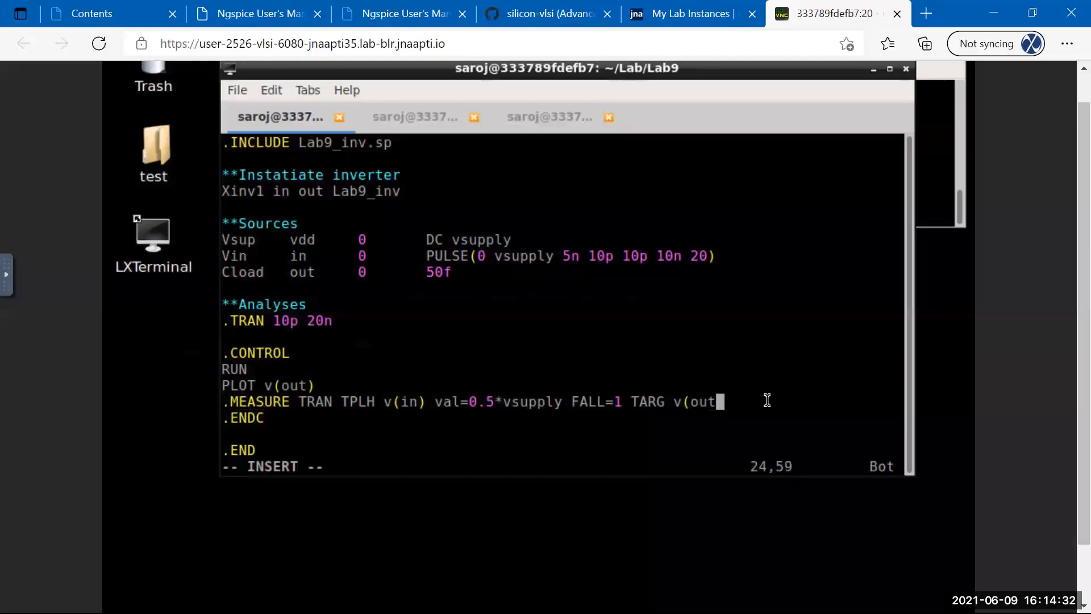
pyautogui.write(') VA')
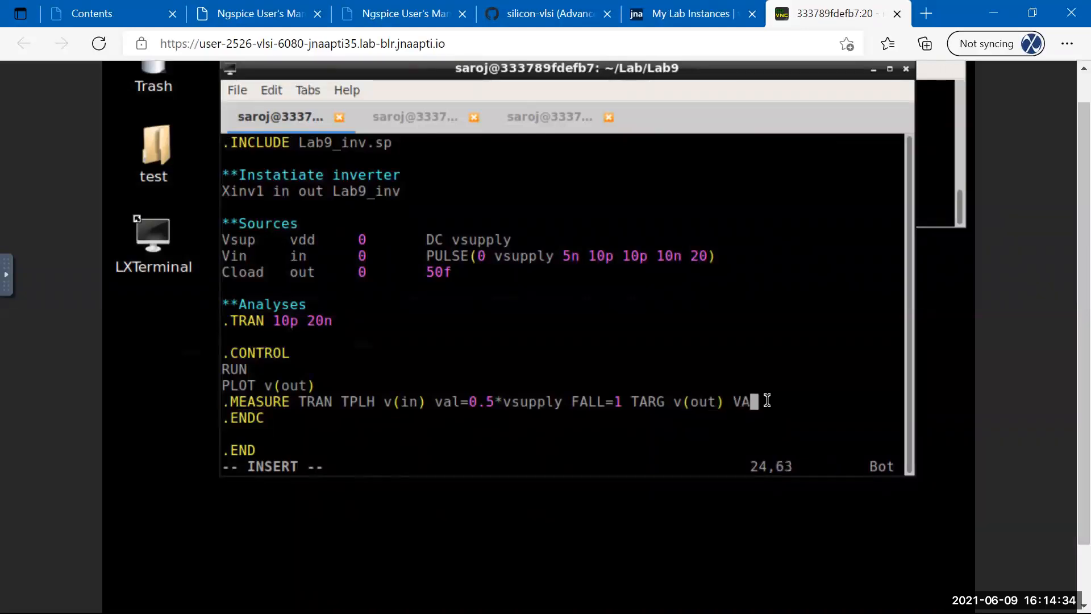
pyautogui.write('L=0.5*vsuppl')
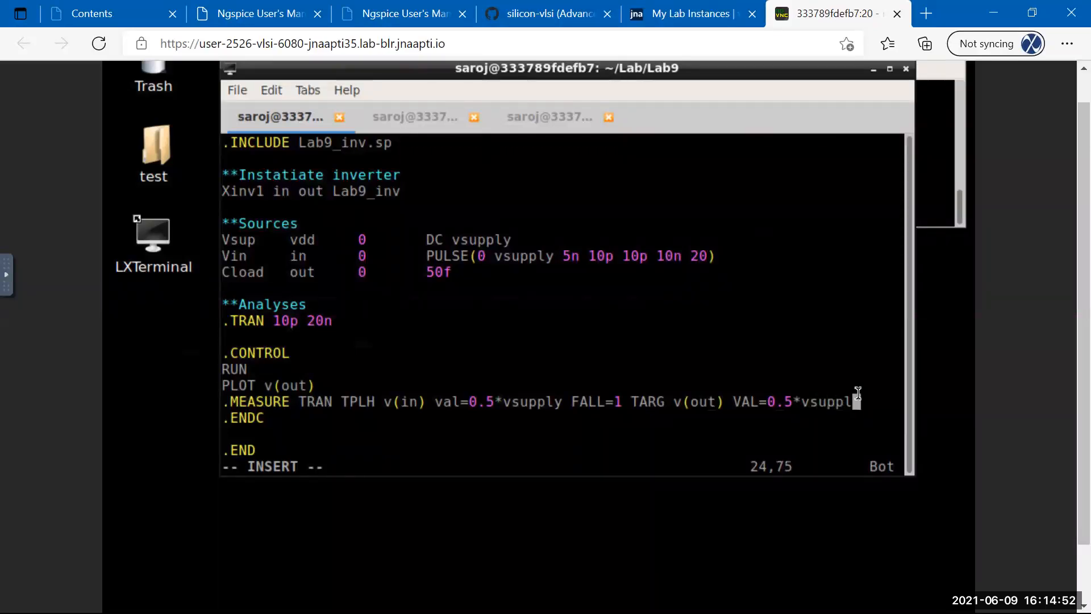
pyautogui.write('y RISE')
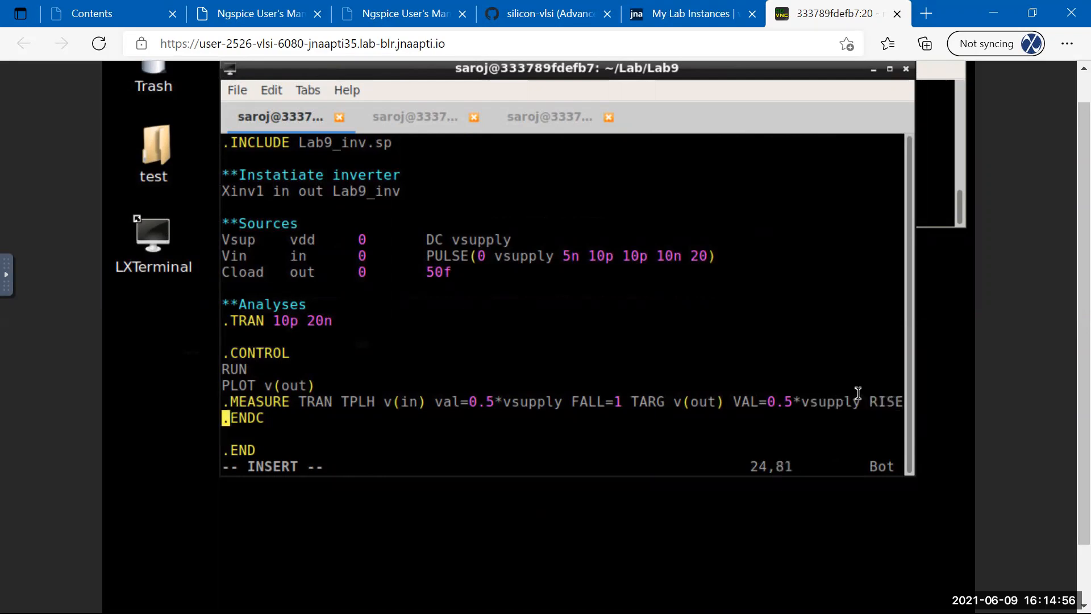
pyautogui.write('=1')
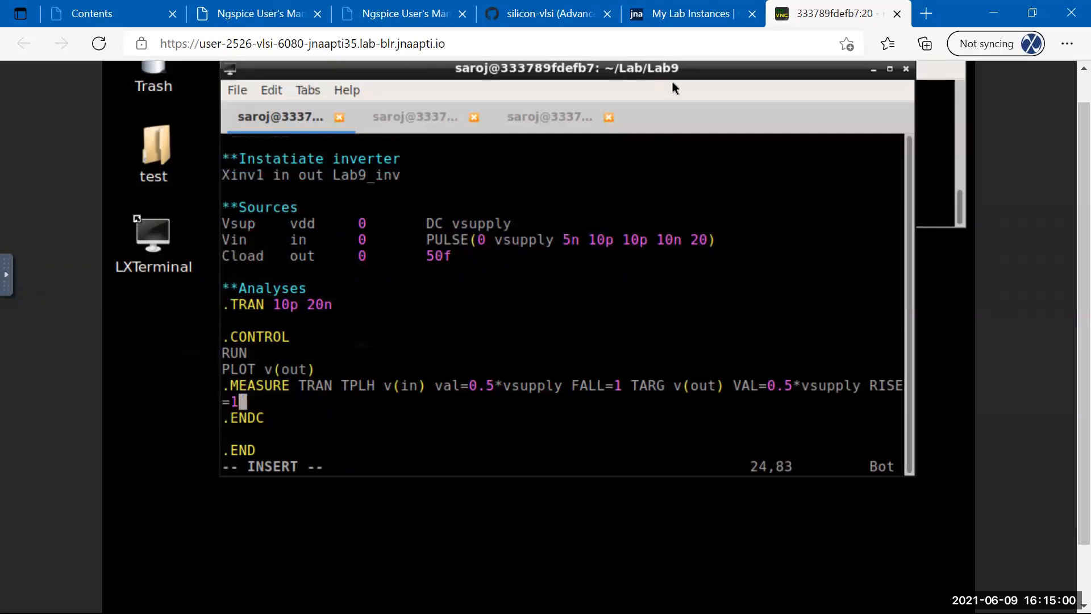
pyautogui.moveTo(694, 80); pyautogui.dragTo(624, 98)
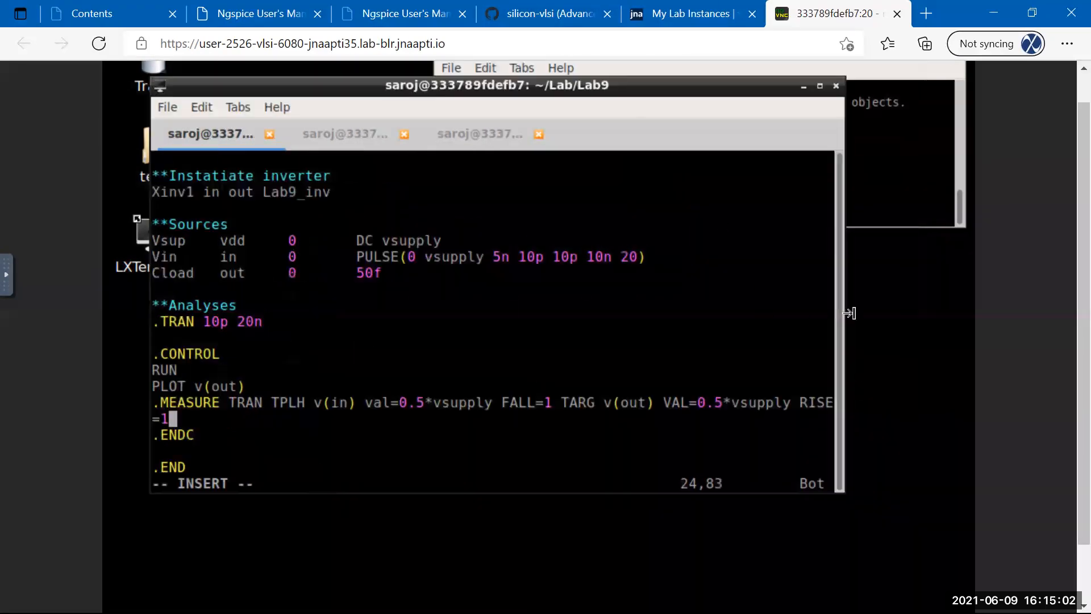
# Widen the terminal window and save TB_inv.sp.
pyautogui.moveTo(847, 326); pyautogui.dragTo(905, 324)
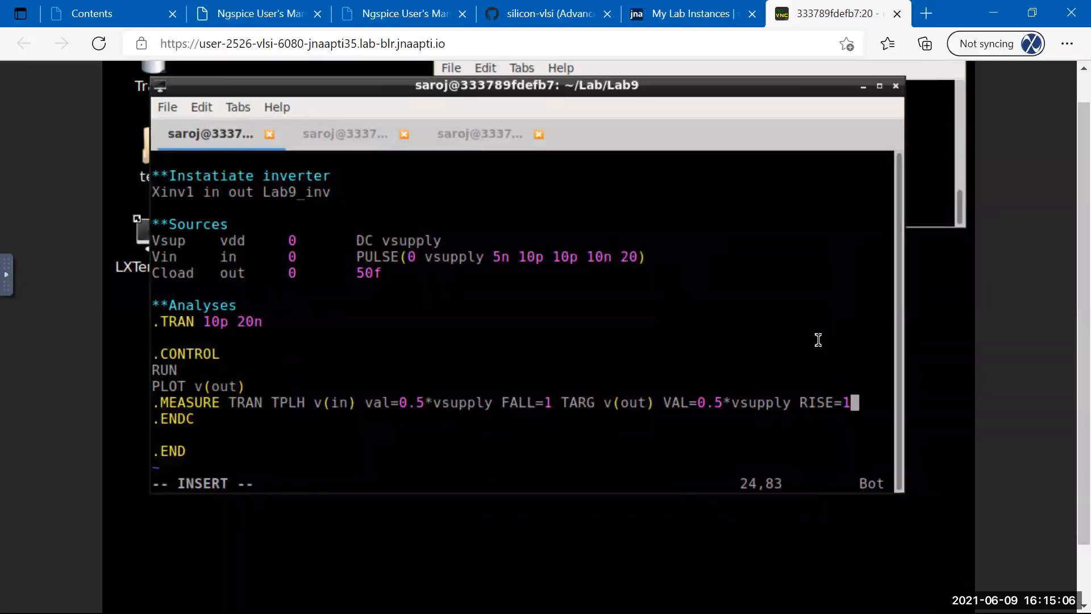
pyautogui.press('Escape')
pyautogui.write(':w')
pyautogui.press('Return')
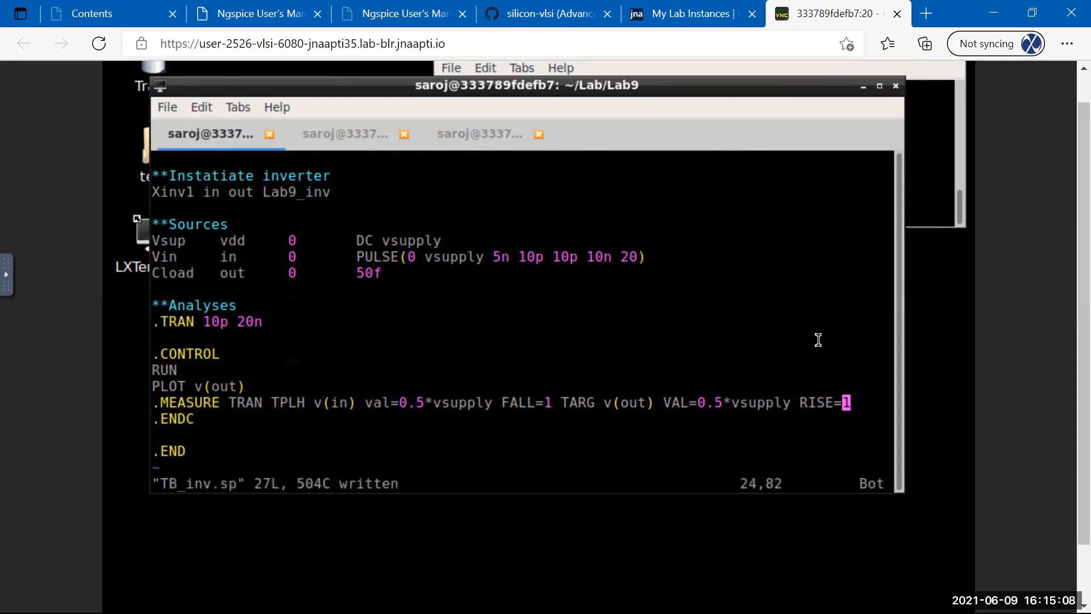
pyautogui.write(':w')
pyautogui.press('Return')
# Rerun TB_inv.sp in ngspice, which plots v(out) but rejects .measure as unknown.
pyautogui.click(314, 138)
pyautogui.press('Up')
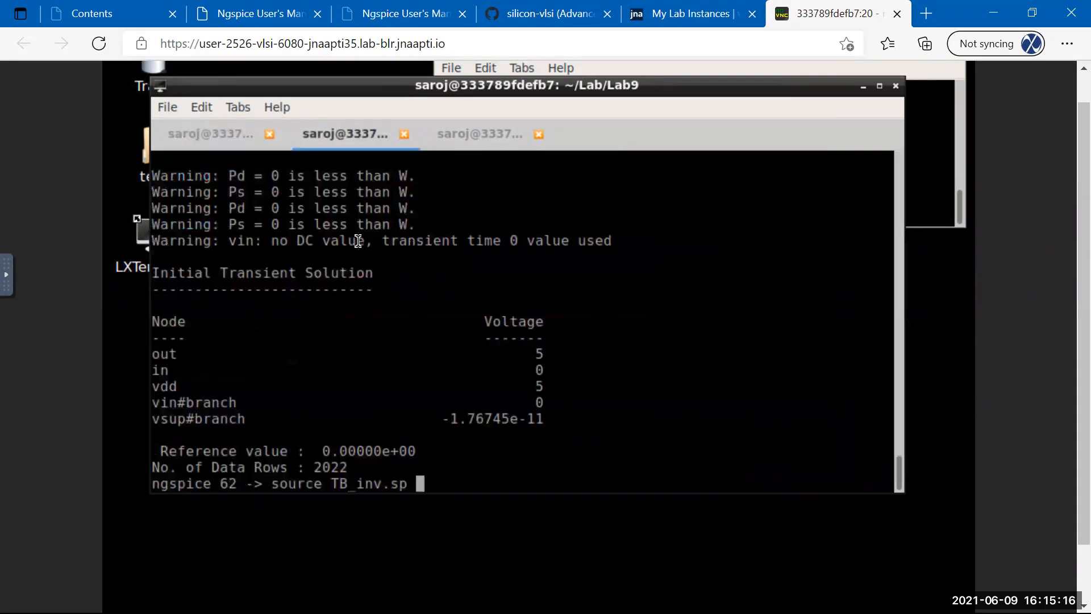
pyautogui.press('Return')
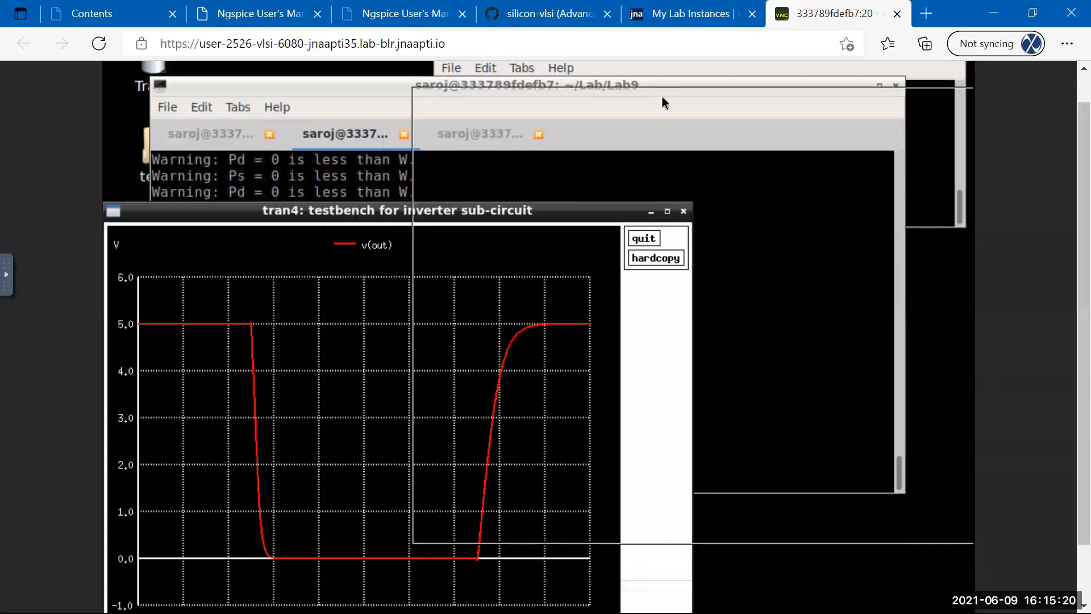
pyautogui.moveTo(662, 98); pyautogui.dragTo(722, 273)
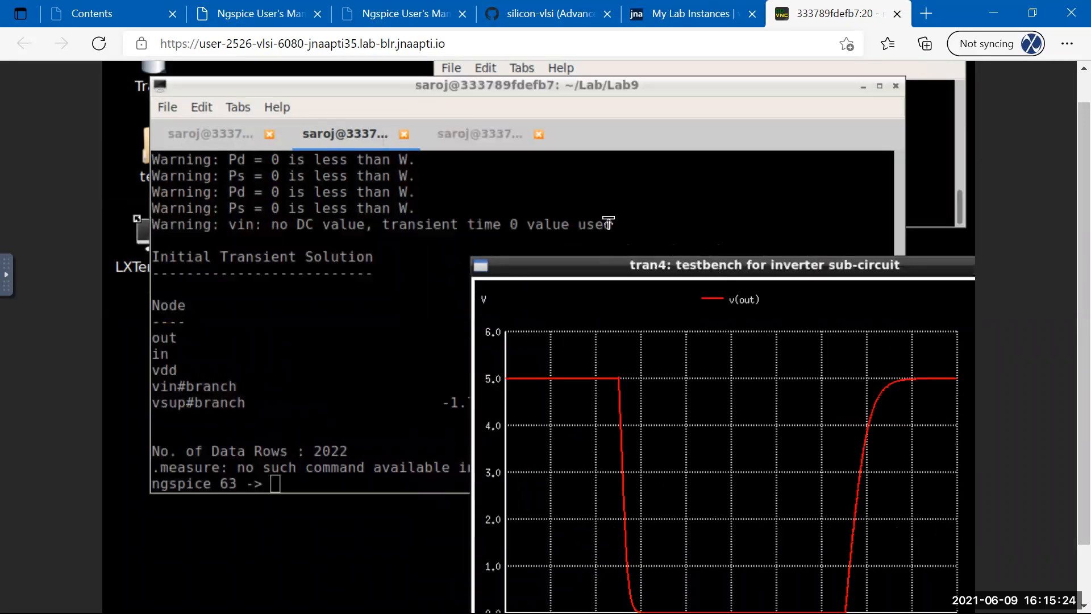
pyautogui.click(470, 188)
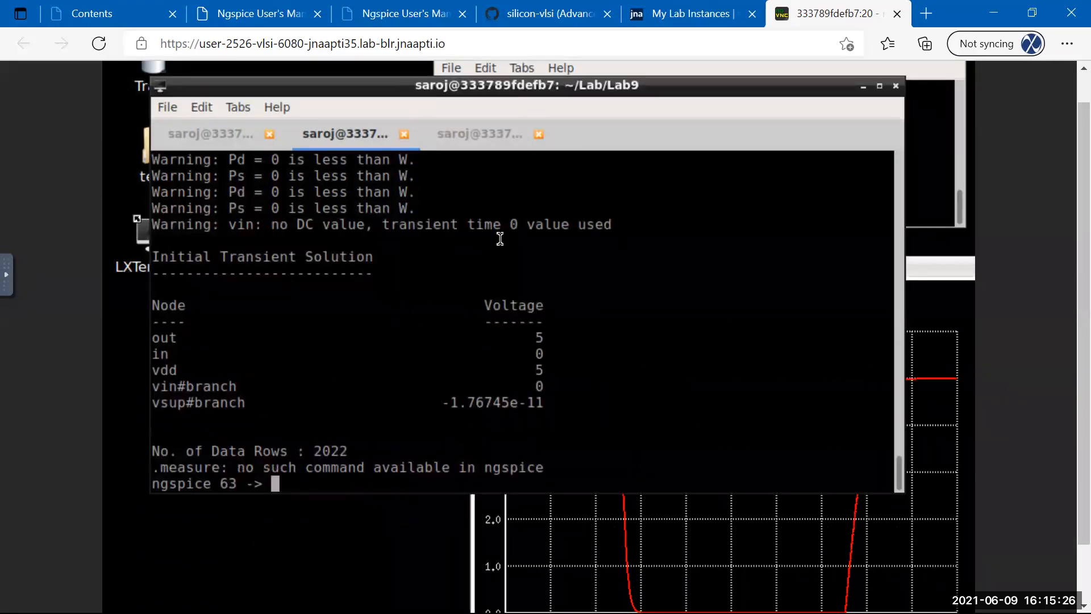
pyautogui.scroll(2, 500, 239)
pyautogui.scroll(-2, 500, 239)
pyautogui.click(210, 142)
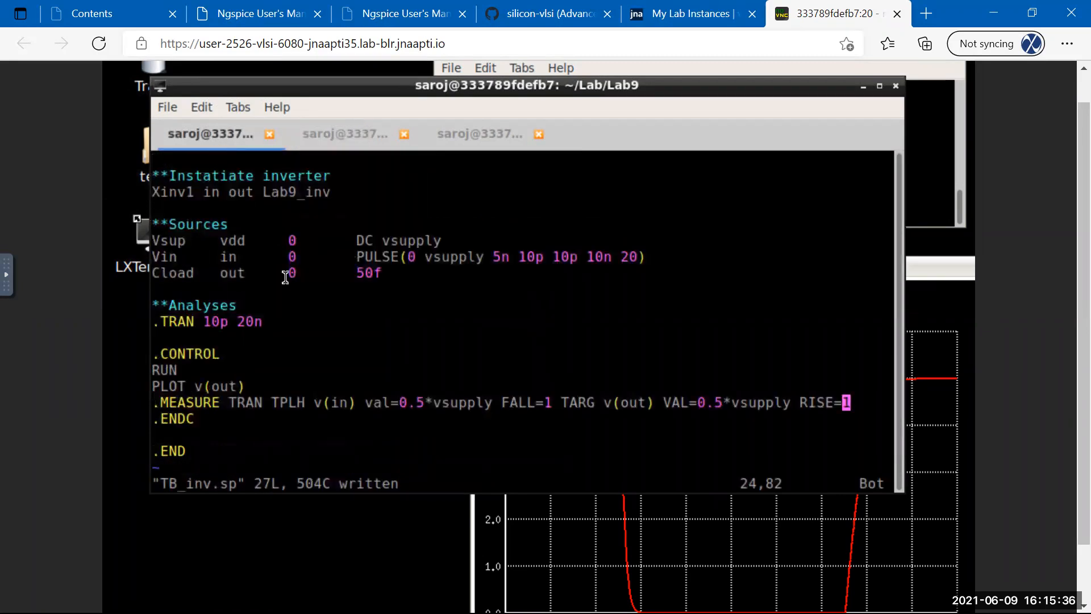
# Move the .MEASURE line out of the control block to just below .TRAN and save.
pyautogui.press('Up')
pyautogui.press('Down')
pyautogui.press('d')
pyautogui.press('d')
pyautogui.press('Up')
pyautogui.press('Up')
pyautogui.press('Up')
pyautogui.press('Up')
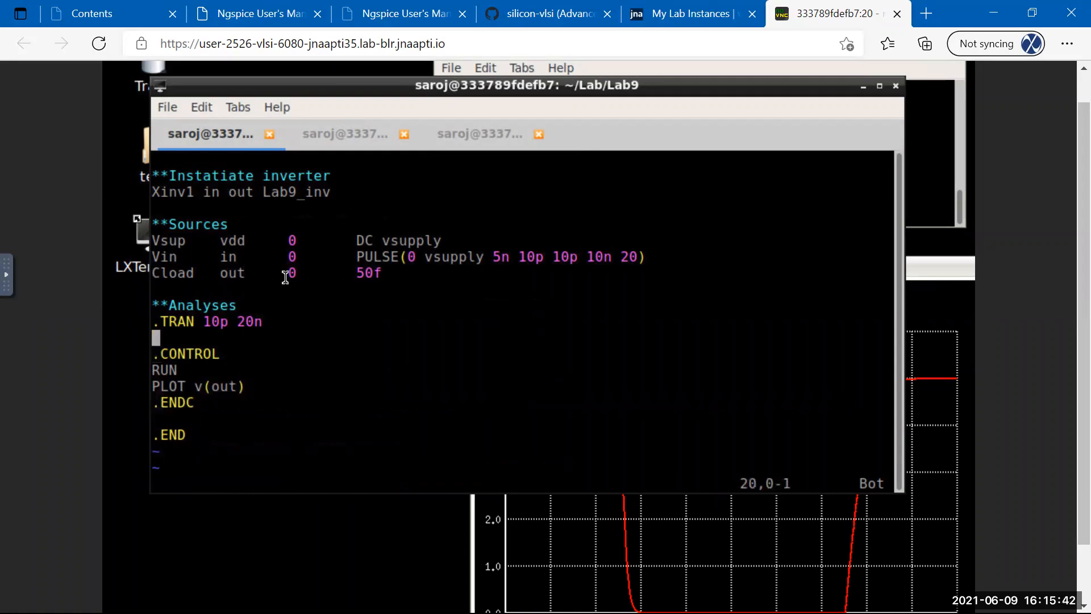
pyautogui.press('p')
pyautogui.press('o')
pyautogui.press('Escape')
pyautogui.write(':w')
pyautogui.press('Return')
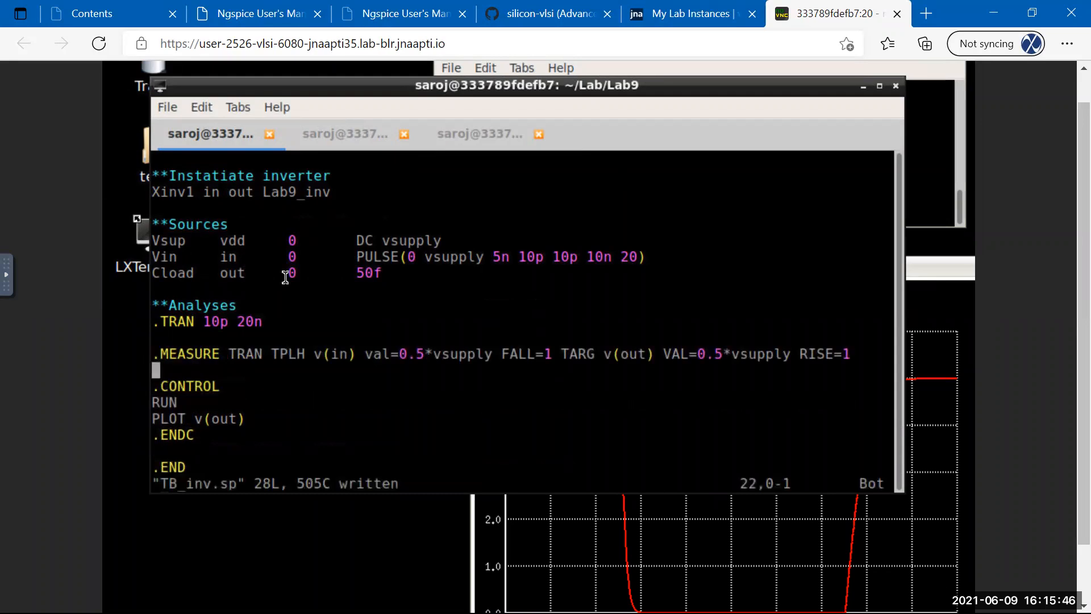
pyautogui.write(':w')
pyautogui.press('Return')
# Insert TRIG before v(in) in the .MEASURE line and save TB_inv.sp.
pyautogui.press('Up')
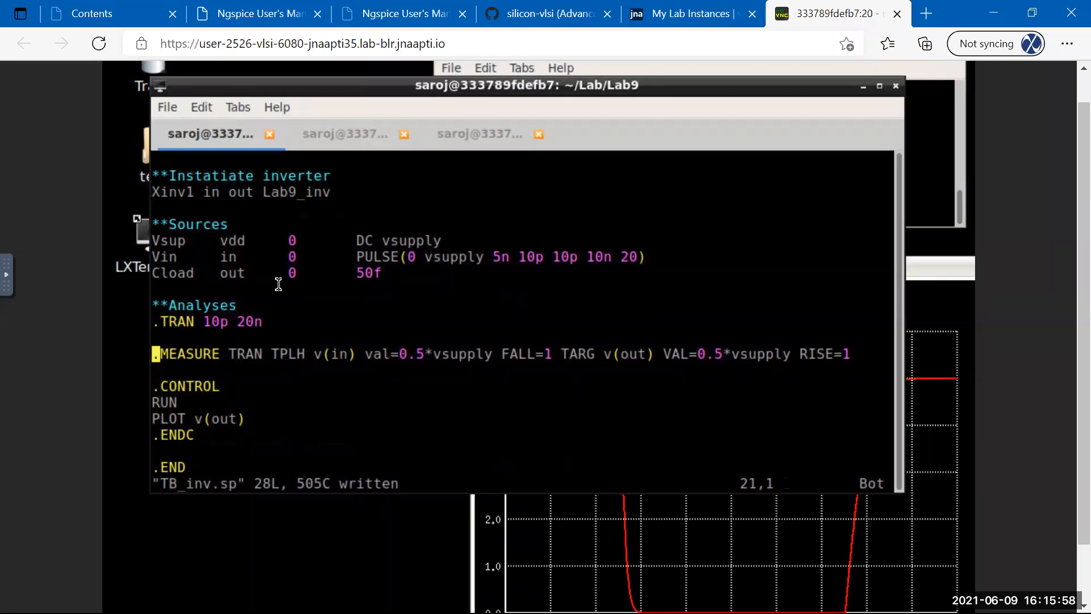
pyautogui.press('Right')
pyautogui.press('Right')
pyautogui.press('Right')
pyautogui.press('Right')
pyautogui.press('Right')
pyautogui.press('Right')
pyautogui.press('Right')
pyautogui.press('Right')
pyautogui.press('Right')
pyautogui.press('Right')
pyautogui.press('Right')
pyautogui.press('Right')
pyautogui.press('Right')
pyautogui.press('Right')
pyautogui.press('Right')
pyautogui.press('Right')
pyautogui.press('Right')
pyautogui.press('Right')
pyautogui.press('Right')
pyautogui.write('iTRIP')
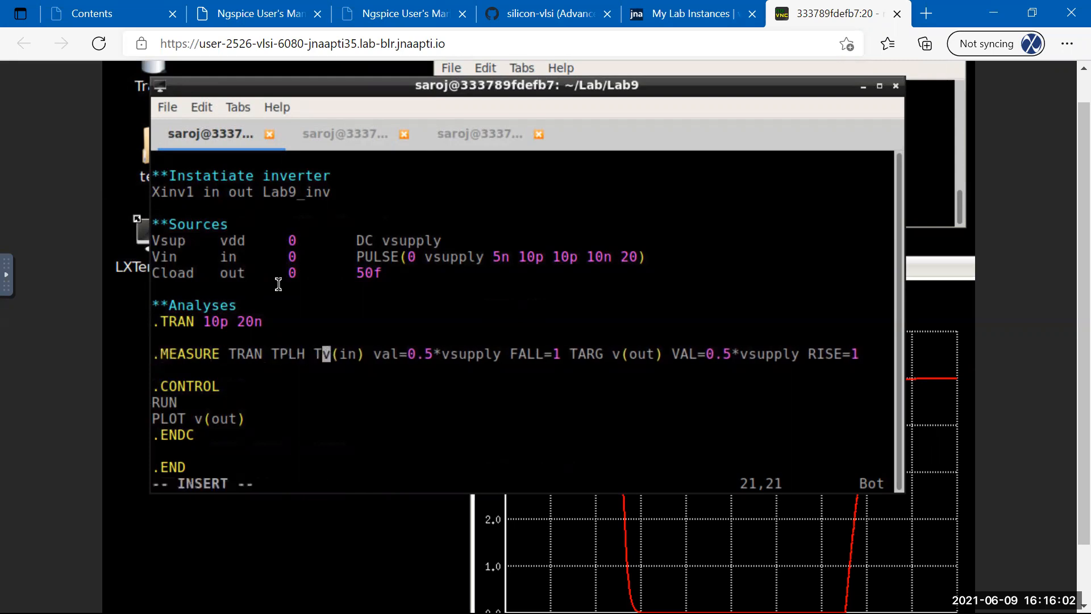
pyautogui.press('BackSpace')
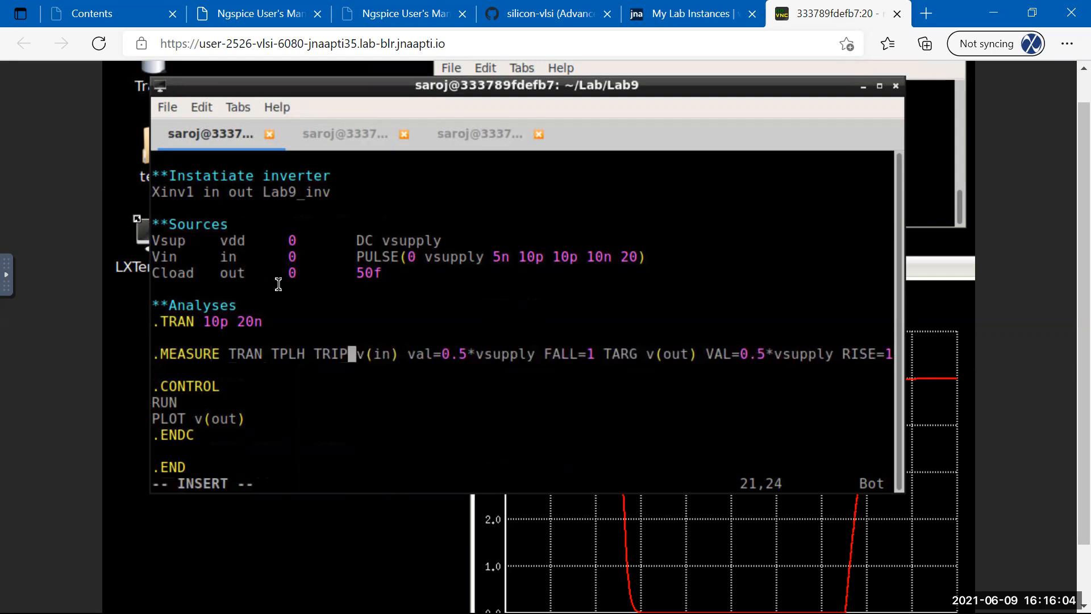
pyautogui.press('BackSpace')
pyautogui.write('G')
pyautogui.press('Escape')
pyautogui.write(':w')
pyautogui.press('Return')
pyautogui.write(':w')
pyautogui.press('Return')
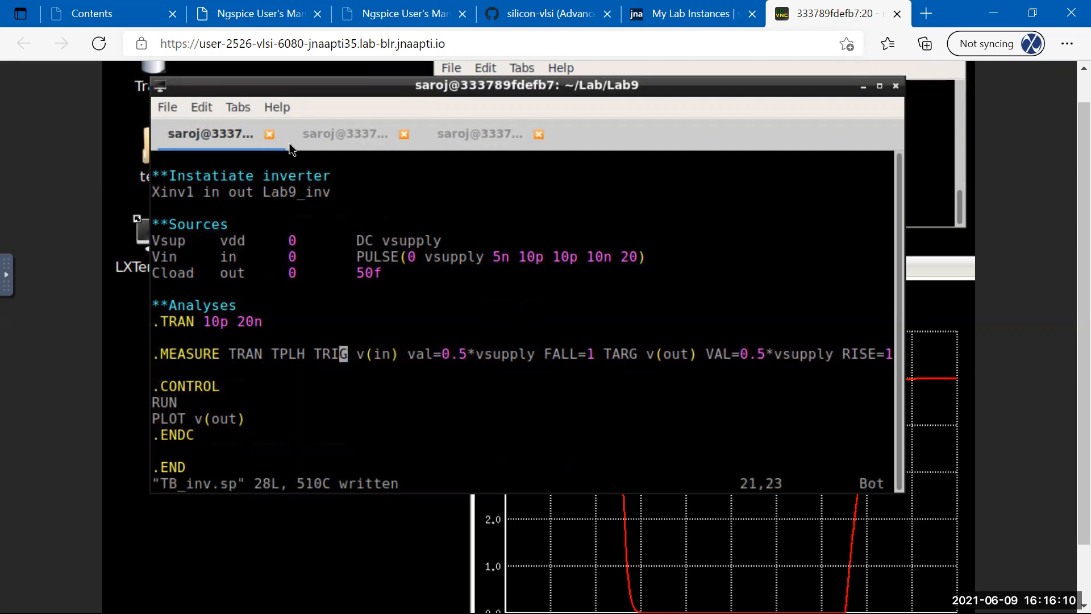
pyautogui.hotkey('ctrl', 'pagedown')
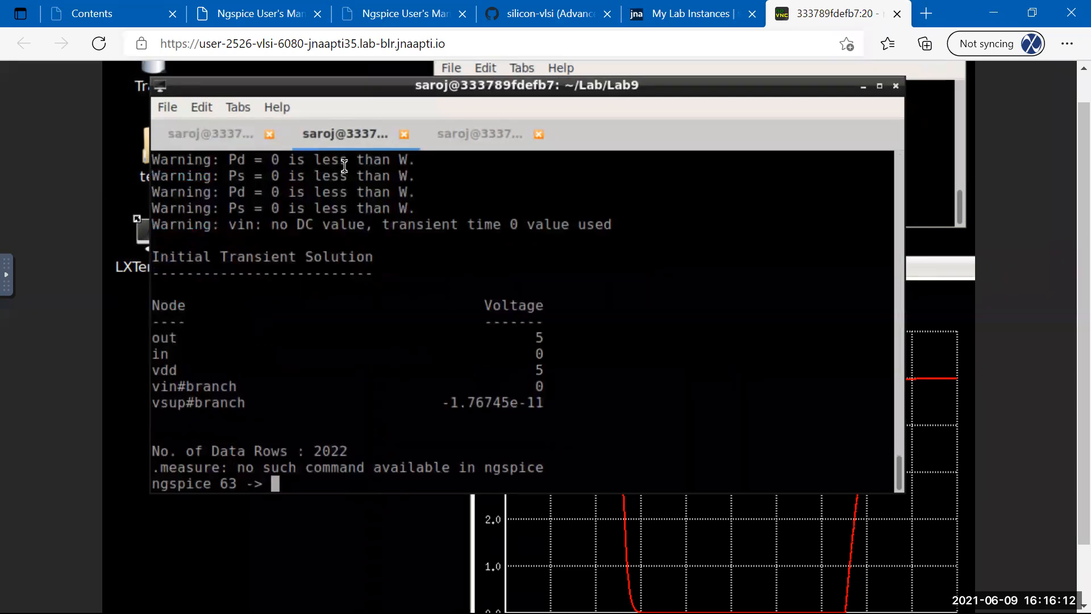
# Rerun TB_inv.sp in ngspice, closing the old and new v(out) plot windows.
pyautogui.press('Up')
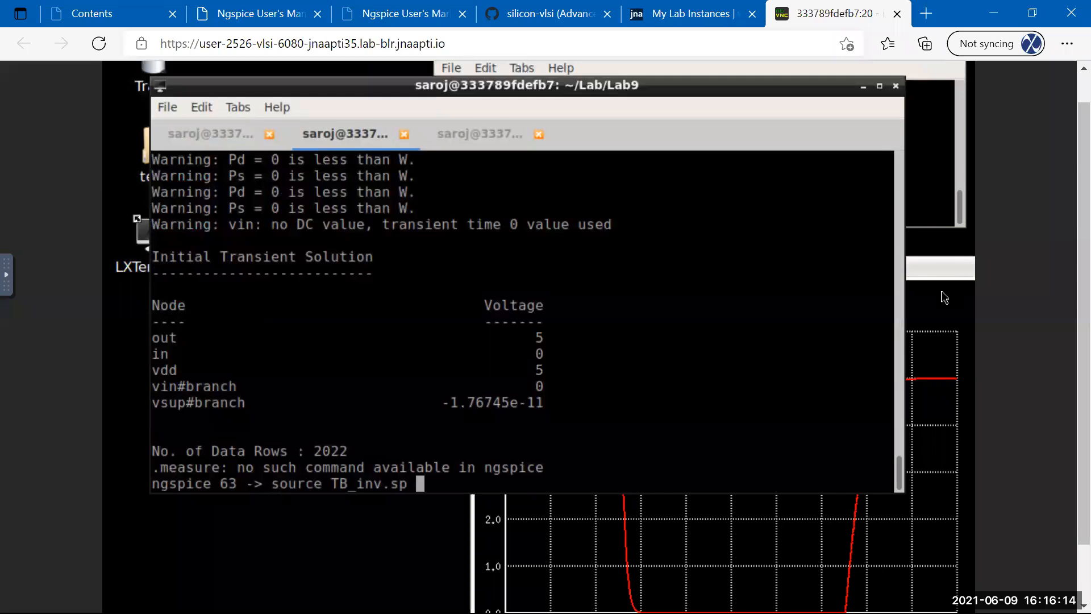
pyautogui.moveTo(939, 270); pyautogui.dragTo(702, 267)
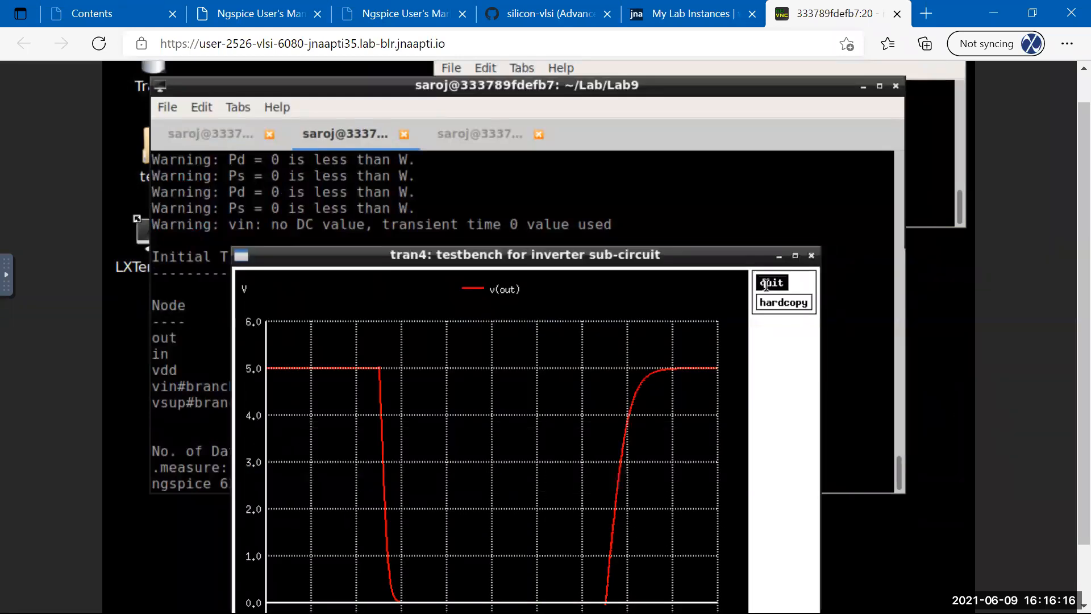
pyautogui.click(770, 285)
pyautogui.press('Return')
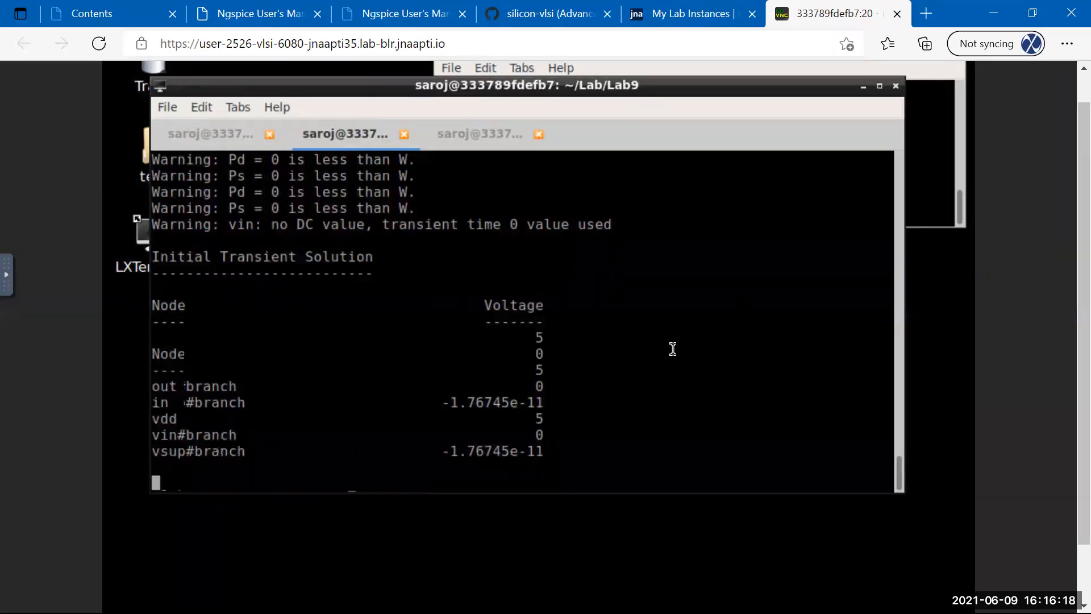
pyautogui.click(644, 243)
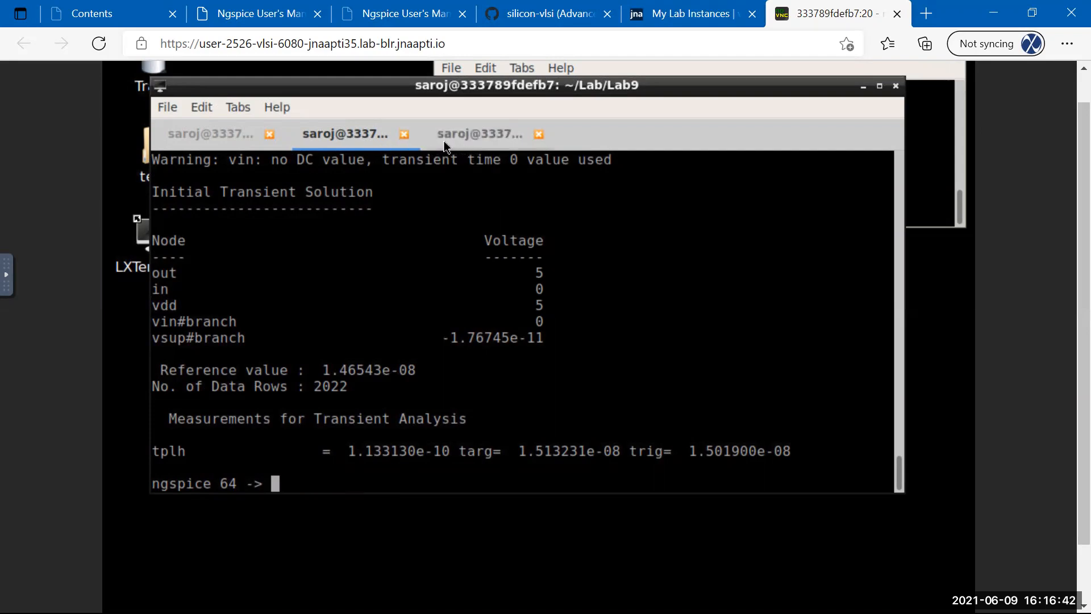
# Rerun again, zoom into v(out)'s edge, then close both plot windows.
pyautogui.press('Up')
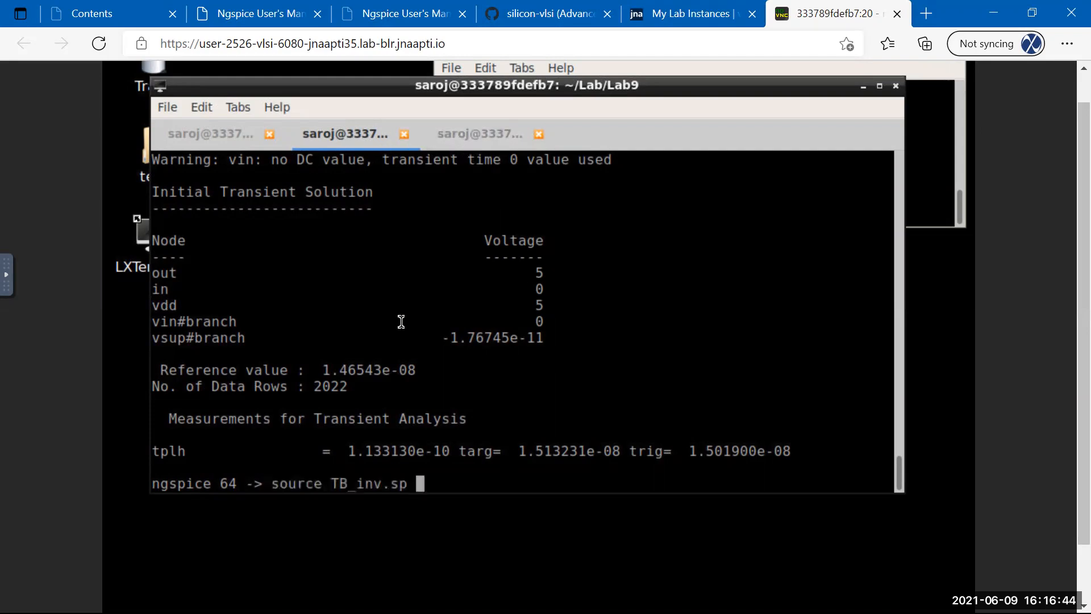
pyautogui.press('Return')
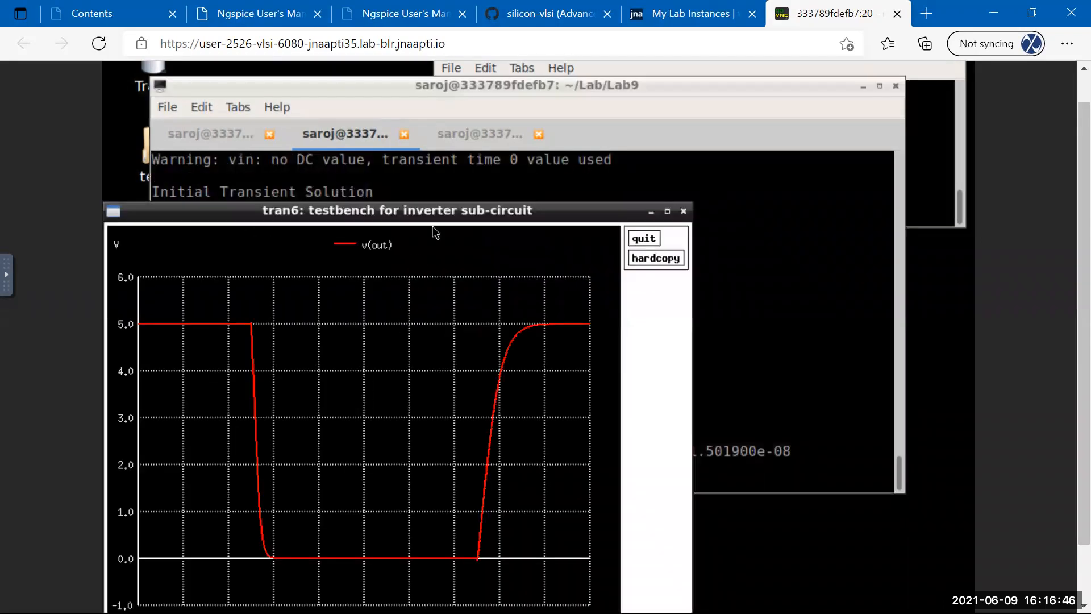
pyautogui.moveTo(438, 215); pyautogui.dragTo(610, 166)
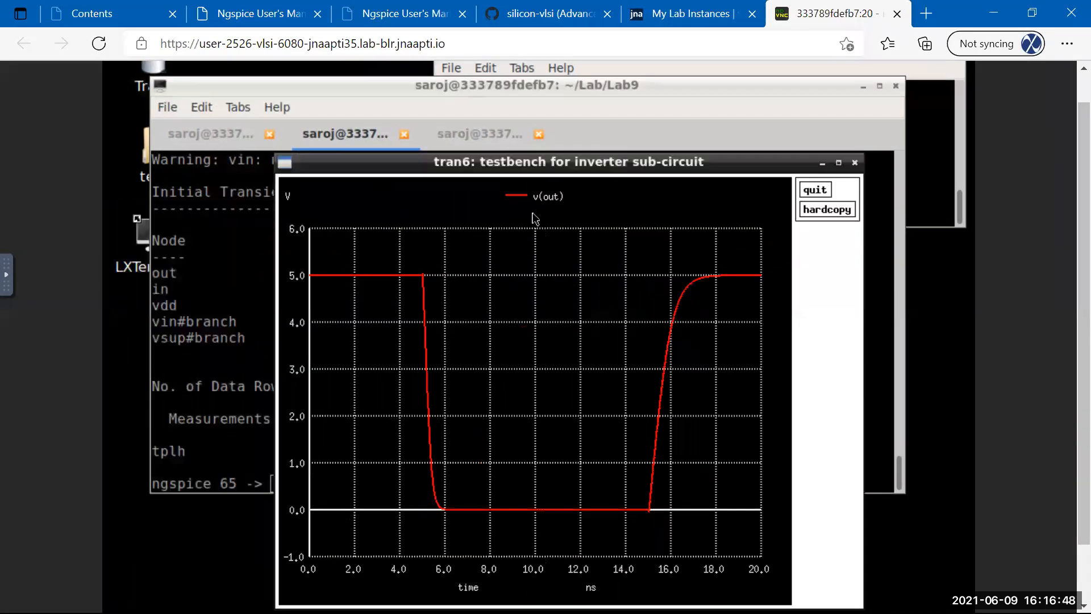
pyautogui.moveTo(410, 268); pyautogui.dragTo(473, 515)
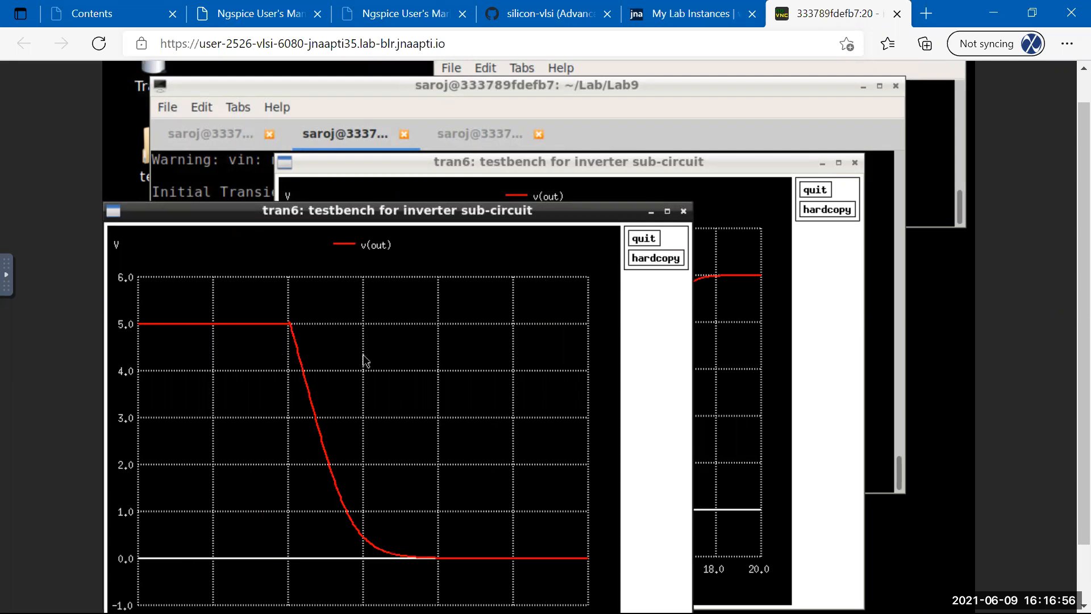
pyautogui.click(644, 241)
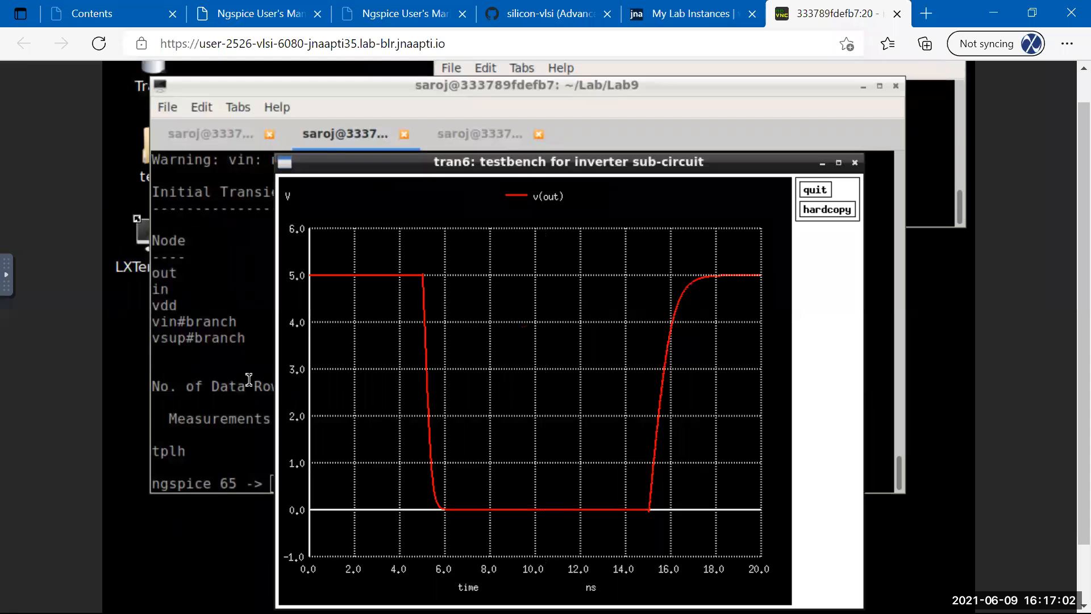
pyautogui.click(815, 189)
pyautogui.click(228, 133)
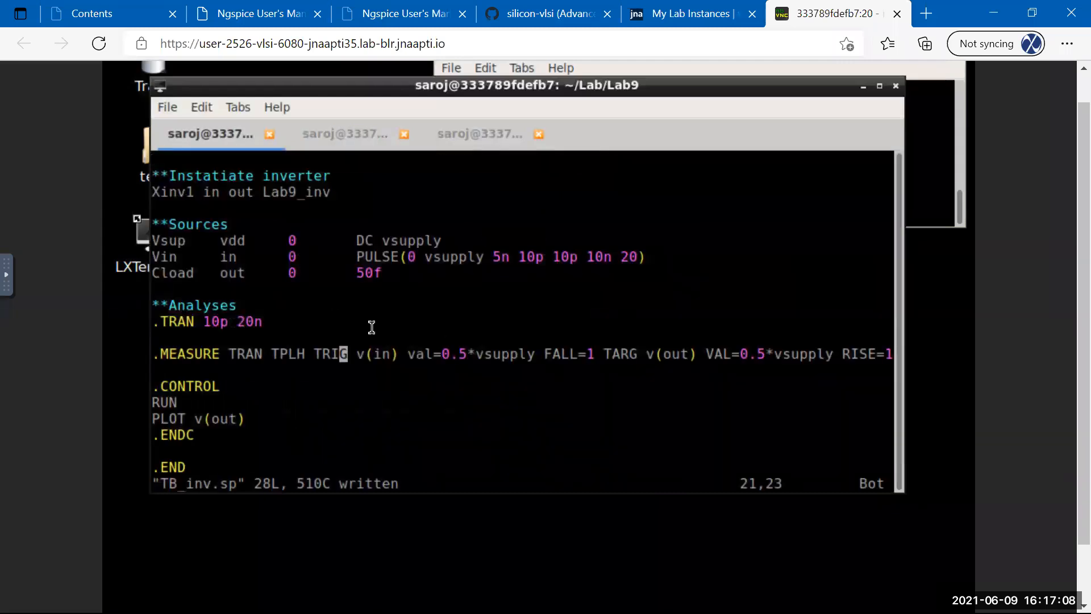
# Change the plot line to PLOT v(in) v(out) and save TB_inv.sp.
pyautogui.press('Down')
pyautogui.press('Down')
pyautogui.press('Down')
pyautogui.press('Down')
pyautogui.press('Left')
pyautogui.press('Left')
pyautogui.press('Left')
pyautogui.press('Left')
pyautogui.press('Left')
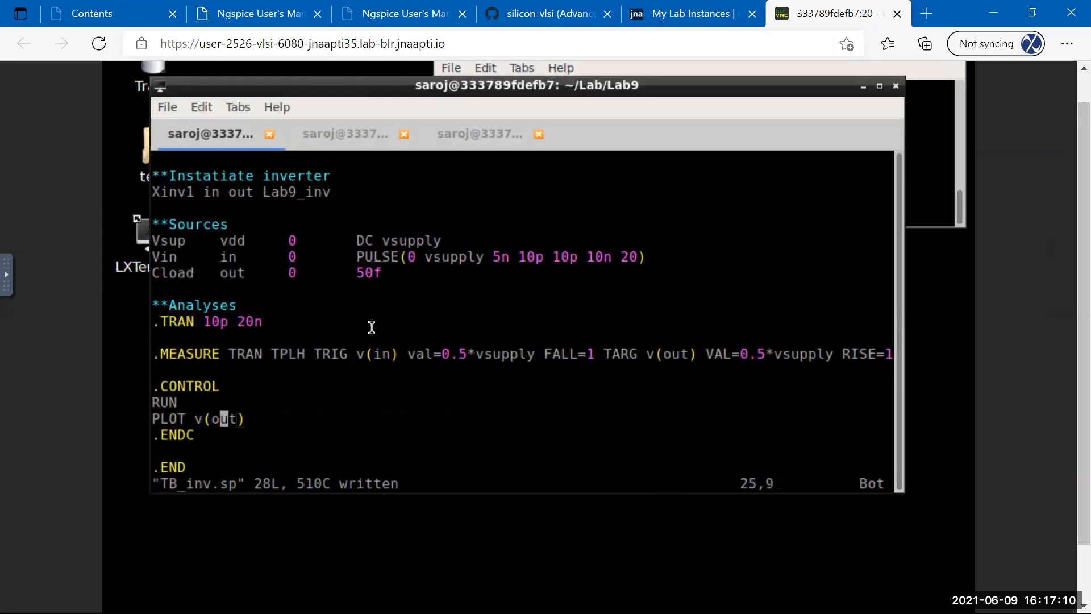
pyautogui.write('iv')
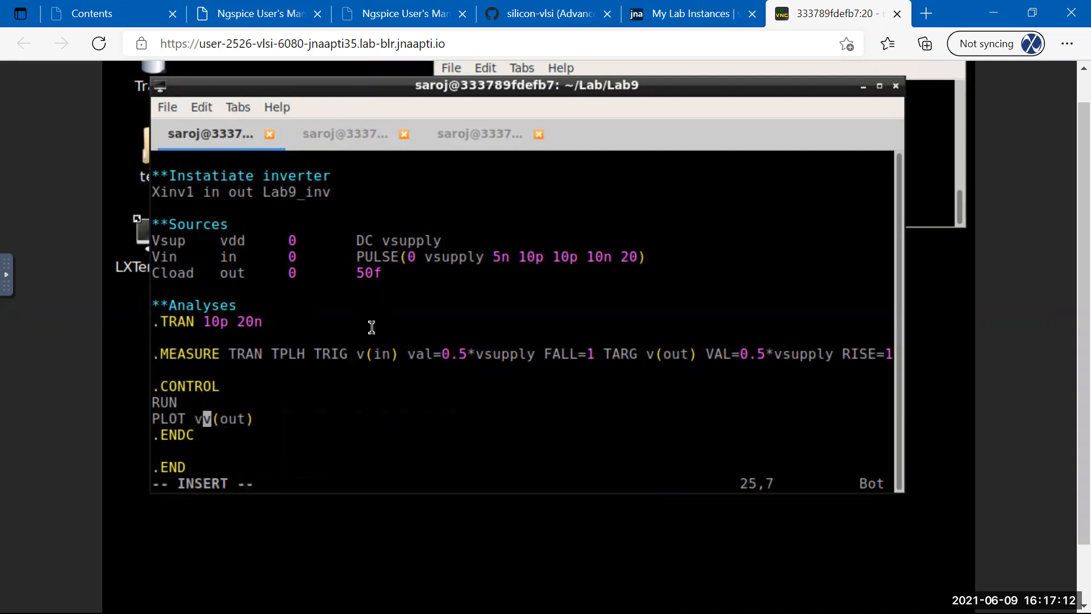
pyautogui.write('(in)')
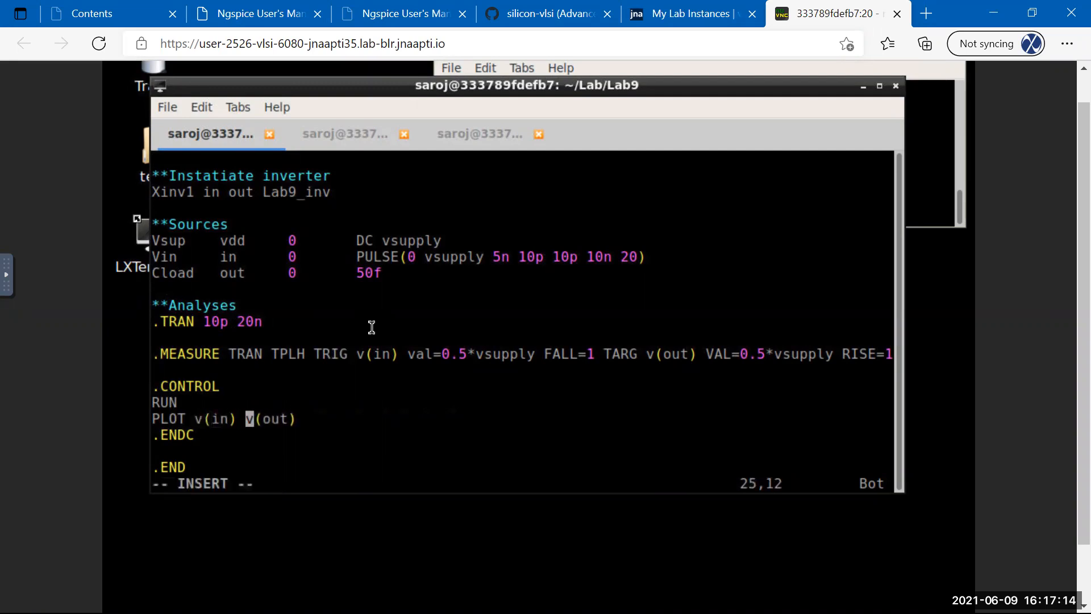
pyautogui.press('Escape')
pyautogui.write(':w')
pyautogui.press('Return')
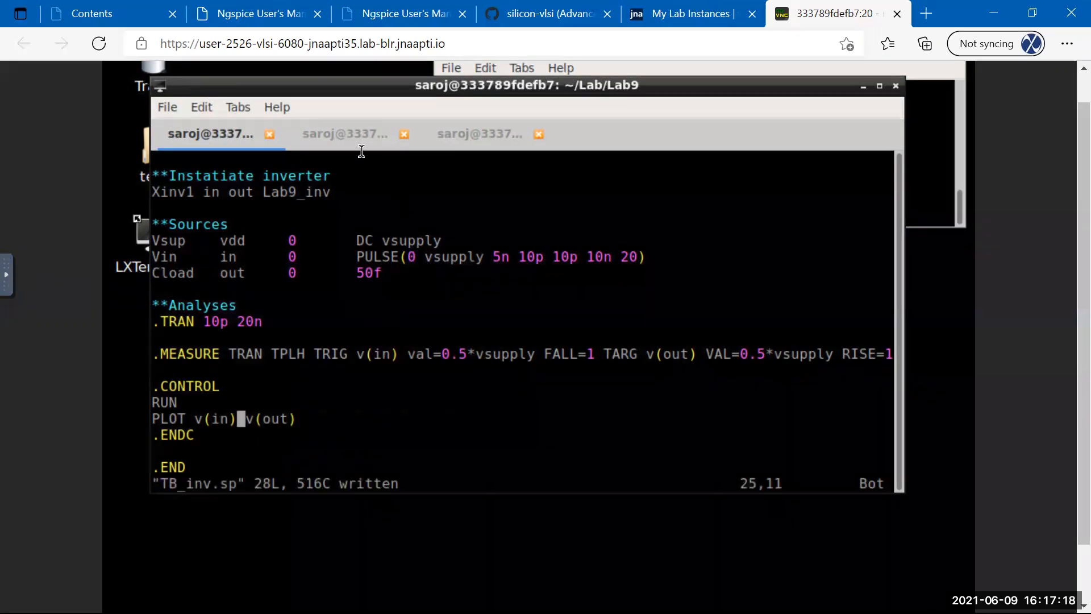
pyautogui.hotkey('ctrl', 'pagedown')
# Source TB_inv.sp, zoom into the v(in) rise / v(out) fall, and measure the edge span.
pyautogui.write('source TB_inv.sp')
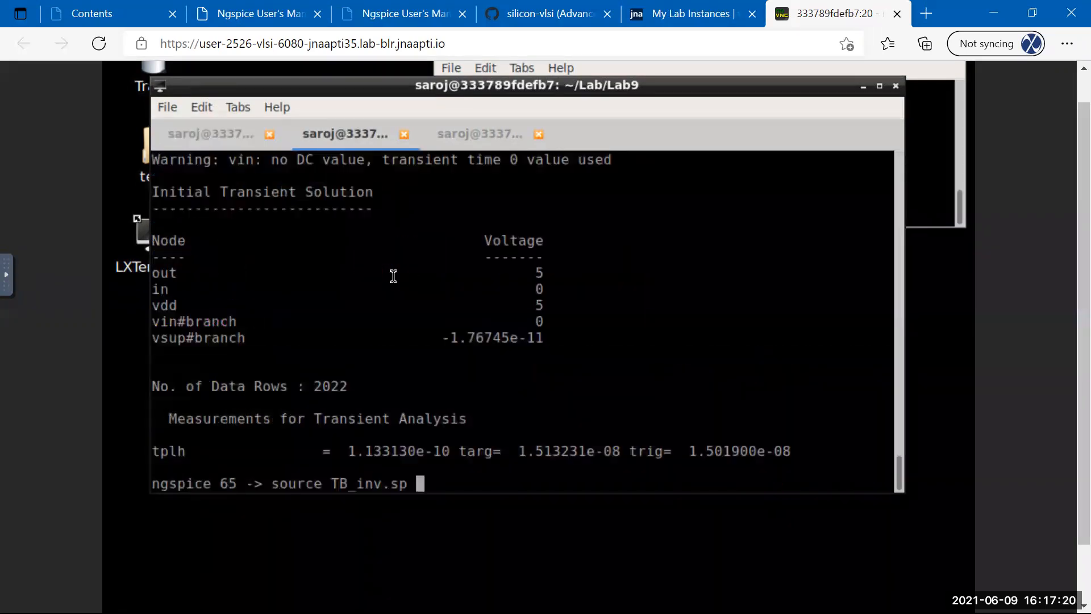
pyautogui.press('Return')
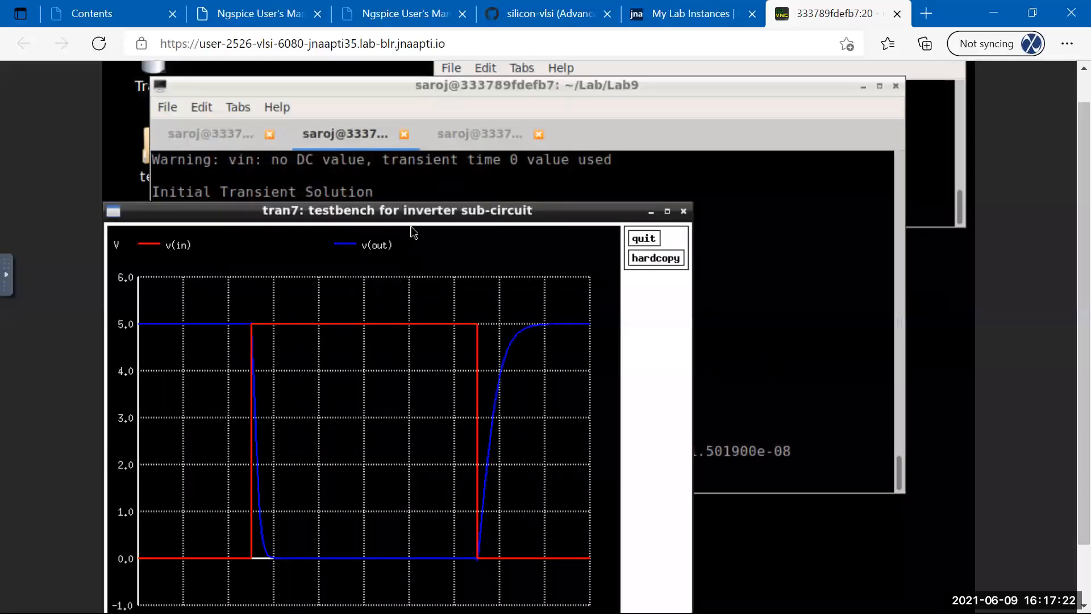
pyautogui.moveTo(418, 215); pyautogui.dragTo(540, 138)
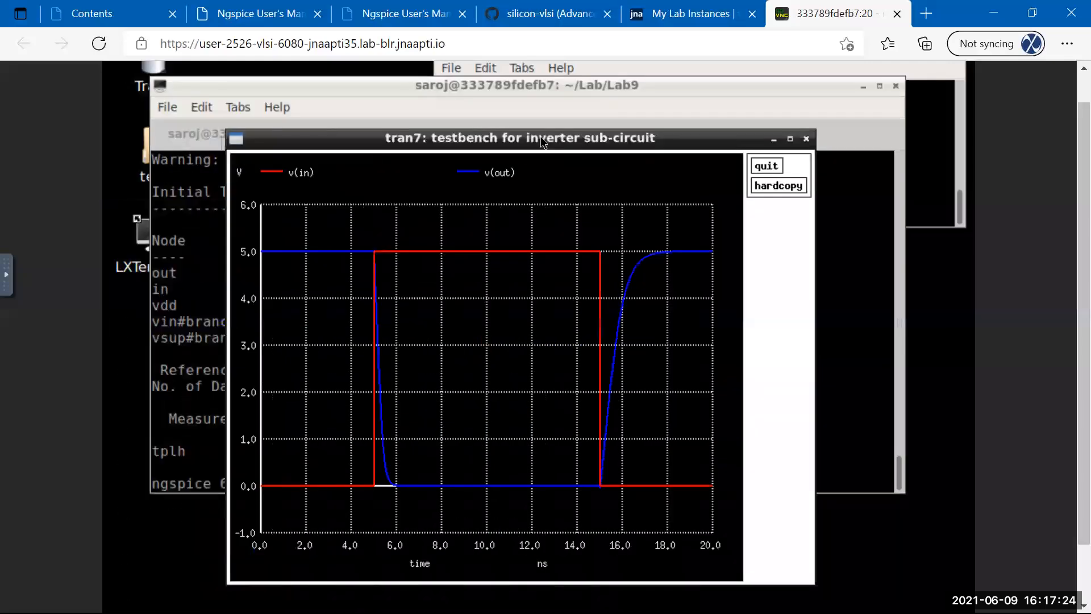
pyautogui.click(364, 243)
pyautogui.moveTo(395, 336); pyautogui.dragTo(407, 493)
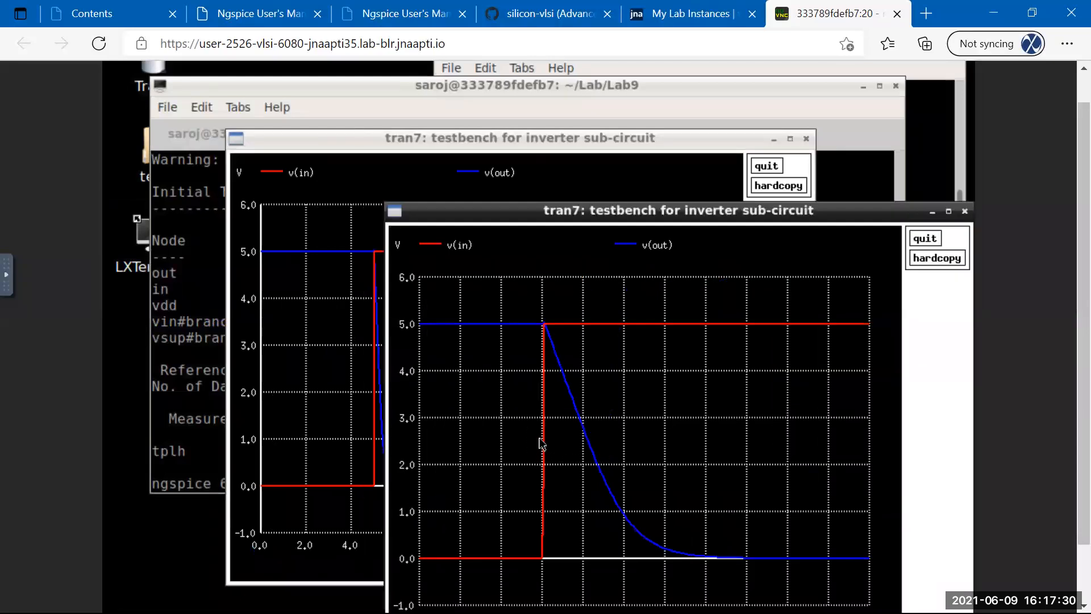
pyautogui.moveTo(543, 447); pyautogui.dragTo(591, 448)
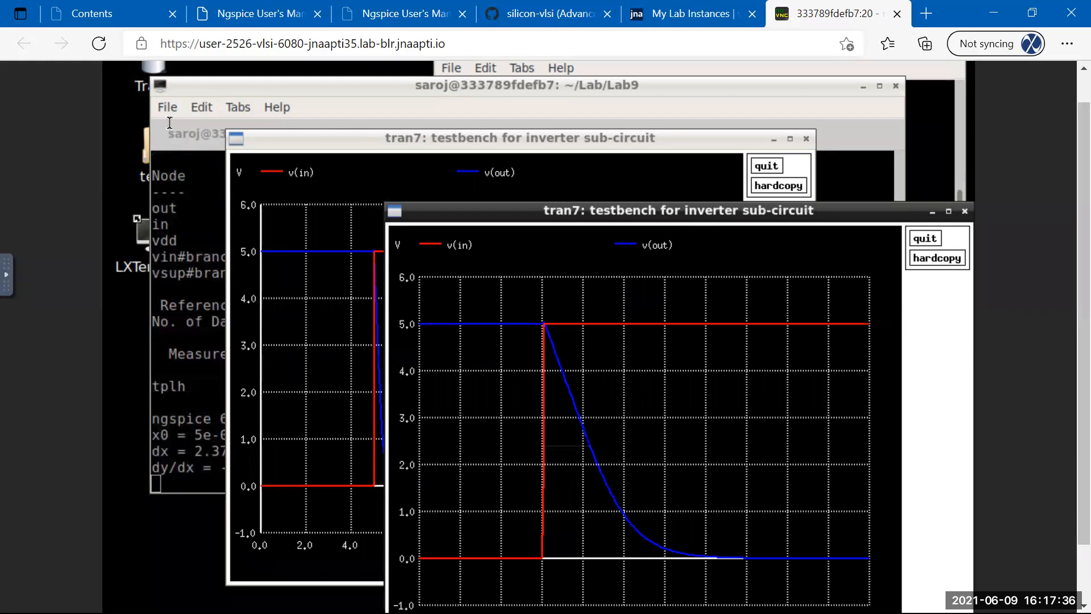
pyautogui.click(195, 85)
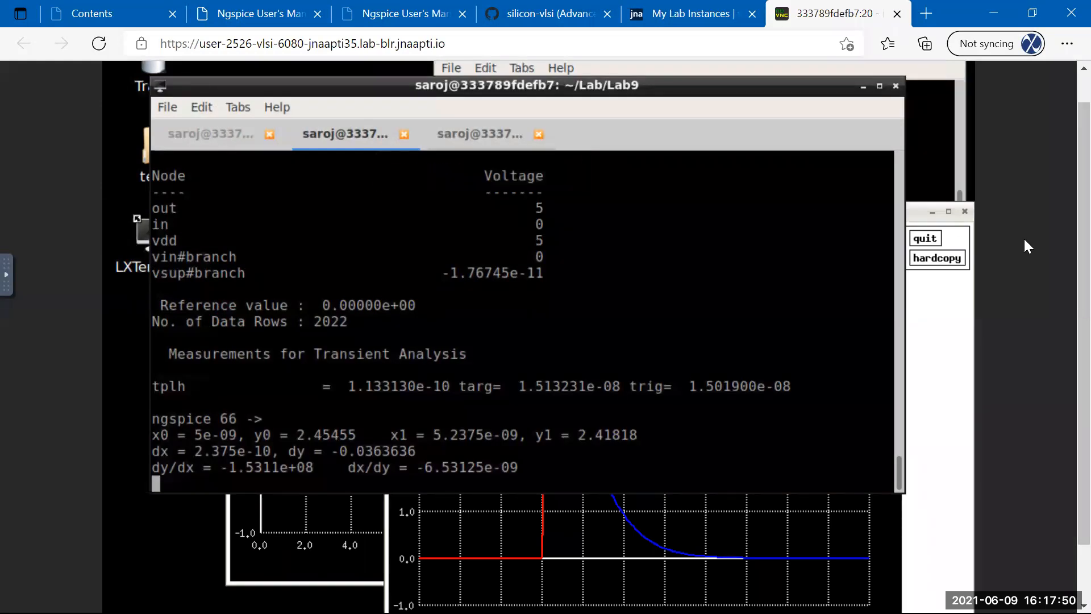
pyautogui.click(911, 215)
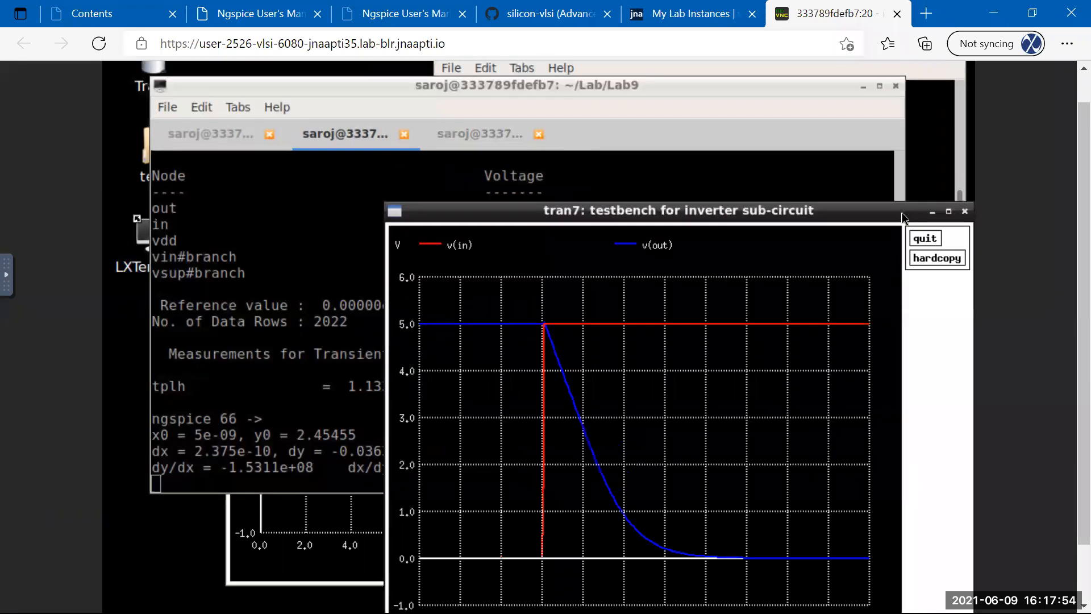
pyautogui.click(925, 238)
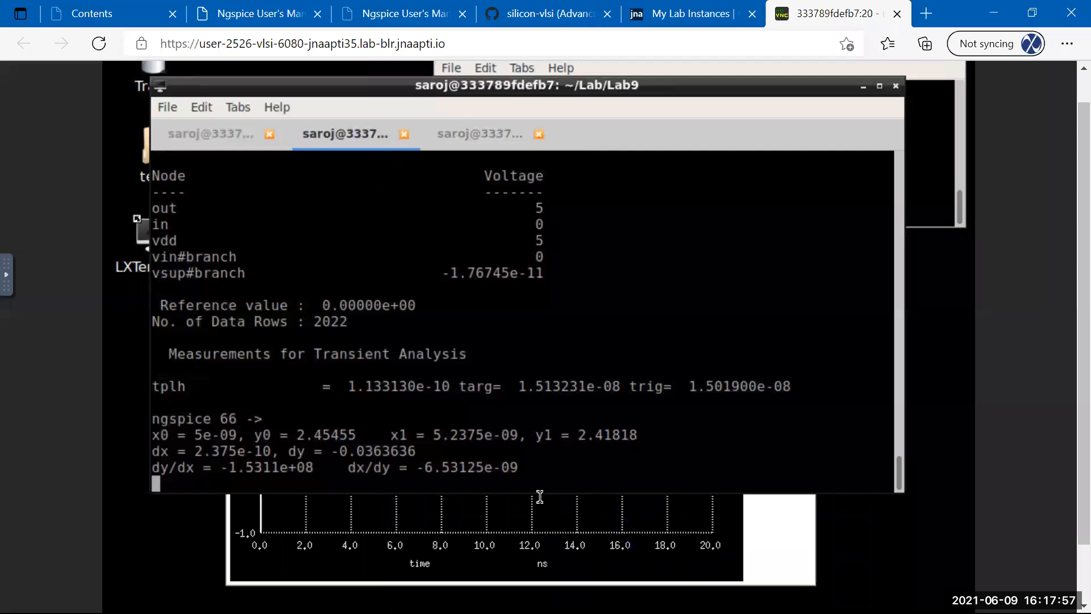
# Zoom near 15 ns and measure the v(in)-to-v(out) delay at 2.5 V: dx = 5.69697e-10.
pyautogui.click(386, 588)
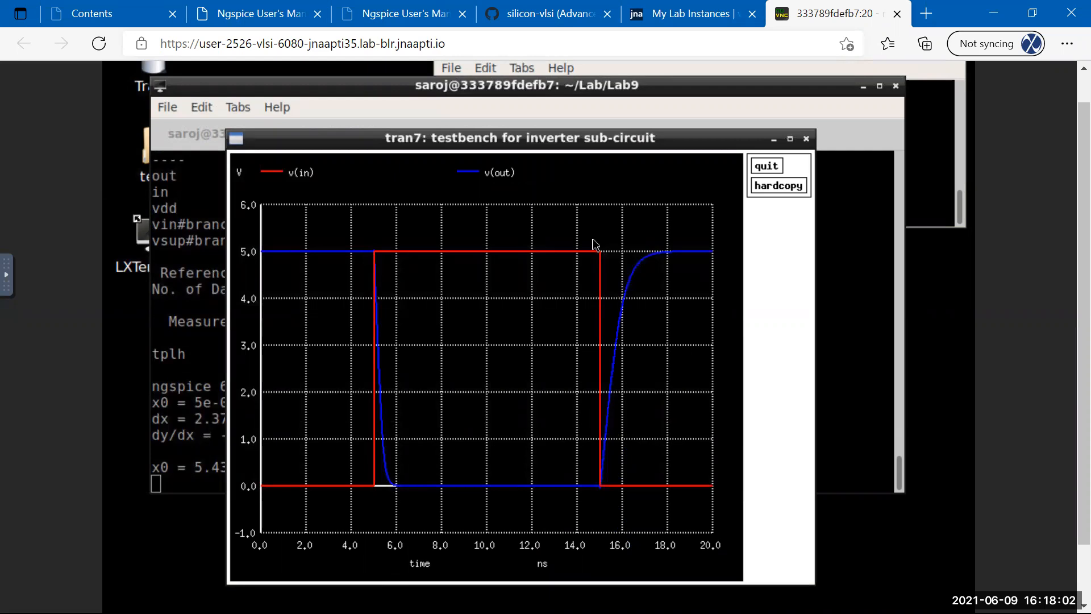
pyautogui.moveTo(593, 240); pyautogui.dragTo(628, 506)
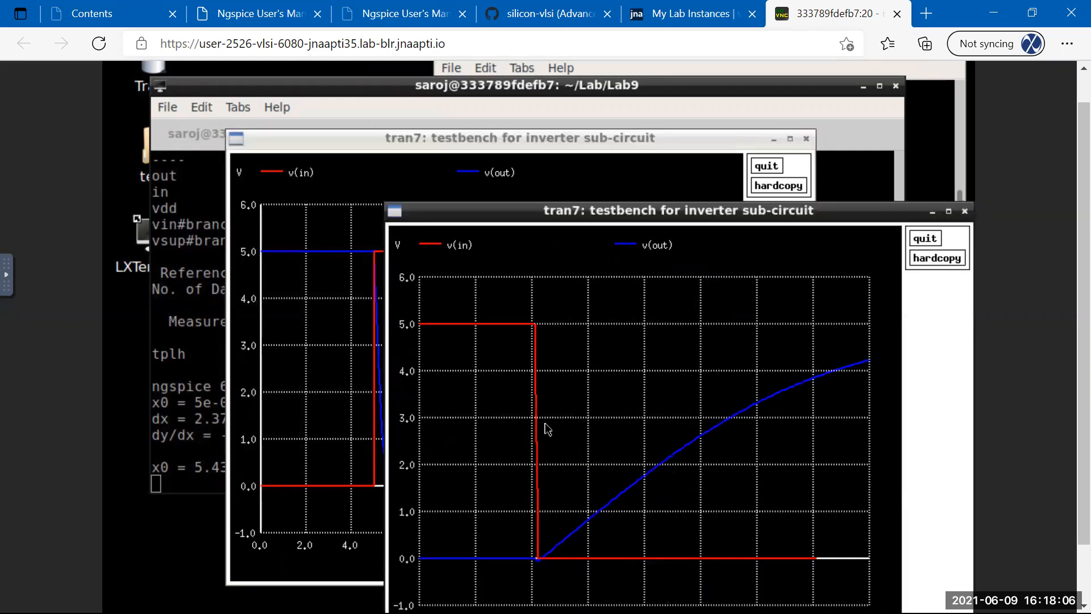
pyautogui.moveTo(537, 443); pyautogui.dragTo(697, 439)
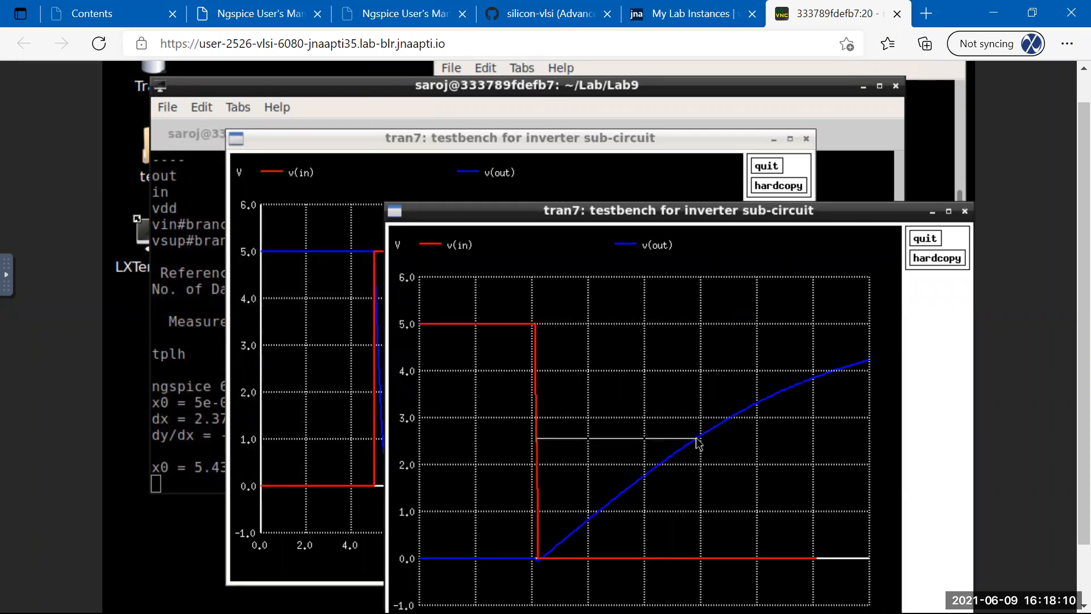
pyautogui.moveTo(699, 443); pyautogui.dragTo(699, 443)
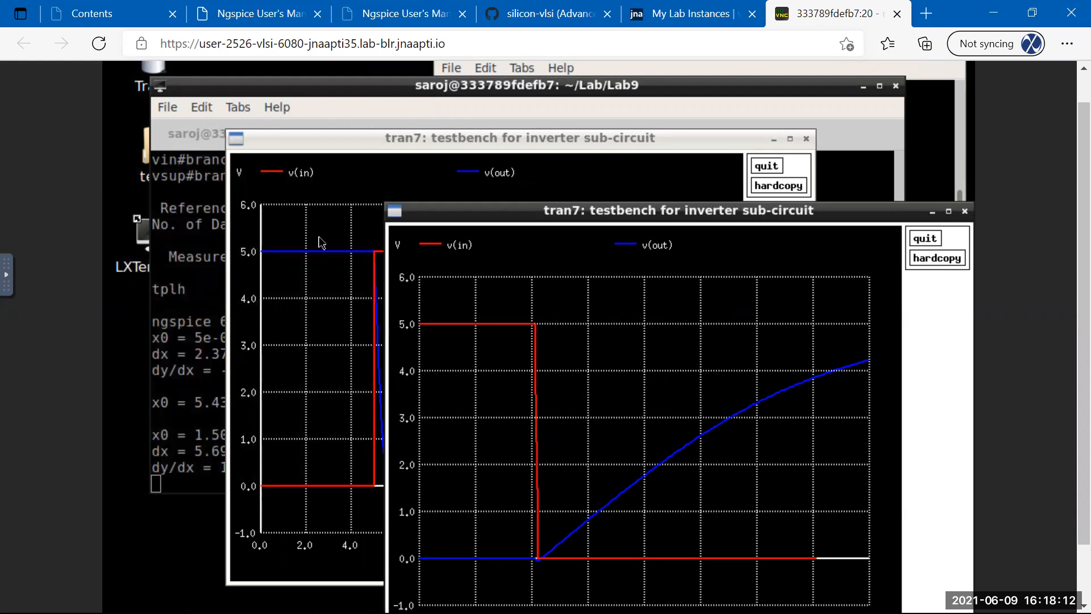
pyautogui.click(218, 94)
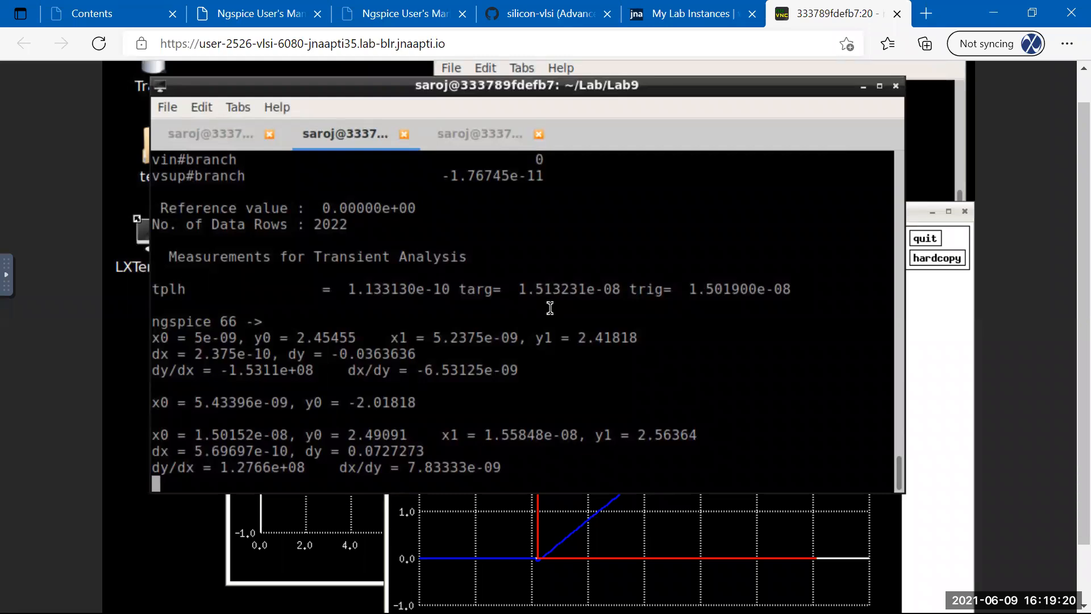
# Replace the .MEASURE trigger threshold '0.5*vsupply' after val= with 2.5.
pyautogui.click(242, 146)
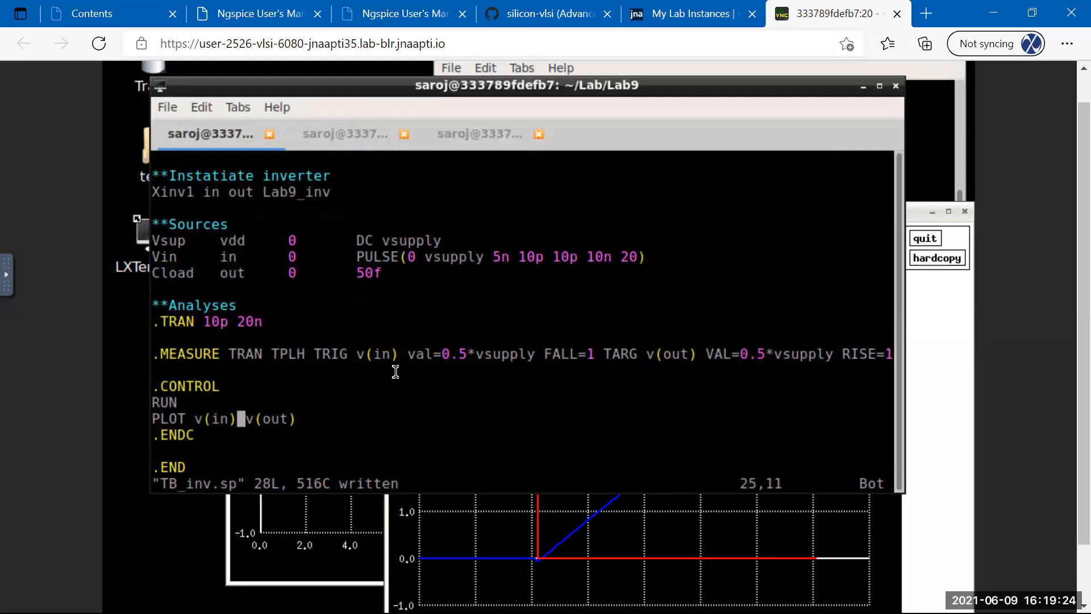
pyautogui.press('Up')
pyautogui.press('Up')
pyautogui.press('Up')
pyautogui.press('Up')
pyautogui.press('Right')
pyautogui.press('Right')
pyautogui.press('Right')
pyautogui.press('Right')
pyautogui.press('Right')
pyautogui.press('Right')
pyautogui.press('Right')
pyautogui.press('Right')
pyautogui.press('Right')
pyautogui.press('Right')
pyautogui.press('Right')
pyautogui.press('Right')
pyautogui.press('Right')
pyautogui.press('Right')
pyautogui.press('Right')
pyautogui.press('Right')
pyautogui.press('Right')
pyautogui.press('Right')
pyautogui.press('Right')
pyautogui.press('Right')
pyautogui.press('Right')
pyautogui.press('Right')
pyautogui.press('Right')
pyautogui.press('Right')
pyautogui.press('x')
pyautogui.press('x')
pyautogui.press('x')
pyautogui.press('x')
pyautogui.press('x')
pyautogui.press('x')
pyautogui.press('x')
pyautogui.press('x')
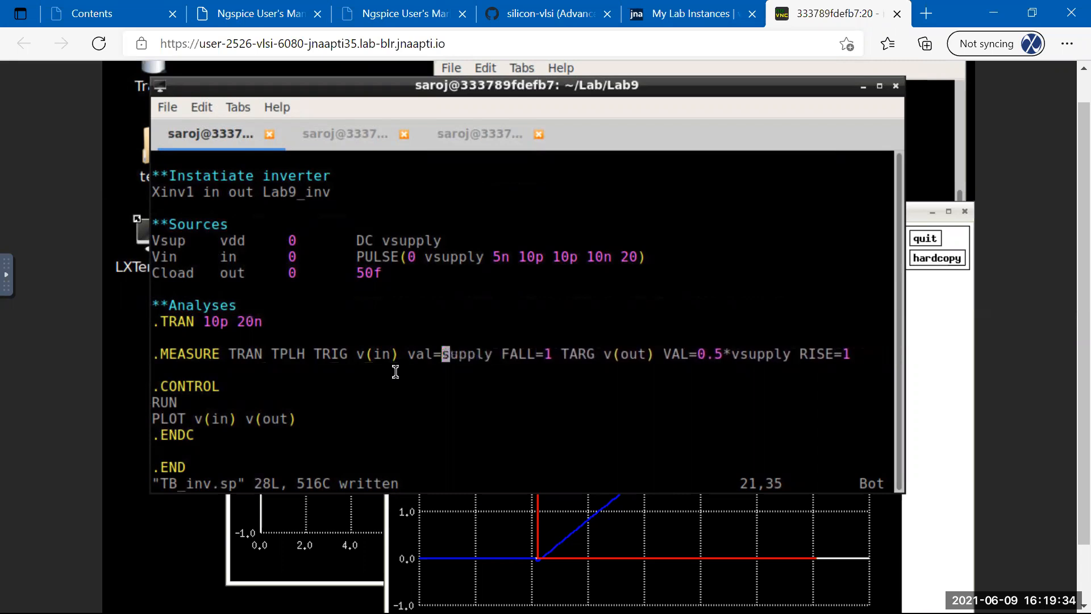
pyautogui.press('x')
pyautogui.press('x')
pyautogui.press('x')
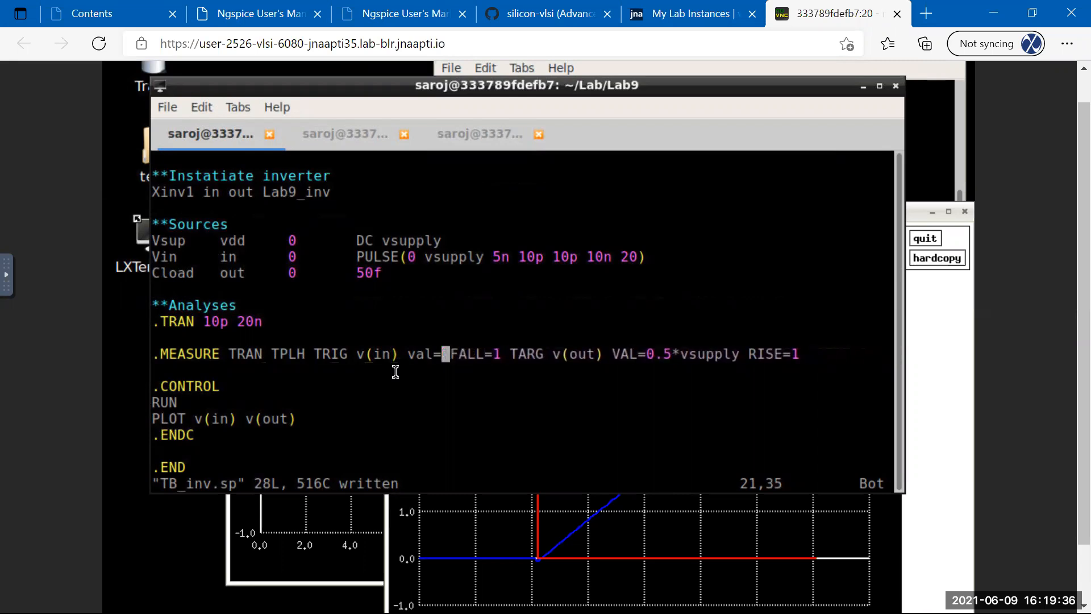
pyautogui.write('i2.5')
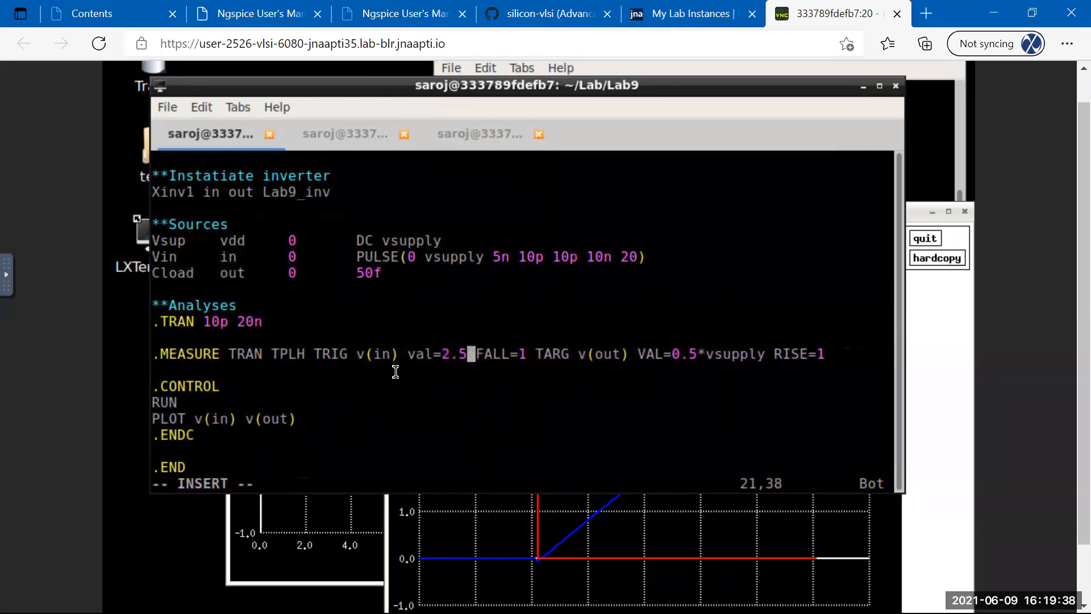
pyautogui.press('Escape')
# Replace the target VAL threshold with 2.5 and save TB_inv.sp.
pyautogui.press('l')
pyautogui.press('l')
pyautogui.press('l')
pyautogui.press('l')
pyautogui.press('l')
pyautogui.press('l')
pyautogui.press('l')
pyautogui.press('l')
pyautogui.press('l')
pyautogui.press('l')
pyautogui.press('l')
pyautogui.press('l')
pyautogui.press('l')
pyautogui.press('l')
pyautogui.press('l')
pyautogui.press('l')
pyautogui.press('l')
pyautogui.press('l')
pyautogui.press('l')
pyautogui.press('l')
pyautogui.press('l')
pyautogui.press('l')
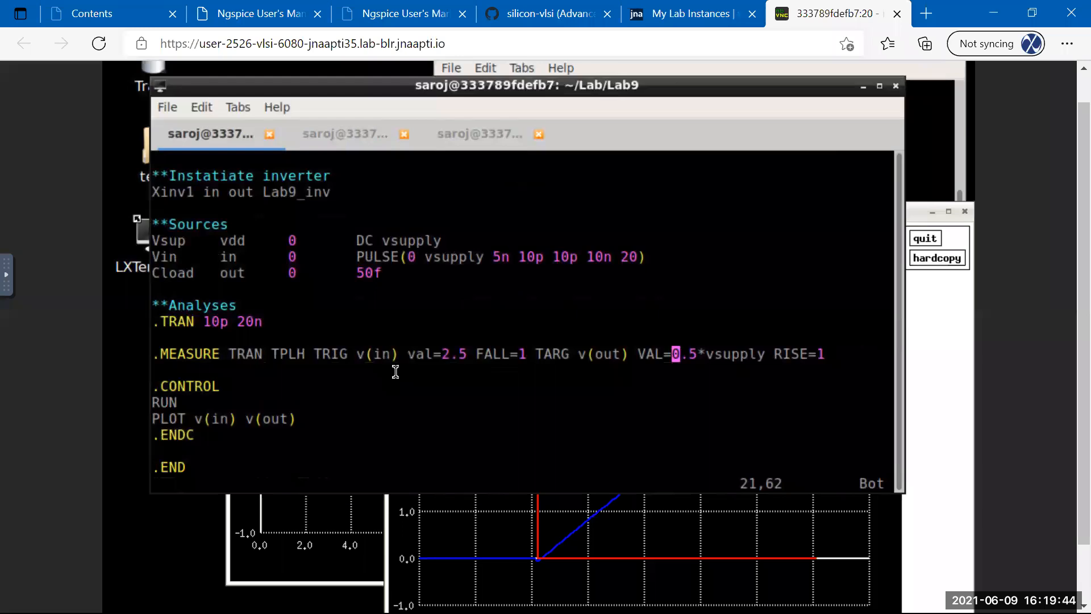
pyautogui.press('x')
pyautogui.press('x')
pyautogui.press('x')
pyautogui.press('x')
pyautogui.press('x')
pyautogui.press('x')
pyautogui.press('x')
pyautogui.press('x')
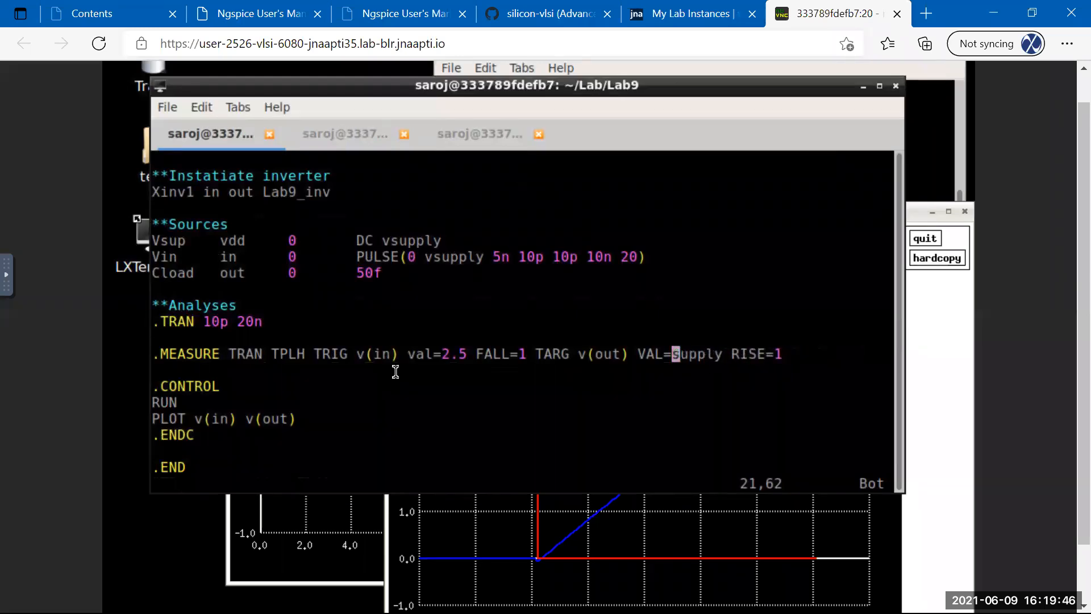
pyautogui.press('x')
pyautogui.press('x')
pyautogui.press('x')
pyautogui.press('x')
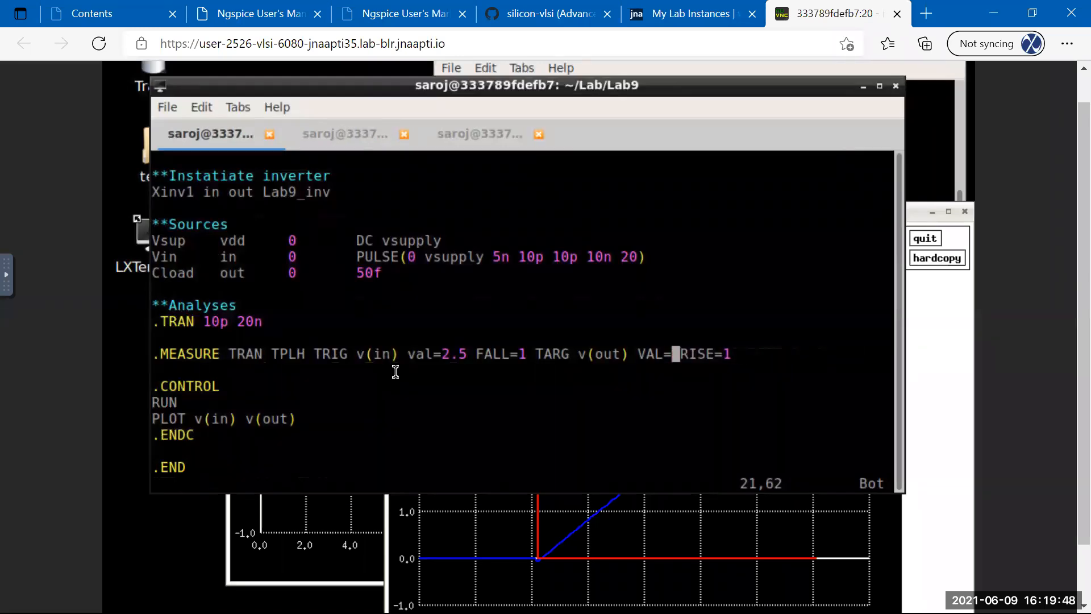
pyautogui.write('i2.5')
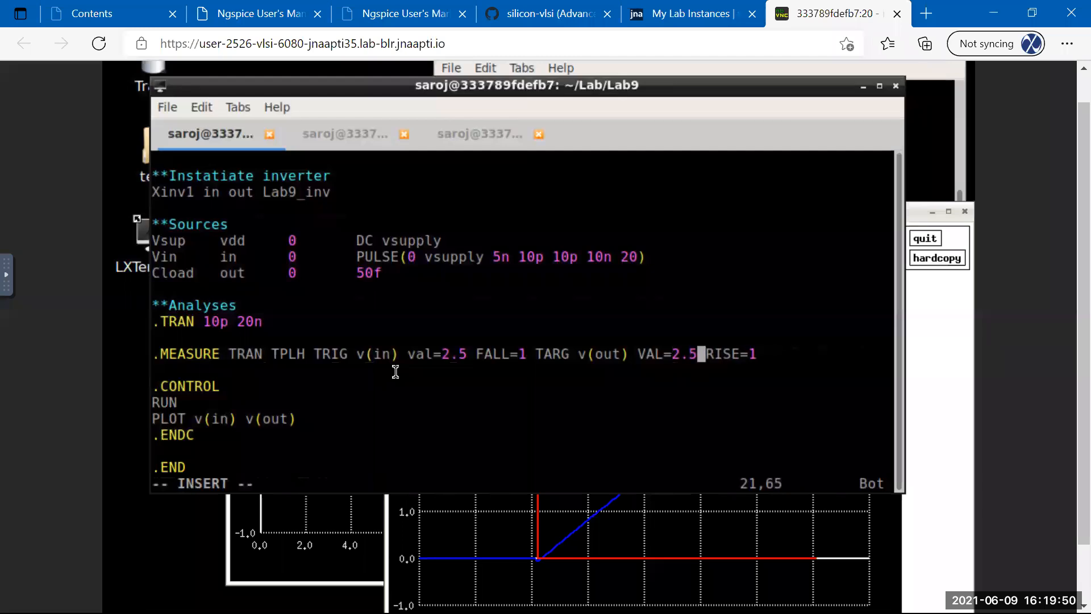
pyautogui.press('Escape')
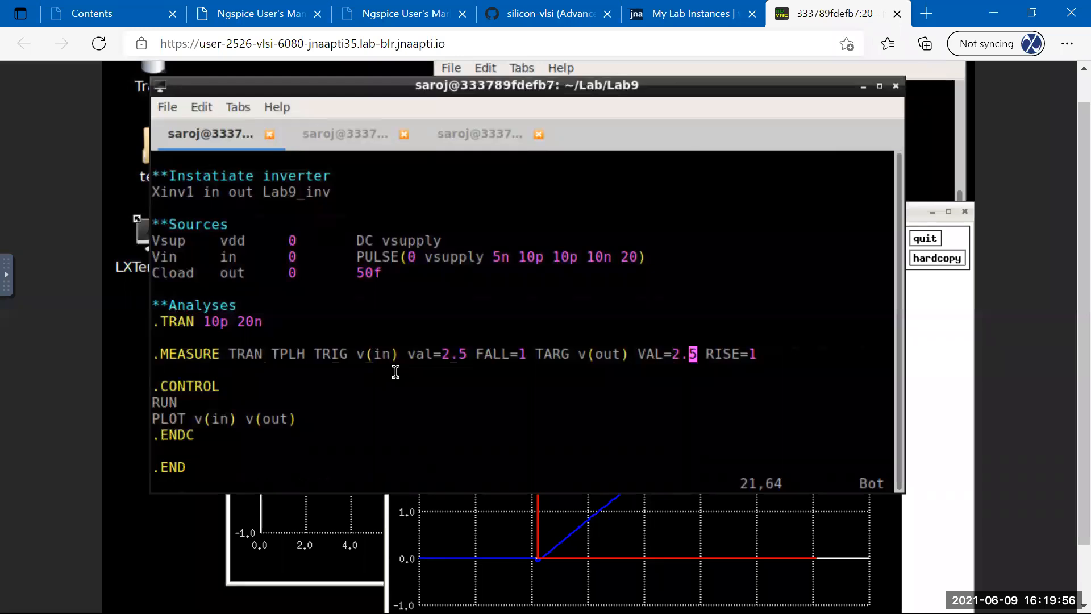
pyautogui.write(':w')
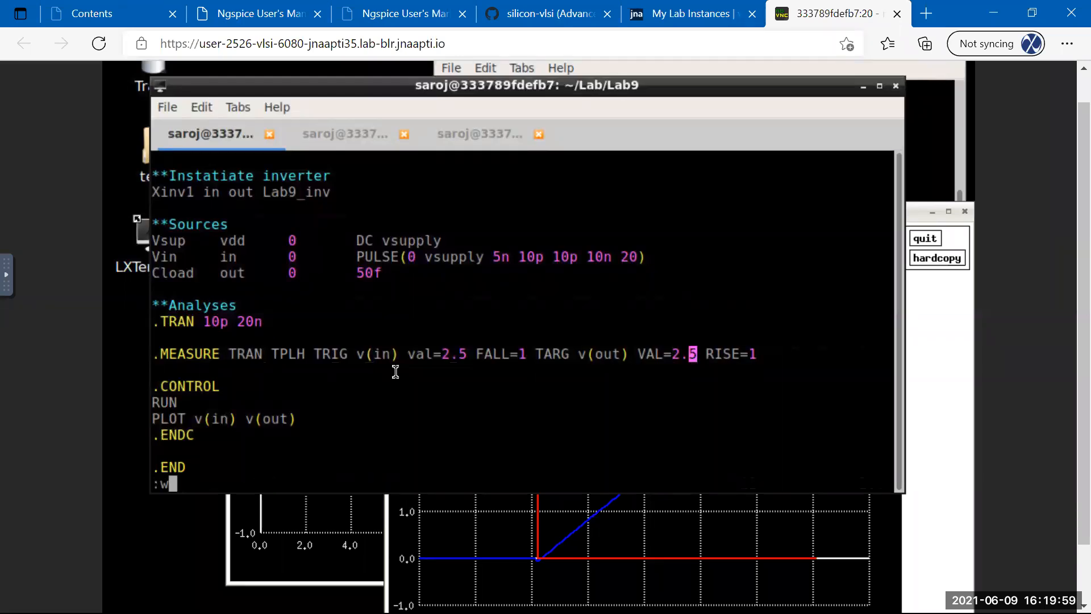
pyautogui.press('Return')
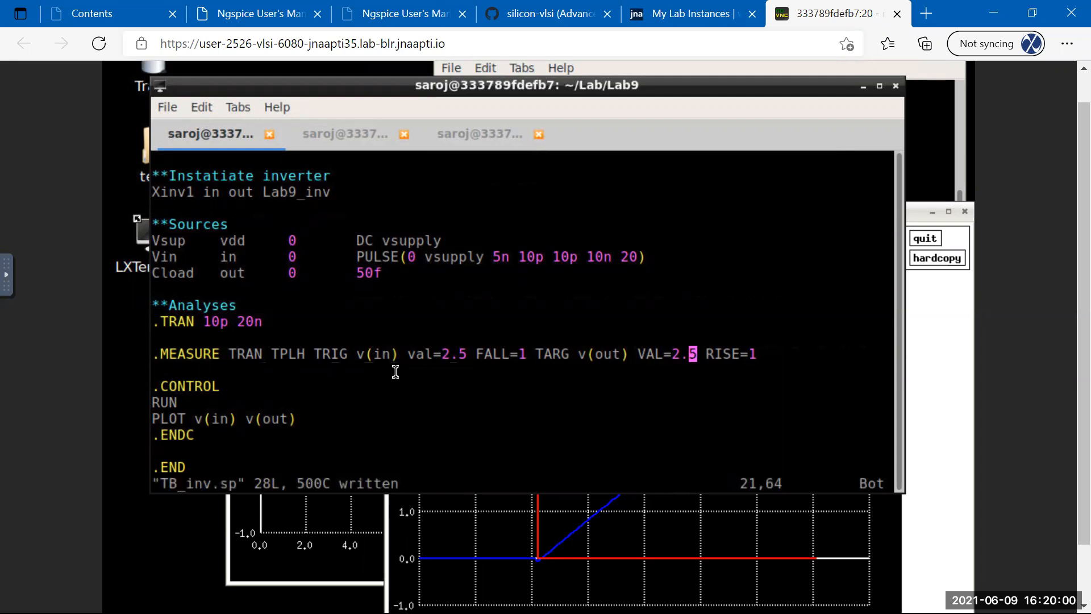
# Close the old tran7 plot window and save TB_inv.sp again.
pyautogui.click(714, 534)
pyautogui.click(925, 238)
pyautogui.click(374, 559)
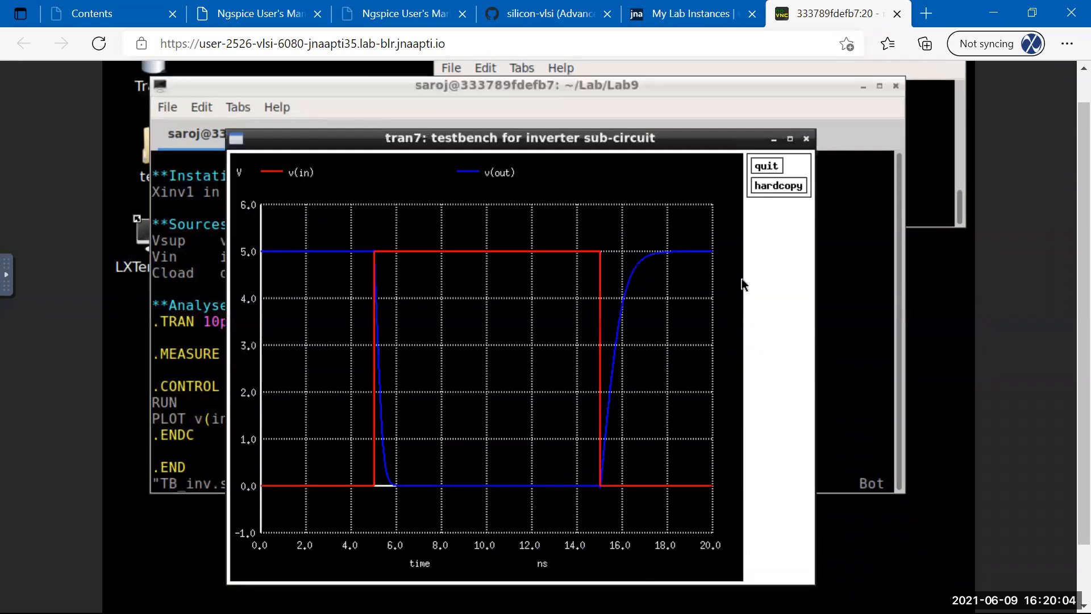
pyautogui.click(764, 165)
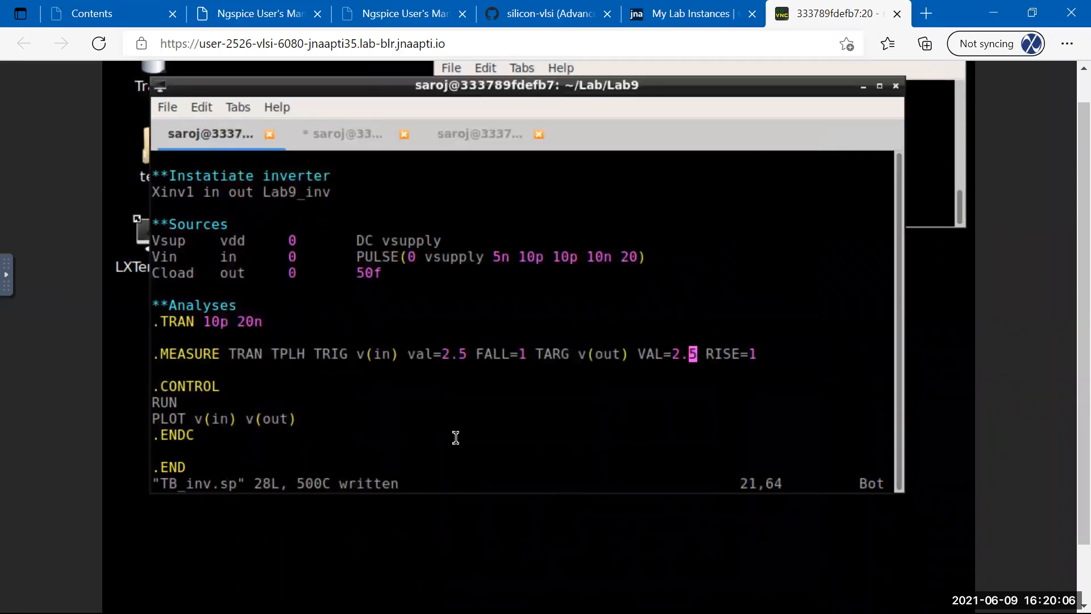
pyautogui.press('Escape')
pyautogui.write(':w')
pyautogui.press('Return')
pyautogui.press('Up')
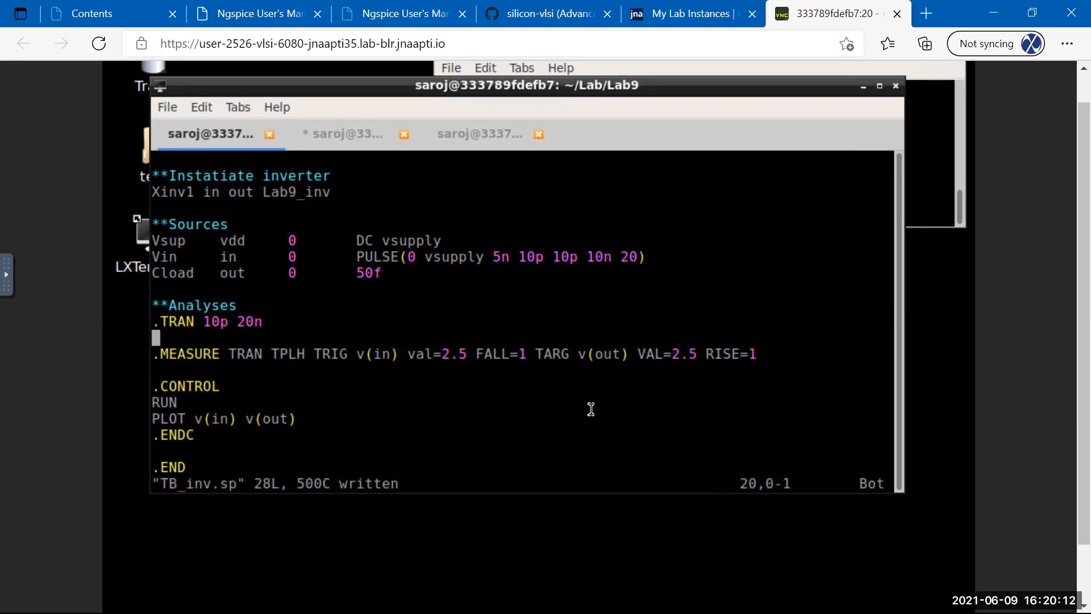
# Run 'source TB_inv.sp' in ngspice, producing tran8 with tplh 5.526917e-10.
pyautogui.click(355, 147)
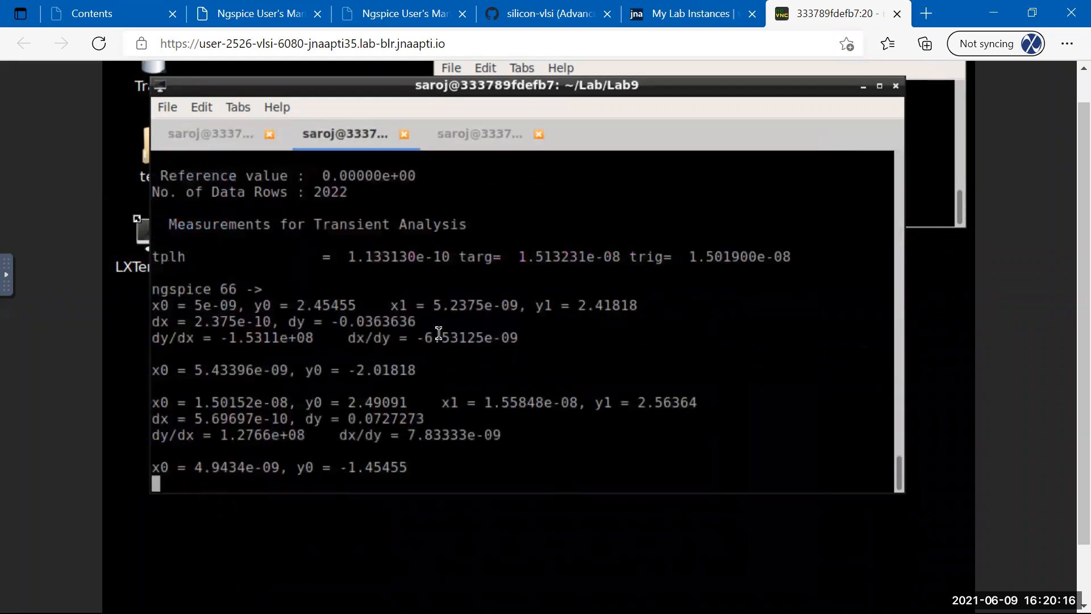
pyautogui.press('Return')
pyautogui.write('source TB_inv.sp')
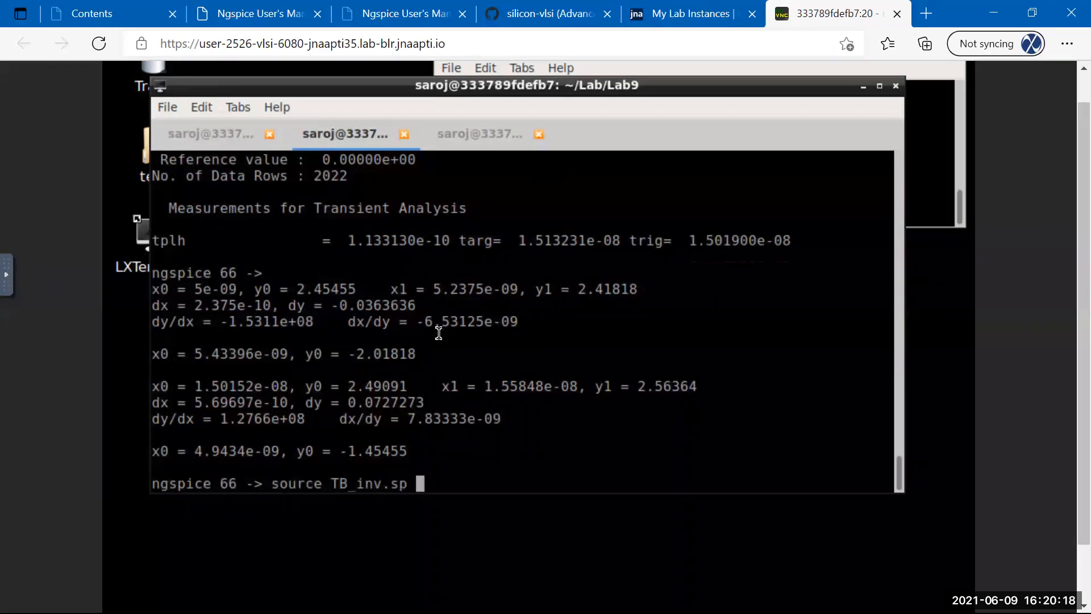
pyautogui.press('Return')
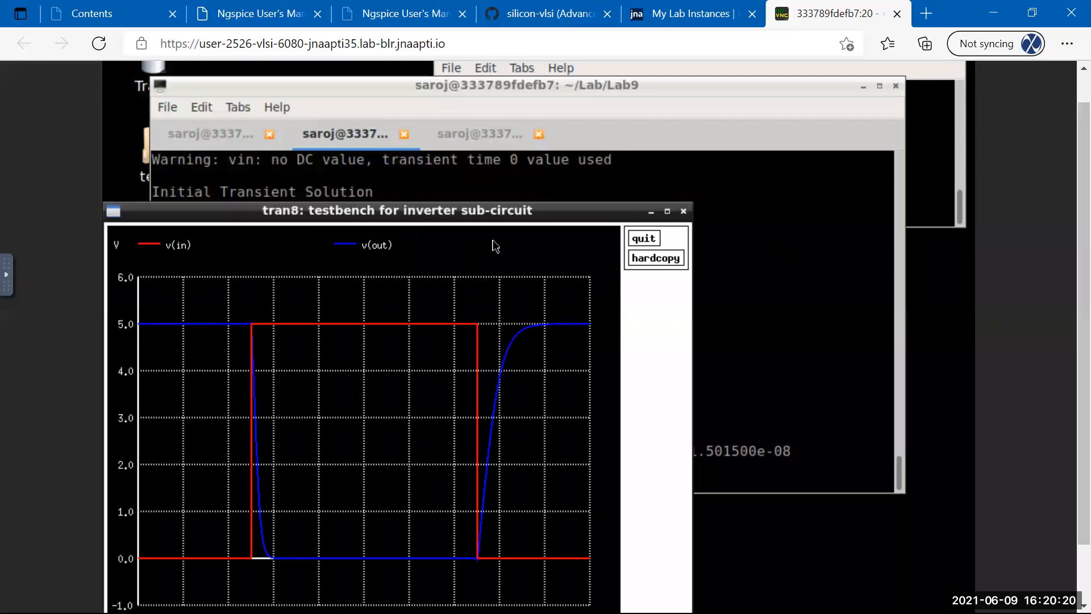
pyautogui.click(506, 87)
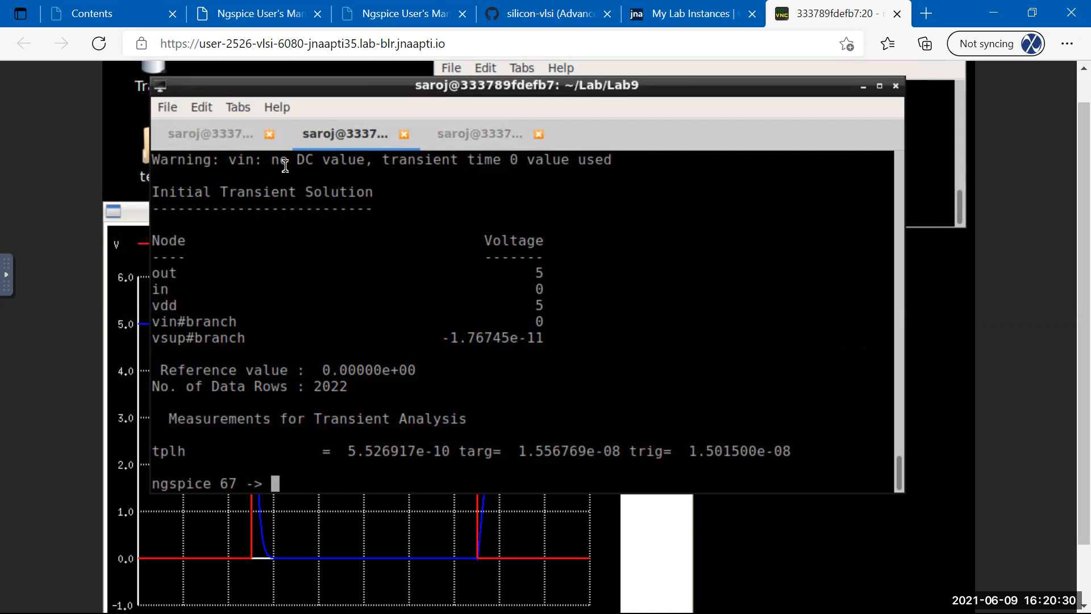
pyautogui.click(227, 131)
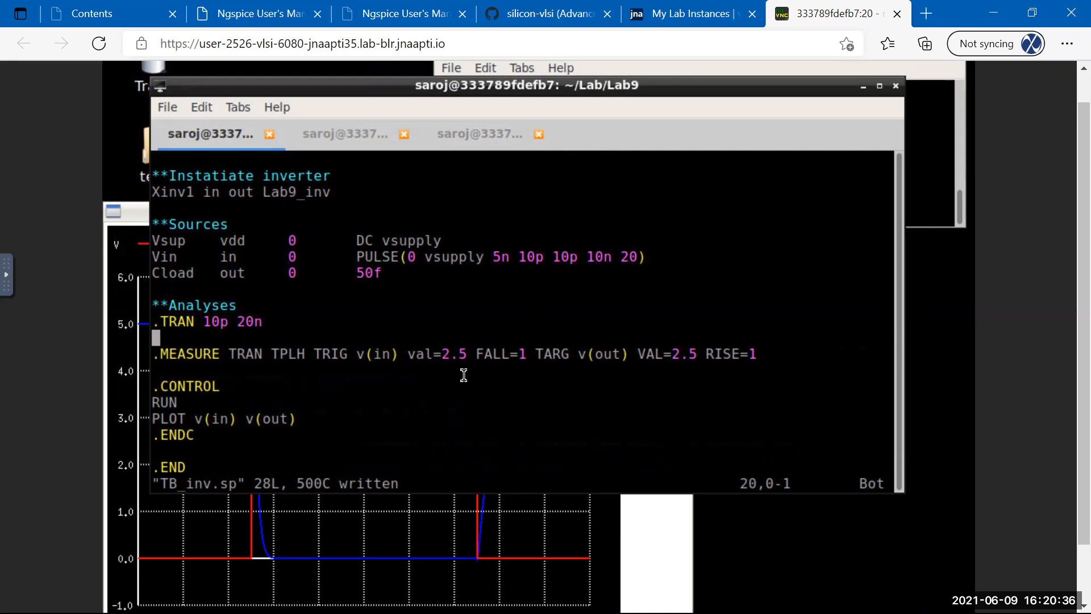
# Change the TPLH trigger back to '0.5*vsupply', fixing the vsuplly typo, and save.
pyautogui.press('Down')
pyautogui.press('Left')
pyautogui.press('Left')
pyautogui.press('Left')
pyautogui.press('Left')
pyautogui.press('Left')
pyautogui.press('Left')
pyautogui.press('Left')
pyautogui.press('Left')
pyautogui.press('Left')
pyautogui.press('Left')
pyautogui.press('Left')
pyautogui.press('Left')
pyautogui.press('Left')
pyautogui.press('Left')
pyautogui.press('Left')
pyautogui.press('Left')
pyautogui.press('Left')
pyautogui.press('Left')
pyautogui.press('Left')
pyautogui.press('Left')
pyautogui.press('Left')
pyautogui.press('Left')
pyautogui.press('Left')
pyautogui.press('Left')
pyautogui.press('Left')
pyautogui.press('Left')
pyautogui.press('Left')
pyautogui.press('Left')
pyautogui.press('Left')
pyautogui.press('x')
pyautogui.press('x')
pyautogui.write('x')
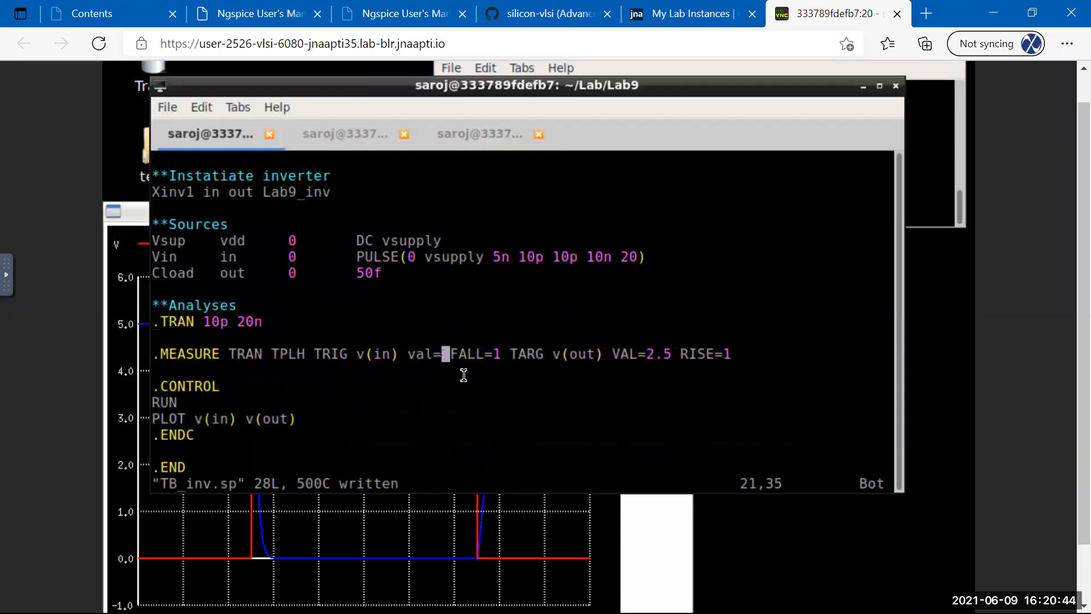
pyautogui.write("i'0.5")
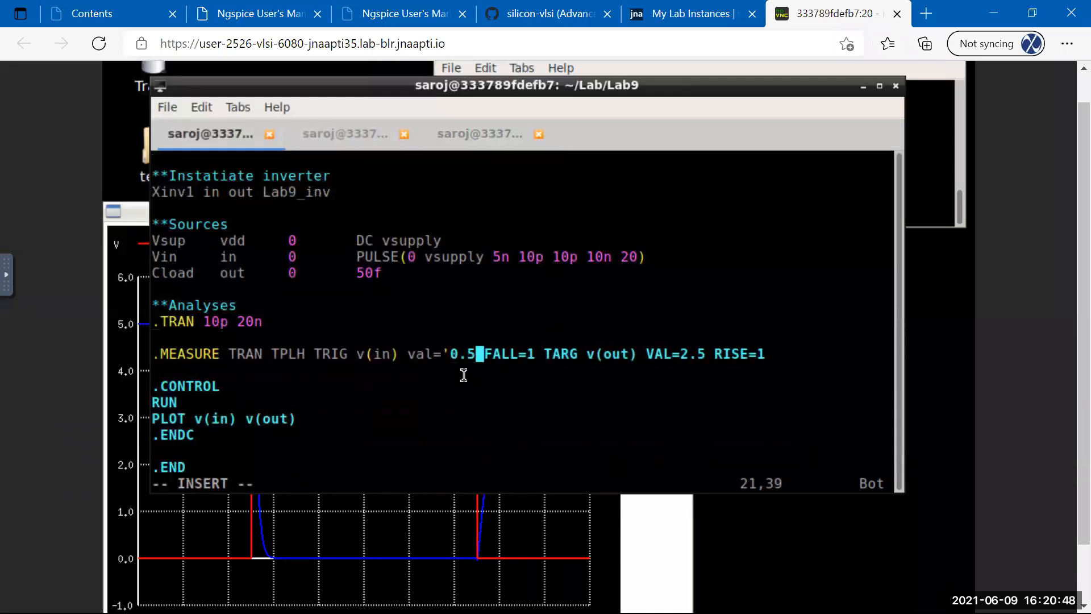
pyautogui.write('*vsuplly')
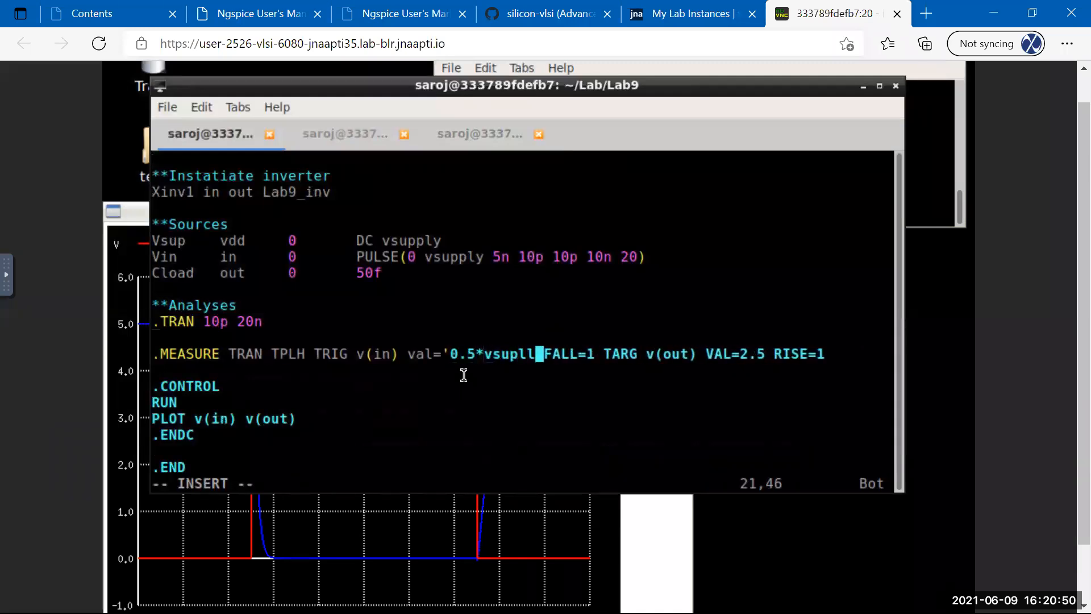
pyautogui.write("'")
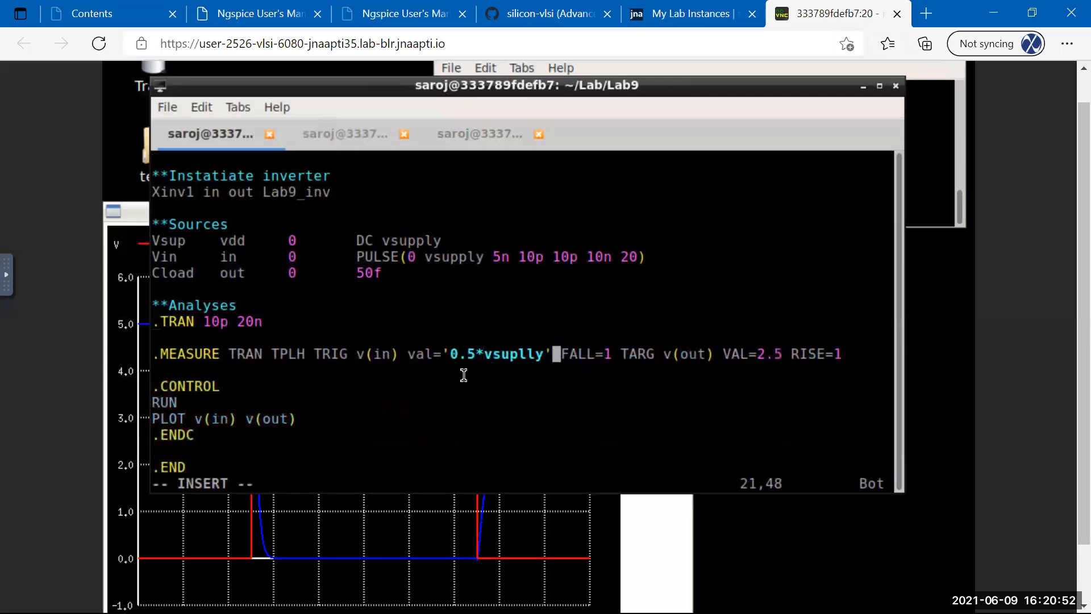
pyautogui.press('Escape')
pyautogui.press('Left')
pyautogui.press('Left')
pyautogui.press('Left')
pyautogui.write('rp')
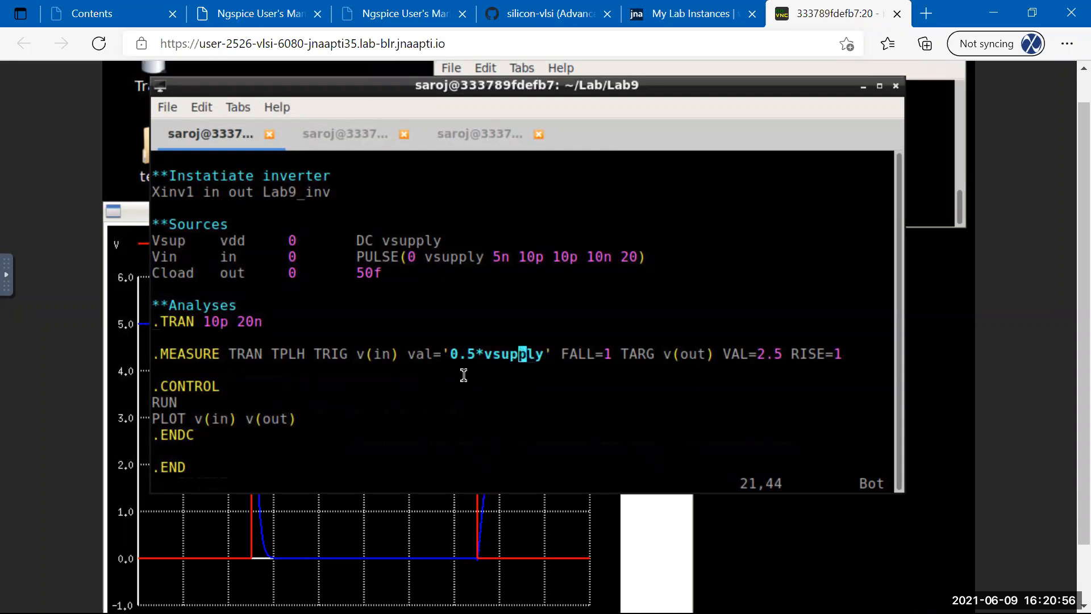
pyautogui.write(':w')
pyautogui.press('Return')
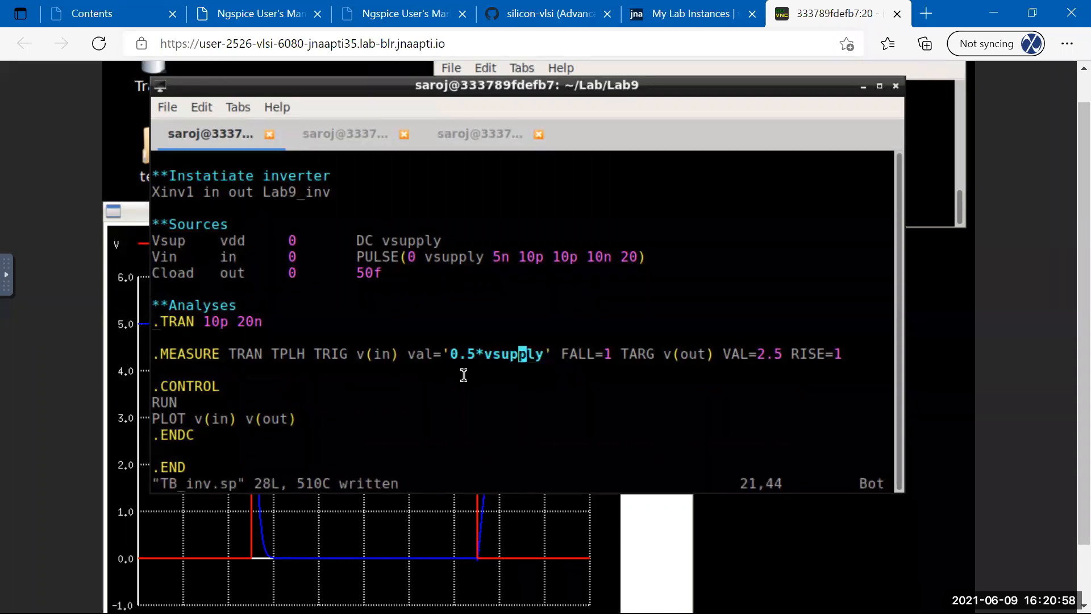
# Close the tran8 plot and re-source TB_inv.sp, giving tran9 with tplh 5.526917e-10.
pyautogui.click(376, 552)
pyautogui.click(639, 241)
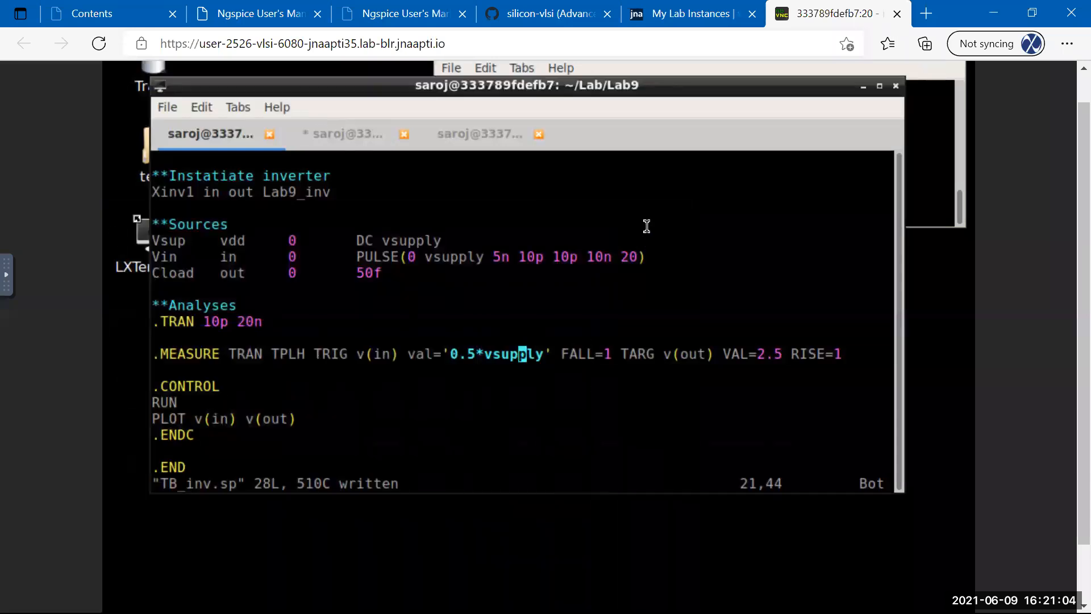
pyautogui.click(337, 137)
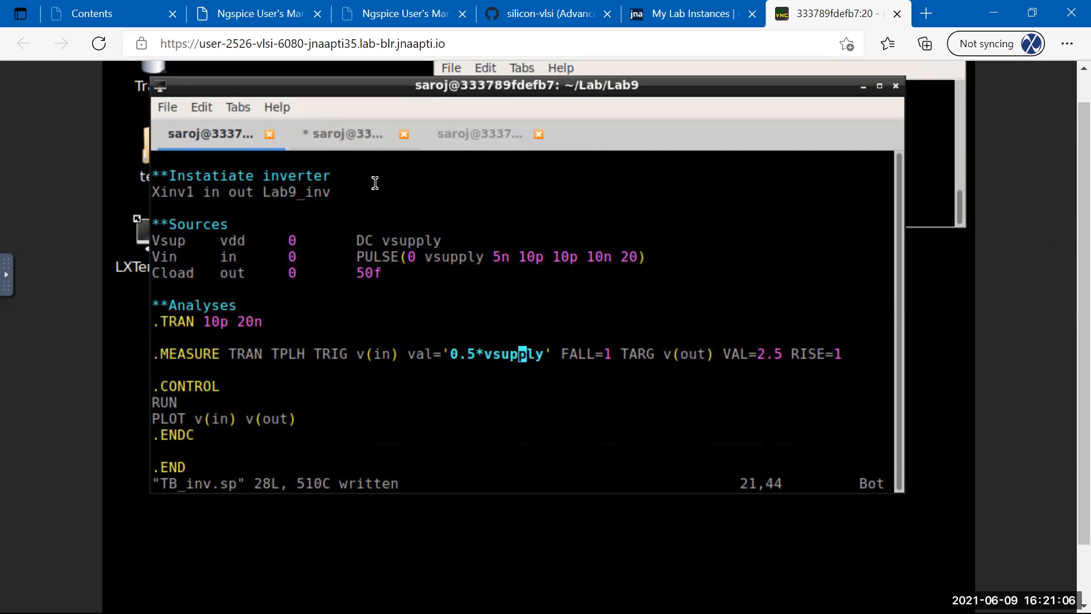
pyautogui.press('Return')
pyautogui.write('\\')
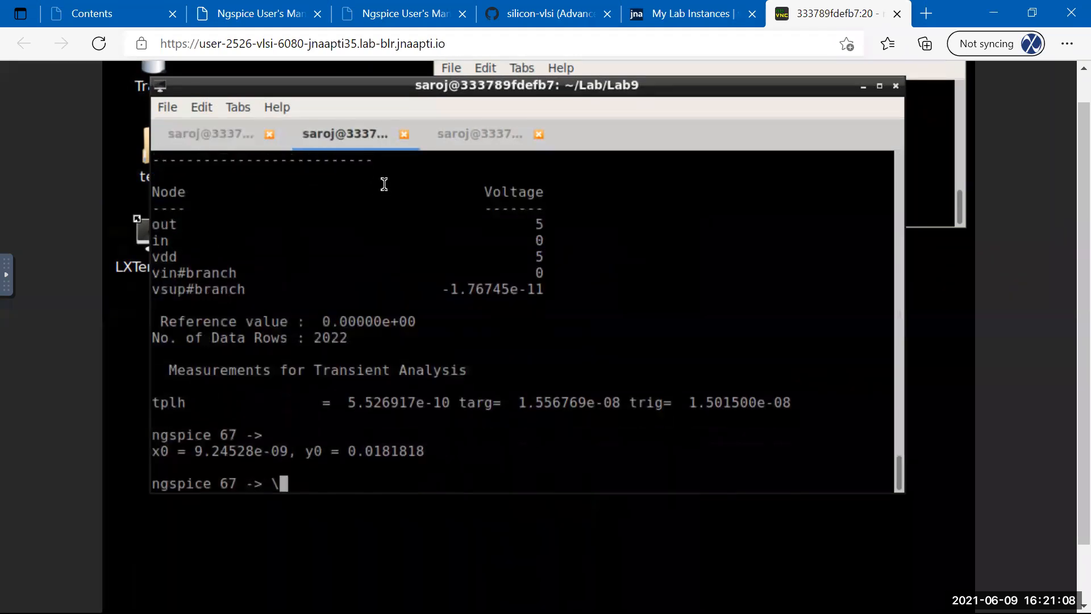
pyautogui.press('BackSpace')
pyautogui.write('source TB_inv.sp')
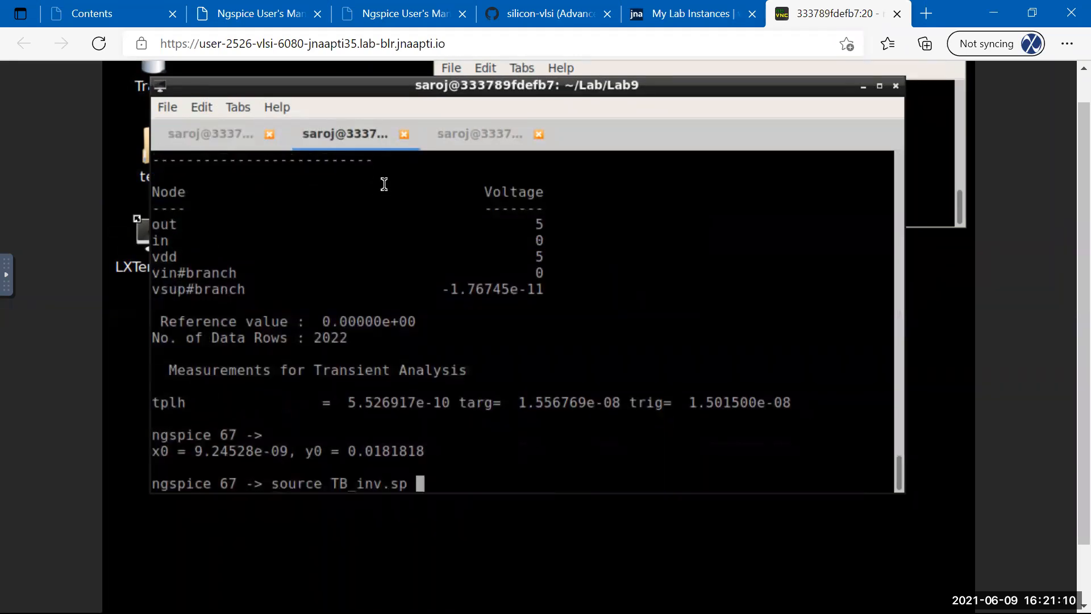
pyautogui.press('Return')
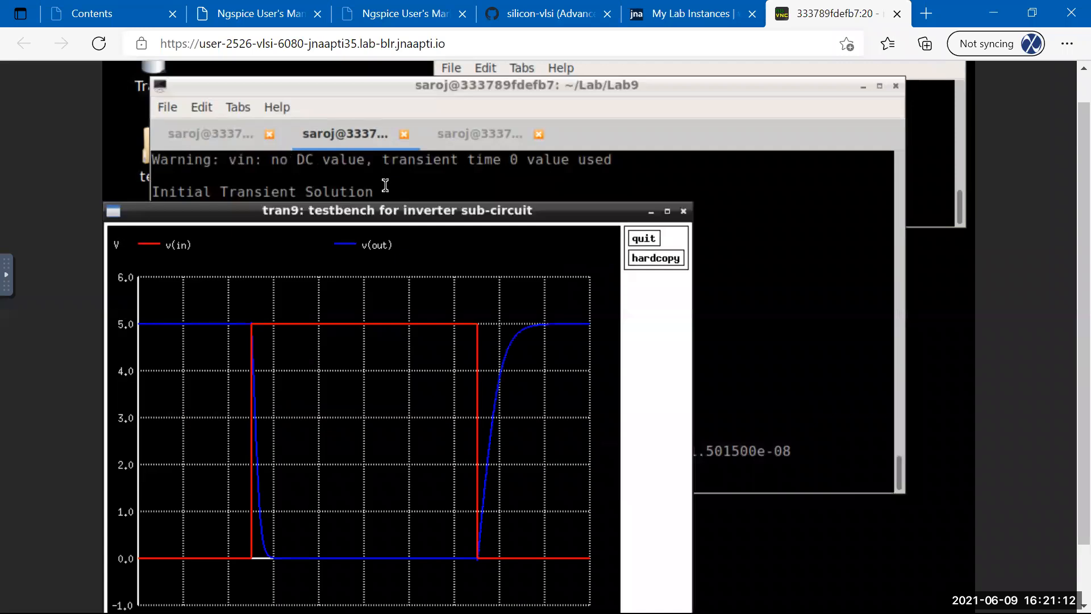
pyautogui.click(677, 187)
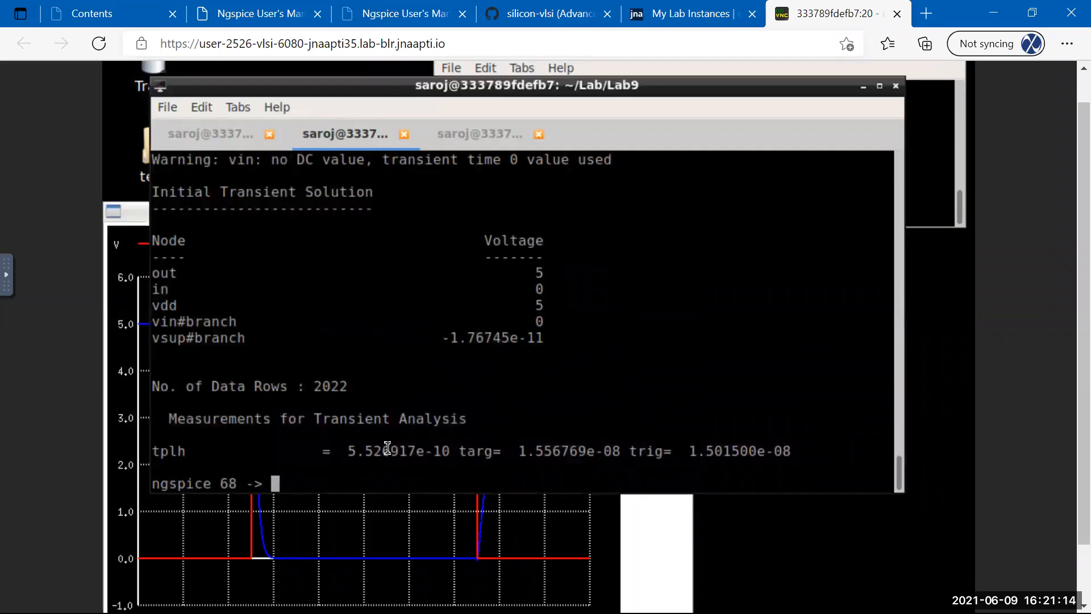
pyautogui.click(223, 139)
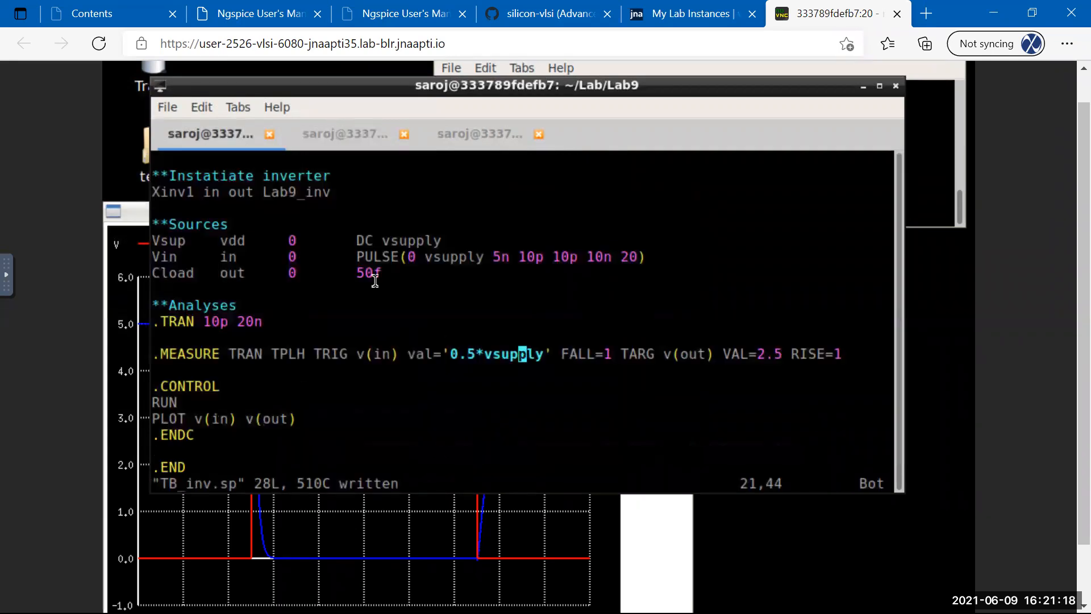
# Replace the target VAL 2.5 with '0.5*vsupply' and save TB_inv.sp.
pyautogui.press('Right')
pyautogui.press('Right')
pyautogui.press('Right')
pyautogui.press('Right')
pyautogui.press('Right')
pyautogui.press('Right')
pyautogui.press('Right')
pyautogui.press('Right')
pyautogui.press('Right')
pyautogui.press('Right')
pyautogui.press('Right')
pyautogui.press('Right')
pyautogui.press('Right')
pyautogui.press('Right')
pyautogui.press('Right')
pyautogui.press('Right')
pyautogui.press('Right')
pyautogui.press('Right')
pyautogui.press('Right')
pyautogui.press('Right')
pyautogui.press('Right')
pyautogui.press('Right')
pyautogui.press('Right')
pyautogui.press('Right')
pyautogui.press('Right')
pyautogui.press('Right')
pyautogui.press('Right')
pyautogui.press('Right')
pyautogui.press('x')
pyautogui.press('x')
pyautogui.press('x')
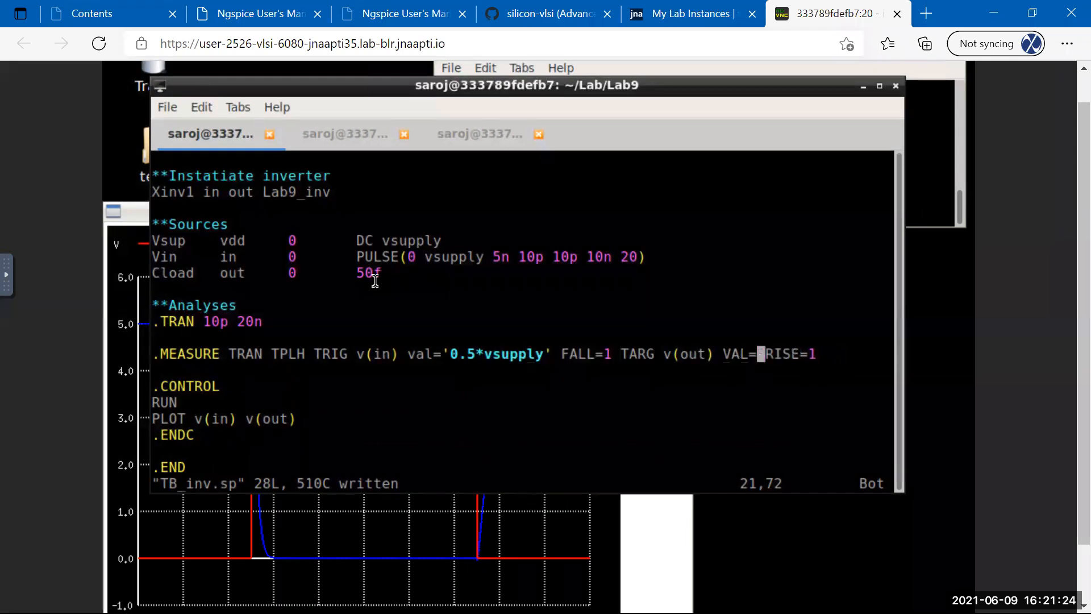
pyautogui.write("i'0.5")
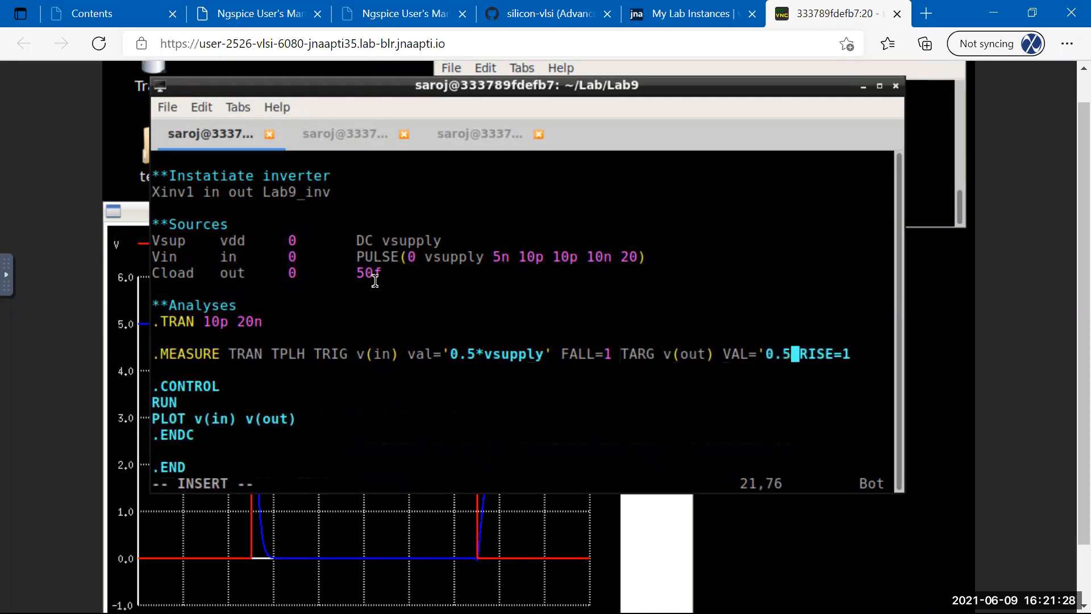
pyautogui.write('vsupply')
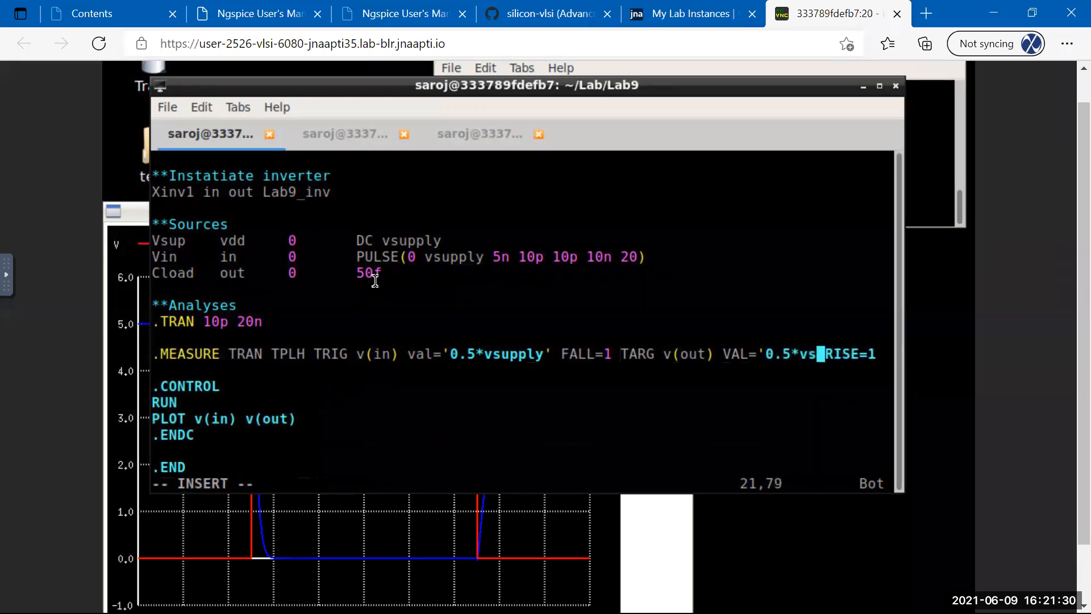
pyautogui.write("'")
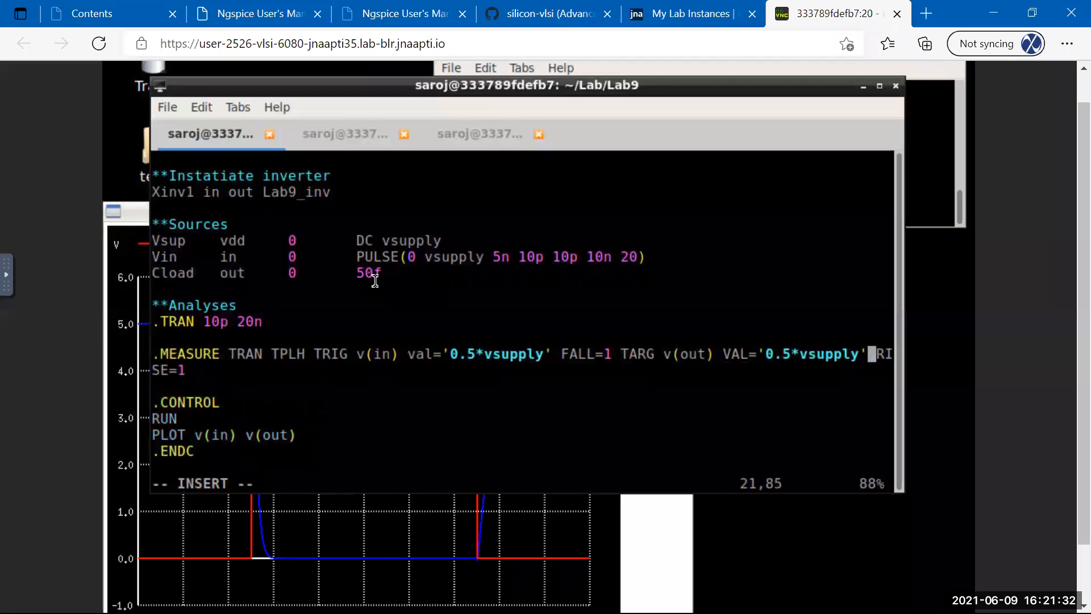
pyautogui.press('Escape')
pyautogui.press('Escape')
pyautogui.write(':w')
pyautogui.press('Return')
pyautogui.write(':')
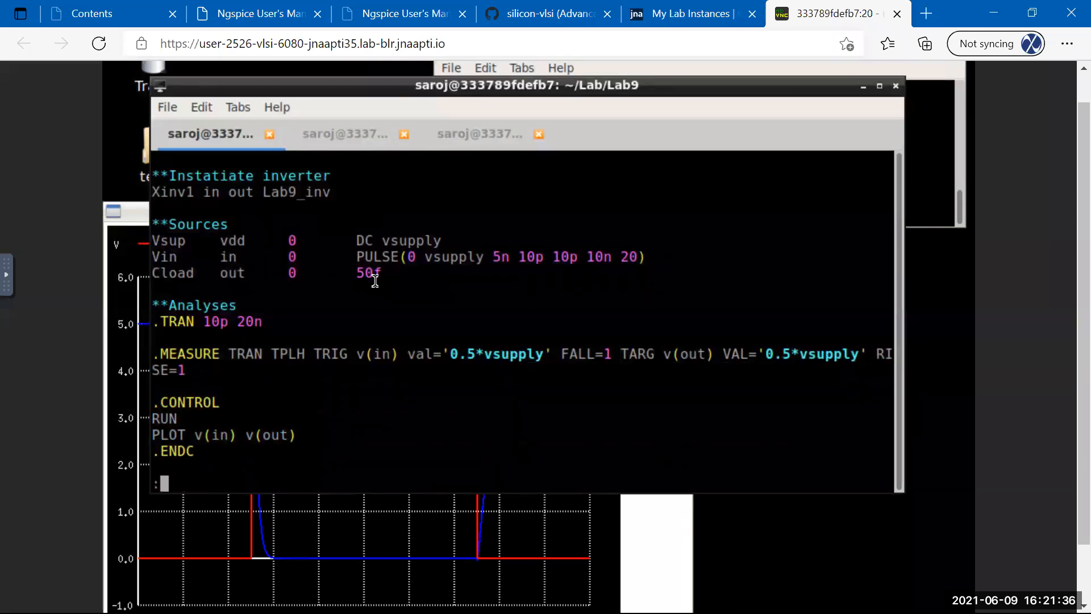
pyautogui.write('w')
pyautogui.press('Return')
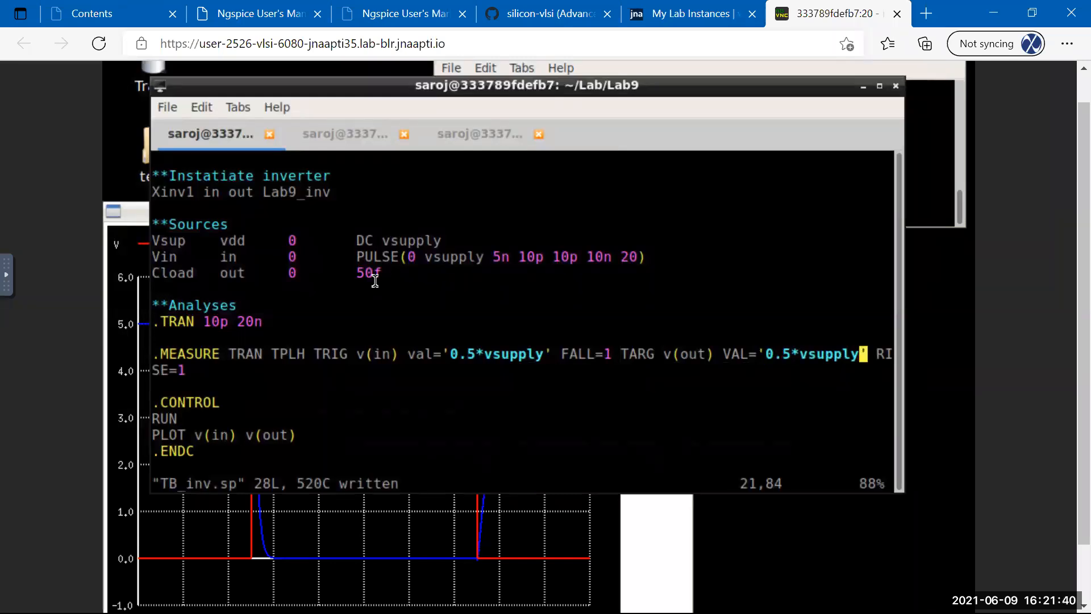
# Move the terminal window aside and close the old waveform plot.
pyautogui.moveTo(539, 89); pyautogui.dragTo(660, 111)
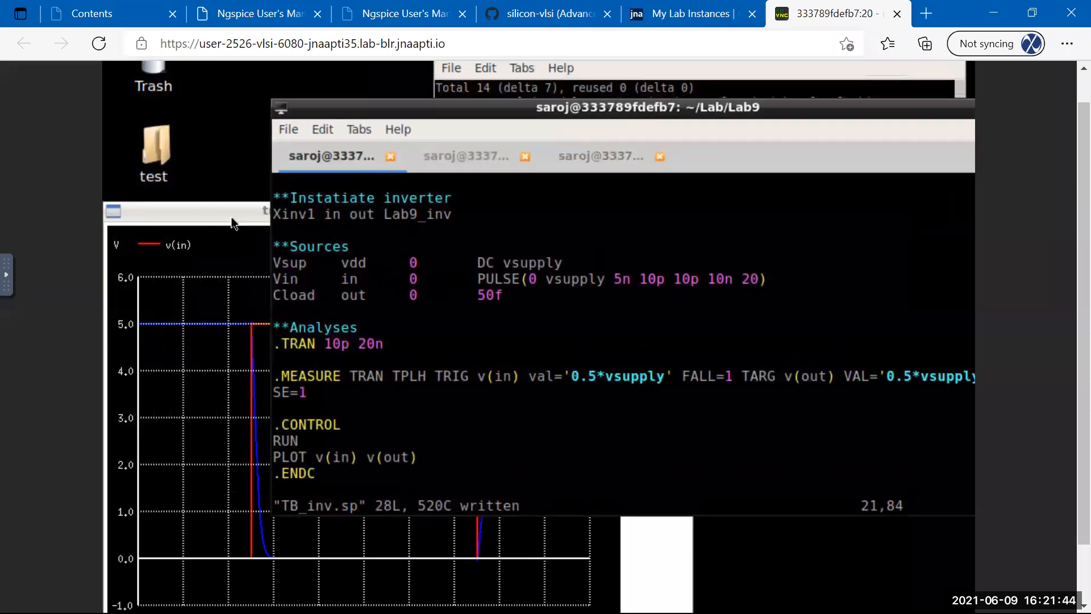
pyautogui.click(232, 223)
pyautogui.click(636, 239)
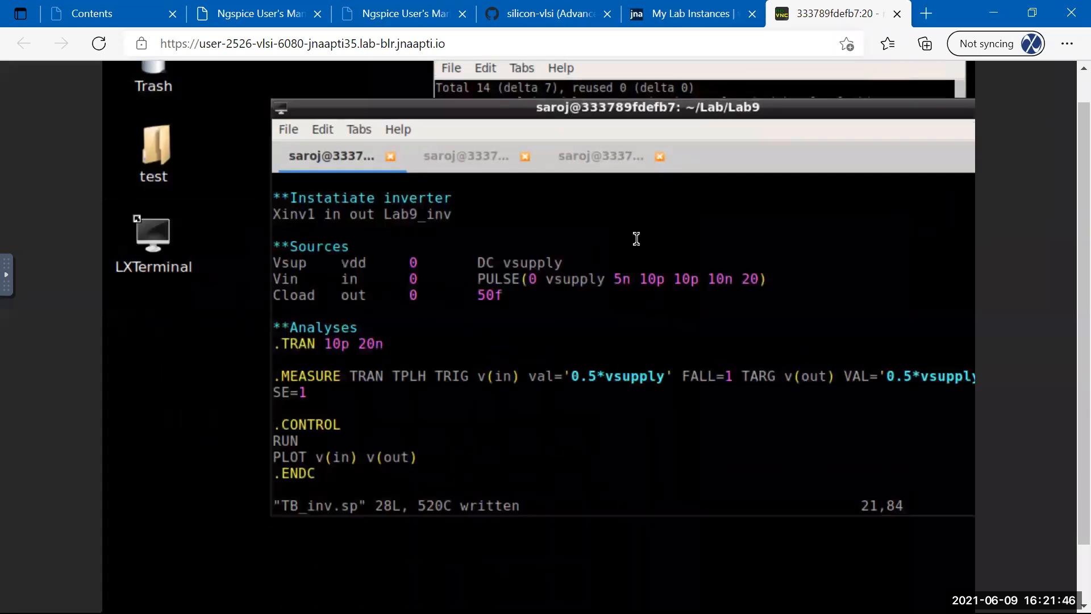
pyautogui.moveTo(620, 115); pyautogui.dragTo(520, 136)
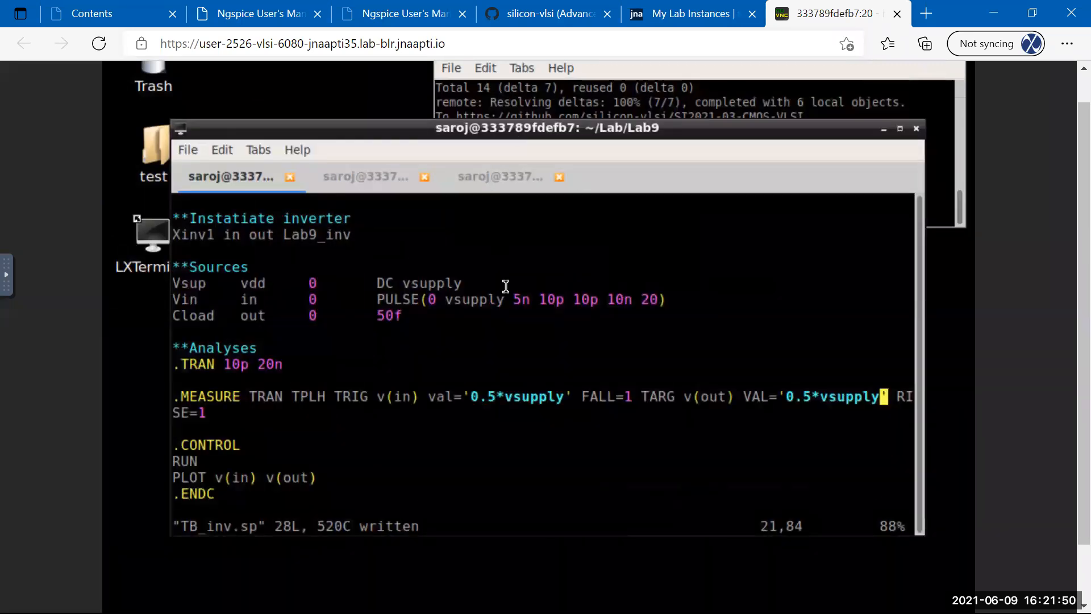
# Save TB_inv.sp and re-source it in ngspice, producing tran10 with tplh 5.526917e-10.
pyautogui.write(':w')
pyautogui.press('Return')
pyautogui.click(367, 178)
pyautogui.press('Up')
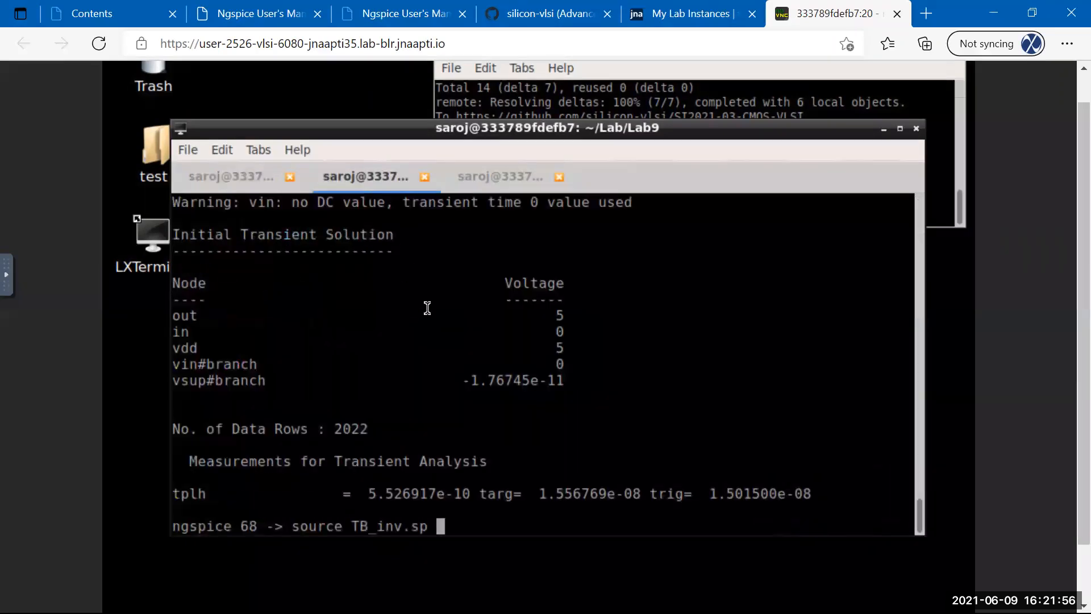
pyautogui.press('Return')
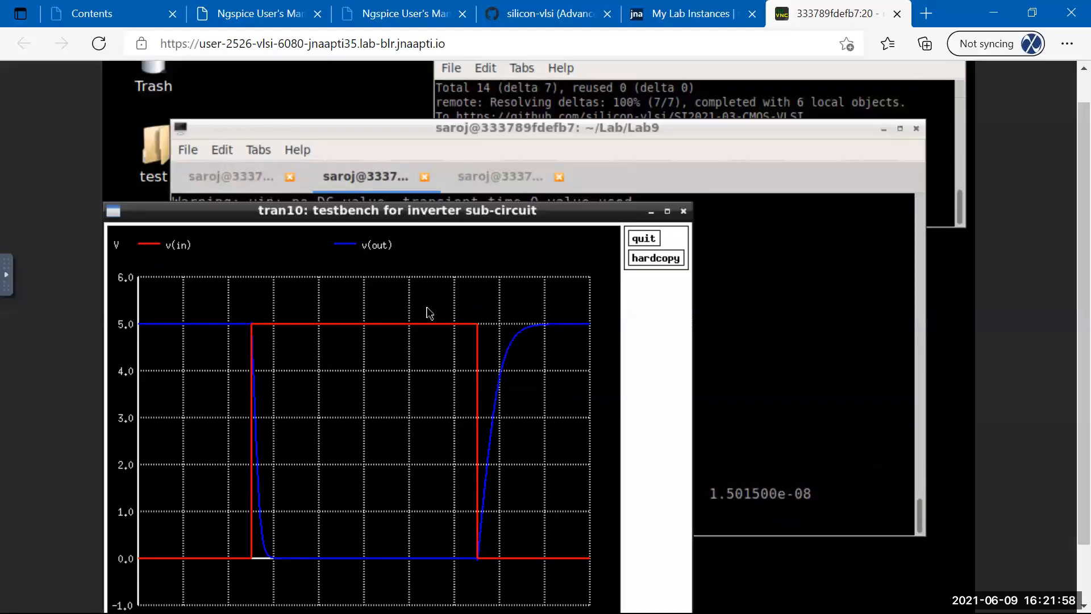
pyautogui.click(761, 390)
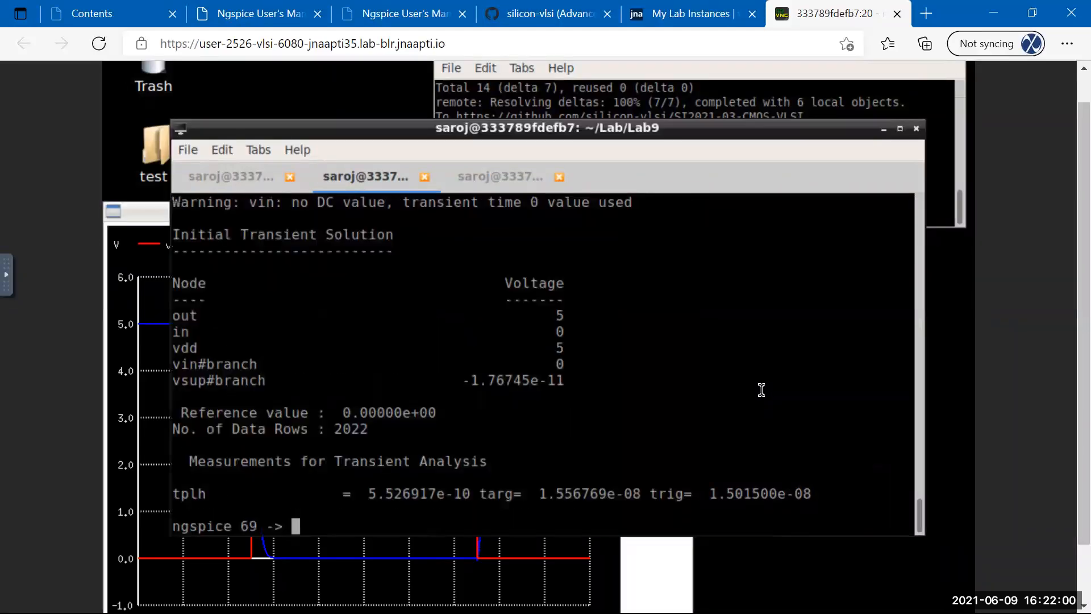
# Zoom into the output's rising edge, measure the input-to-output delay, and close both plots.
pyautogui.click(152, 211)
pyautogui.moveTo(467, 310); pyautogui.dragTo(519, 542)
pyautogui.moveTo(498, 438); pyautogui.dragTo(585, 437)
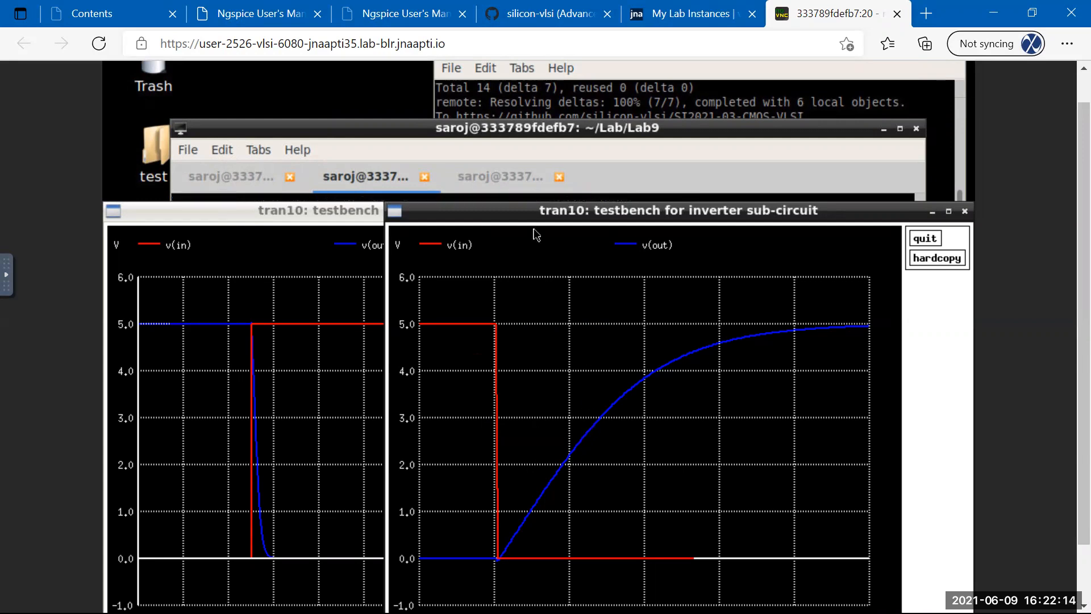
pyautogui.click(493, 131)
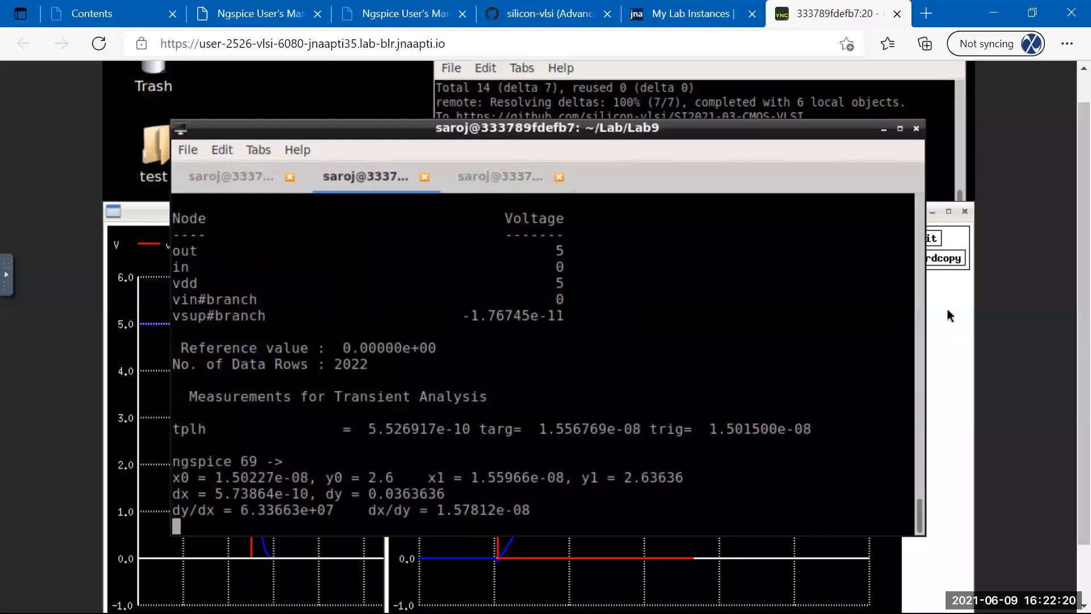
pyautogui.click(928, 263)
pyautogui.click(928, 240)
pyautogui.click(135, 305)
pyautogui.click(643, 239)
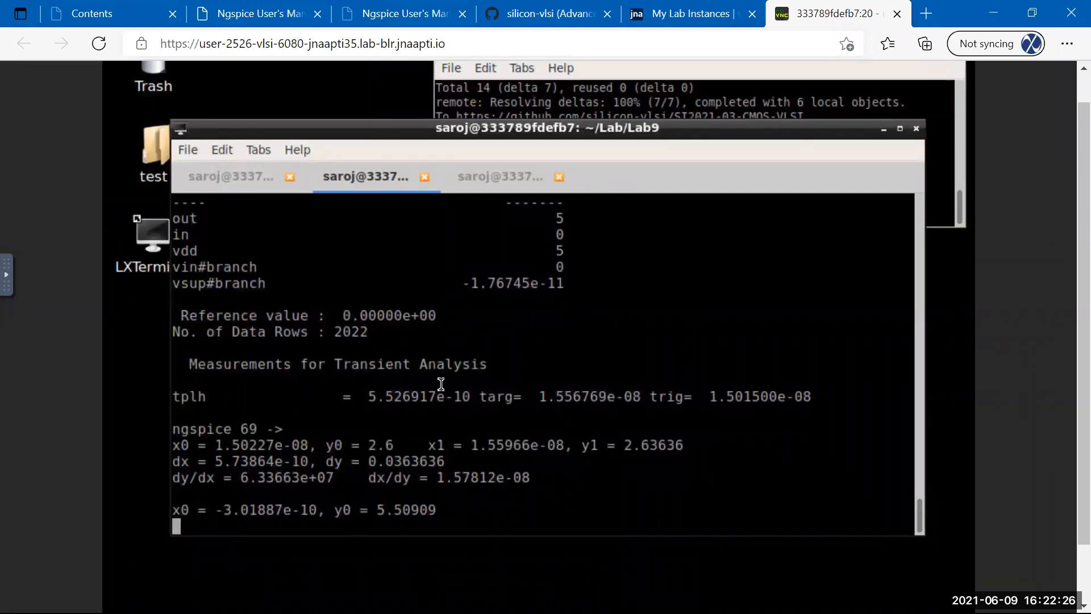
pyautogui.click(230, 178)
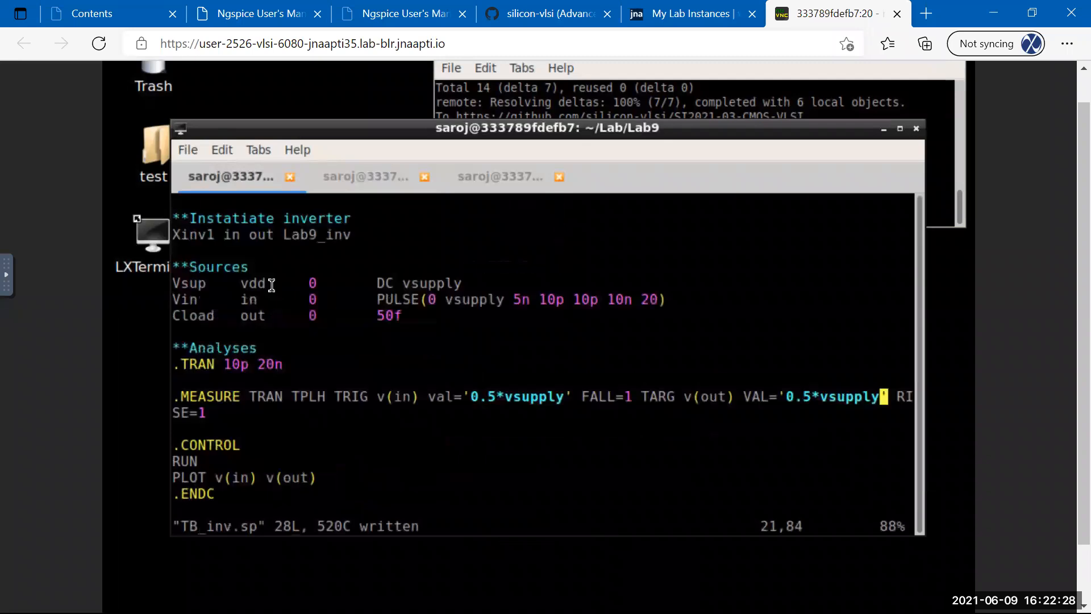
# Duplicate the .MEASURE line and rename the copy from TPLH to TPHL.
pyautogui.press('Escape')
pyautogui.press('y')
pyautogui.press('y')
pyautogui.press('p')
pyautogui.press('Right')
pyautogui.press('Right')
pyautogui.press('Right')
pyautogui.press('Right')
pyautogui.press('Right')
pyautogui.press('Right')
pyautogui.press('Right')
pyautogui.press('Right')
pyautogui.press('Right')
pyautogui.press('Right')
pyautogui.press('Right')
pyautogui.press('Right')
pyautogui.press('Right')
pyautogui.press('Right')
pyautogui.press('Right')
pyautogui.press('Right')
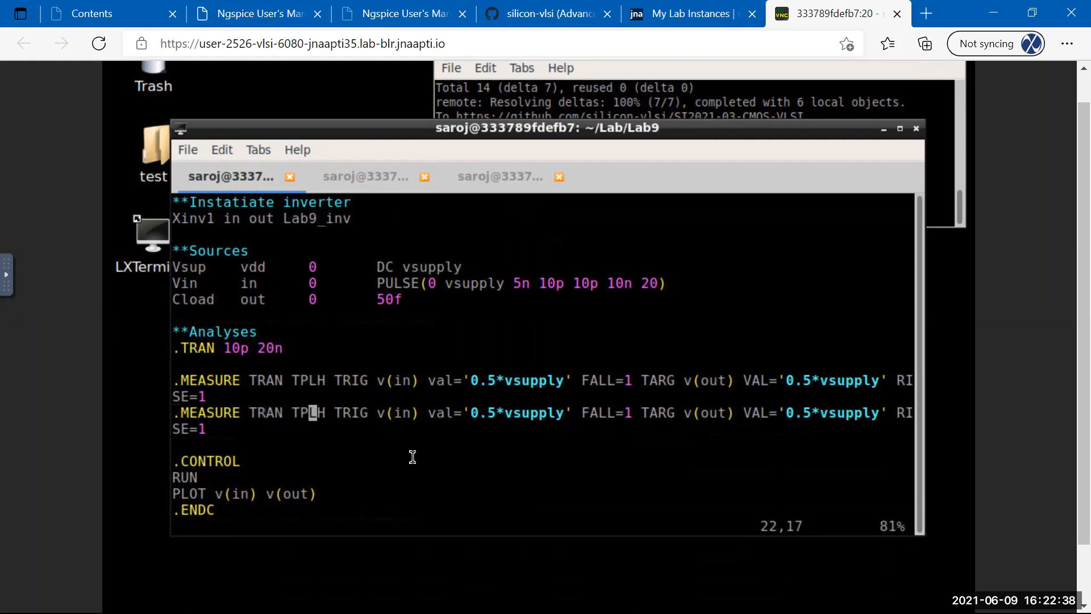
pyautogui.press('x')
pyautogui.press('x')
pyautogui.write('iHL')
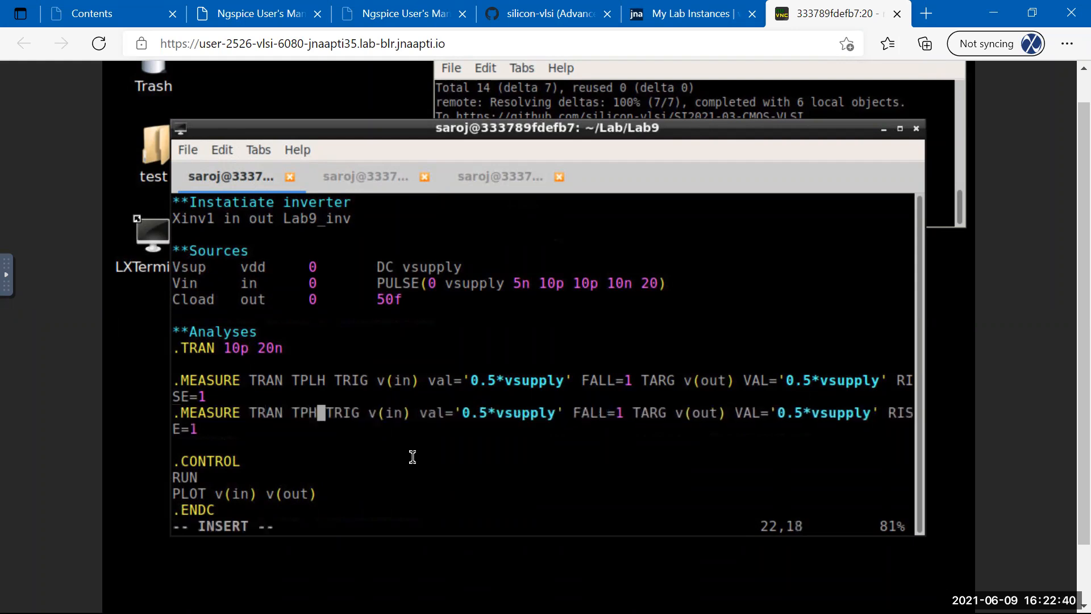
pyautogui.press('Escape')
# Make the TPHL trigger RISE=1 and target FALL=1, then save TB_inv.sp.
pyautogui.press('Right')
pyautogui.press('Right')
pyautogui.press('Right')
pyautogui.press('Right')
pyautogui.press('Right')
pyautogui.press('Right')
pyautogui.press('Right')
pyautogui.press('Right')
pyautogui.press('Right')
pyautogui.press('Right')
pyautogui.press('Right')
pyautogui.press('Right')
pyautogui.press('Right')
pyautogui.press('Right')
pyautogui.press('Right')
pyautogui.press('Right')
pyautogui.press('Right')
pyautogui.press('Right')
pyautogui.press('Right')
pyautogui.press('Right')
pyautogui.press('Left')
pyautogui.press('Right')
pyautogui.press('Right')
pyautogui.press('Right')
pyautogui.press('Right')
pyautogui.press('Right')
pyautogui.press('Right')
pyautogui.press('Right')
pyautogui.press('Right')
pyautogui.press('Right')
pyautogui.press('Right')
pyautogui.press('Right')
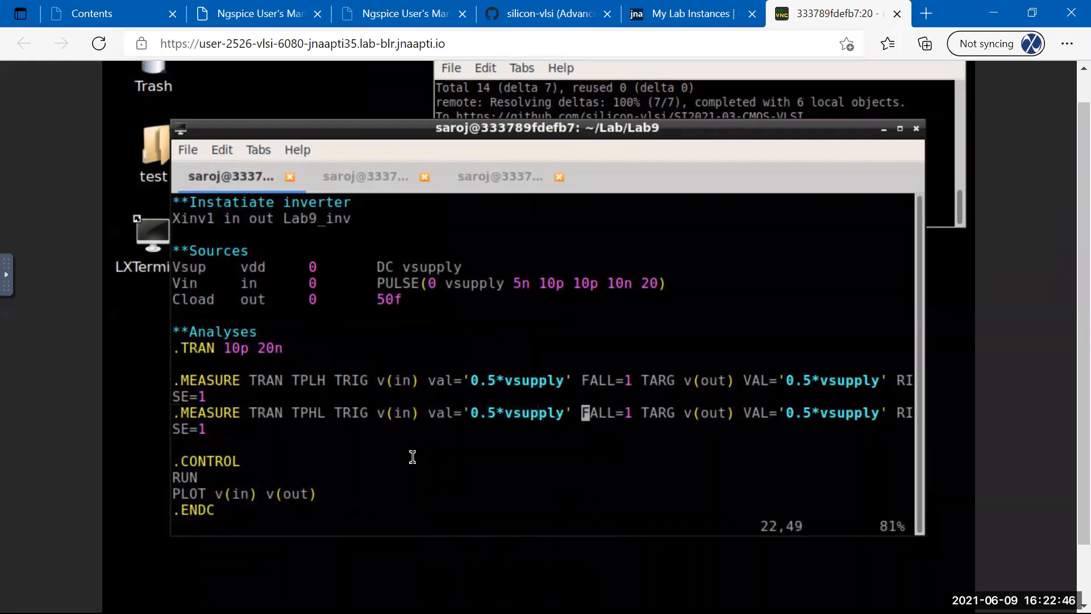
pyautogui.write('cw')
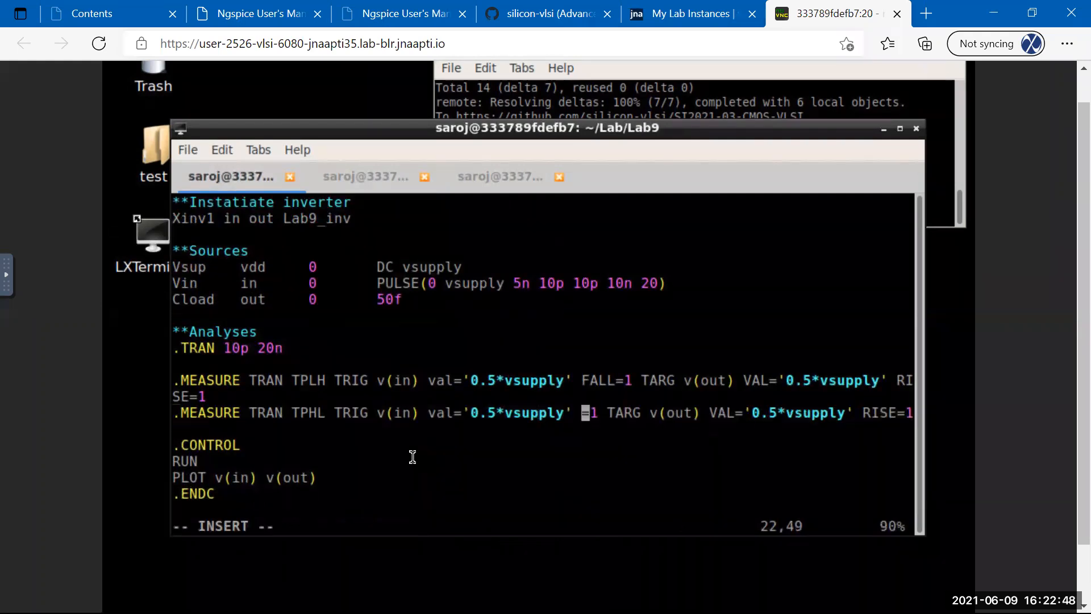
pyautogui.write('RISE')
pyautogui.press('Right')
pyautogui.press('Right')
pyautogui.press('Right')
pyautogui.press('Right')
pyautogui.press('Right')
pyautogui.press('Right')
pyautogui.press('Right')
pyautogui.press('Right')
pyautogui.press('Right')
pyautogui.press('Right')
pyautogui.press('Right')
pyautogui.press('Right')
pyautogui.press('Right')
pyautogui.press('Right')
pyautogui.press('Right')
pyautogui.press('Right')
pyautogui.press('Right')
pyautogui.press('Right')
pyautogui.press('Right')
pyautogui.press('Right')
pyautogui.press('Right')
pyautogui.press('Right')
pyautogui.press('Right')
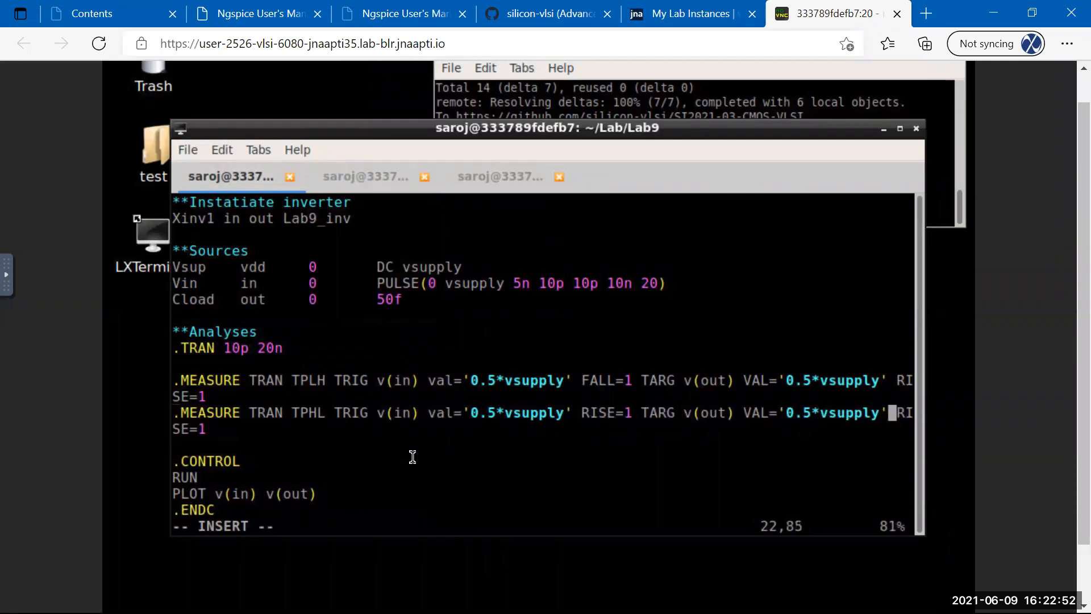
pyautogui.press('Left')
pyautogui.press('BackSpace')
pyautogui.press('BackSpace')
pyautogui.press('BackSpace')
pyautogui.press('BackSpace')
pyautogui.write('FALL')
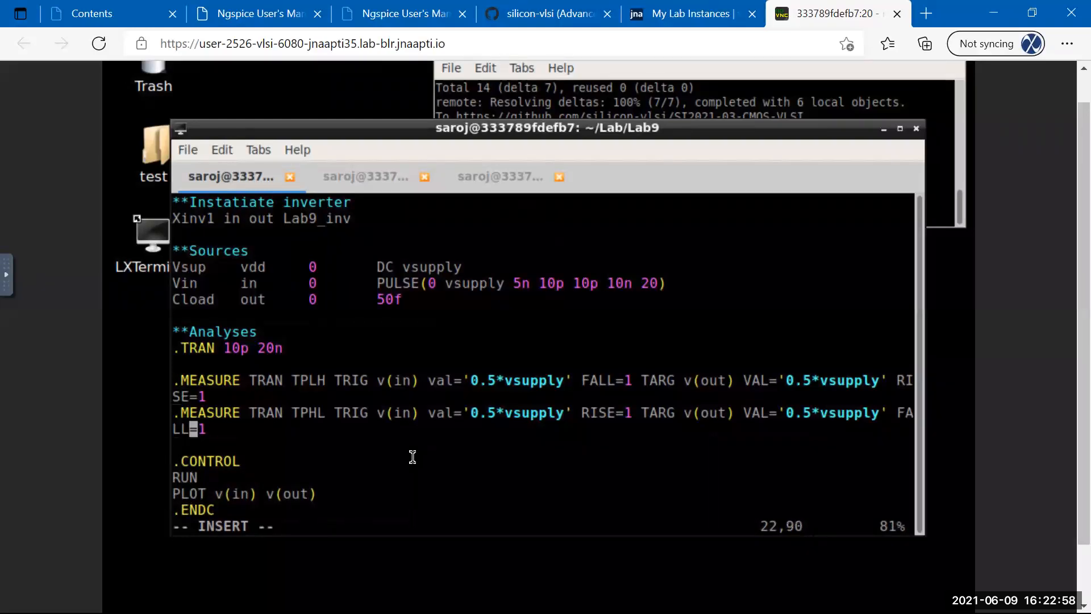
pyautogui.press('Escape')
pyautogui.write(':w')
pyautogui.press('Return')
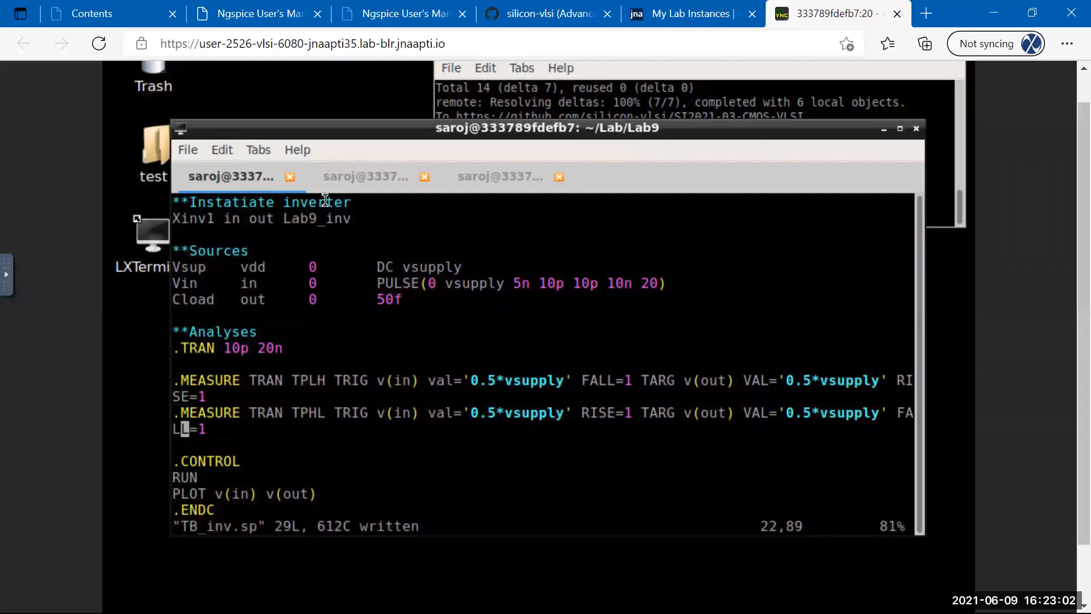
pyautogui.click(352, 175)
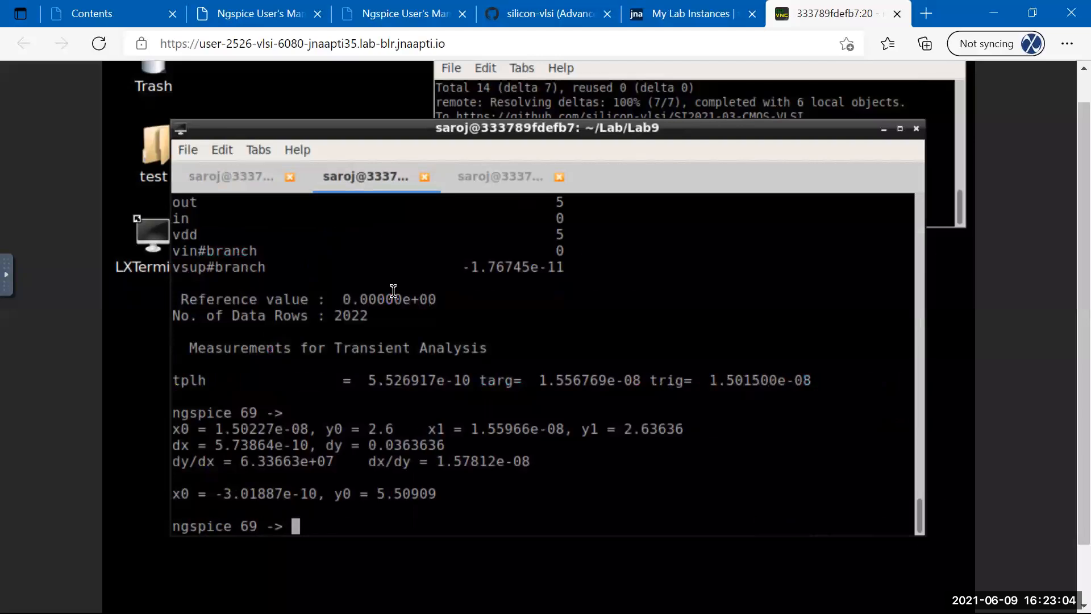
# Re-source TB_inv.sp, getting tphl 2.191339e-10, confirmed by a measured dx of 2.21698e-10 on the falling edge.
pyautogui.press('Up')
pyautogui.press('Return')
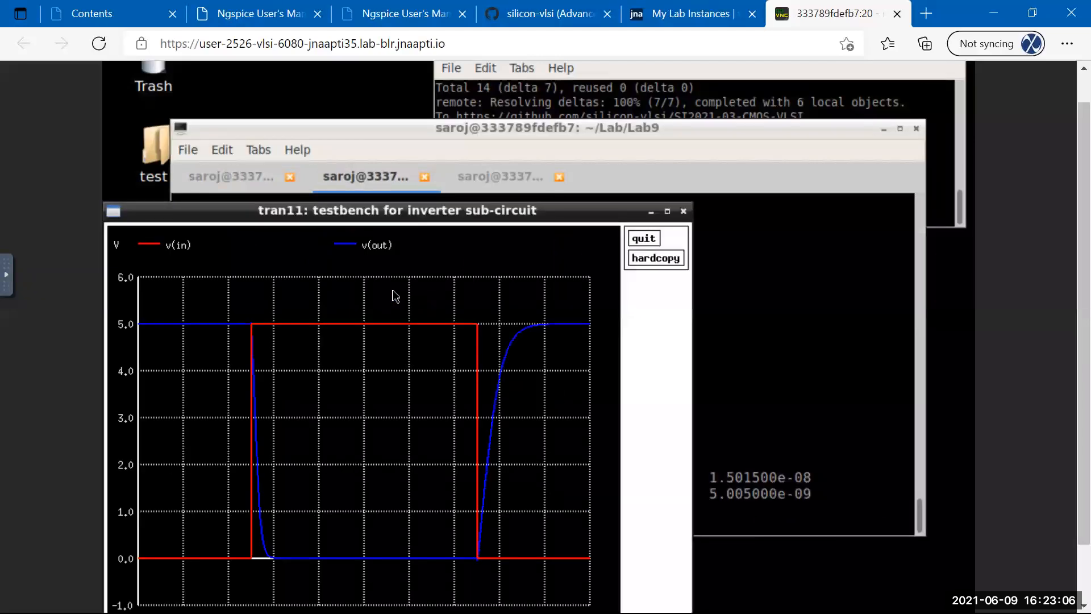
pyautogui.moveTo(232, 313); pyautogui.dragTo(282, 577)
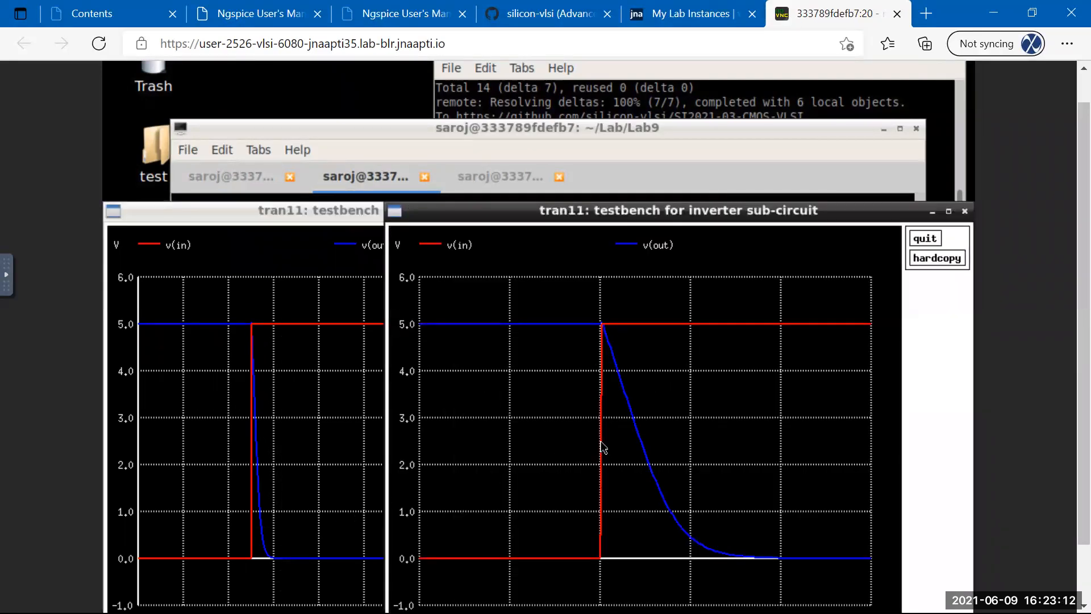
pyautogui.moveTo(601, 435); pyautogui.dragTo(640, 441)
pyautogui.click(936, 242)
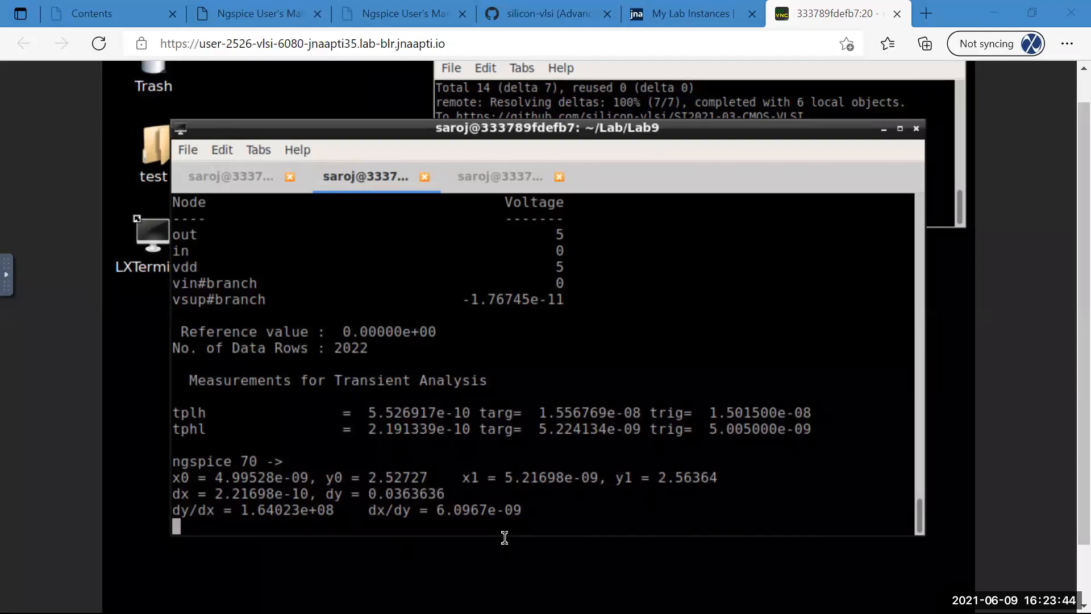
pyautogui.click(552, 129)
# In the shell tab, cd to the home directory and run ls to list it.
pyautogui.click(250, 176)
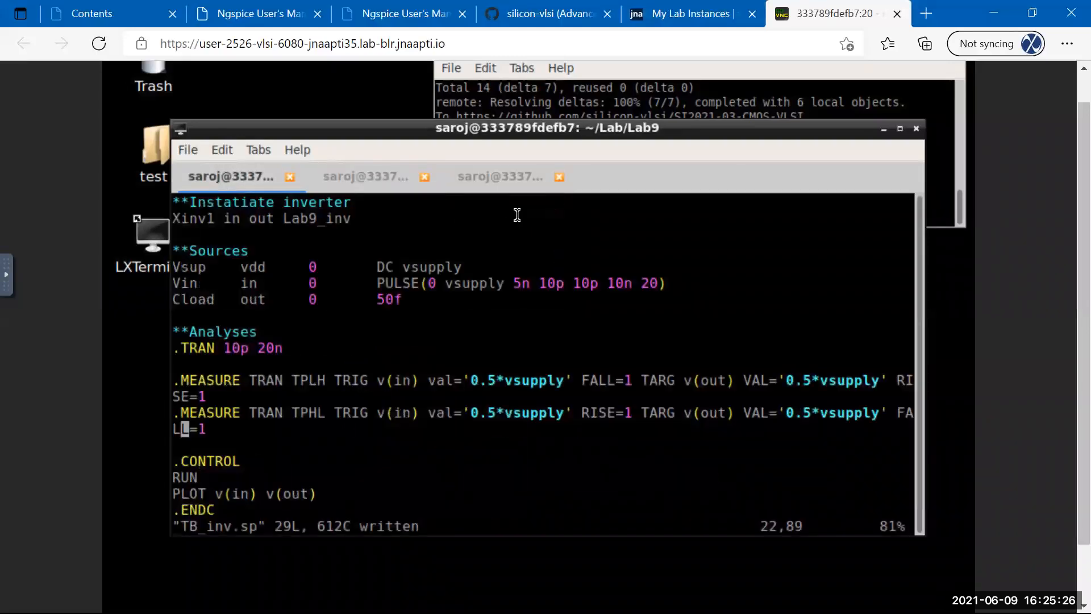
pyautogui.click(511, 176)
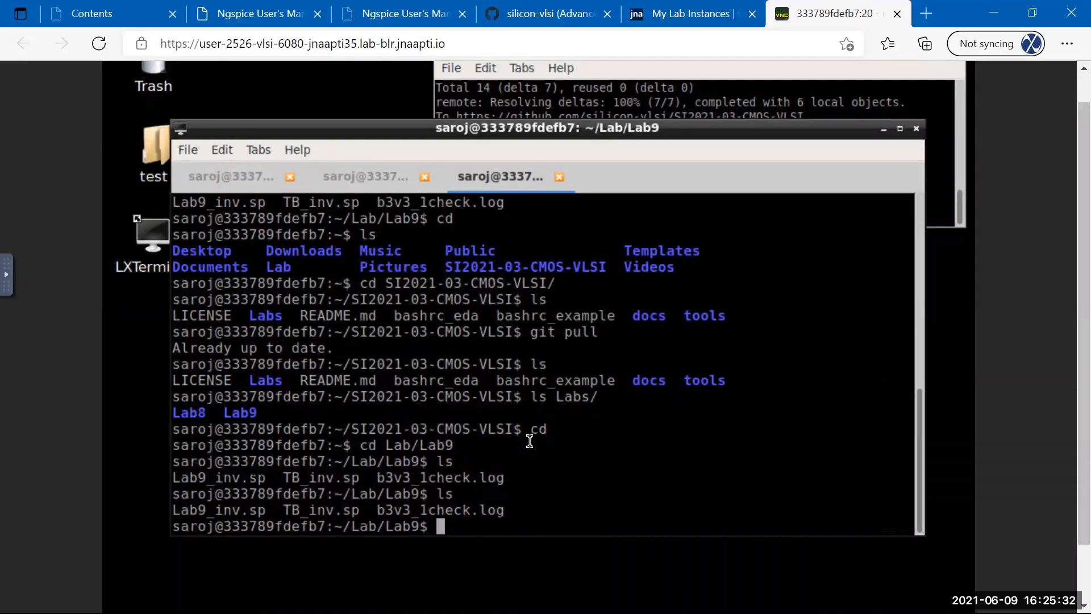
pyautogui.write('cd')
pyautogui.press('Return')
pyautogui.write('ls')
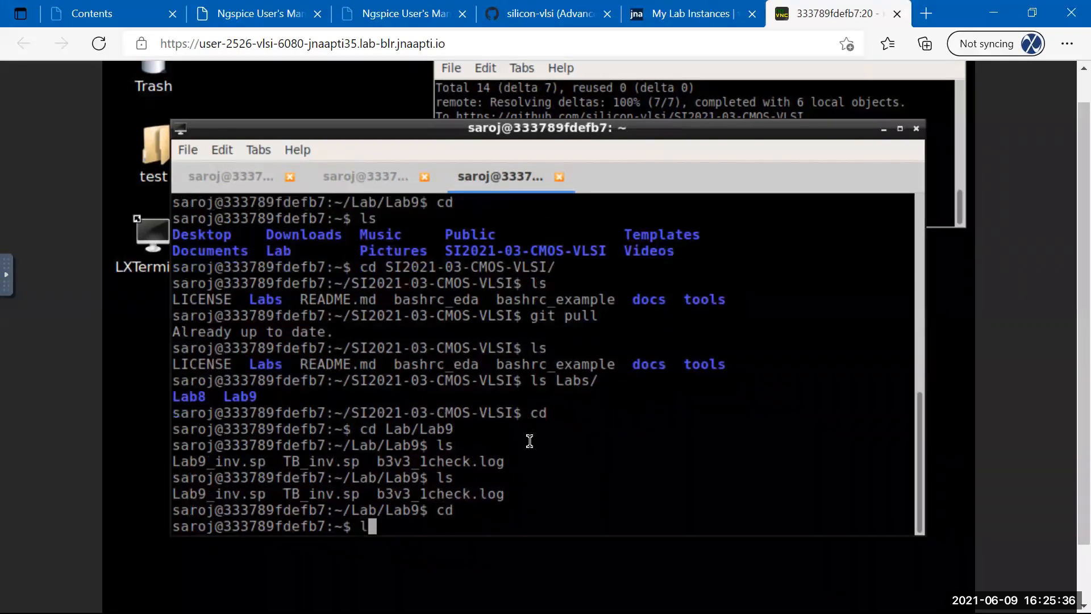
pyautogui.press('Return')
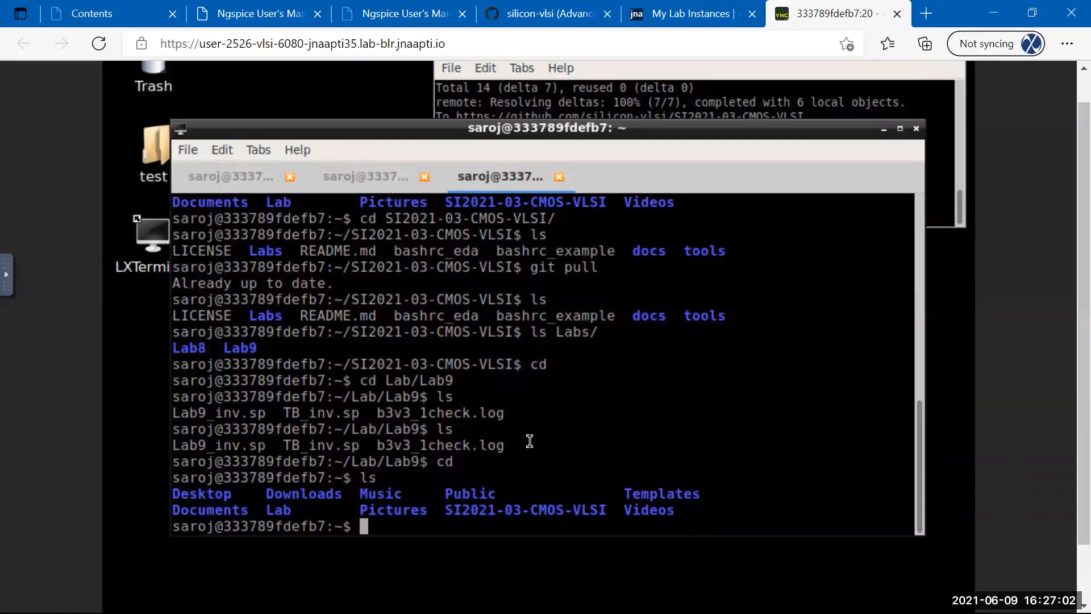
# Scroll through the listing and return to the TB_inv.sp vim session.
pyautogui.scroll(1, 581, 480)
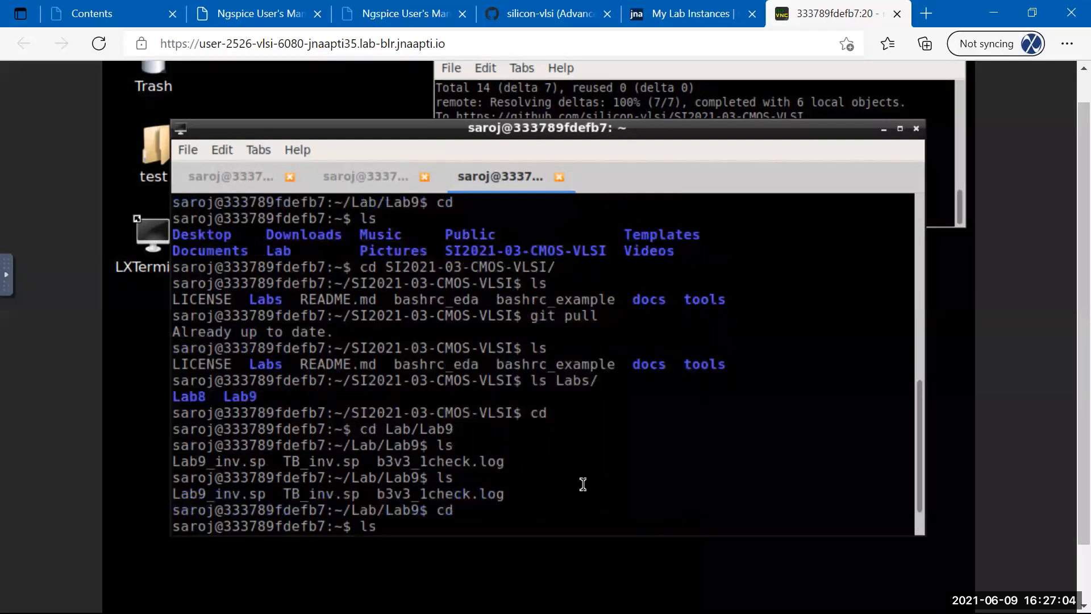
pyautogui.scroll(-1, 582, 484)
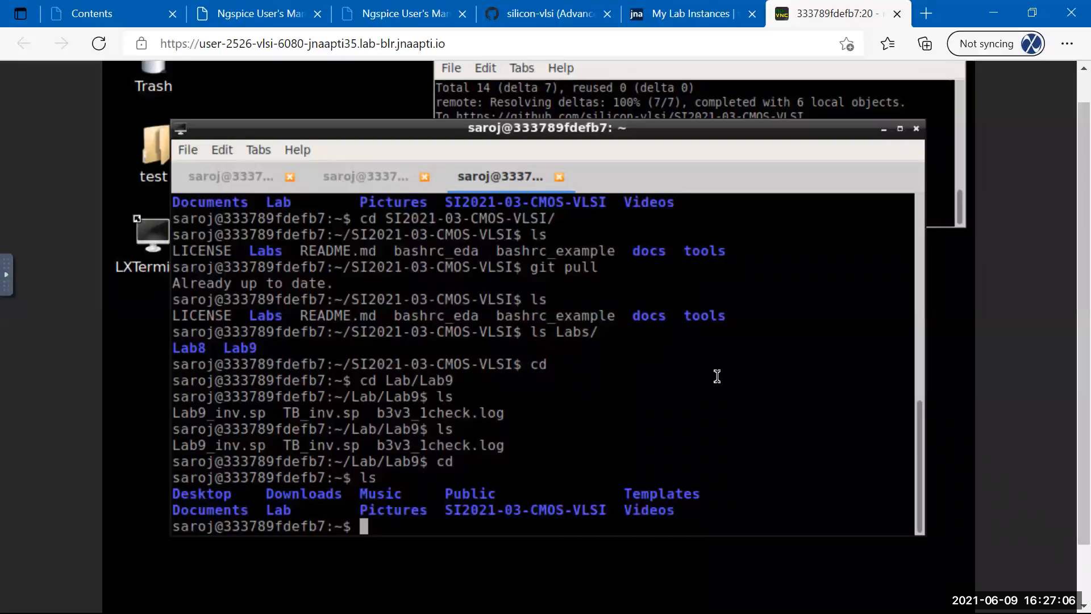
pyautogui.hotkey('alt', 'Tab')
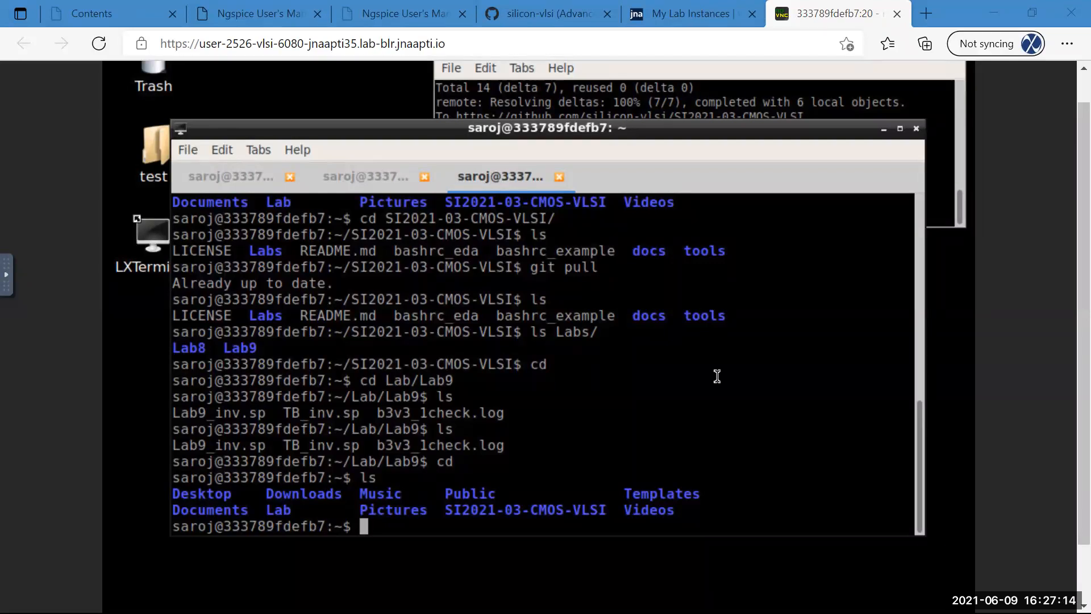
pyautogui.click(481, 365)
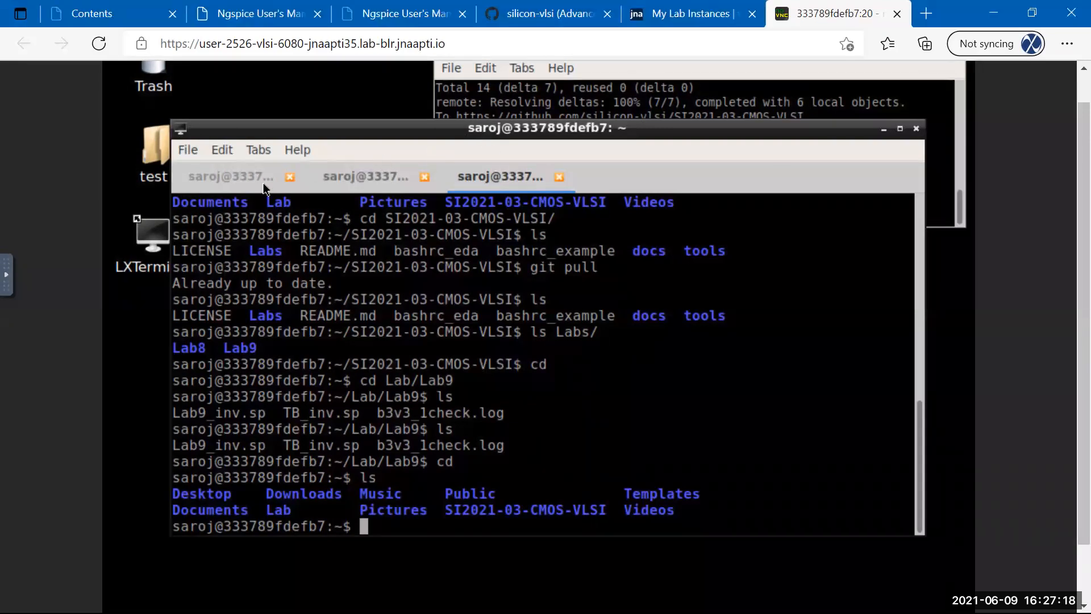
pyautogui.click(227, 177)
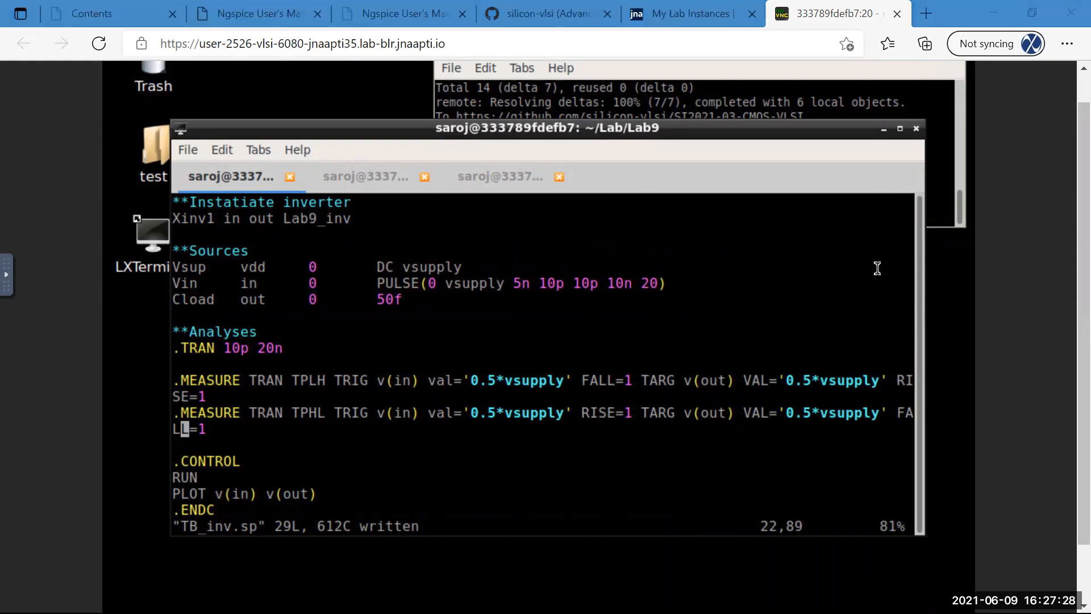
# Nudge the terminal window up and drag its right edge wider.
pyautogui.moveTo(691, 130); pyautogui.dragTo(689, 113)
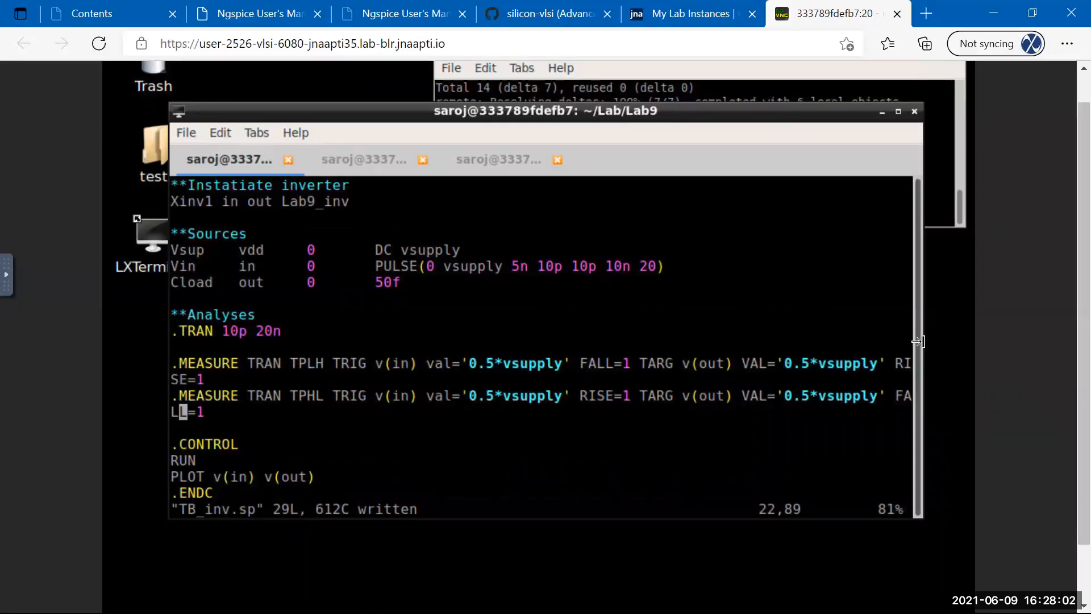
pyautogui.moveTo(923, 347); pyautogui.dragTo(958, 349)
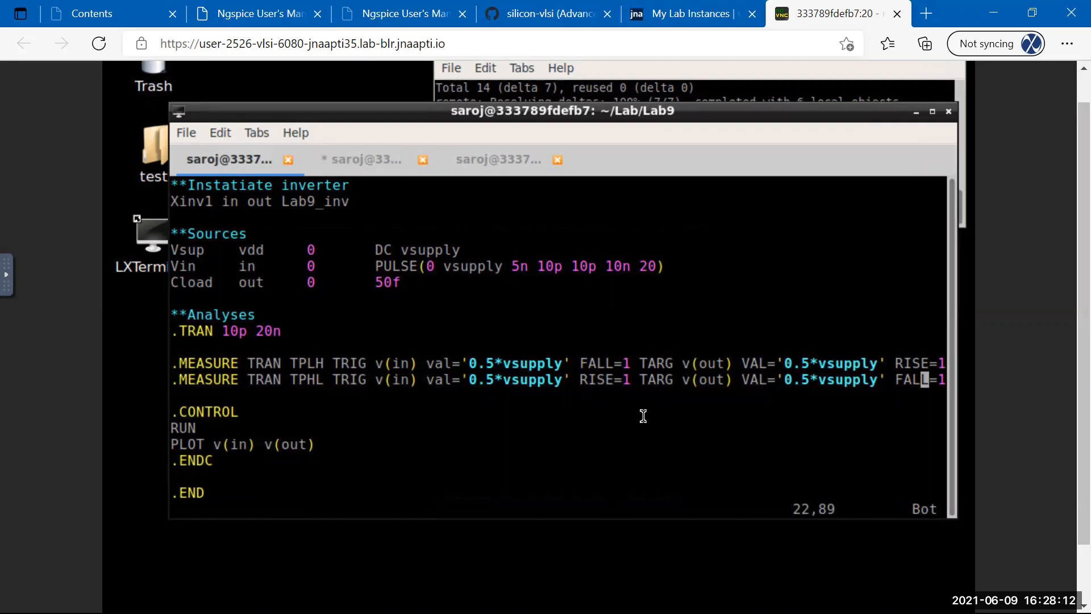
# Save TB_inv.sp and move through the .MEASURE, .PARAM and netlist lines.
pyautogui.press('Escape')
pyautogui.write(':w')
pyautogui.press('Return')
pyautogui.press('Up')
pyautogui.press('Up')
pyautogui.press('Up')
pyautogui.press('Up')
pyautogui.press('Up')
pyautogui.press('Up')
pyautogui.press('Up')
pyautogui.press('Up')
pyautogui.press('Up')
pyautogui.press('Up')
pyautogui.press('Up')
pyautogui.press('Up')
pyautogui.press('Up')
pyautogui.press('Up')
pyautogui.press('Up')
pyautogui.press('Up')
pyautogui.press('Up')
pyautogui.press('Up')
pyautogui.press('Up')
pyautogui.press('Up')
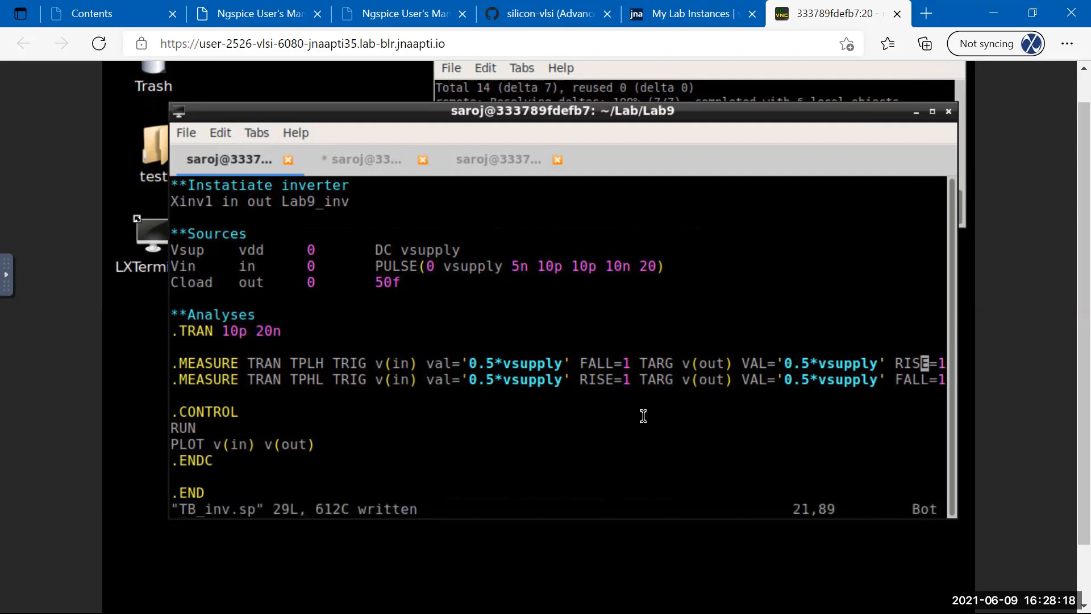
pyautogui.press('Down')
pyautogui.press('Down')
pyautogui.press('Down')
pyautogui.press('Down')
pyautogui.press('Down')
pyautogui.press('Down')
pyautogui.press('Down')
pyautogui.press('Down')
pyautogui.press('Down')
pyautogui.press('Down')
pyautogui.press('Down')
pyautogui.press('Down')
pyautogui.press('Down')
pyautogui.press('Down')
pyautogui.press('Down')
pyautogui.press('Down')
pyautogui.press('Down')
pyautogui.press('Down')
pyautogui.press('Down')
pyautogui.press('Down')
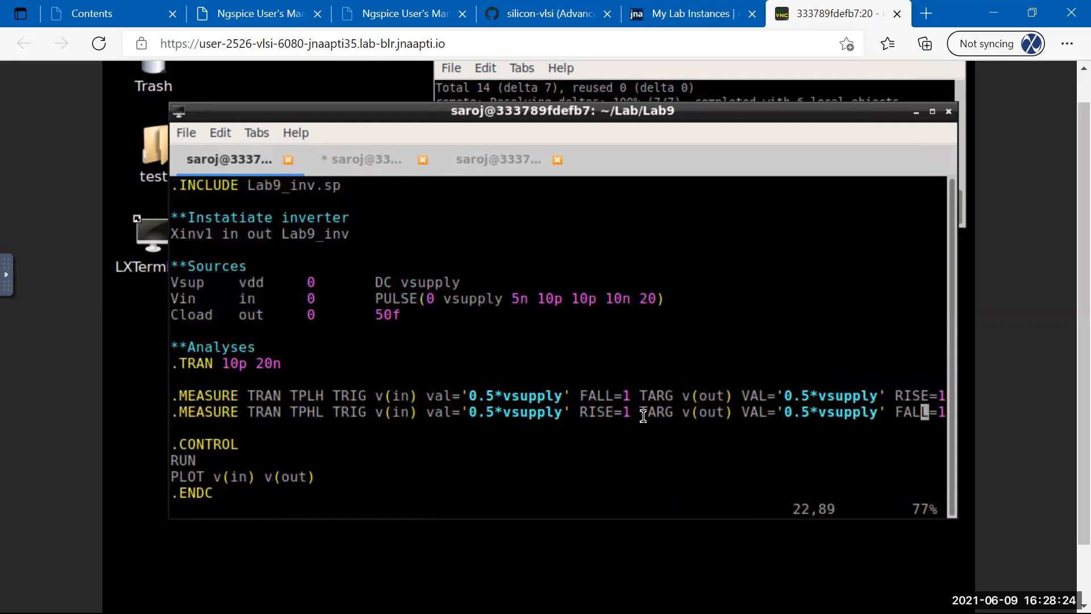
pyautogui.press('Up')
pyautogui.press('Up')
pyautogui.press('Up')
pyautogui.press('Up')
pyautogui.press('Up')
pyautogui.press('Up')
pyautogui.press('Up')
pyautogui.press('Up')
pyautogui.press('Up')
pyautogui.press('Up')
pyautogui.press('Up')
pyautogui.press('Up')
pyautogui.press('Up')
pyautogui.press('Up')
pyautogui.press('Up')
pyautogui.press('Up')
pyautogui.press('Up')
pyautogui.press('Up')
pyautogui.press('Up')
pyautogui.press('Up')
pyautogui.press('Up')
pyautogui.press('Down')
pyautogui.press('Down')
pyautogui.press('Down')
pyautogui.press('Down')
pyautogui.press('Down')
pyautogui.press('Down')
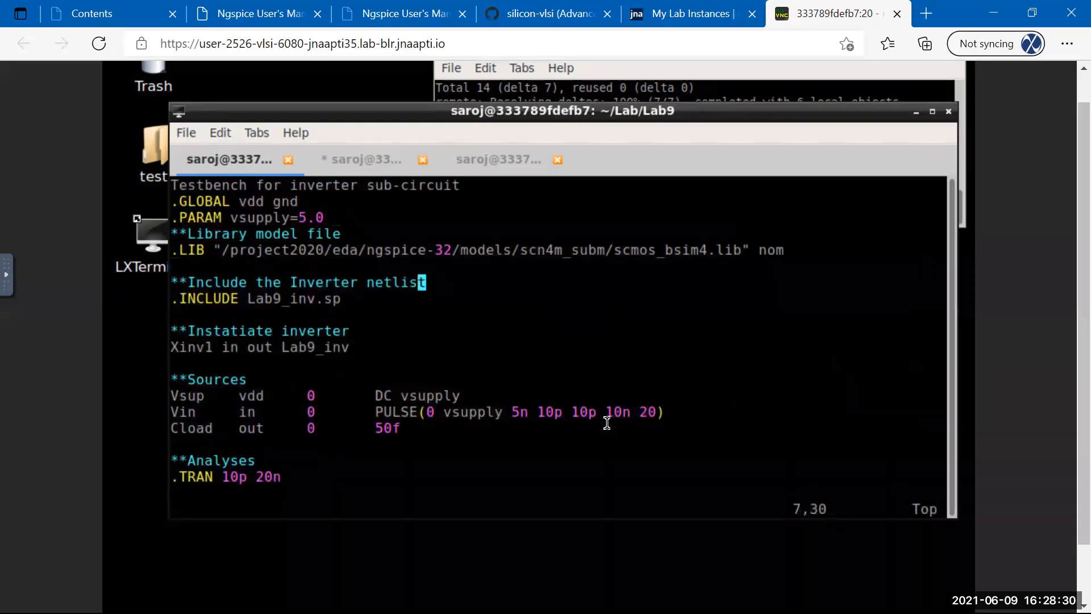
pyautogui.press('Down')
pyautogui.press('Down')
pyautogui.press('Down')
pyautogui.press('Down')
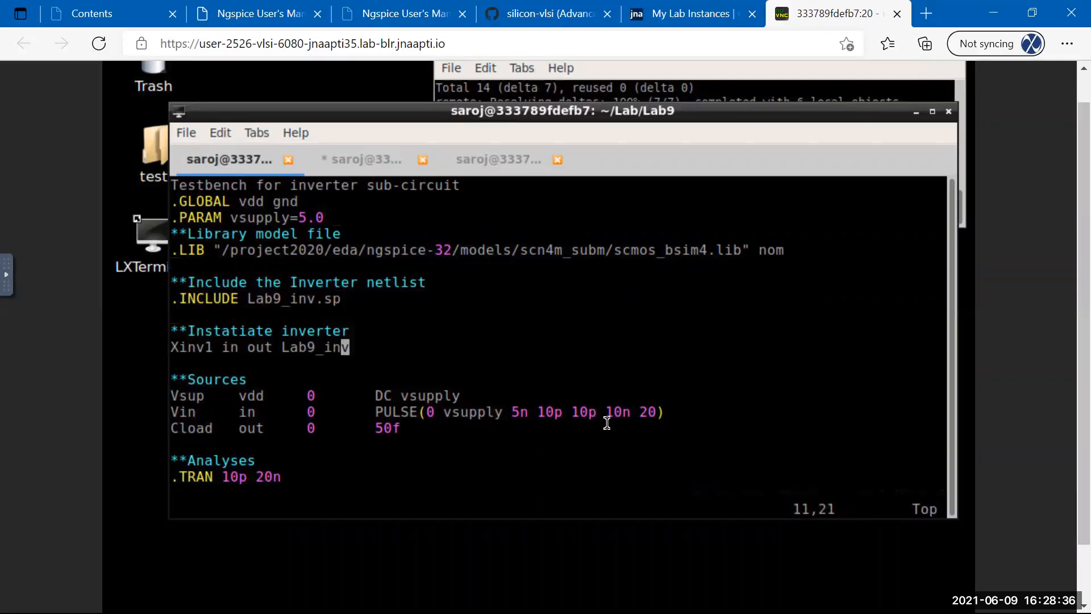
# Highlight the tplh and tphl values in the ngspice output, then return to vim.
pyautogui.click(363, 158)
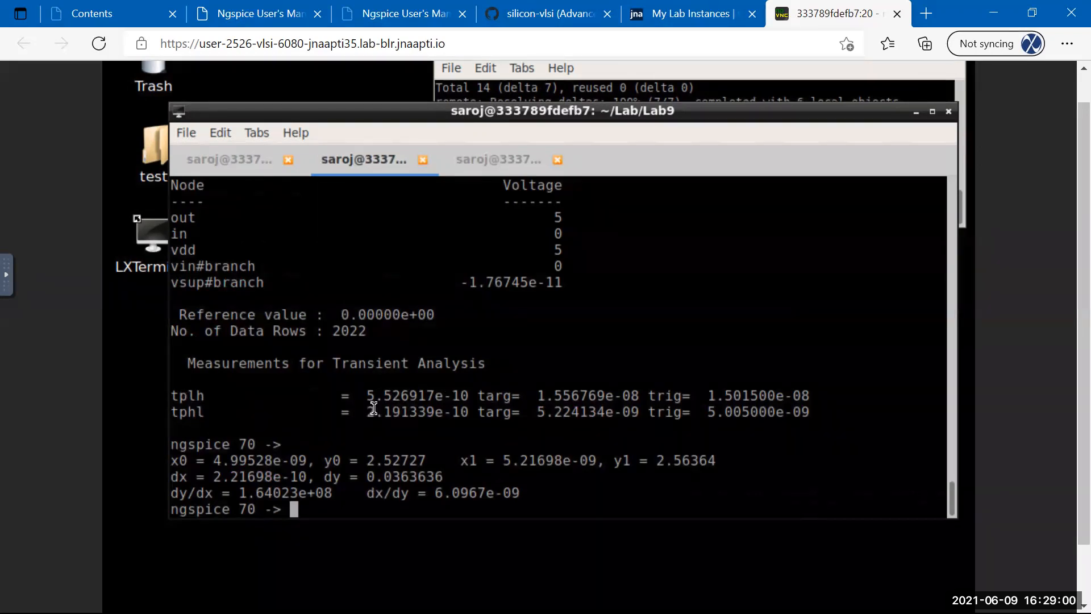
pyautogui.moveTo(367, 396); pyautogui.dragTo(402, 396)
pyautogui.click(387, 411)
pyautogui.moveTo(360, 413); pyautogui.dragTo(396, 413)
pyautogui.click(250, 160)
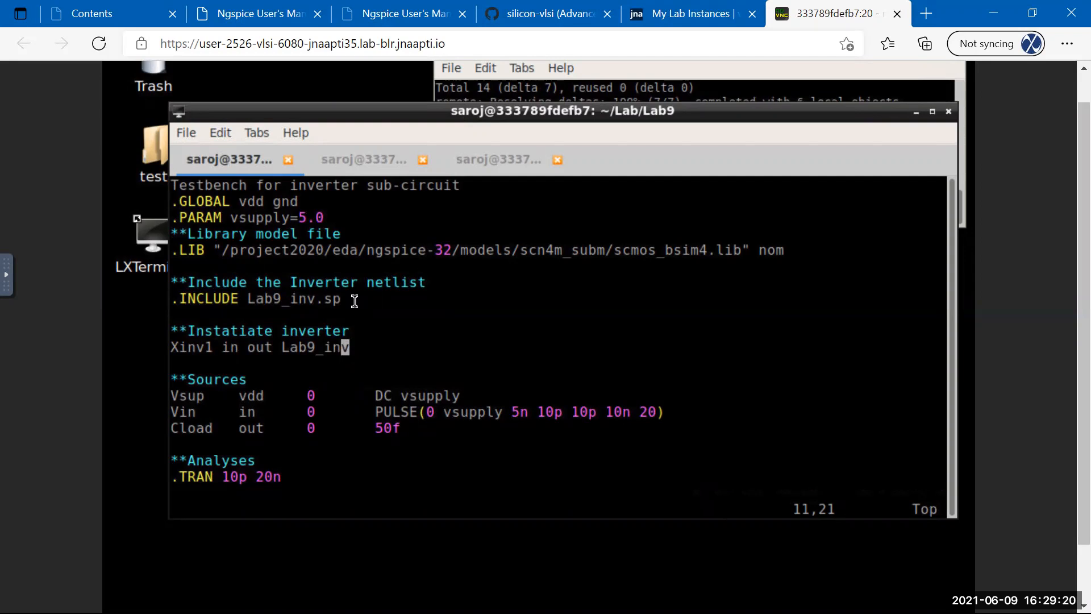
# Duplicate the Xinv1 line as Xinv2 on the same in/out nodes and save TB_inv.sp.
pyautogui.press('y')
pyautogui.press('y')
pyautogui.press('p')
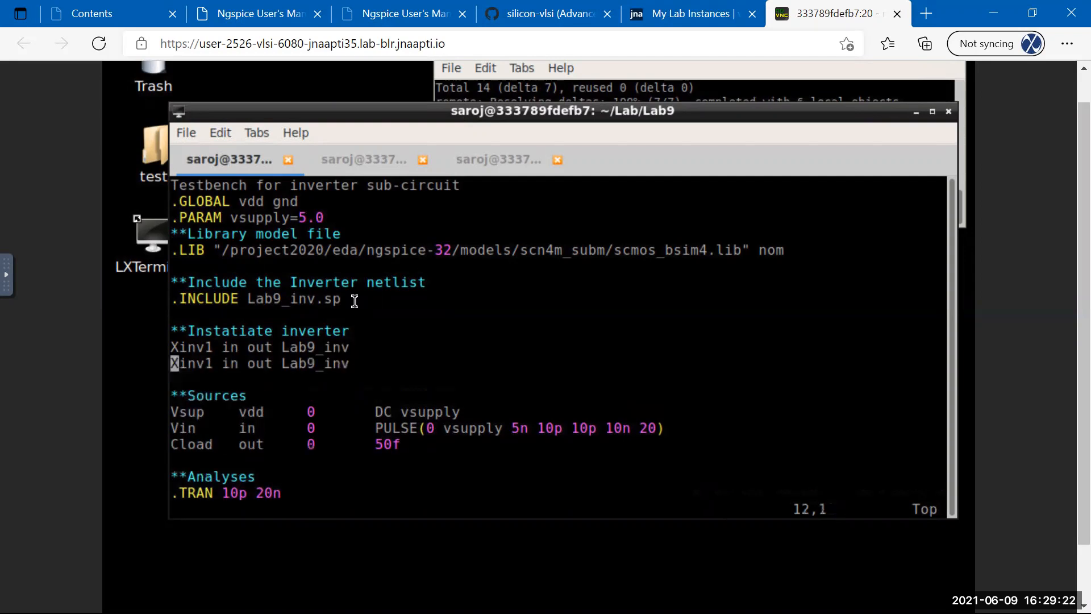
pyautogui.press('l')
pyautogui.press('l')
pyautogui.press('l')
pyautogui.press('l')
pyautogui.write(':w')
pyautogui.press('Return')
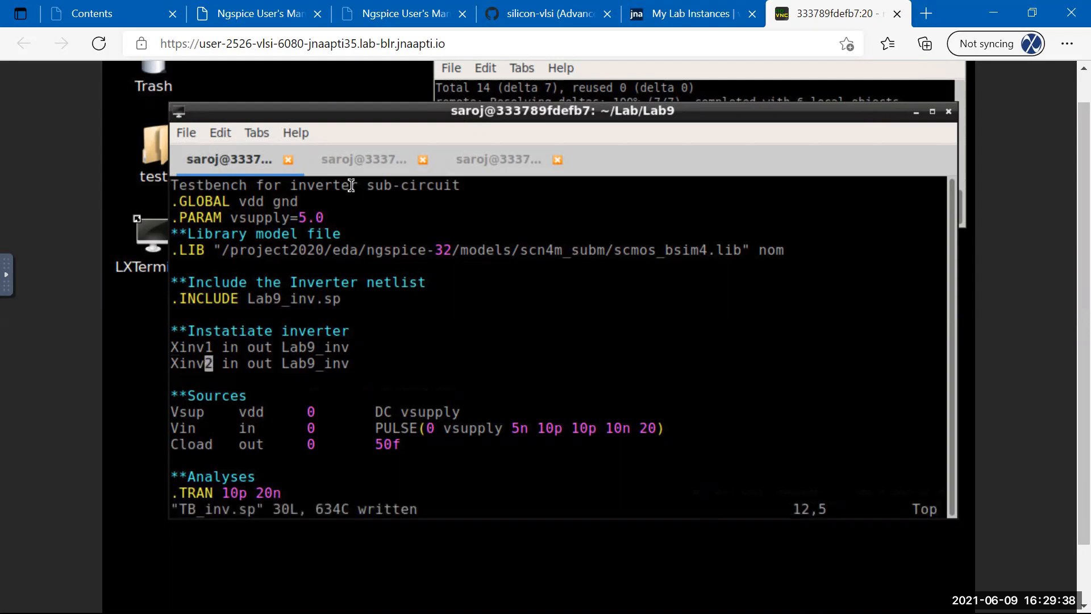
pyautogui.click(339, 163)
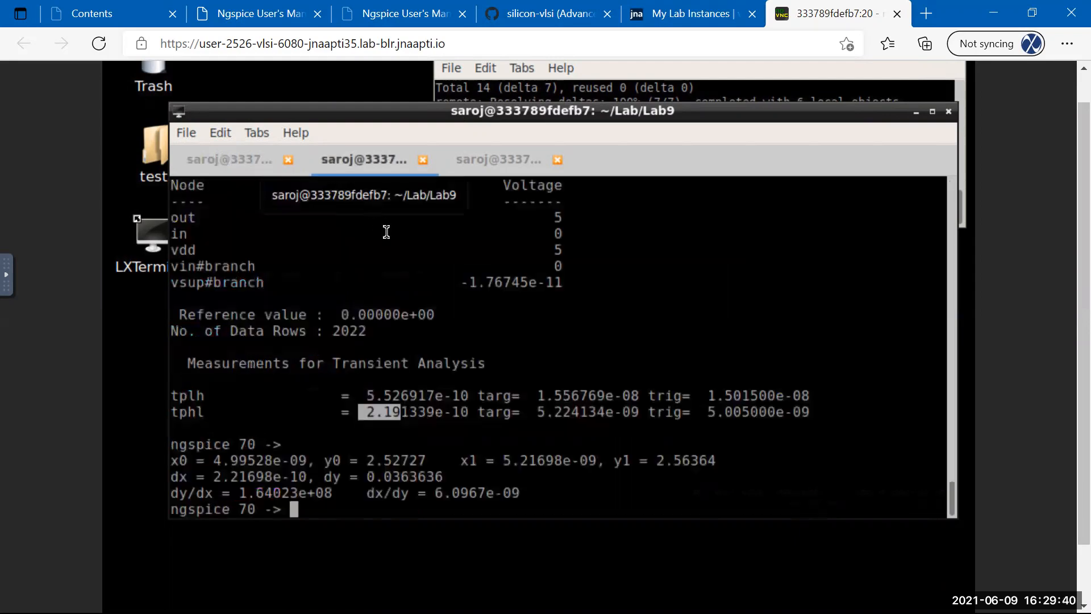
# Re-source TB_inv.sp in ngspice and read the new delays: tplh 2.86e-10, tphl 1.14e-10.
pyautogui.press('Up')
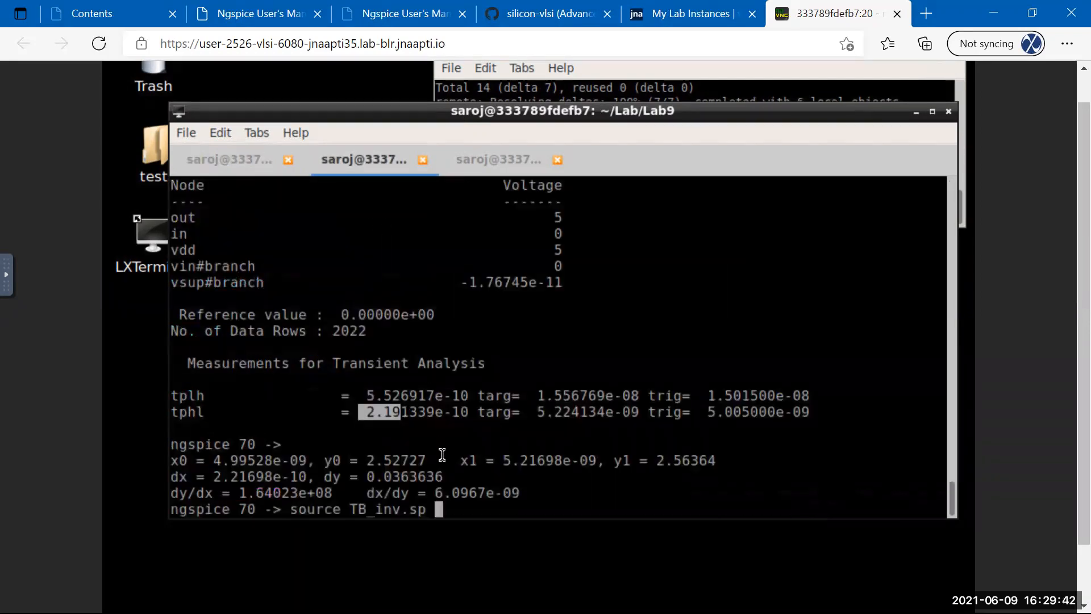
pyautogui.press('Return')
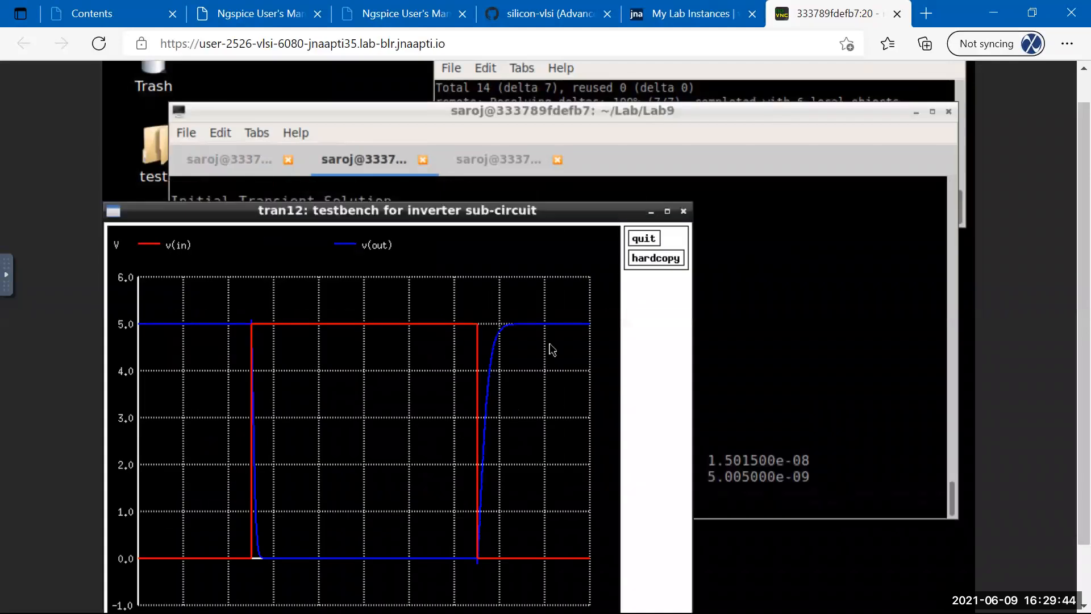
pyautogui.click(644, 238)
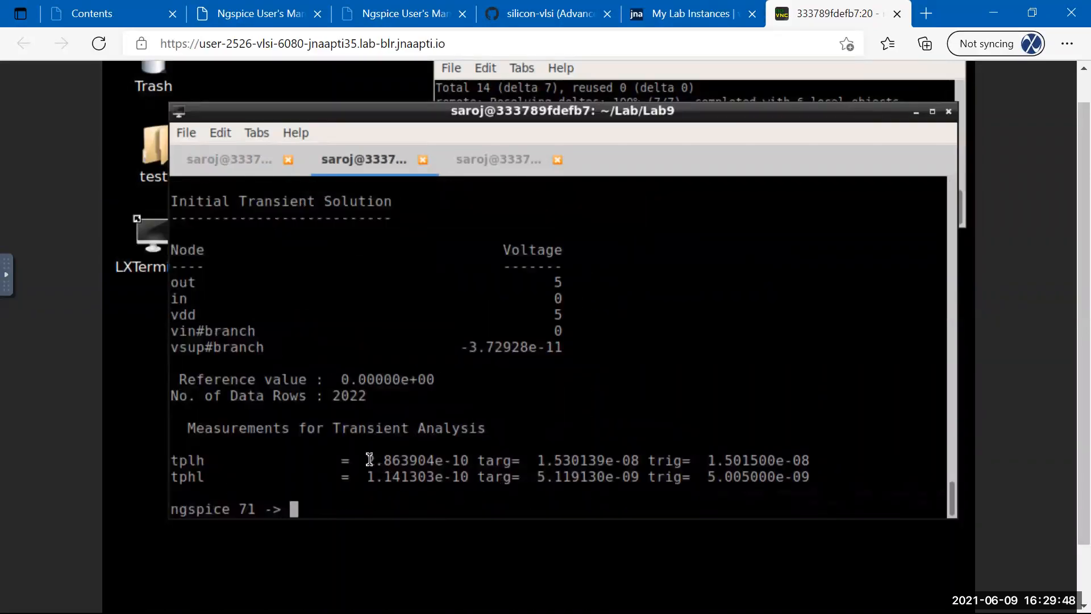
pyautogui.moveTo(367, 462); pyautogui.dragTo(399, 465)
pyautogui.moveTo(366, 479); pyautogui.dragTo(402, 480)
pyautogui.click(216, 157)
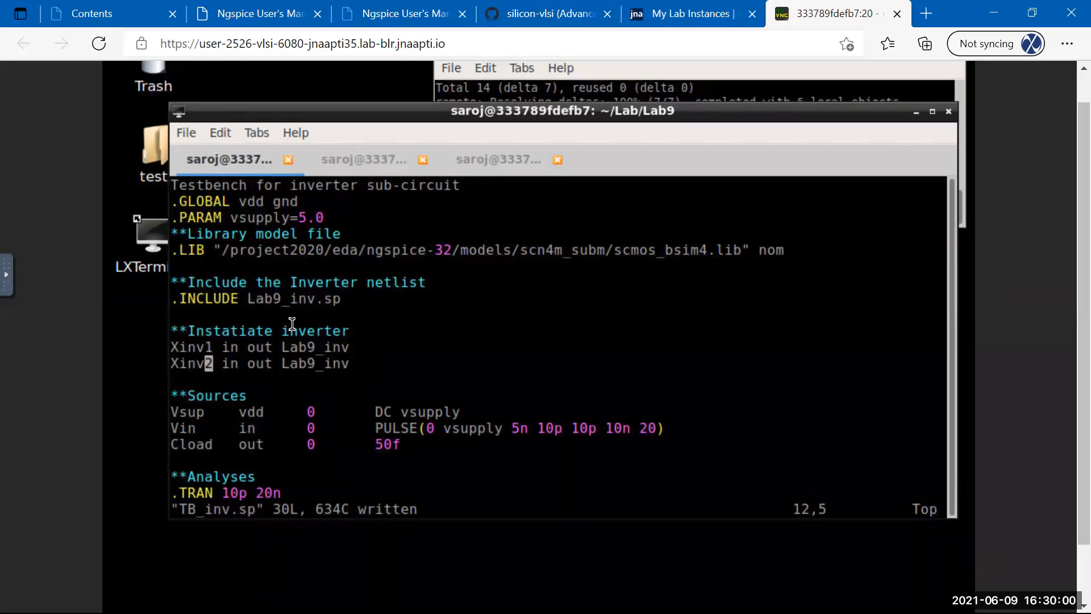
# Delete the added Xinv2 instance line from the testbench and bring the SUE2 schematic forward.
pyautogui.press('d')
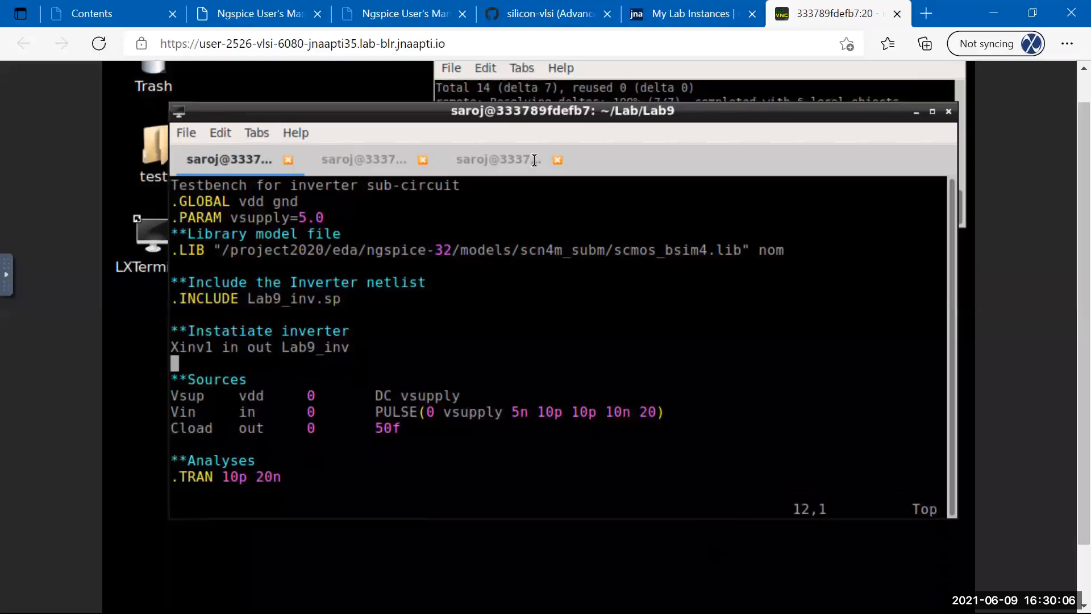
pyautogui.scroll(-2, 1063, 312)
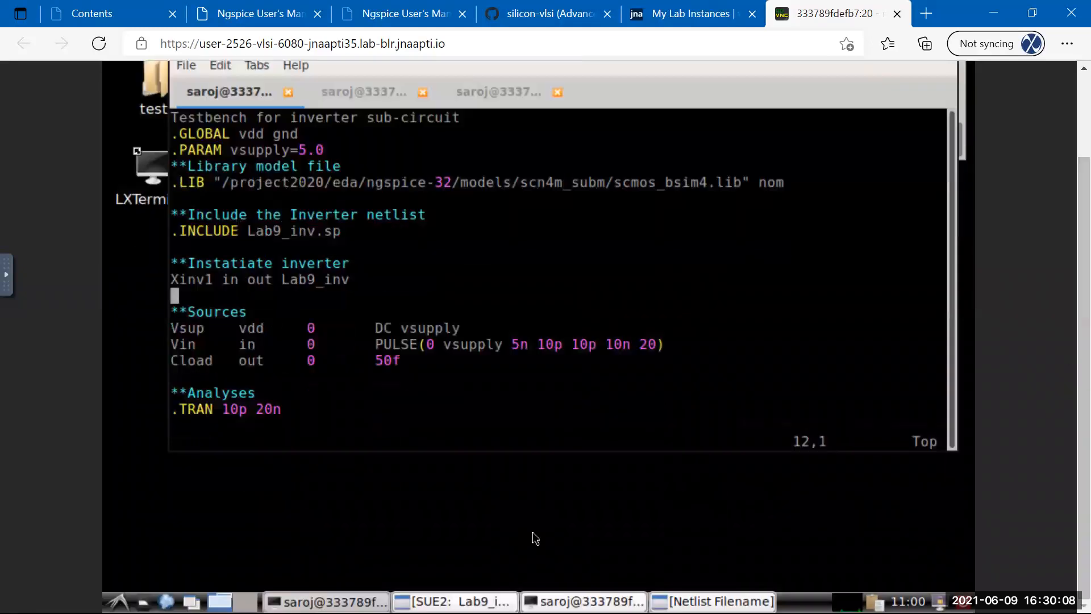
pyautogui.click(403, 601)
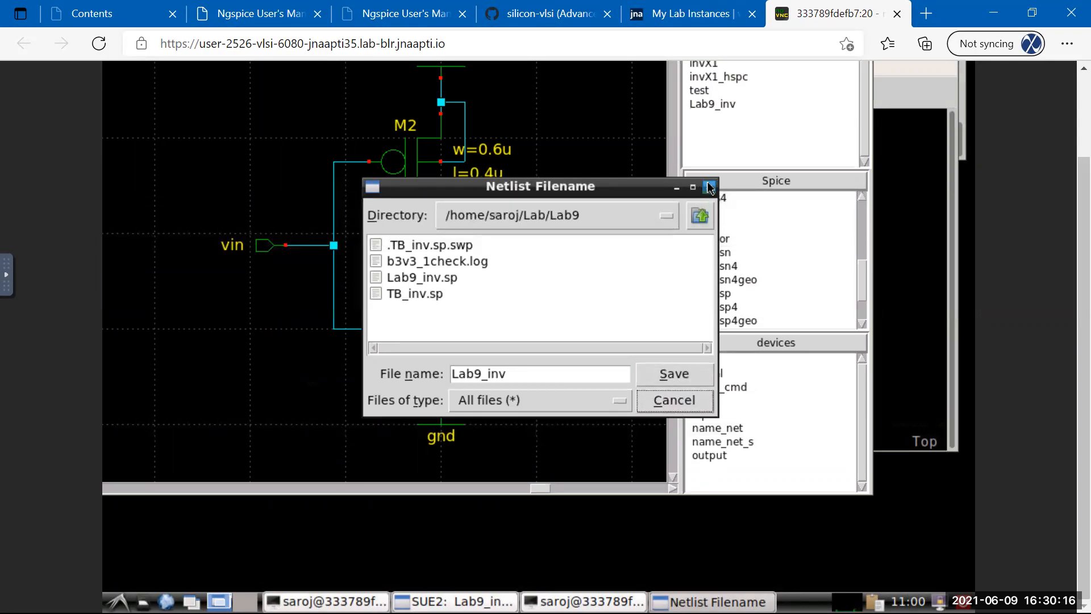
# Move the Netlist Filename dialog aside and back, then quit SUE2 via File > Exit.
pyautogui.moveTo(583, 187); pyautogui.dragTo(752, 235)
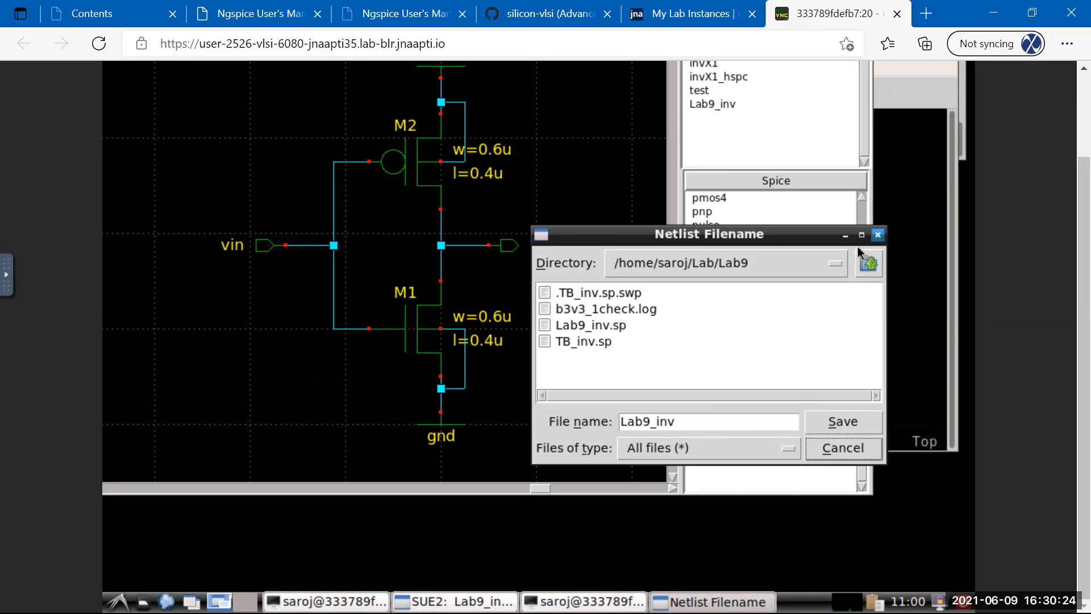
pyautogui.moveTo(562, 240); pyautogui.dragTo(373, 258)
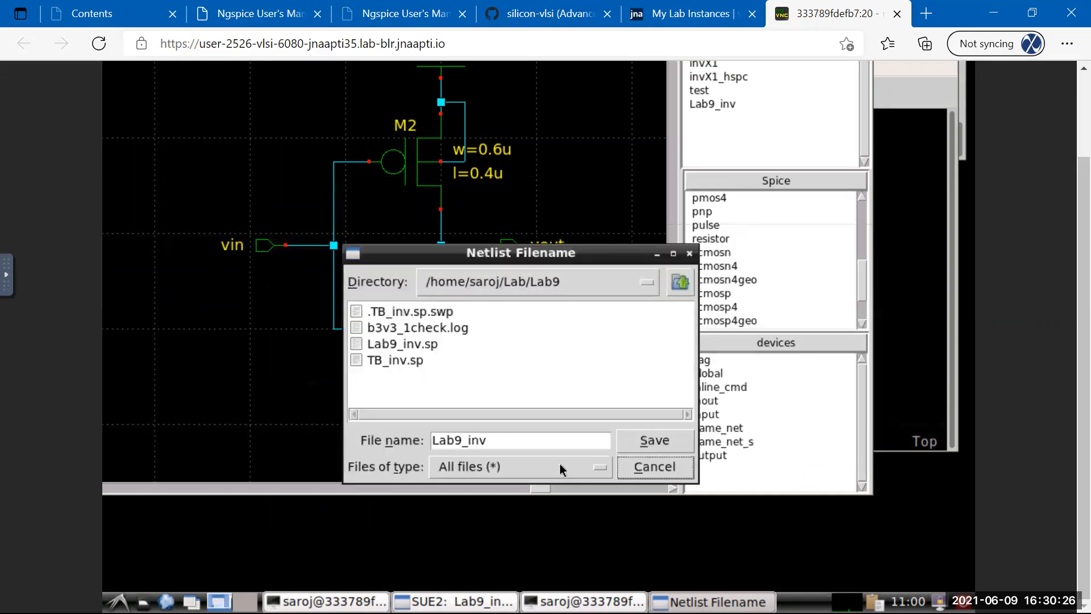
pyautogui.scroll(2, 1064, 199)
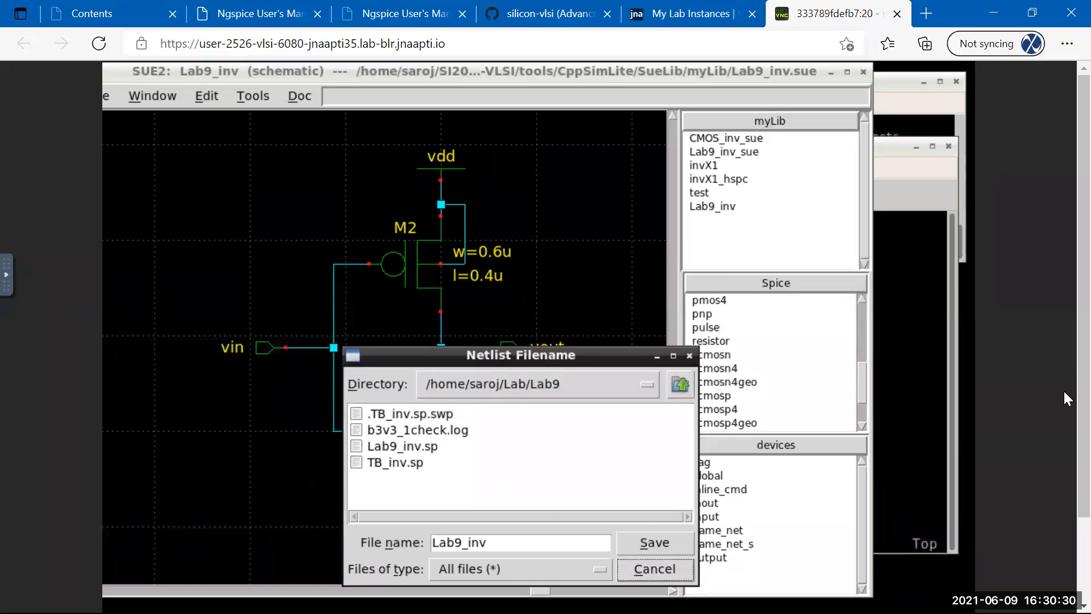
pyautogui.scroll(-2, 1064, 435)
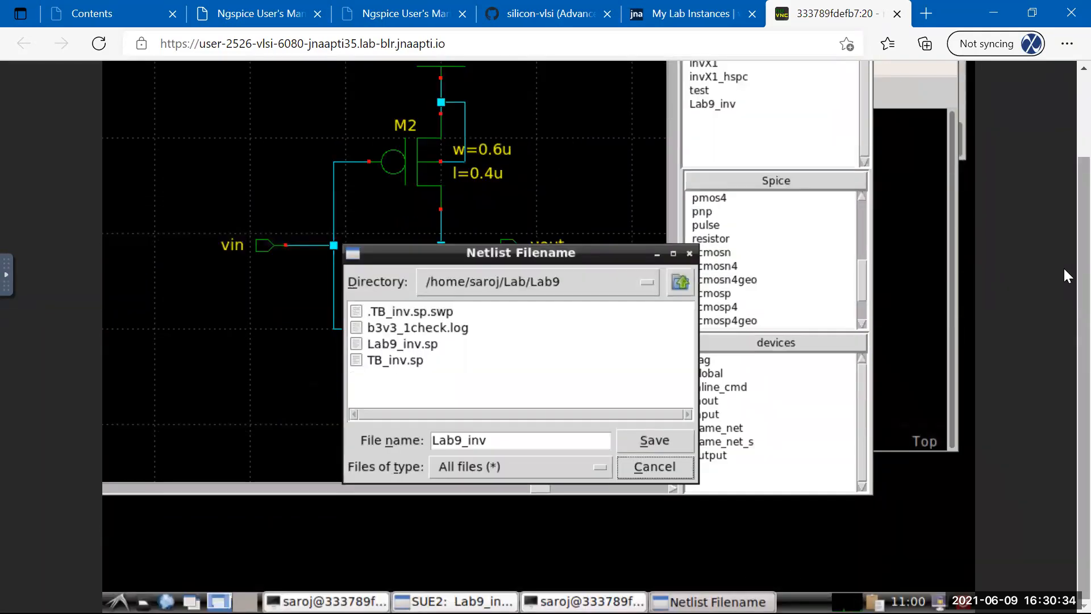
pyautogui.scroll(2, 1064, 266)
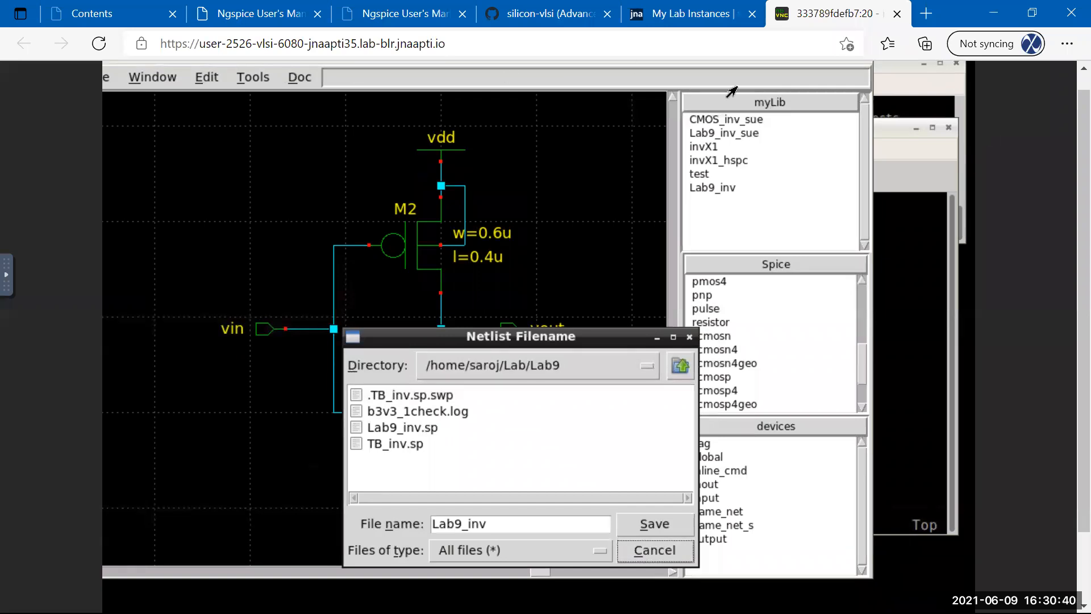
pyautogui.scroll(1, 1062, 138)
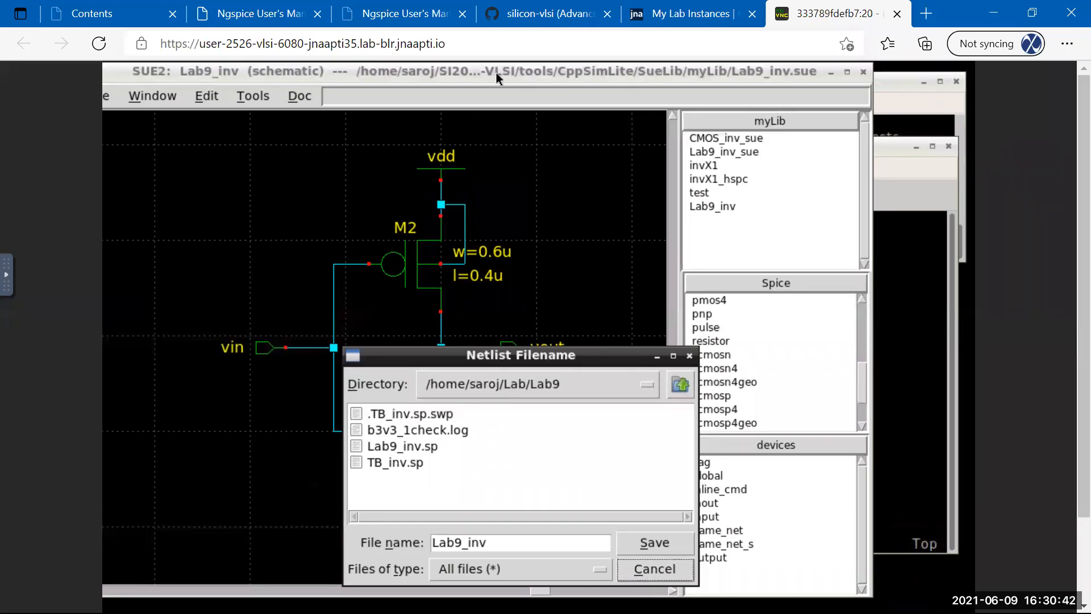
pyautogui.moveTo(564, 78); pyautogui.dragTo(633, 82)
pyautogui.click(168, 100)
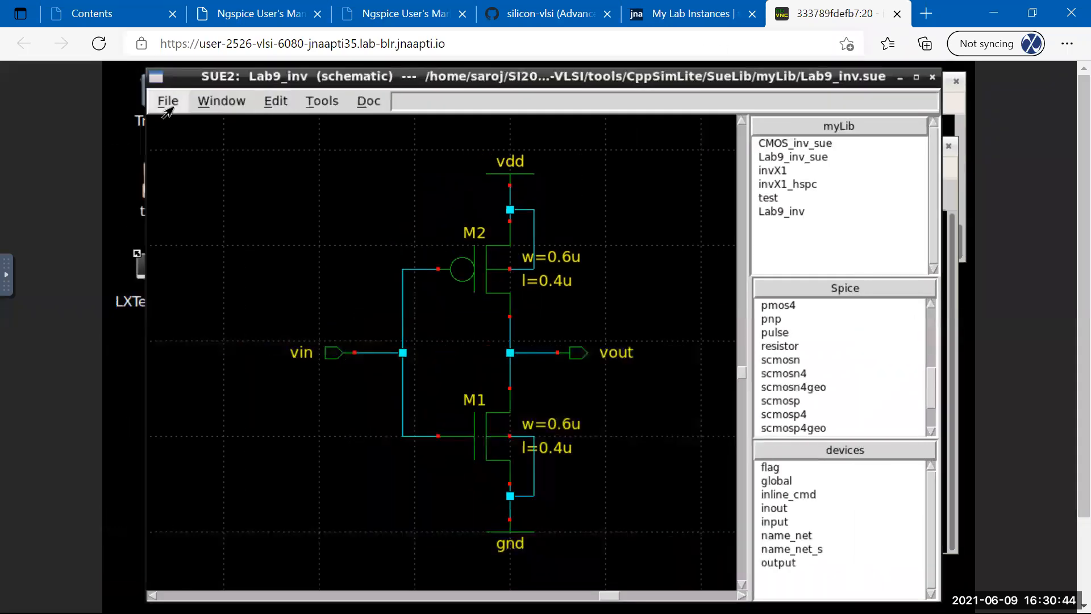
pyautogui.click(172, 311)
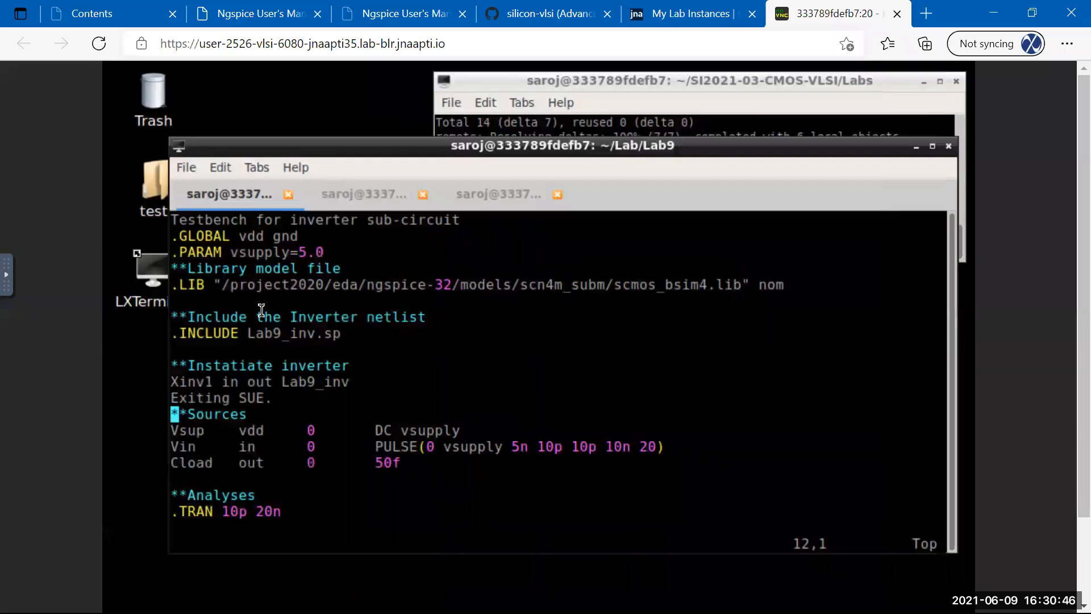
# Delete the 'Exiting SUE.' line in vim, run sue2 & from a shell tab, and shrink the new window.
pyautogui.press('Up')
pyautogui.hotkey('shift', 'd')
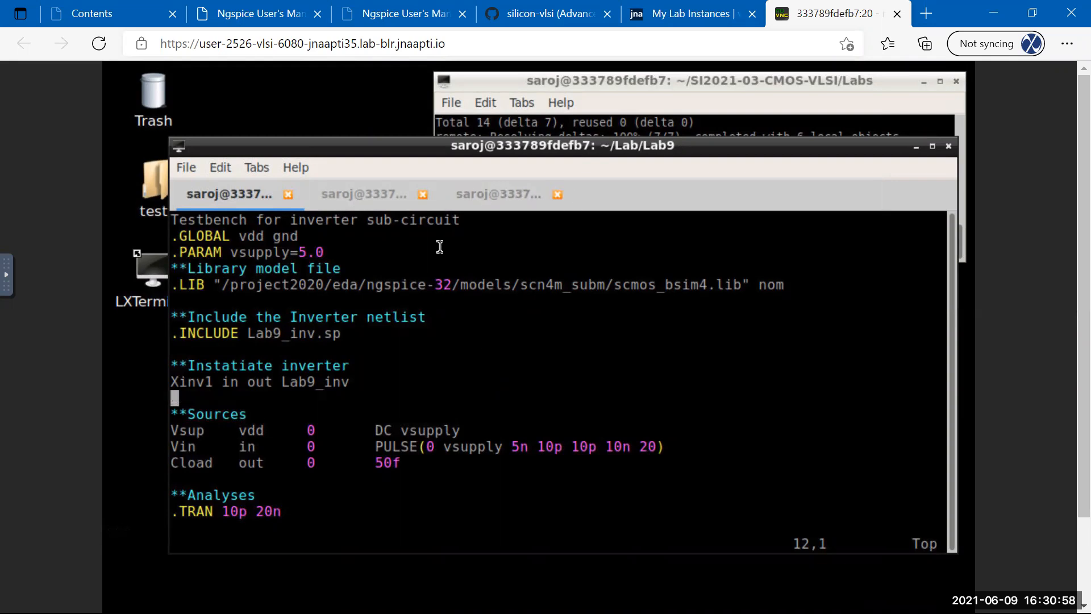
pyautogui.click(496, 195)
pyautogui.write('sue')
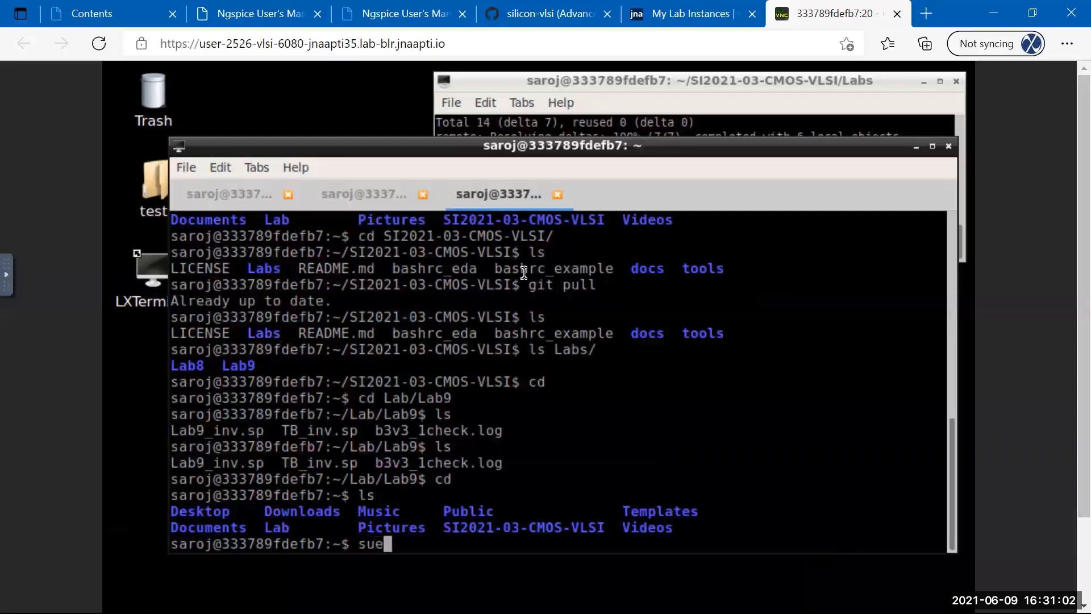
pyautogui.write('2 &')
pyautogui.press('Return')
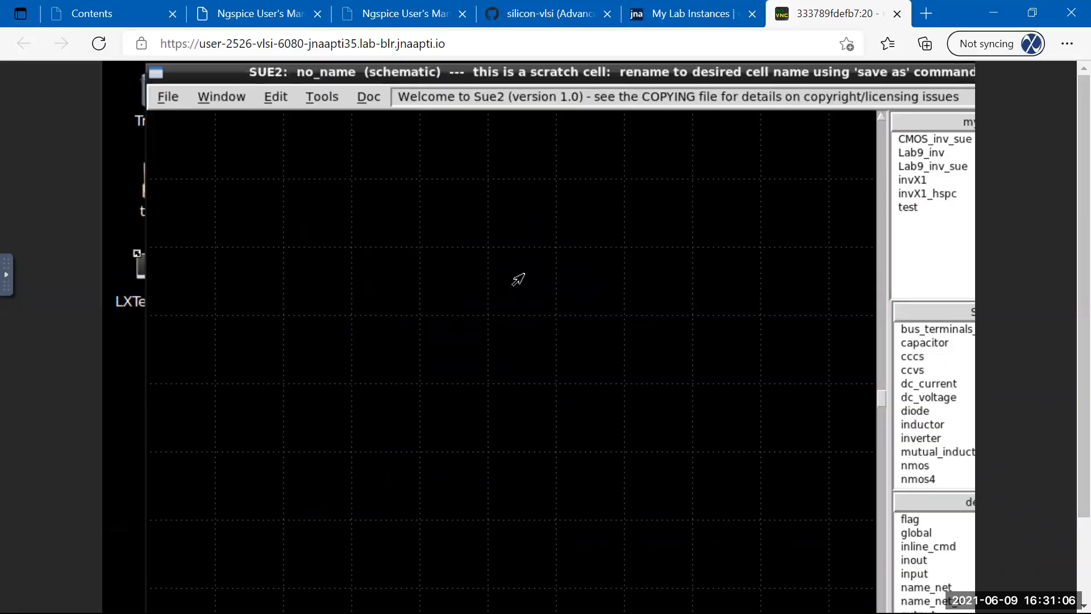
pyautogui.moveTo(143, 67)
pyautogui.mouseDown()
pyautogui.moveTo(267, 150)
pyautogui.moveTo(373, 153)
pyautogui.moveTo(292, 97)
pyautogui.mouseUp()
pyautogui.moveTo(384, 147); pyautogui.dragTo(263, 83)
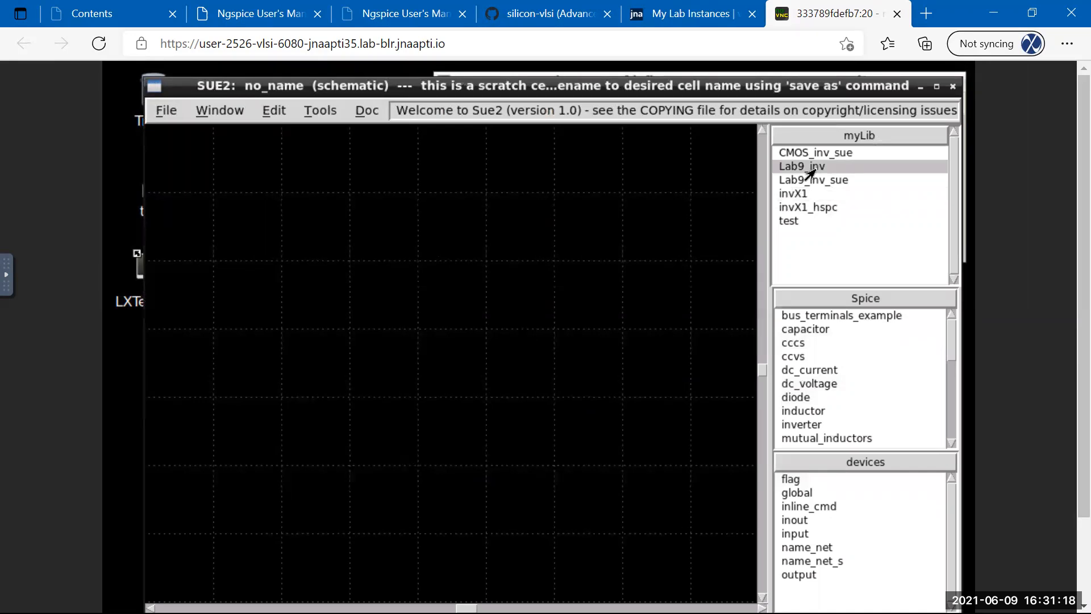
pyautogui.doubleClick(811, 170)
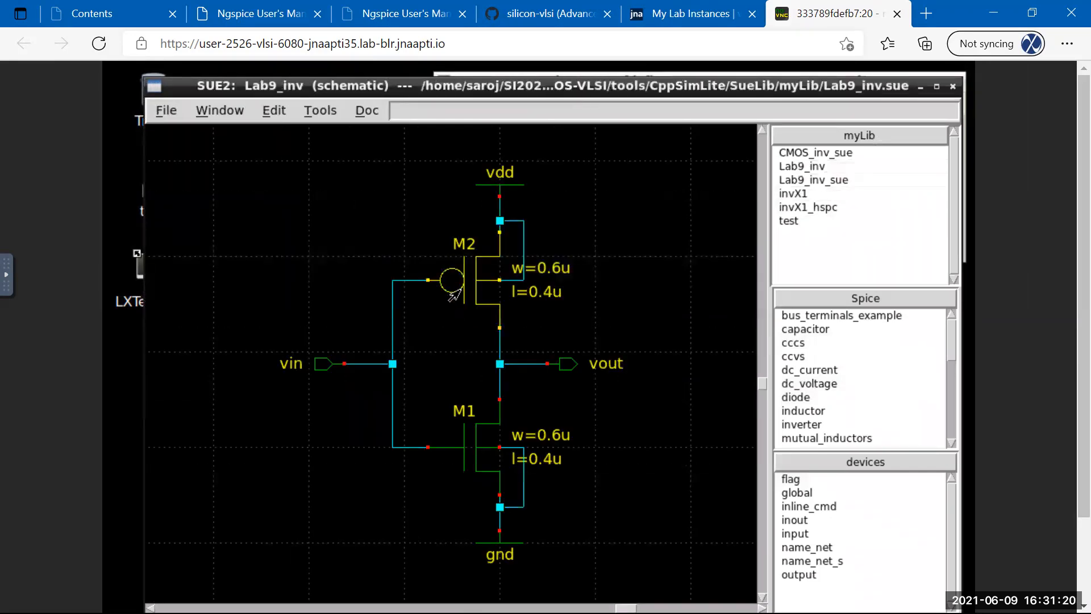
pyautogui.click(453, 295)
pyautogui.doubleClick(470, 300)
pyautogui.doubleClick(539, 394)
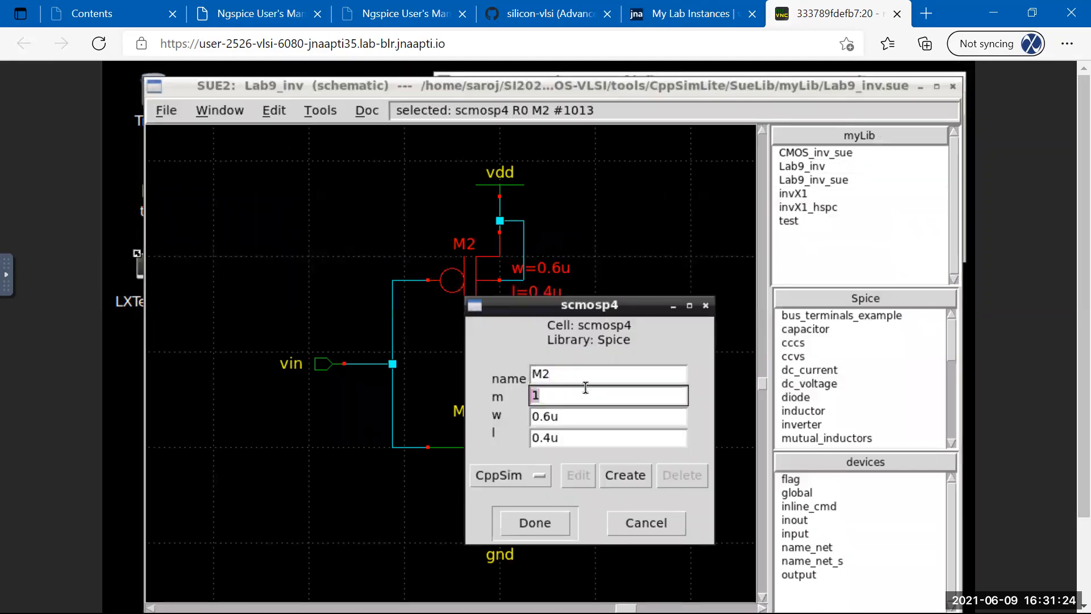
pyautogui.write('2')
pyautogui.click(524, 521)
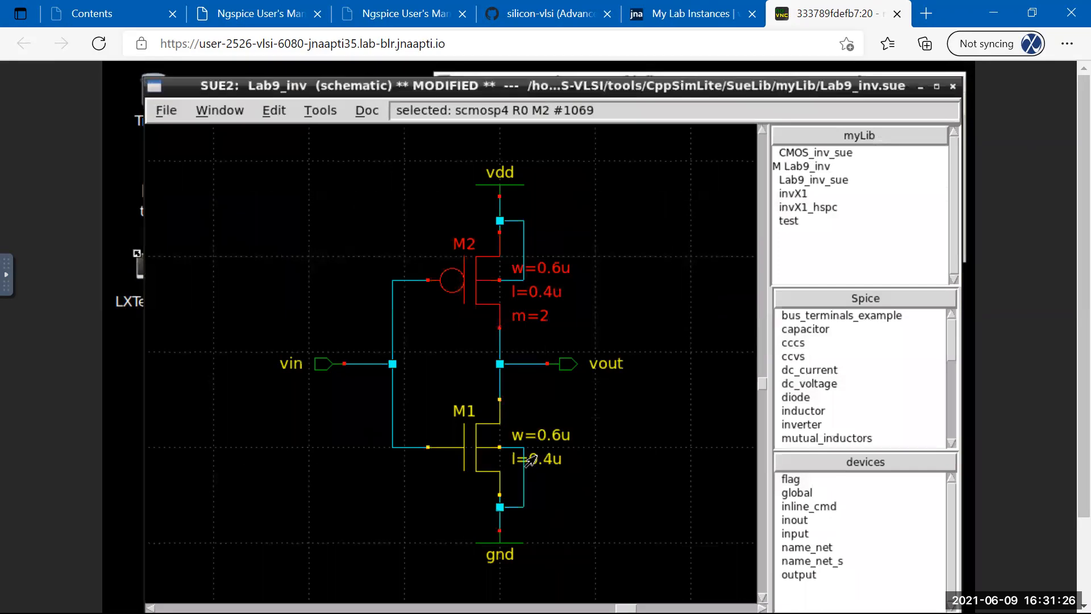
pyautogui.click(466, 460)
pyautogui.doubleClick(472, 460)
pyautogui.click(543, 557)
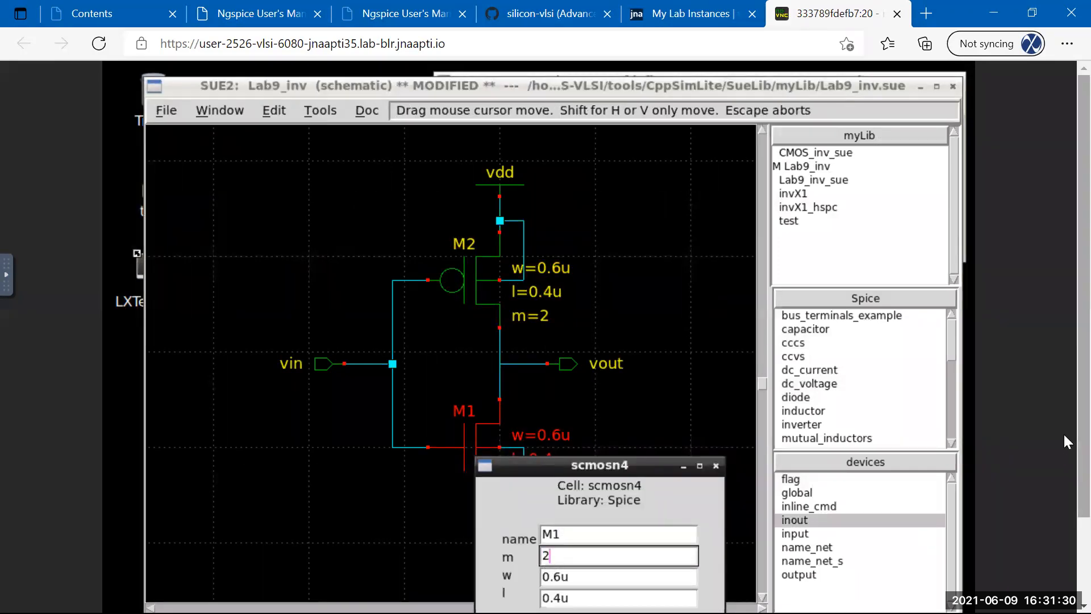
pyautogui.scroll(-2, 1058, 504)
pyautogui.click(528, 590)
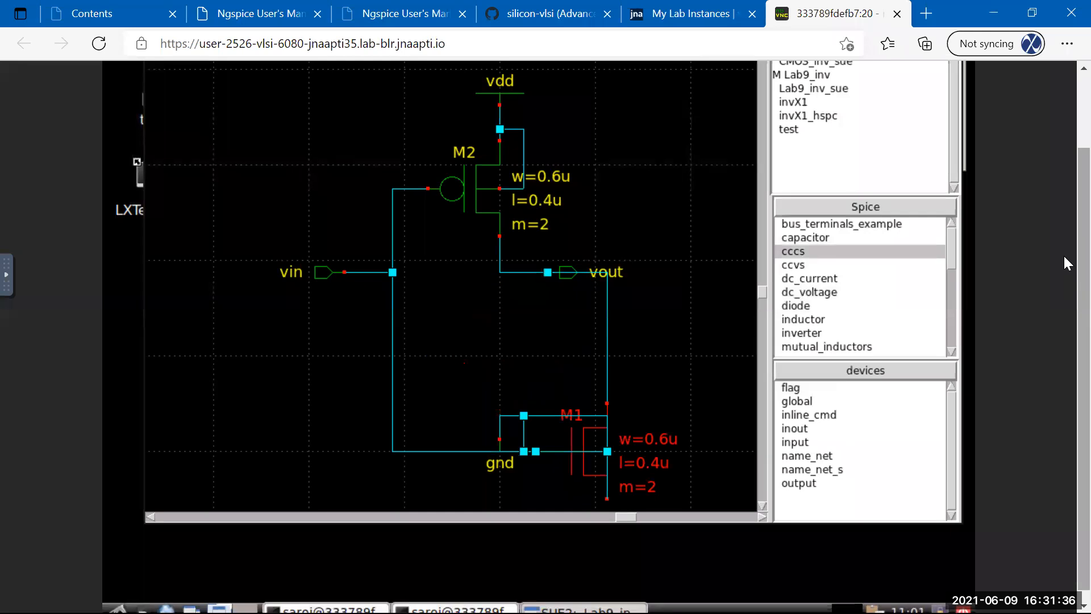
pyautogui.scroll(1, 1065, 143)
pyautogui.scroll(2, 1065, 147)
pyautogui.click(274, 111)
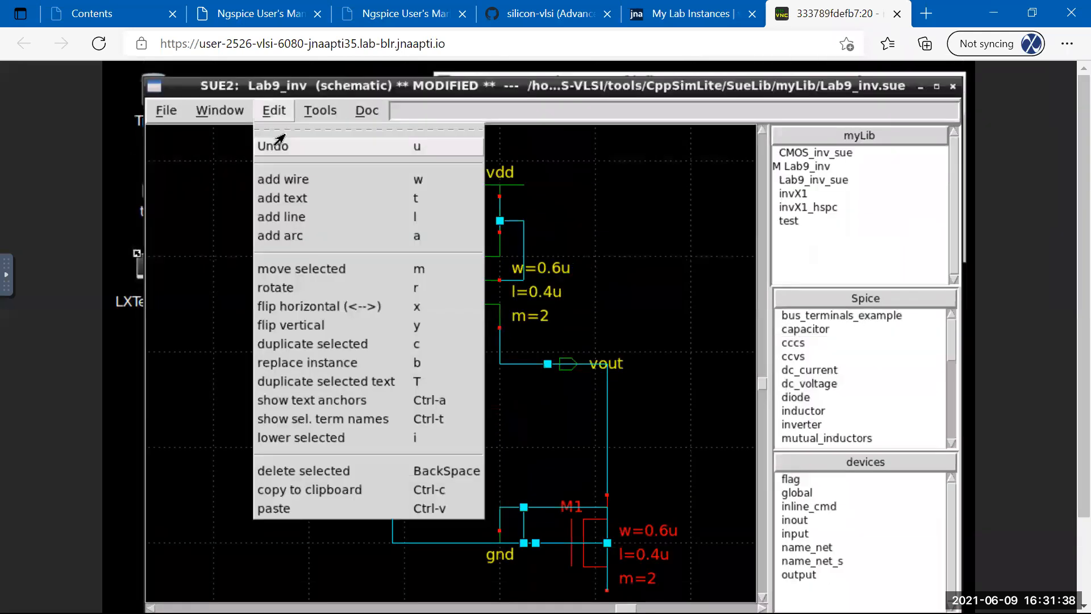
pyautogui.click(276, 151)
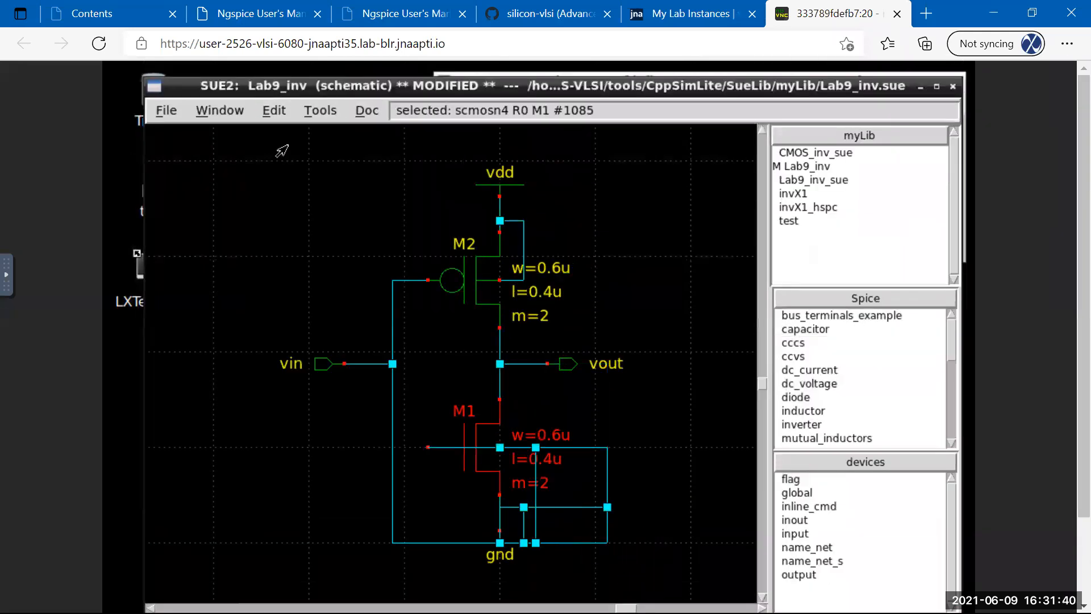
pyautogui.click(165, 110)
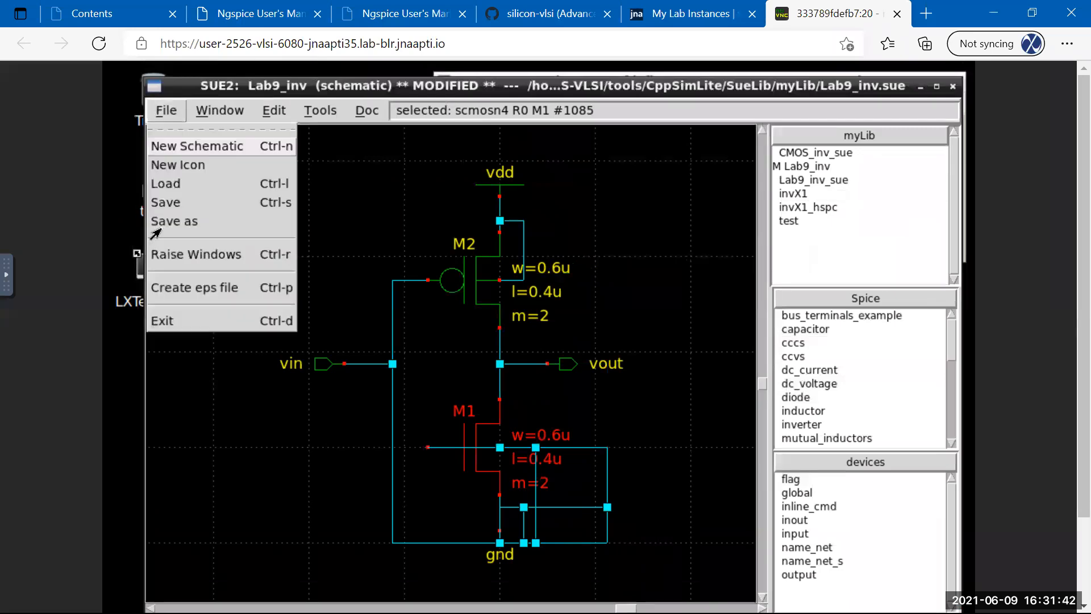
pyautogui.click(159, 320)
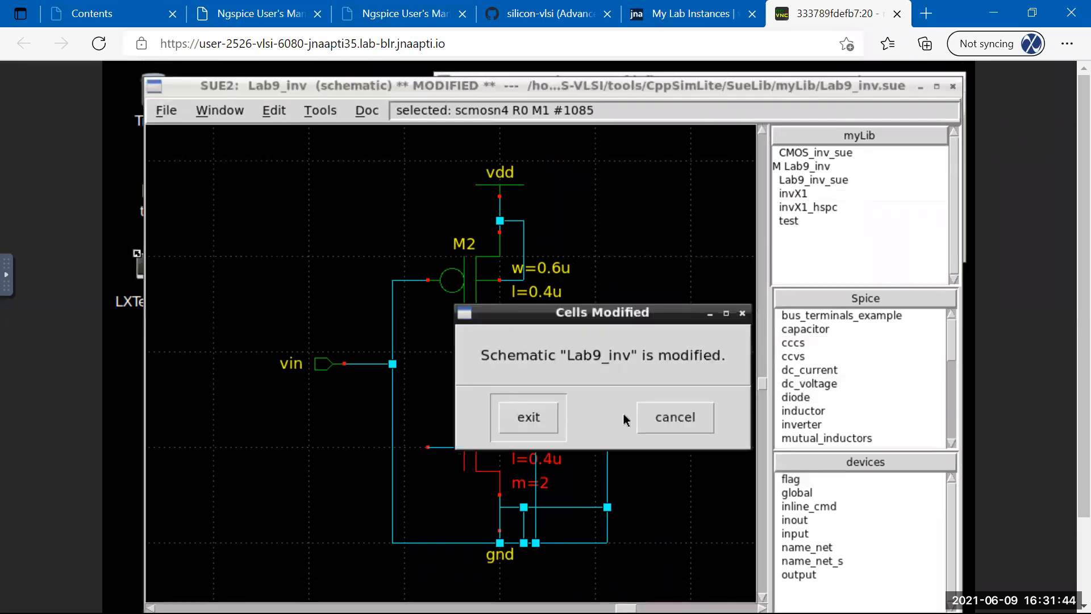
pyautogui.click(559, 420)
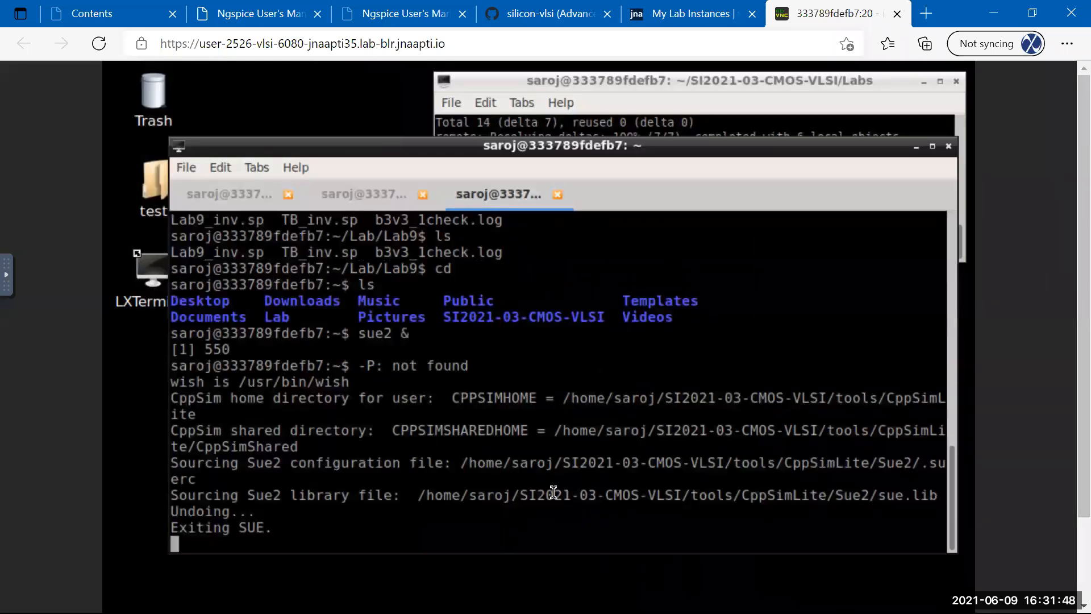
pyautogui.press('Up')
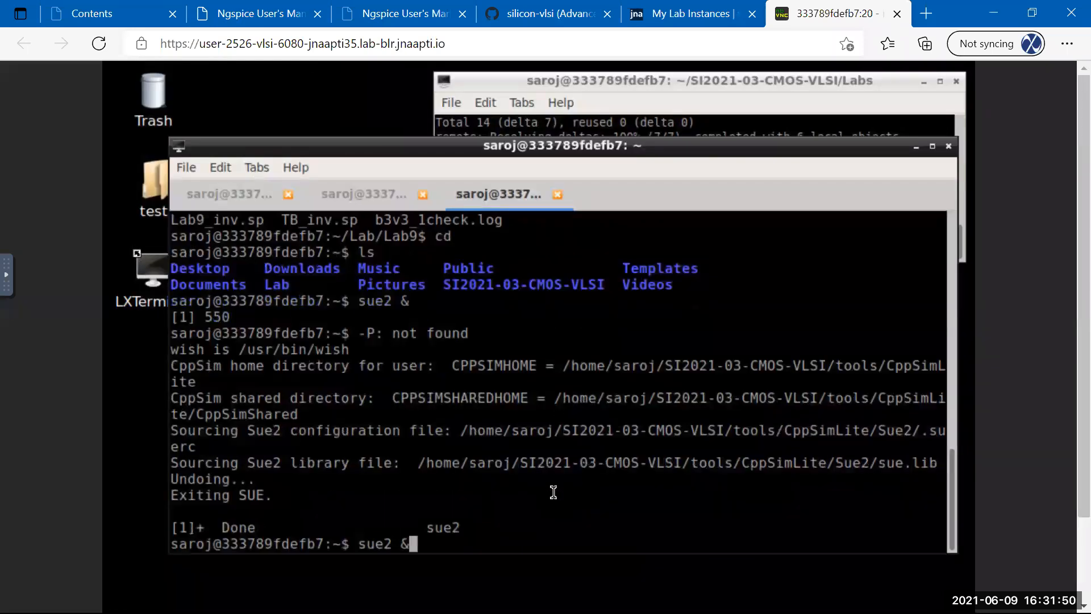
pyautogui.press('Return')
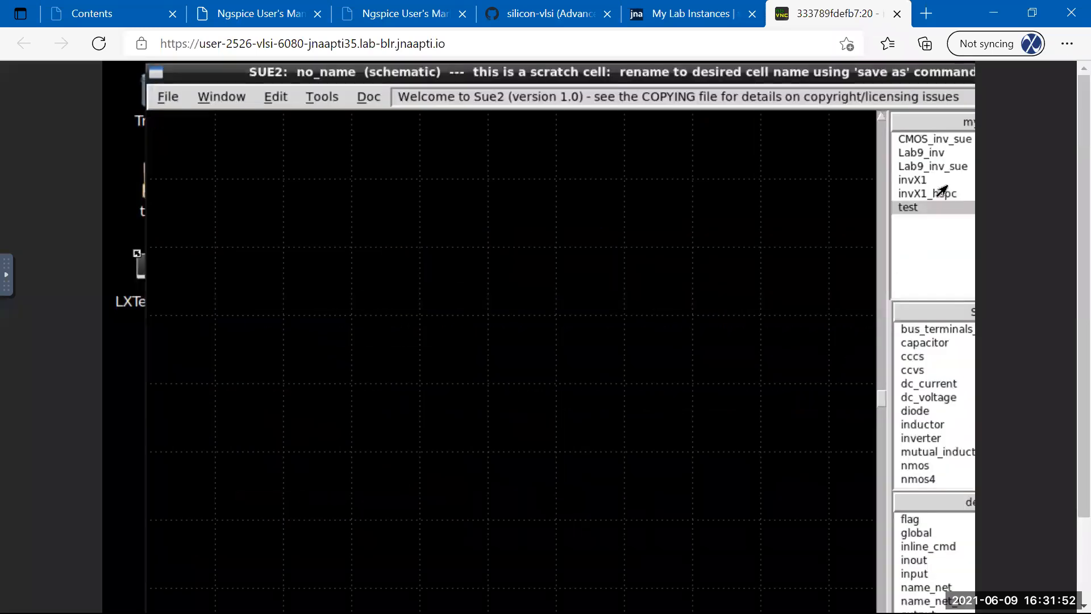
pyautogui.click(915, 154)
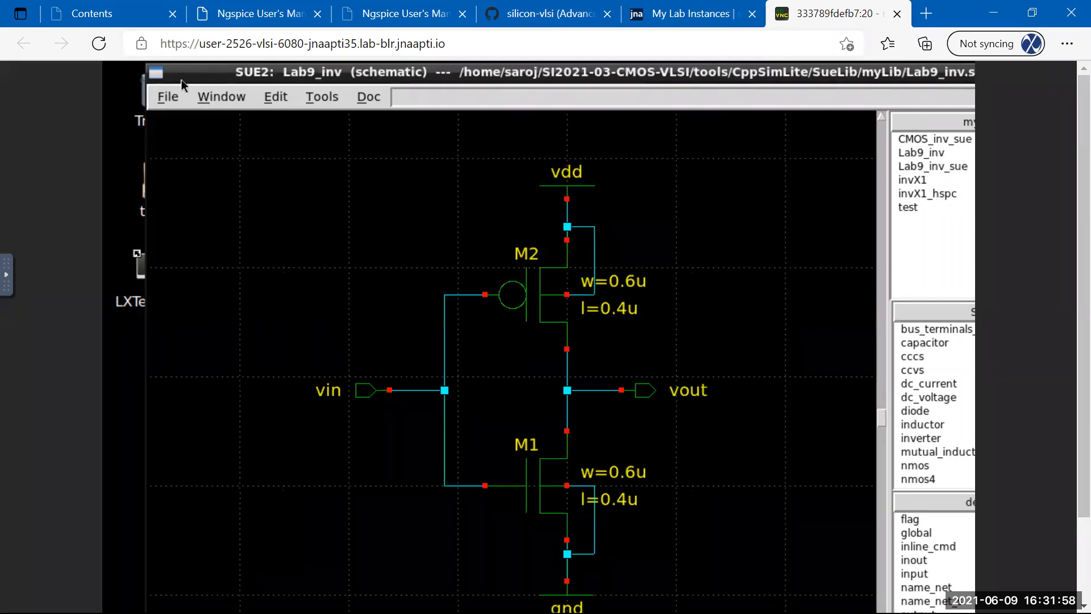
# Shrink the SUE2 window and set transistor M2's multiplier m to 2.
pyautogui.moveTo(147, 64); pyautogui.dragTo(262, 116)
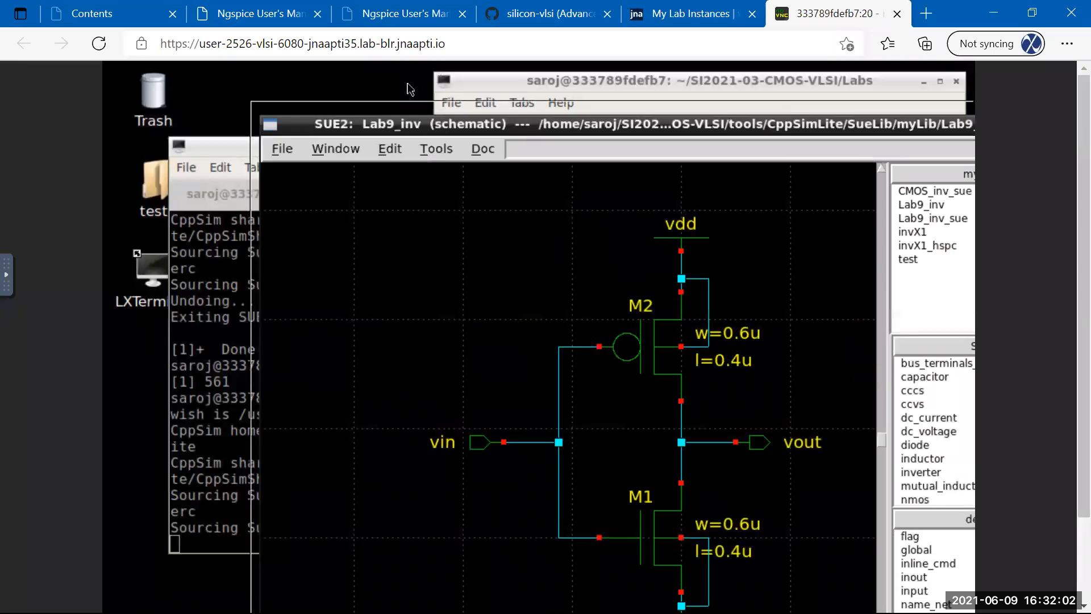
pyautogui.scroll(-1, 1063, 156)
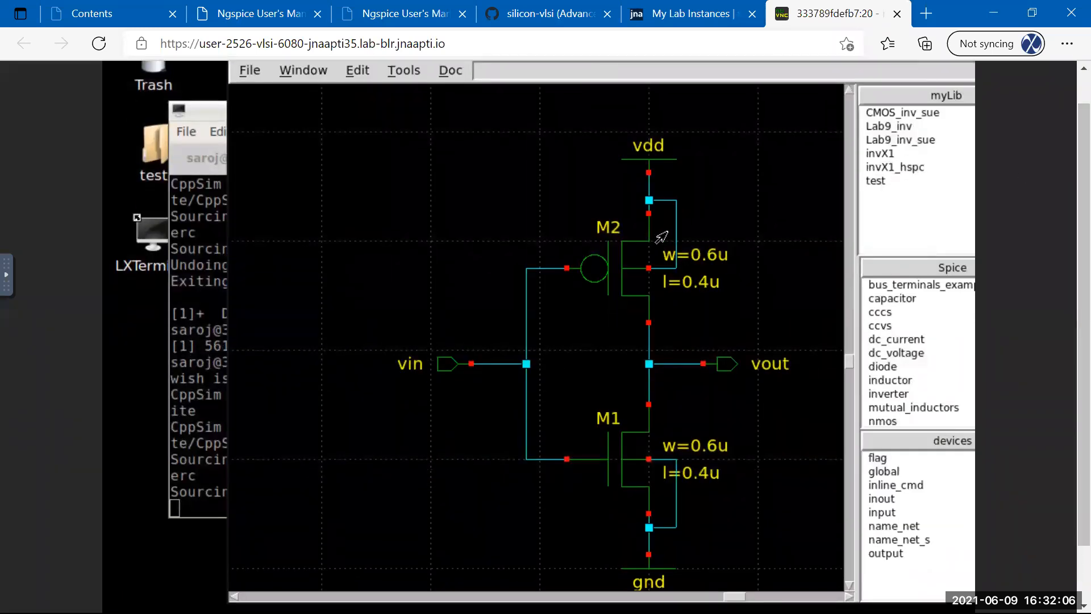
pyautogui.click(600, 276)
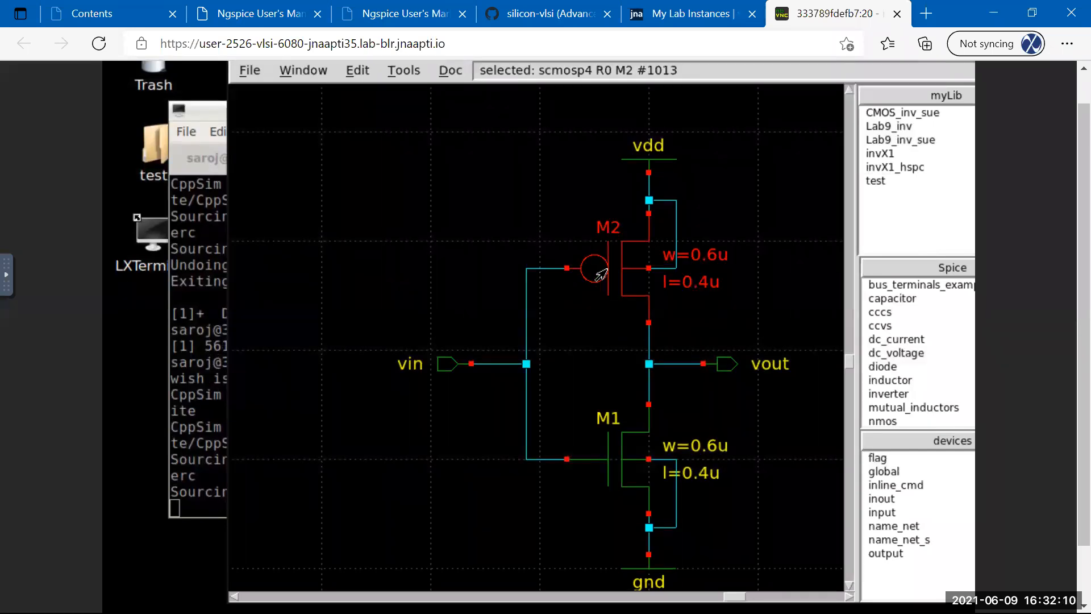
pyautogui.doubleClick(600, 276)
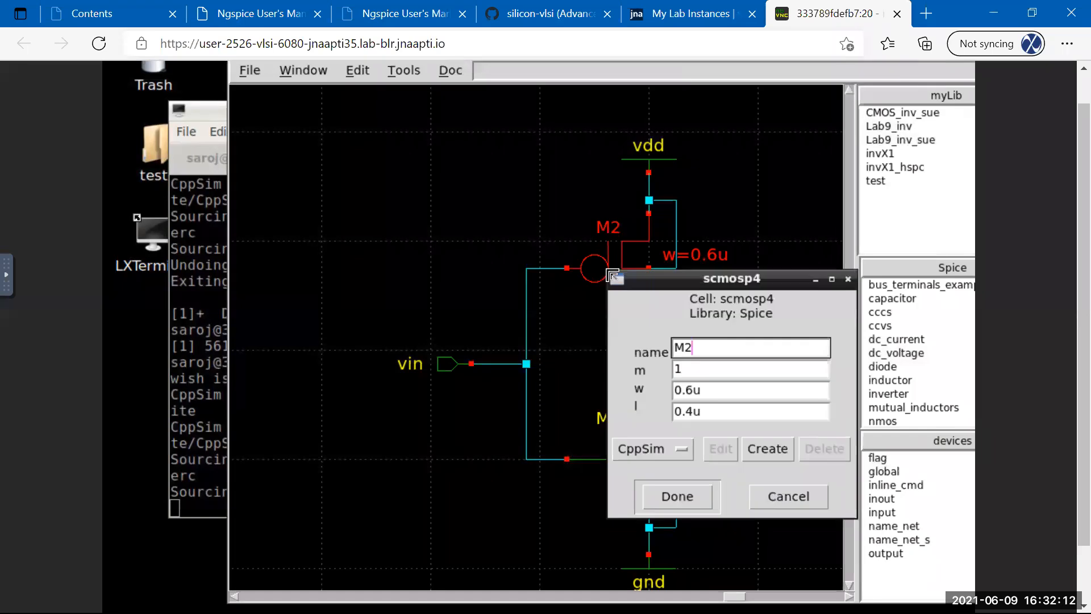
pyautogui.click(690, 372)
pyautogui.write('2')
pyautogui.click(671, 497)
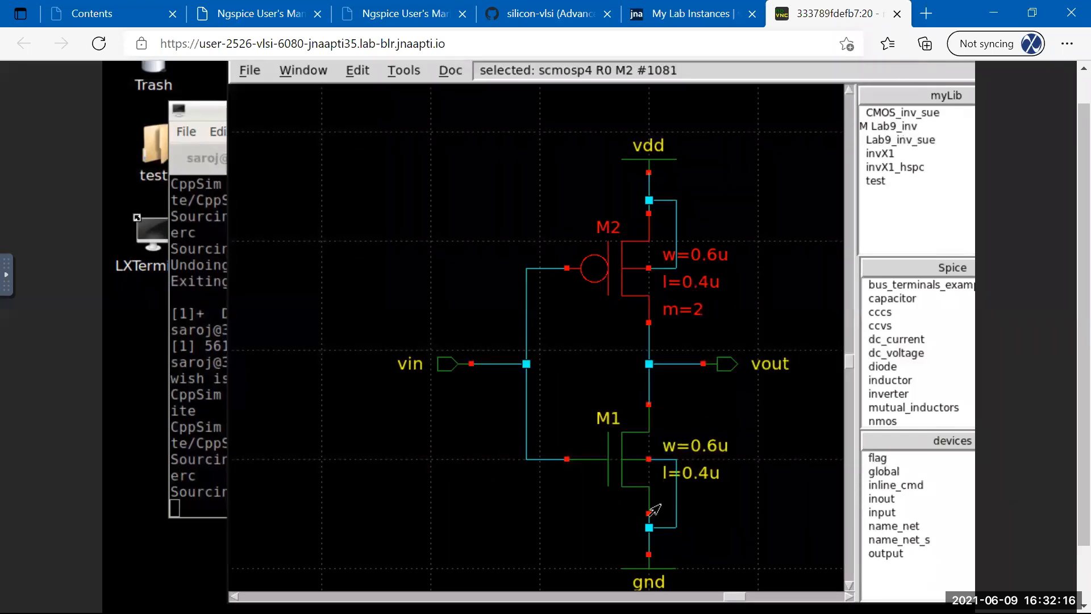
# Set transistor M1's multiplier m to 2 as well.
pyautogui.click(621, 471)
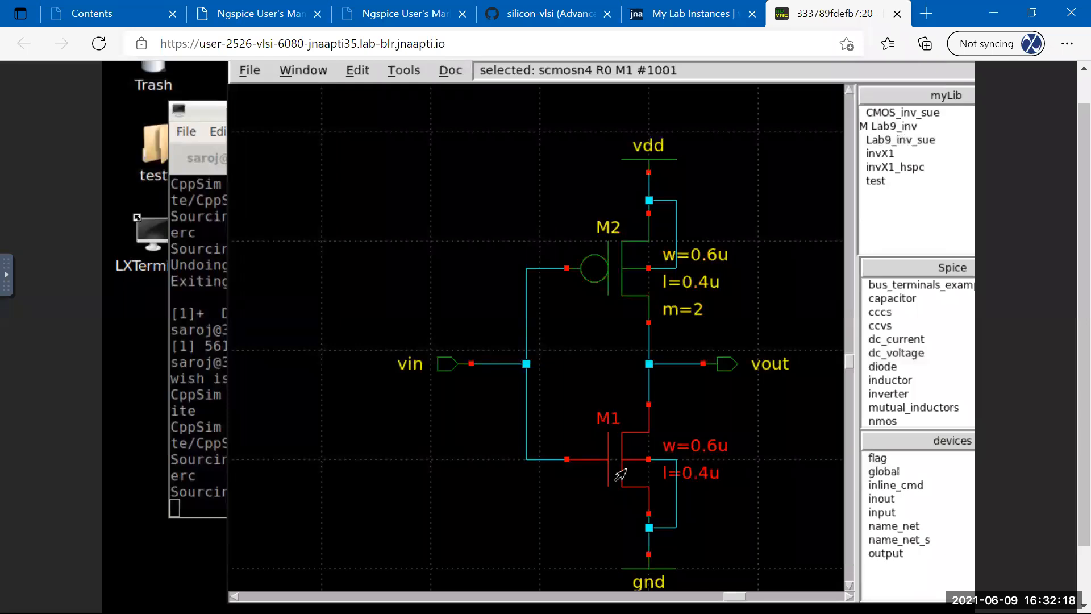
pyautogui.doubleClick(621, 473)
pyautogui.click(714, 570)
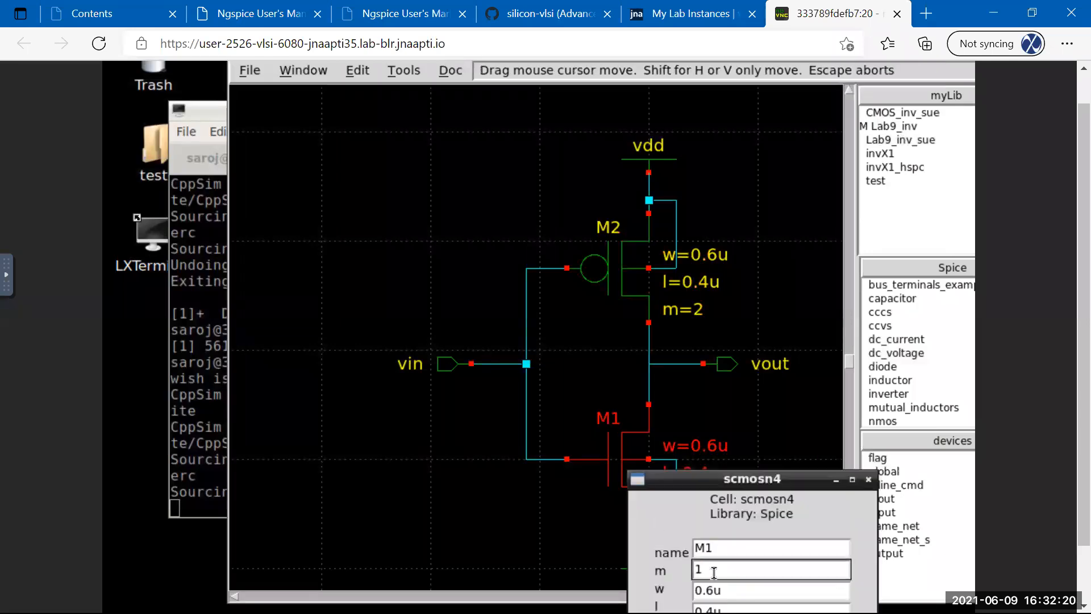
pyautogui.moveTo(704, 486); pyautogui.dragTo(622, 315)
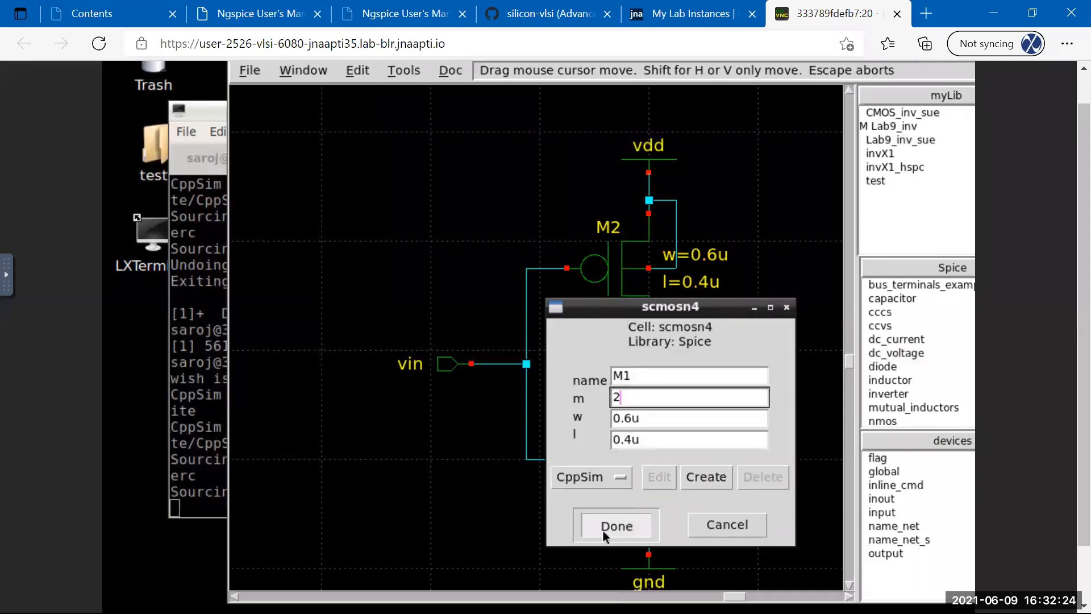
pyautogui.click(602, 530)
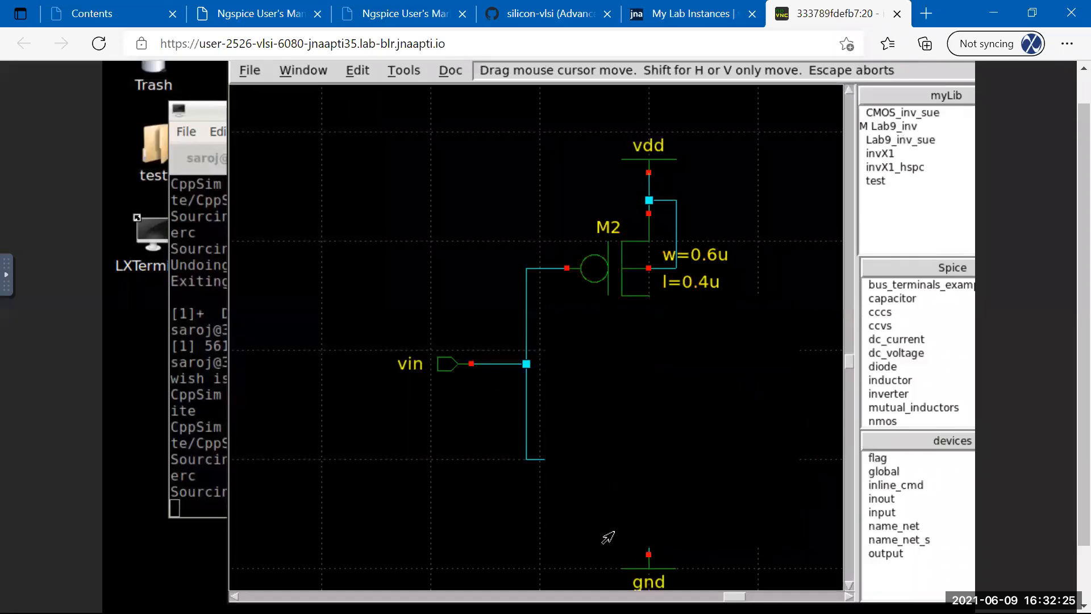
pyautogui.click(250, 70)
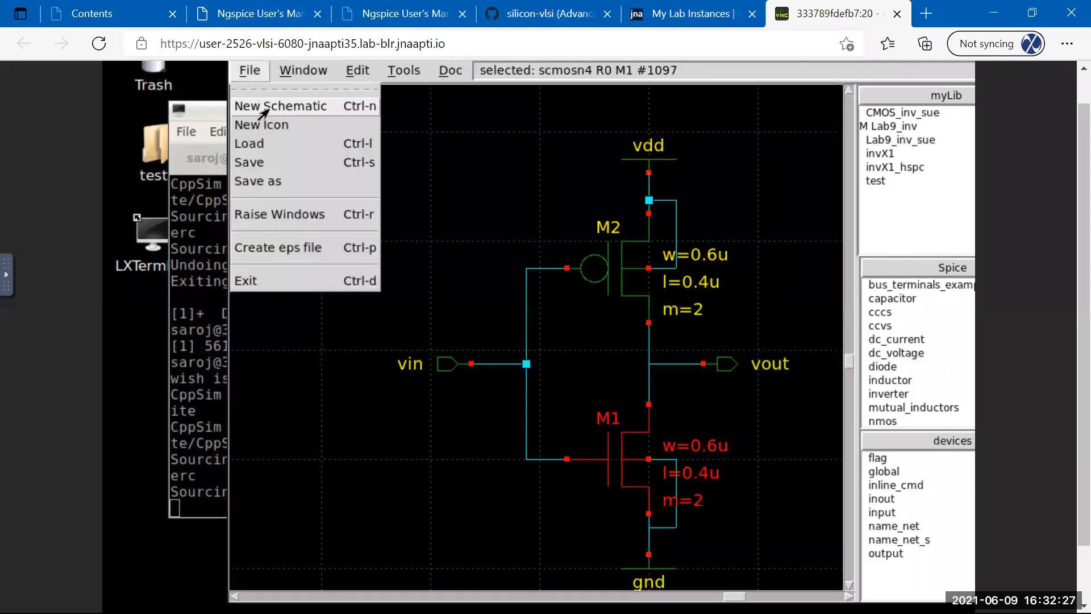
# Save the Lab9_inv schematic and start netlisting, showing files of all types.
pyautogui.click(250, 163)
pyautogui.scroll(1, 1062, 159)
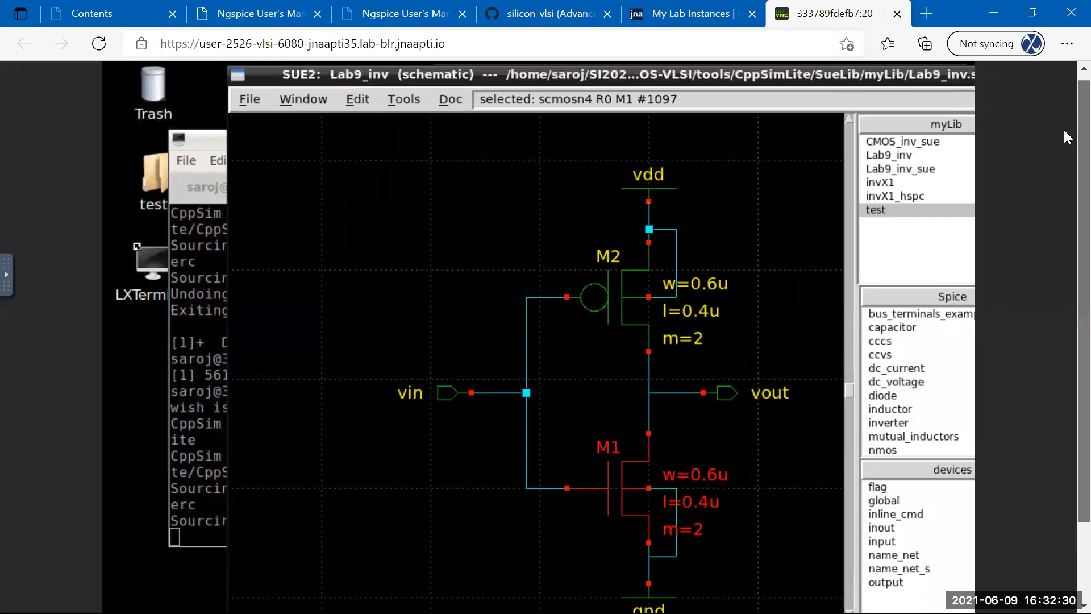
pyautogui.click(403, 107)
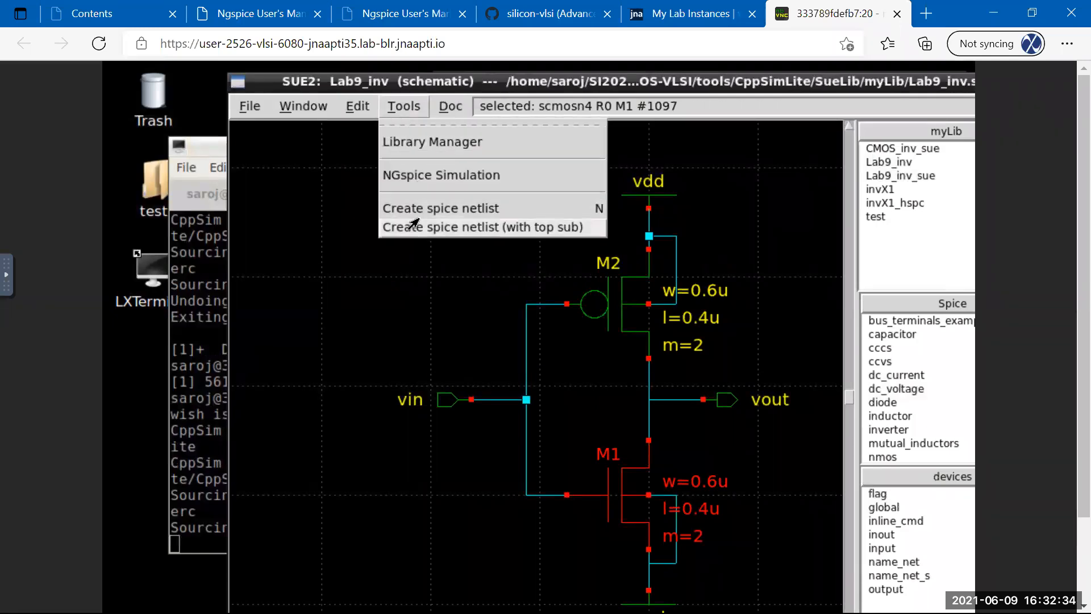
pyautogui.click(437, 230)
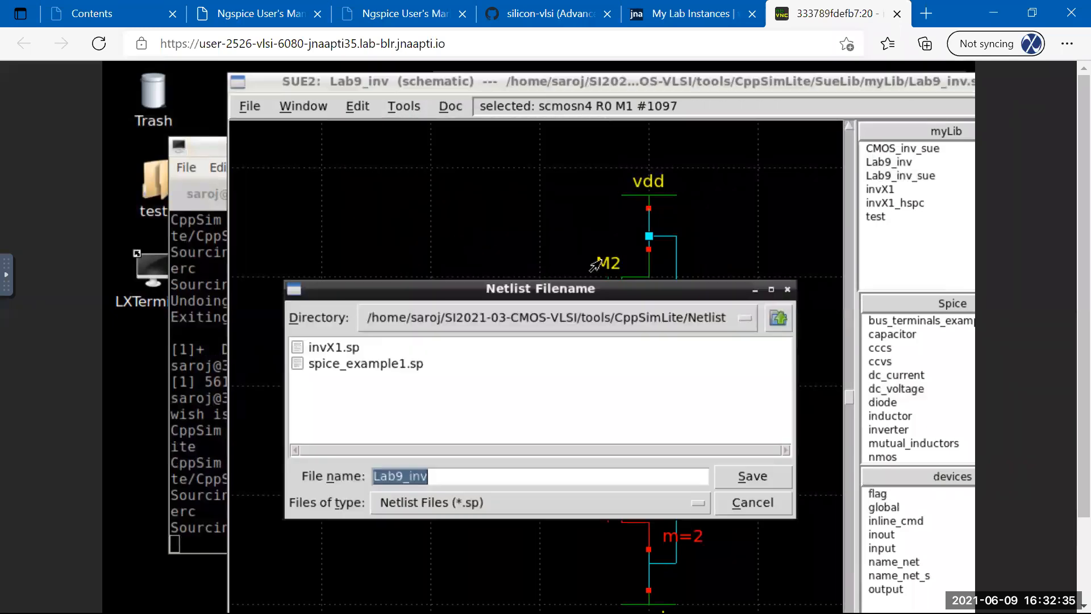
pyautogui.click(492, 499)
pyautogui.click(431, 543)
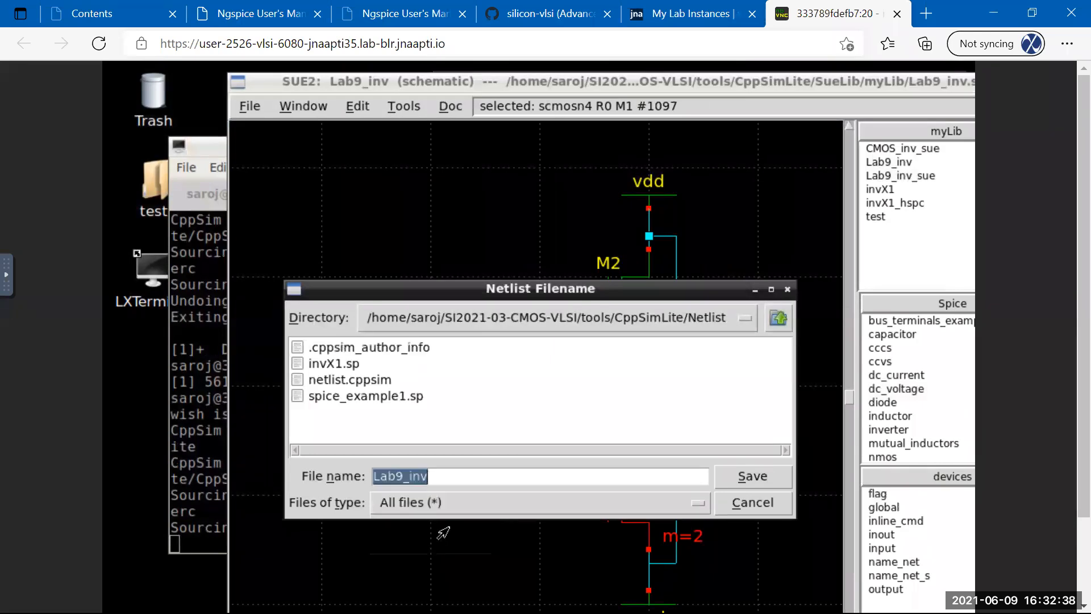
# Browse to /home/saroj/Lab/Lab9, save the netlist as Lab9_inv, and dismiss the success message.
pyautogui.click(649, 322)
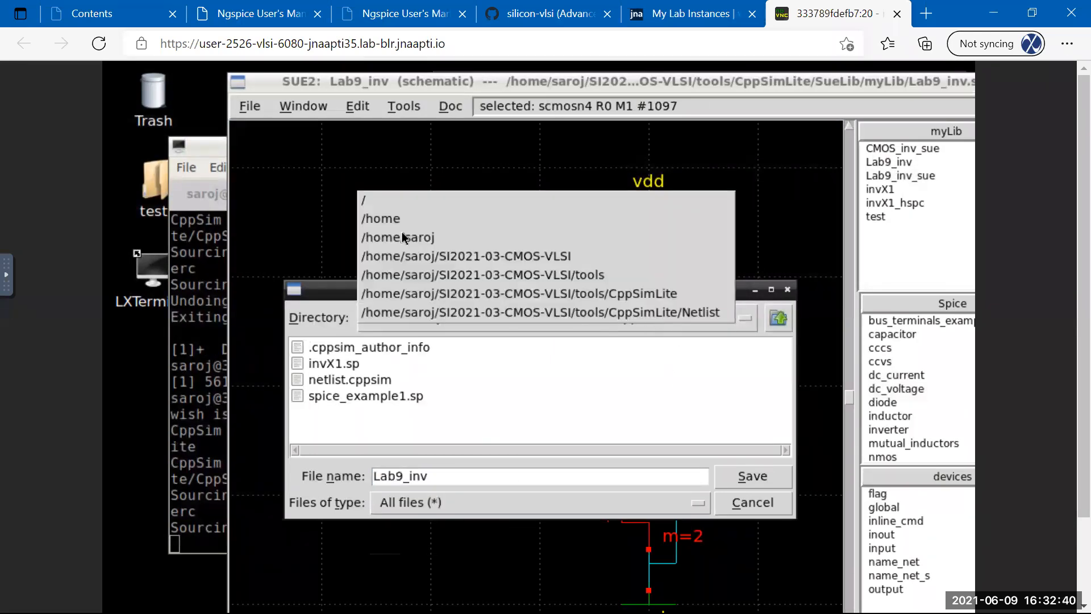
pyautogui.click(404, 239)
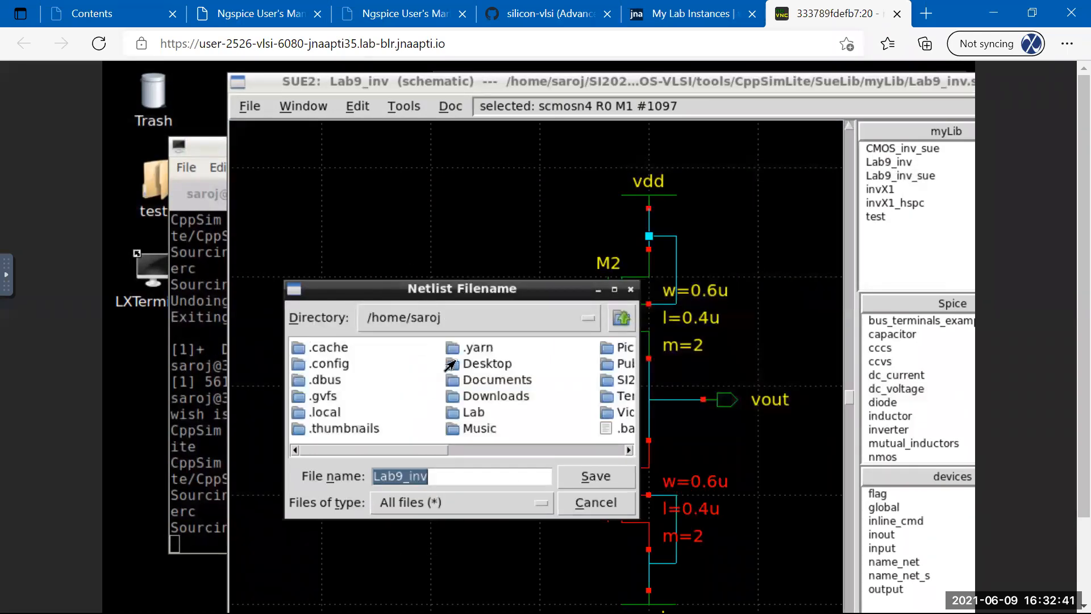
pyautogui.doubleClick(472, 412)
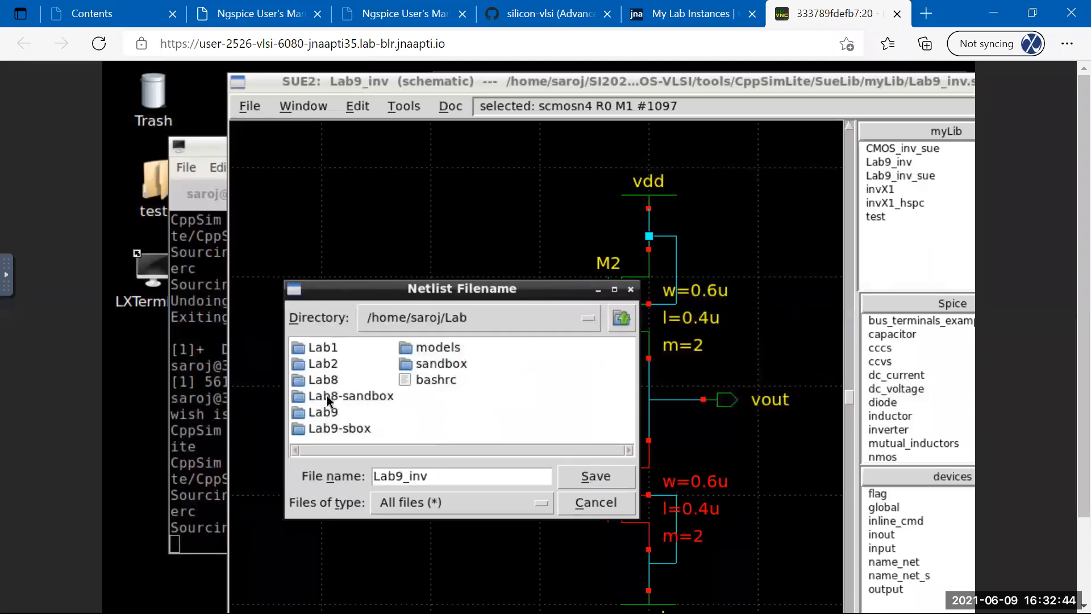
pyautogui.doubleClick(321, 413)
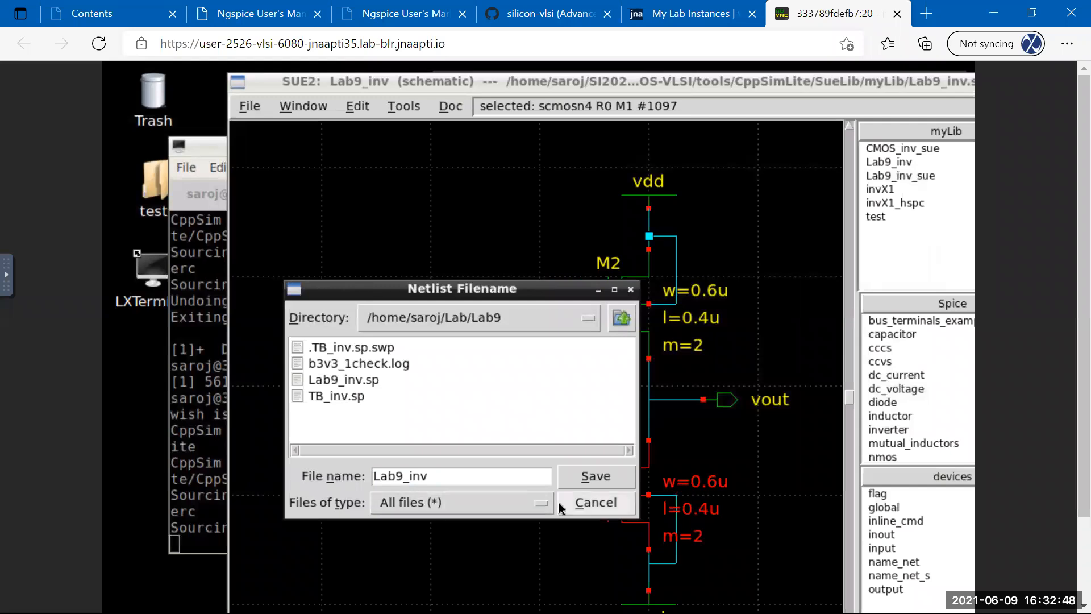
pyautogui.click(593, 476)
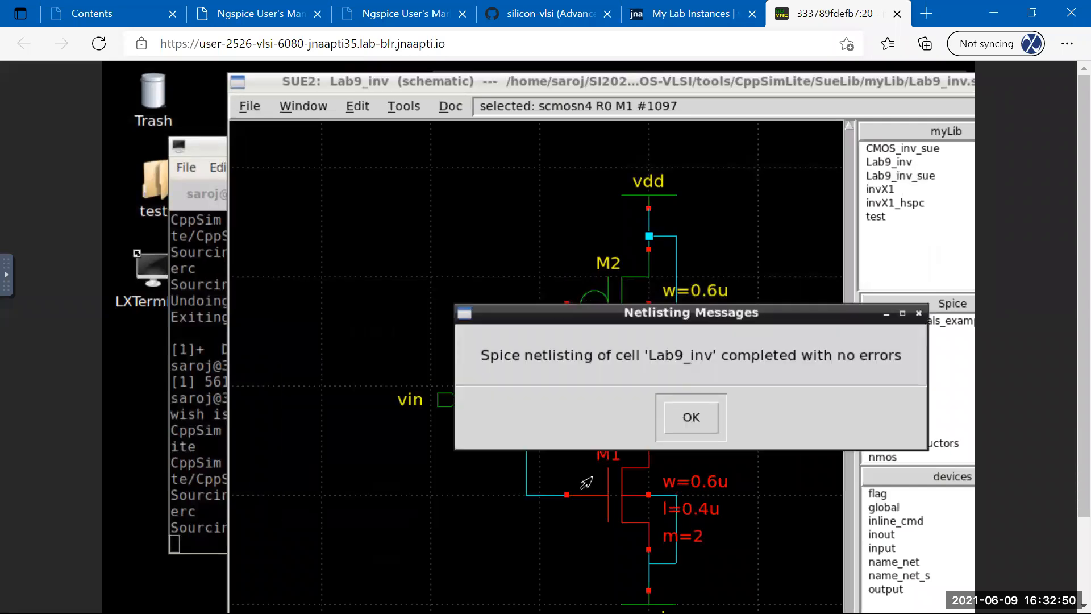
pyautogui.click(690, 422)
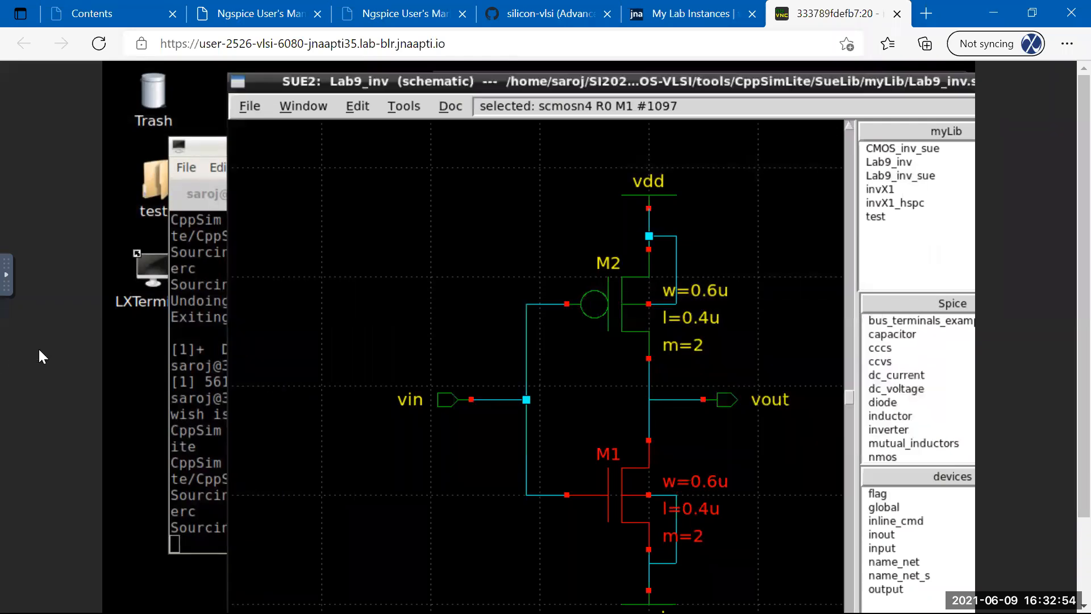
# Change into the Lab/Lab9 directory in the terminal and list its files.
pyautogui.click(215, 154)
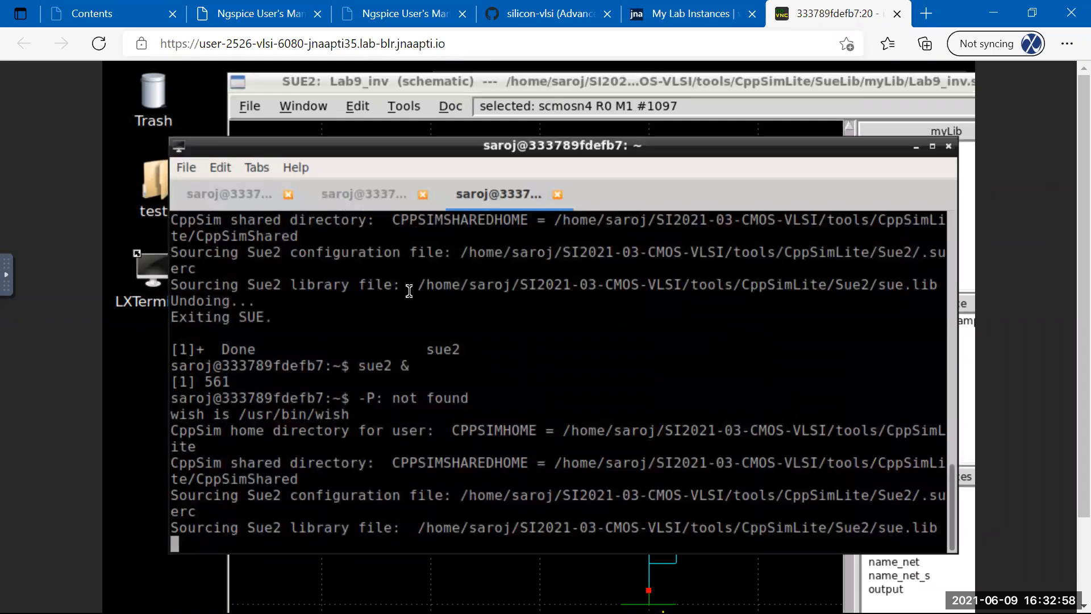
pyautogui.press('Return')
pyautogui.press('Return')
pyautogui.press('Return')
pyautogui.press('Return')
pyautogui.write('cd L')
pyautogui.press('Tab')
pyautogui.write('Lab')
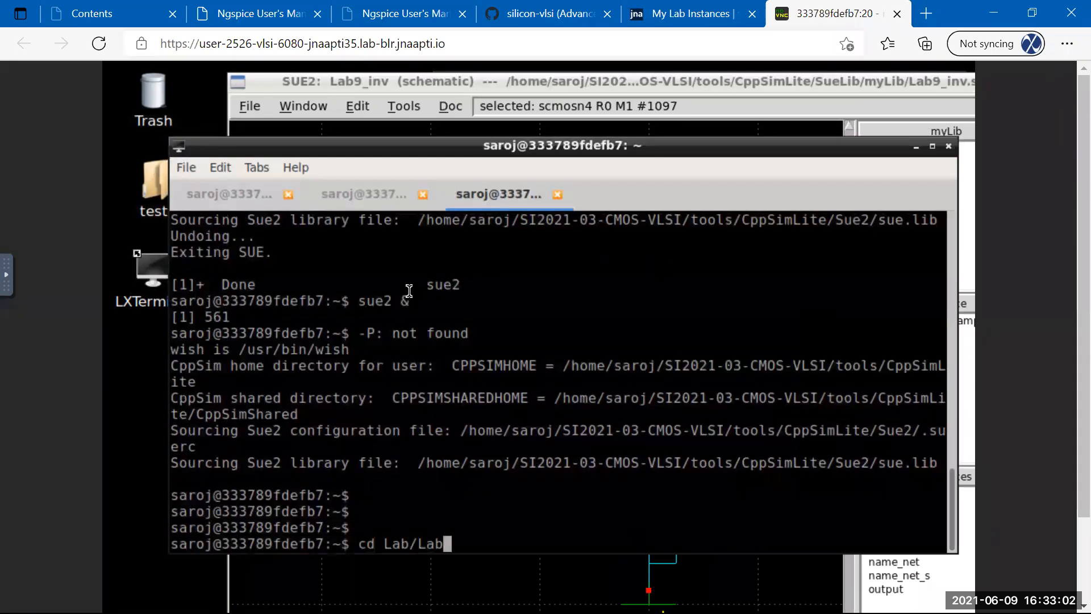
pyautogui.write('9')
pyautogui.press('BackSpace')
pyautogui.write('9')
pyautogui.press('Return')
pyautogui.write('l')
pyautogui.press('Return')
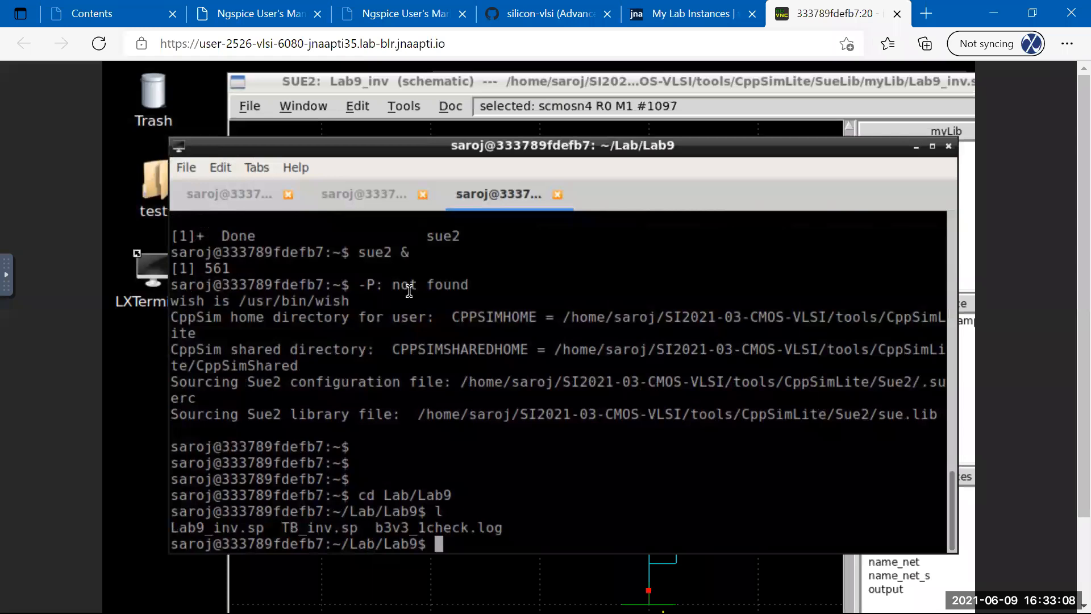
# Open Lab9_inv.sp in vim, delete the trailing .end line, and save with :wq.
pyautogui.write('vim Lab9_inv.sp')
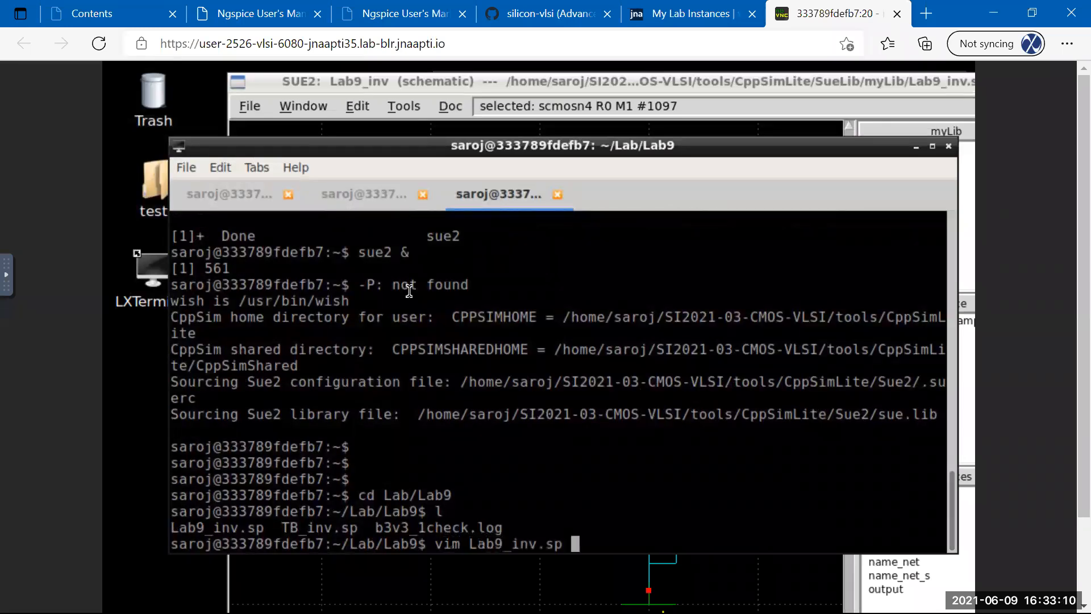
pyautogui.press('Return')
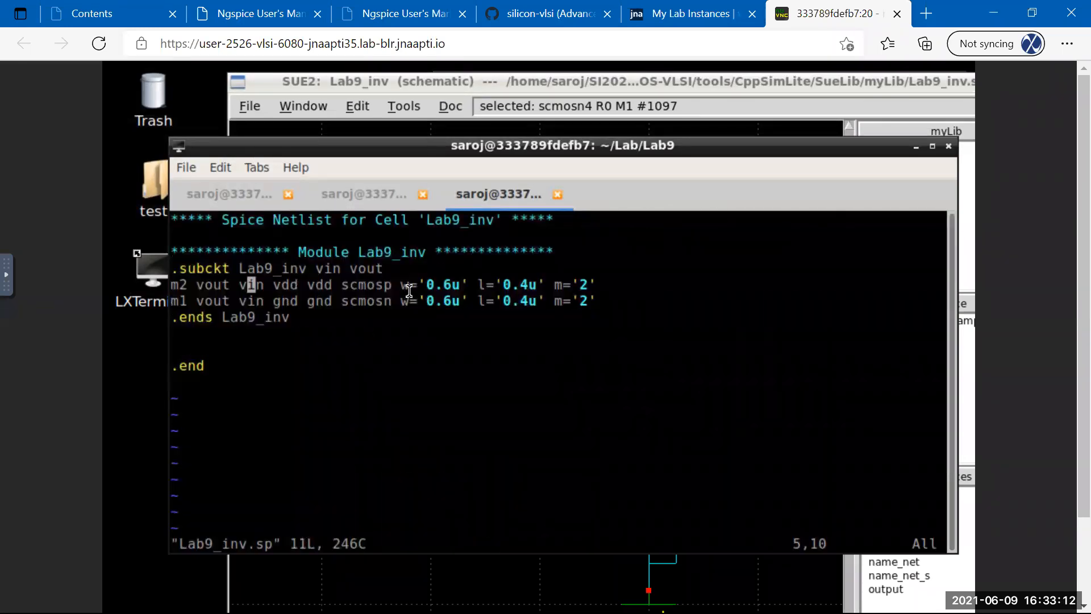
pyautogui.press('Right')
pyautogui.press('Right')
pyautogui.press('Right')
pyautogui.press('Right')
pyautogui.press('Right')
pyautogui.press('Right')
pyautogui.press('Right')
pyautogui.press('Right')
pyautogui.press('Right')
pyautogui.press('Right')
pyautogui.press('Right')
pyautogui.press('Right')
pyautogui.press('Right')
pyautogui.press('Right')
pyautogui.press('Right')
pyautogui.press('Right')
pyautogui.press('Right')
pyautogui.press('Right')
pyautogui.press('Right')
pyautogui.press('Right')
pyautogui.press('Down')
pyautogui.press('Down')
pyautogui.press('Down')
pyautogui.press('Down')
pyautogui.press('Down')
pyautogui.press('d')
pyautogui.press('d')
pyautogui.press('Escape')
pyautogui.write(':wq')
pyautogui.press('Return')
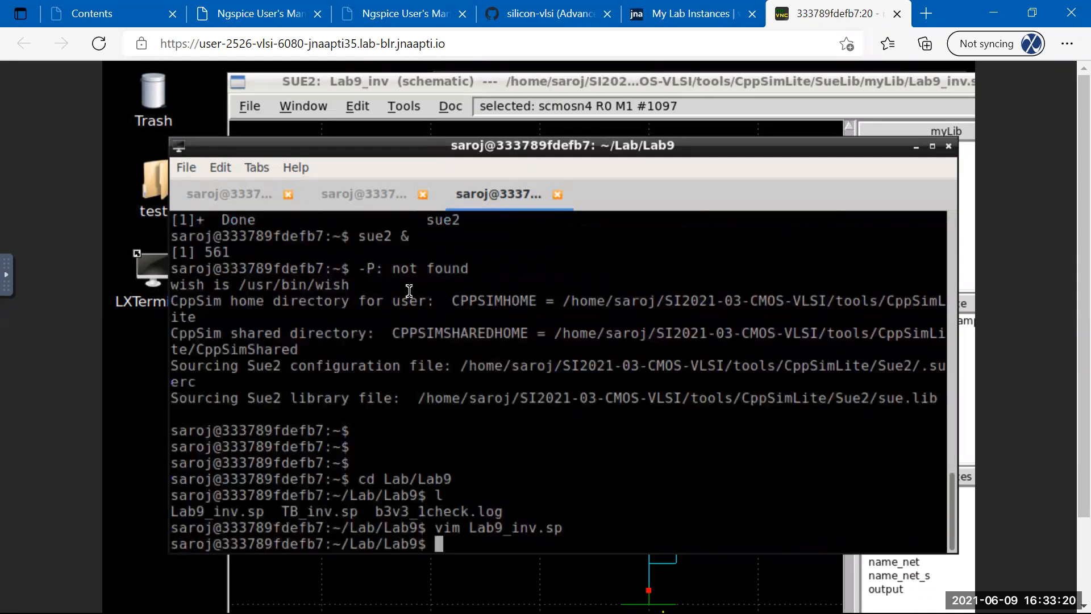
pyautogui.click(229, 194)
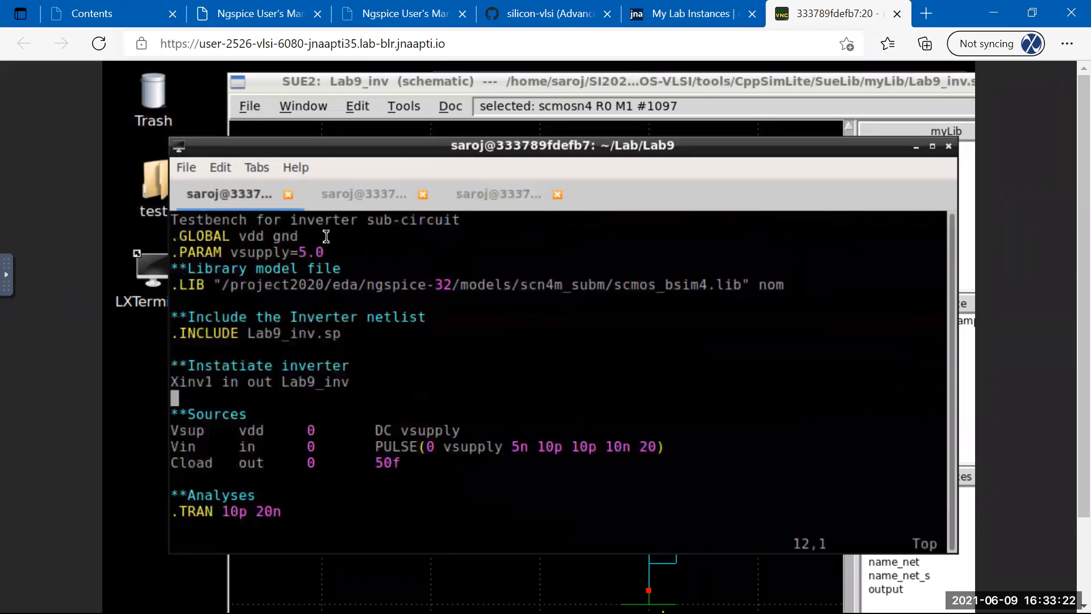
# Re-source TB_inv.sp in ngspice, reconnecting to the remote desktop when it drops.
pyautogui.click(358, 197)
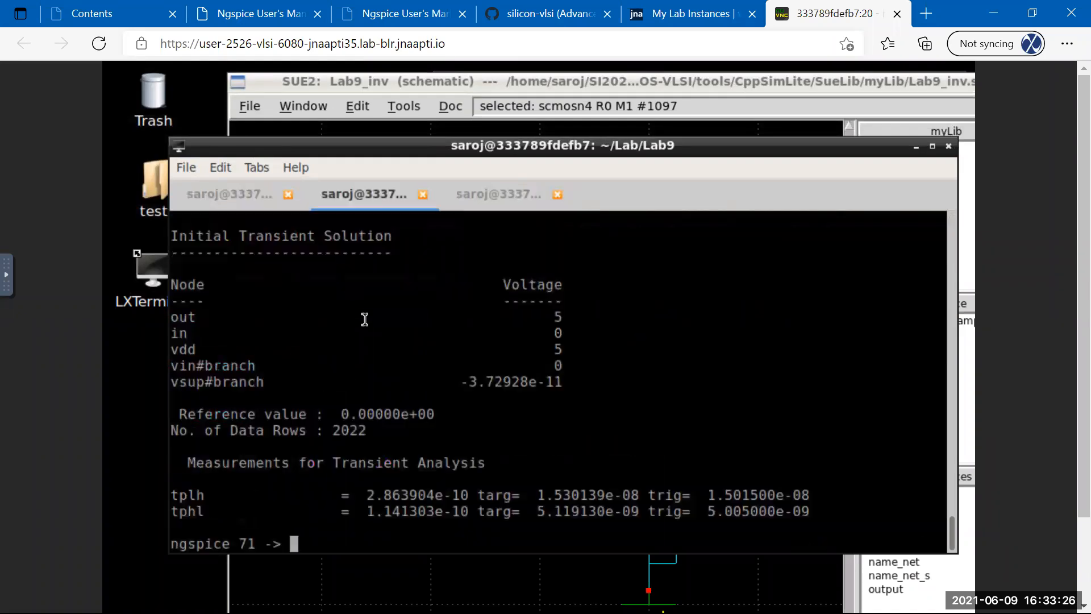
pyautogui.press('Up')
pyautogui.press('Return')
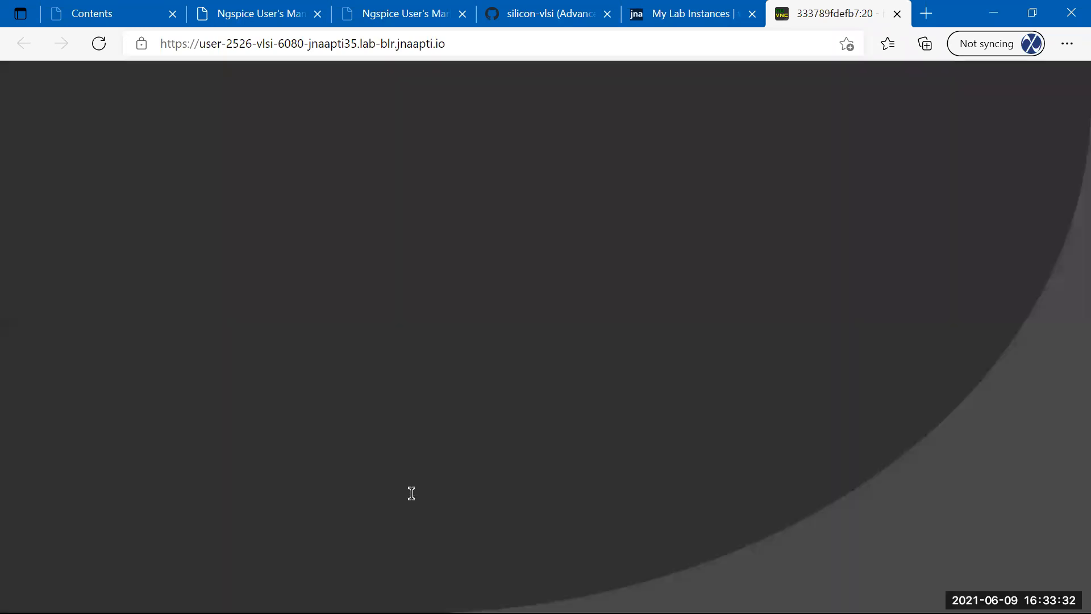
pyautogui.click(560, 386)
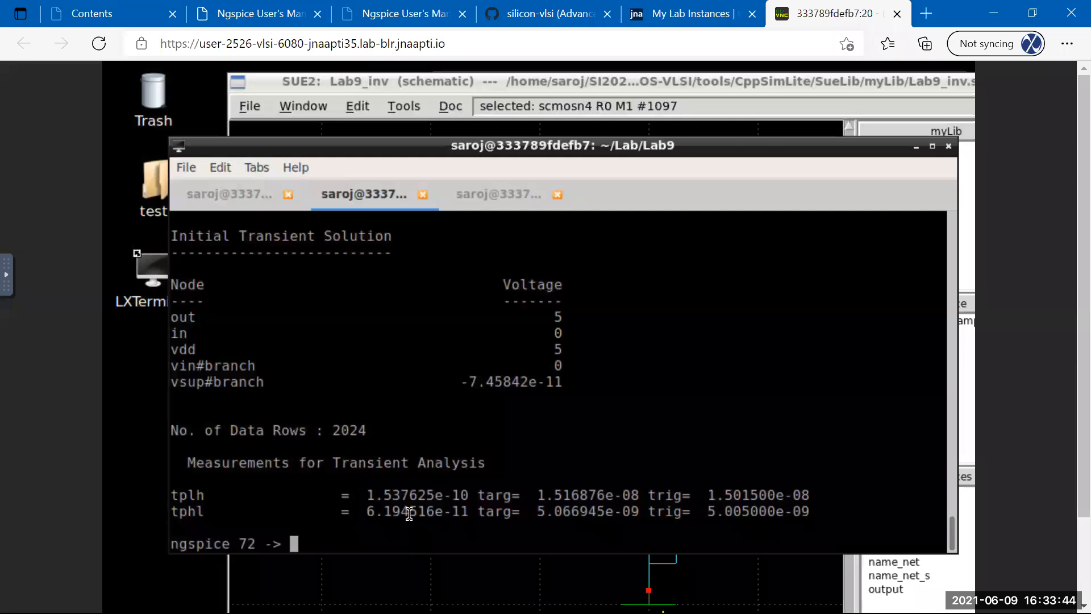
# Save TB_inv.sp with :w and re-source it in ngspice to bring up the tran14 plot.
pyautogui.click(241, 200)
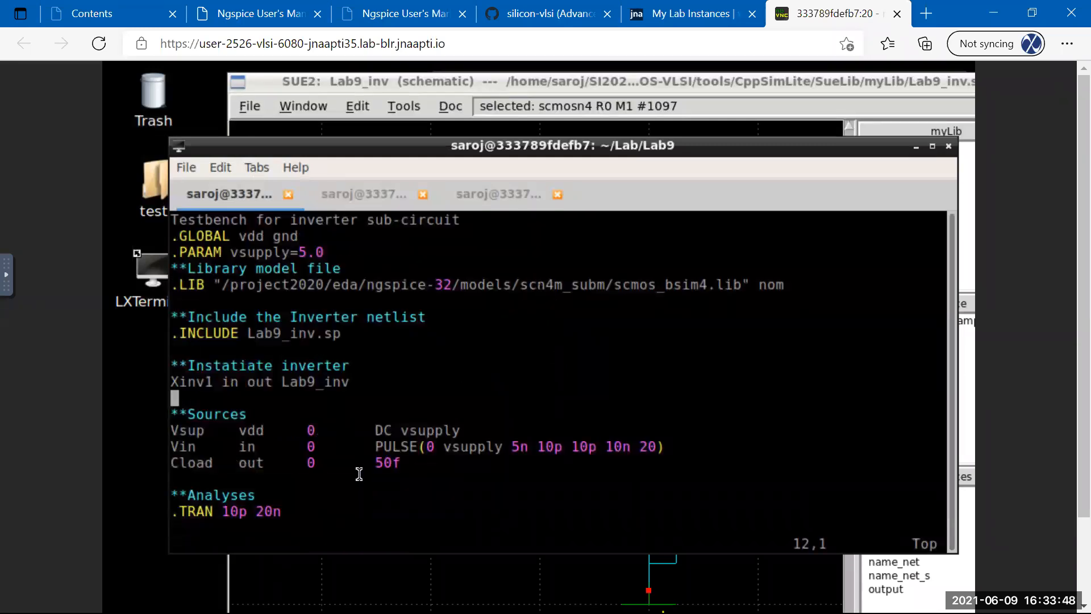
pyautogui.write(':w')
pyautogui.press('Return')
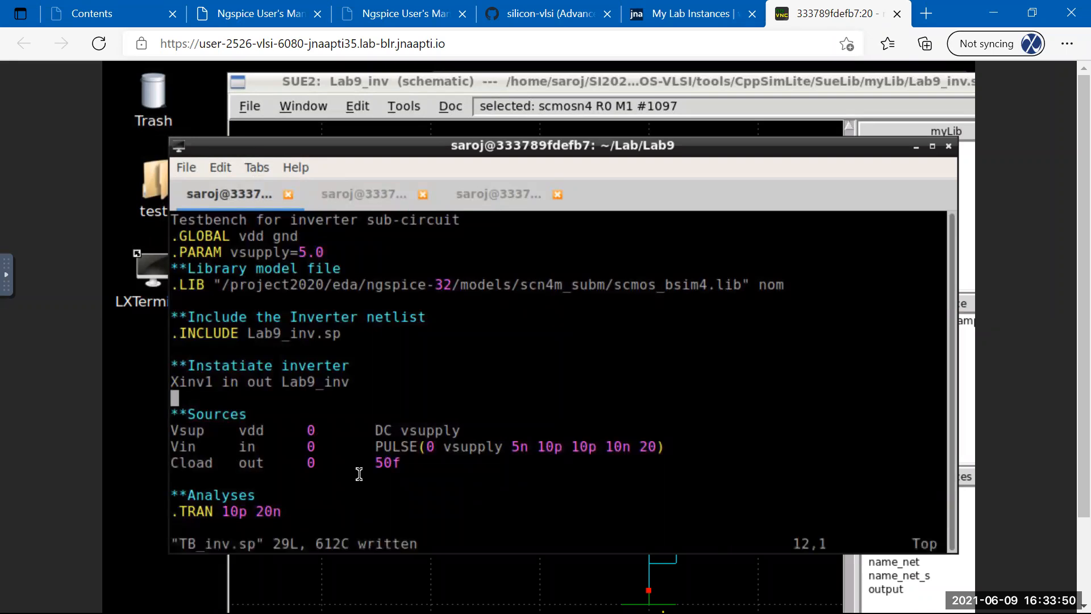
pyautogui.click(373, 196)
pyautogui.press('Up')
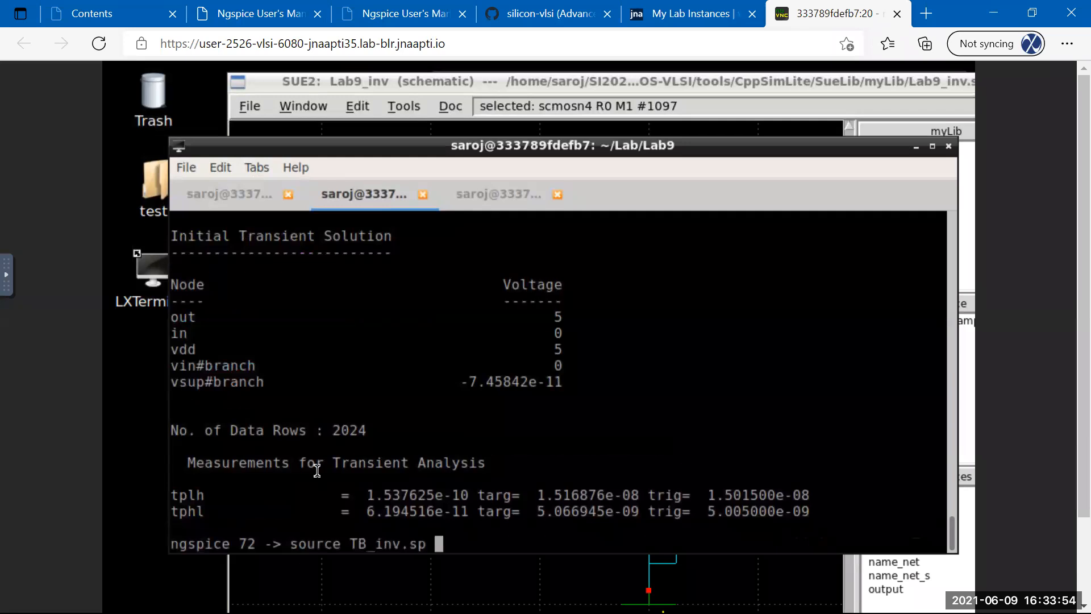
pyautogui.press('Return')
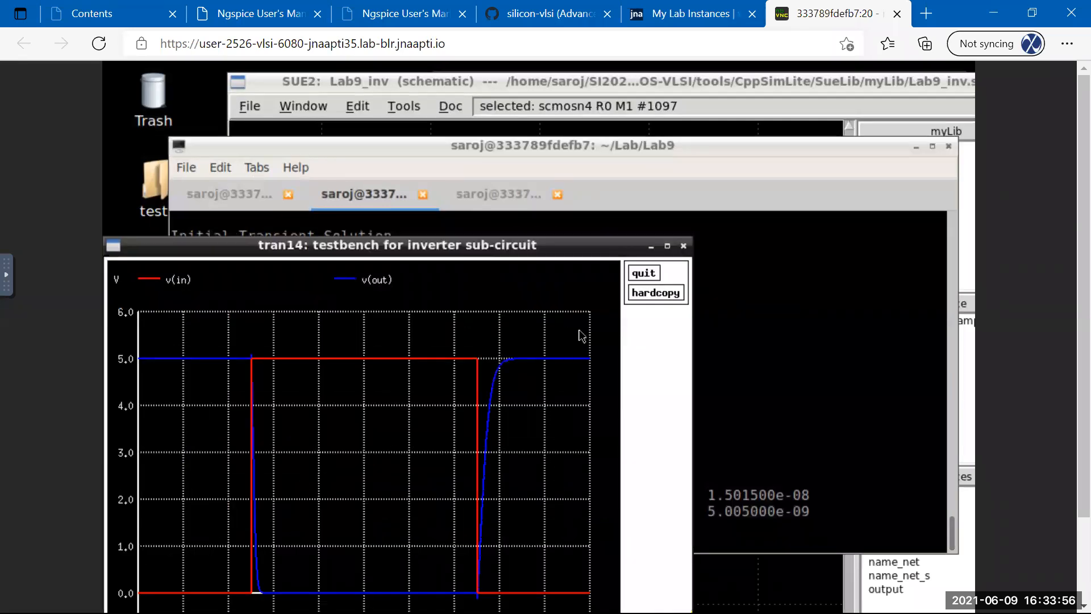
pyautogui.click(644, 272)
# Highlight the new delays, tplh 2.879739e-10 and tphl 1.147934e-10, then return to the TB_inv.sp editor.
pyautogui.moveTo(370, 494); pyautogui.dragTo(398, 514)
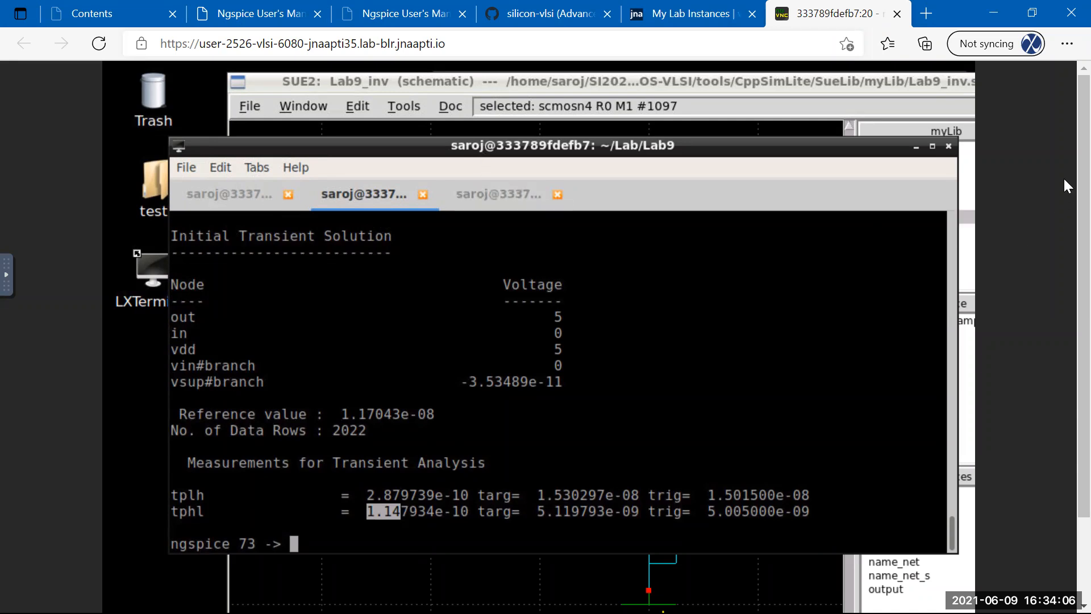
pyautogui.scroll(-1, 1063, 250)
pyautogui.scroll(-1, 1062, 265)
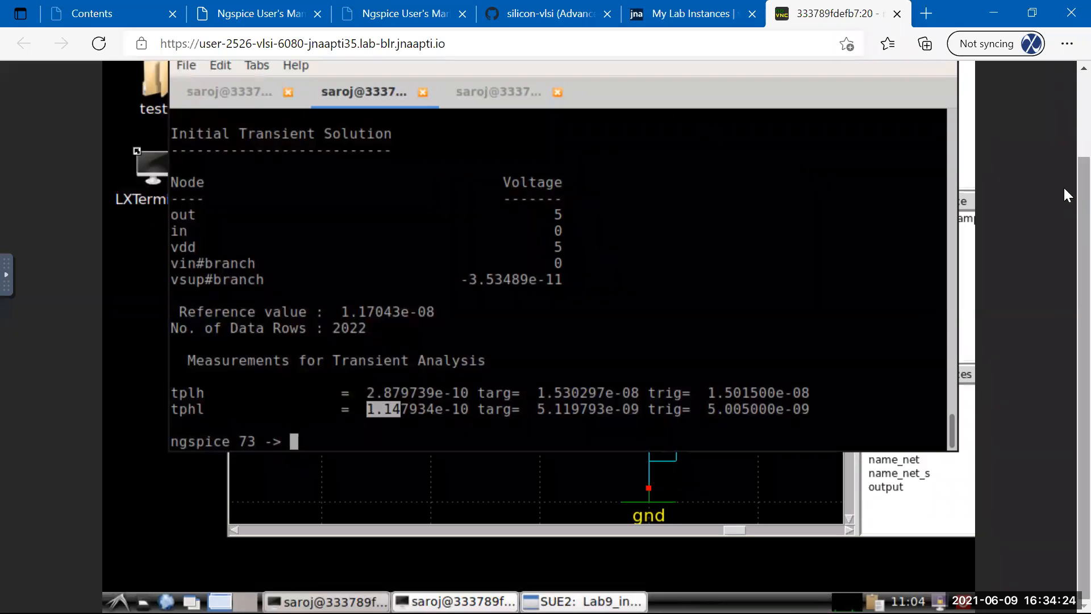
pyautogui.scroll(1, 1064, 193)
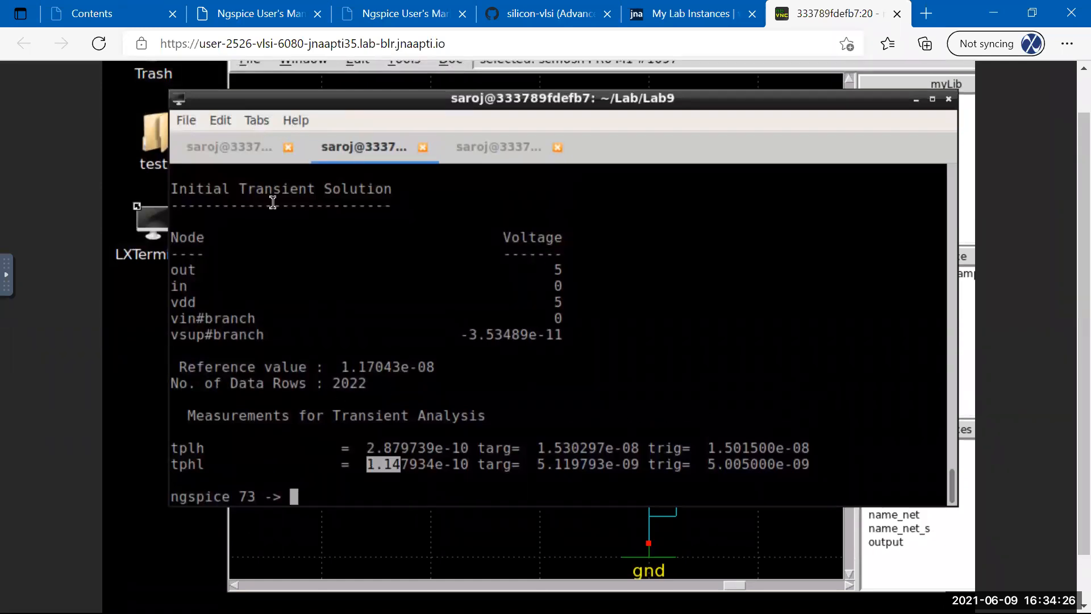
pyautogui.click(239, 152)
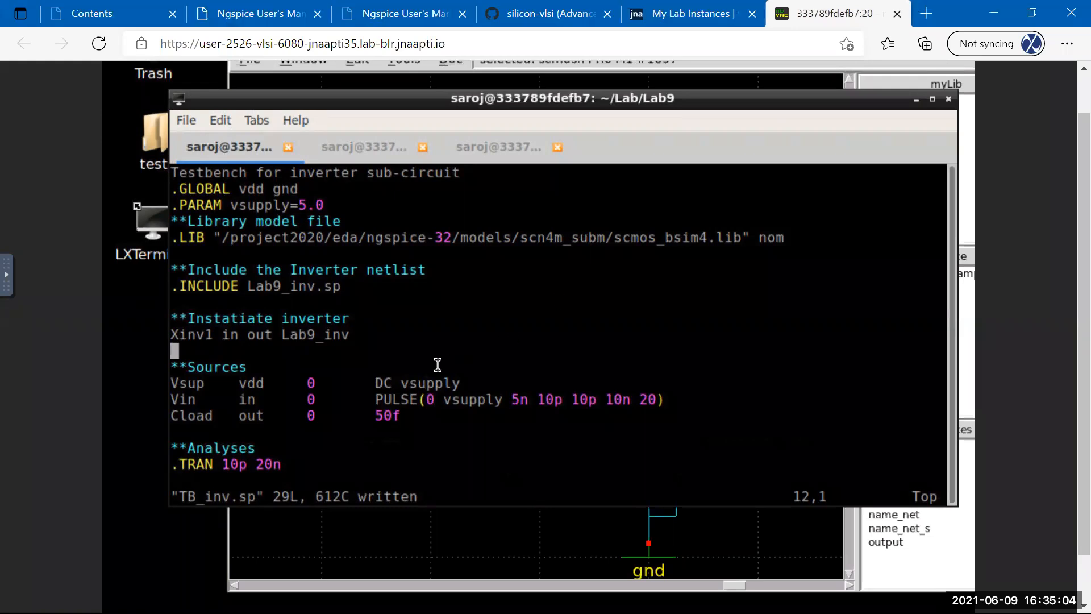
# Save and quit TB_inv.sp, then cd home and list its folders, Lab and SI2021-03-CMOS-VLSI.
pyautogui.write(':wq')
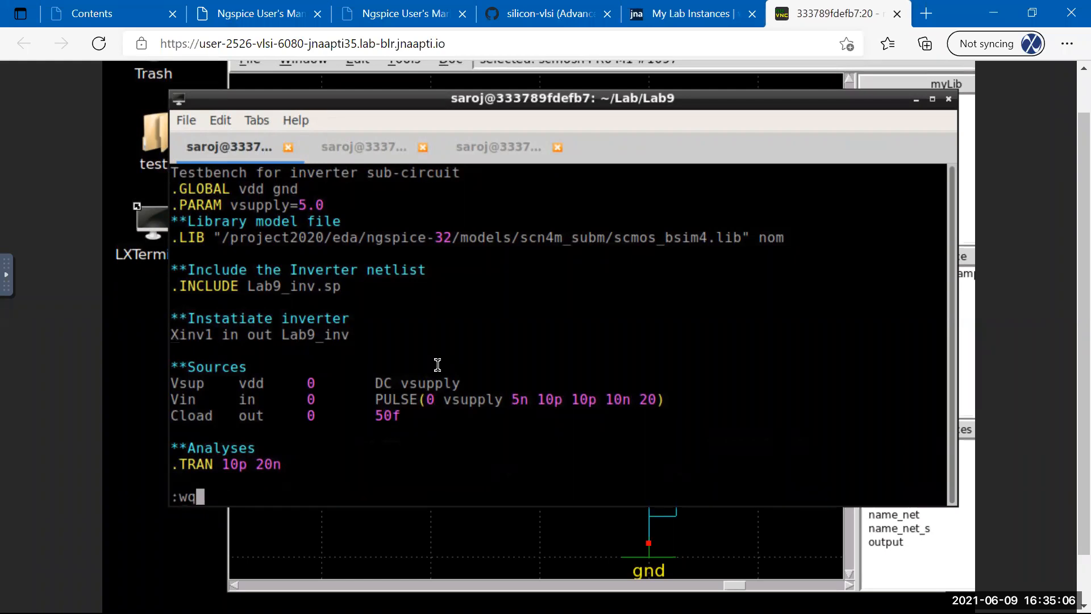
pyautogui.press('Return')
pyautogui.press('Return')
pyautogui.press('Return')
pyautogui.press('Return')
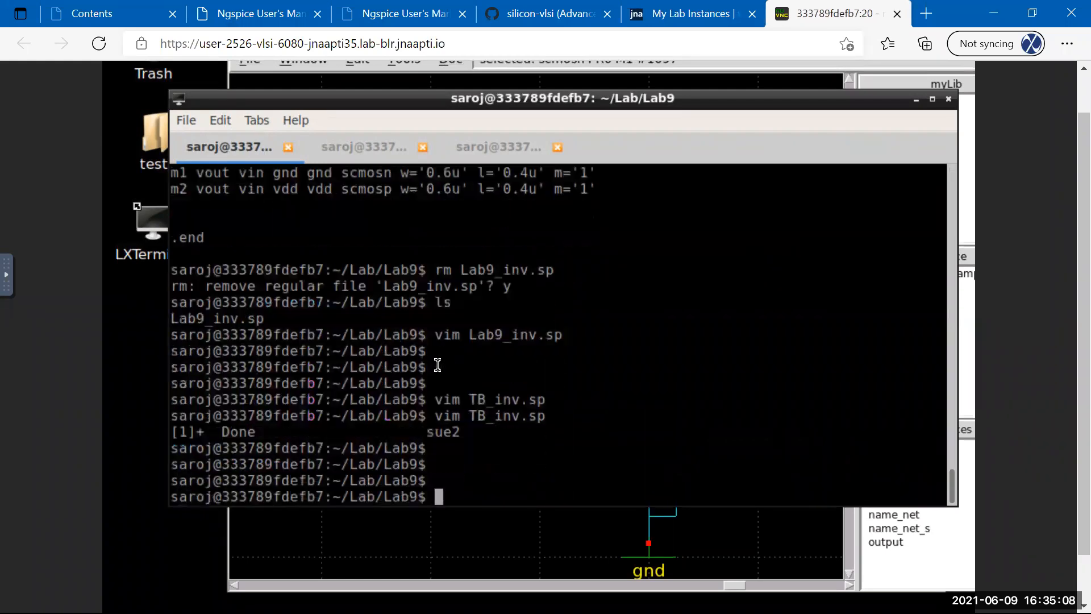
pyautogui.write('ls')
pyautogui.press('Return')
pyautogui.write('cd')
pyautogui.press('Return')
pyautogui.write('ls')
pyautogui.press('Return')
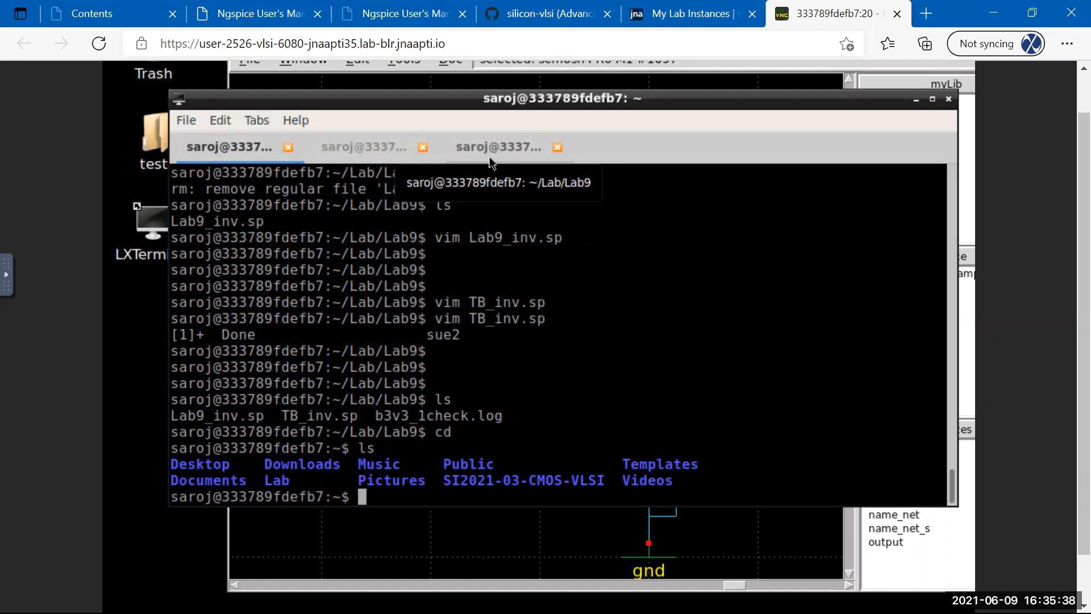
pyautogui.write('git clos')
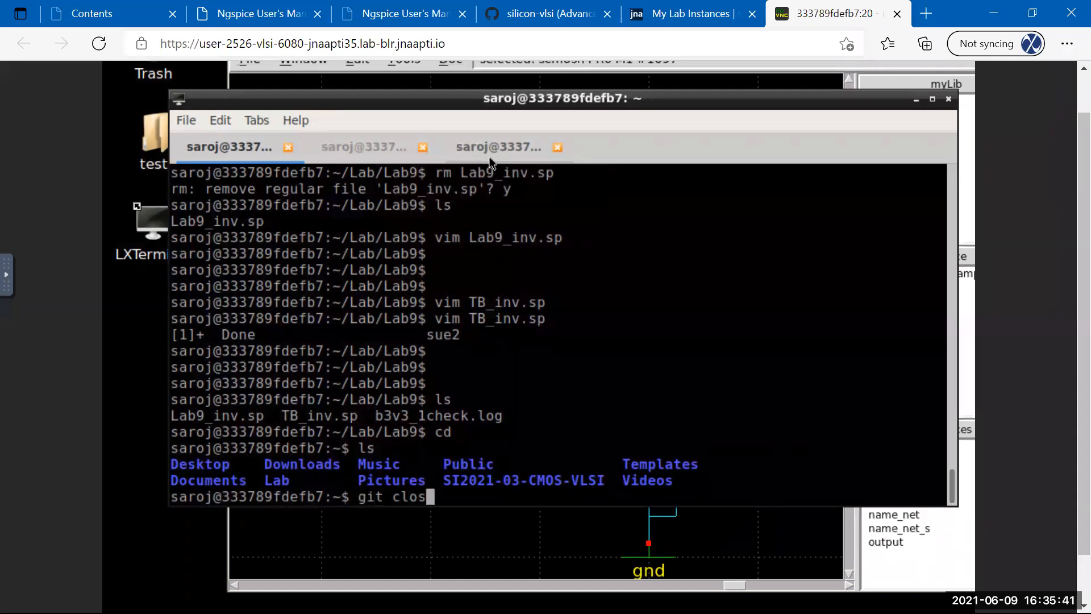
pyautogui.press('BackSpace')
pyautogui.write('ne https://')
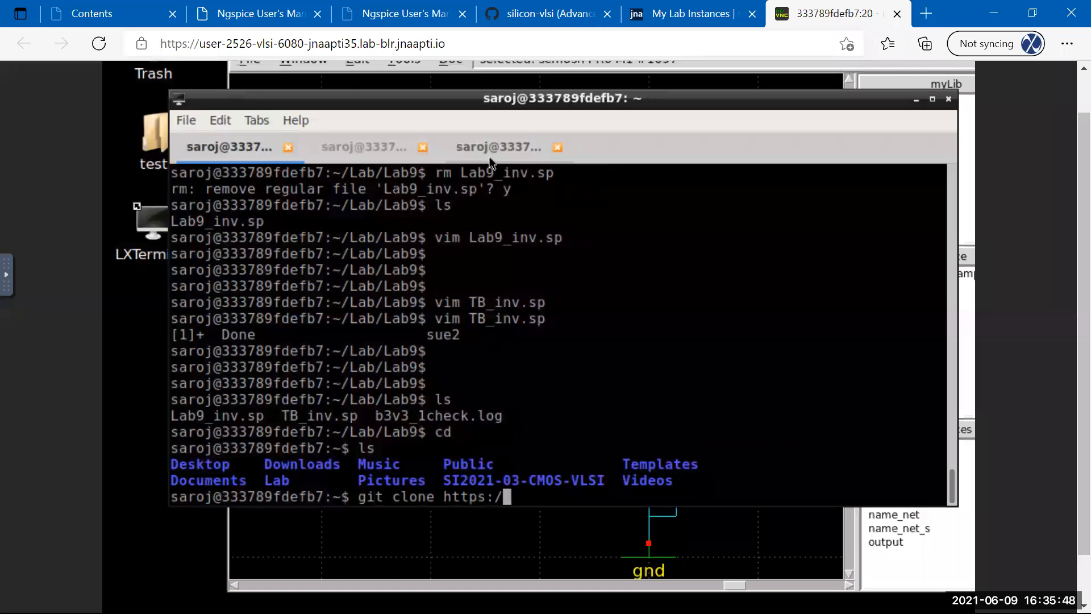
pyautogui.write('github.com/')
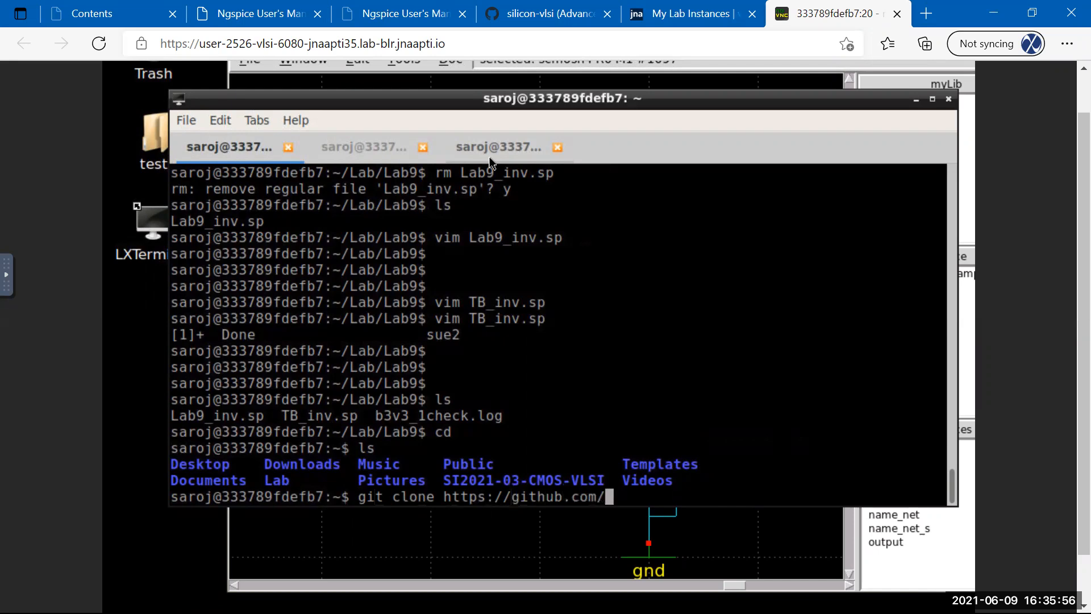
pyautogui.write('silicon')
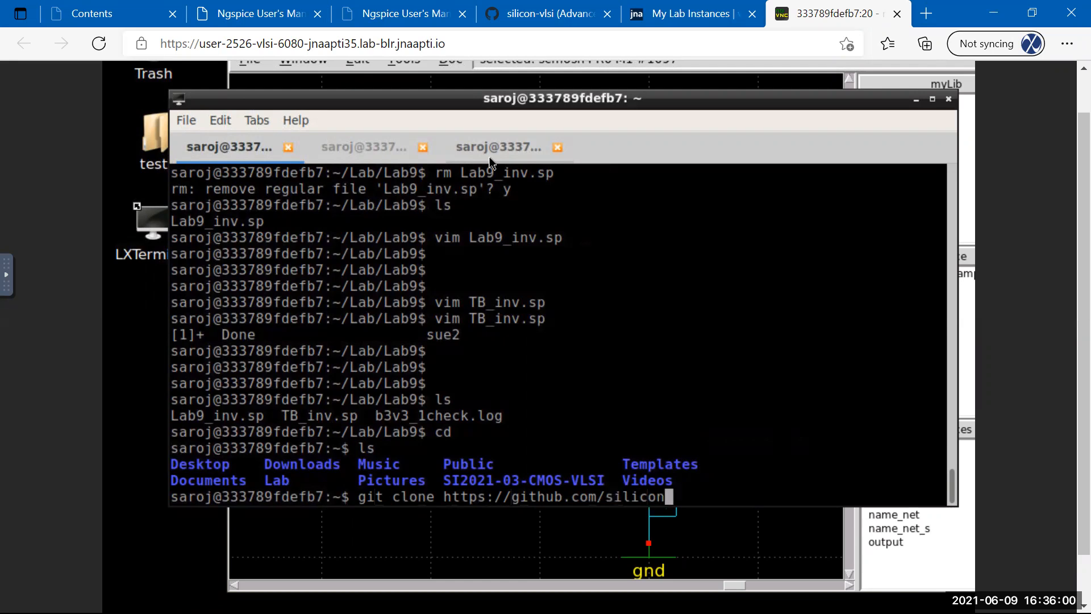
pyautogui.write('-vlsi')
pyautogui.write('/')
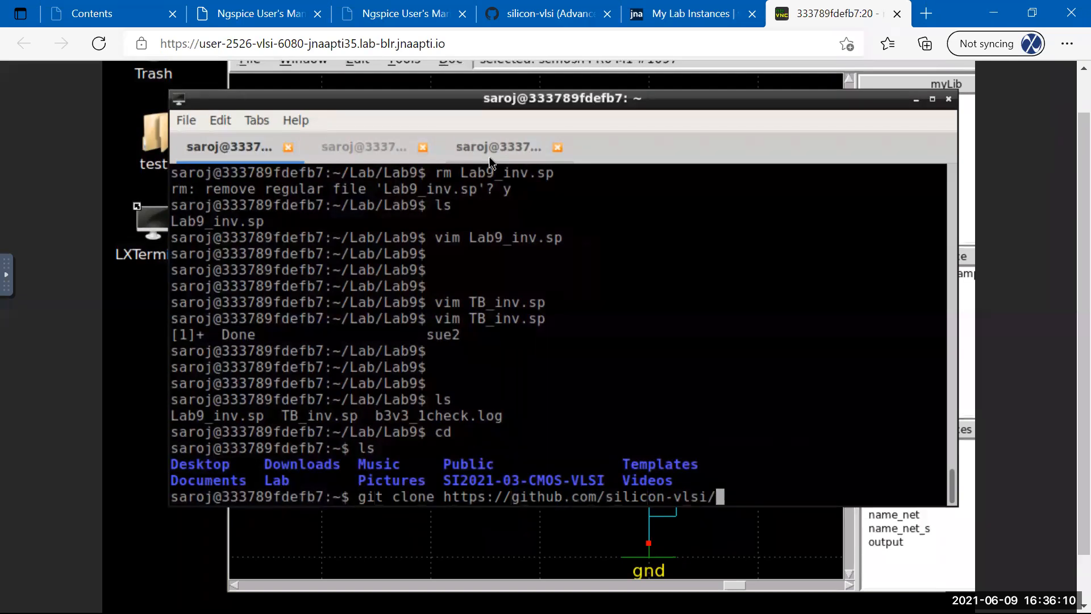
pyautogui.write('SI2021-03')
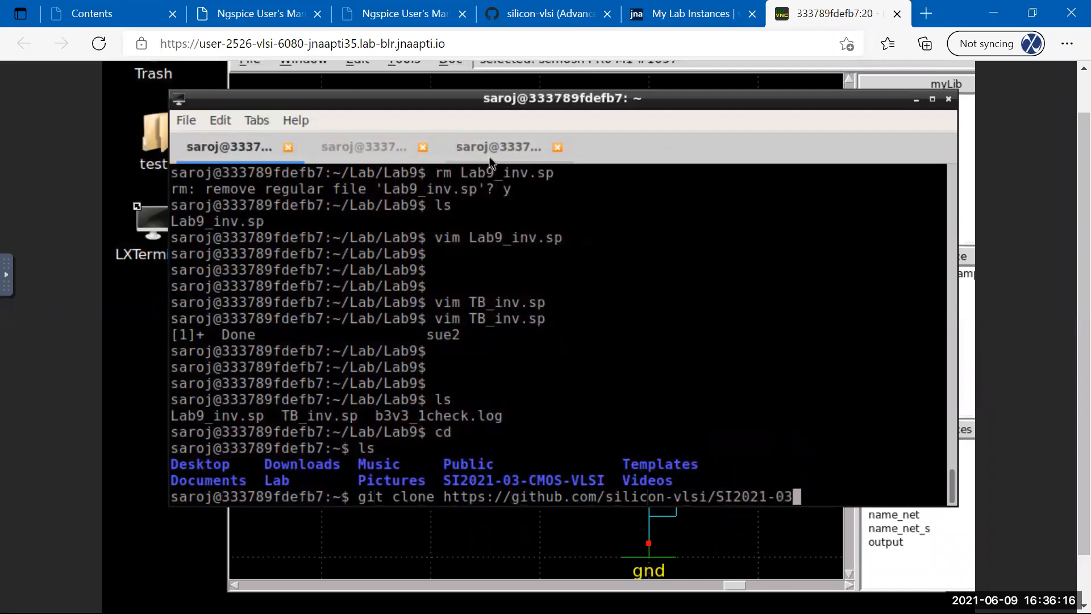
pyautogui.press('BackSpace')
pyautogui.press('BackSpace')
pyautogui.press('BackSpace')
pyautogui.press('BackSpace')
pyautogui.press('BackSpace')
pyautogui.press('BackSpace')
pyautogui.press('BackSpace')
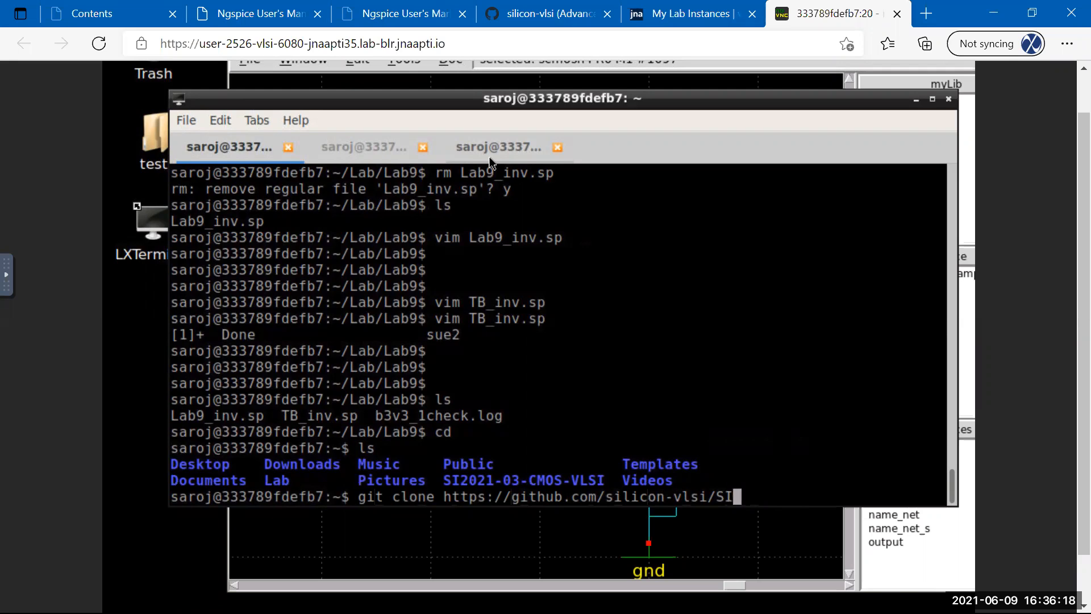
pyautogui.click(519, 19)
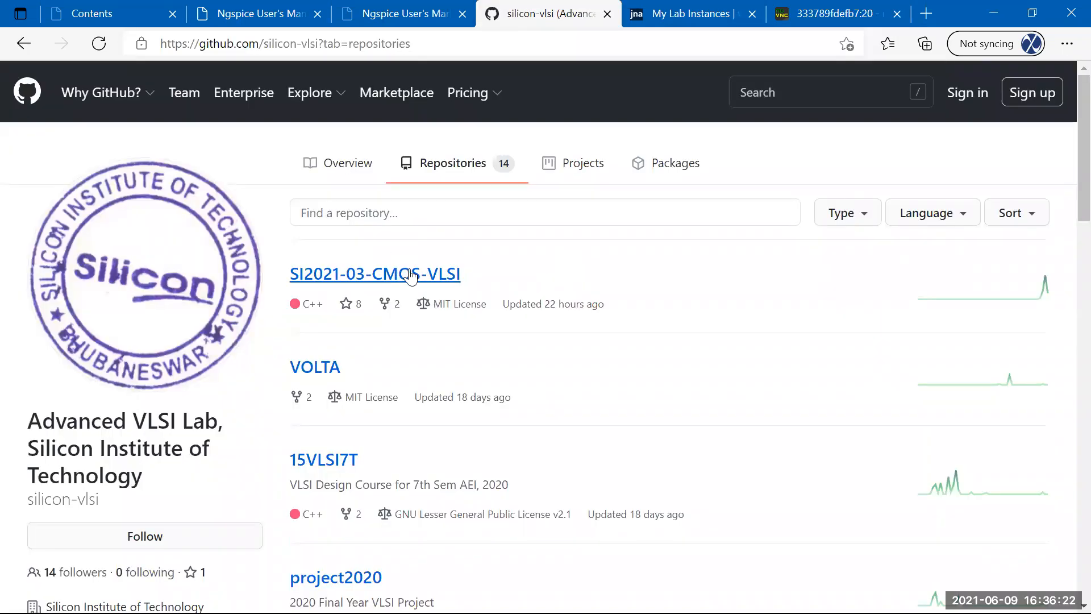
# Open the SI2021-03-CMOS-VLSI repository on GitHub, select its web address, then return to the remote terminal.
pyautogui.click(366, 275)
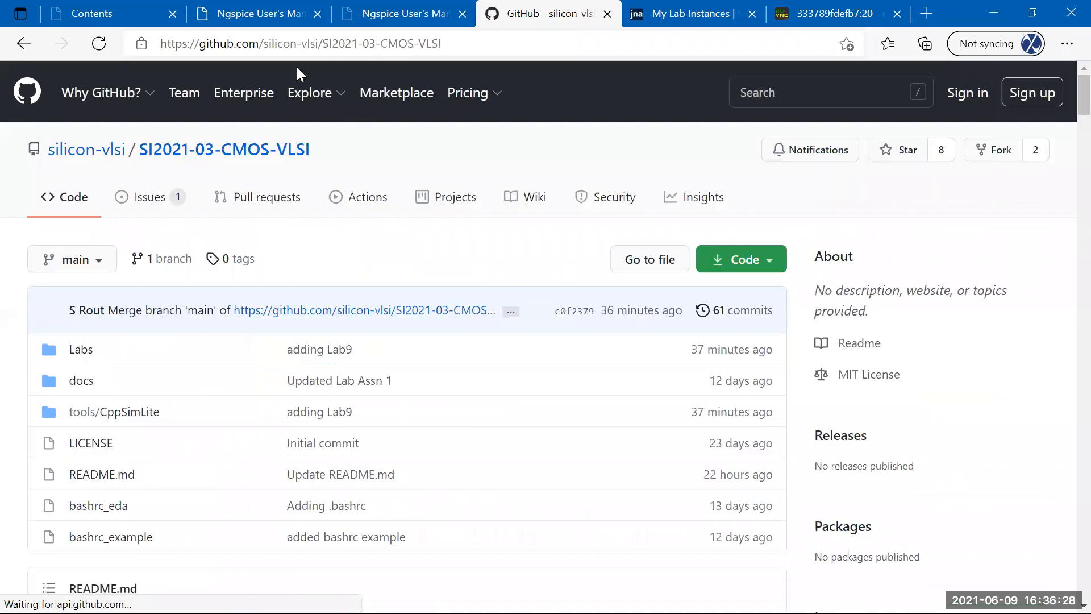
pyautogui.moveTo(160, 44); pyautogui.dragTo(458, 51)
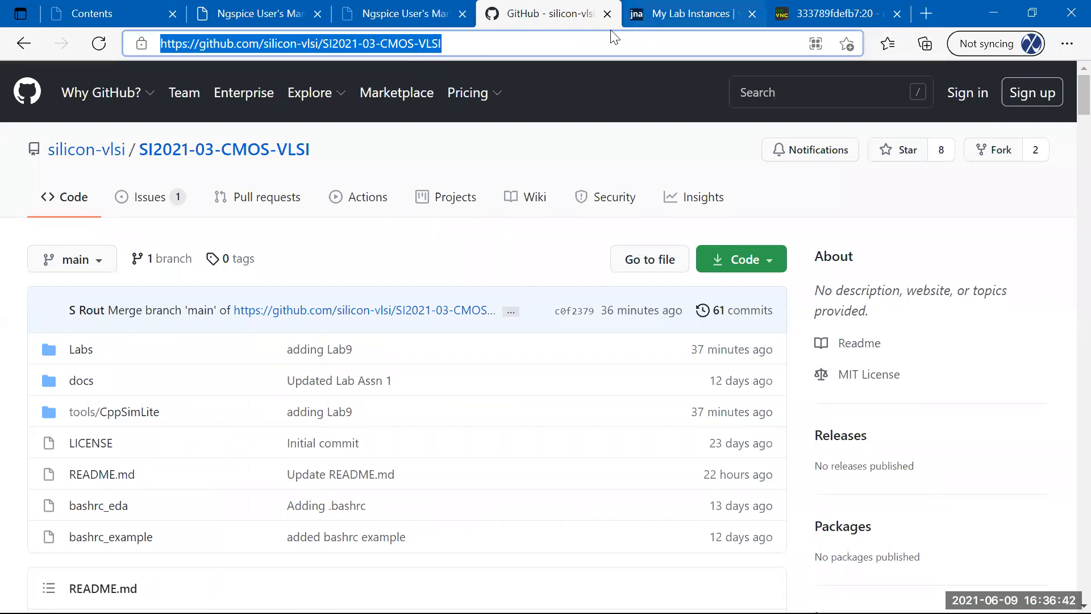
pyautogui.click(834, 13)
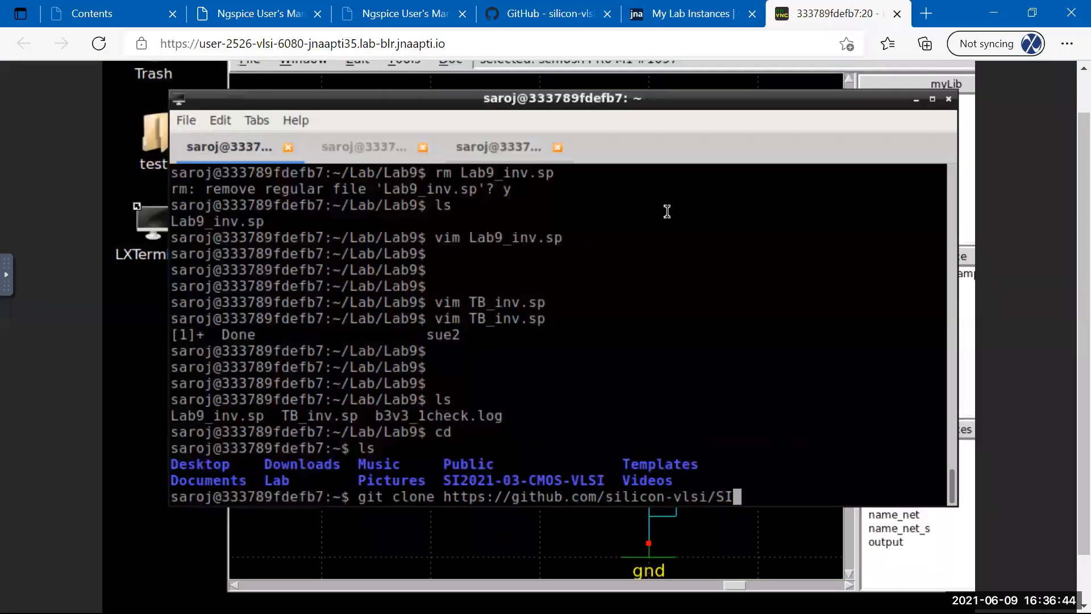
# Clear the unfinished clone command and list the home folder with ls.
pyautogui.press('BackSpace')
pyautogui.press('BackSpace')
pyautogui.press('BackSpace')
pyautogui.press('BackSpace')
pyautogui.press('BackSpace')
pyautogui.press('BackSpace')
pyautogui.press('BackSpace')
pyautogui.press('BackSpace')
pyautogui.press('BackSpace')
pyautogui.press('BackSpace')
pyautogui.press('BackSpace')
pyautogui.press('BackSpace')
pyautogui.press('BackSpace')
pyautogui.press('BackSpace')
pyautogui.press('BackSpace')
pyautogui.press('BackSpace')
pyautogui.press('BackSpace')
pyautogui.press('BackSpace')
pyautogui.press('BackSpace')
pyautogui.press('BackSpace')
pyautogui.press('BackSpace')
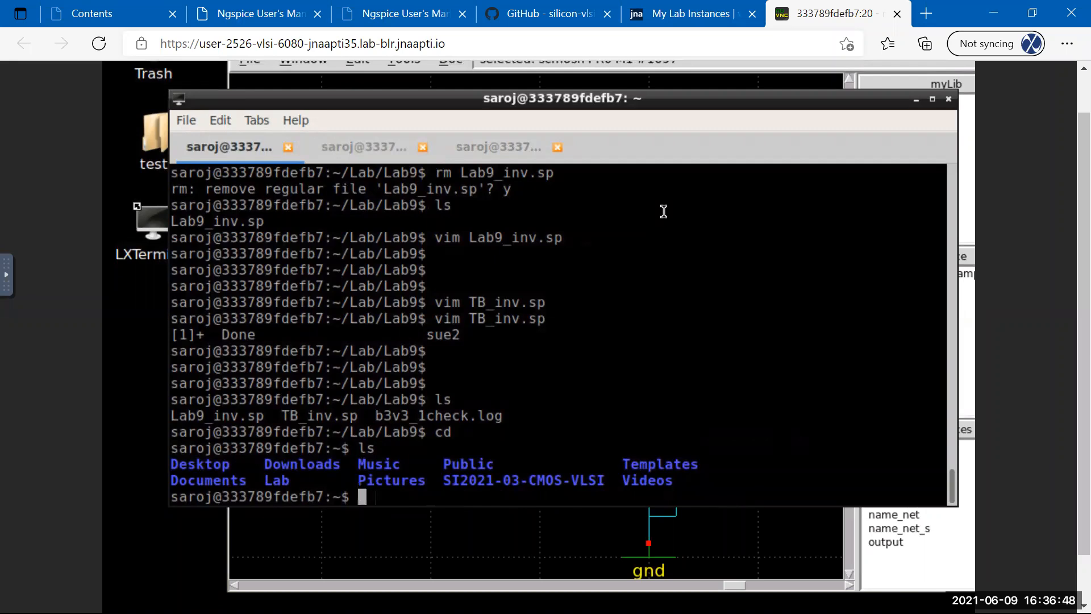
pyautogui.write('ls')
pyautogui.press('Return')
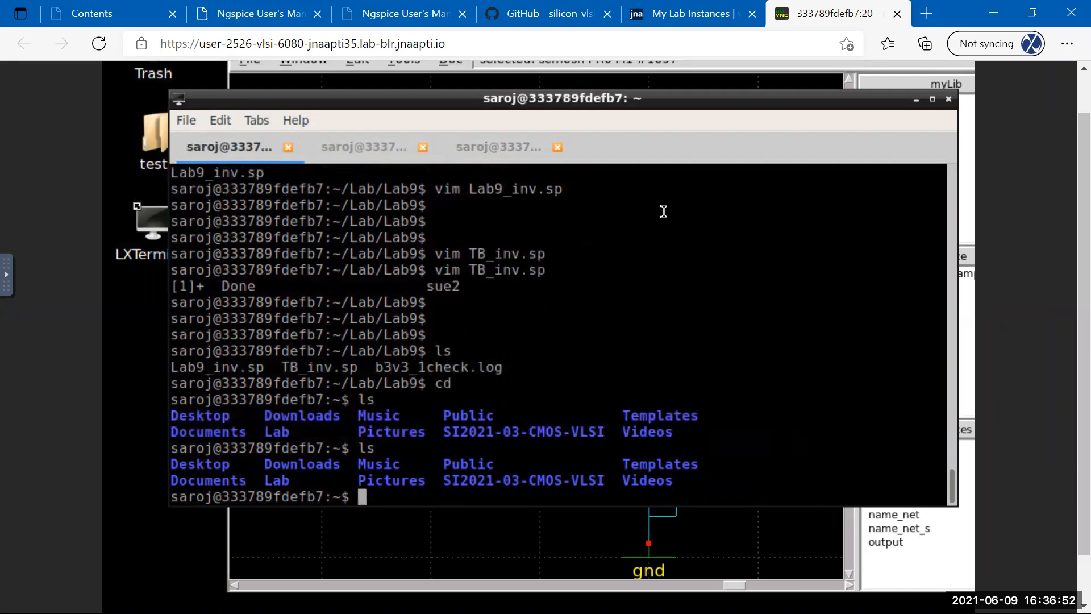
# Change into the SI2021-03-CMOS-VLSI folder and list its contents.
pyautogui.write('cd SI')
pyautogui.press('Tab')
pyautogui.press('Return')
pyautogui.write('ls')
pyautogui.press('Return')
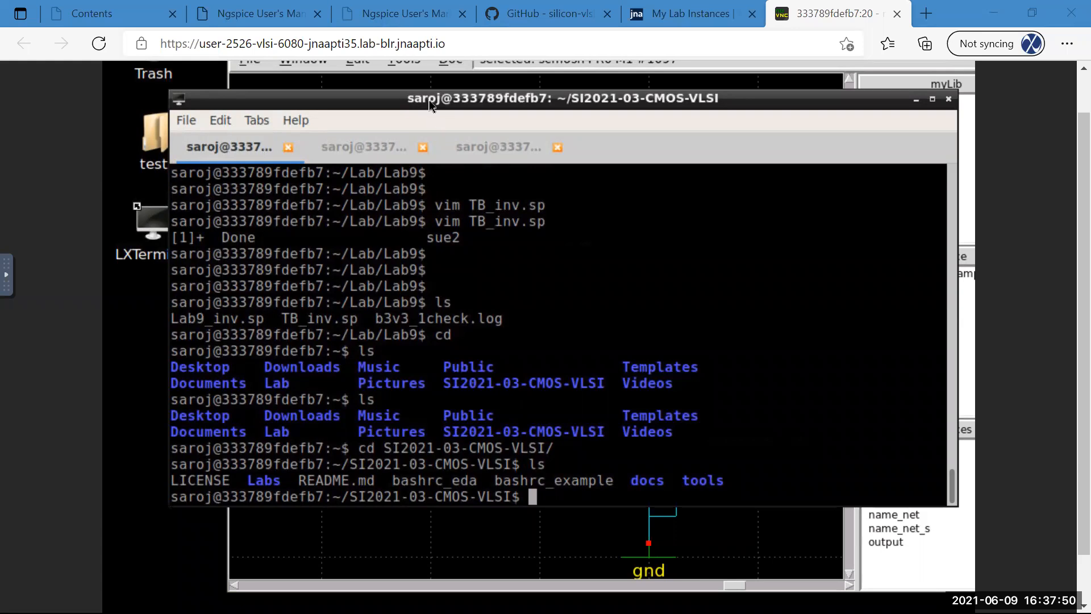
# Move the terminal window up and left and return to the home folder with cd.
pyautogui.moveTo(428, 101); pyautogui.dragTo(391, 89)
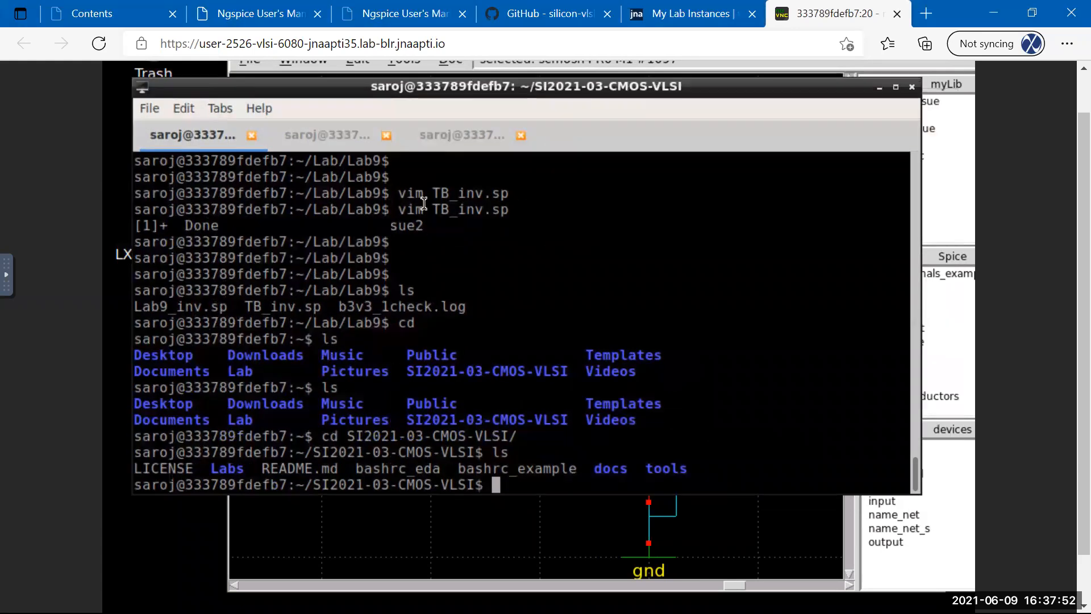
pyautogui.write('cd')
pyautogui.press('Return')
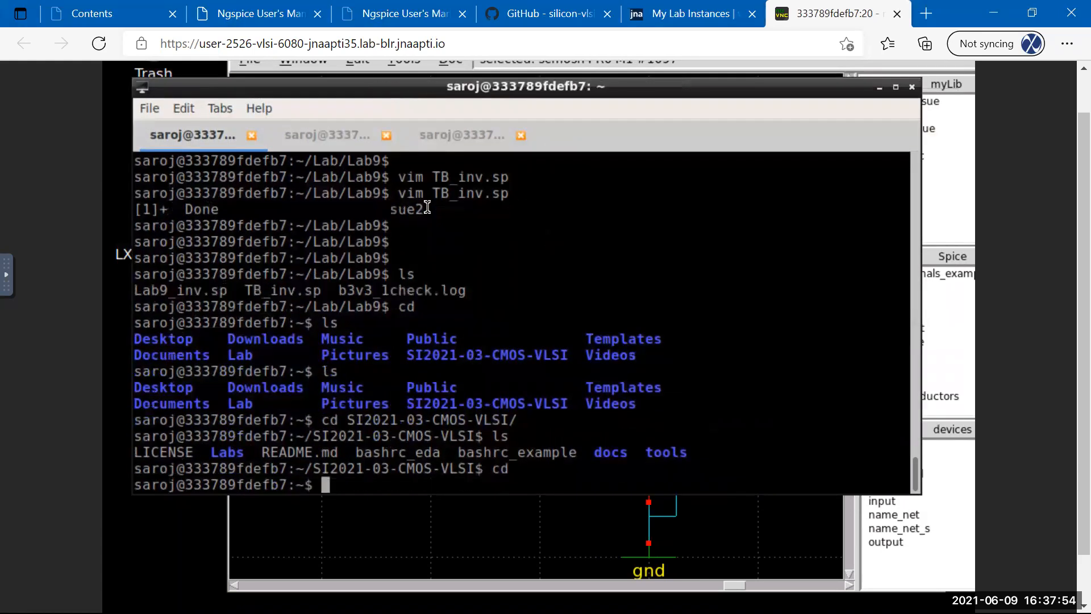
pyautogui.write('git clone ht')
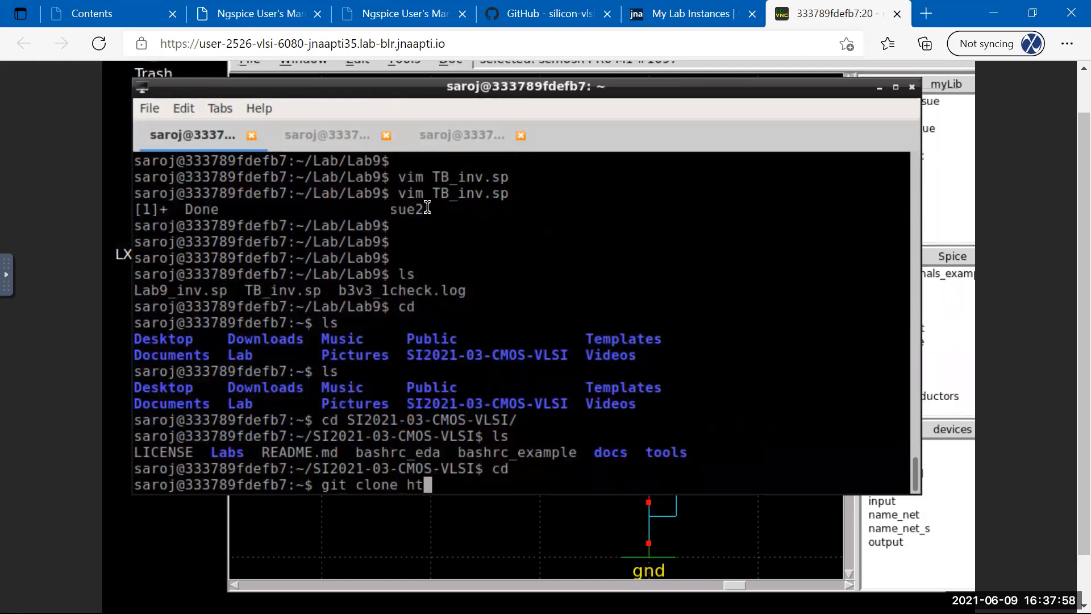
pyautogui.write('tps:')
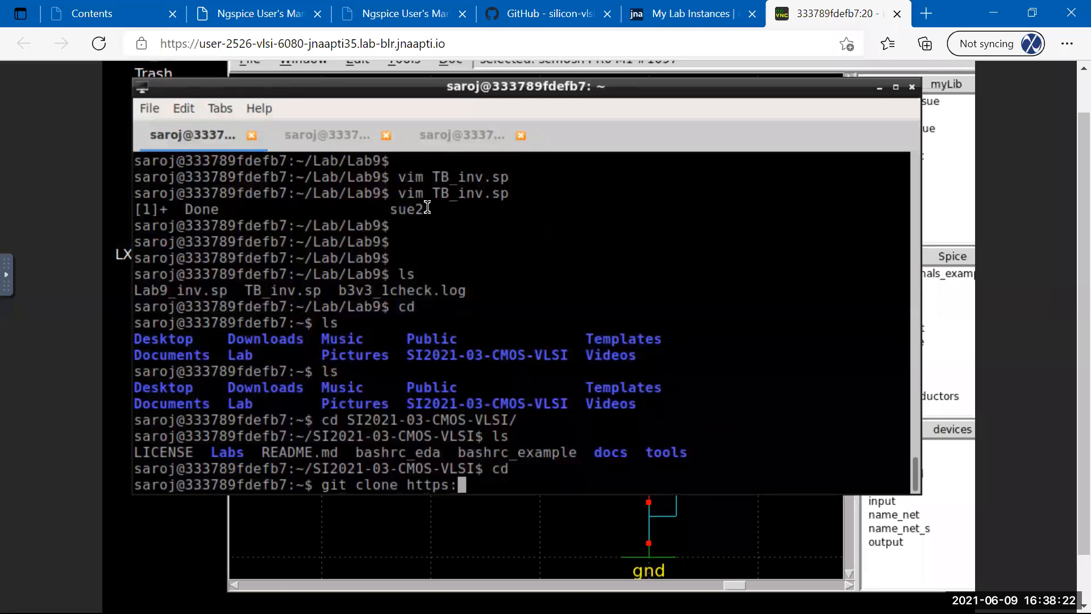
pyautogui.press('BackSpace')
pyautogui.press('BackSpace')
pyautogui.press('BackSpace')
pyautogui.press('BackSpace')
pyautogui.press('BackSpace')
pyautogui.press('BackSpace')
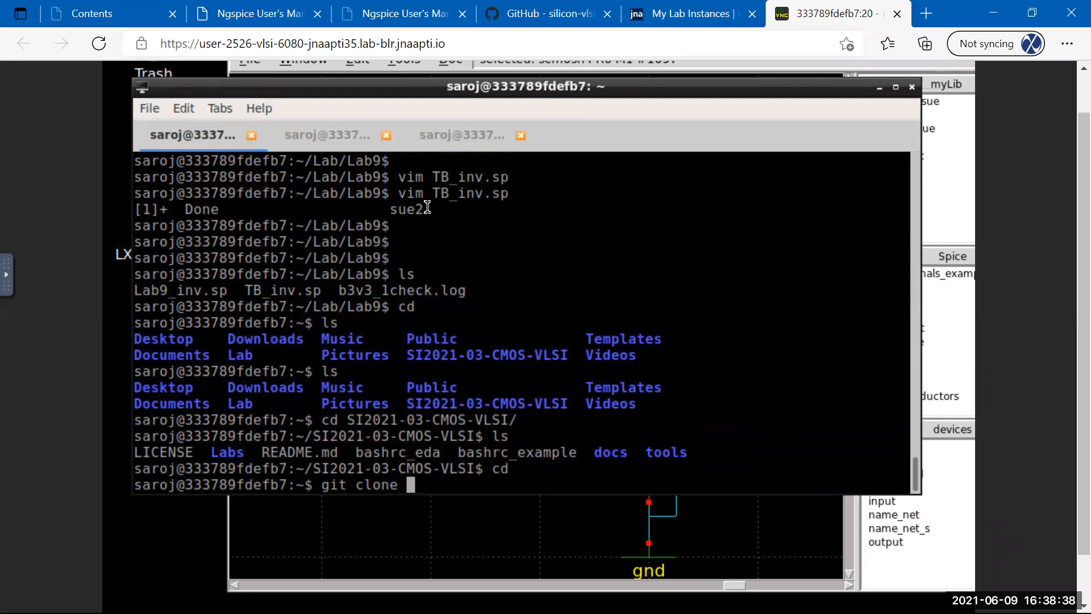
pyautogui.write('https://')
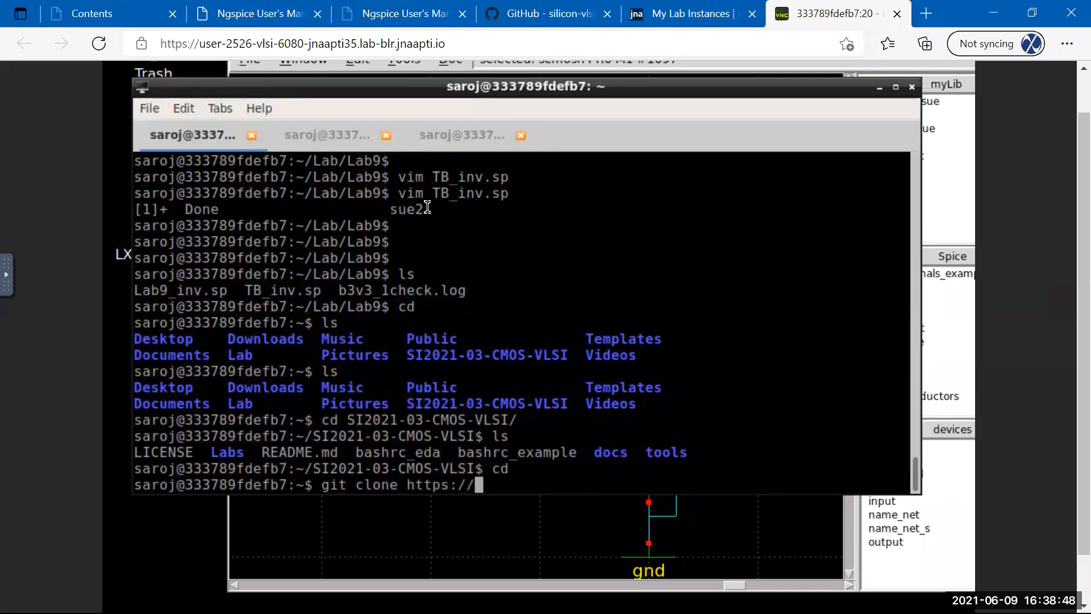
pyautogui.write('github.com/')
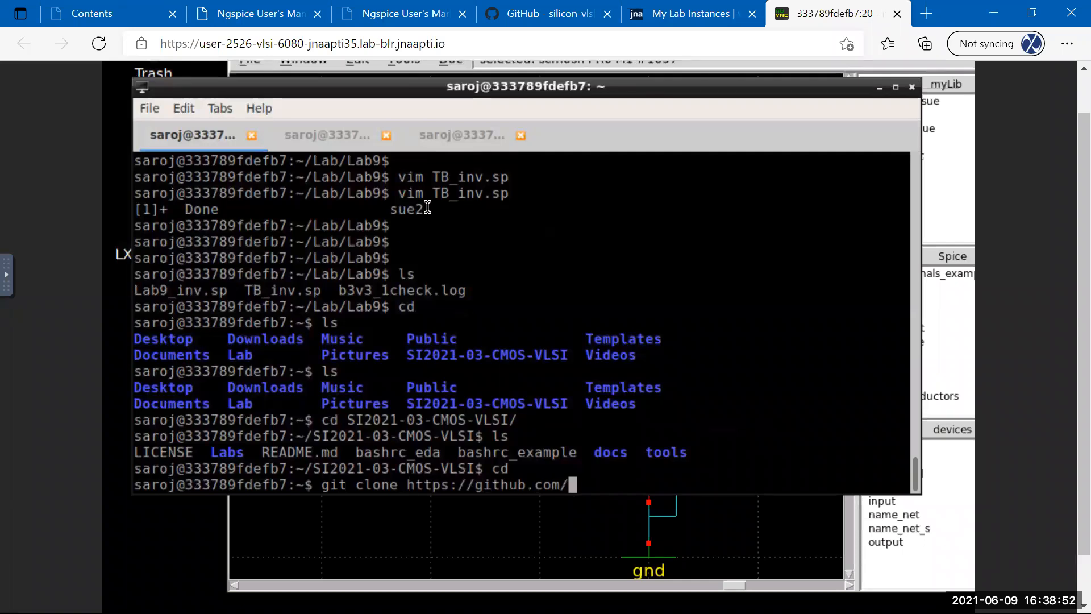
pyautogui.write('accnam/rep')
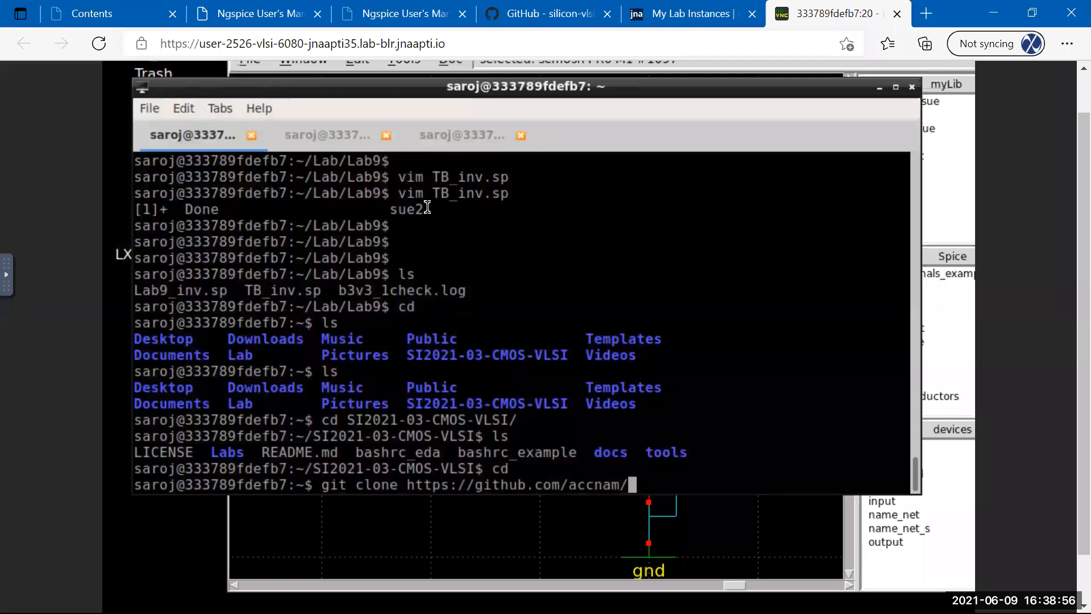
pyautogui.write('oname')
pyautogui.press('Return')
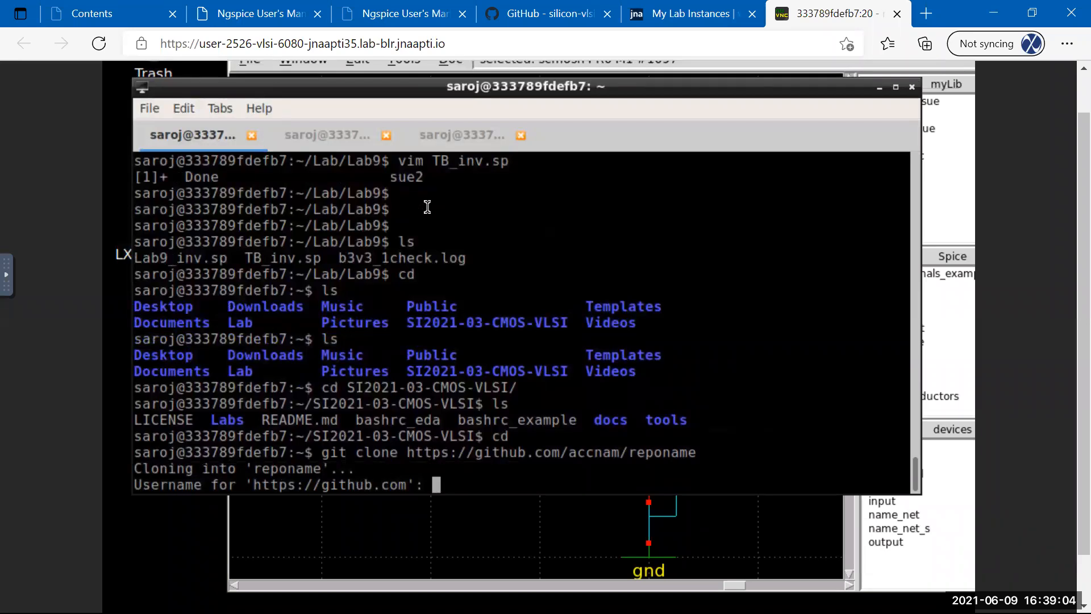
pyautogui.hotkey('ctrl', 'c')
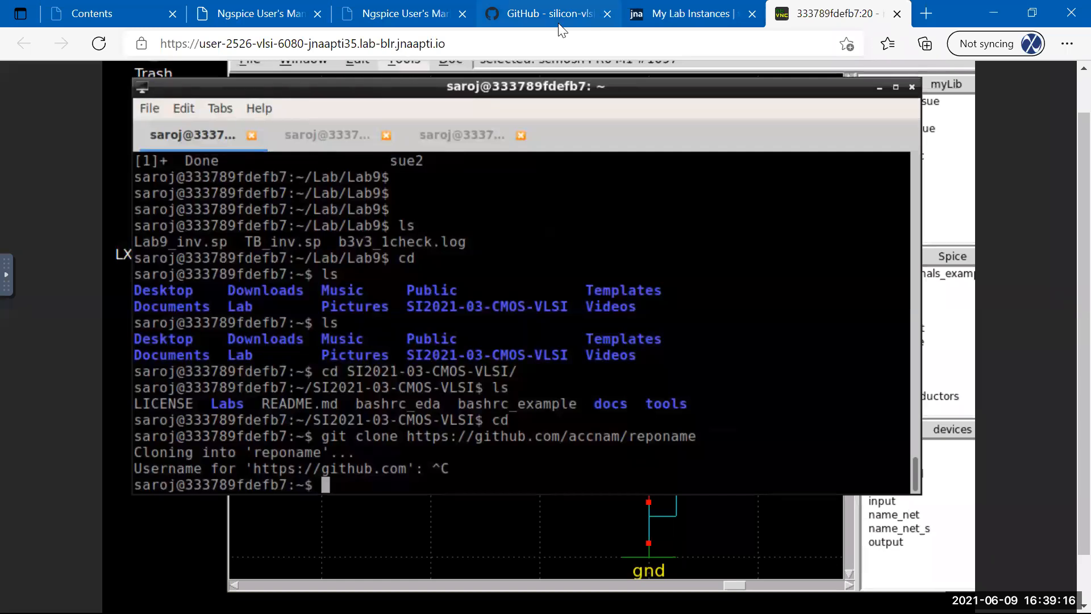
pyautogui.click(545, 14)
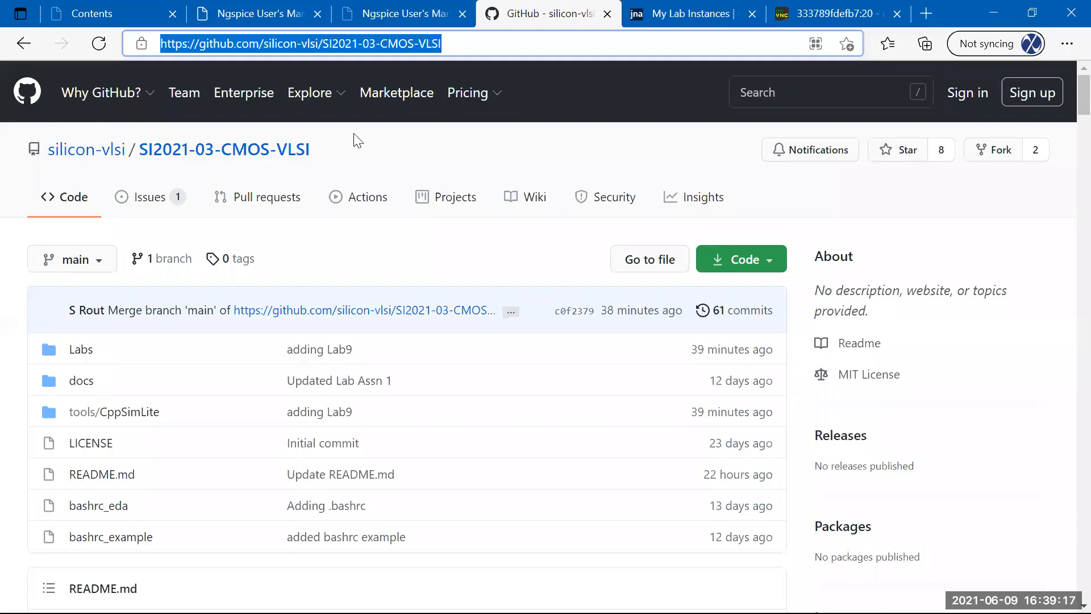
pyautogui.click(370, 234)
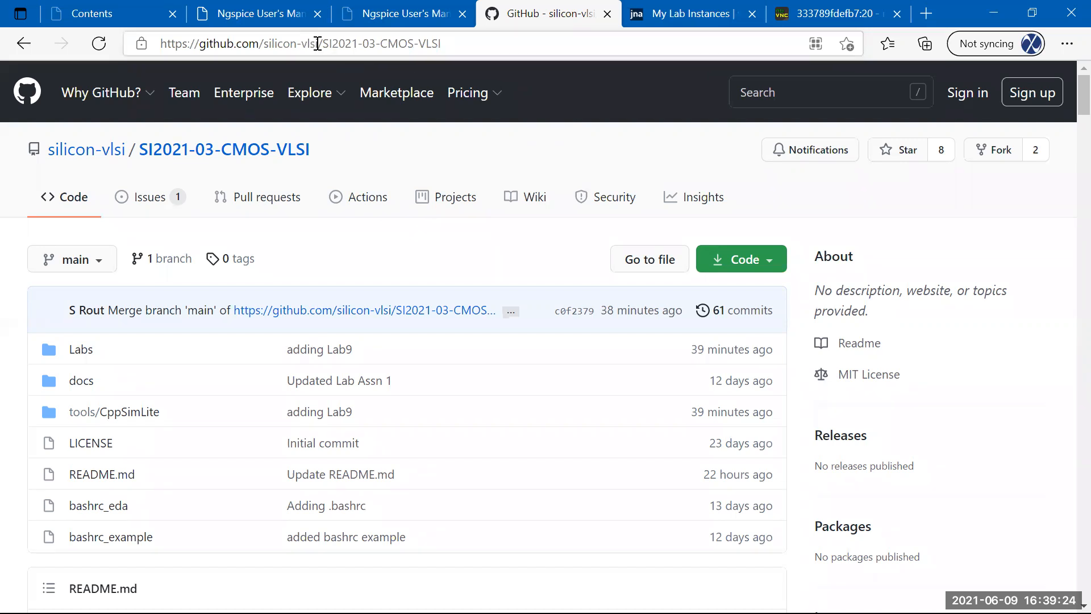
pyautogui.moveTo(266, 51); pyautogui.dragTo(437, 46)
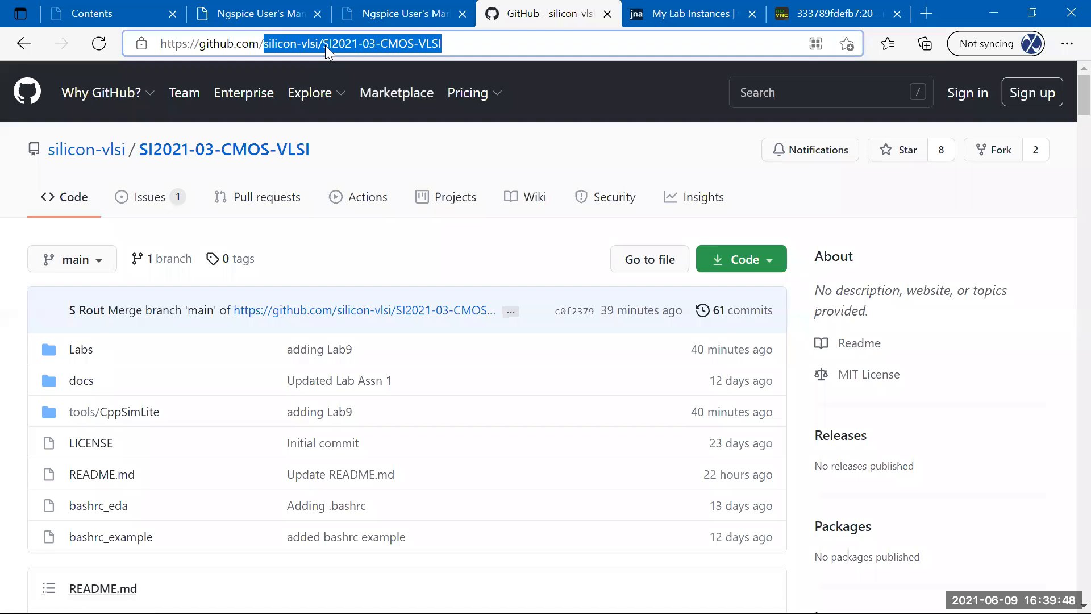
pyautogui.click(798, 14)
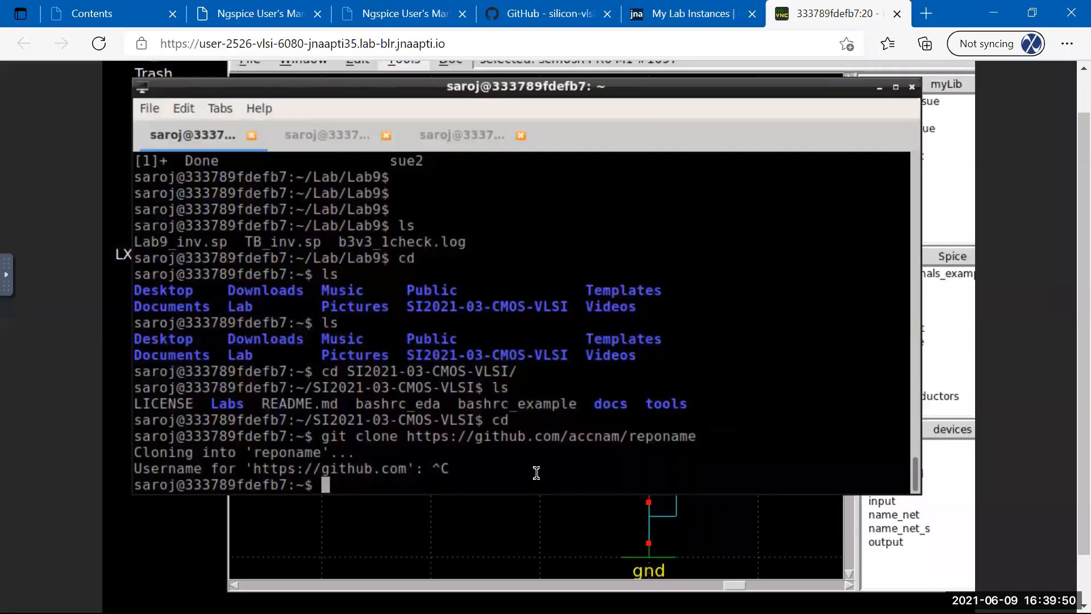
pyautogui.moveTo(409, 436)
pyautogui.mouseDown()
pyautogui.moveTo(569, 463)
pyautogui.moveTo(511, 471)
pyautogui.moveTo(496, 443)
pyautogui.mouseUp()
pyautogui.click(503, 456)
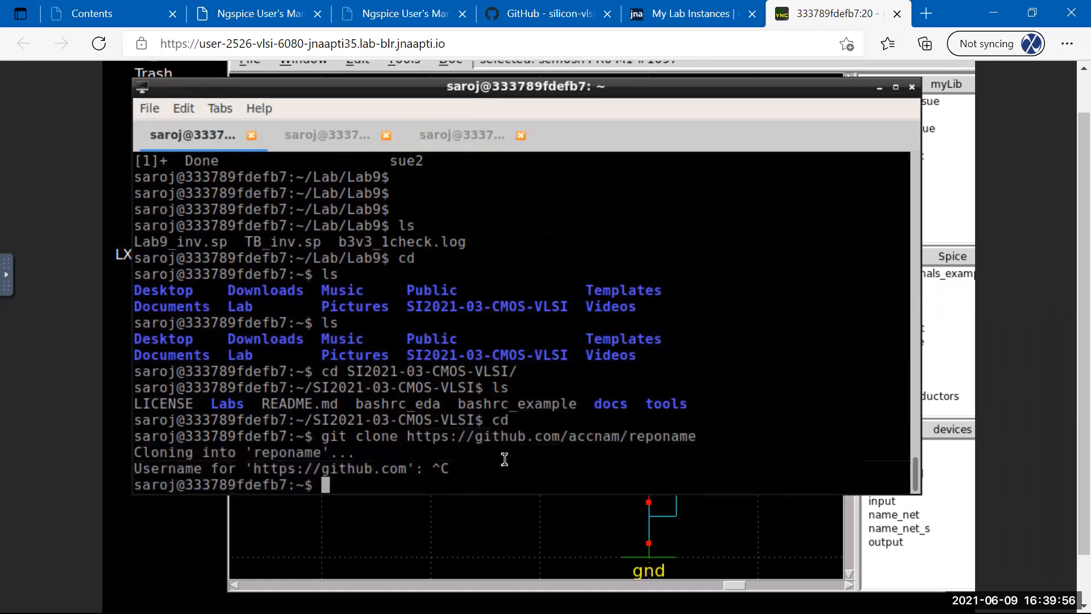
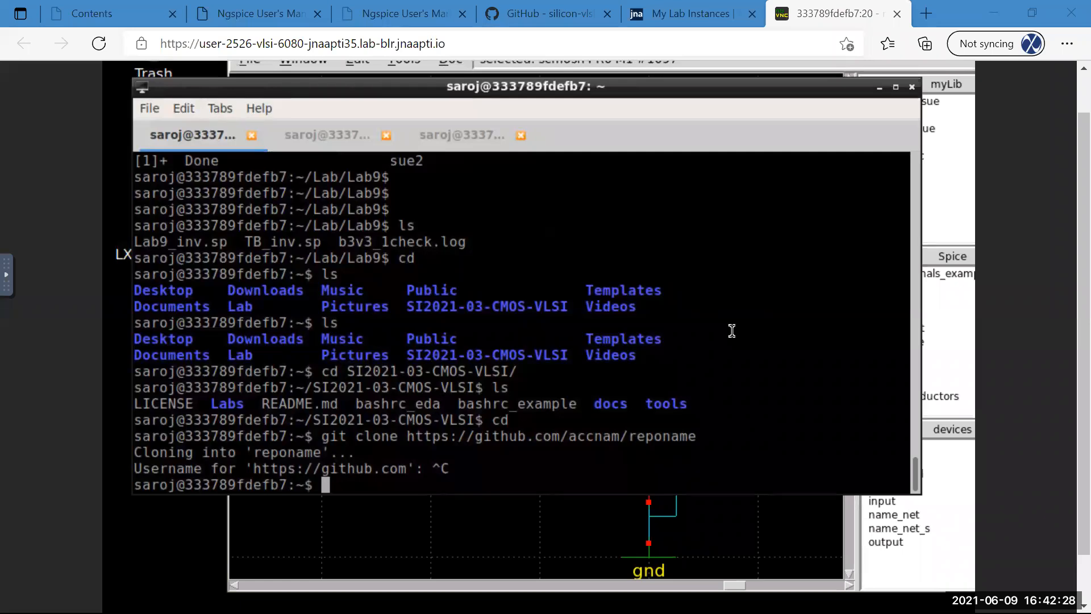
# Erase the half-typed 'cd S' and list the home directory with ls.
pyautogui.click(459, 473)
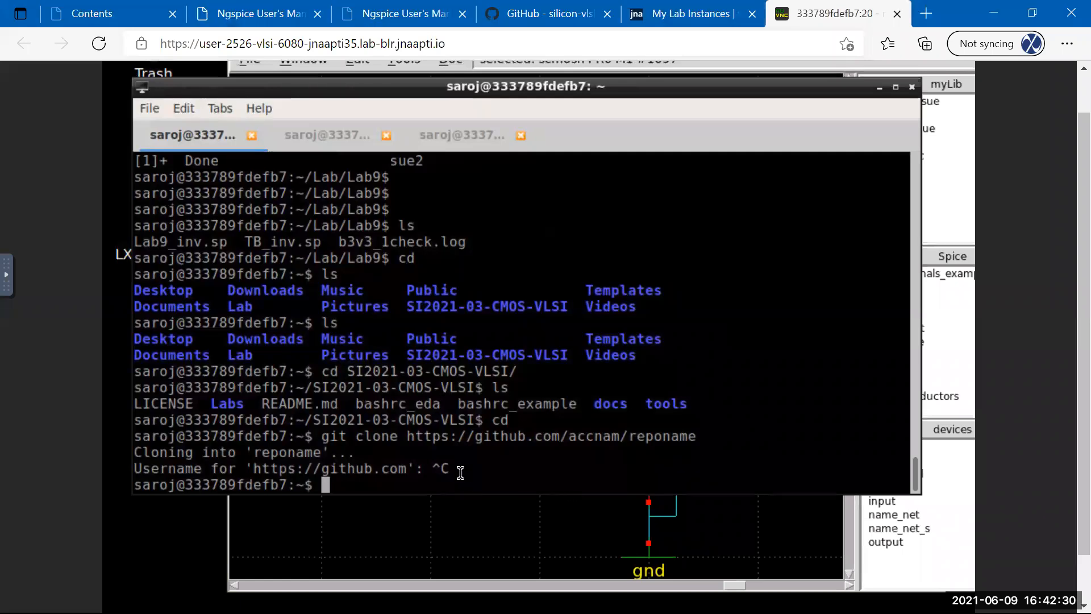
pyautogui.write('cd S')
pyautogui.press('BackSpace')
pyautogui.press('BackSpace')
pyautogui.press('BackSpace')
pyautogui.press('BackSpace')
pyautogui.write('ls')
pyautogui.press('Return')
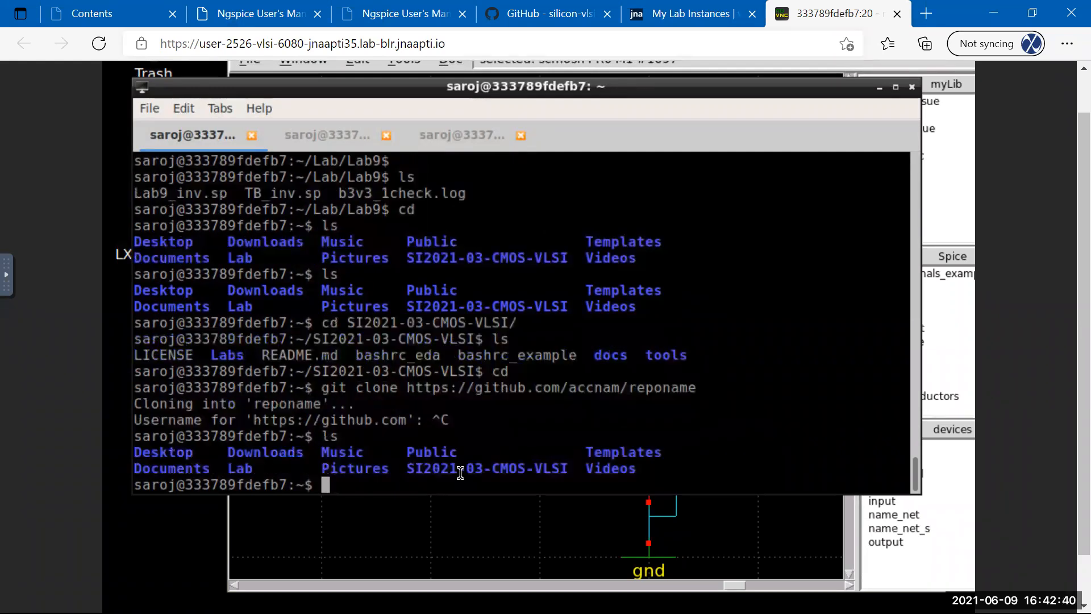
# Enter the SI2021-03-CMOS-VLSI folder with tab completion and list its contents.
pyautogui.write('cd SI')
pyautogui.press('Tab')
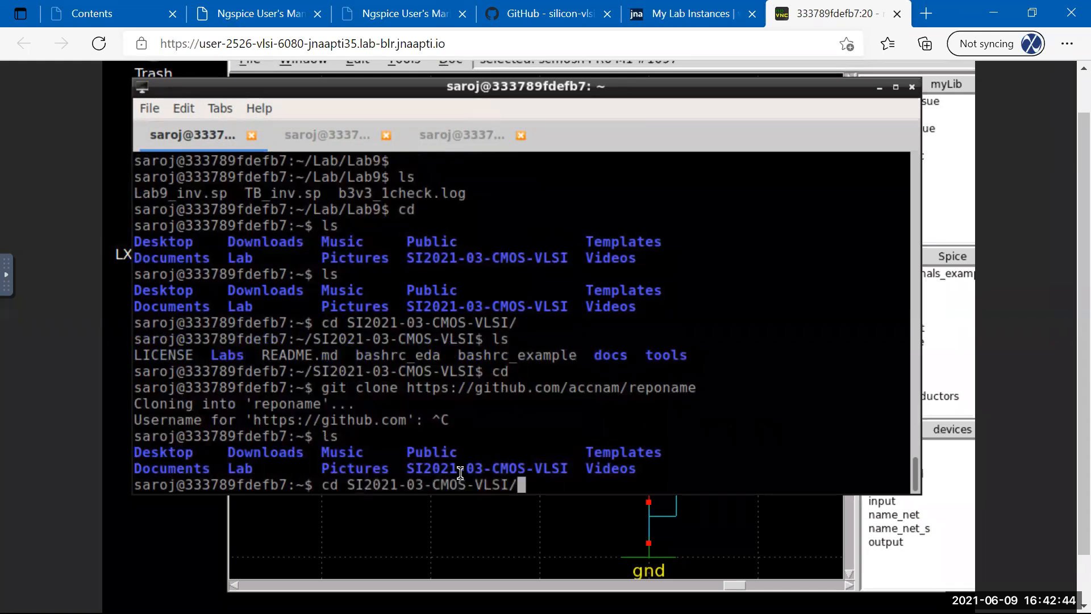
pyautogui.press('Return')
pyautogui.write('ls')
pyautogui.press('Return')
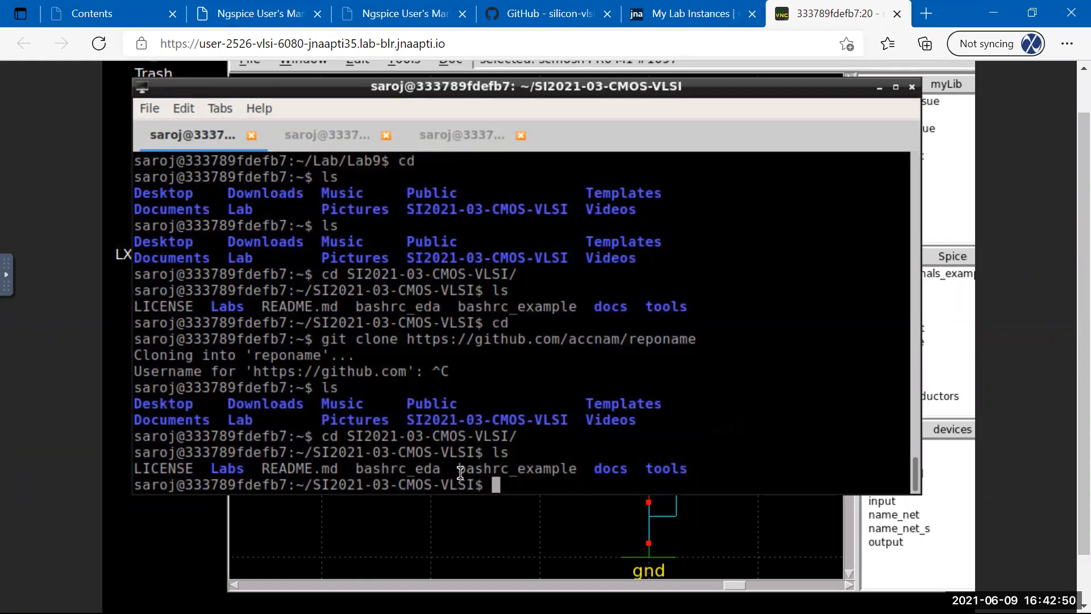
# Abandon a mkdir command and start typing 'cp -rf' instead.
pyautogui.write('mkdir')
pyautogui.press('BackSpace')
pyautogui.press('BackSpace')
pyautogui.press('BackSpace')
pyautogui.press('BackSpace')
pyautogui.press('BackSpace')
pyautogui.press('BackSpace')
pyautogui.write('cp -rf')
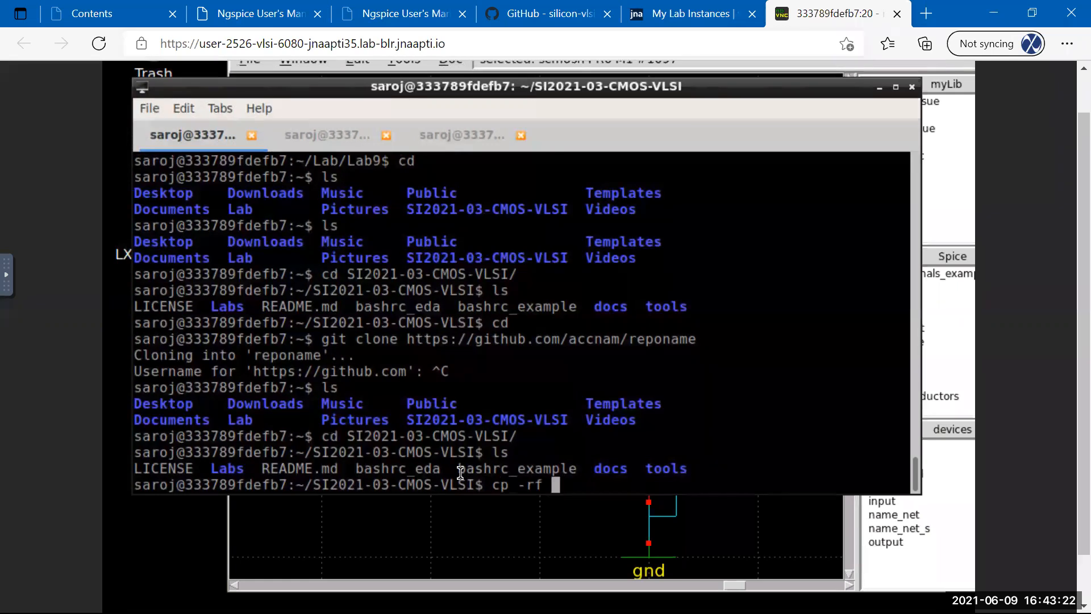
# Copy Lab9 with 'cp -rf $HOME/Lab/Lab9 .' and confirm Lab9 appears in the ls listing.
pyautogui.write('~')
pyautogui.press('BackSpace')
pyautogui.write('$HOME/Lab/')
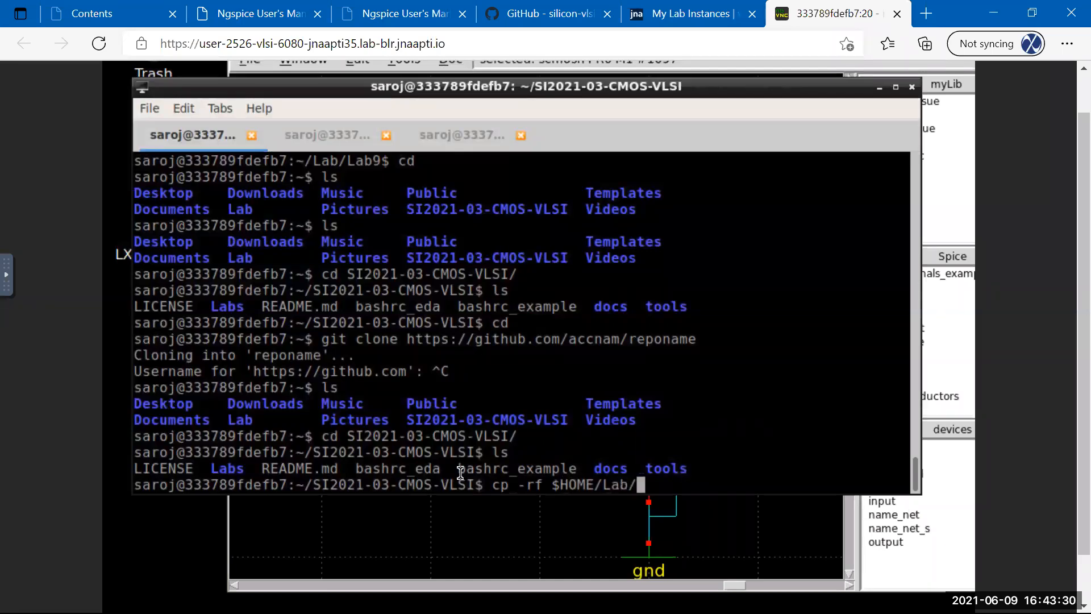
pyautogui.write('Lab9 .')
pyautogui.press('Return')
pyautogui.write('ls')
pyautogui.press('Return')
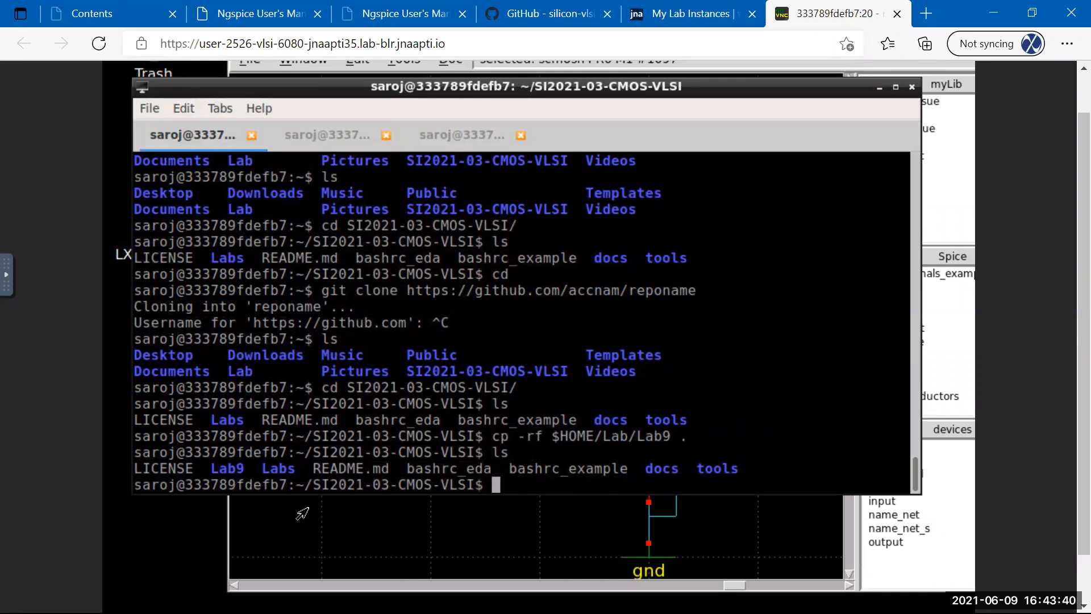
pyautogui.moveTo(213, 467); pyautogui.dragTo(239, 465)
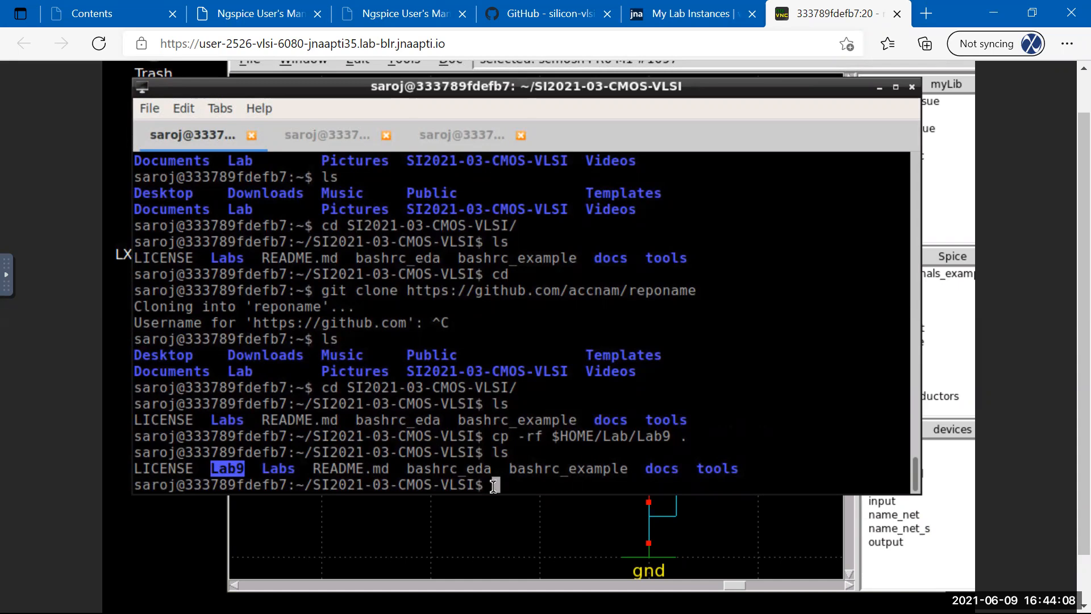
pyautogui.press('Return')
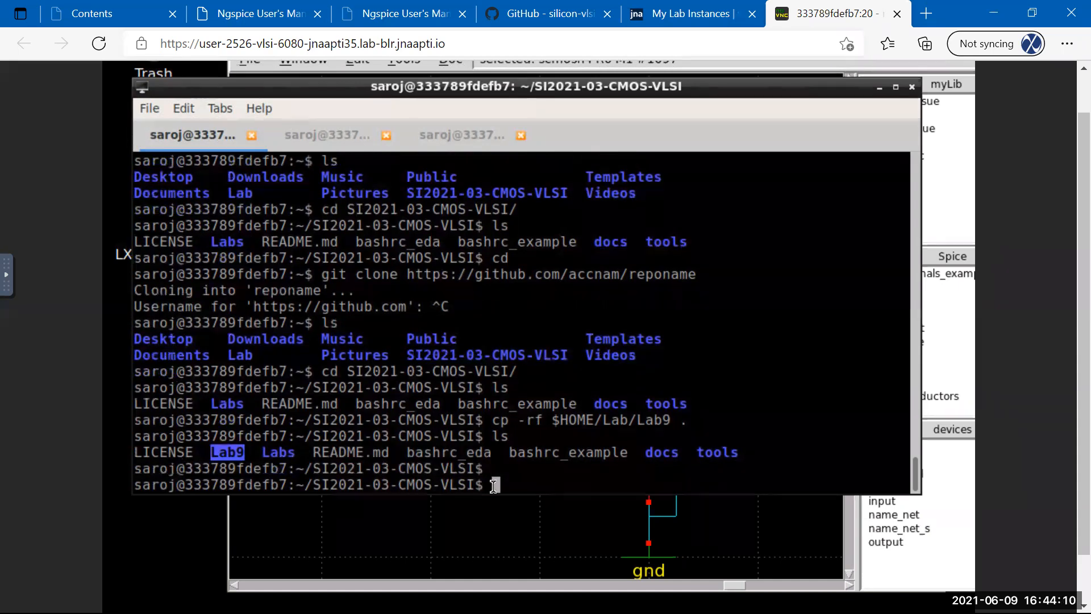
# Stage Lab9 with 'git add Lab9' and commit with 'git commit -m "Lab" -a'.
pyautogui.write('git add Lab9')
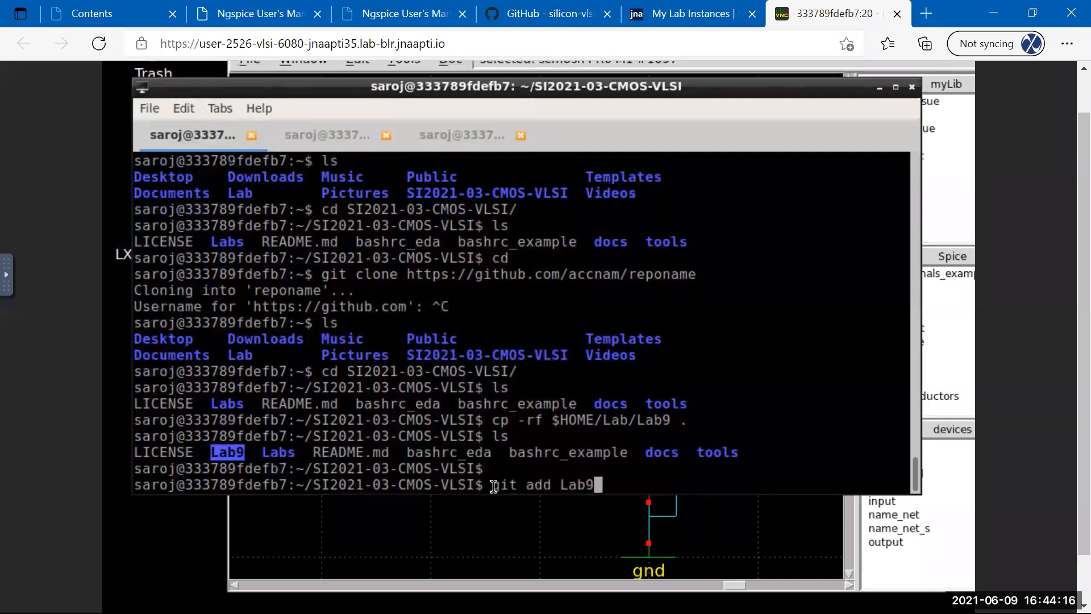
pyautogui.press('Return')
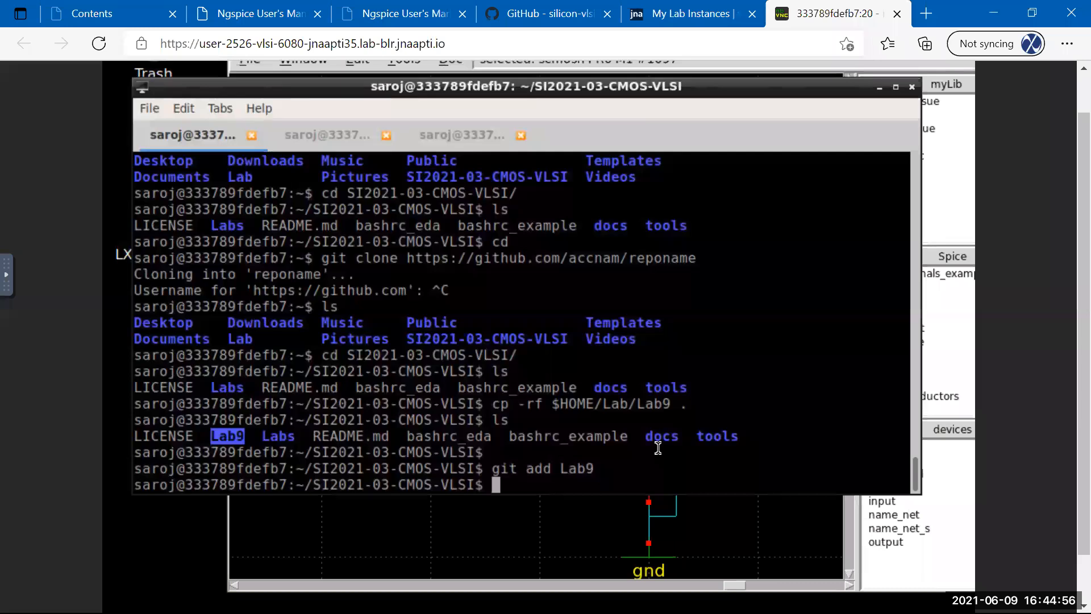
pyautogui.write('git commit')
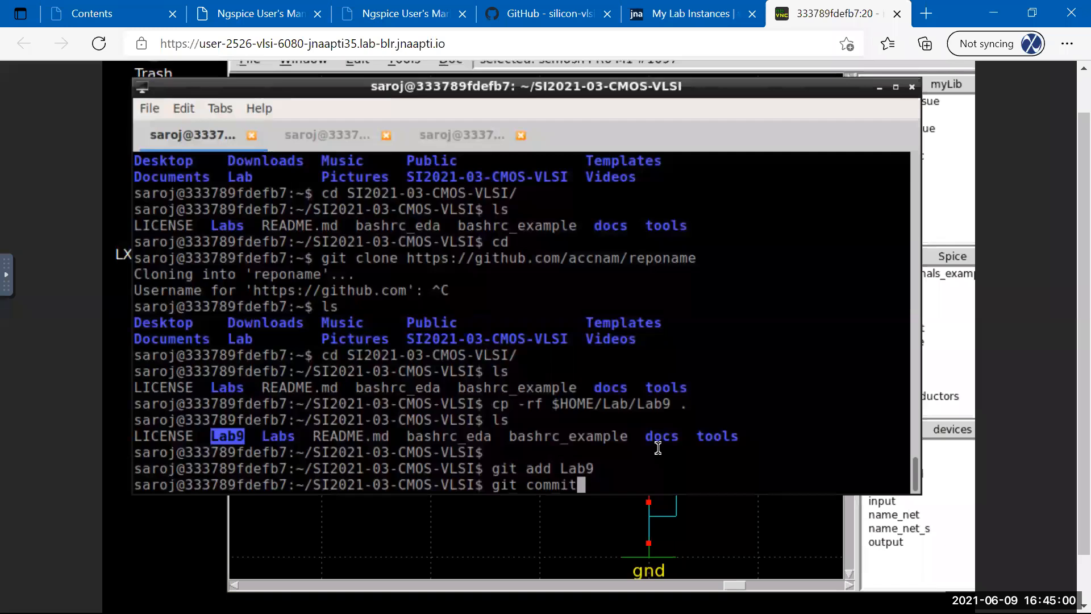
pyautogui.write(' -m "')
pyautogui.press('BackSpace')
pyautogui.write('"added')
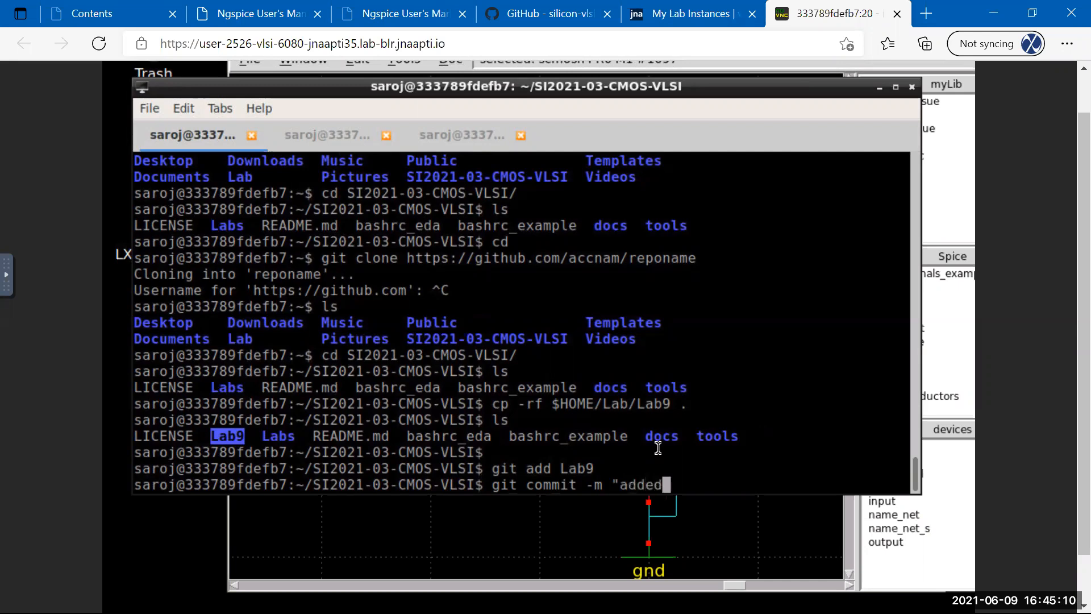
pyautogui.press('BackSpace')
pyautogui.press('BackSpace')
pyautogui.press('BackSpace')
pyautogui.press('BackSpace')
pyautogui.press('BackSpace')
pyautogui.write('Lab" -a')
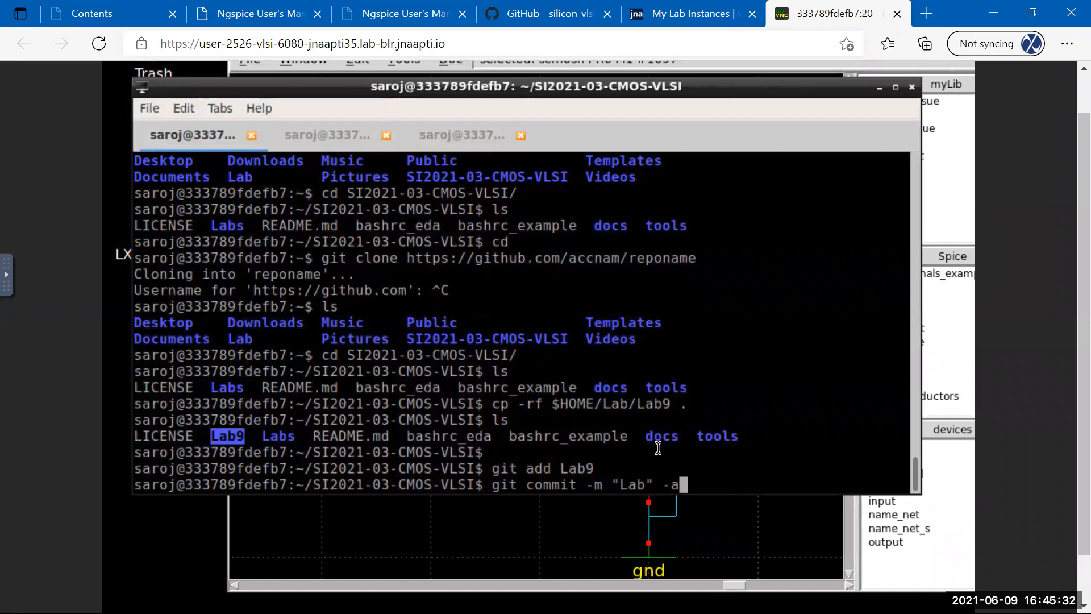
pyautogui.press('Return')
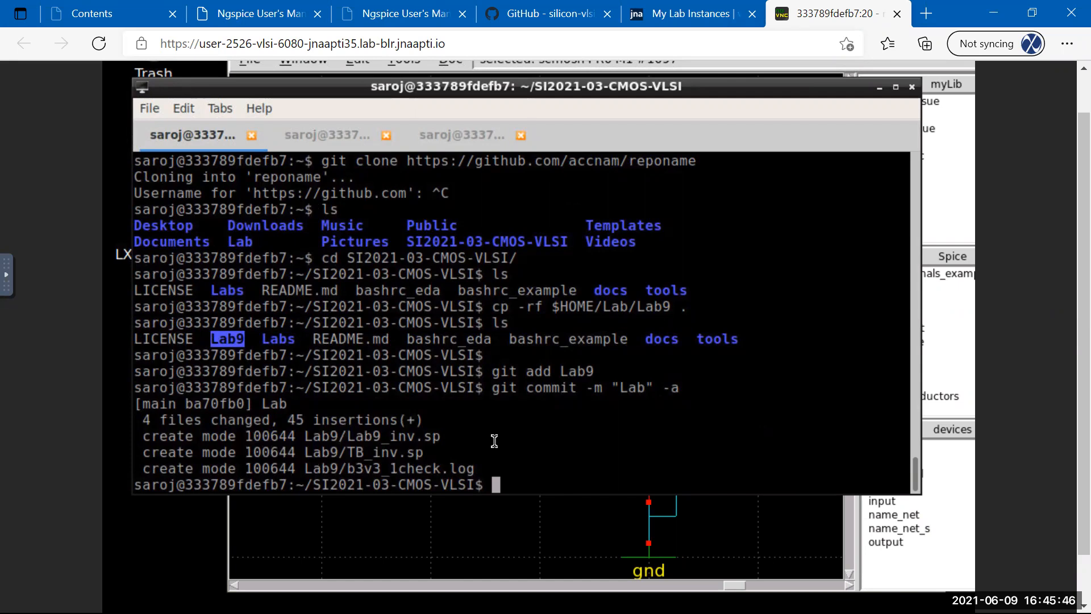
pyautogui.write('git push')
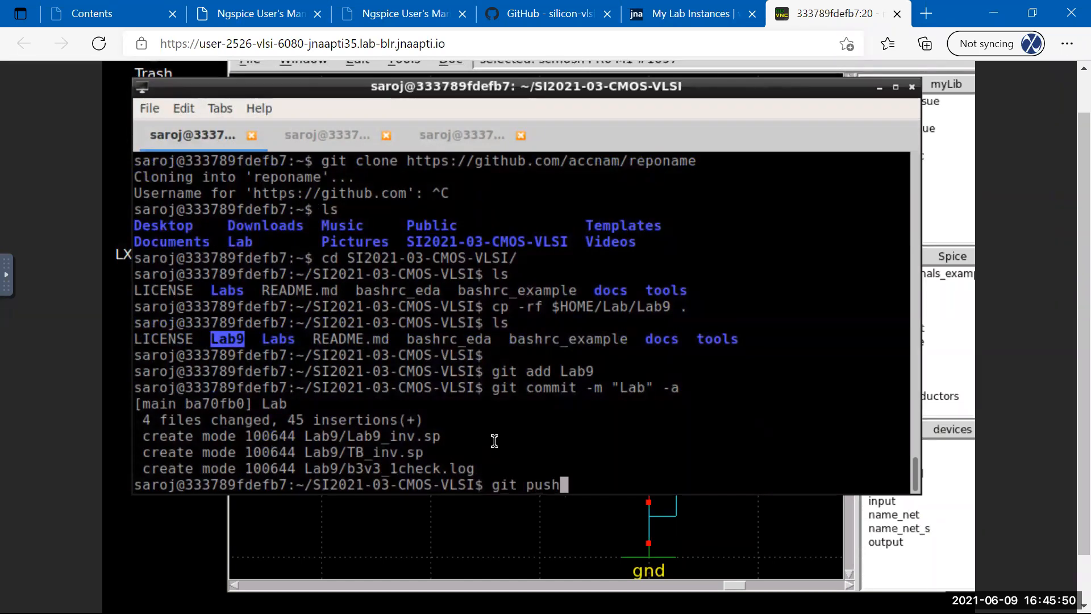
pyautogui.press('Return')
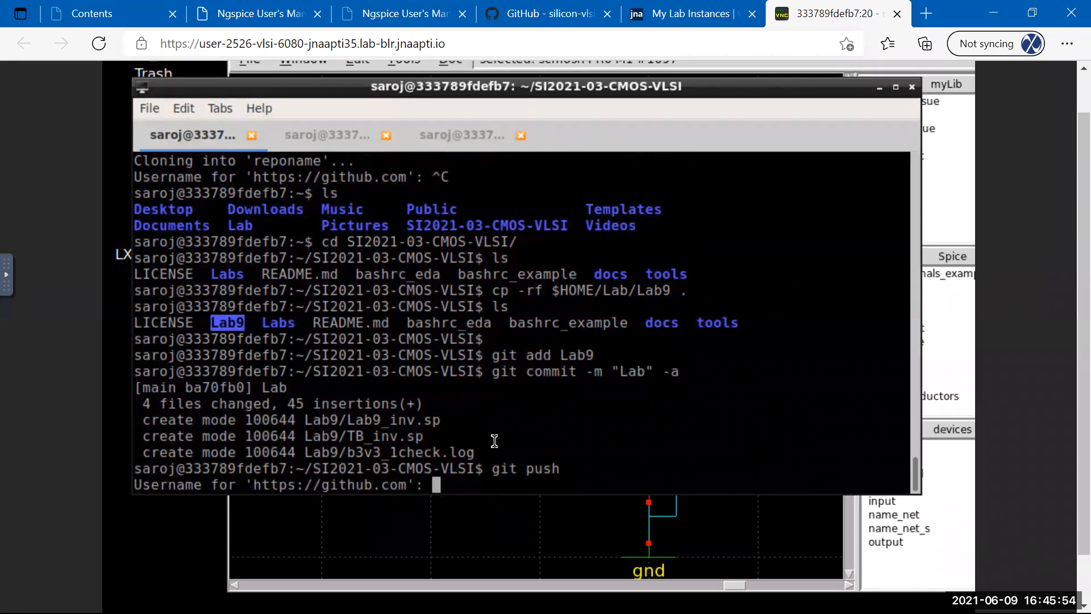
pyautogui.write('silicon')
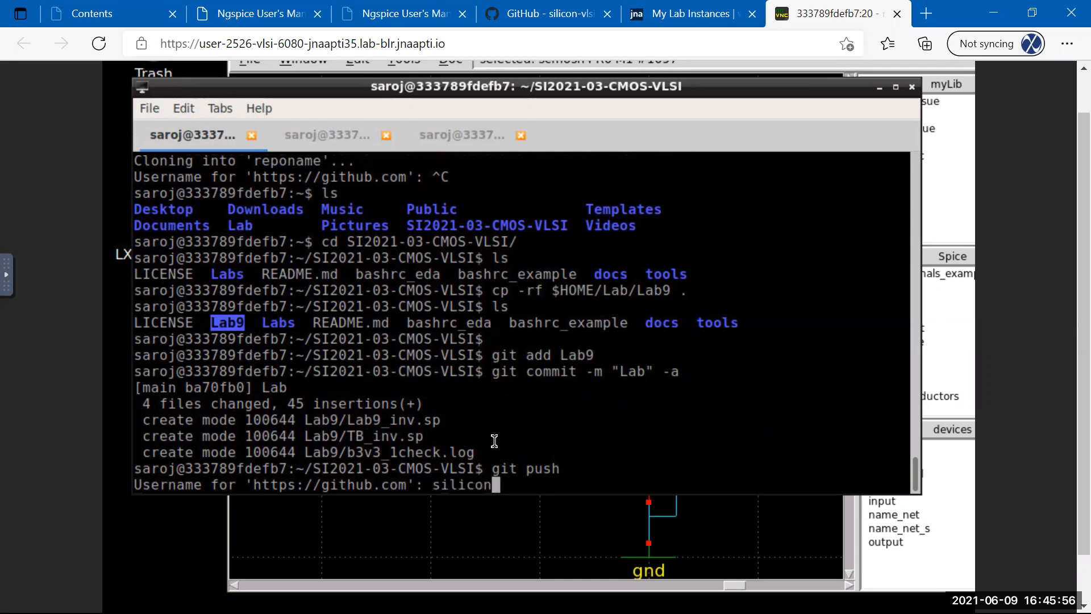
pyautogui.press('BackSpace')
pyautogui.press('BackSpace')
pyautogui.press('BackSpace')
pyautogui.press('BackSpace')
pyautogui.press('BackSpace')
pyautogui.press('BackSpace')
pyautogui.press('BackSpace')
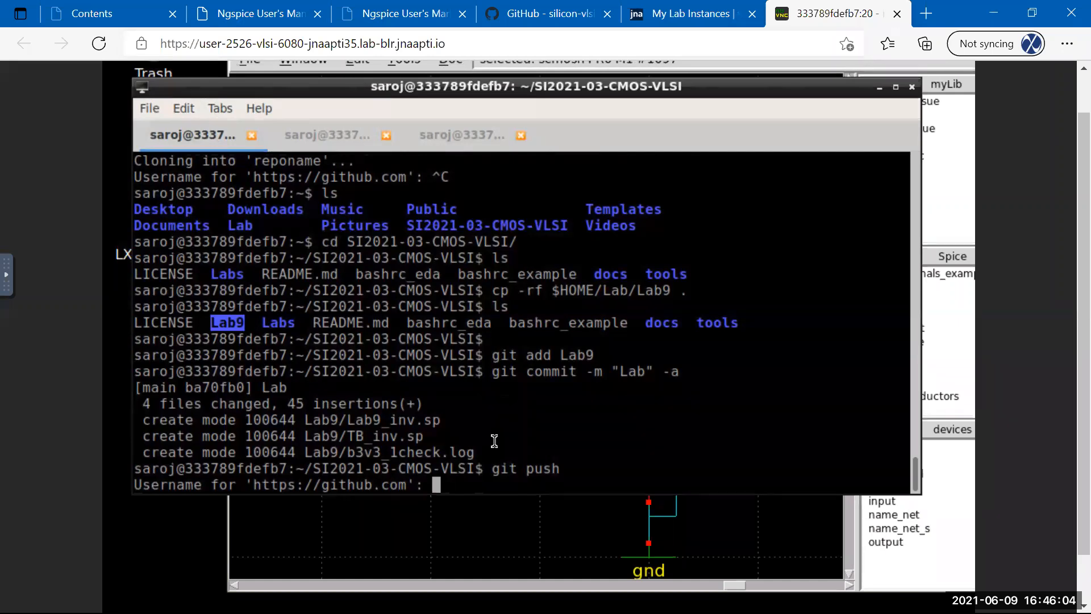
pyautogui.hotkey('ctrl', 'c')
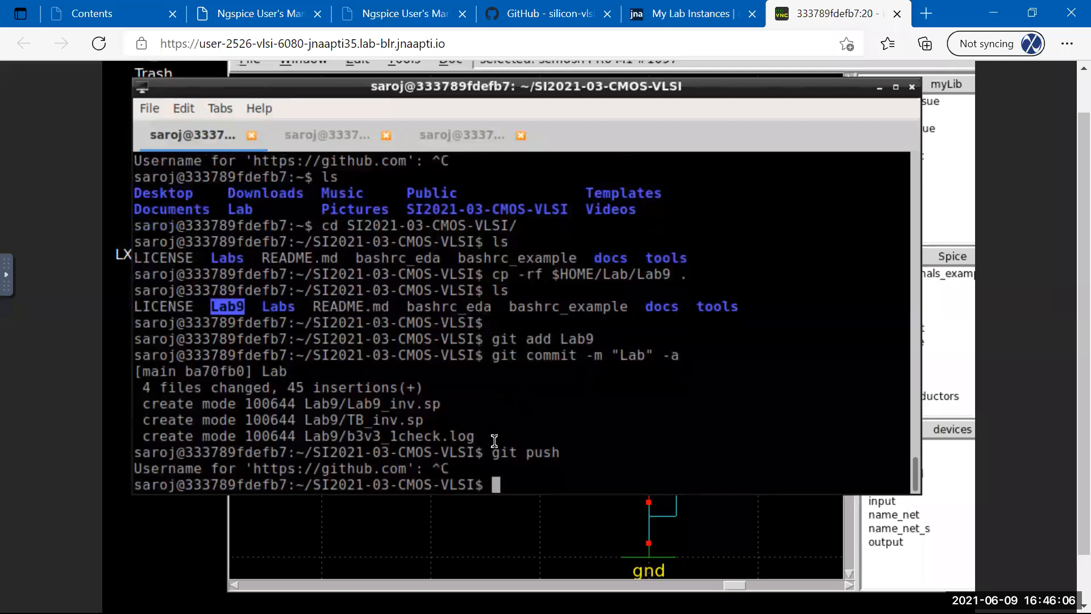
pyautogui.press('Return')
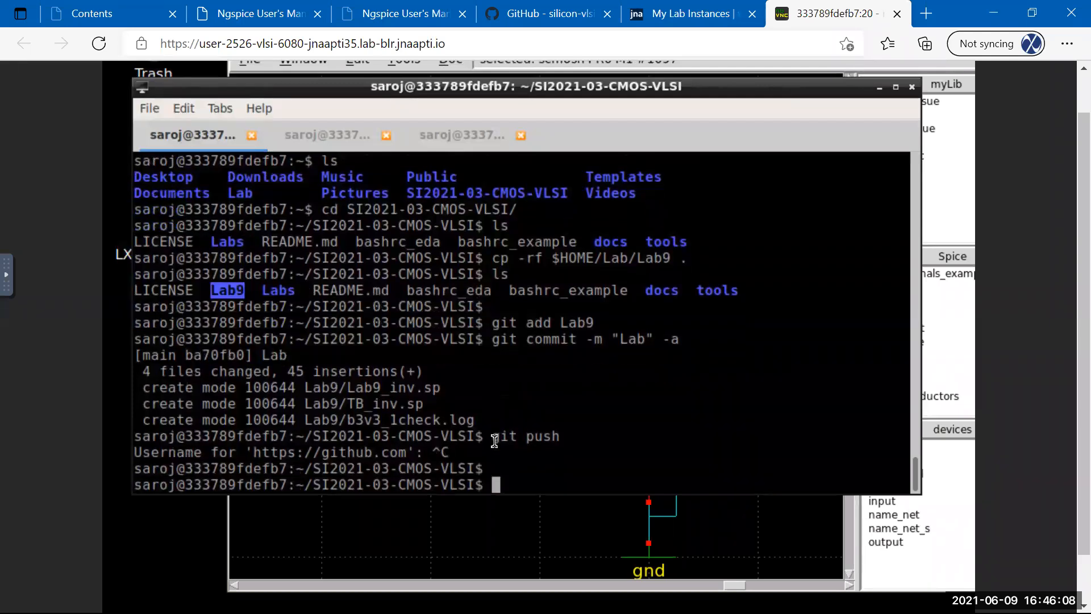
pyautogui.press('Return')
pyautogui.press('Return')
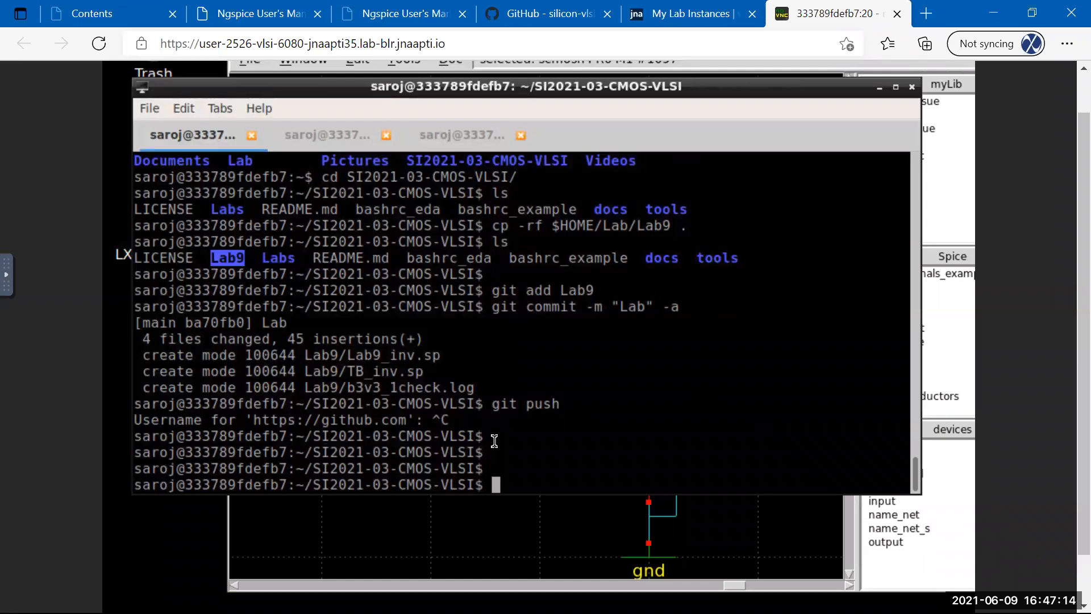
pyautogui.write('gir')
# Run 'git config --global user.name' with the author's full name in quotes.
pyautogui.press('BackSpace')
pyautogui.write('t config ')
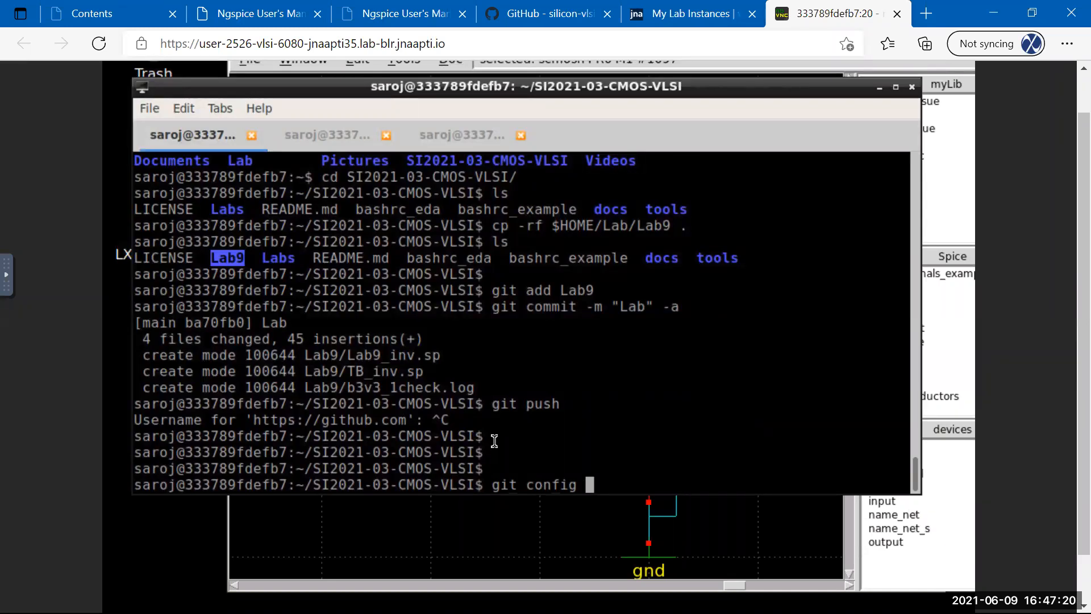
pyautogui.write('--global')
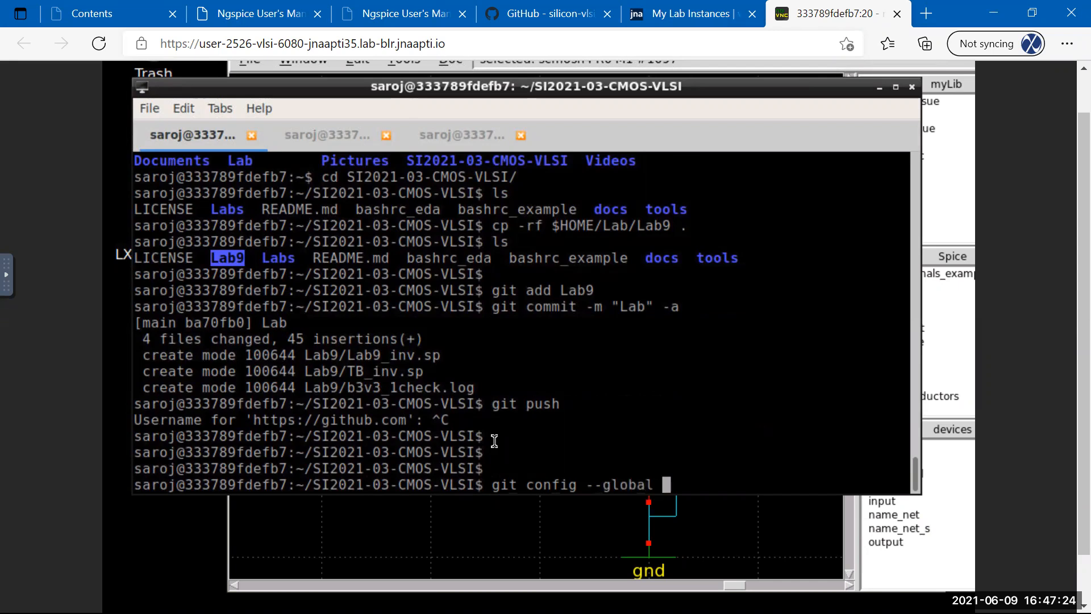
pyautogui.hotkey('alt', 'Tab')
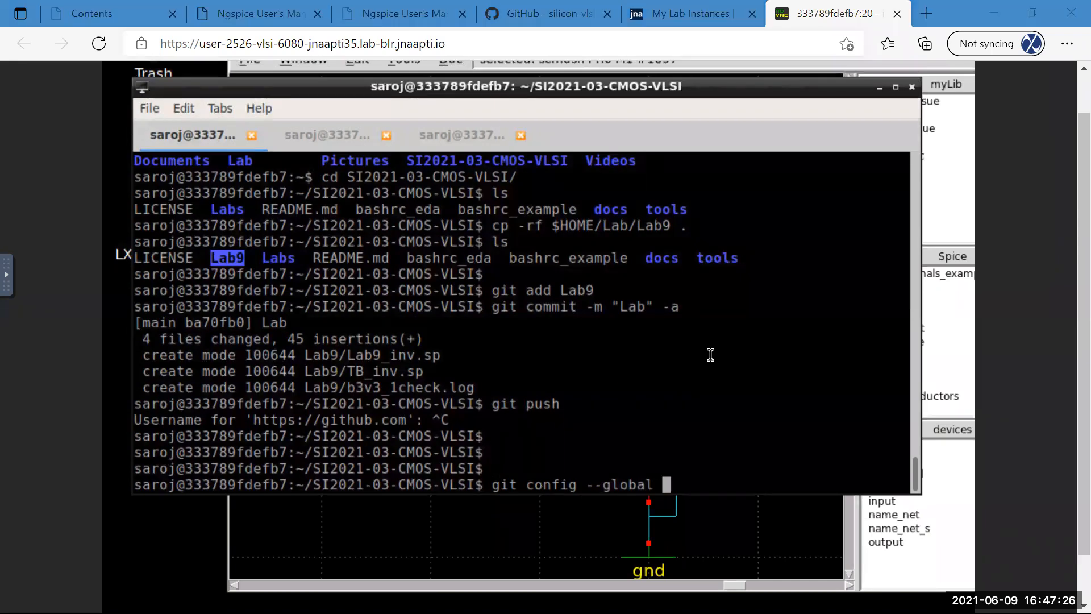
pyautogui.click(806, 415)
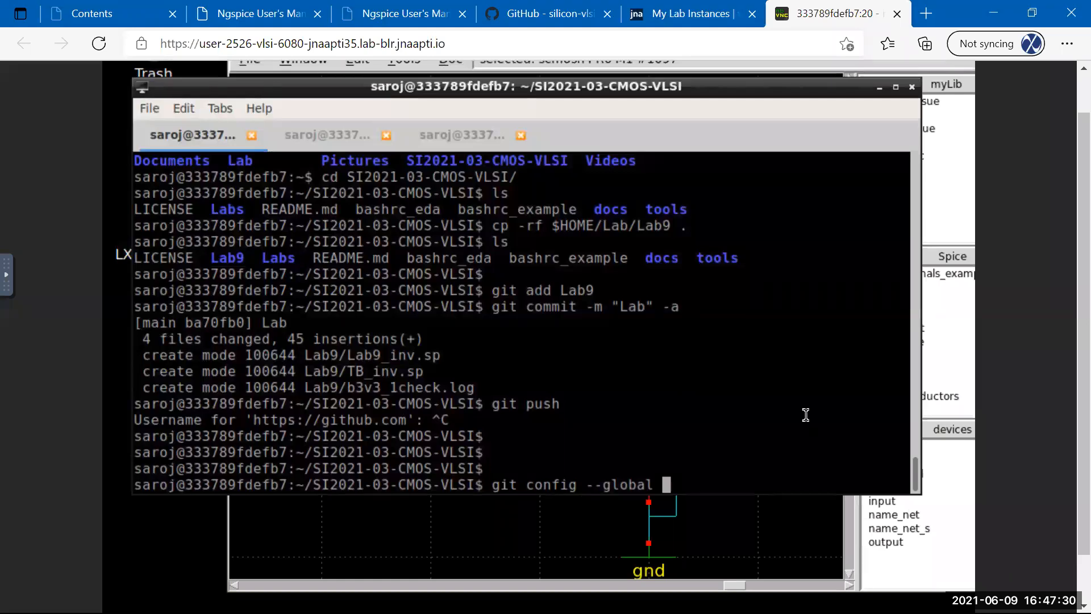
pyautogui.write('user.email ""')
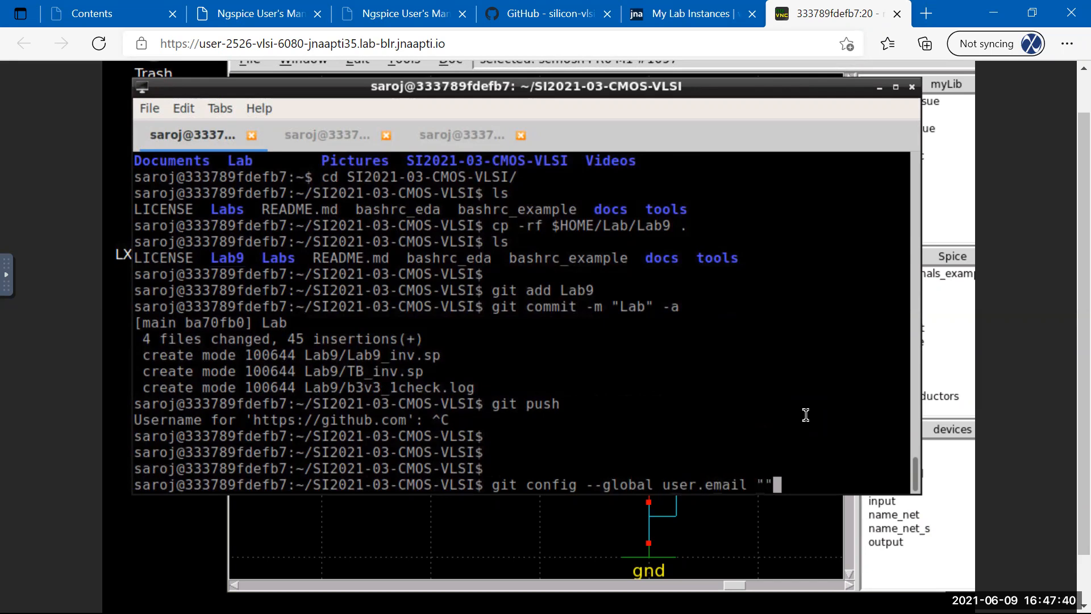
pyautogui.press('BackSpace')
pyautogui.press('BackSpace')
pyautogui.press('BackSpace')
pyautogui.press('BackSpace')
pyautogui.press('BackSpace')
pyautogui.press('BackSpace')
pyautogui.press('BackSpace')
pyautogui.press('BackSpace')
pyautogui.press('BackSpace')
pyautogui.press('BackSpace')
pyautogui.press('BackSpace')
pyautogui.press('BackSpace')
pyautogui.press('BackSpace')
pyautogui.press('BackSpace')
pyautogui.press('BackSpace')
pyautogui.press('BackSpace')
pyautogui.press('BackSpace')
pyautogui.press('BackSpace')
pyautogui.press('BackSpace')
pyautogui.press('BackSpace')
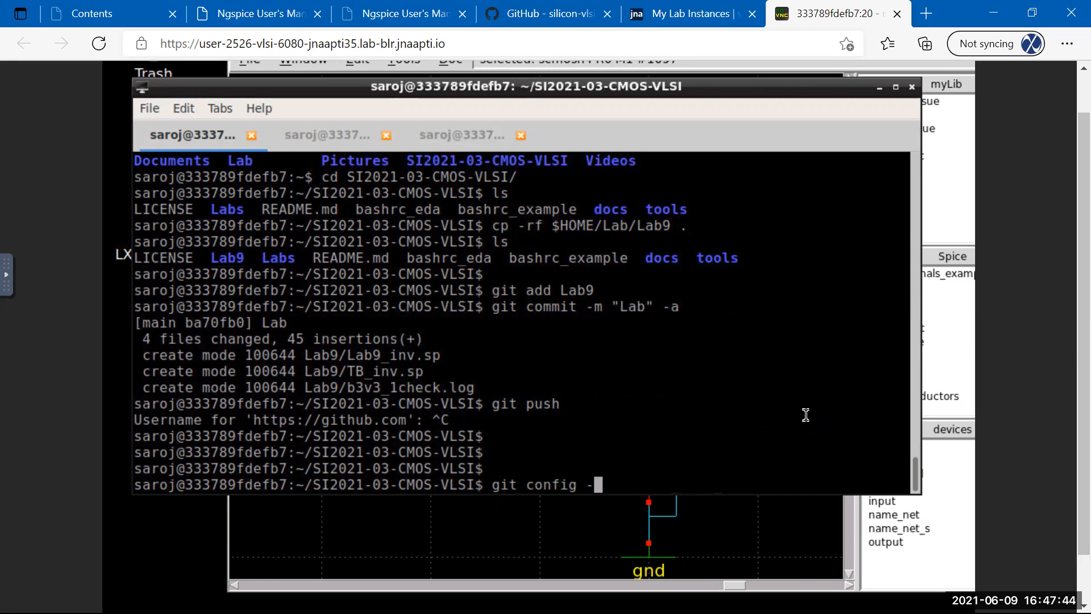
pyautogui.write('-global')
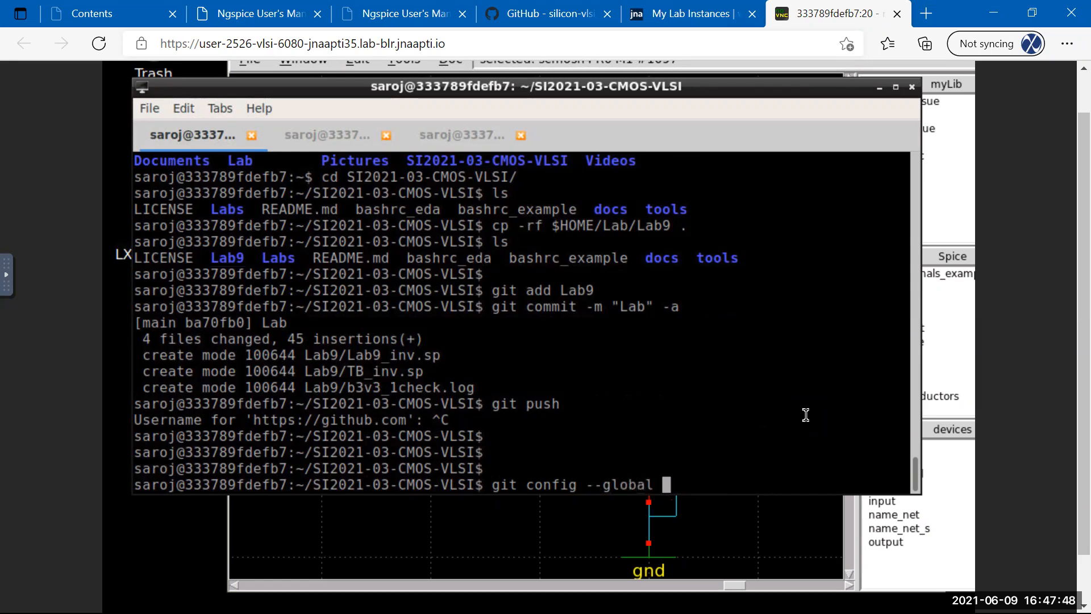
pyautogui.write(' user.name')
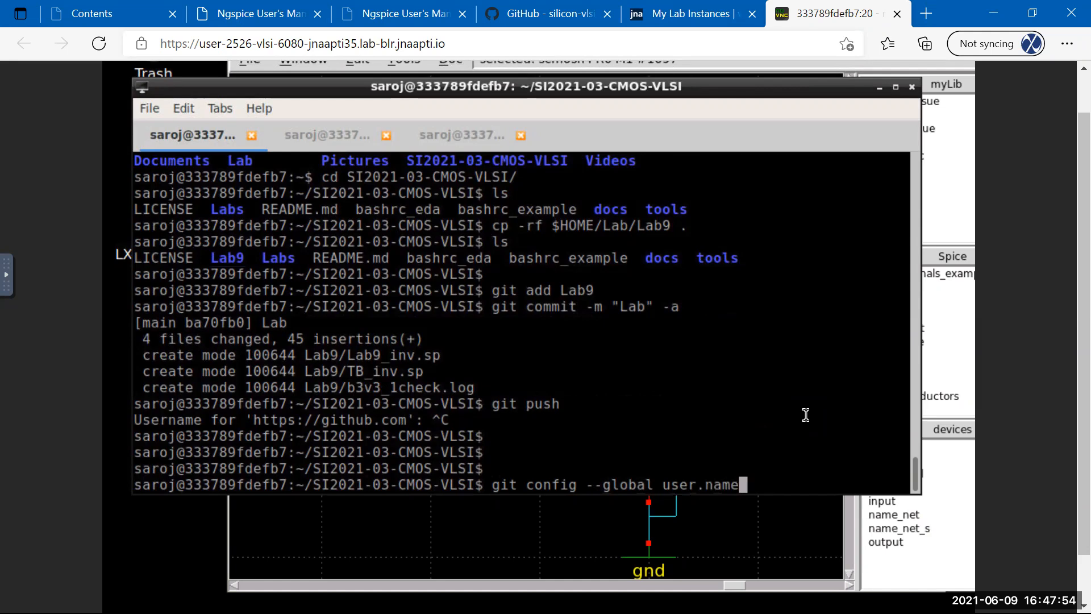
pyautogui.write(' "Saroj Rout"')
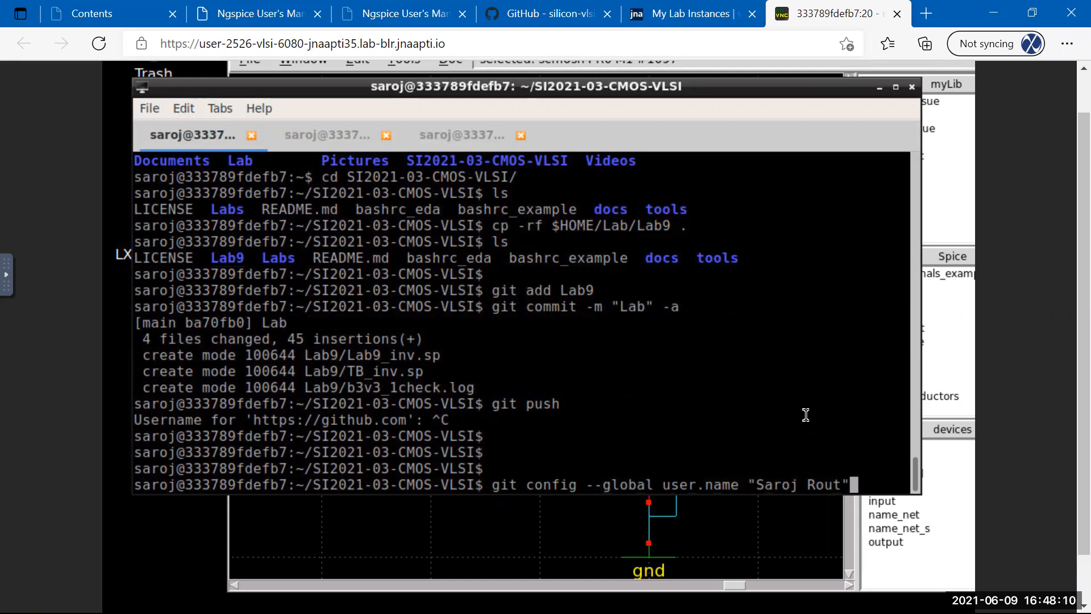
pyautogui.press('Home')
pyautogui.press('Return')
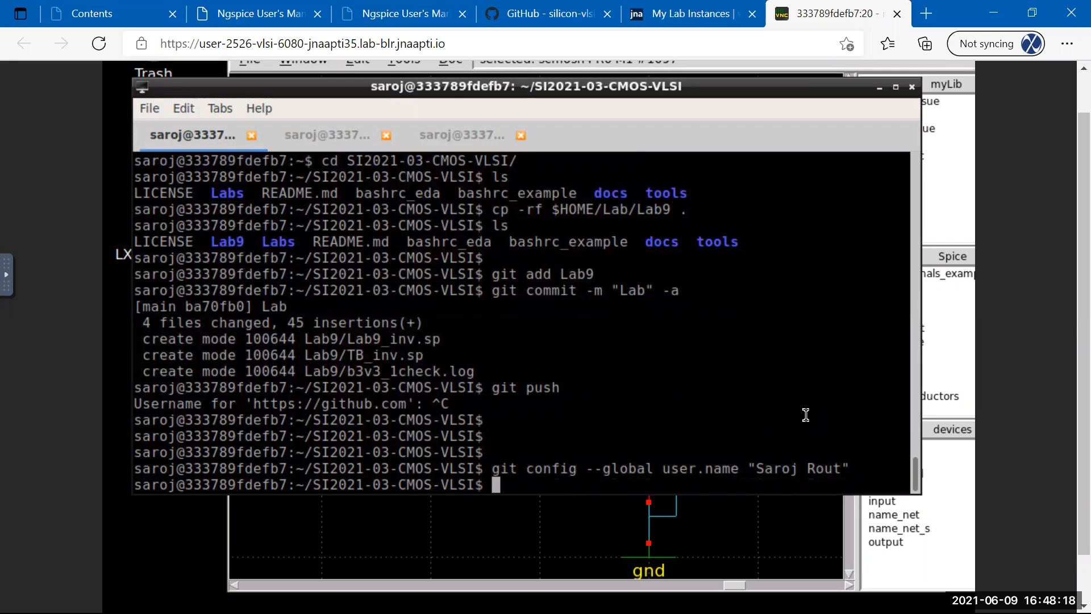
# Browse shell history, recalling the earlier commit command and erasing it.
pyautogui.write('git')
pyautogui.press('BackSpace')
pyautogui.press('BackSpace')
pyautogui.press('BackSpace')
pyautogui.press('Up')
pyautogui.press('Up')
pyautogui.press('Up')
pyautogui.press('Down')
pyautogui.press('Down')
pyautogui.press('Down')
pyautogui.press('Up')
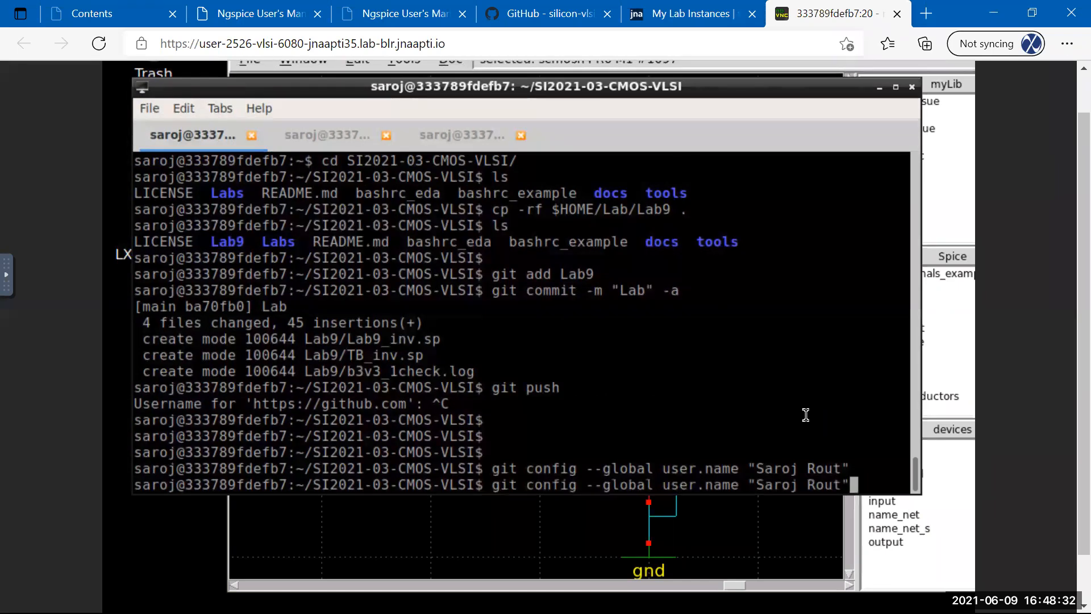
pyautogui.press('Down')
pyautogui.press('Up')
pyautogui.press('Up')
pyautogui.press('Up')
pyautogui.press('Down')
pyautogui.press('Down')
pyautogui.press('Down')
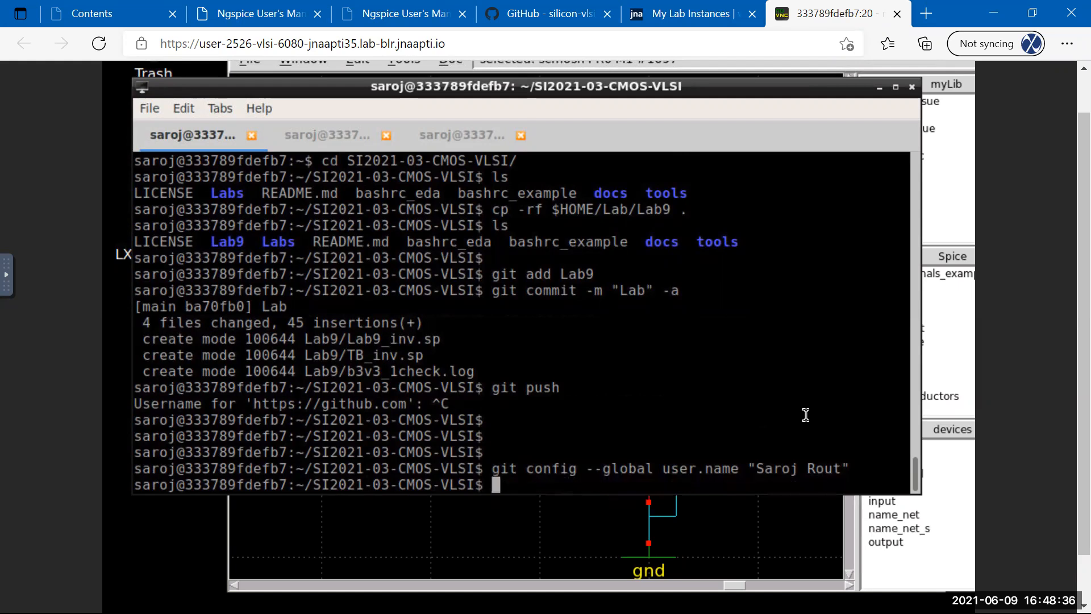
pyautogui.press('Up')
pyautogui.press('Up')
pyautogui.press('Up')
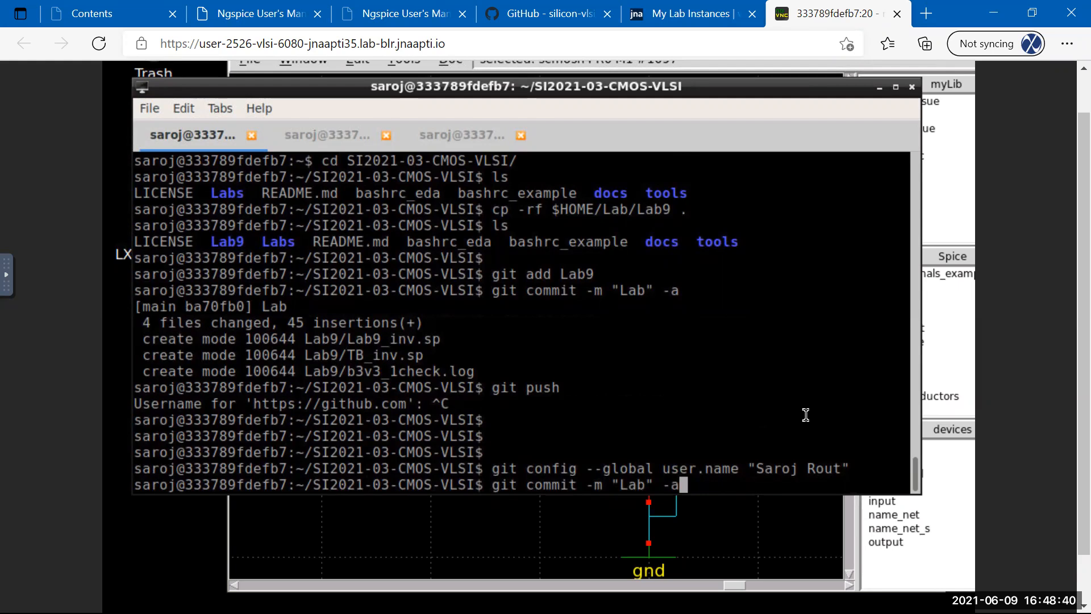
pyautogui.press('BackSpace')
pyautogui.press('BackSpace')
pyautogui.press('BackSpace')
pyautogui.press('BackSpace')
pyautogui.press('BackSpace')
pyautogui.press('BackSpace')
pyautogui.press('BackSpace')
pyautogui.press('BackSpace')
pyautogui.press('BackSpace')
pyautogui.press('BackSpace')
pyautogui.press('BackSpace')
pyautogui.press('BackSpace')
pyautogui.press('BackSpace')
pyautogui.press('BackSpace')
pyautogui.press('BackSpace')
pyautogui.press('BackSpace')
pyautogui.press('BackSpace')
pyautogui.press('BackSpace')
# Recall the config command, change it to user.email, type an e-mail address, then erase it.
pyautogui.write('c')
pyautogui.press('Up')
pyautogui.press('Up')
pyautogui.press('Up')
pyautogui.press('Up')
pyautogui.press('Up')
pyautogui.press('Down')
pyautogui.press('Down')
pyautogui.press('Down')
pyautogui.press('Down')
pyautogui.press('Down')
pyautogui.press('Up')
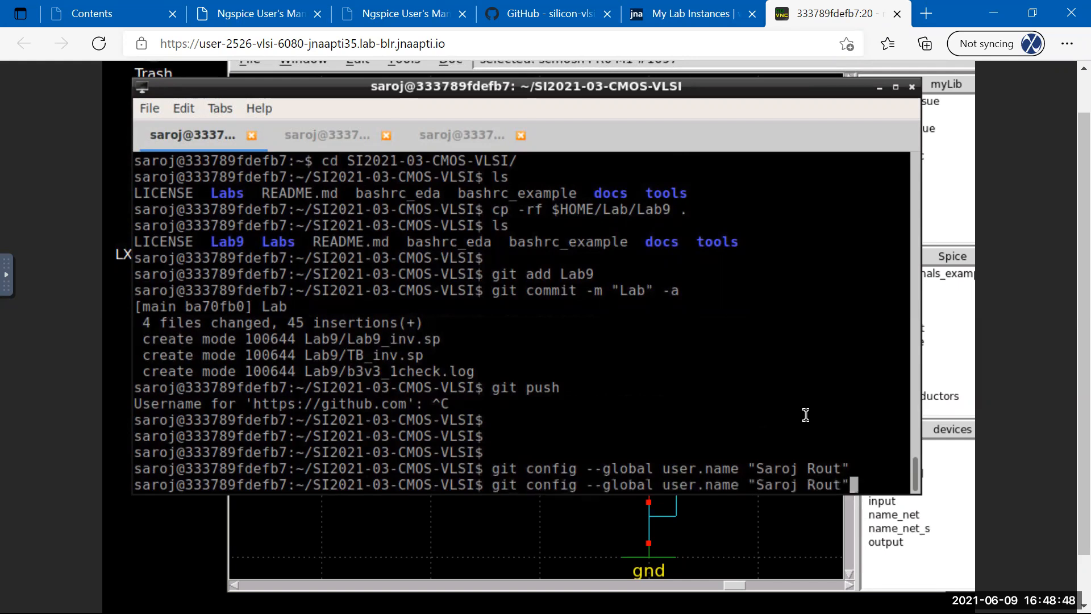
pyautogui.press('BackSpace')
pyautogui.press('BackSpace')
pyautogui.press('BackSpace')
pyautogui.press('BackSpace')
pyautogui.press('BackSpace')
pyautogui.press('BackSpace')
pyautogui.press('BackSpace')
pyautogui.press('BackSpace')
pyautogui.press('BackSpace')
pyautogui.press('BackSpace')
pyautogui.press('BackSpace')
pyautogui.press('BackSpace')
pyautogui.press('BackSpace')
pyautogui.press('BackSpace')
pyautogui.press('BackSpace')
pyautogui.press('BackSpace')
pyautogui.press('BackSpace')
pyautogui.write('email')
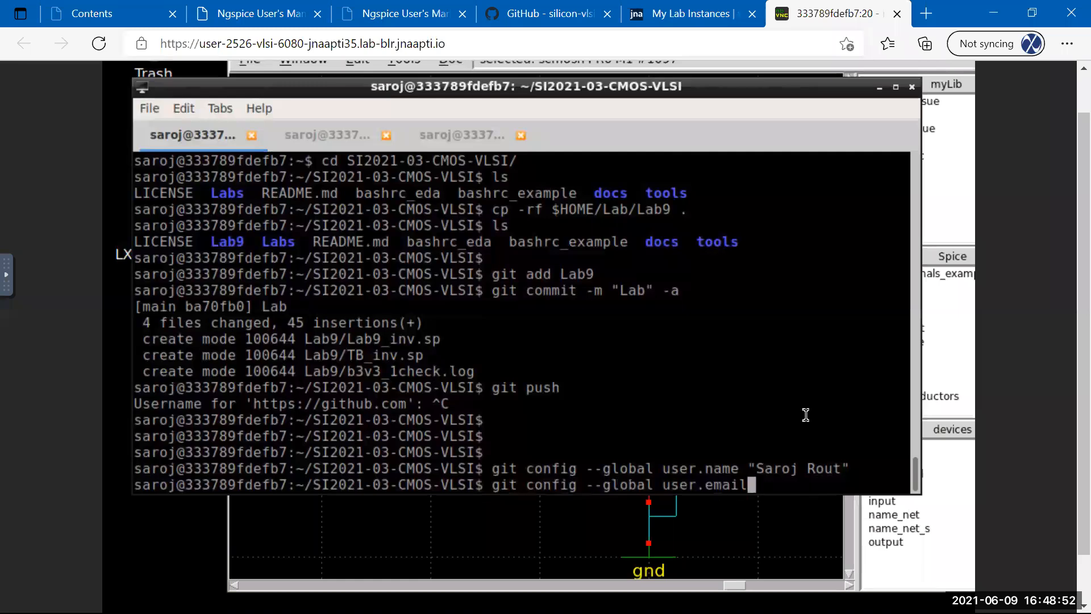
pyautogui.write(' ""')
pyautogui.press('Left')
pyautogui.write('user')
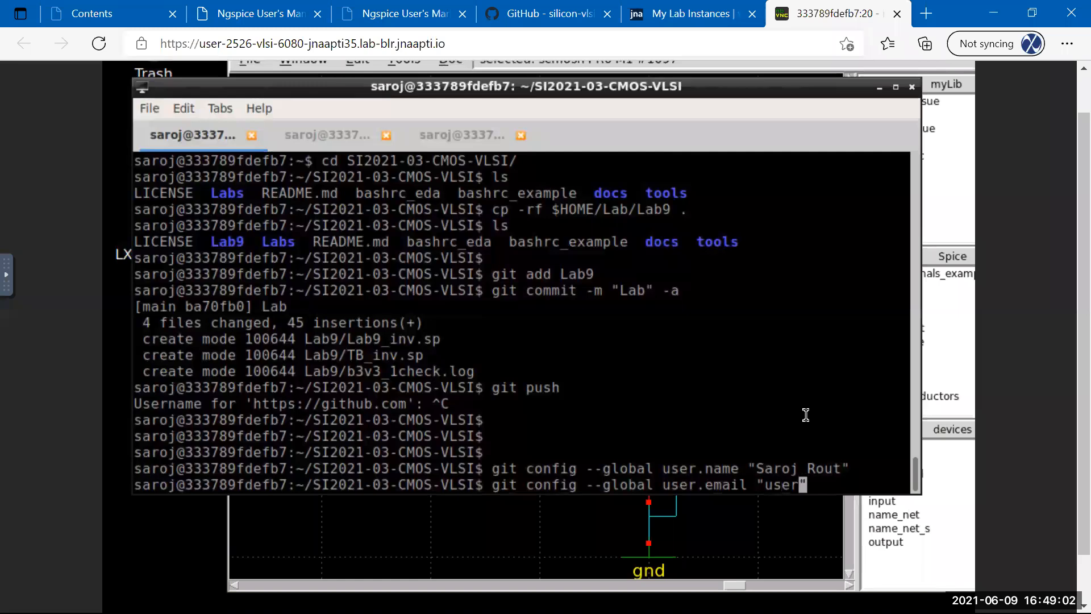
pyautogui.write('@gmail.com')
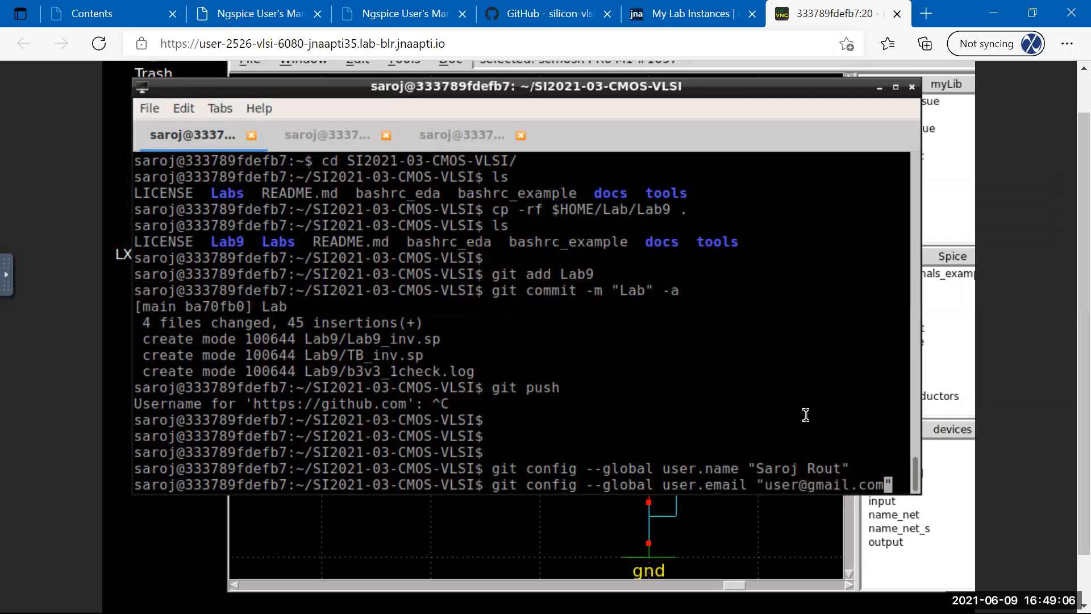
pyautogui.press('BackSpace')
pyautogui.press('BackSpace')
pyautogui.press('BackSpace')
pyautogui.press('BackSpace')
pyautogui.press('BackSpace')
pyautogui.press('BackSpace')
pyautogui.press('BackSpace')
pyautogui.press('BackSpace')
pyautogui.press('BackSpace')
pyautogui.press('BackSpace')
pyautogui.press('BackSpace')
pyautogui.press('BackSpace')
pyautogui.press('BackSpace')
pyautogui.press('BackSpace')
pyautogui.press('BackSpace')
pyautogui.press('BackSpace')
pyautogui.press('BackSpace')
pyautogui.press('BackSpace')
pyautogui.press('BackSpace')
pyautogui.press('BackSpace')
pyautogui.press('BackSpace')
pyautogui.press('BackSpace')
pyautogui.press('BackSpace')
pyautogui.press('BackSpace')
pyautogui.press('BackSpace')
pyautogui.press('BackSpace')
pyautogui.press('BackSpace')
pyautogui.press('BackSpace')
pyautogui.press('BackSpace')
pyautogui.press('BackSpace')
pyautogui.press('BackSpace')
pyautogui.press('BackSpace')
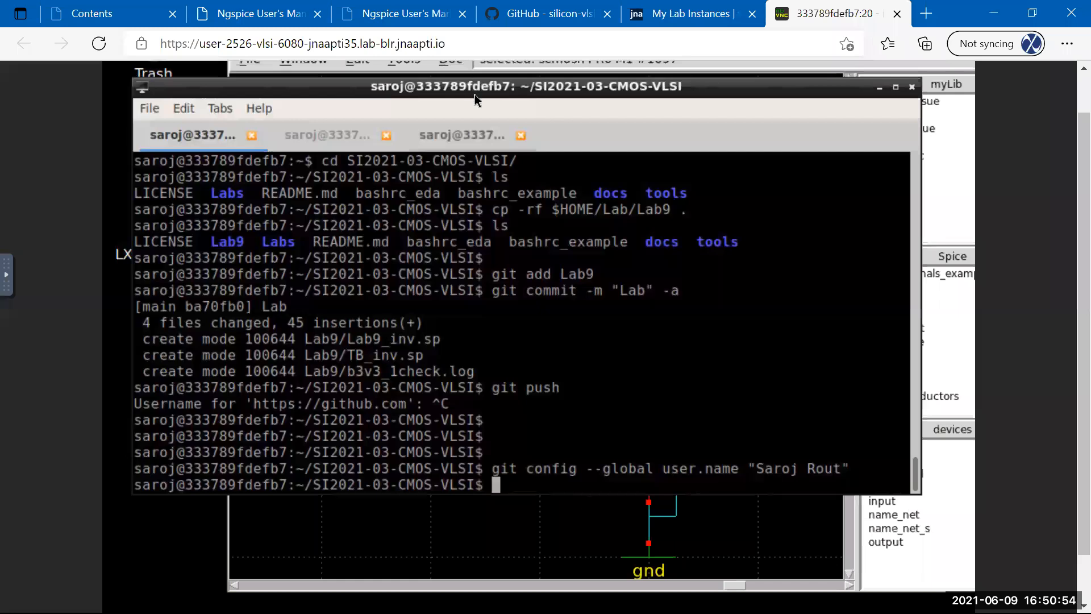
# Shift the terminal window slightly up and left and type 'git push'.
pyautogui.moveTo(479, 91)
pyautogui.mouseDown()
pyautogui.moveTo(418, 76)
pyautogui.moveTo(465, 94)
pyautogui.mouseUp()
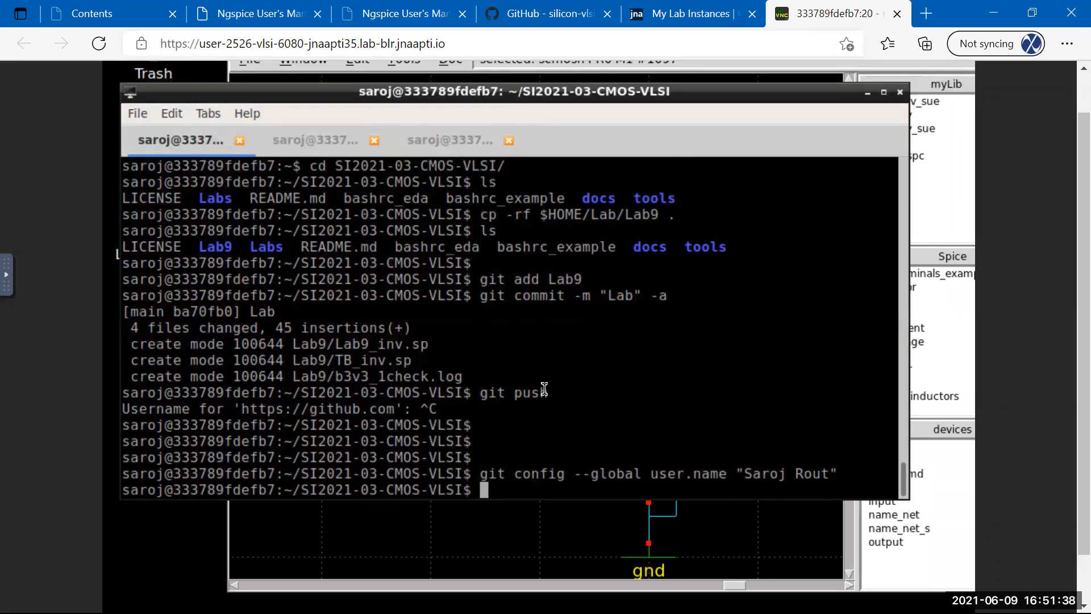
pyautogui.write('git push')
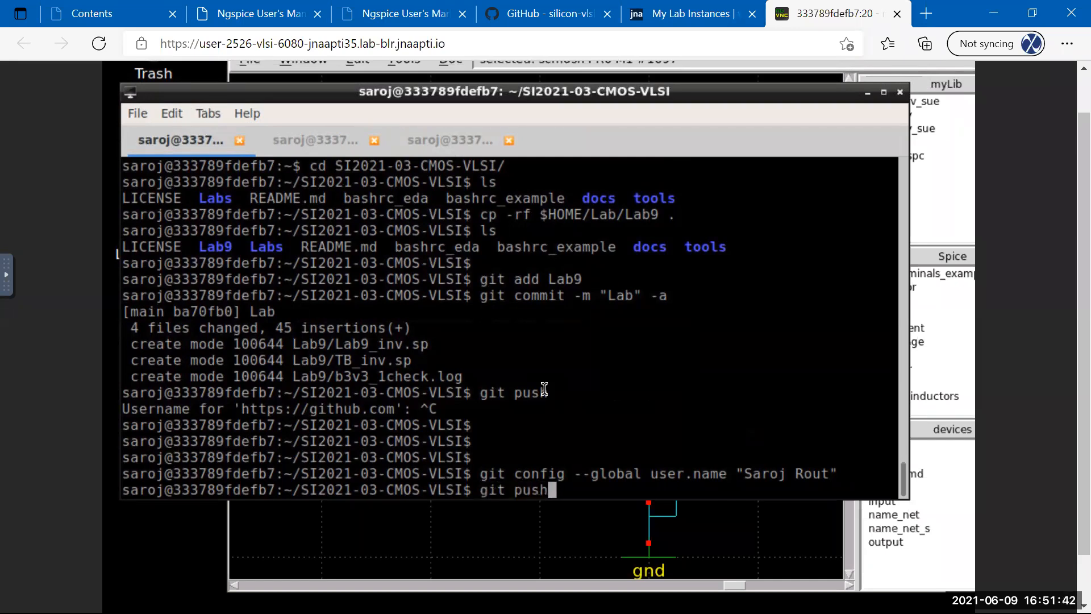
# Run git push, entering the GitHub username and password, and highlight the push result.
pyautogui.press('Return')
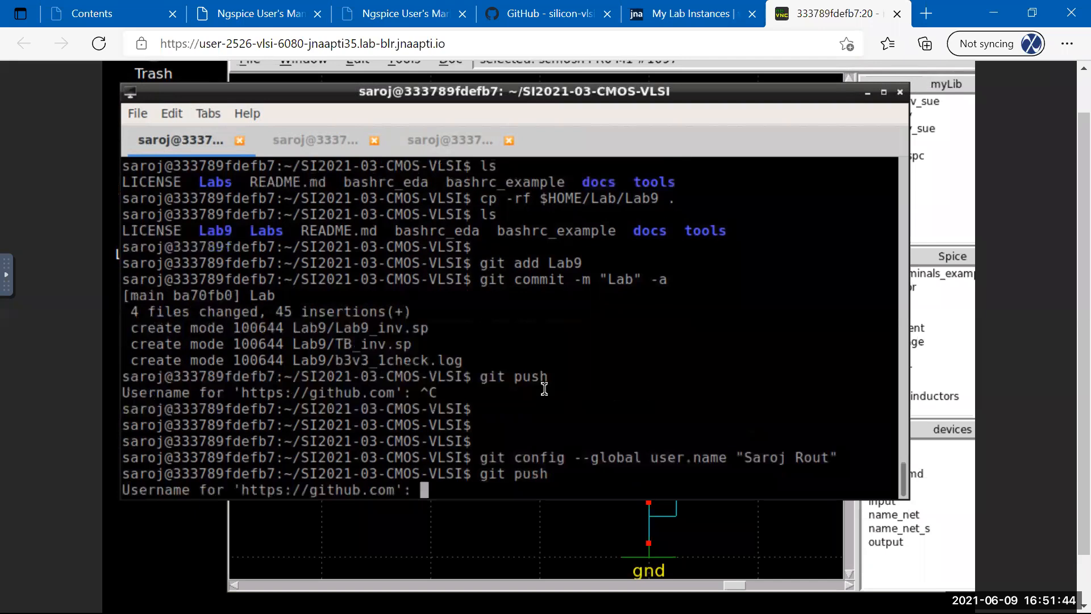
pyautogui.write('silicon-vlsi')
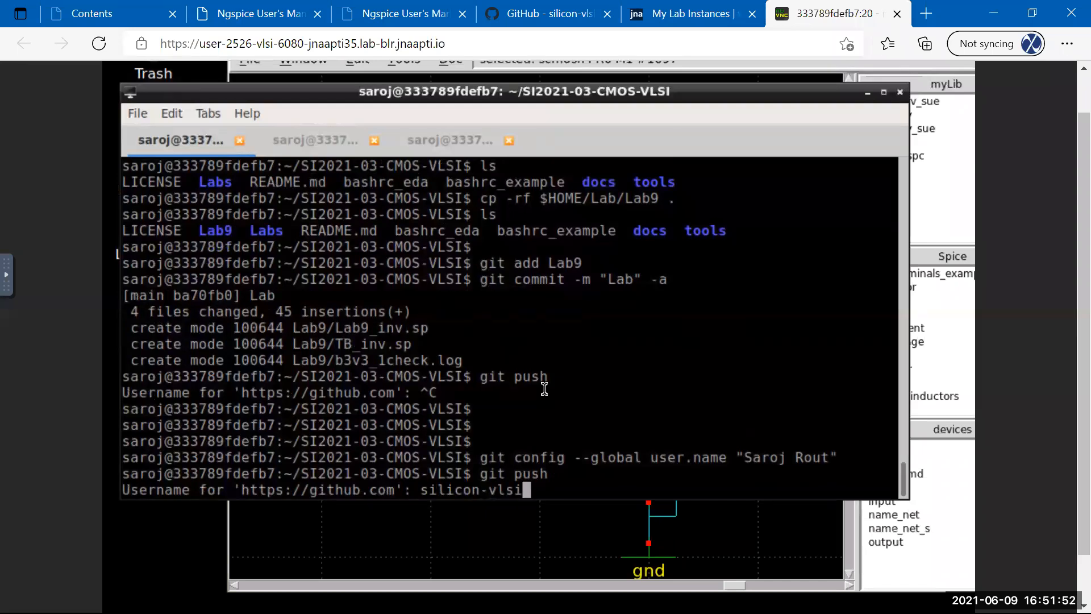
pyautogui.press('Return')
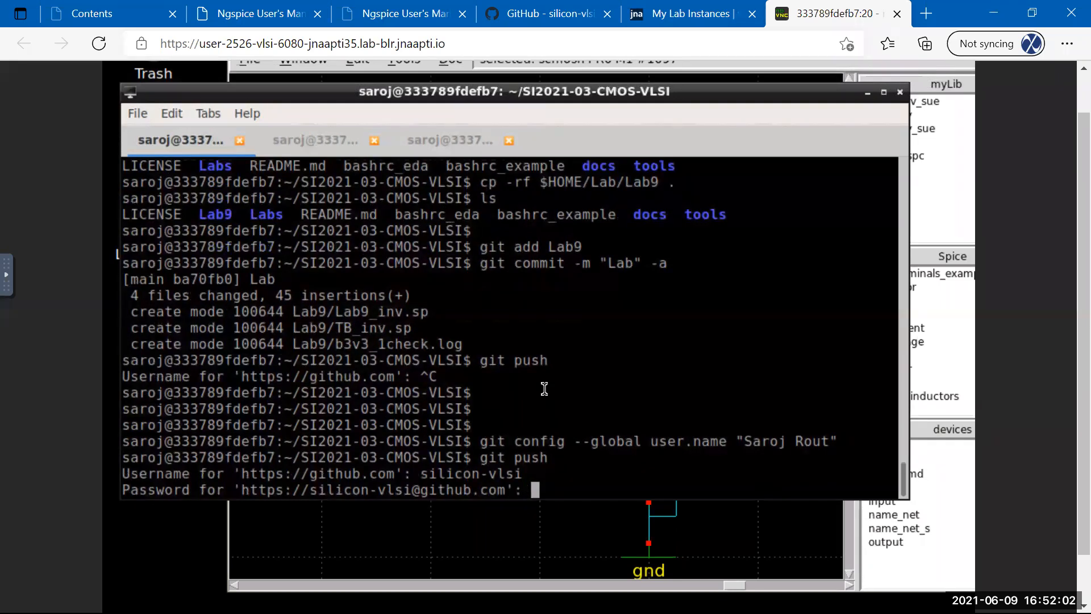
pyautogui.press('Return')
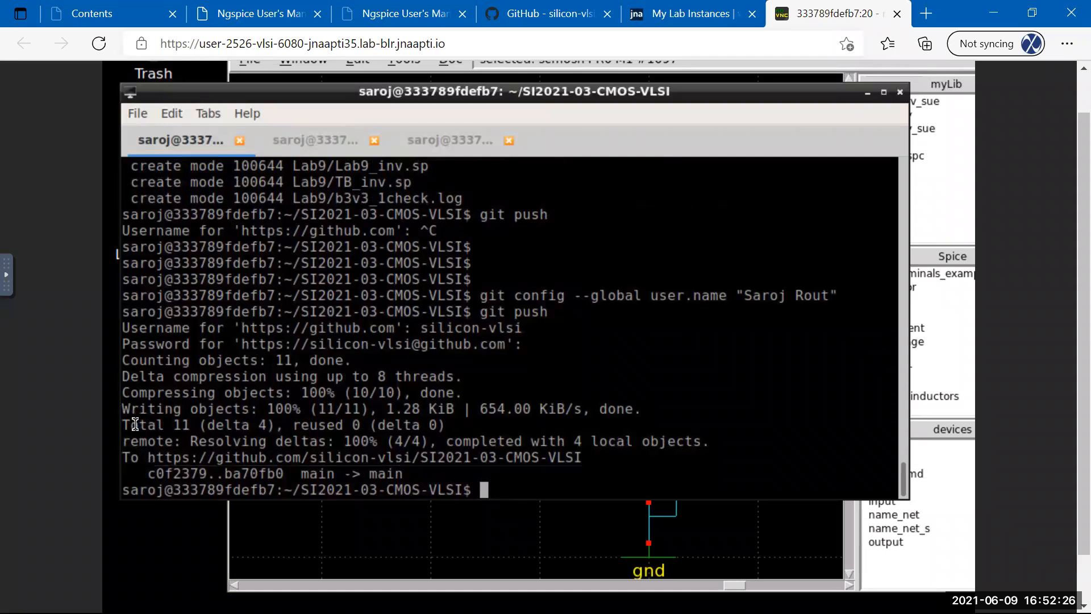
pyautogui.moveTo(129, 425); pyautogui.dragTo(487, 466)
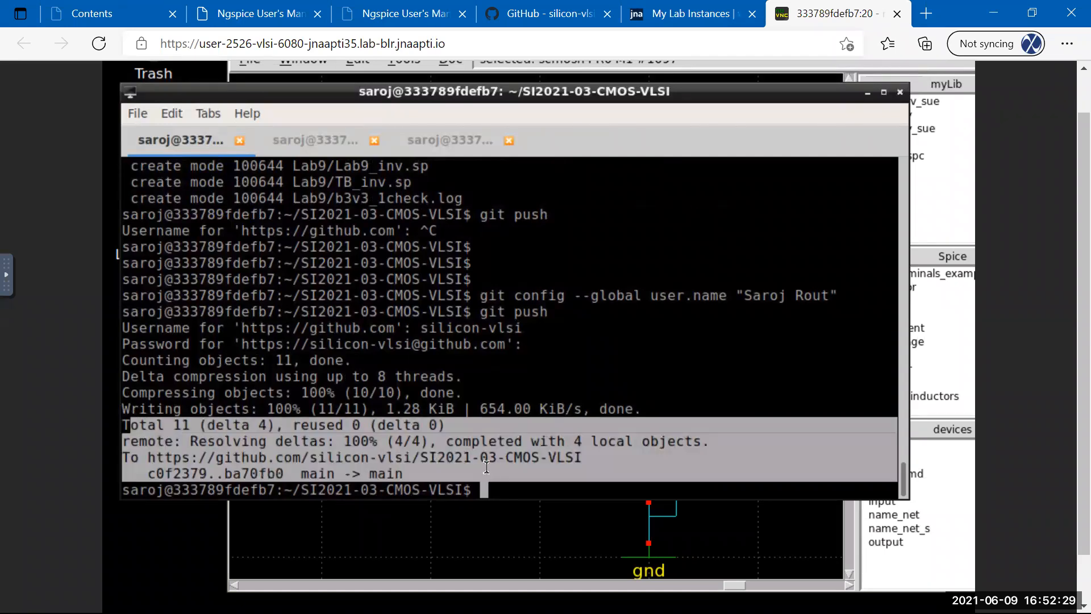
pyautogui.click(559, 388)
# Reload the GitHub repository page and open the Lab9 folder to check its files.
pyautogui.click(512, 14)
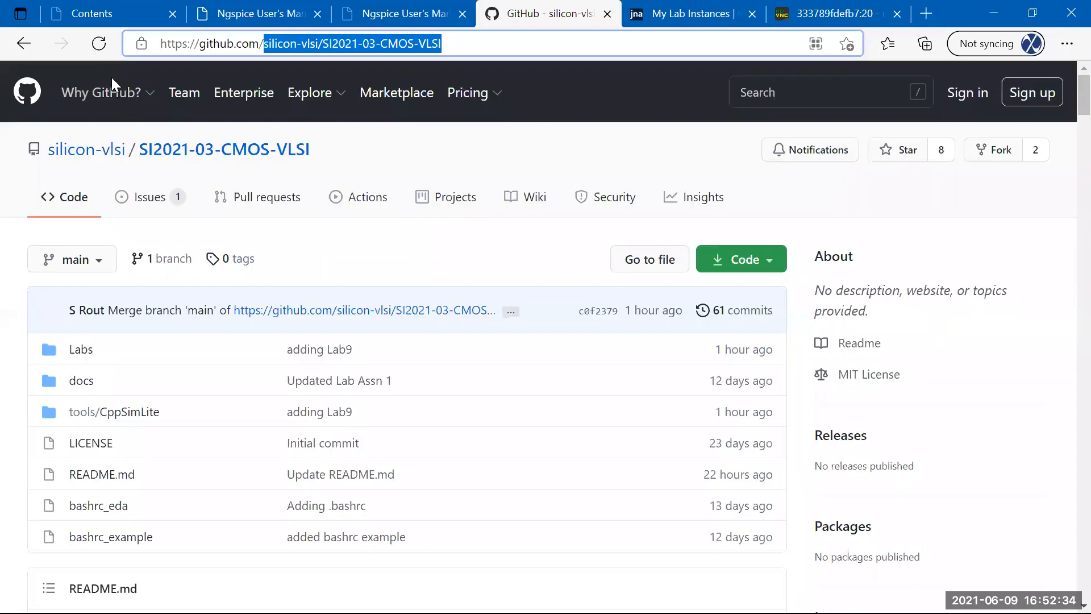
pyautogui.click(98, 43)
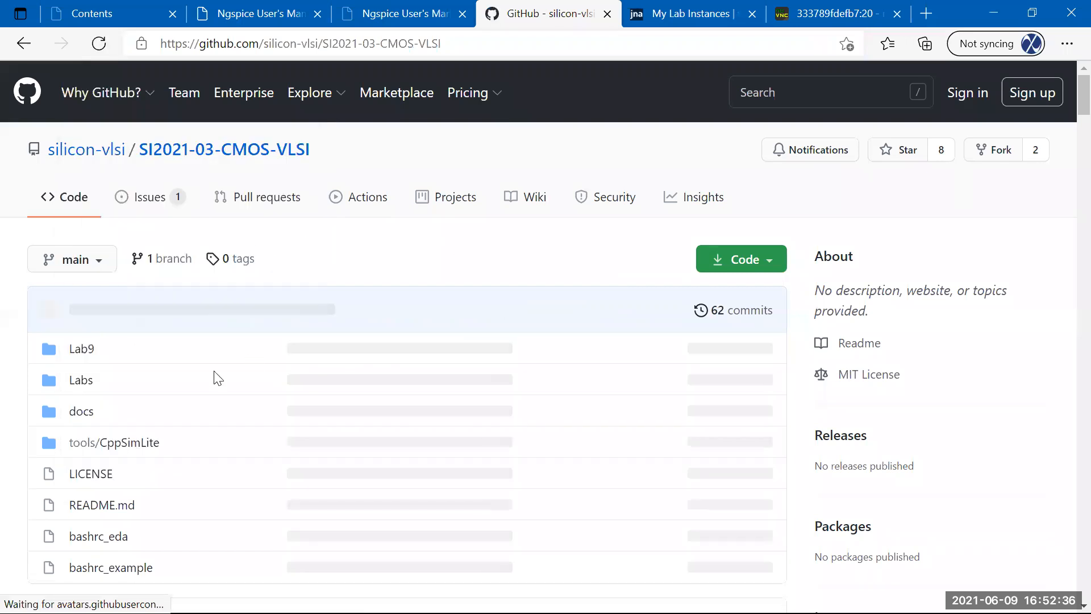
pyautogui.click(77, 350)
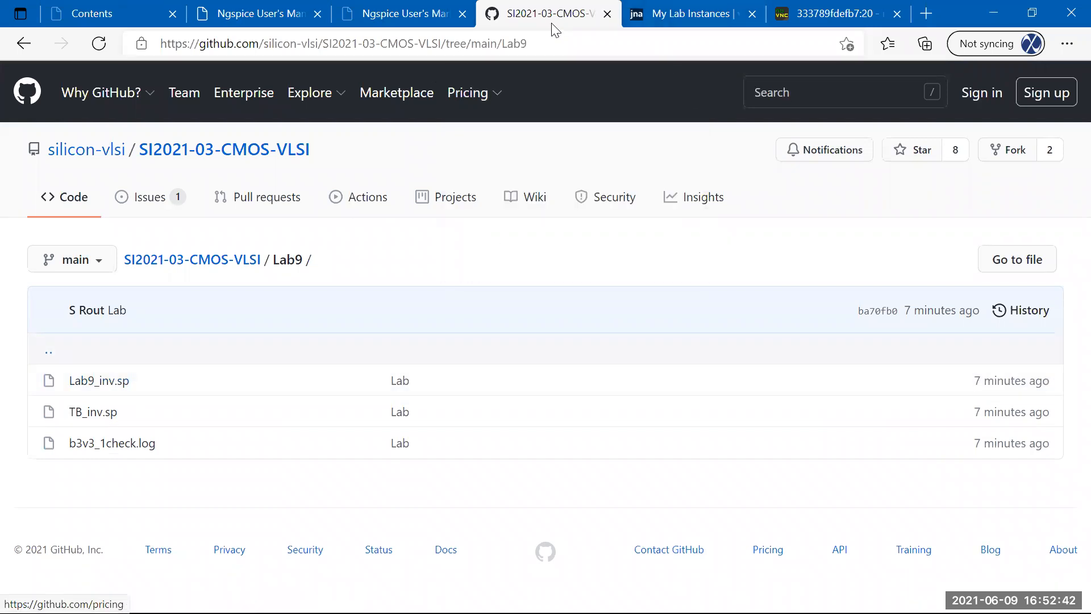
# Return to the terminal and list the repository top level, now including Lab9.
pyautogui.click(803, 14)
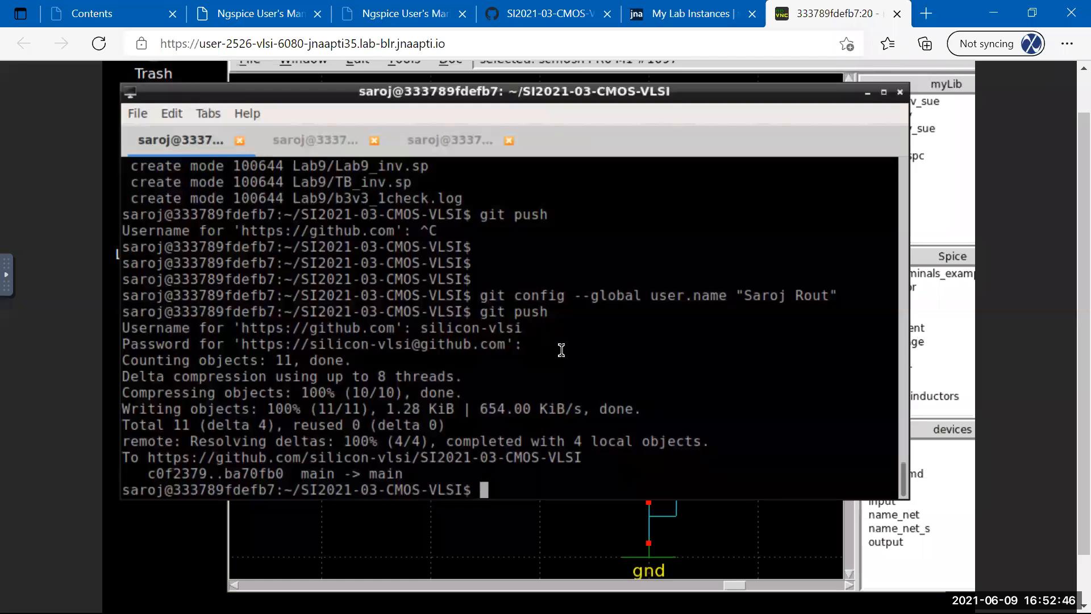
pyautogui.press('Return')
pyautogui.press('Return')
pyautogui.press('Return')
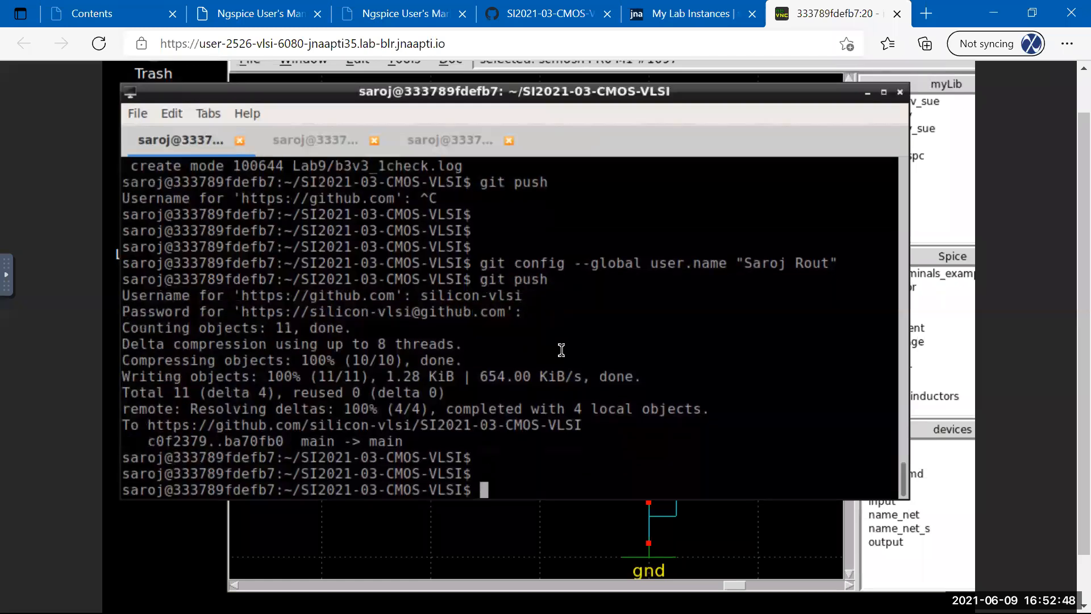
pyautogui.write('ls')
pyautogui.press('Return')
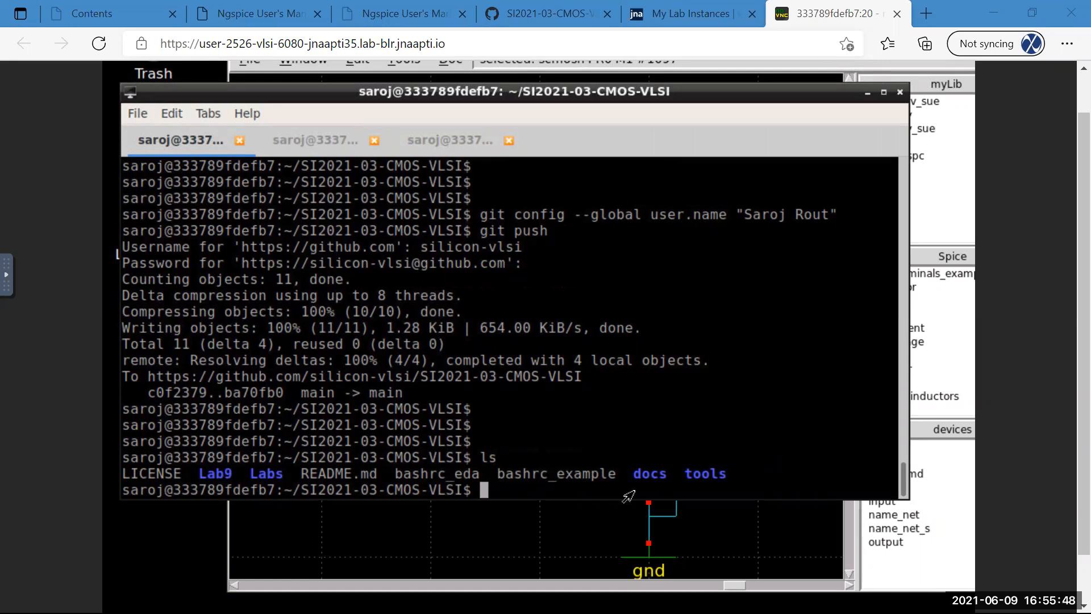
# Run git status, then type 'git add lab_9' and erase it without running.
pyautogui.write('git')
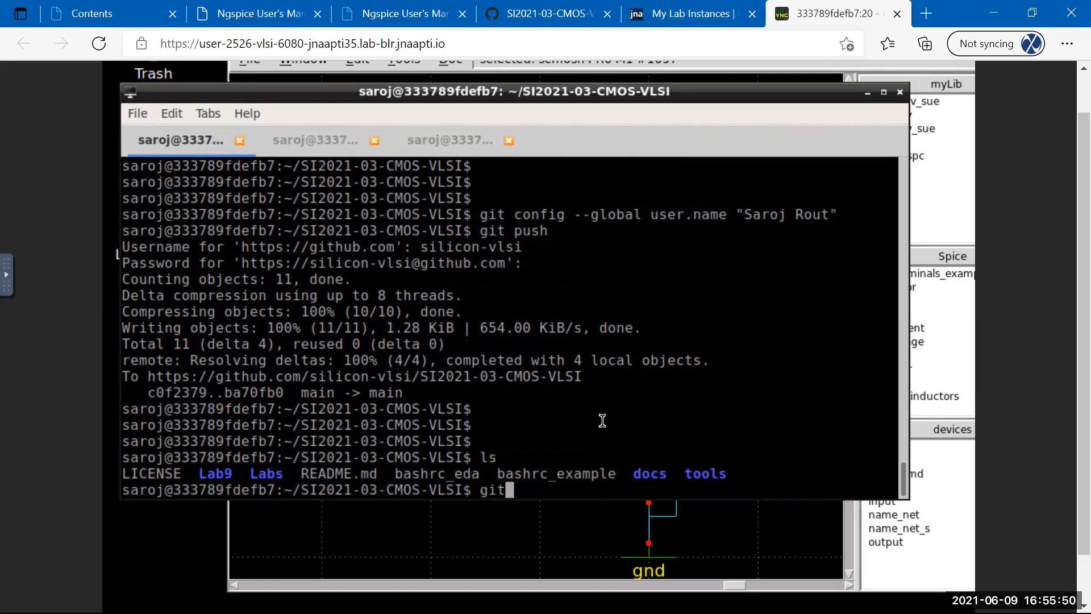
pyautogui.write(' status')
pyautogui.press('Return')
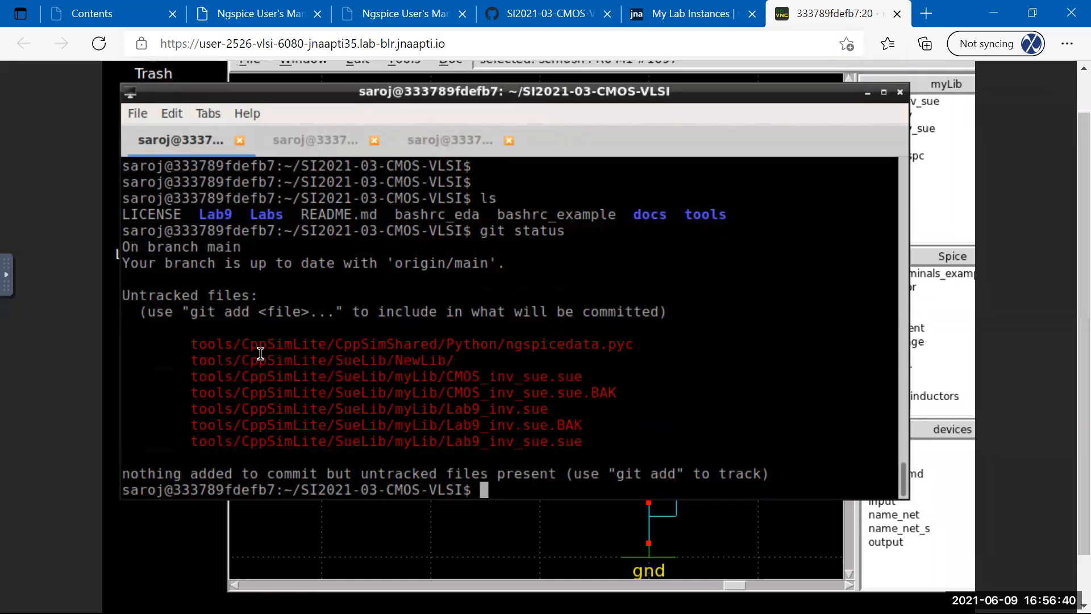
pyautogui.write('git add ')
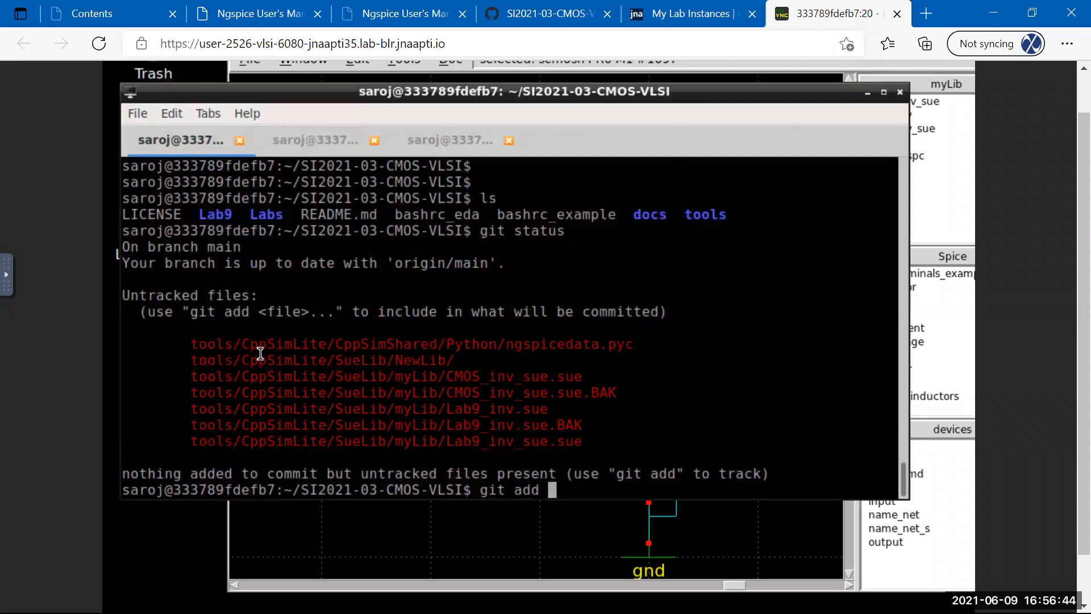
pyautogui.write('lab_9')
pyautogui.press('BackSpace')
pyautogui.press('BackSpace')
pyautogui.press('BackSpace')
pyautogui.press('BackSpace')
pyautogui.press('BackSpace')
pyautogui.press('BackSpace')
pyautogui.press('BackSpace')
pyautogui.press('BackSpace')
pyautogui.press('BackSpace')
pyautogui.press('BackSpace')
pyautogui.press('BackSpace')
pyautogui.press('BackSpace')
pyautogui.press('BackSpace')
# Type 'git commit -m "new file"' and erase it unrun, then add blank prompt lines.
pyautogui.write('git')
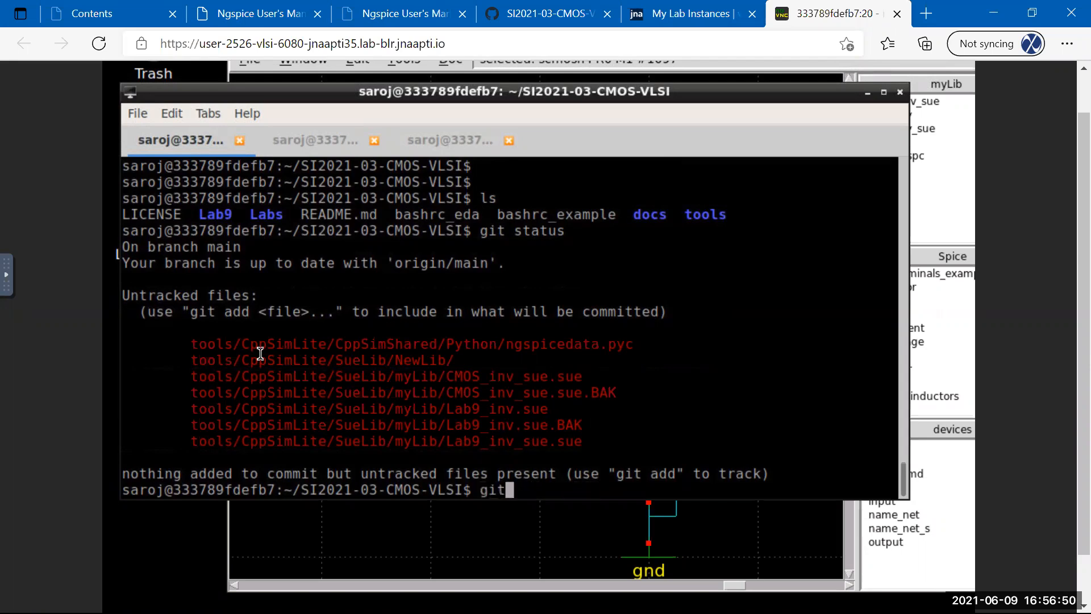
pyautogui.write(' commit -m "')
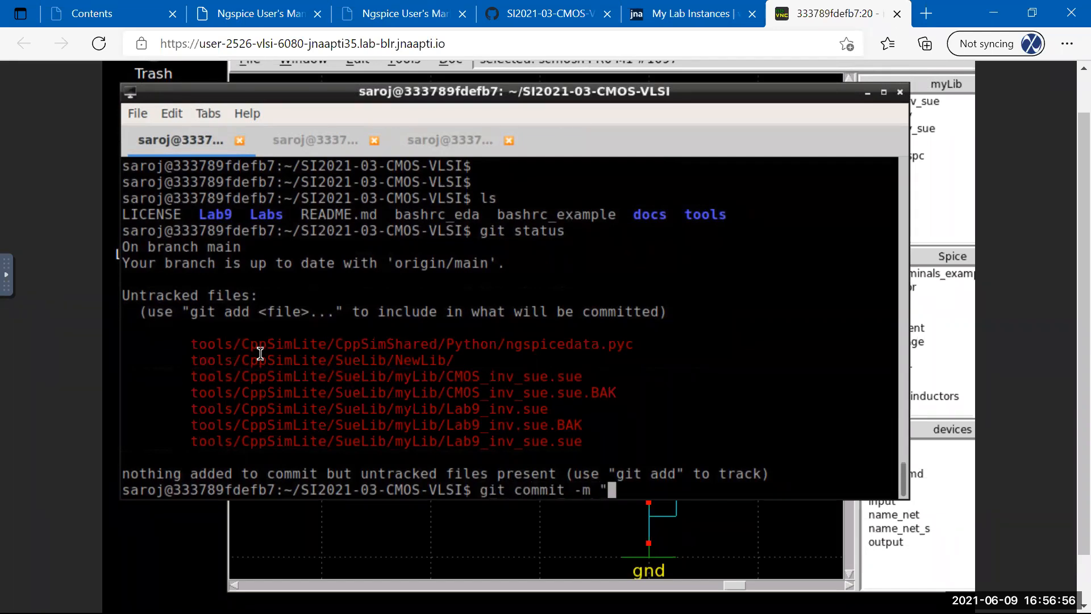
pyautogui.write('new file"')
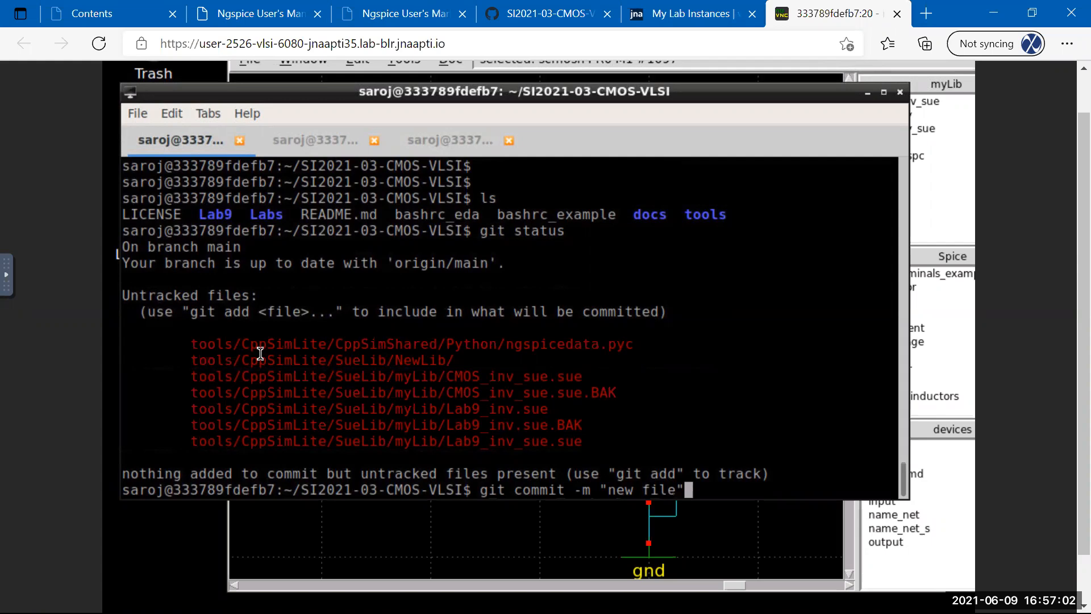
pyautogui.press('BackSpace')
pyautogui.press('BackSpace')
pyautogui.press('BackSpace')
pyautogui.press('BackSpace')
pyautogui.press('BackSpace')
pyautogui.press('BackSpace')
pyautogui.press('BackSpace')
pyautogui.press('BackSpace')
pyautogui.press('BackSpace')
pyautogui.press('BackSpace')
pyautogui.press('BackSpace')
pyautogui.press('BackSpace')
pyautogui.press('BackSpace')
pyautogui.press('BackSpace')
pyautogui.press('BackSpace')
pyautogui.press('BackSpace')
pyautogui.press('BackSpace')
pyautogui.press('BackSpace')
pyautogui.press('BackSpace')
pyautogui.press('BackSpace')
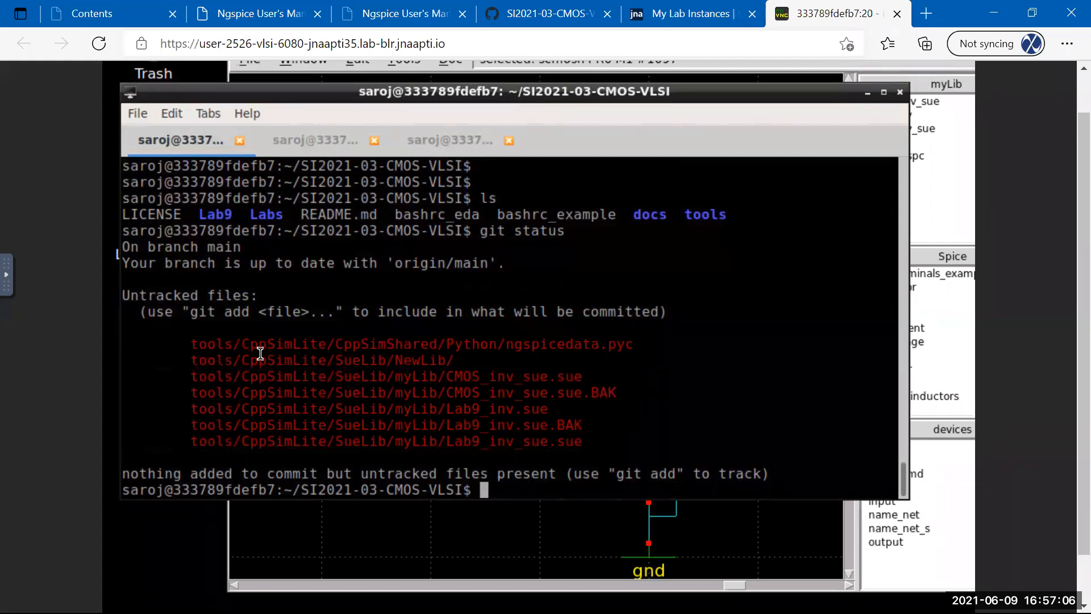
pyautogui.press('Return')
pyautogui.press('Return')
pyautogui.press('Return')
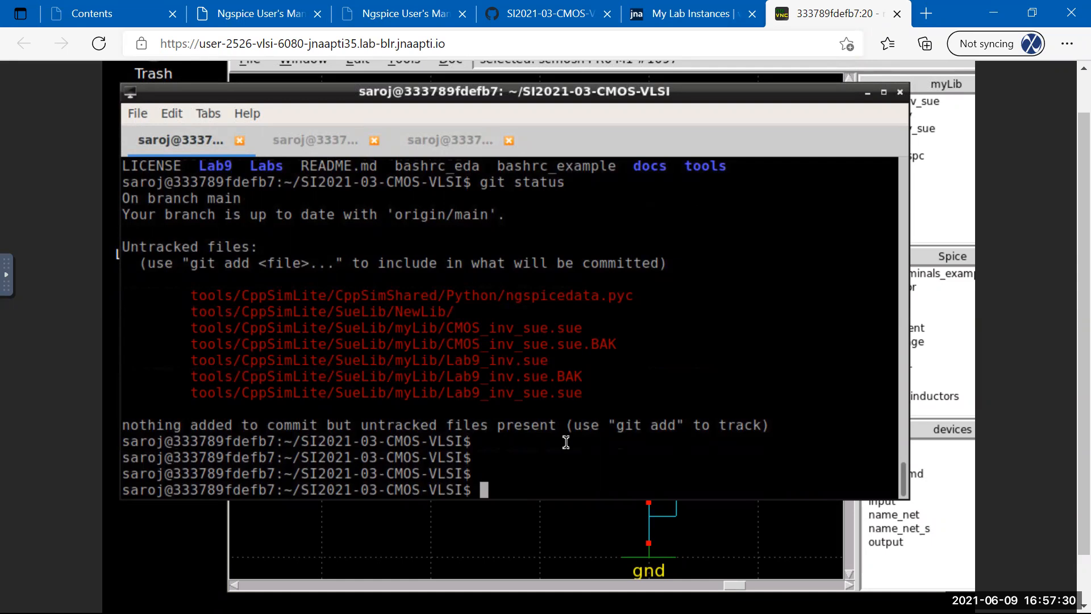
# Review the Lab9 folder on GitHub, then return to the ngspice terminal tab.
pyautogui.click(536, 14)
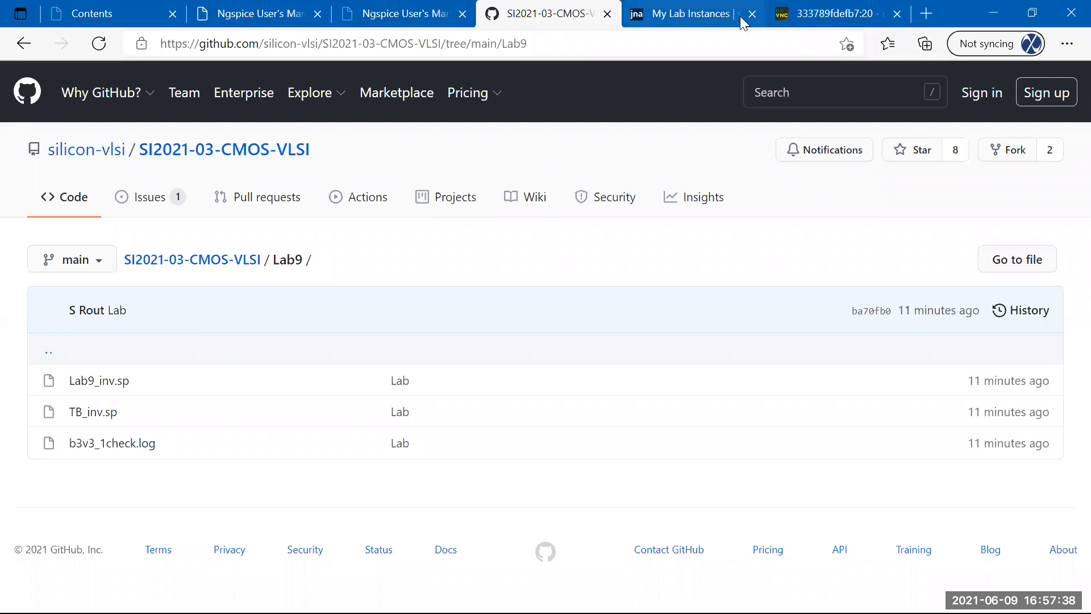
pyautogui.click(824, 13)
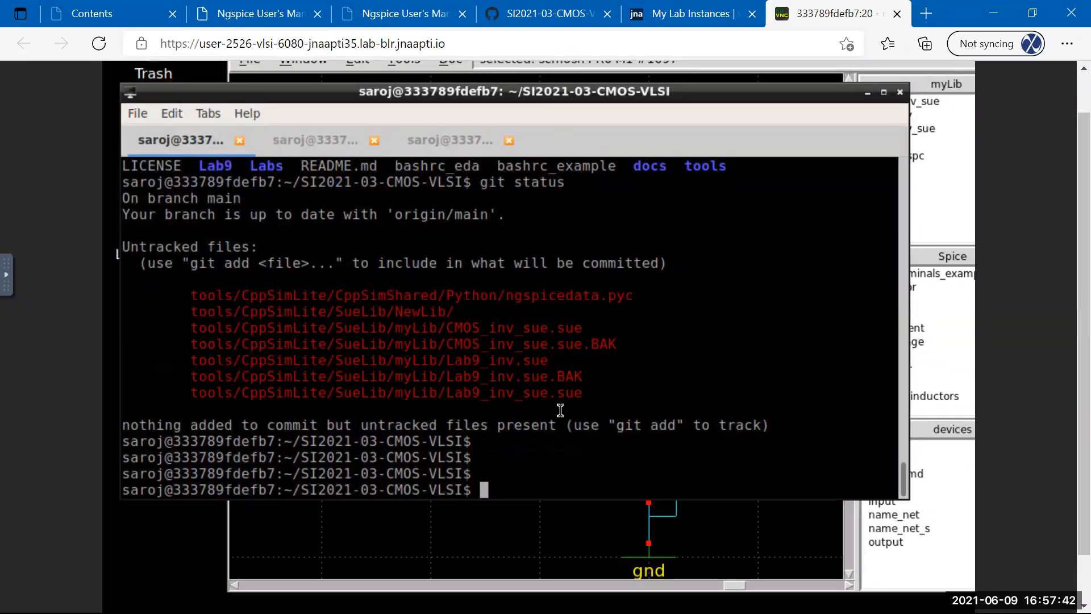
pyautogui.moveTo(305, 493); pyautogui.dragTo(519, 490)
pyautogui.click(519, 490)
pyautogui.click(287, 143)
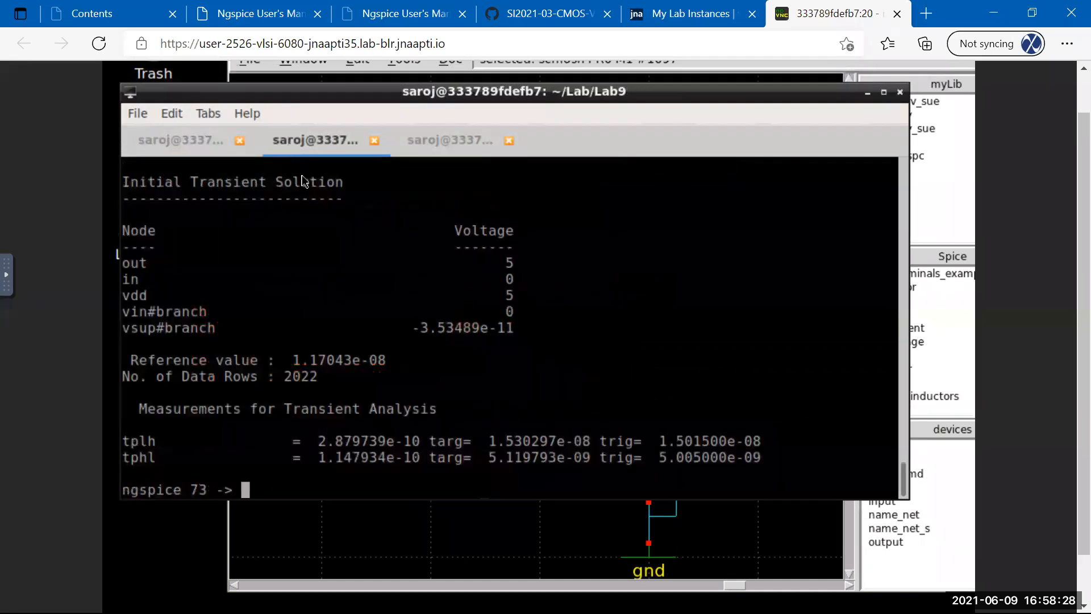
# Quit ngspice with 'exit' and raise the SUE2 schematic above the terminal.
pyautogui.write('exit')
pyautogui.press('Return')
pyautogui.press('Return')
pyautogui.press('Return')
pyautogui.press('Return')
pyautogui.press('Return')
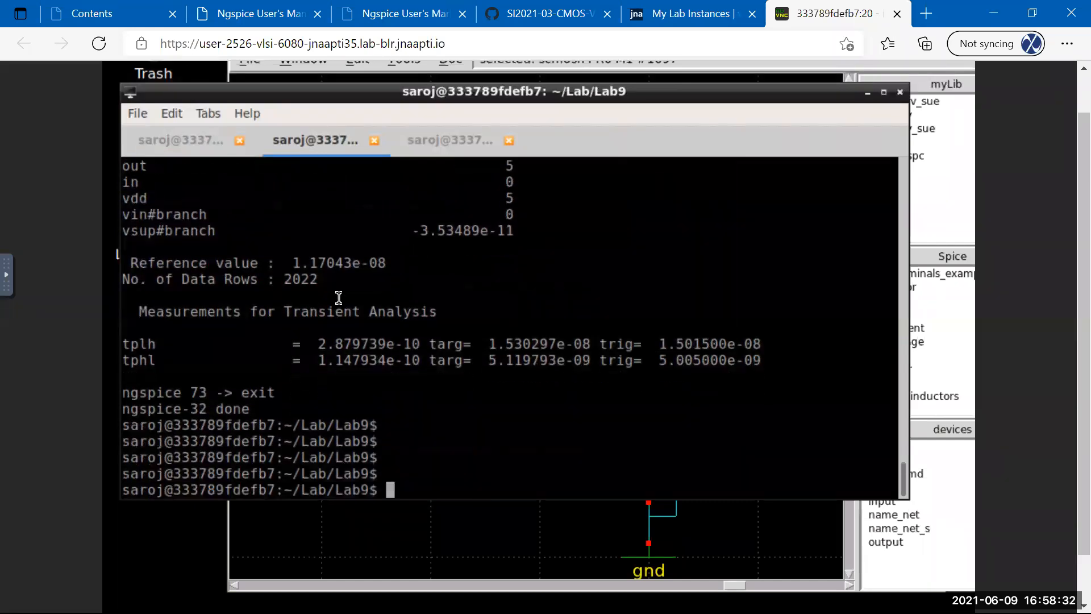
pyautogui.press('Return')
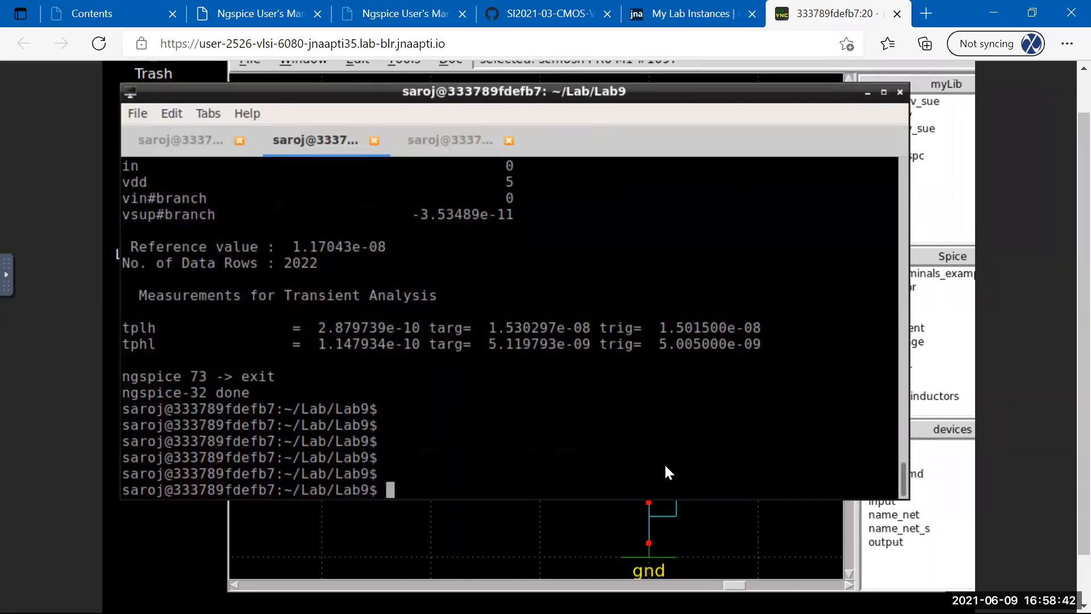
pyautogui.scroll(1, 1064, 344)
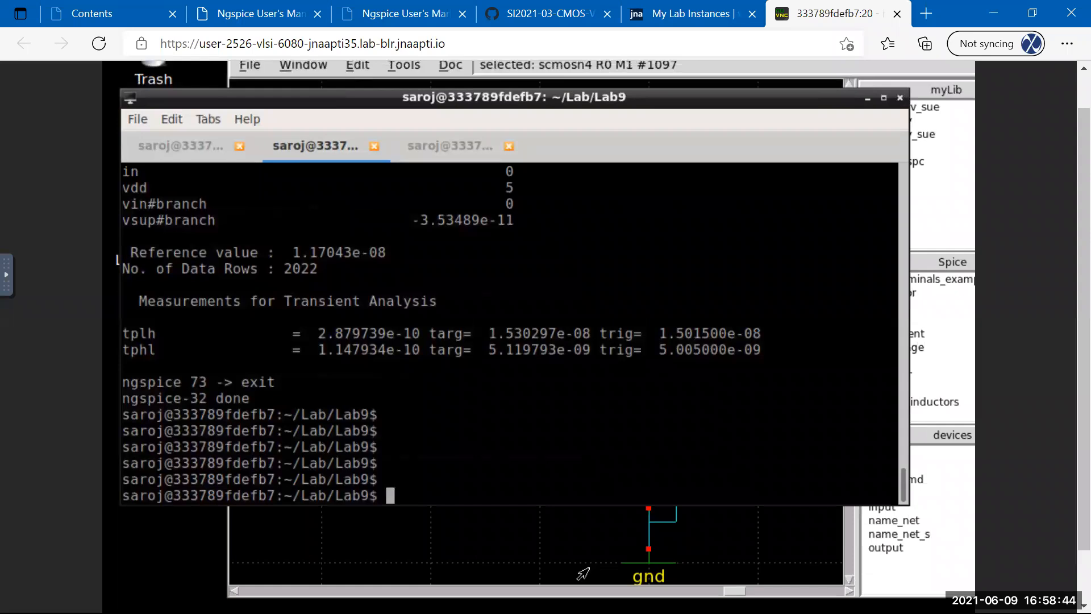
pyautogui.click(519, 590)
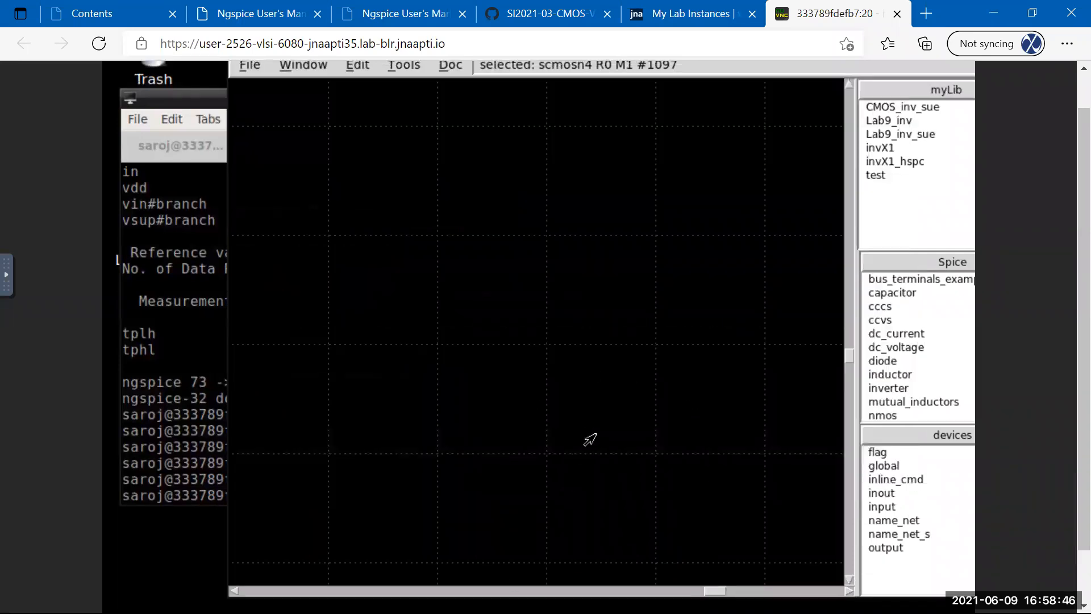
# Fit the Lab9_inv schematic in view, select M2, then exit SUE2 via File > Exit.
pyautogui.press('f')
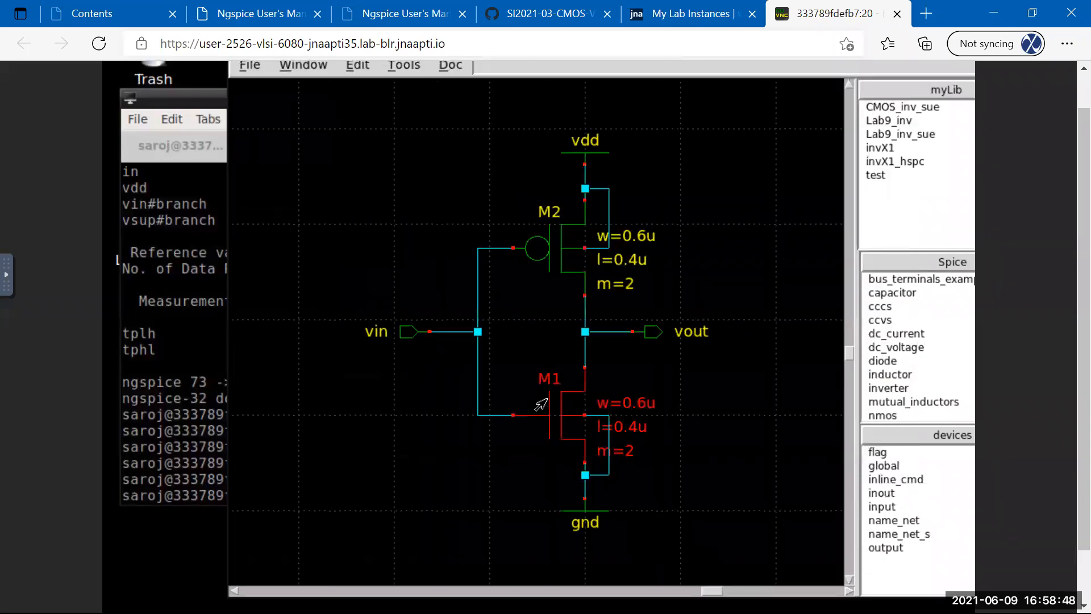
pyautogui.click(561, 269)
pyautogui.moveTo(1083, 148); pyautogui.dragTo(1065, 123)
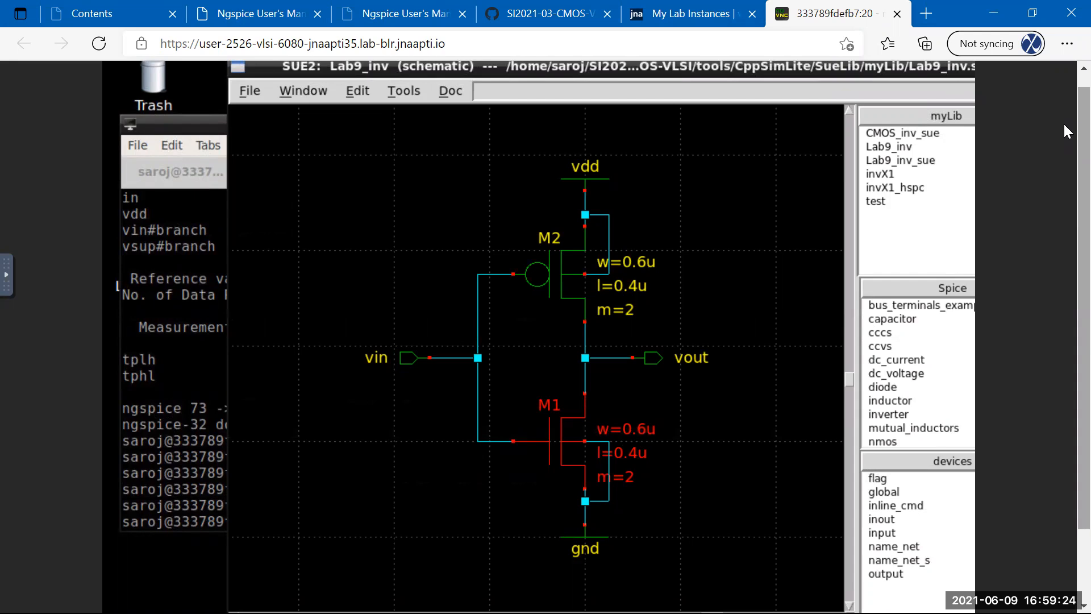
pyautogui.click(234, 98)
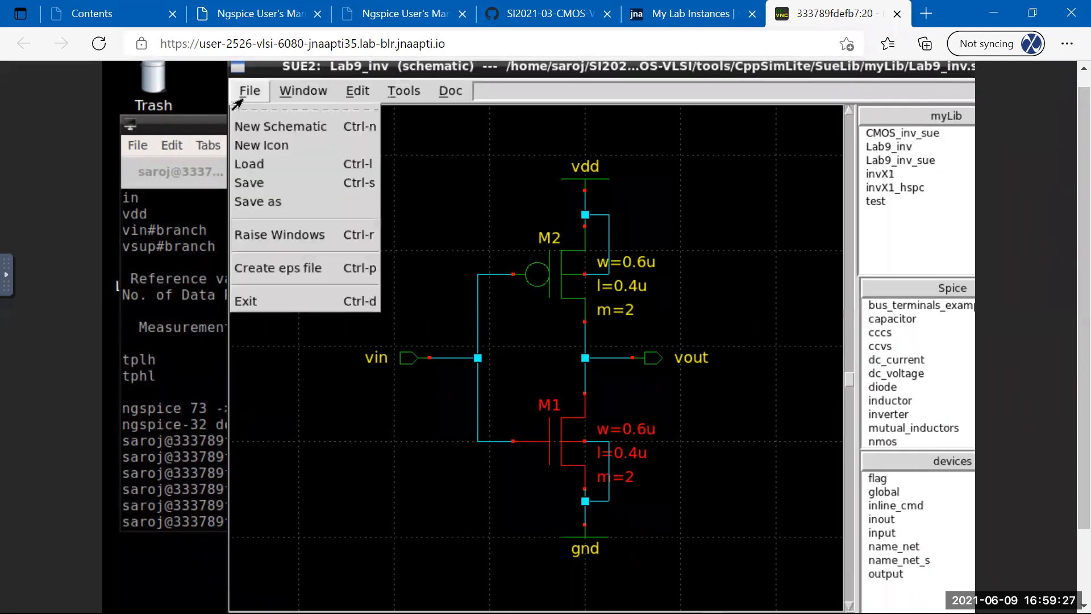
pyautogui.click(248, 302)
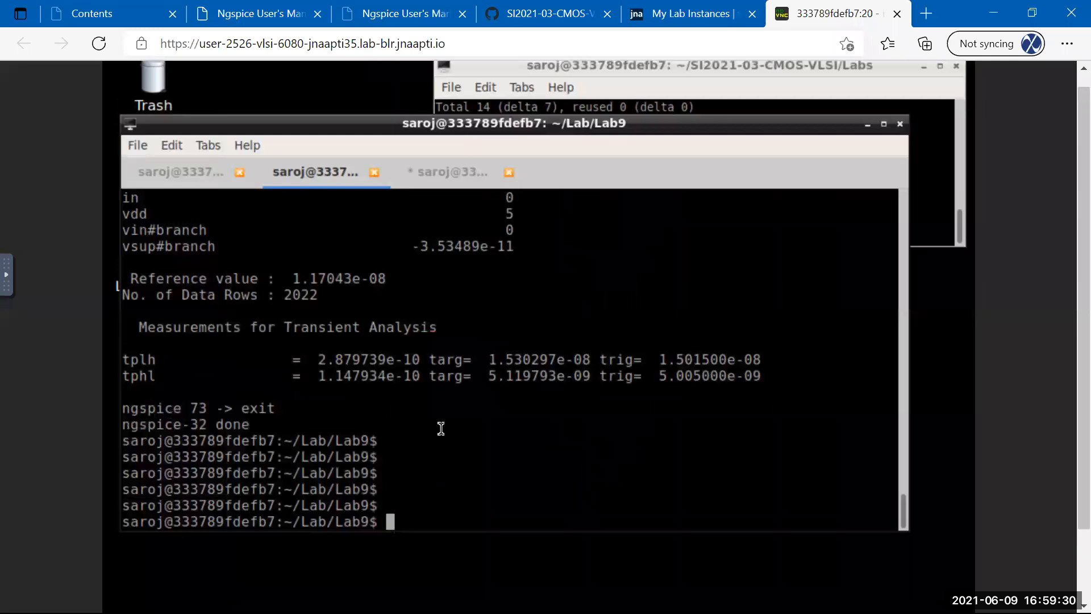